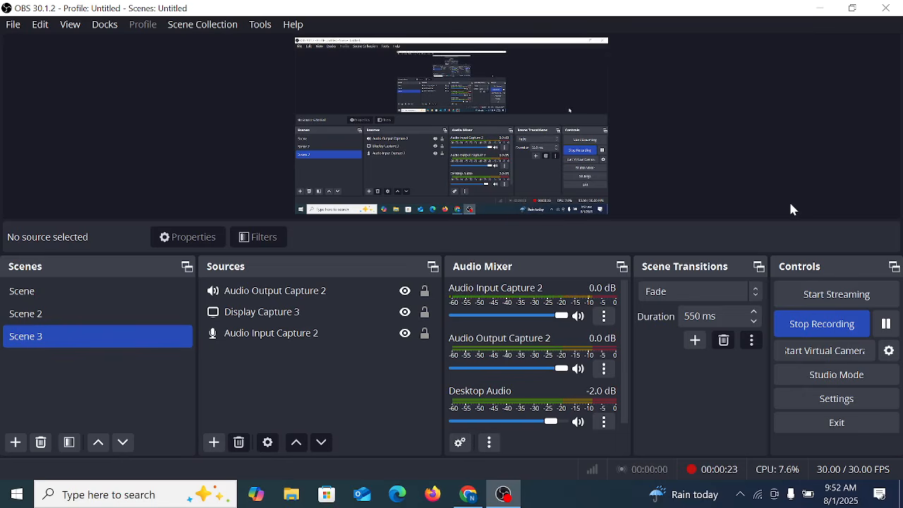
# Step: Switch to Chrome and bring up the Assignment 2 folder in Google Drive
pyautogui.click(821, 7)
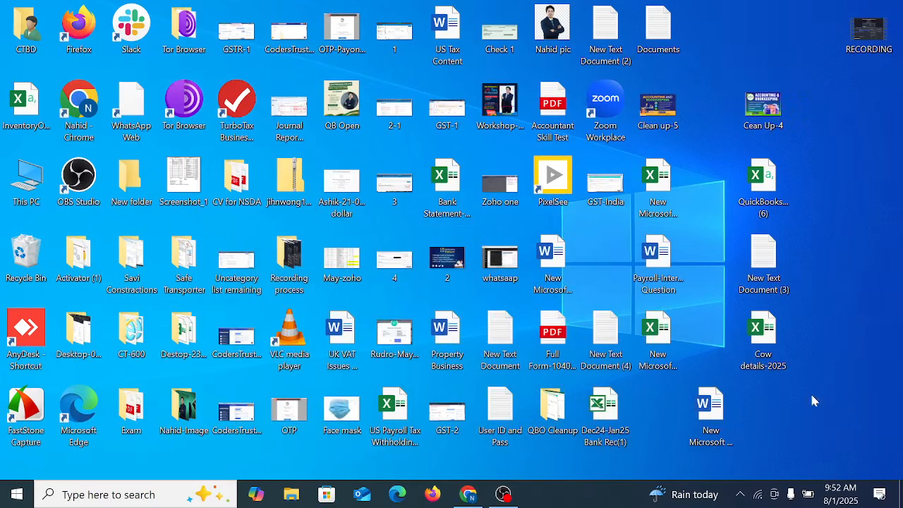
pyautogui.click(468, 494)
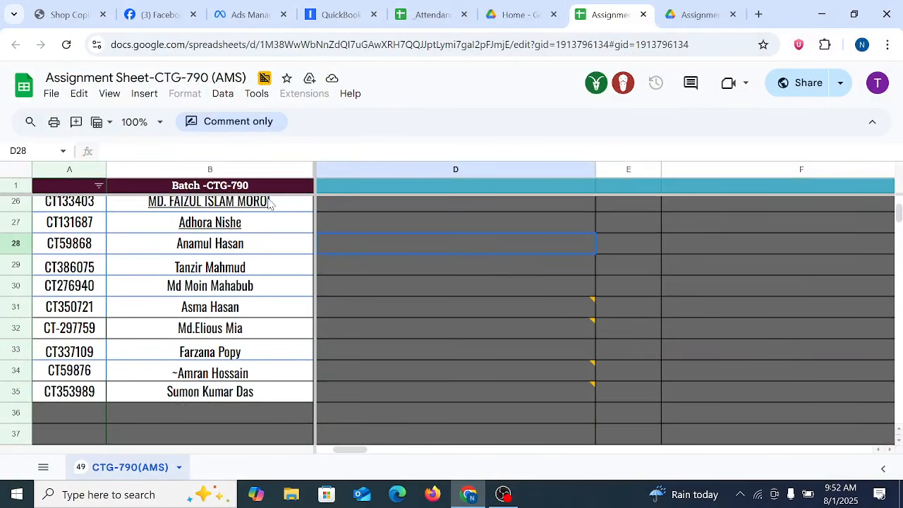
pyautogui.click(430, 13)
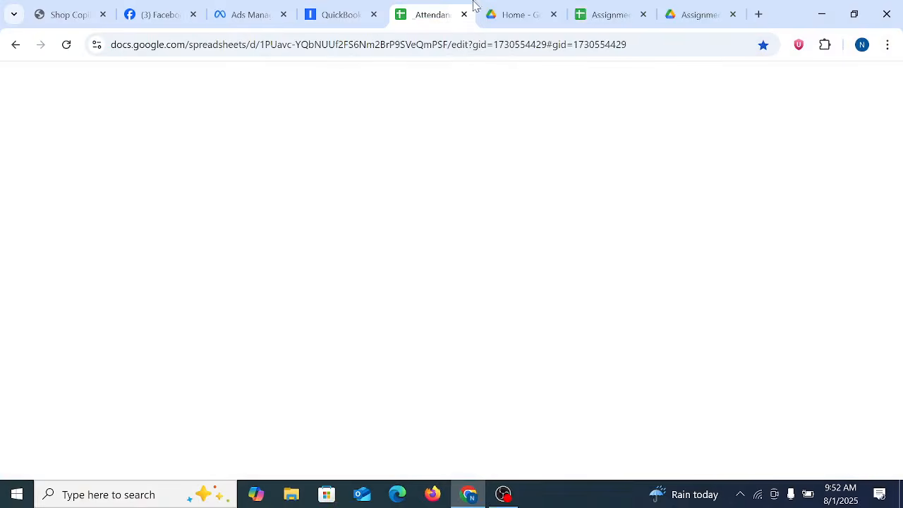
pyautogui.click(664, 11)
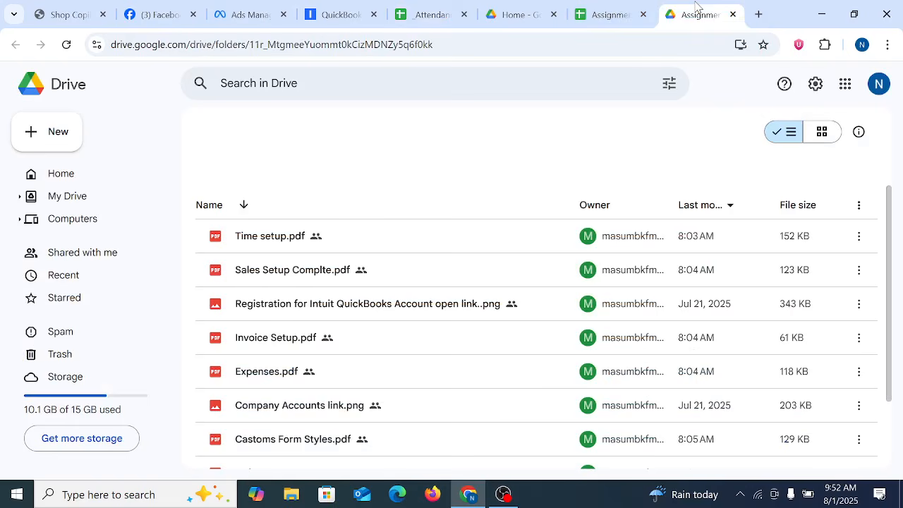
# Step: Open the bookmarked Intuit Accounts page in a new tab and sign in with the first listed account and its saved password
pyautogui.click(759, 15)
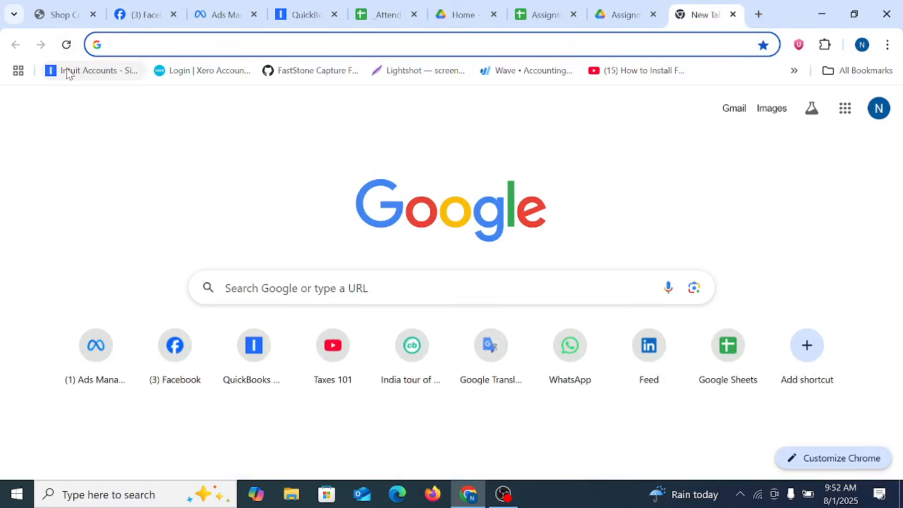
pyautogui.click(91, 71)
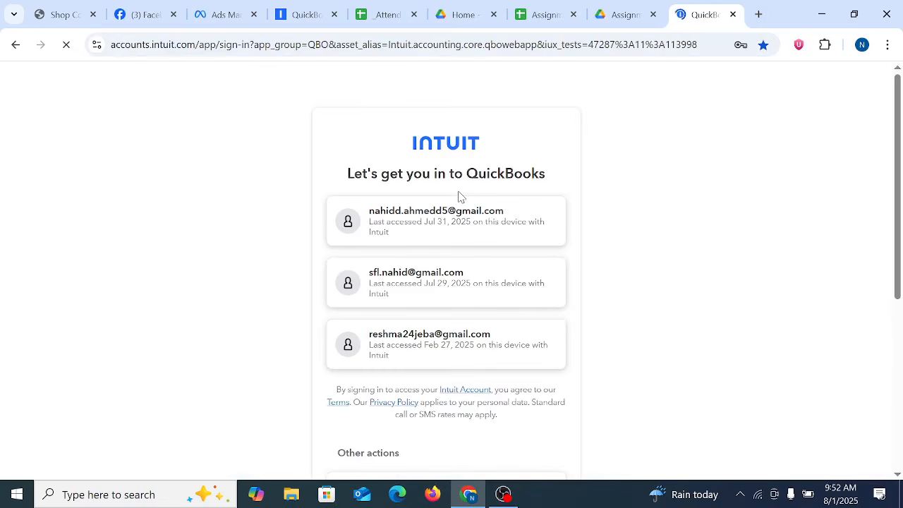
pyautogui.click(419, 221)
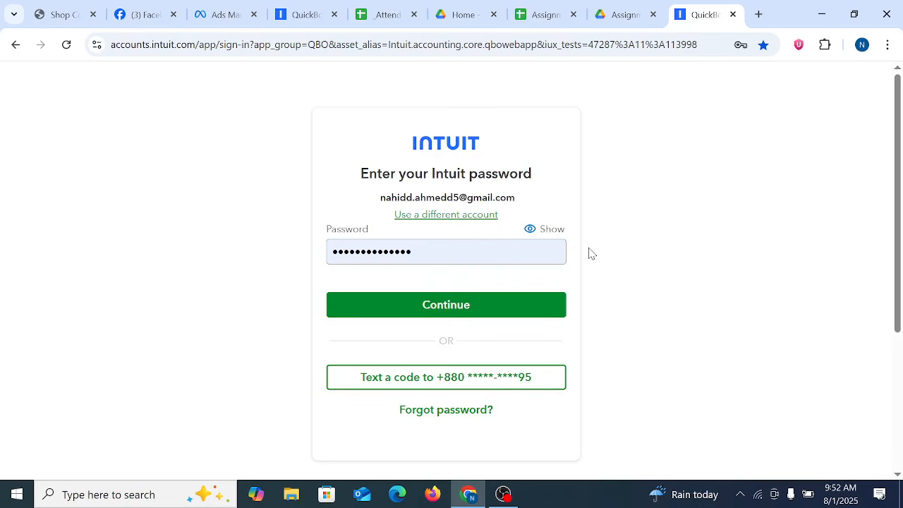
pyautogui.click(459, 307)
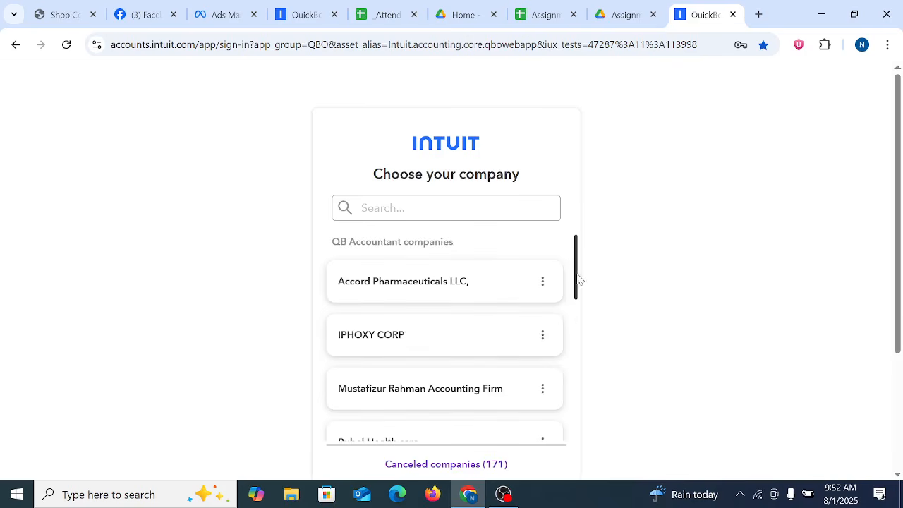
# Step: Find the Arena Pharma company ending in 790 among the QuickBooks Online companies and open it
pyautogui.moveTo(579, 274); pyautogui.dragTo(580, 324)
pyautogui.click(798, 266)
pyautogui.click(587, 320)
pyautogui.scroll(-3, 576, 323)
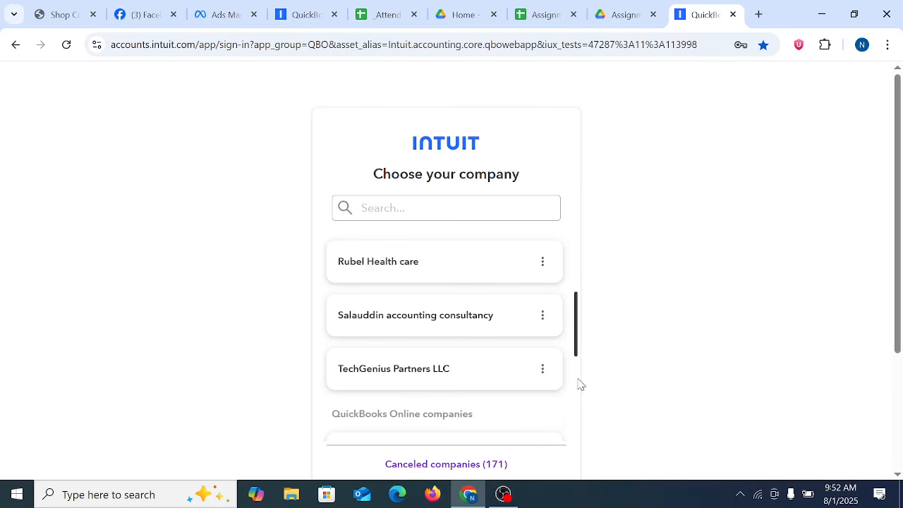
pyautogui.scroll(-5, 578, 383)
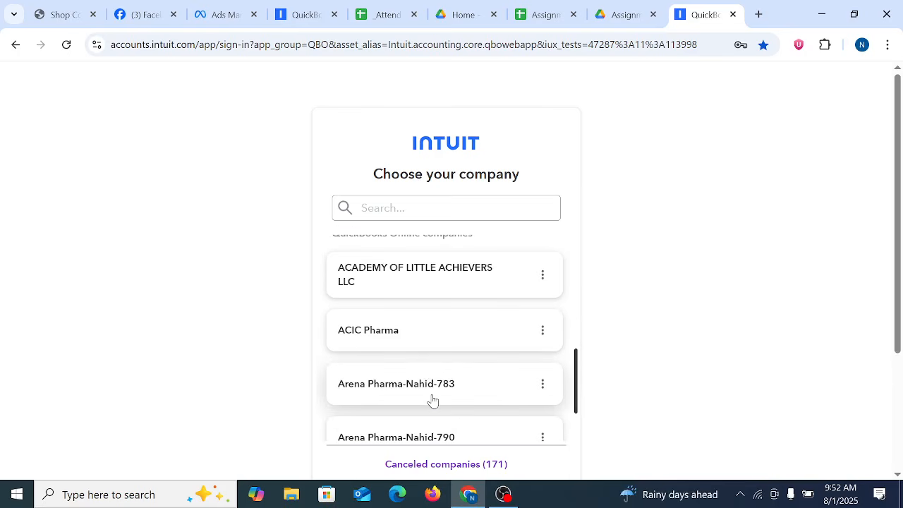
pyautogui.scroll(-1, 431, 400)
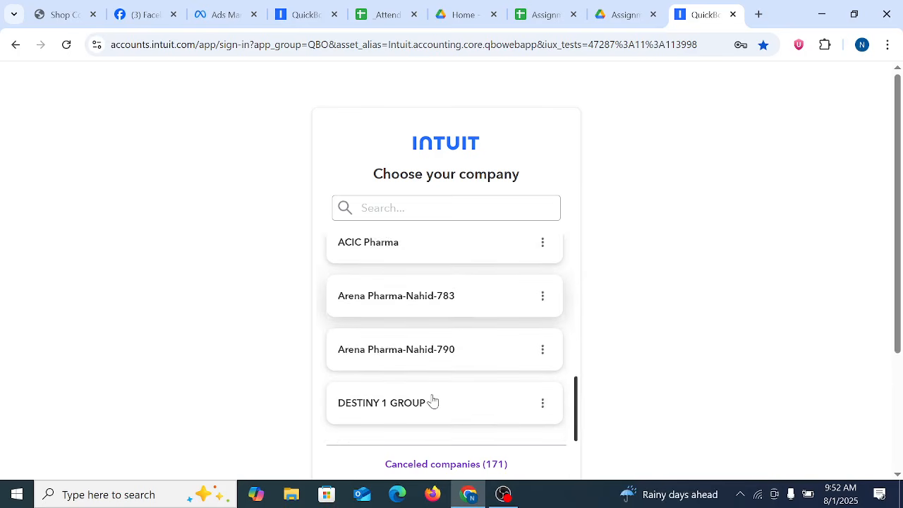
pyautogui.click(400, 349)
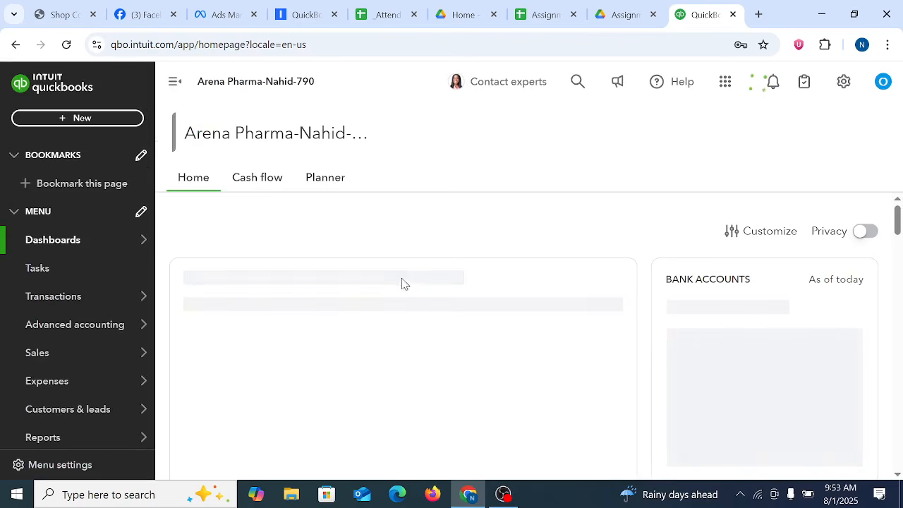
pyautogui.click(852, 79)
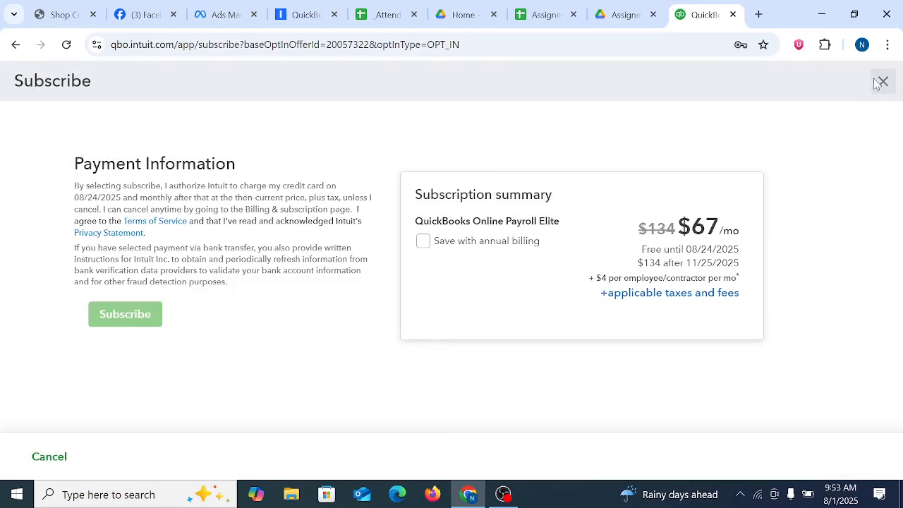
pyautogui.click(878, 82)
pyautogui.click(512, 303)
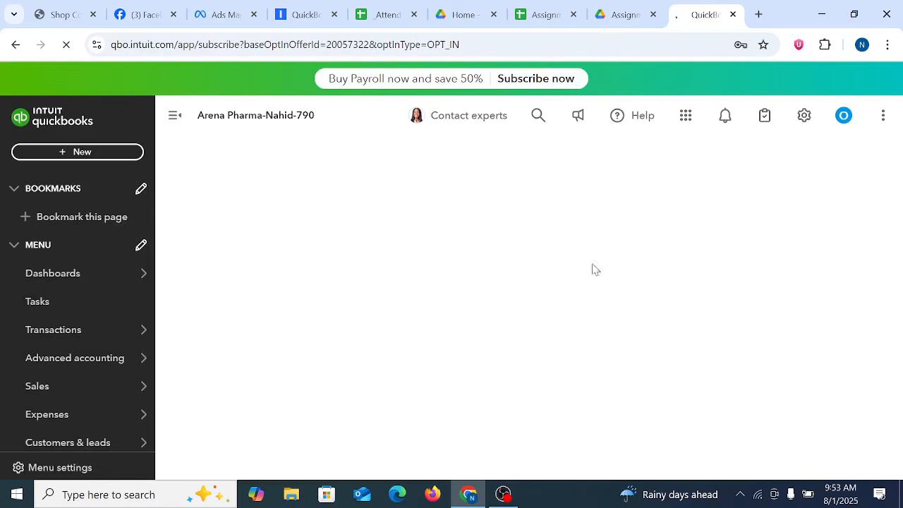
# Step: Open the company's subscriptions and billing page and check the QuickBooks Advanced plan under Billed to you
pyautogui.click(790, 118)
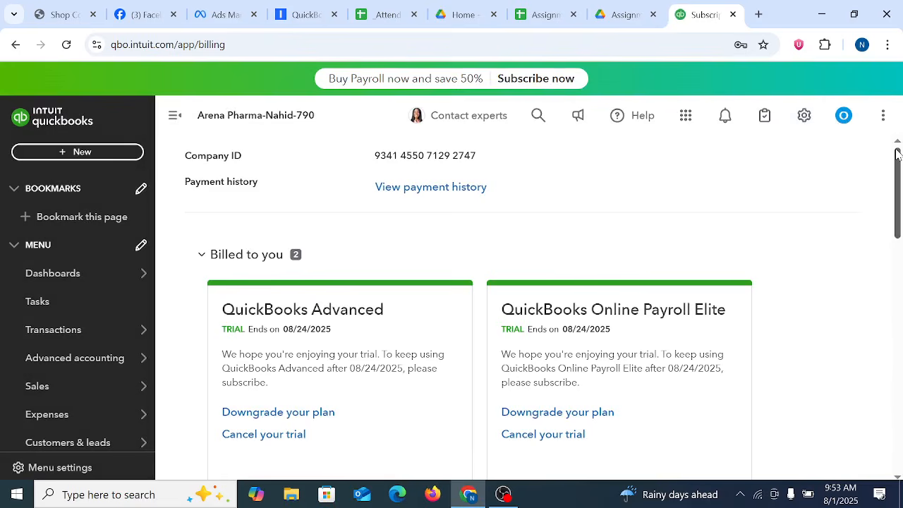
pyautogui.scroll(-1, 479, 261)
pyautogui.moveTo(212, 232); pyautogui.dragTo(406, 240)
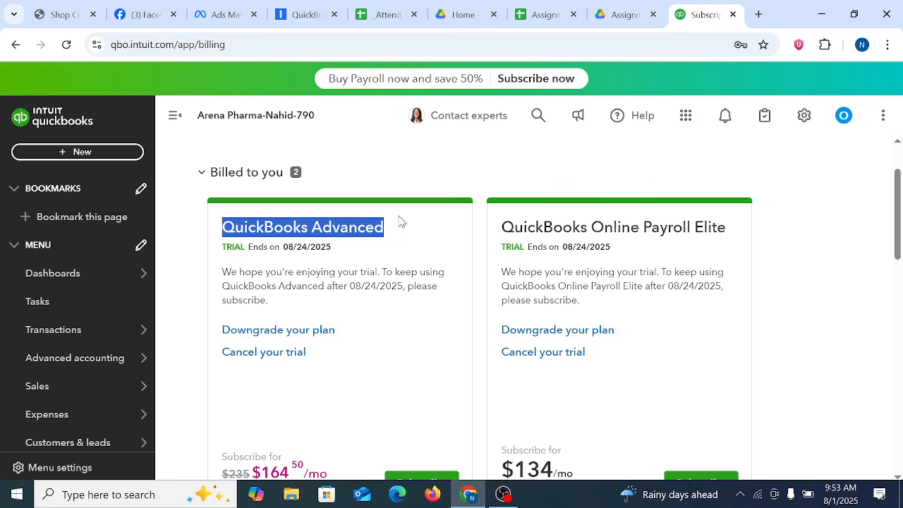
pyautogui.scroll(1, 650, 189)
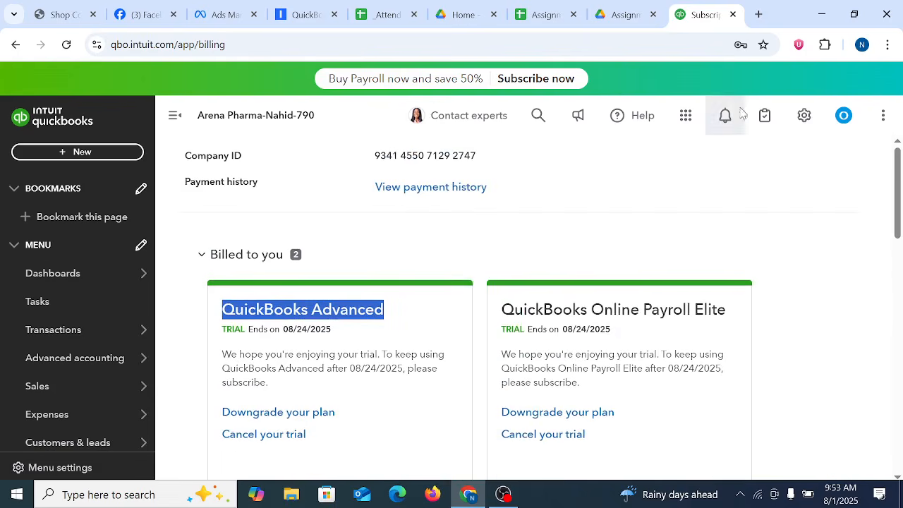
# Step: Open Account and settings and go to the Sales section, accepting the switch without saving
pyautogui.click(803, 115)
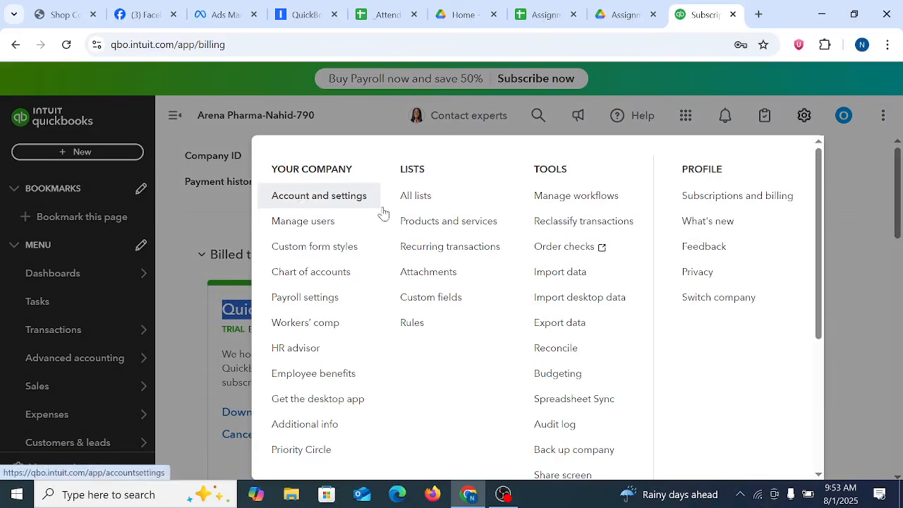
pyautogui.click(318, 197)
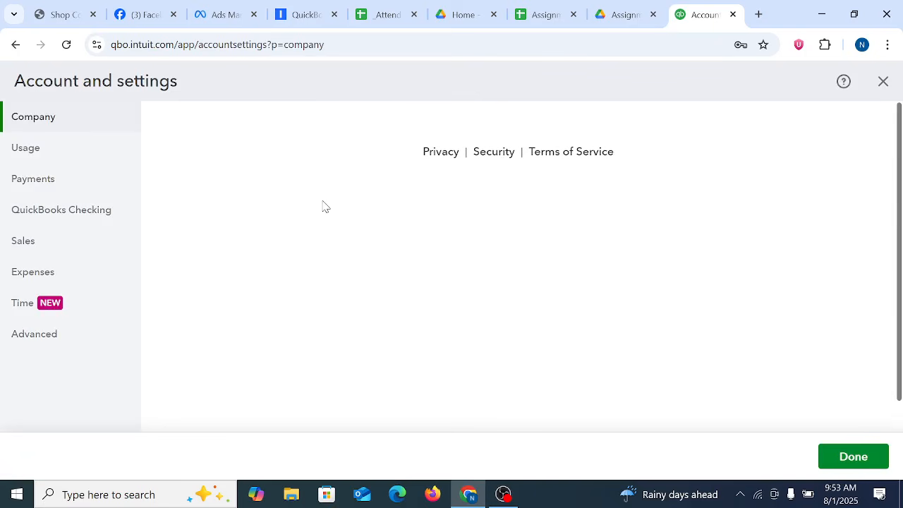
pyautogui.click(21, 243)
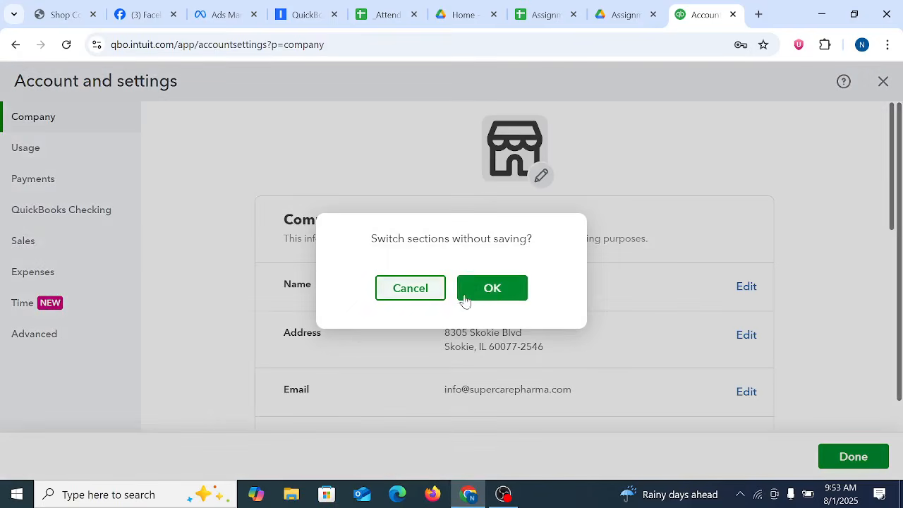
pyautogui.click(492, 289)
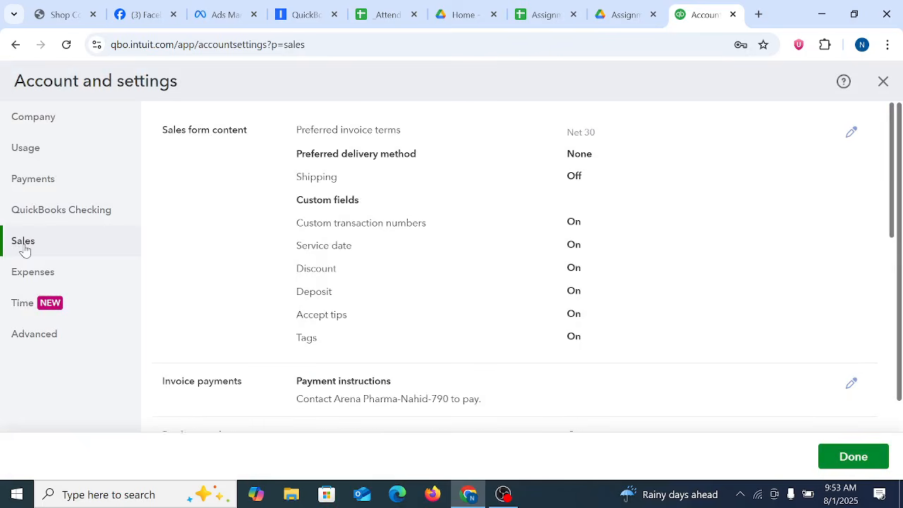
# Step: Open the Products and services sales preferences for editing and save them
pyautogui.scroll(-1, 898, 218)
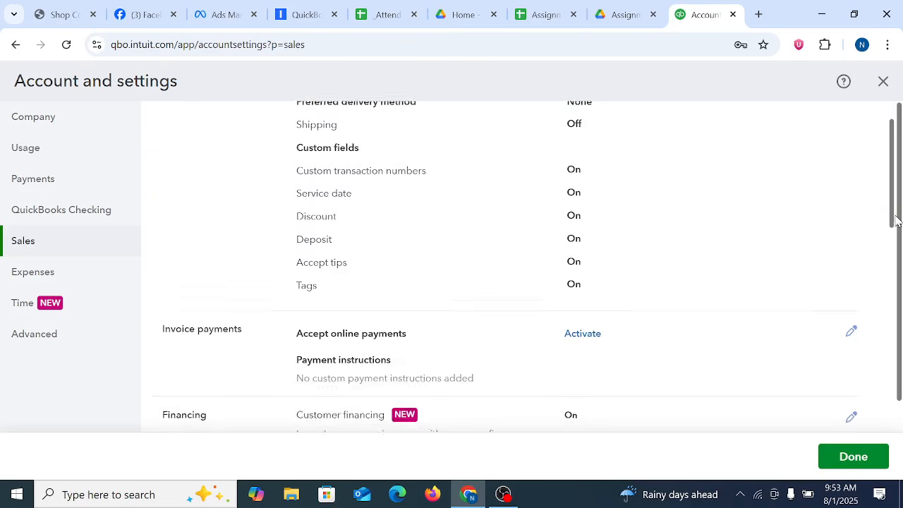
pyautogui.scroll(-4, 898, 224)
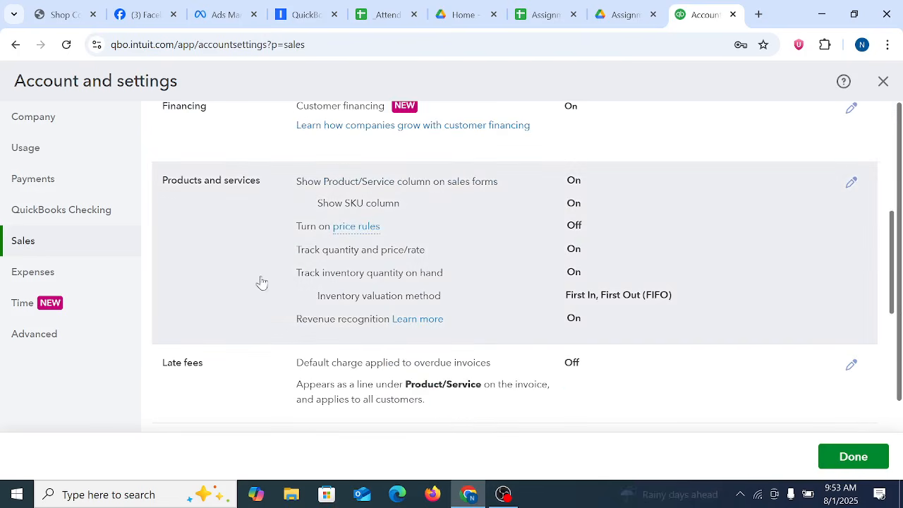
pyautogui.click(391, 269)
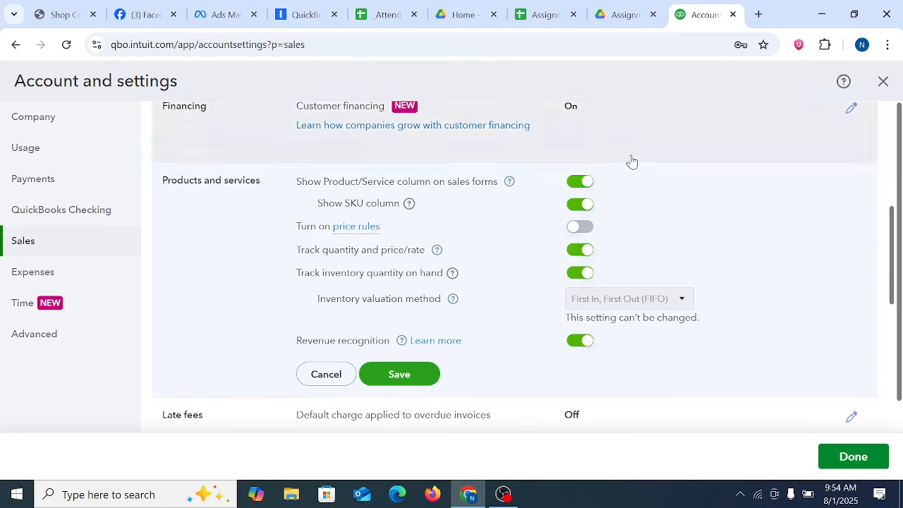
pyautogui.click(399, 374)
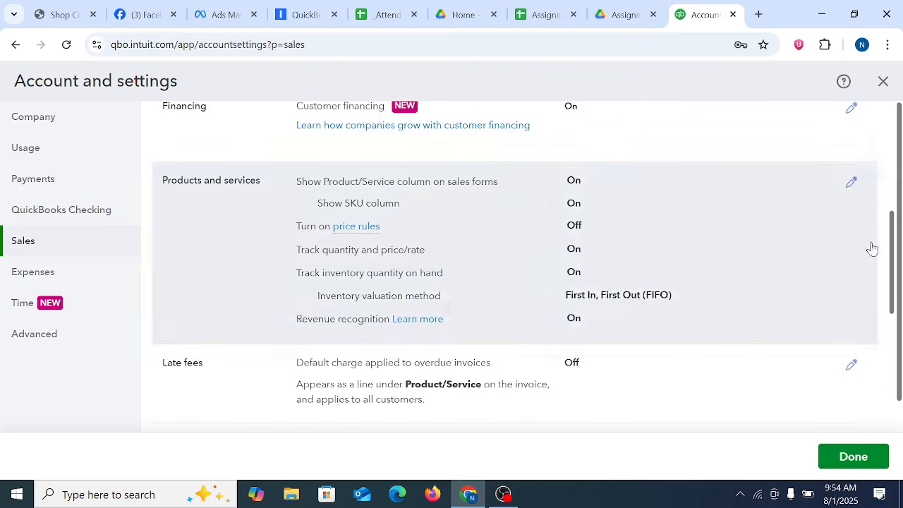
# Step: Open the invoice reminder email setup in the Sales settings and review its greeting, subject and message
pyautogui.moveTo(886, 242); pyautogui.dragTo(901, 356)
pyautogui.click(348, 251)
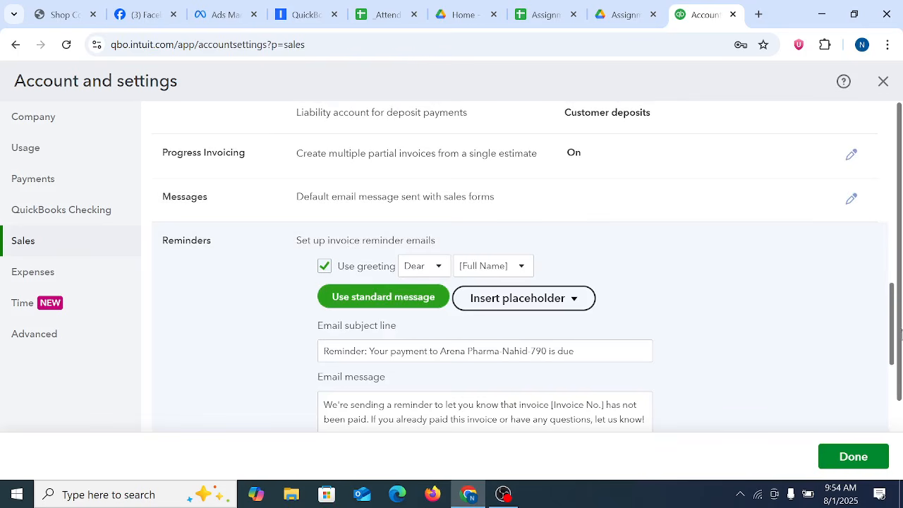
pyautogui.moveTo(892, 317); pyautogui.dragTo(899, 374)
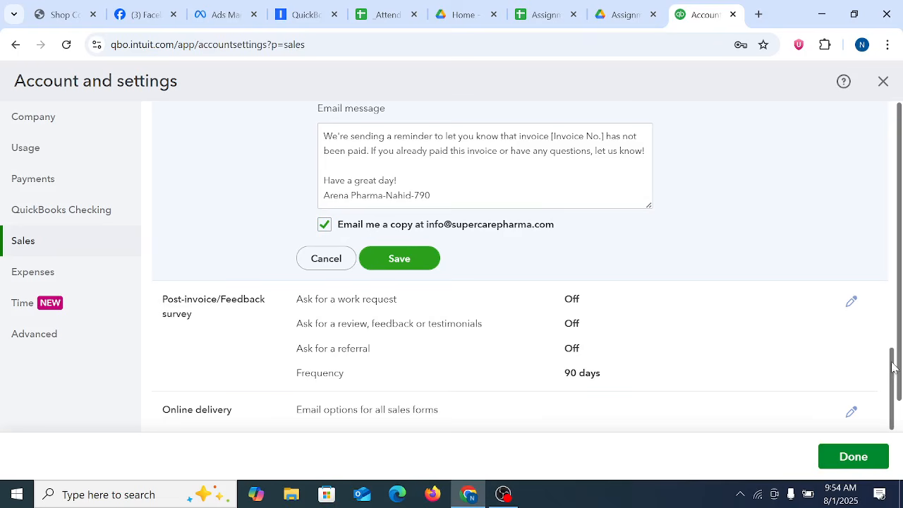
pyautogui.scroll(10, 746, 285)
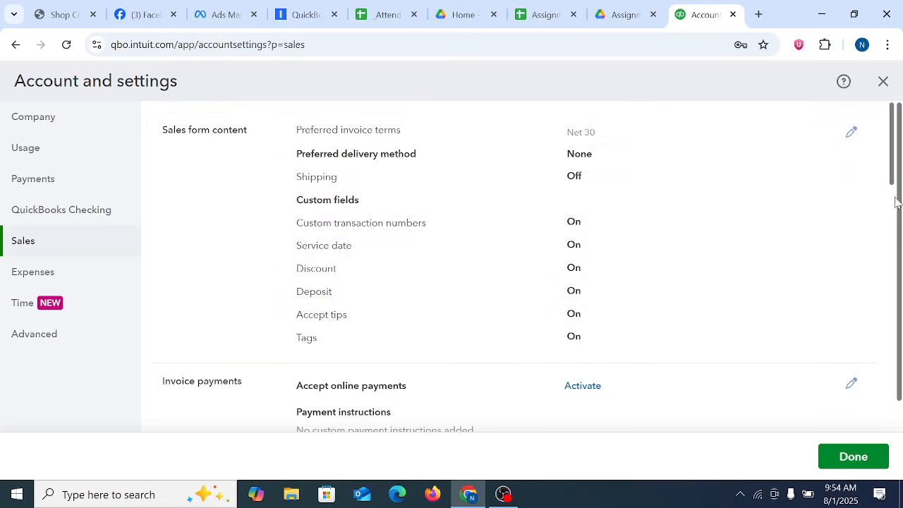
pyautogui.moveTo(892, 173); pyautogui.dragTo(897, 264)
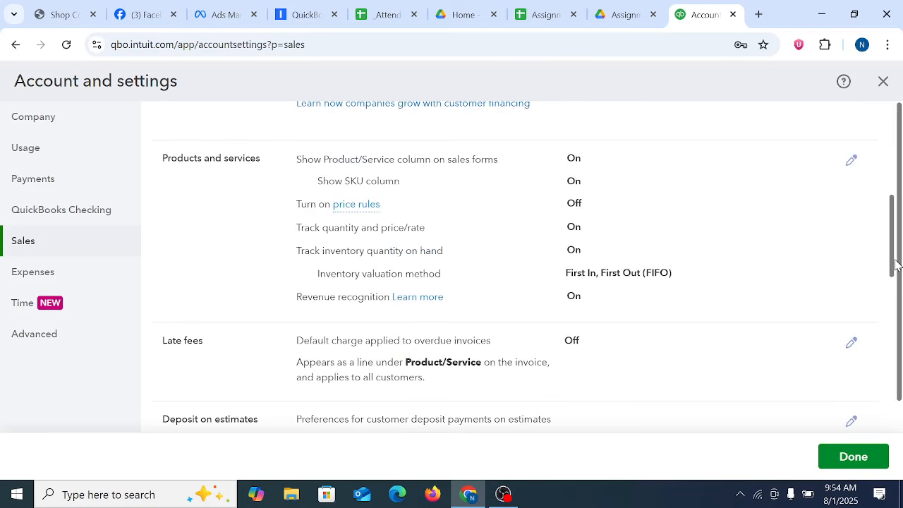
# Step: Reopen the Products and services options for review and look through the remaining Sales settings down to Statements
pyautogui.click(651, 235)
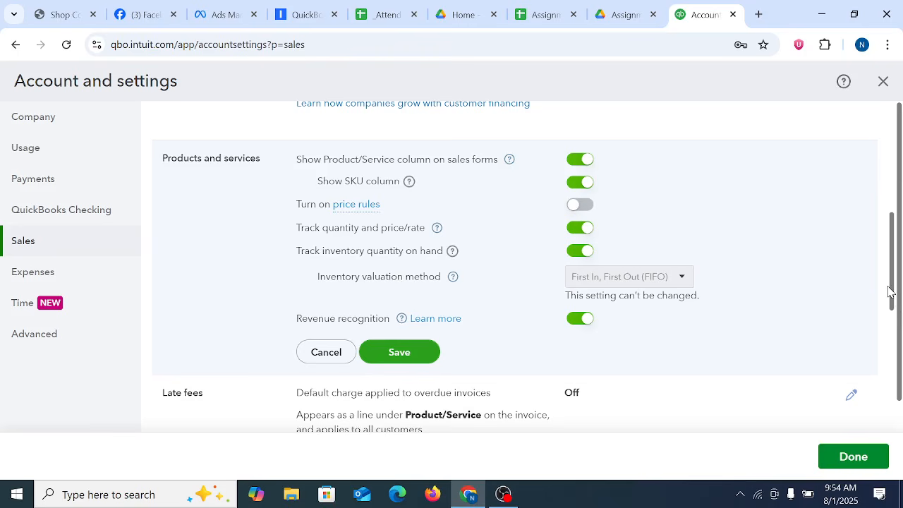
pyautogui.moveTo(889, 286); pyautogui.dragTo(887, 315)
pyautogui.click(793, 254)
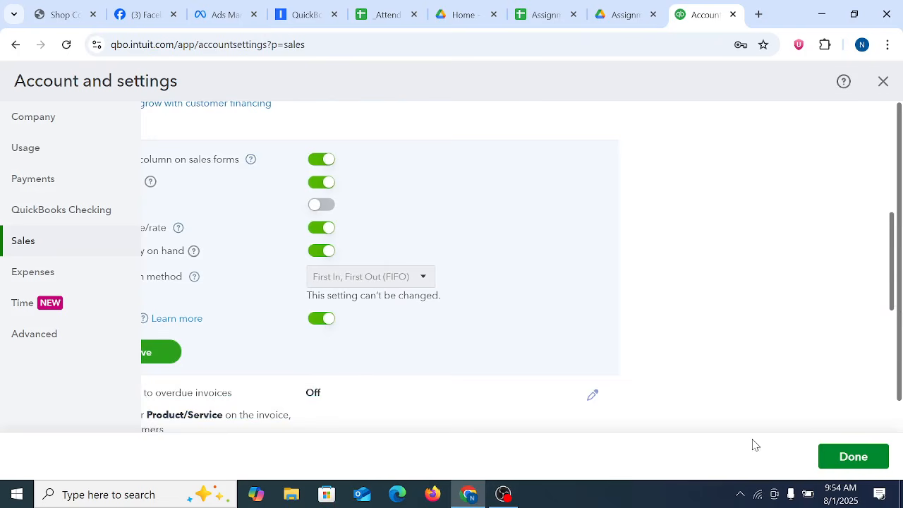
pyautogui.scroll(-5, 729, 348)
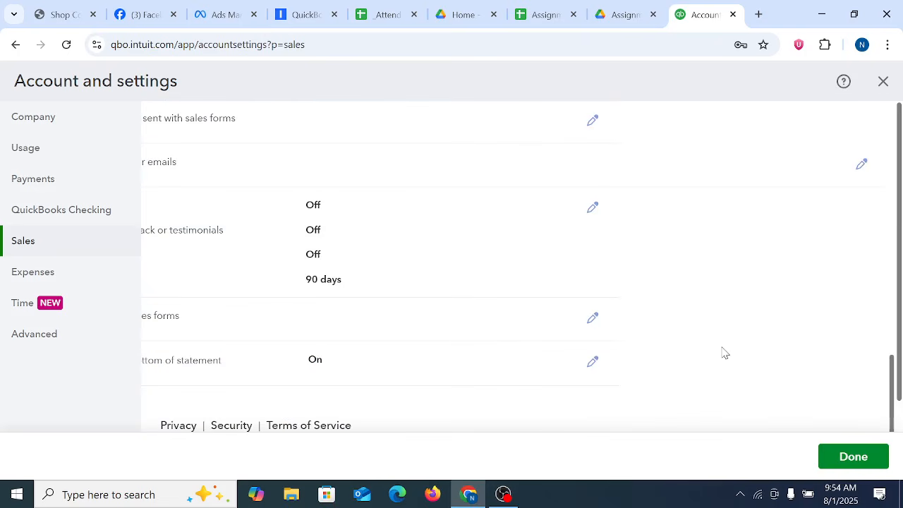
pyautogui.scroll(-1, 705, 350)
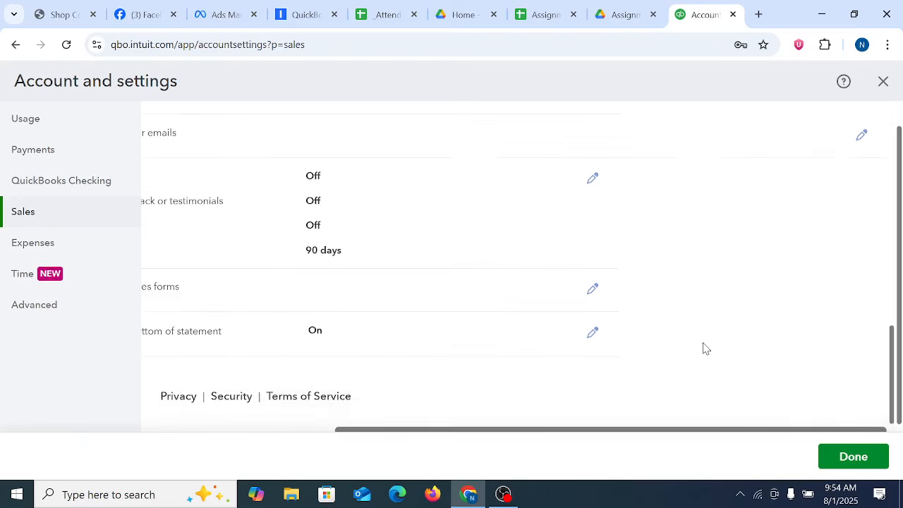
pyautogui.moveTo(445, 429); pyautogui.dragTo(134, 439)
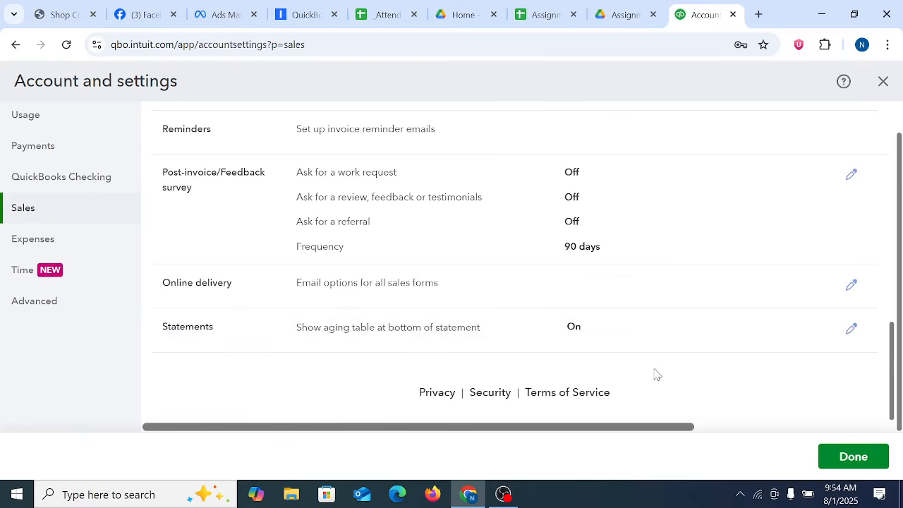
pyautogui.moveTo(891, 401); pyautogui.dragTo(893, 343)
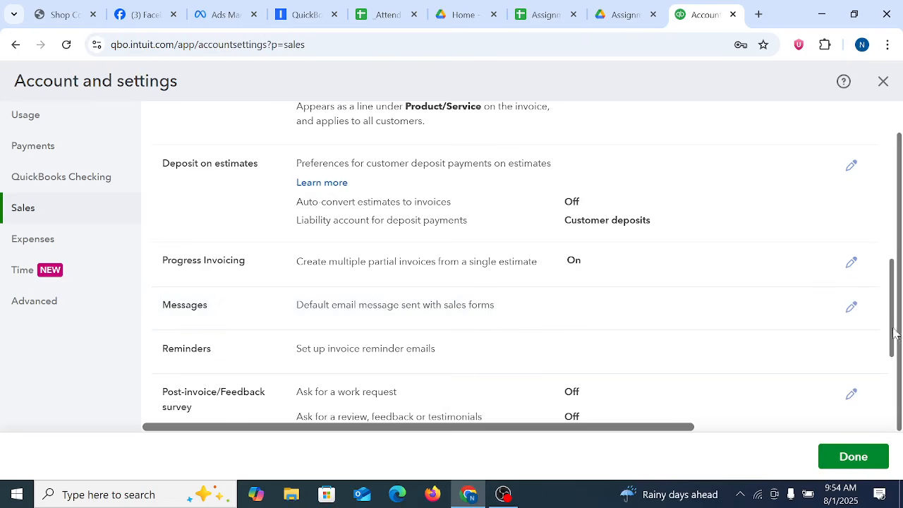
# Step: Open the invoice reminder email setup, apply the standard message and check which placeholders can be inserted
pyautogui.moveTo(895, 333); pyautogui.dragTo(900, 375)
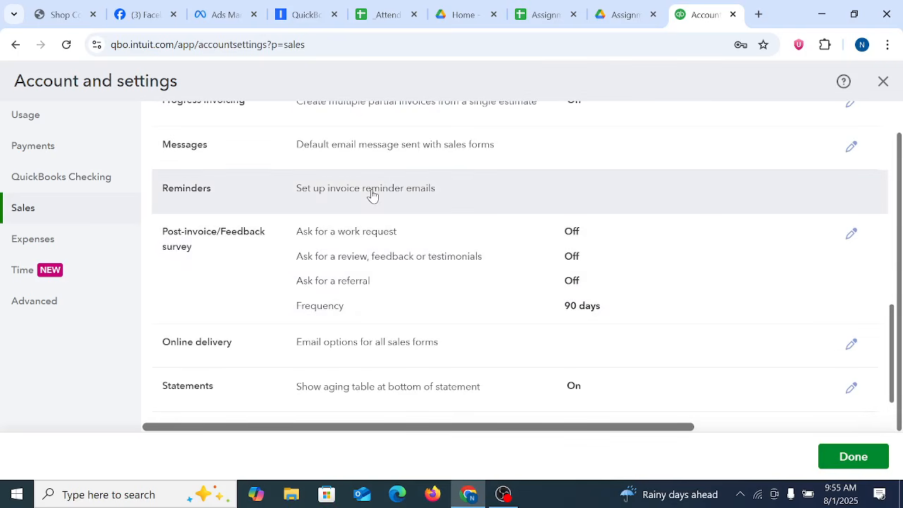
pyautogui.click(373, 196)
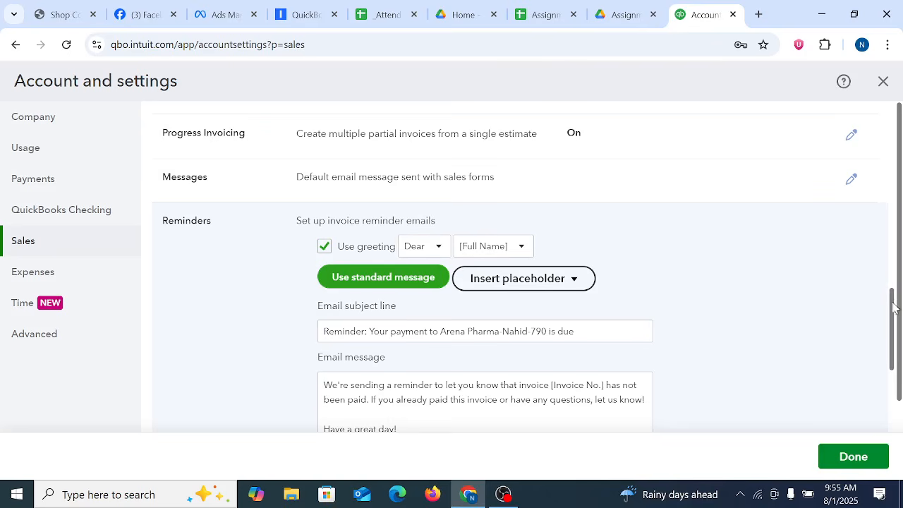
pyautogui.moveTo(892, 308)
pyautogui.mouseDown()
pyautogui.moveTo(892, 347)
pyautogui.moveTo(891, 324)
pyautogui.mouseUp()
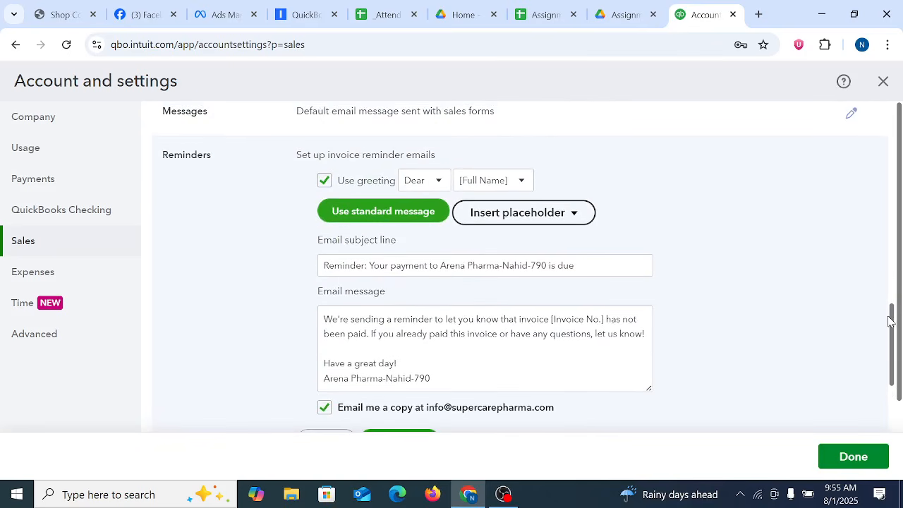
pyautogui.click(390, 222)
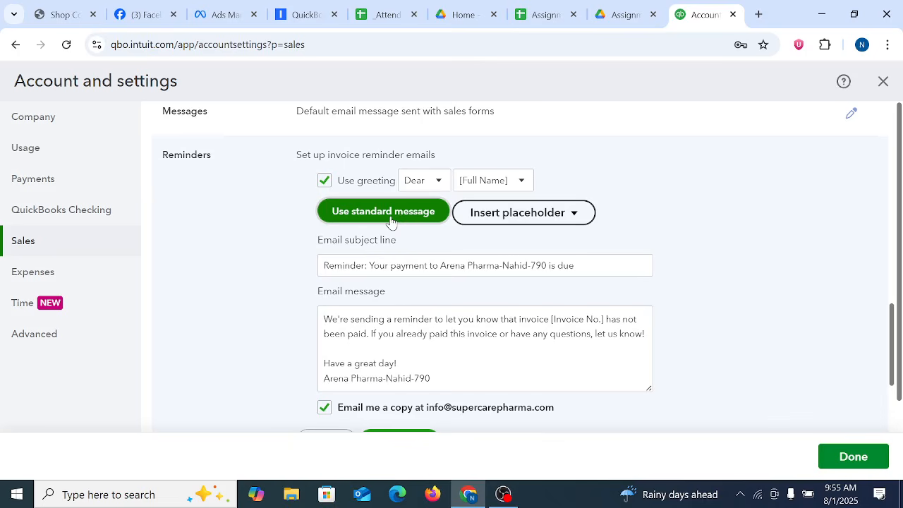
pyautogui.click(573, 215)
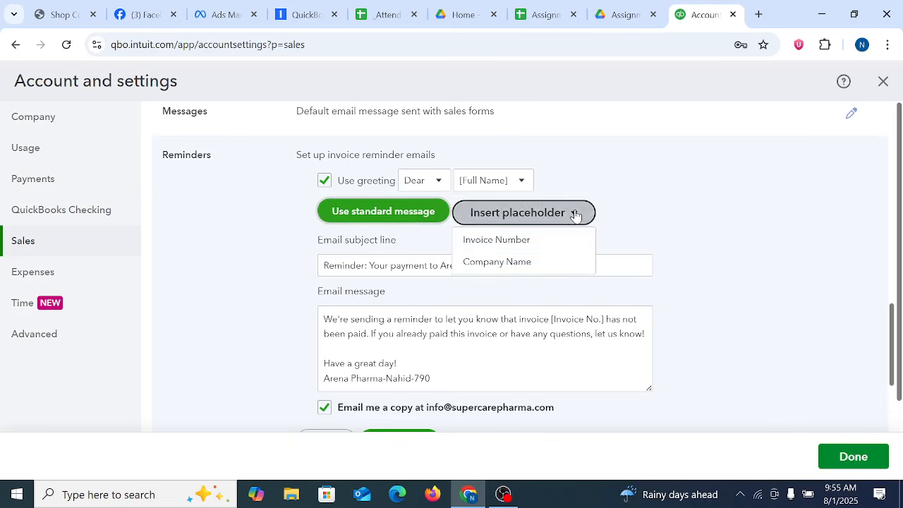
pyautogui.click(590, 215)
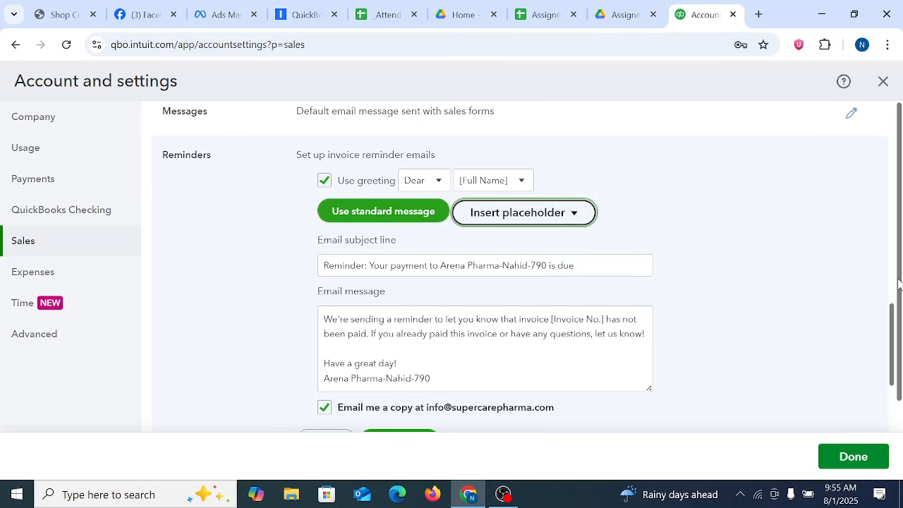
# Step: Review the reminder email's subject line, message and copy option, and the settings below it down to Statements
pyautogui.scroll(-2, 891, 317)
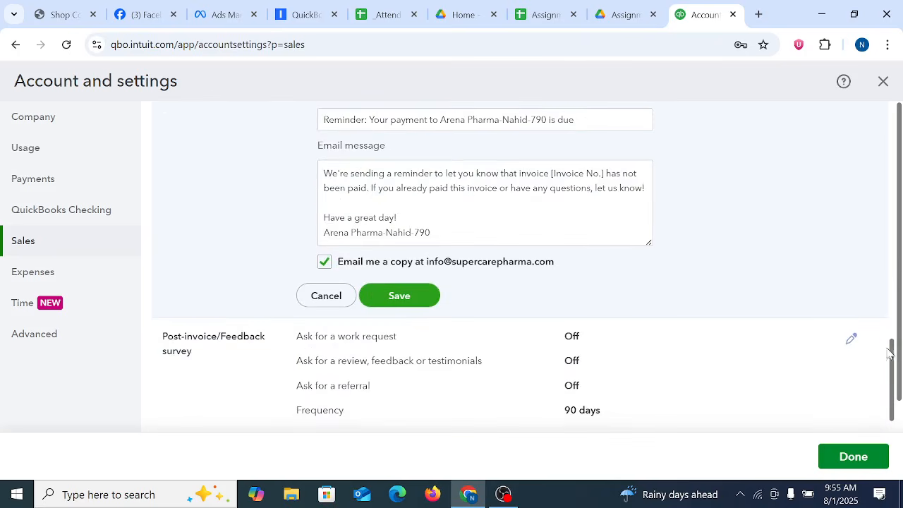
pyautogui.scroll(-2, 517, 269)
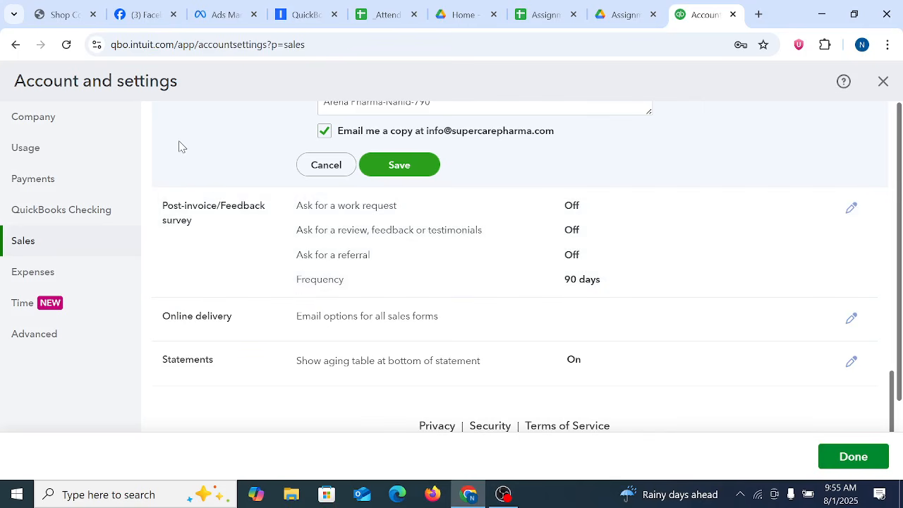
pyautogui.scroll(1, 179, 146)
pyautogui.scroll(1, 179, 146)
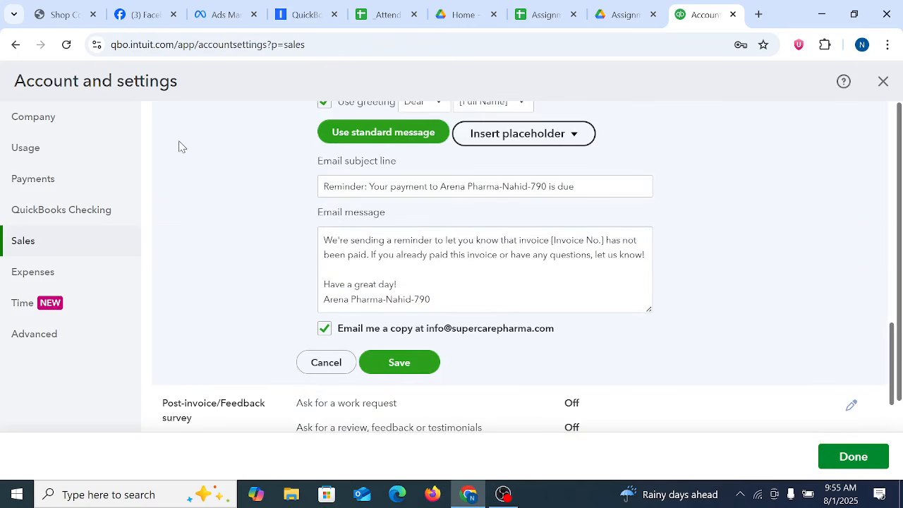
pyautogui.scroll(1, 179, 146)
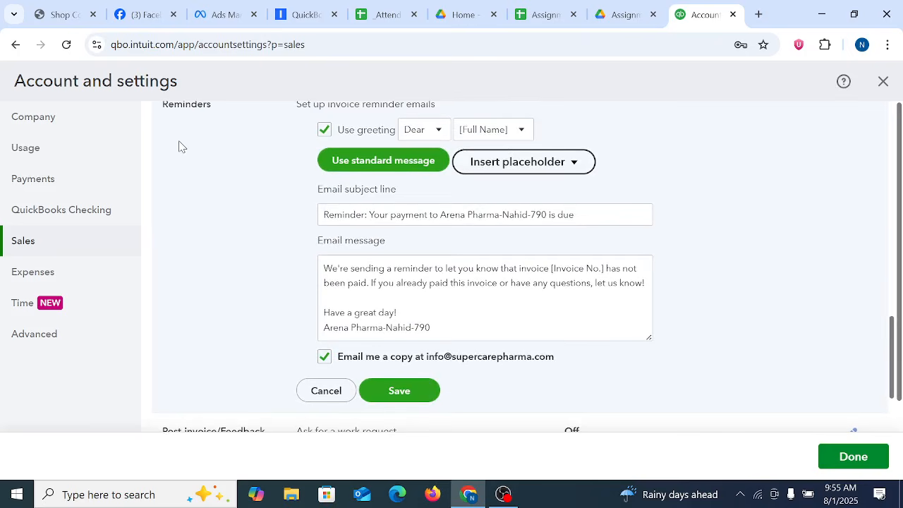
pyautogui.tripleClick(402, 218)
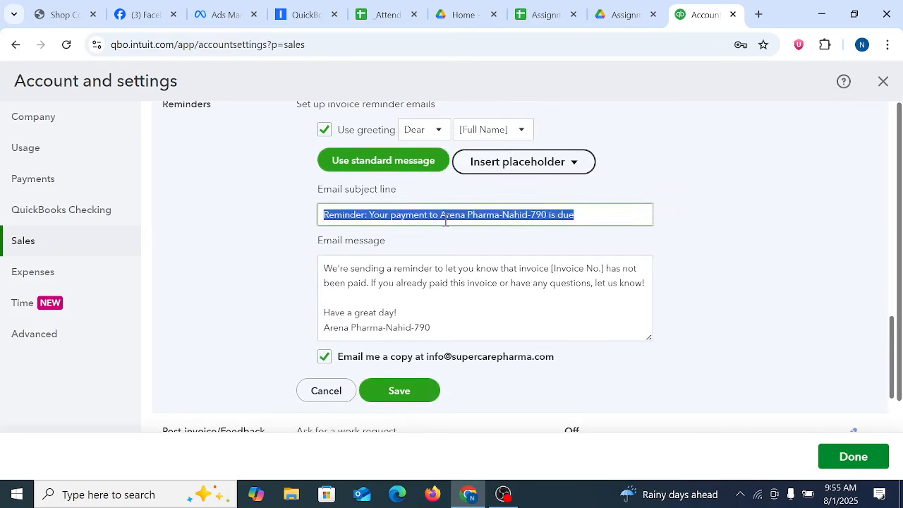
pyautogui.click(760, 194)
# Step: Look back over the Late fees, Deposit on estimates, Progress Invoicing and Messages sales settings
pyautogui.moveTo(891, 346); pyautogui.dragTo(889, 262)
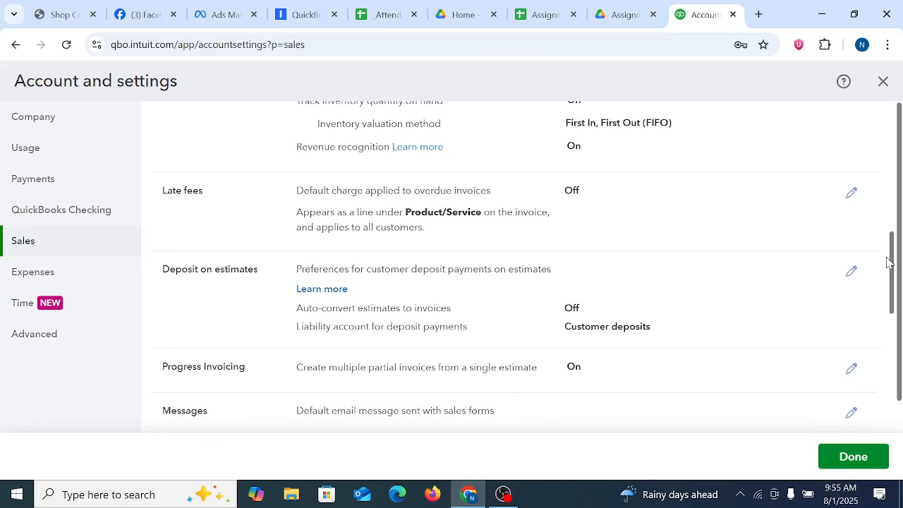
pyautogui.moveTo(888, 263); pyautogui.dragTo(887, 282)
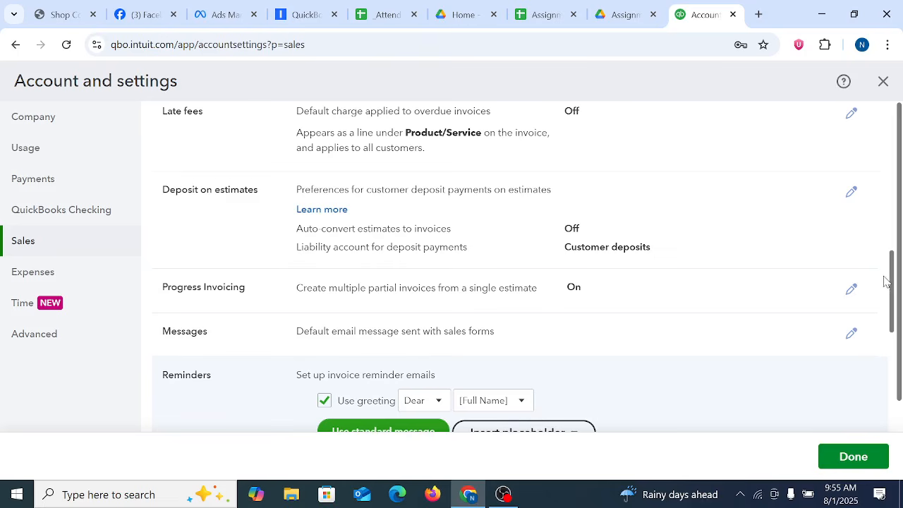
pyautogui.moveTo(887, 282); pyautogui.dragTo(885, 279)
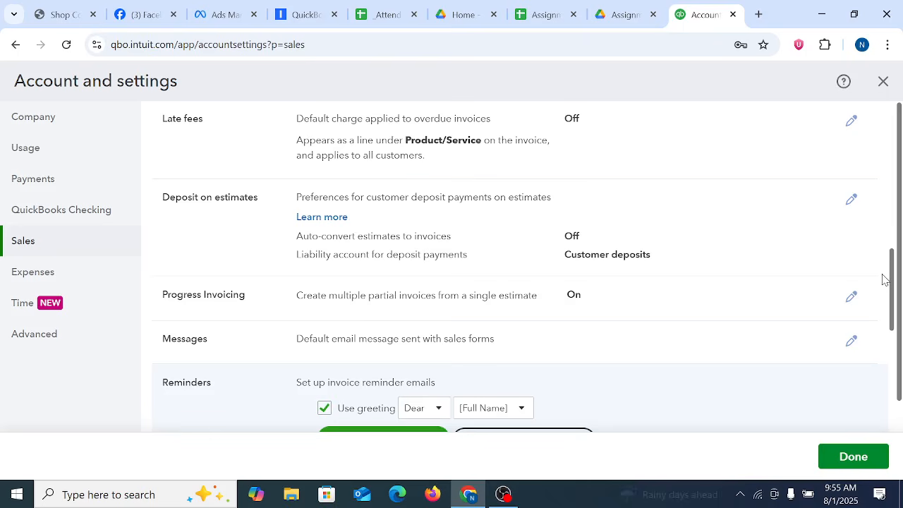
pyautogui.moveTo(884, 279); pyautogui.dragTo(883, 278)
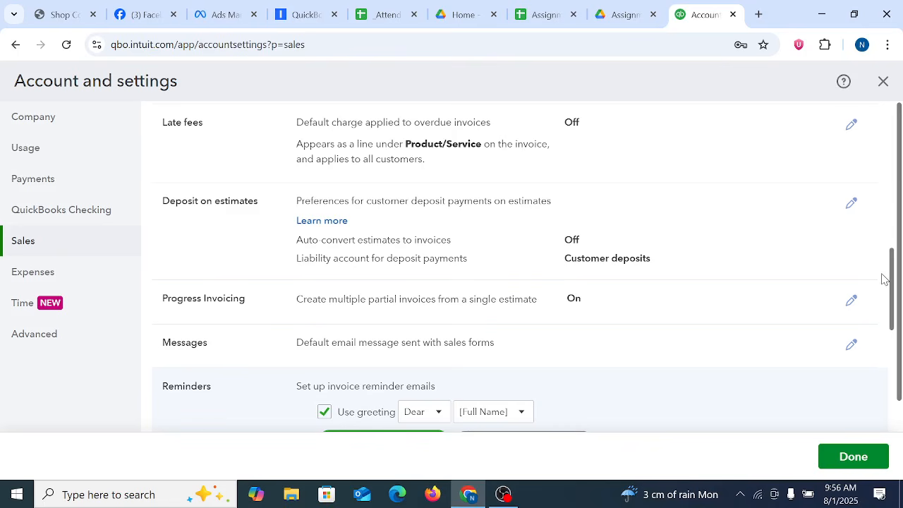
pyautogui.moveTo(882, 274); pyautogui.dragTo(880, 278)
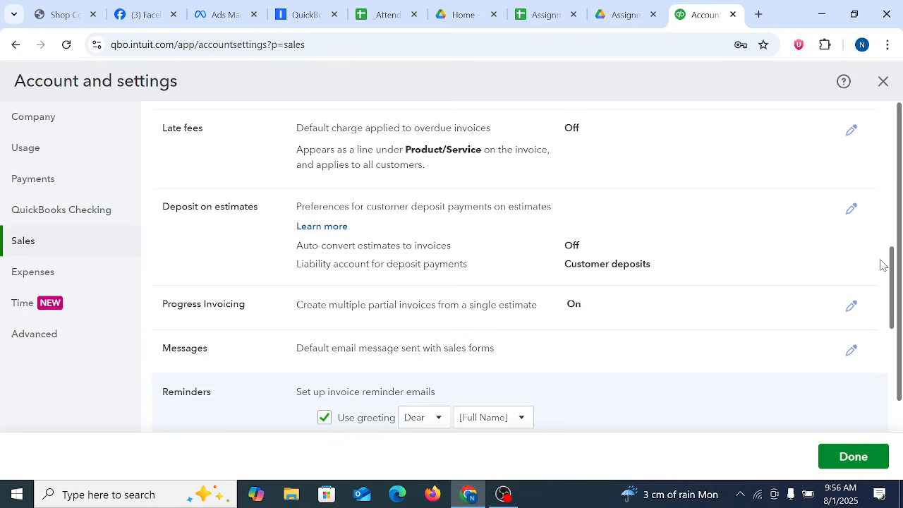
pyautogui.scroll(10, 758, 204)
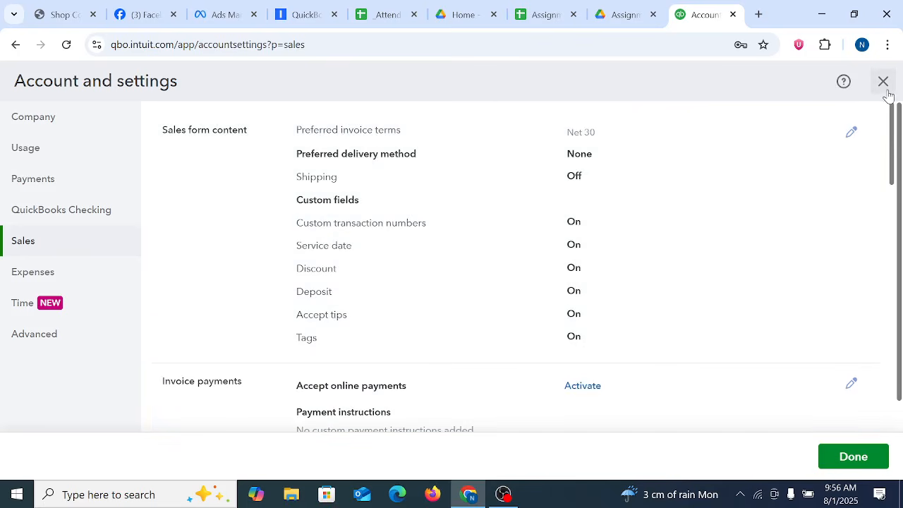
# Step: Close Account and settings, reopen it and return to the Sales section, accepting the switch without saving
pyautogui.click(883, 86)
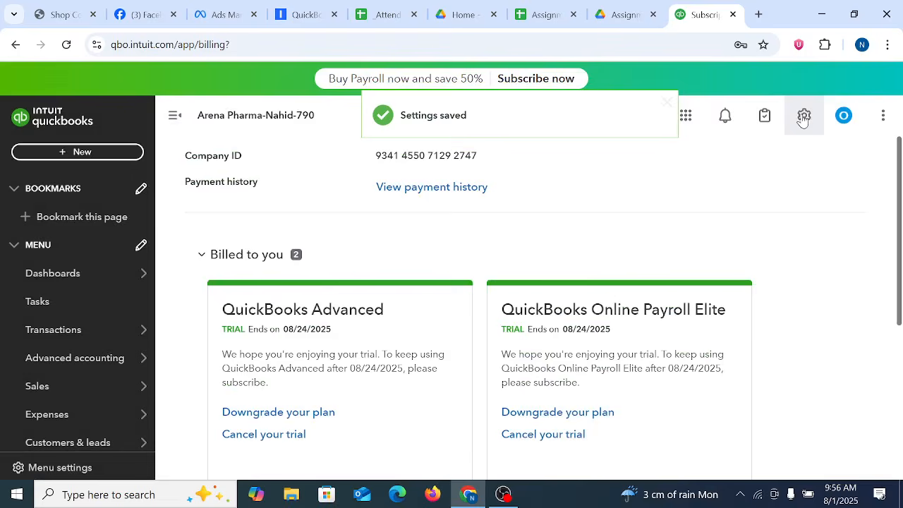
pyautogui.click(804, 116)
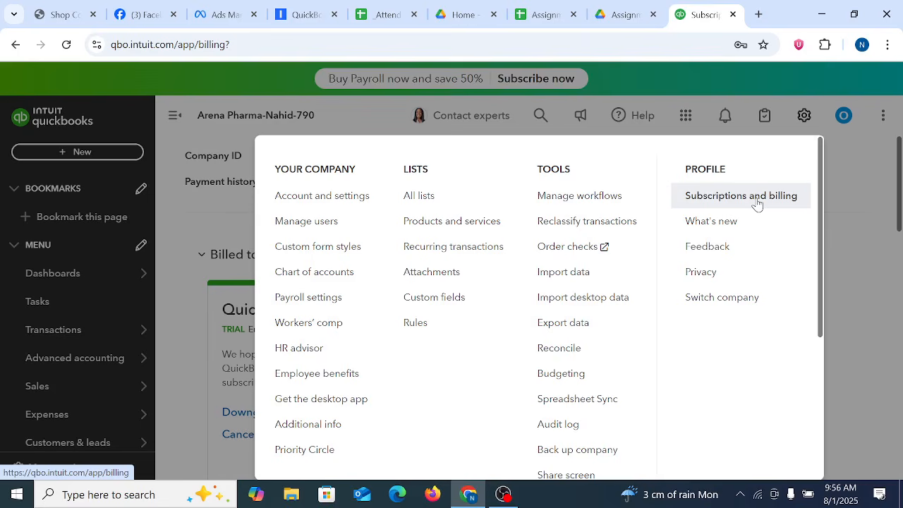
pyautogui.click(183, 193)
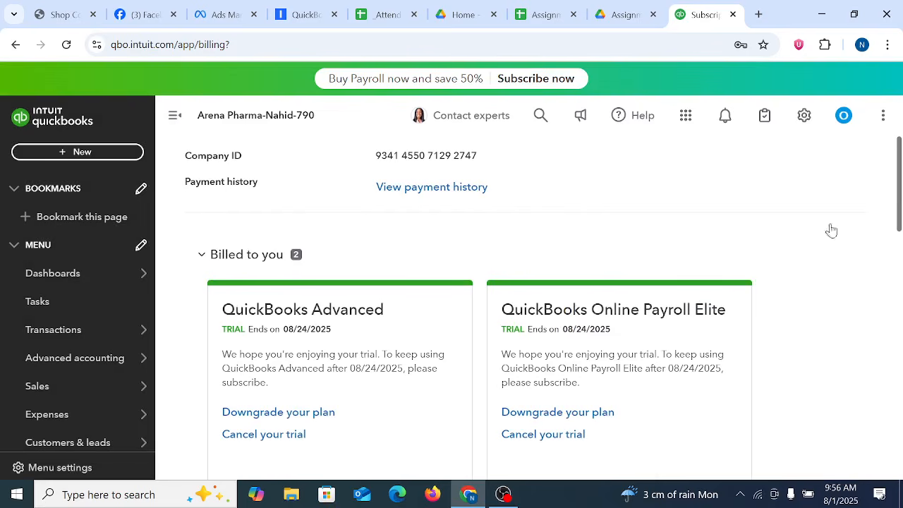
pyautogui.click(801, 117)
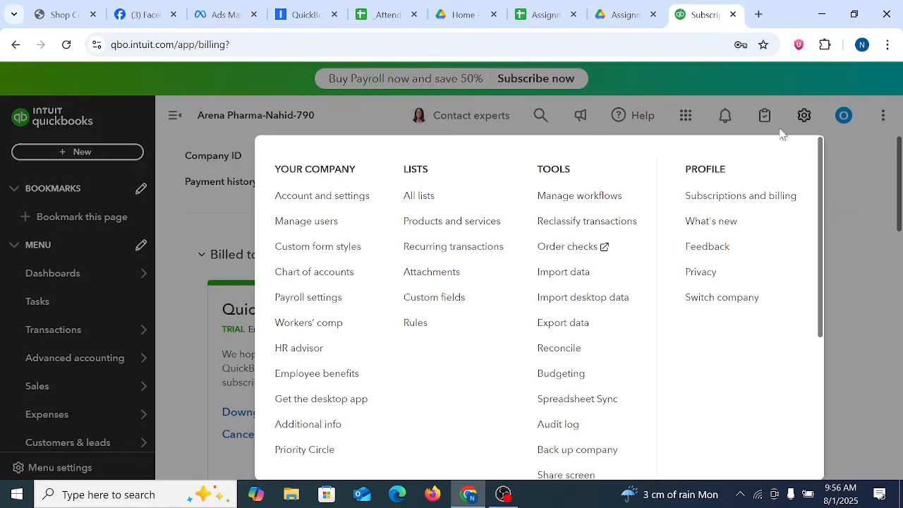
pyautogui.click(298, 205)
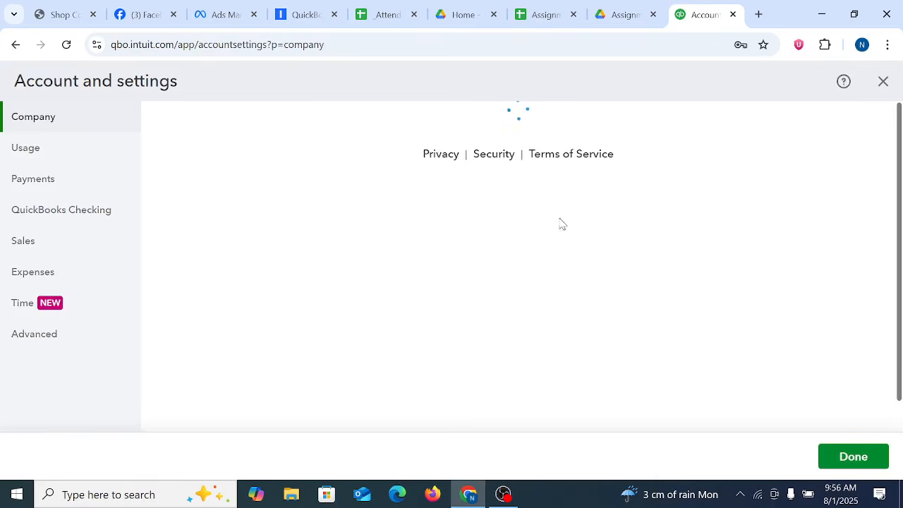
pyautogui.click(33, 243)
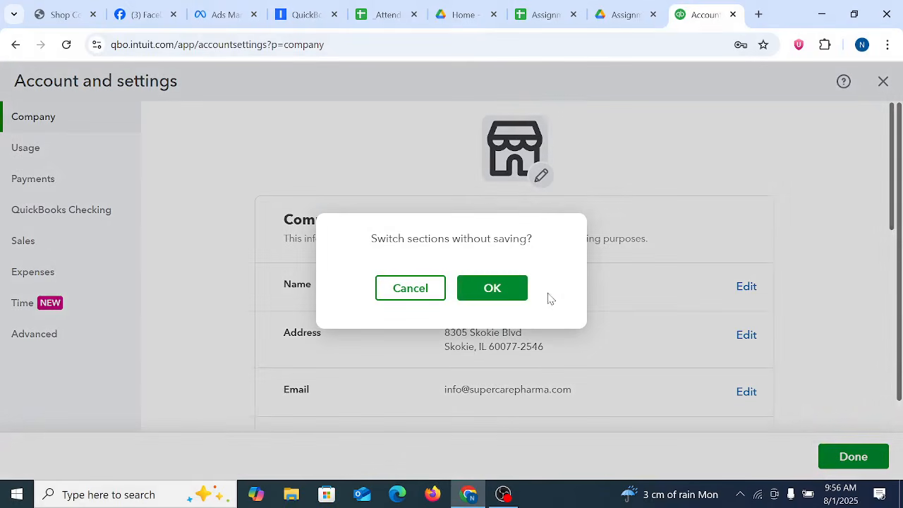
pyautogui.click(490, 287)
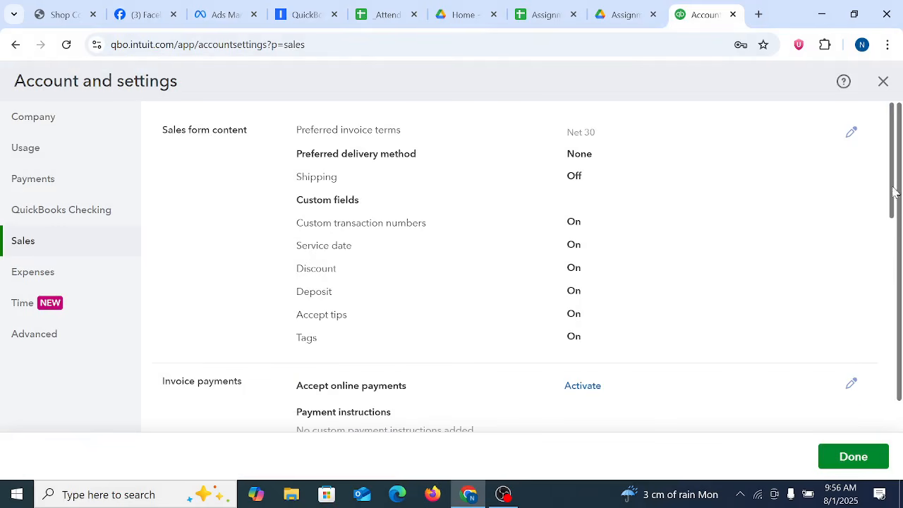
# Step: Open the invoice reminder email setup under Reminders for editing
pyautogui.moveTo(892, 172); pyautogui.dragTo(899, 392)
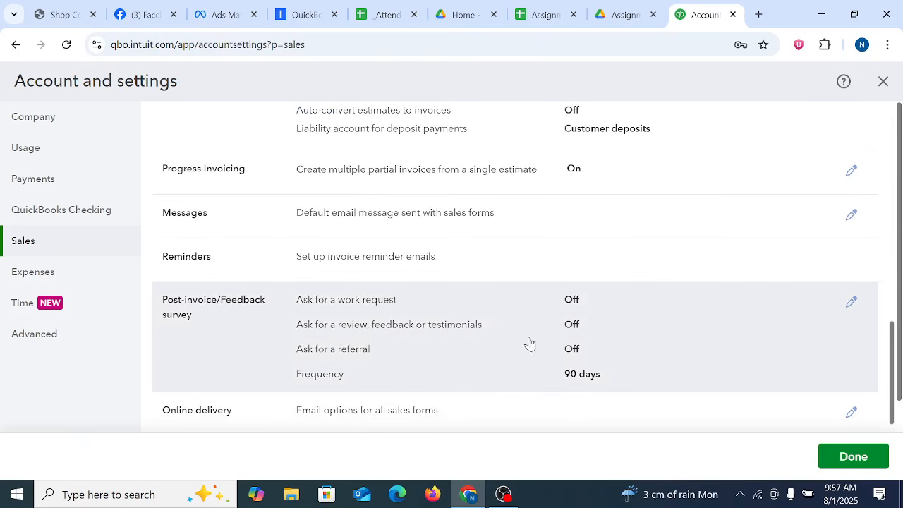
pyautogui.click(354, 267)
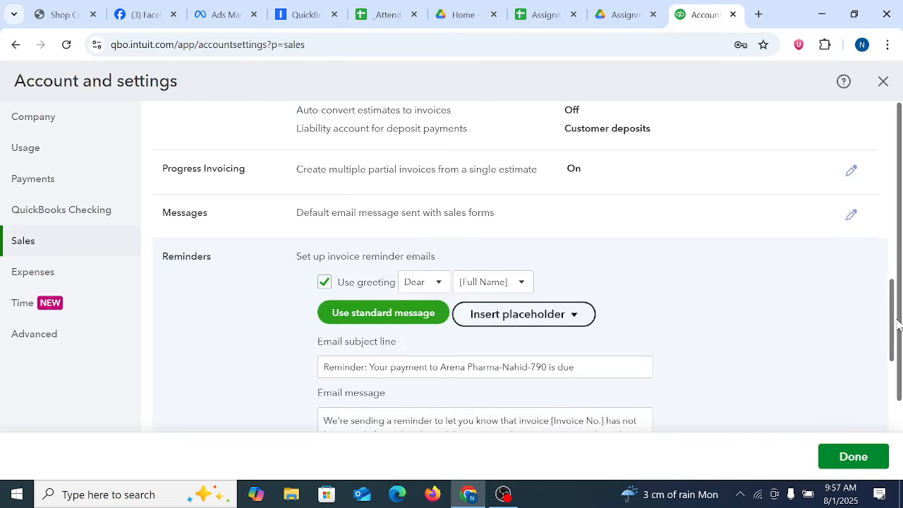
pyautogui.moveTo(893, 319)
pyautogui.mouseDown()
pyautogui.moveTo(897, 341)
pyautogui.moveTo(895, 319)
pyautogui.mouseUp()
# Step: Open the default sales form email message and review its greeting, subject, message and the Cc and Bcc address fields
pyautogui.click(456, 204)
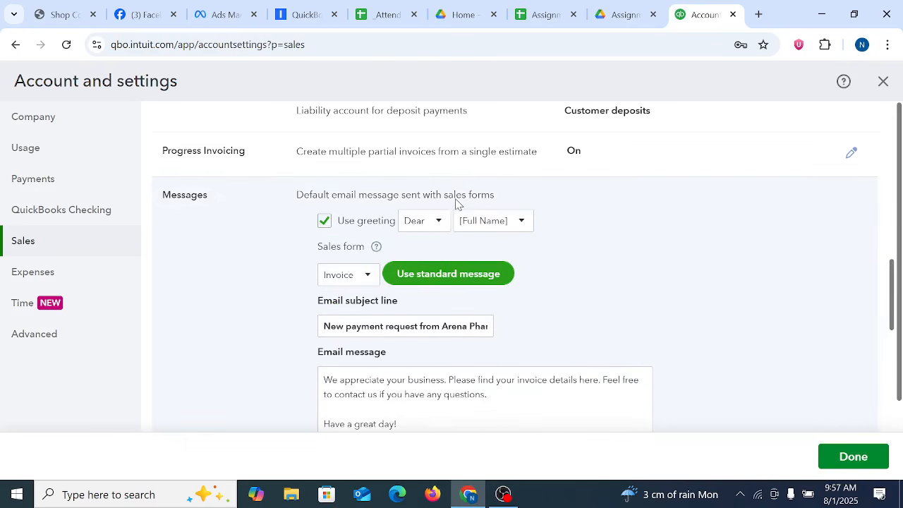
pyautogui.scroll(-1, 899, 342)
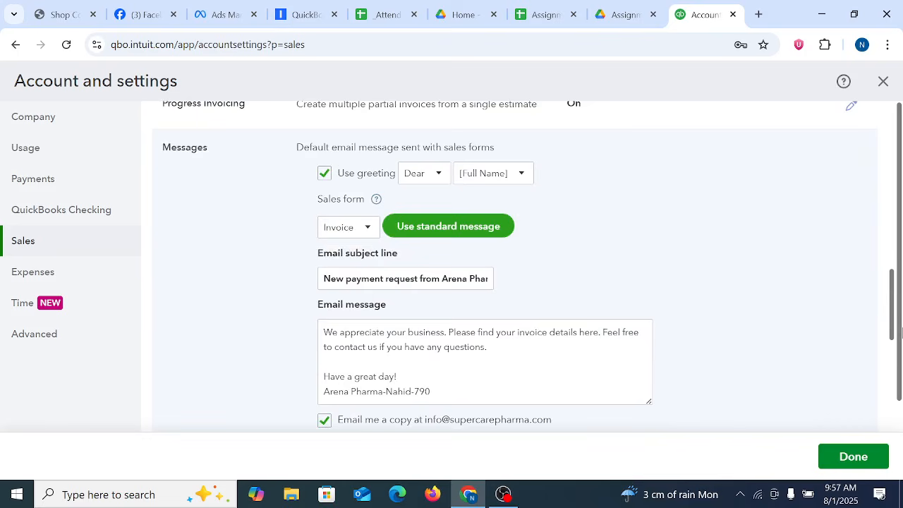
pyautogui.moveTo(902, 333); pyautogui.dragTo(902, 331)
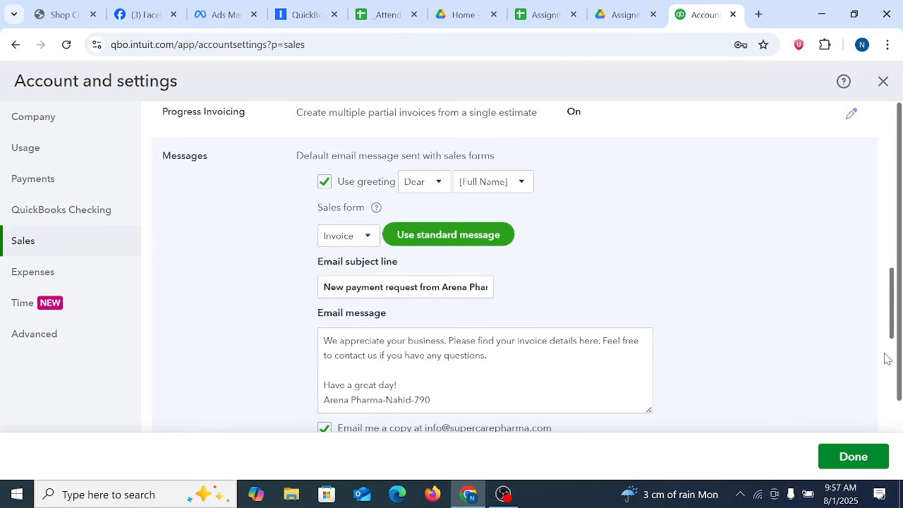
pyautogui.moveTo(893, 331); pyautogui.dragTo(896, 382)
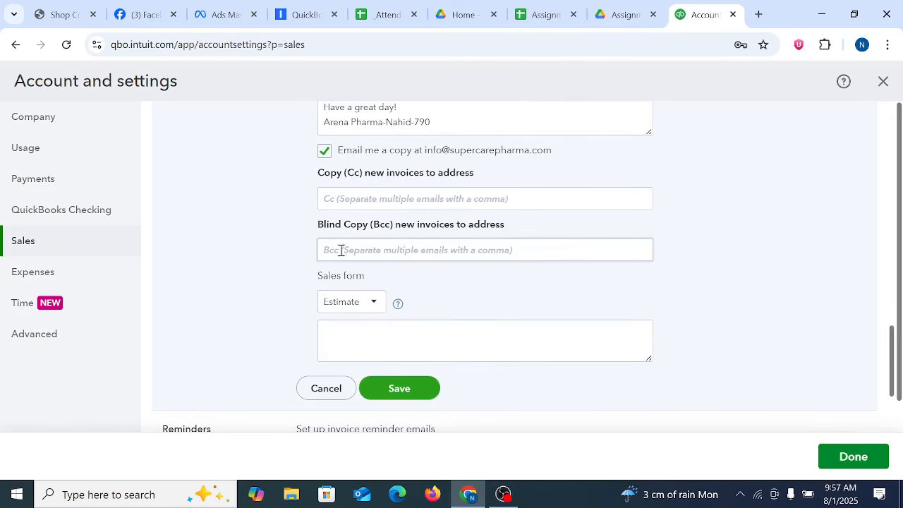
pyautogui.click(355, 200)
pyautogui.click(358, 251)
pyautogui.scroll(15, 383, 258)
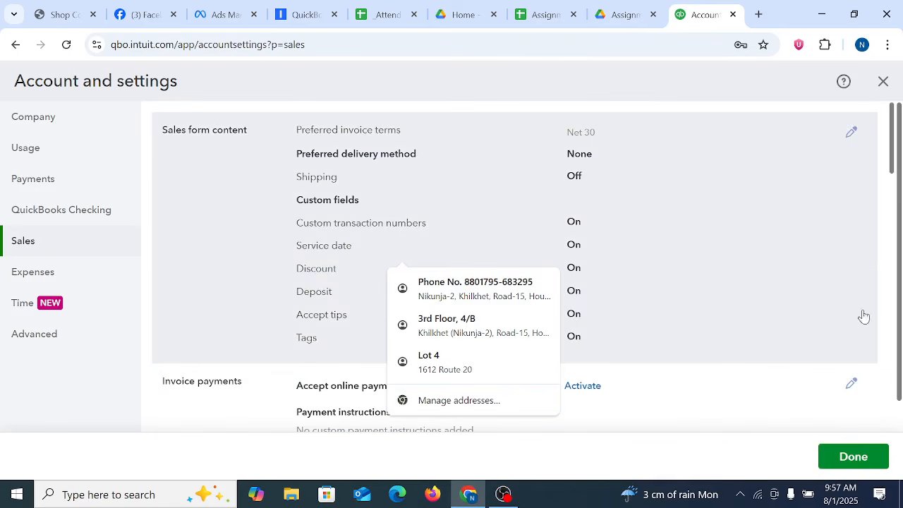
# Step: Save the invoice reminder email settings
pyautogui.moveTo(893, 164); pyautogui.dragTo(899, 430)
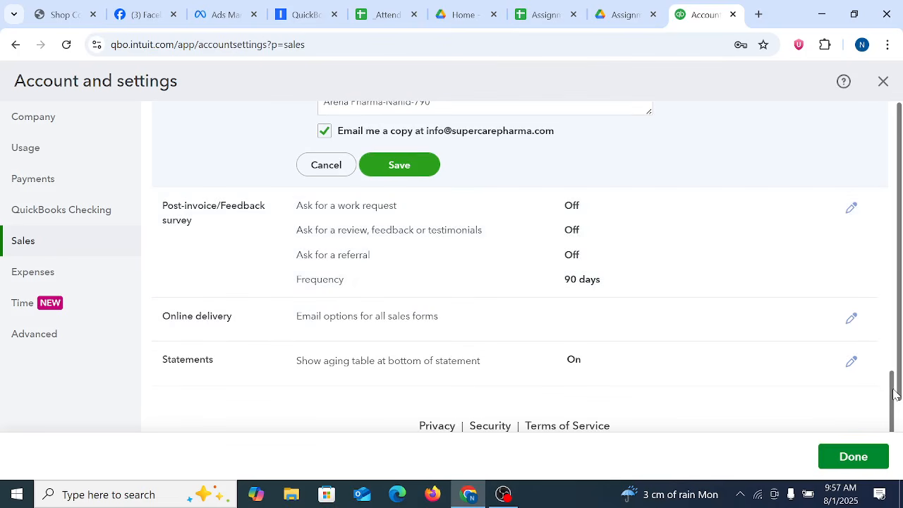
pyautogui.scroll(2, 885, 361)
pyautogui.scroll(2, 886, 361)
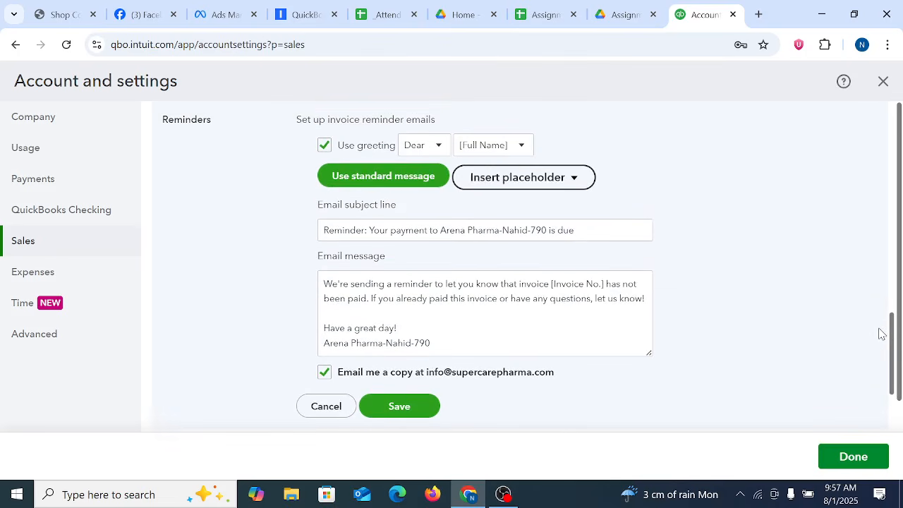
pyautogui.click(398, 416)
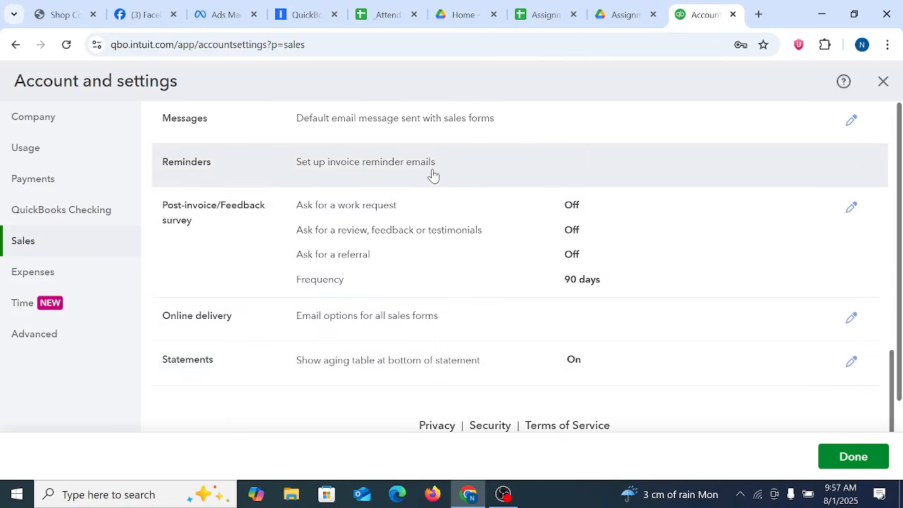
# Step: Reopen the saved invoice reminder email setup to review its content
pyautogui.click(432, 173)
pyautogui.moveTo(899, 338)
pyautogui.mouseDown()
pyautogui.moveTo(899, 381)
pyautogui.moveTo(899, 339)
pyautogui.mouseUp()
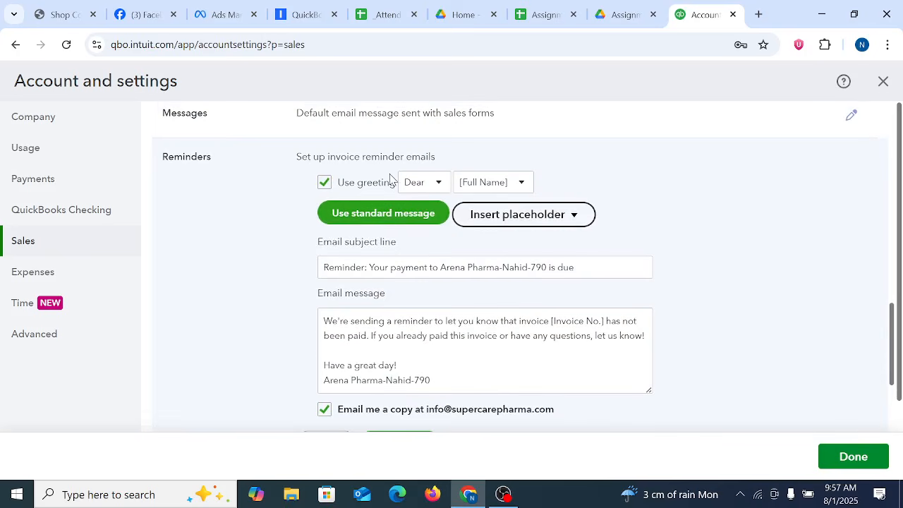
# Step: Check the reminder email's greeting options, subject line and message text
pyautogui.click(447, 183)
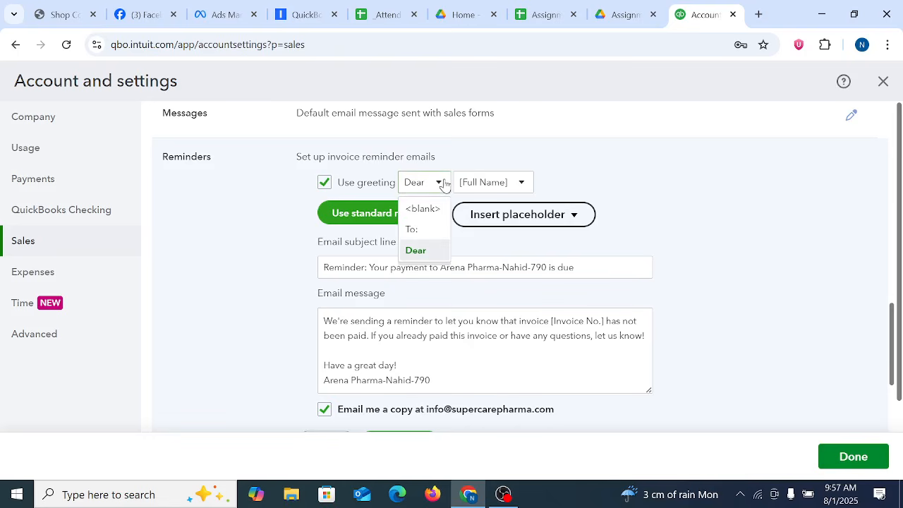
pyautogui.click(767, 241)
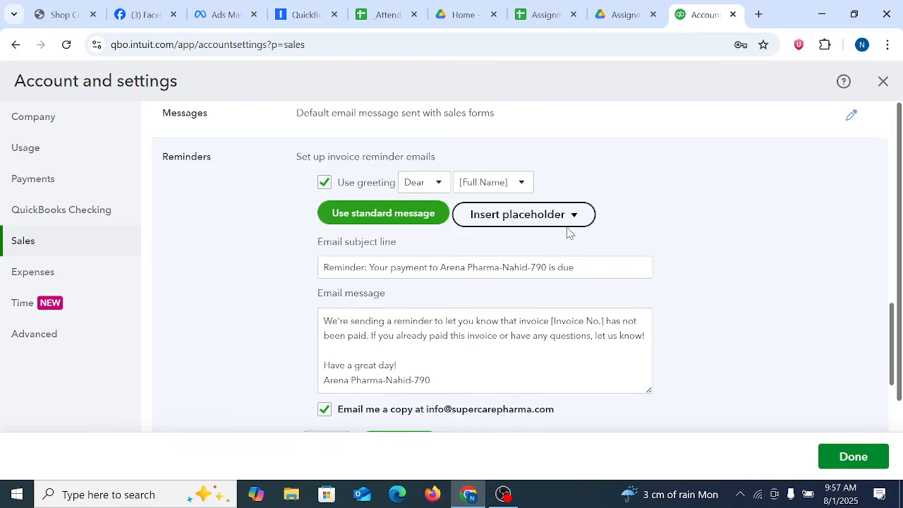
pyautogui.tripleClick(470, 268)
pyautogui.moveTo(443, 321); pyautogui.dragTo(442, 336)
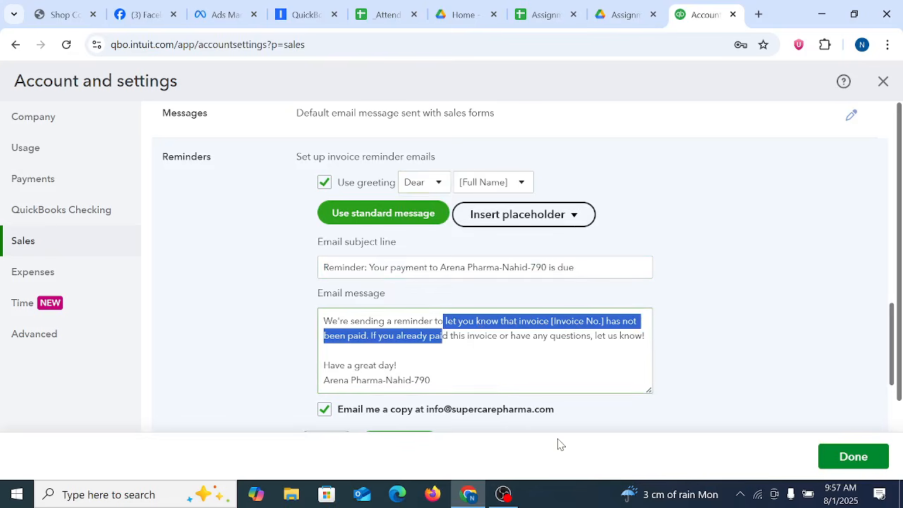
# Step: Insert the Company Name placeholder into the text of the invoice reminder email message
pyautogui.moveTo(892, 337); pyautogui.dragTo(899, 312)
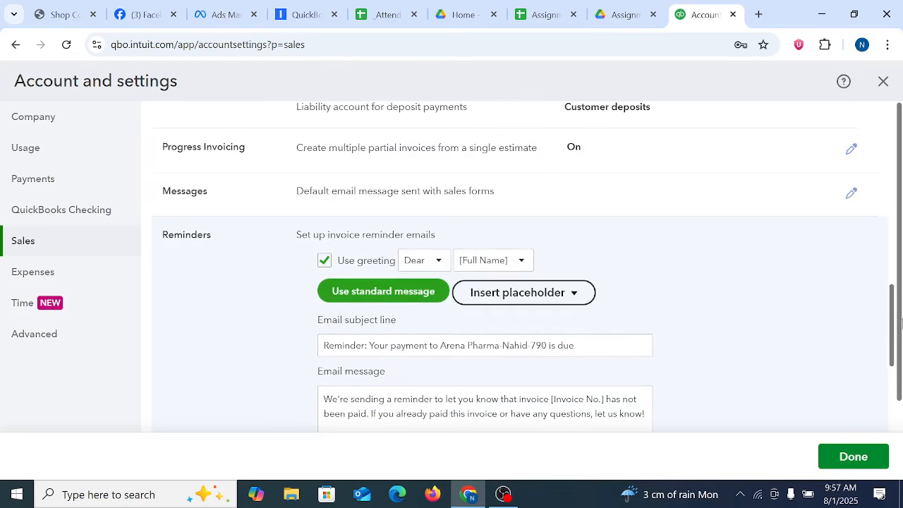
pyautogui.click(576, 294)
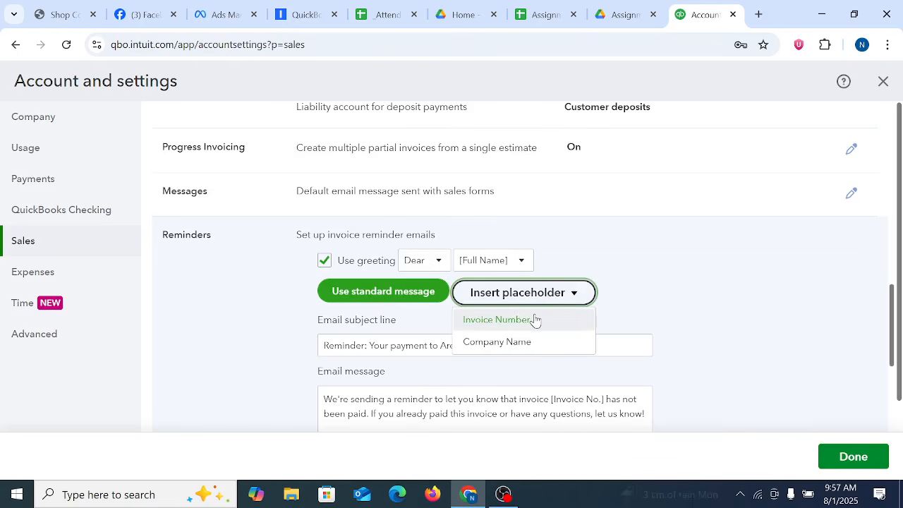
pyautogui.click(531, 345)
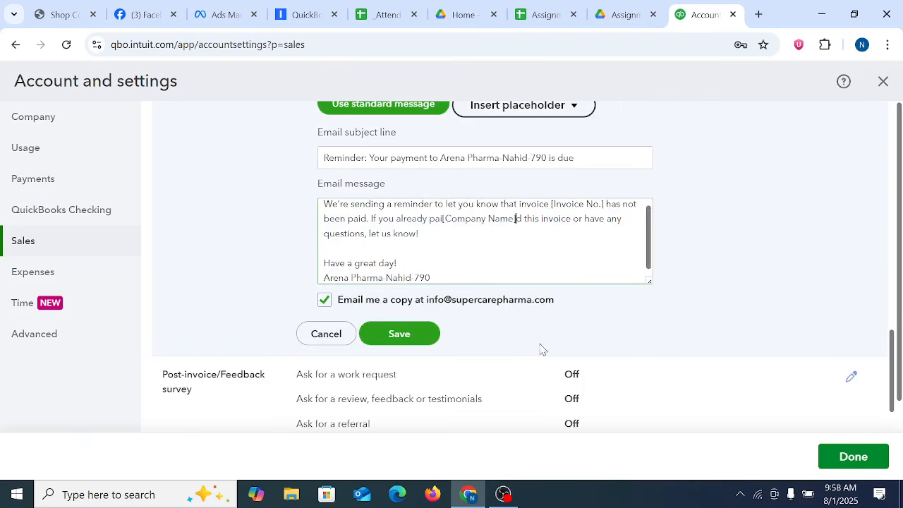
pyautogui.moveTo(890, 369)
pyautogui.mouseDown()
pyautogui.moveTo(890, 330)
pyautogui.moveTo(894, 373)
pyautogui.mouseUp()
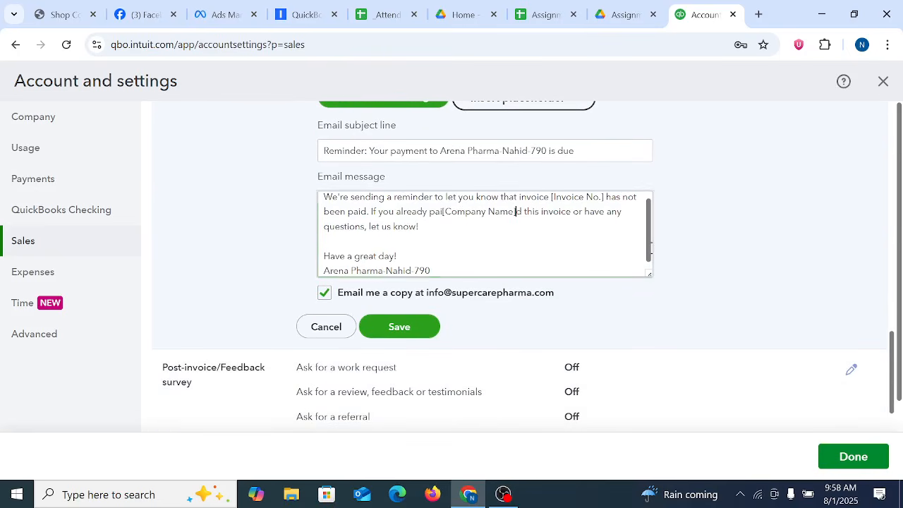
pyautogui.scroll(-1, 651, 247)
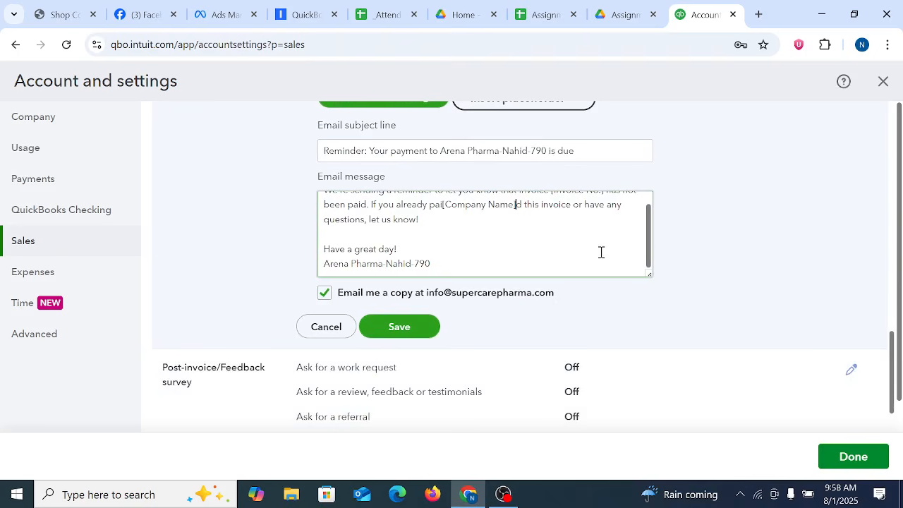
pyautogui.click(758, 288)
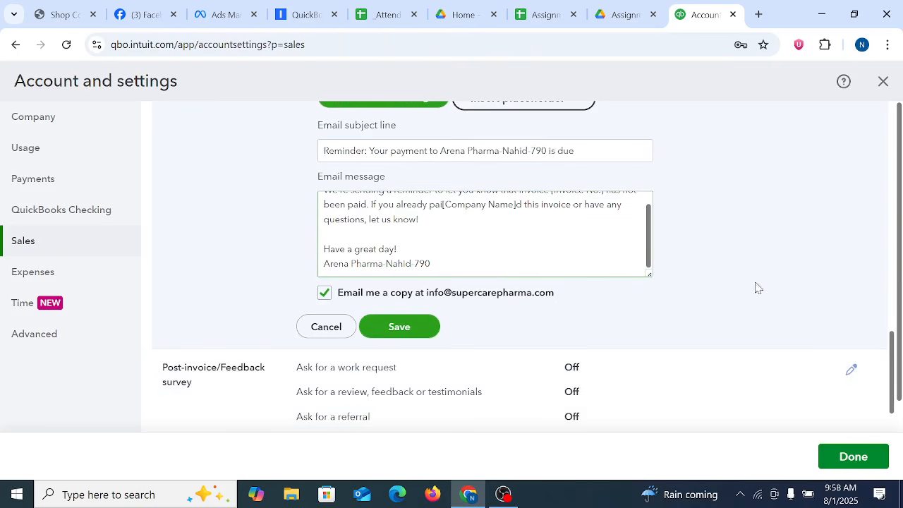
# Step: Open the Online delivery email options for editing, saving the pending reminder email changes
pyautogui.hscroll(4, 893, 356)
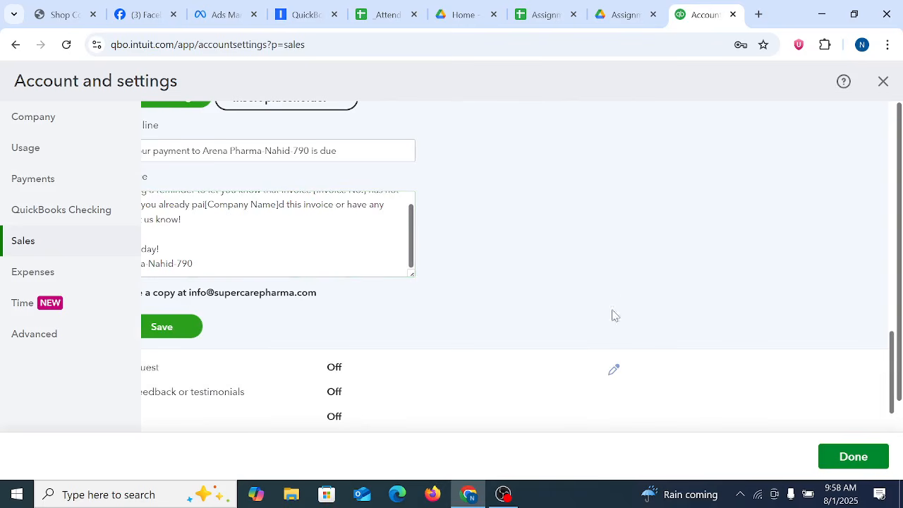
pyautogui.scroll(-3, 605, 315)
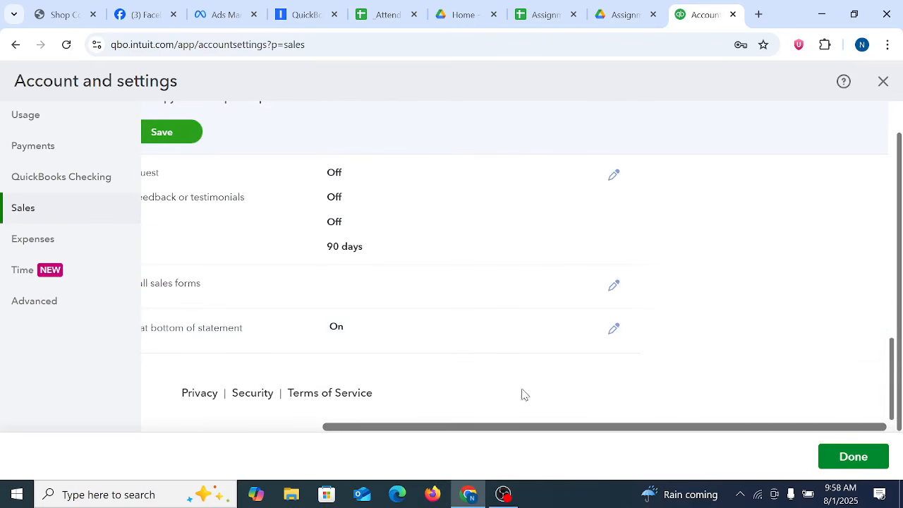
pyautogui.moveTo(445, 437); pyautogui.dragTo(257, 443)
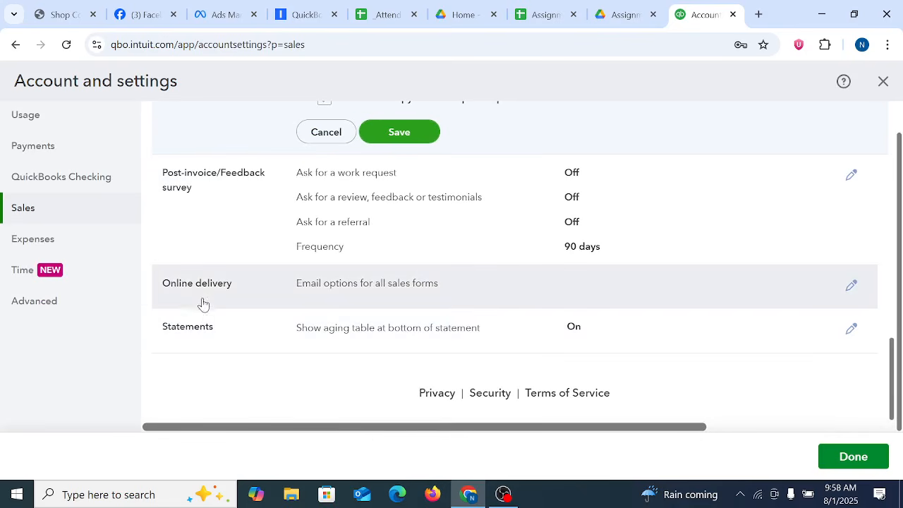
pyautogui.click(425, 295)
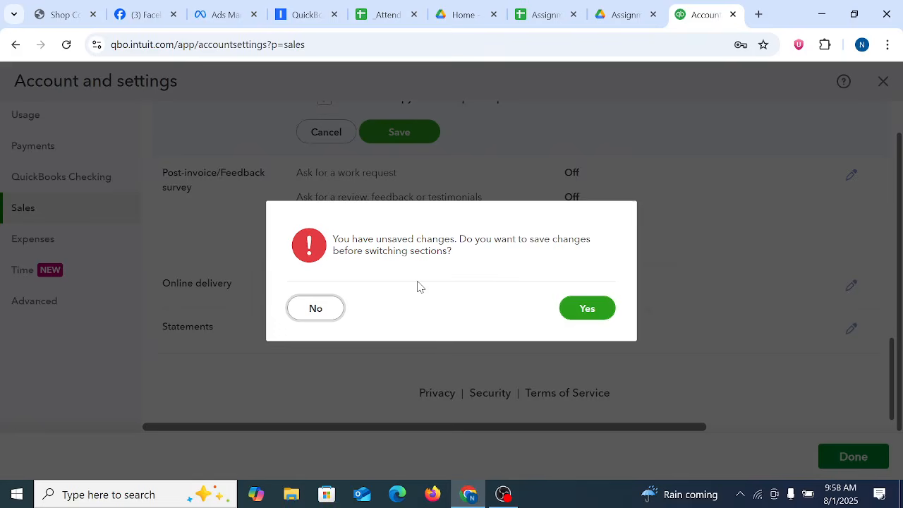
pyautogui.click(572, 304)
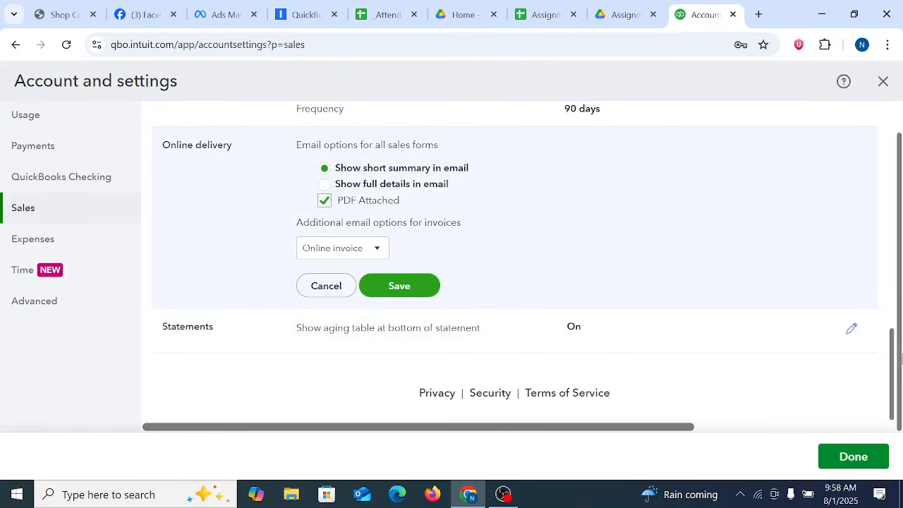
# Step: Reopen the invoice reminder email setup and apply the standard message
pyautogui.moveTo(892, 367); pyautogui.dragTo(890, 286)
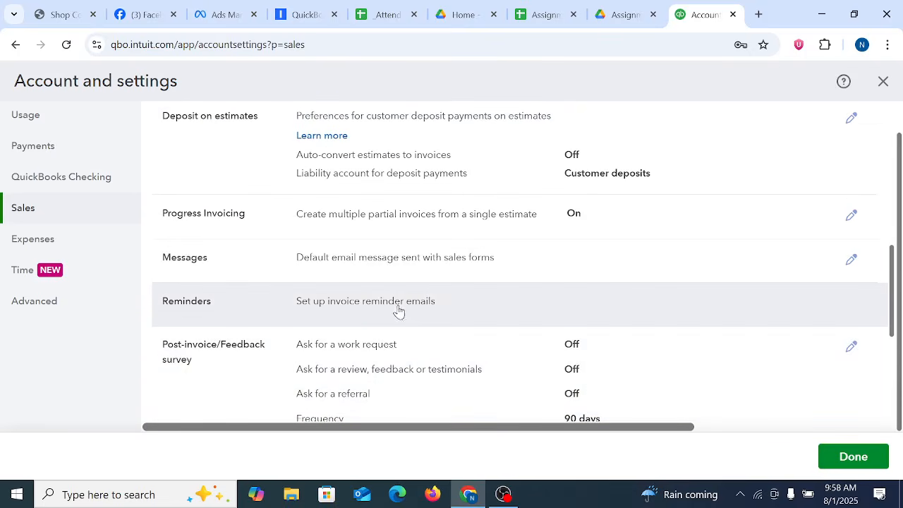
pyautogui.click(414, 309)
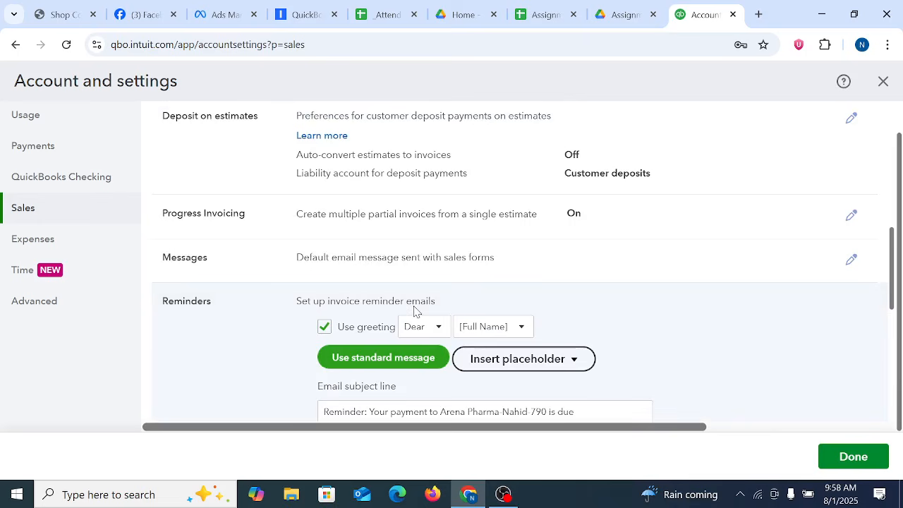
pyautogui.click(383, 359)
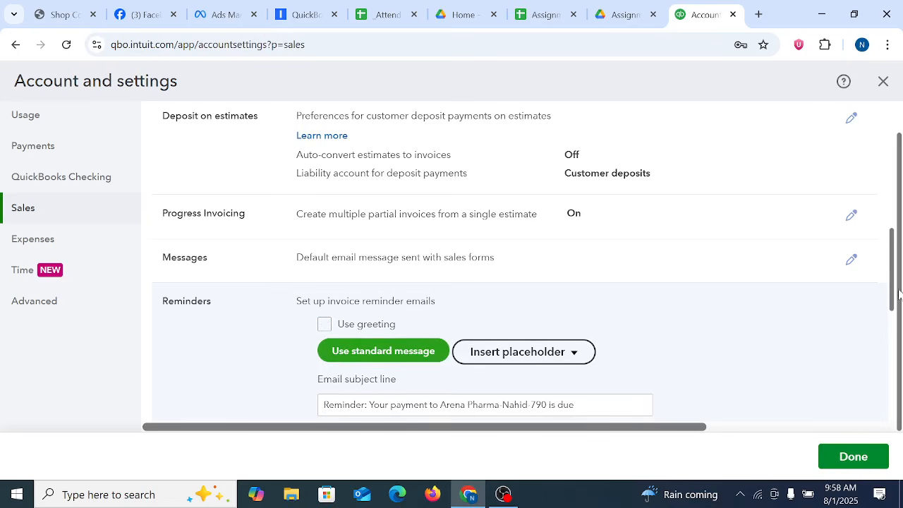
# Step: Examine the reminder email's message text and the wording of its subject line
pyautogui.moveTo(896, 290); pyautogui.dragTo(900, 332)
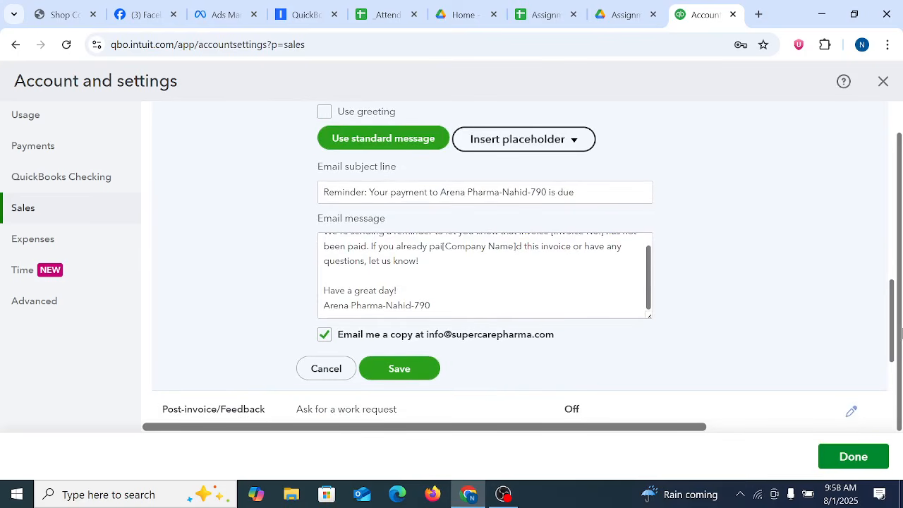
pyautogui.moveTo(902, 334); pyautogui.dragTo(901, 325)
pyautogui.click(481, 332)
pyautogui.hotkey('ctrl', 'a')
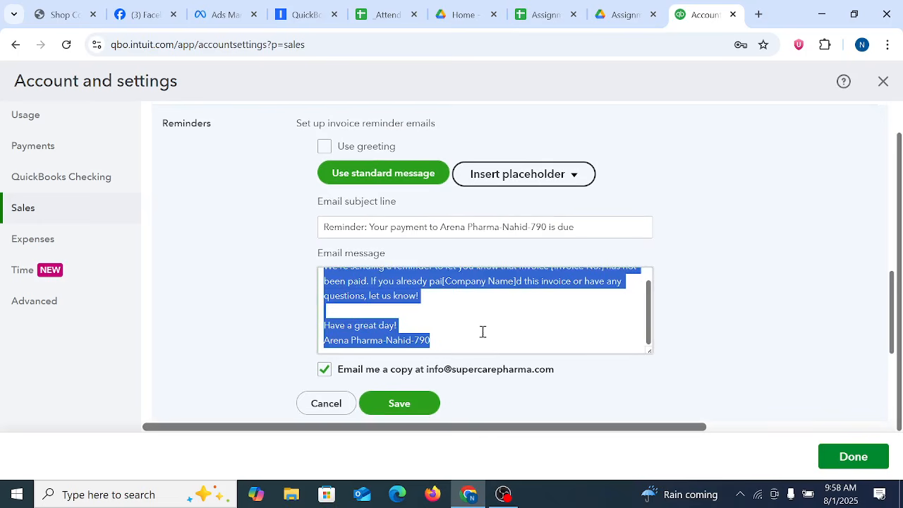
pyautogui.click(465, 226)
pyautogui.hotkey('ctrl', 'a')
pyautogui.click(585, 227)
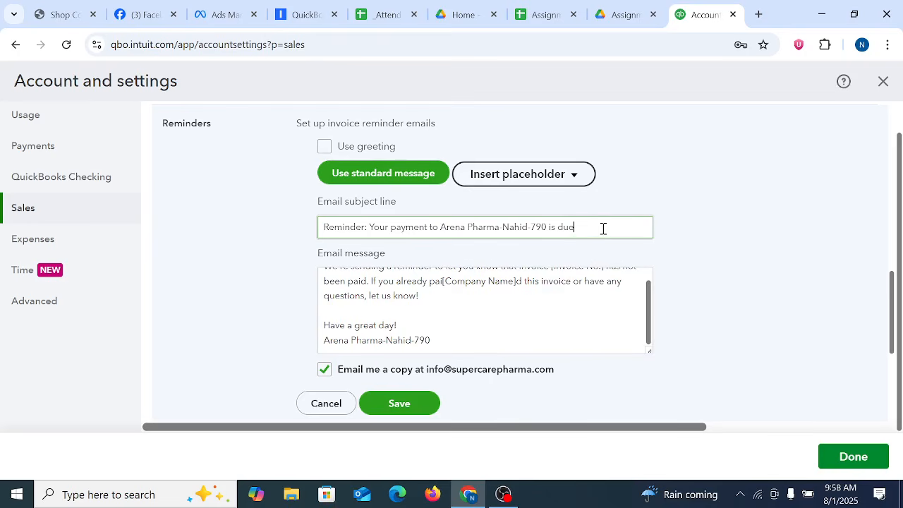
pyautogui.hotkey('ctrl', 'a')
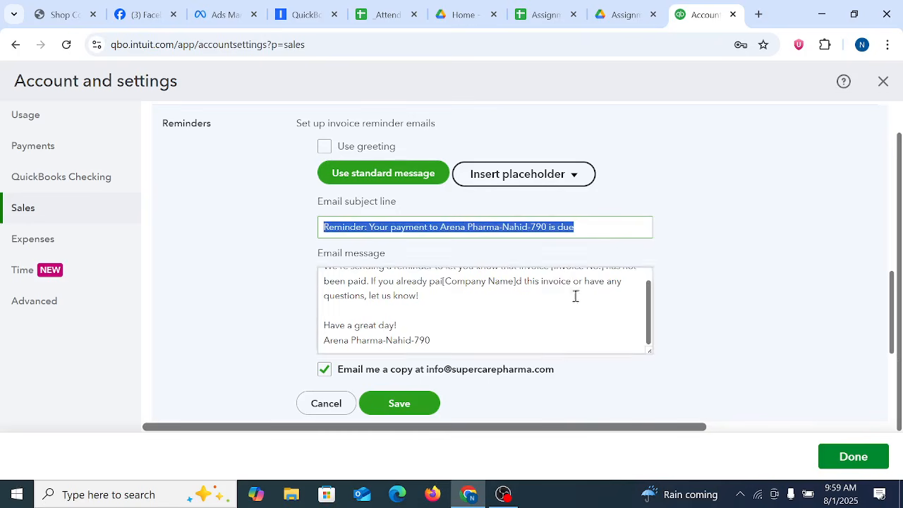
pyautogui.click(565, 252)
pyautogui.moveTo(558, 228); pyautogui.dragTo(624, 223)
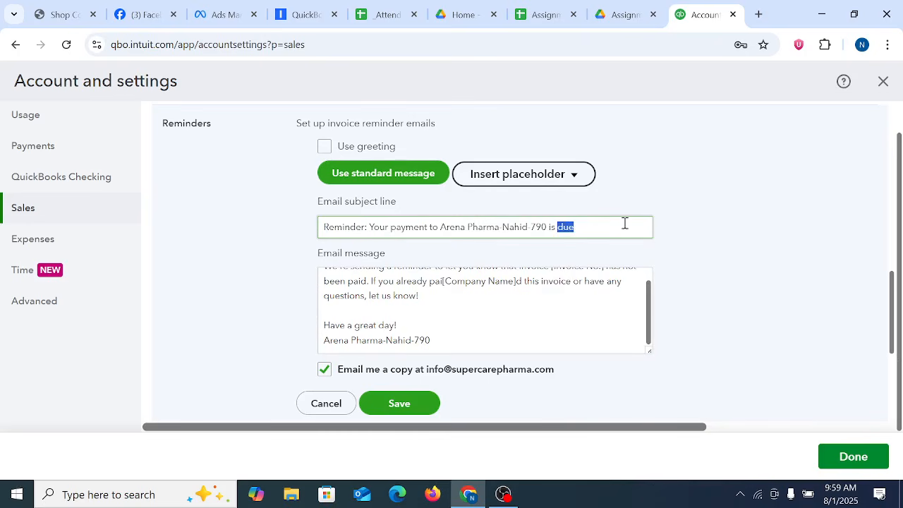
pyautogui.click(598, 227)
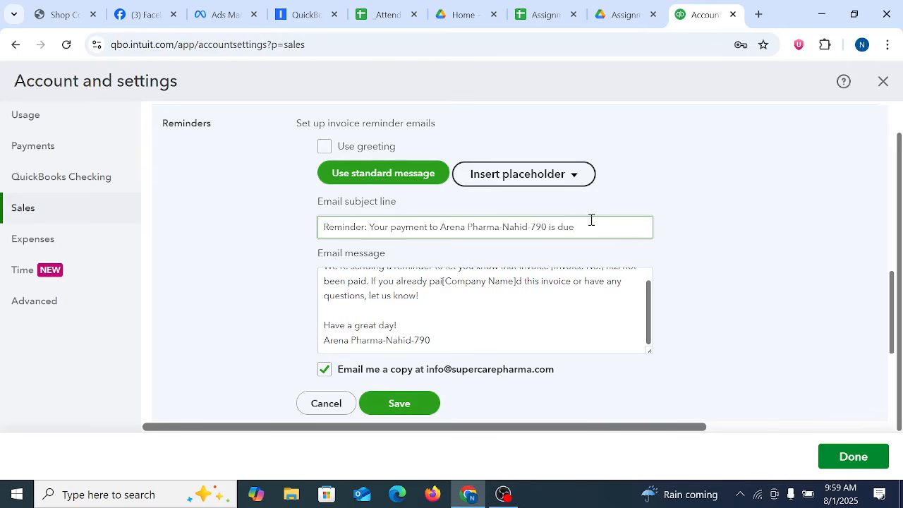
pyautogui.hotkey('ctrl', 'a')
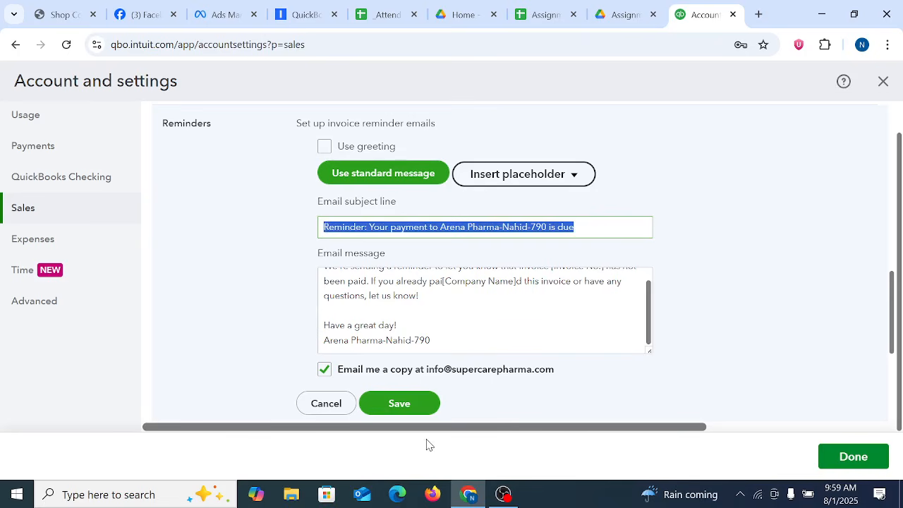
pyautogui.click(631, 232)
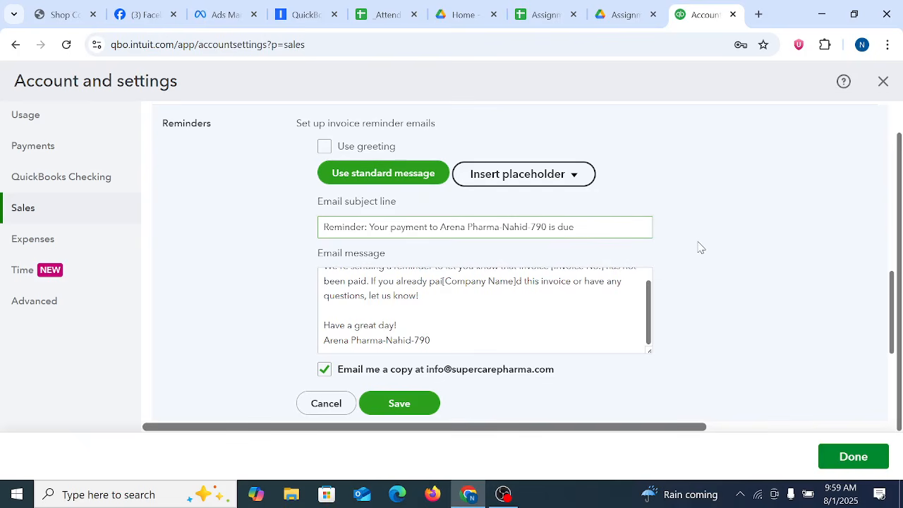
pyautogui.click(584, 230)
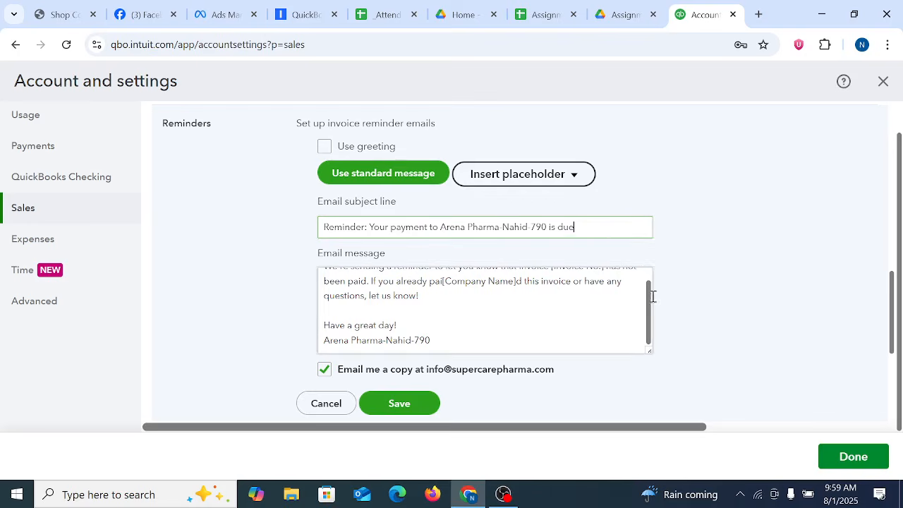
# Step: Open the Sales form content settings for editing, saving the pending reminder email changes
pyautogui.scroll(-4, 510, 314)
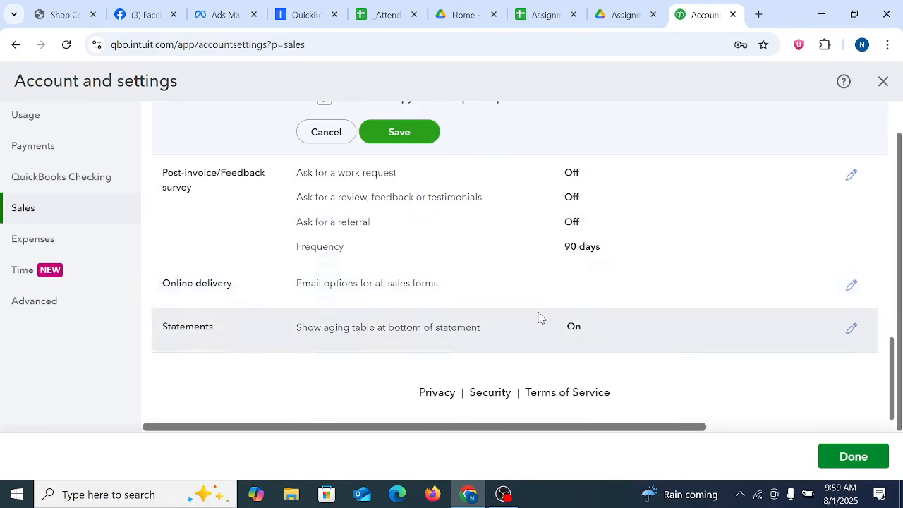
pyautogui.scroll(12, 539, 317)
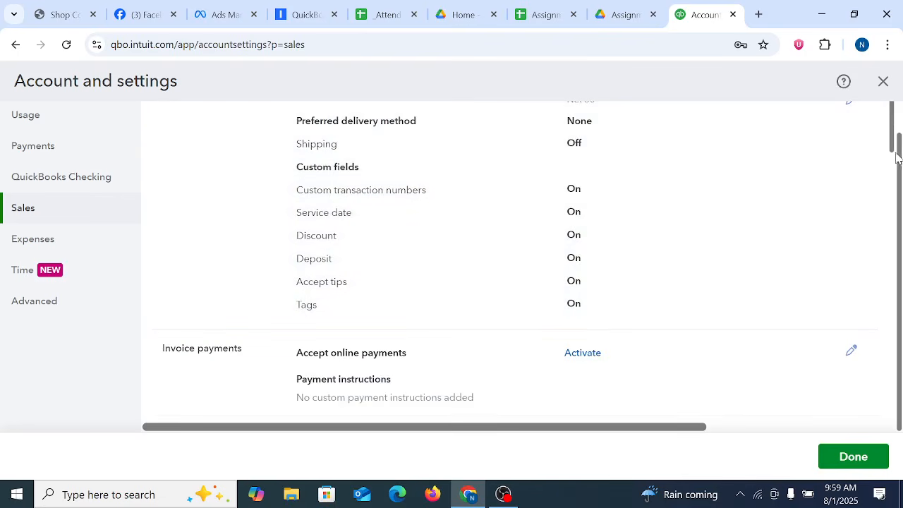
pyautogui.scroll(-2, 894, 148)
pyautogui.scroll(2, 890, 138)
pyautogui.scroll(-2, 890, 134)
pyautogui.scroll(2, 890, 134)
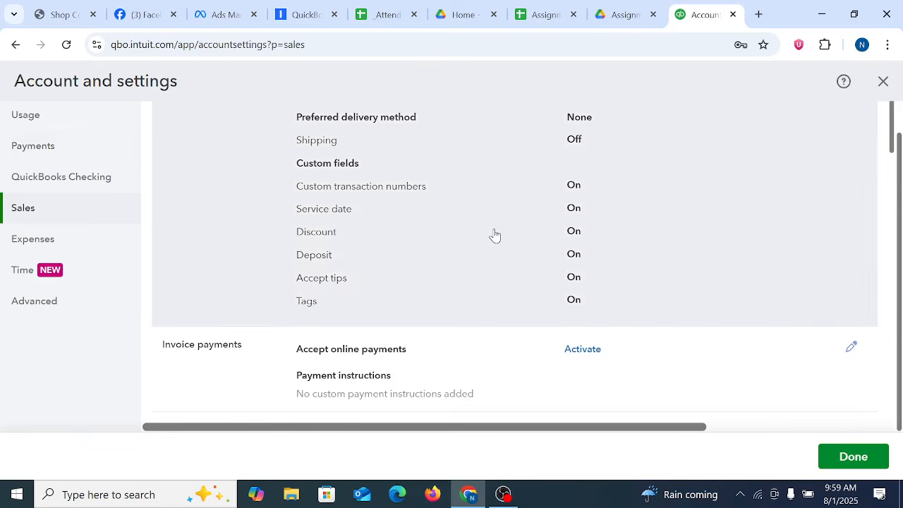
pyautogui.click(494, 235)
pyautogui.click(597, 314)
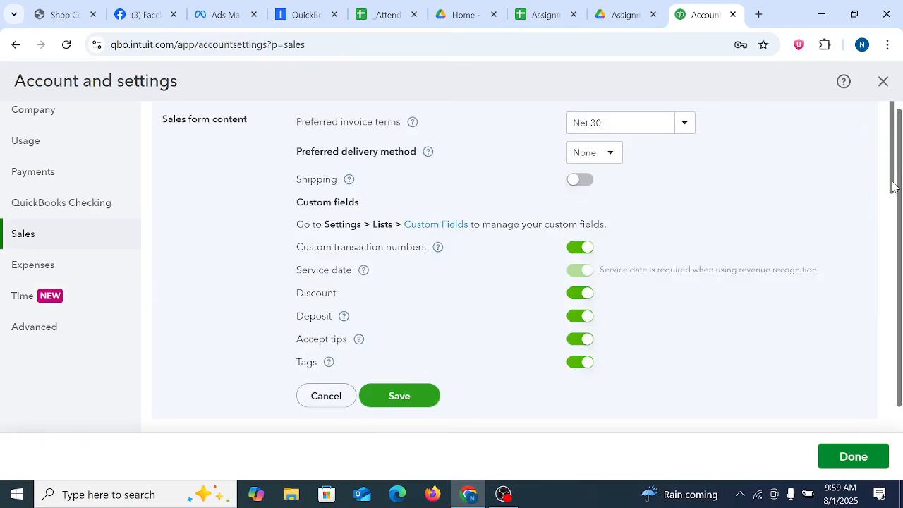
# Step: Open the Products and services settings for editing, try to turn off revenue recognition and cancel that change
pyautogui.scroll(-1, 894, 194)
pyautogui.moveTo(894, 195); pyautogui.dragTo(898, 308)
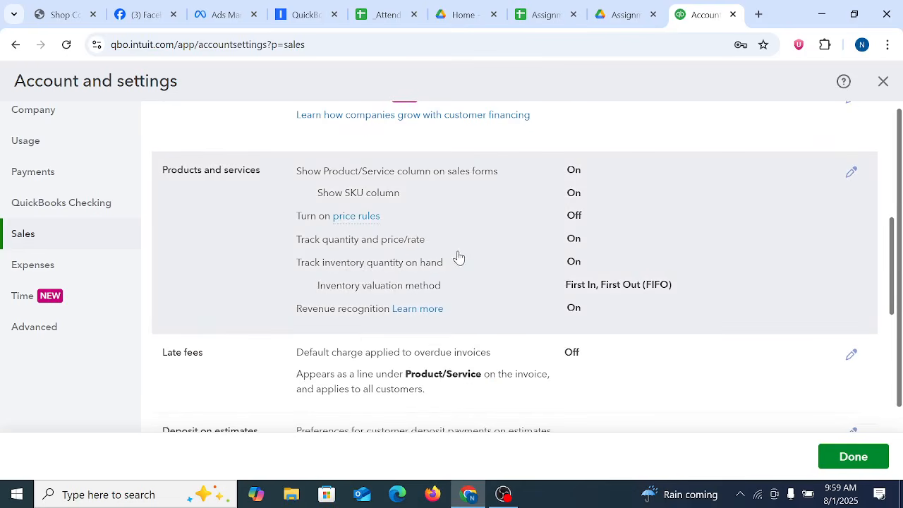
pyautogui.click(457, 257)
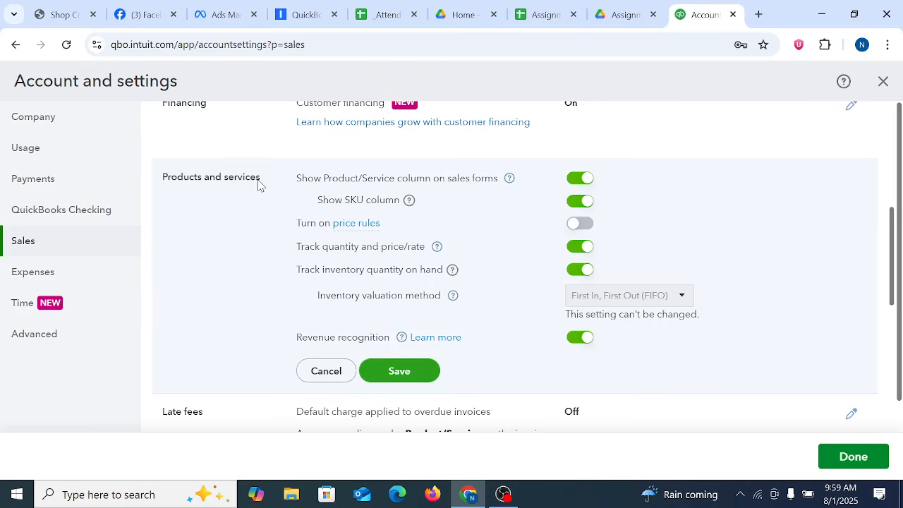
pyautogui.click(585, 338)
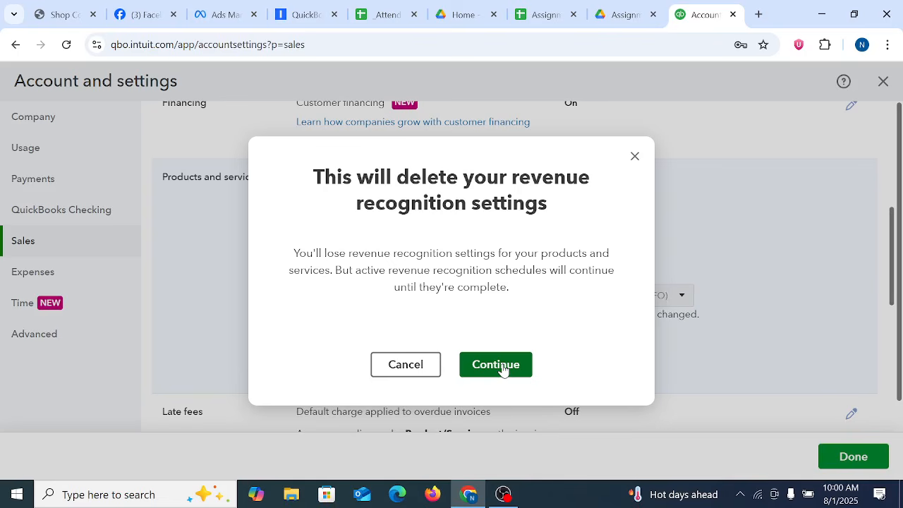
pyautogui.click(399, 367)
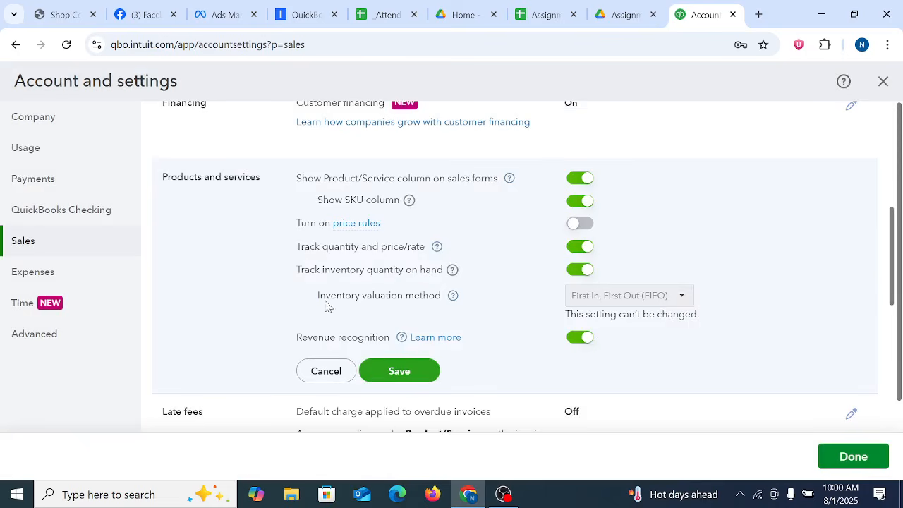
# Step: Check the inventory valuation method setting and turn off tracking of inventory quantity on hand
pyautogui.moveTo(326, 305); pyautogui.dragTo(458, 305)
pyautogui.click(493, 319)
pyautogui.click(586, 275)
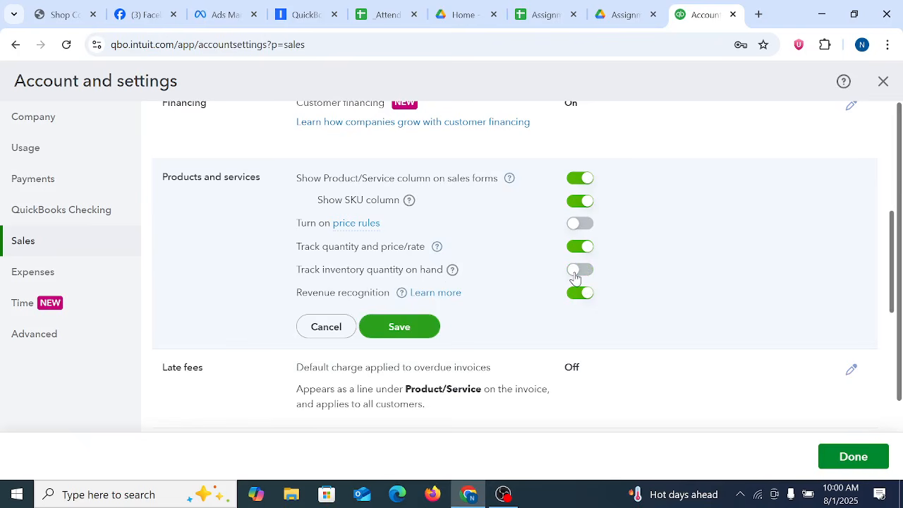
# Step: Turn tracking of inventory quantity on hand back on in the Products and services settings
pyautogui.click(574, 277)
pyautogui.click(465, 346)
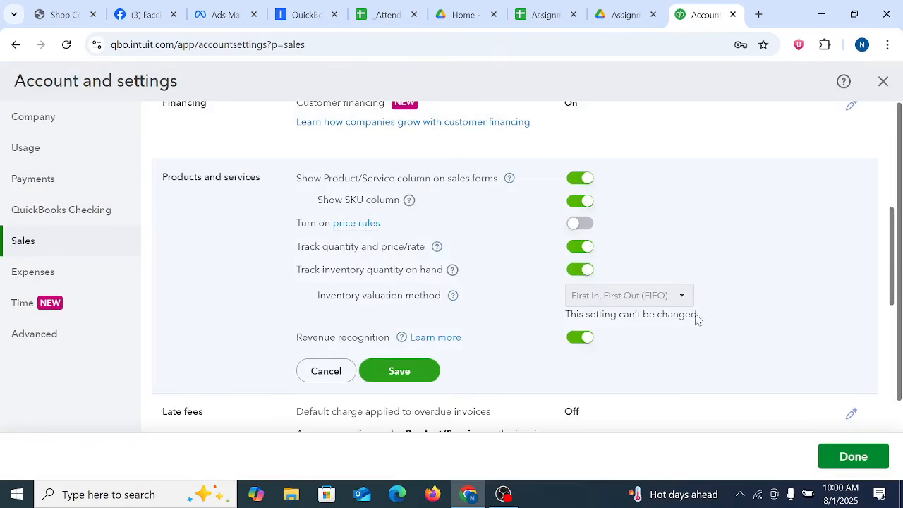
# Step: Try to turn off revenue recognition and dismiss the survey about disabling it
pyautogui.click(586, 338)
pyautogui.click(517, 366)
pyautogui.click(584, 339)
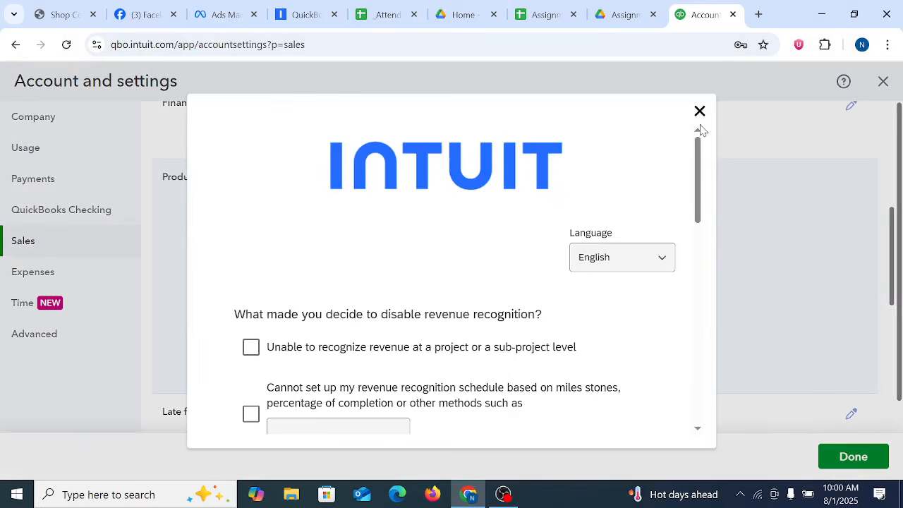
pyautogui.click(699, 113)
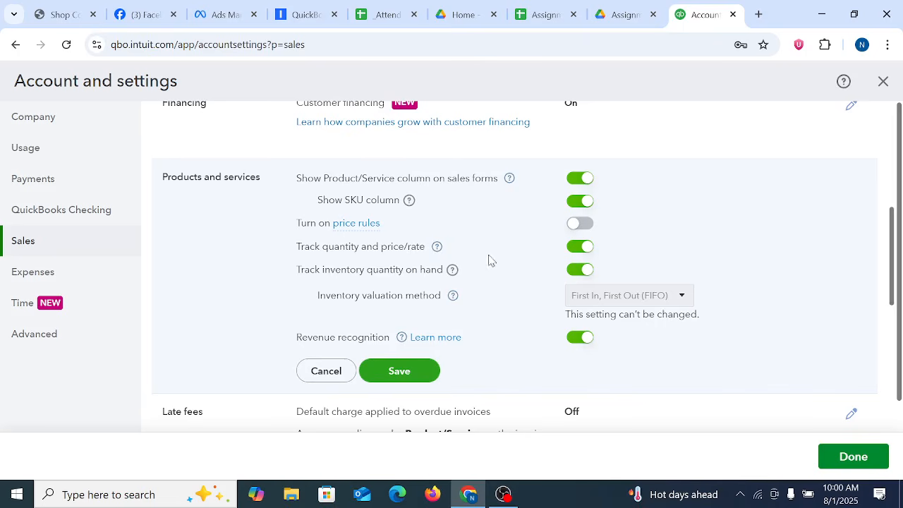
# Step: Turn on price rules, and open and close the help for tracking inventory quantity on hand
pyautogui.click(580, 226)
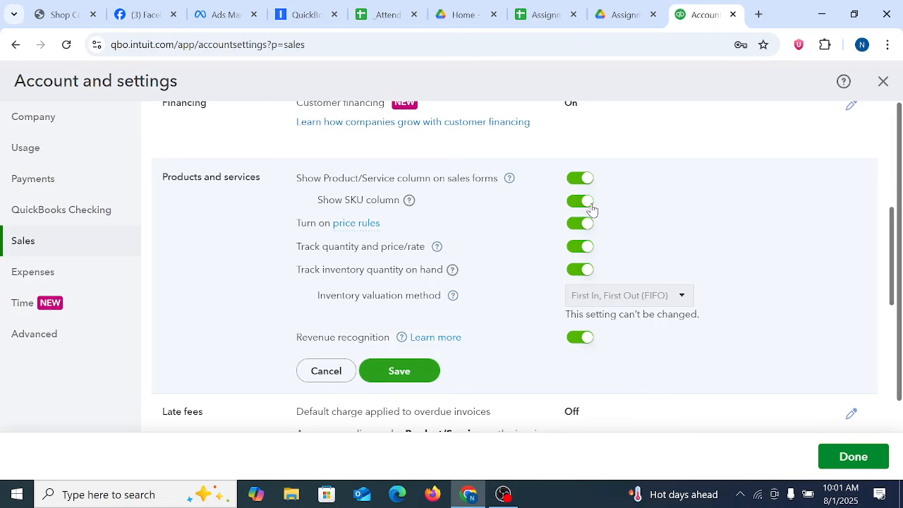
pyautogui.click(452, 272)
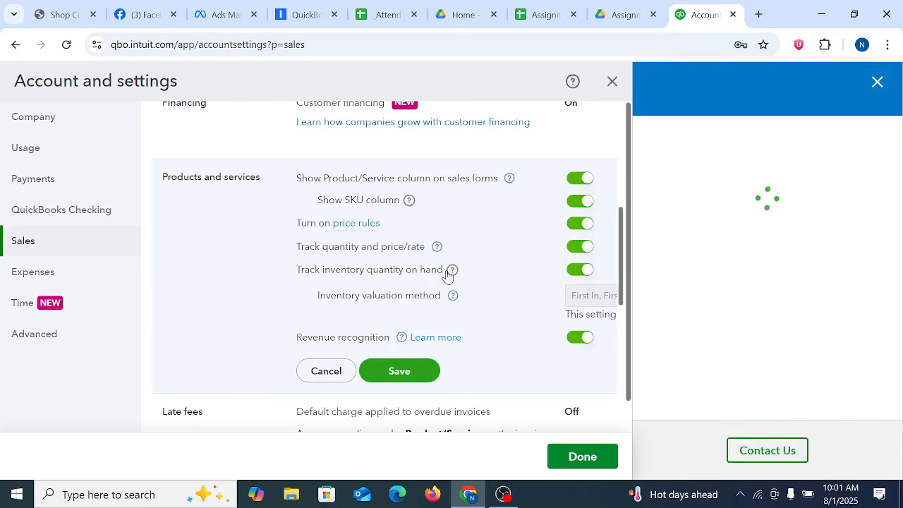
pyautogui.click(876, 84)
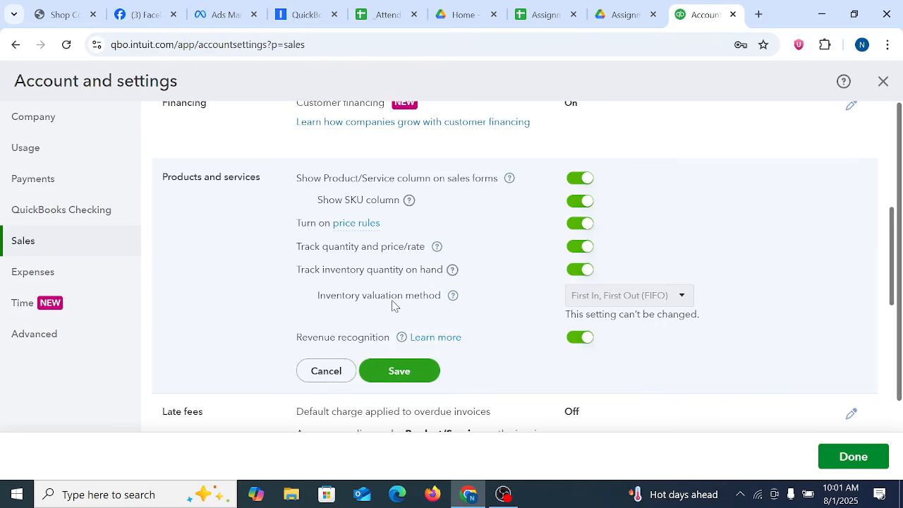
# Step: Look over all Sales settings from sales form content and invoice payments through deposits, messages, surveys, online delivery and statements
pyautogui.scroll(-10, 753, 364)
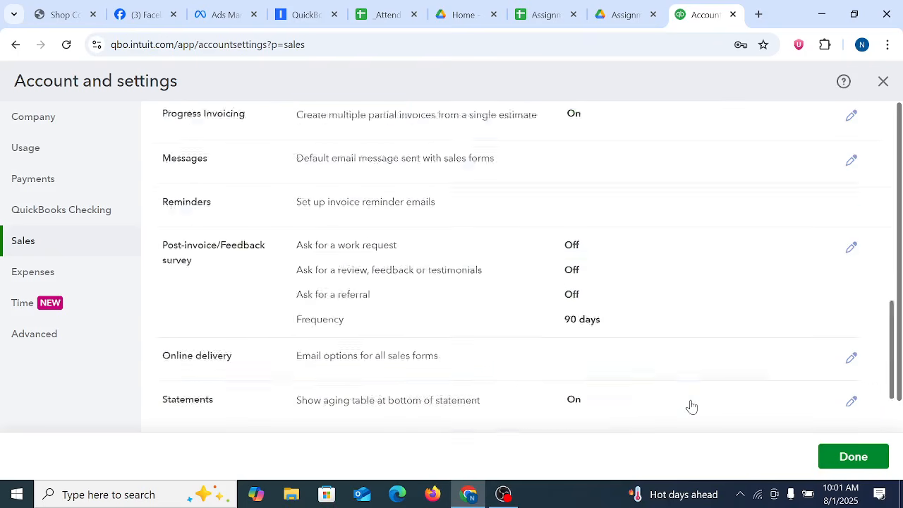
pyautogui.scroll(-1, 674, 381)
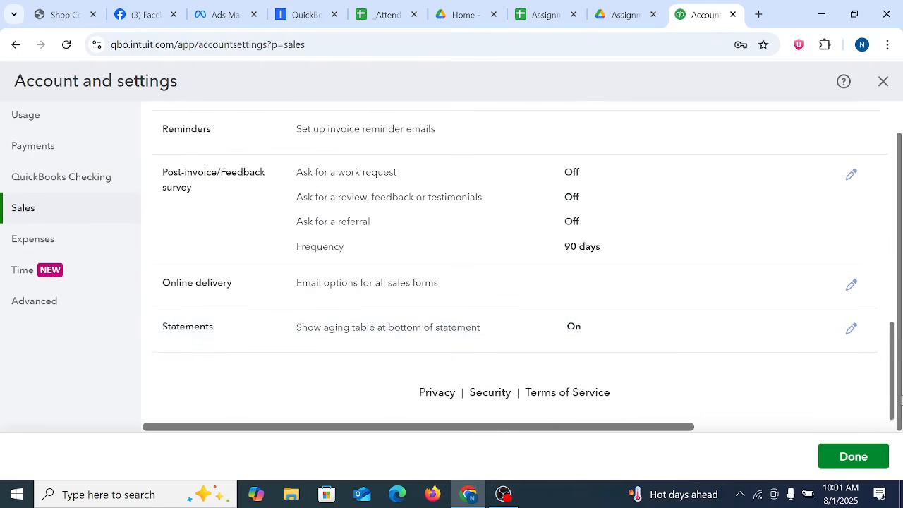
pyautogui.moveTo(894, 393); pyautogui.dragTo(892, 262)
pyautogui.scroll(7, 623, 236)
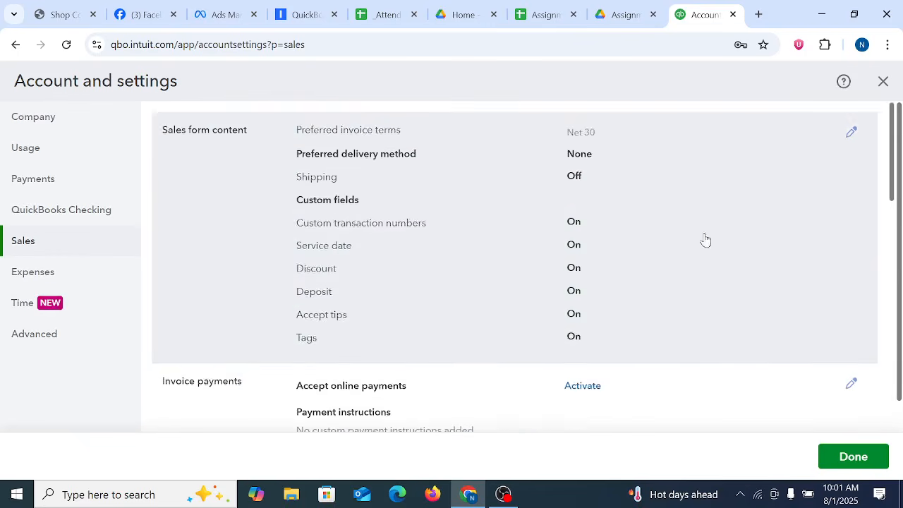
pyautogui.scroll(-12, 706, 242)
pyautogui.scroll(-1, 824, 269)
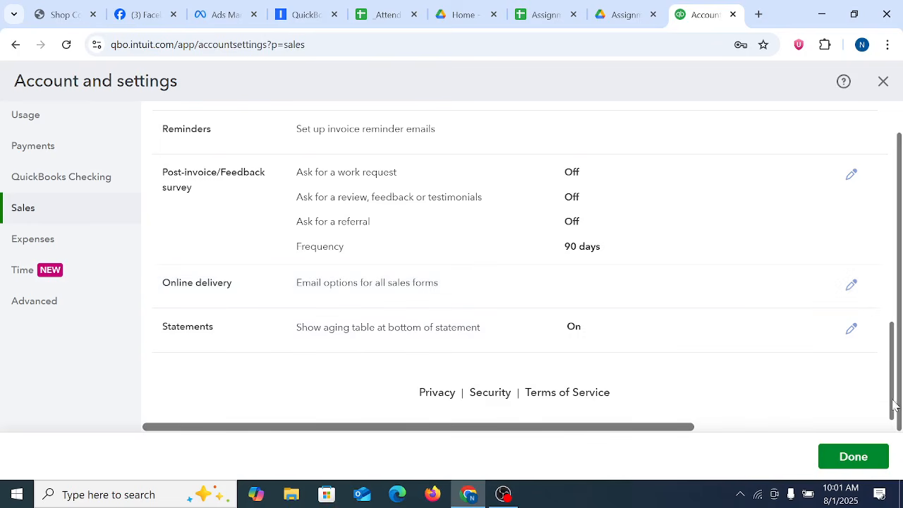
pyautogui.moveTo(896, 406); pyautogui.dragTo(899, 312)
pyautogui.scroll(-5, 714, 353)
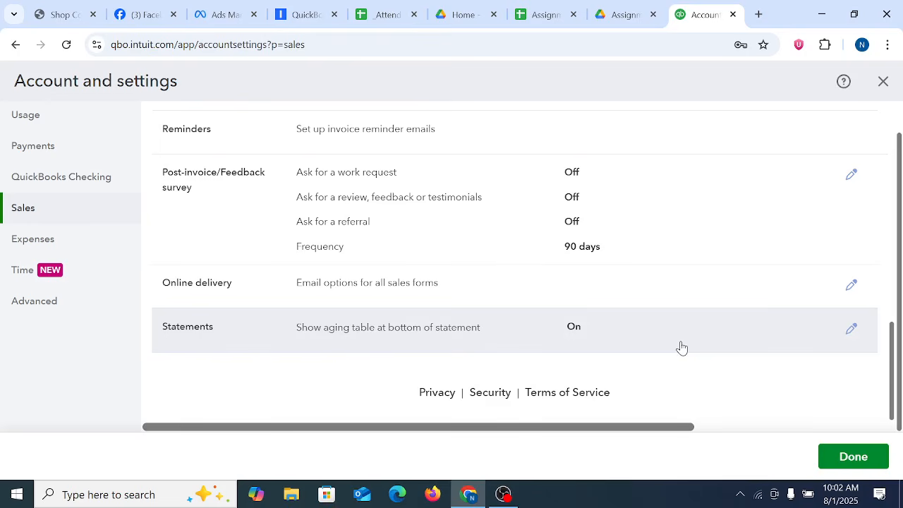
pyautogui.scroll(10, 456, 338)
pyautogui.scroll(-10, 507, 303)
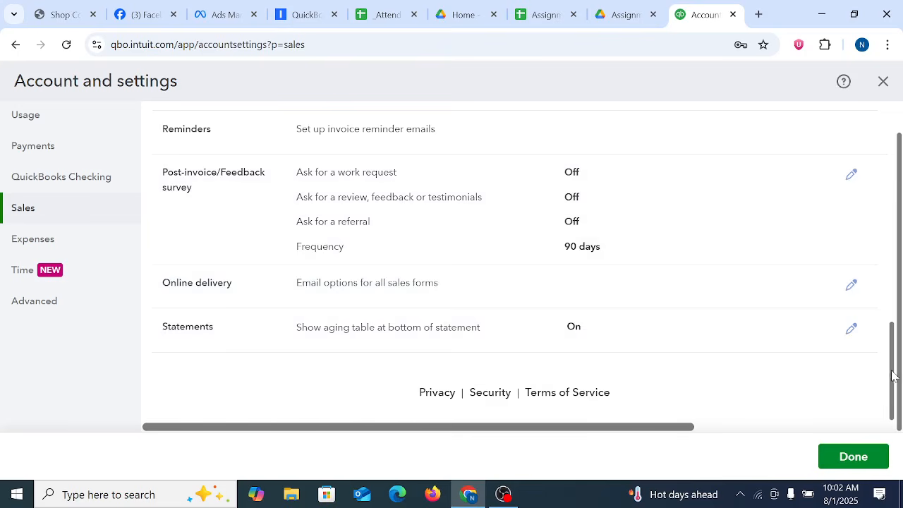
pyautogui.scroll(3, 893, 376)
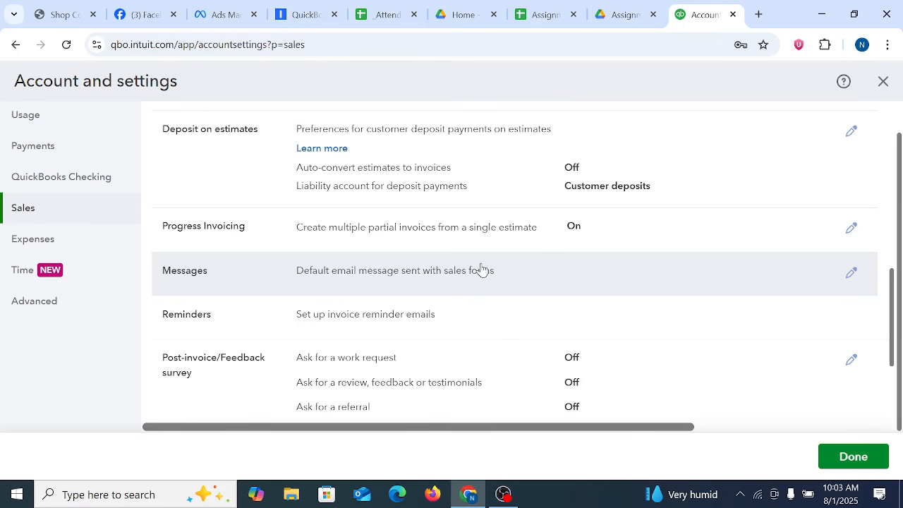
pyautogui.scroll(-10, 658, 307)
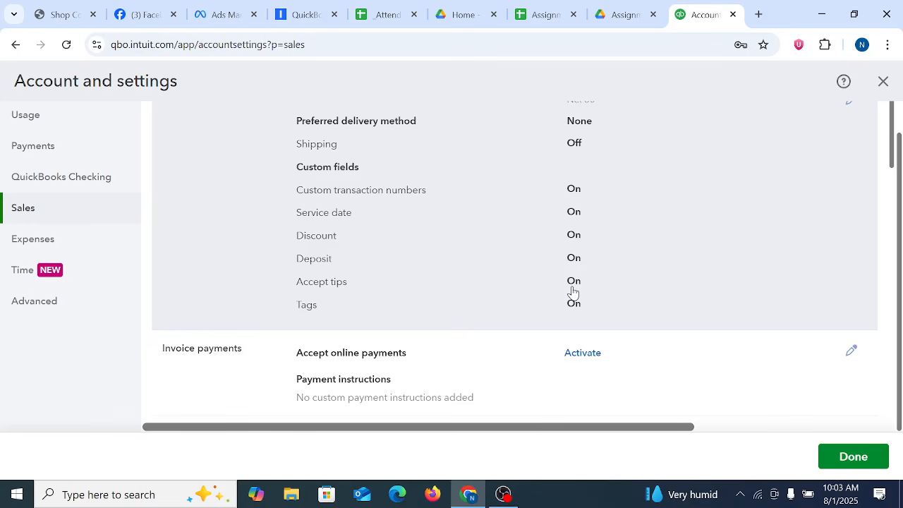
pyautogui.scroll(1, 498, 281)
pyautogui.scroll(-10, 486, 308)
pyautogui.scroll(10, 485, 308)
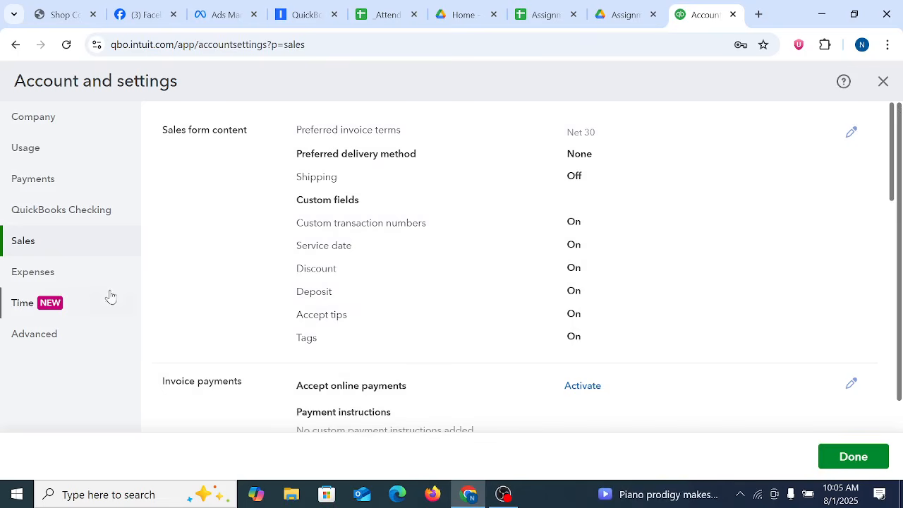
# Step: Open the Advanced account settings and the Chart of accounts section for editing
pyautogui.click(32, 335)
pyautogui.click(496, 289)
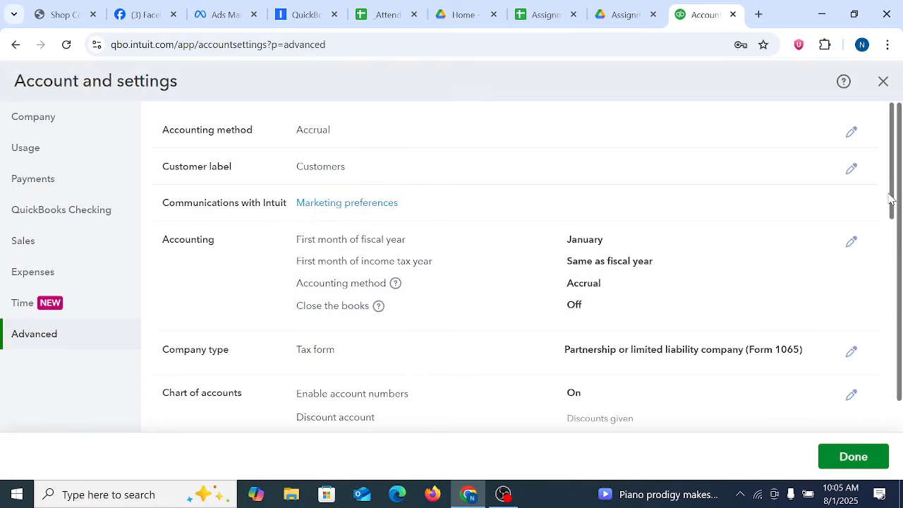
pyautogui.moveTo(895, 203); pyautogui.dragTo(896, 255)
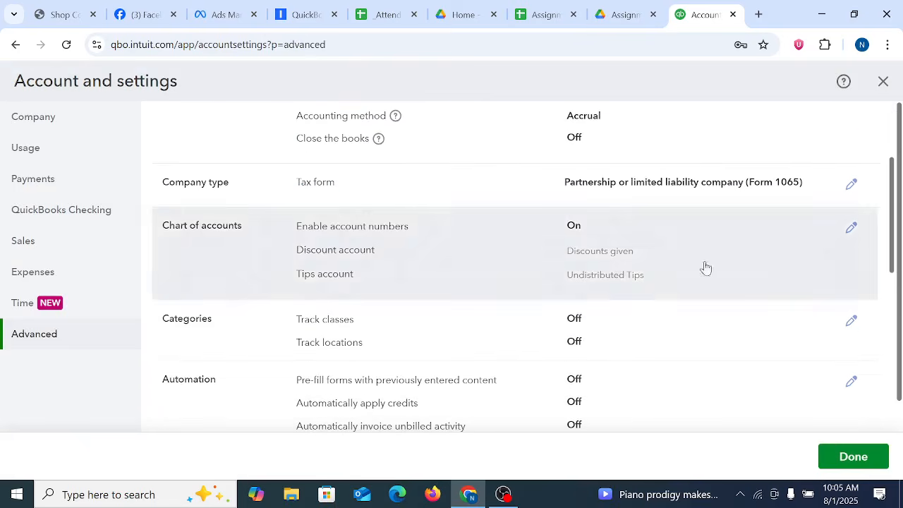
pyautogui.click(510, 259)
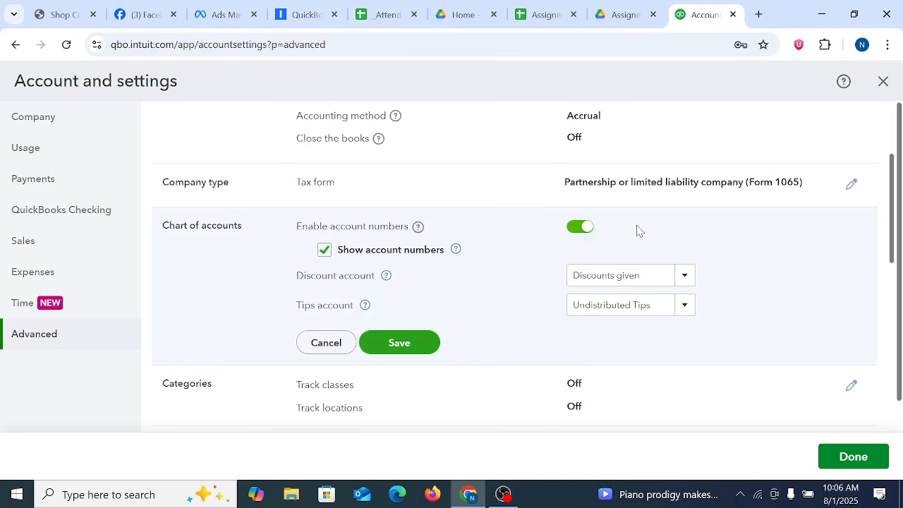
# Step: Examine the Advanced settings from accounting method down to personal cloud backup, and close the account settings
pyautogui.scroll(2, 637, 230)
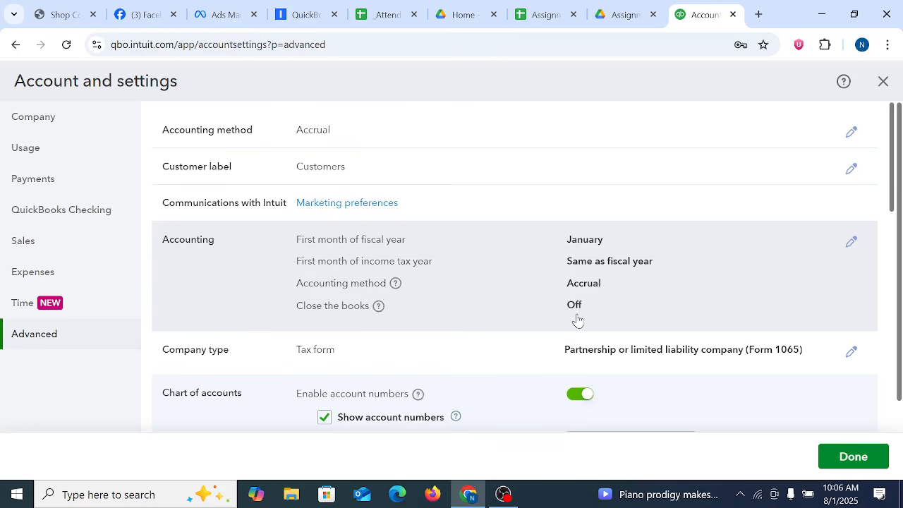
pyautogui.scroll(-10, 576, 319)
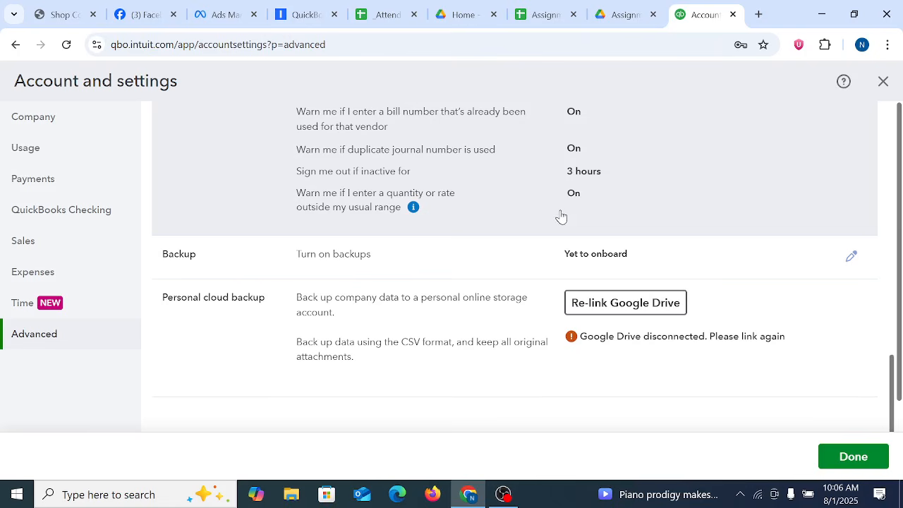
pyautogui.scroll(-1, 561, 217)
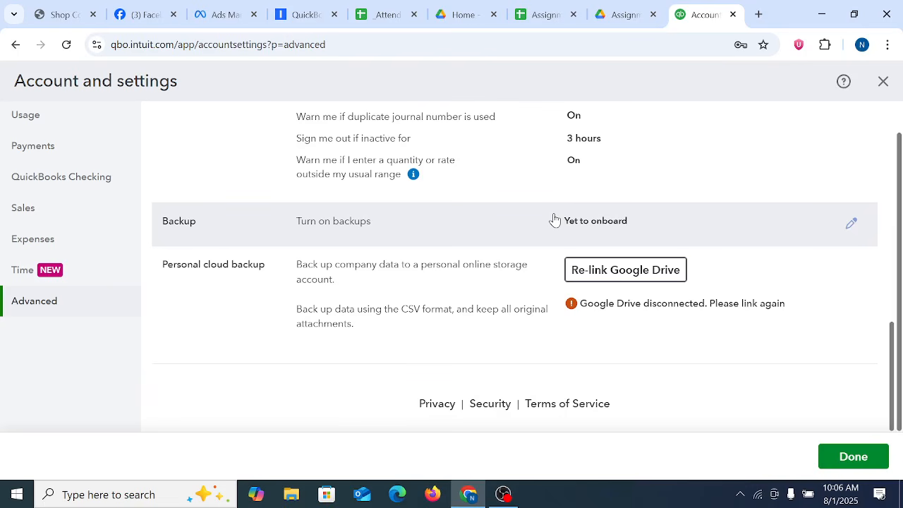
pyautogui.scroll(15, 555, 221)
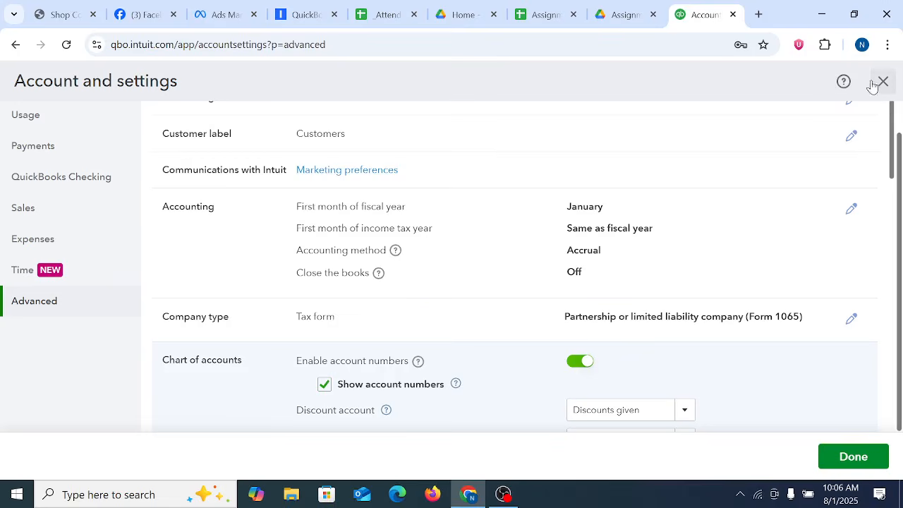
pyautogui.click(879, 81)
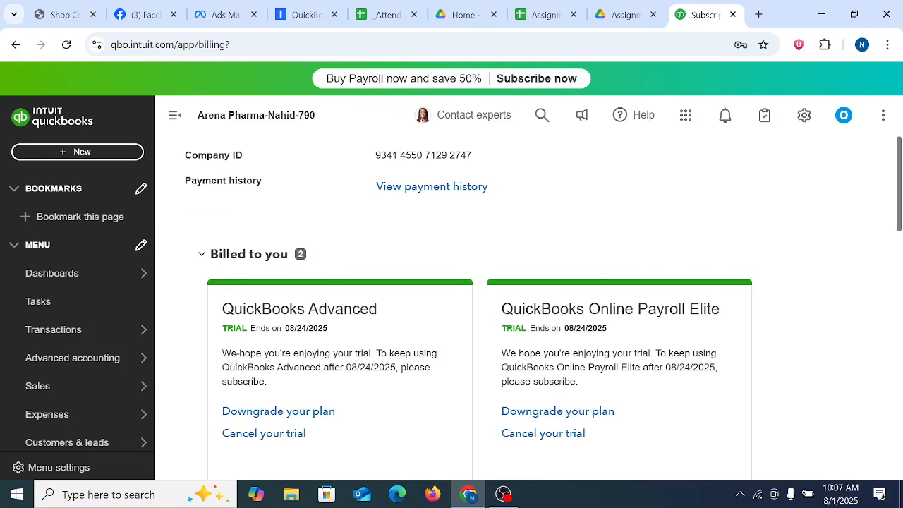
# Step: View the Manage users page and open the list of custom form styles
pyautogui.click(804, 117)
pyautogui.click(323, 224)
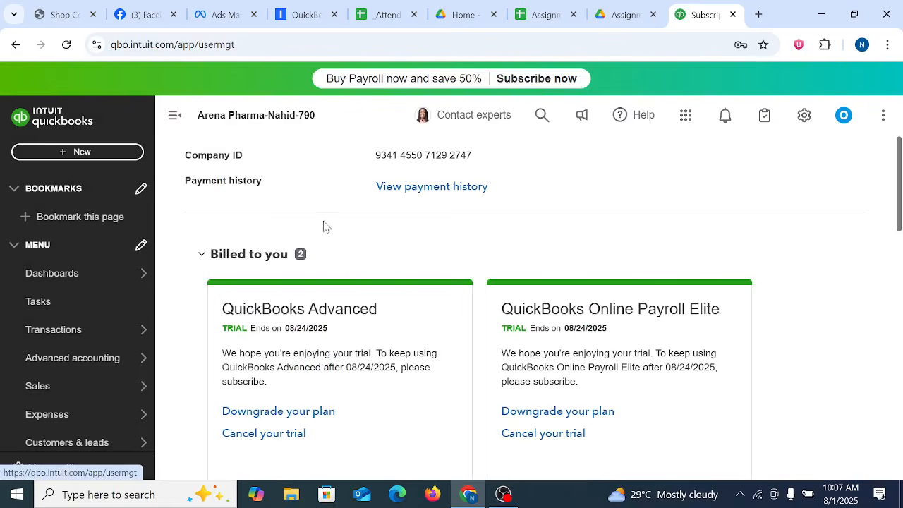
pyautogui.click(806, 119)
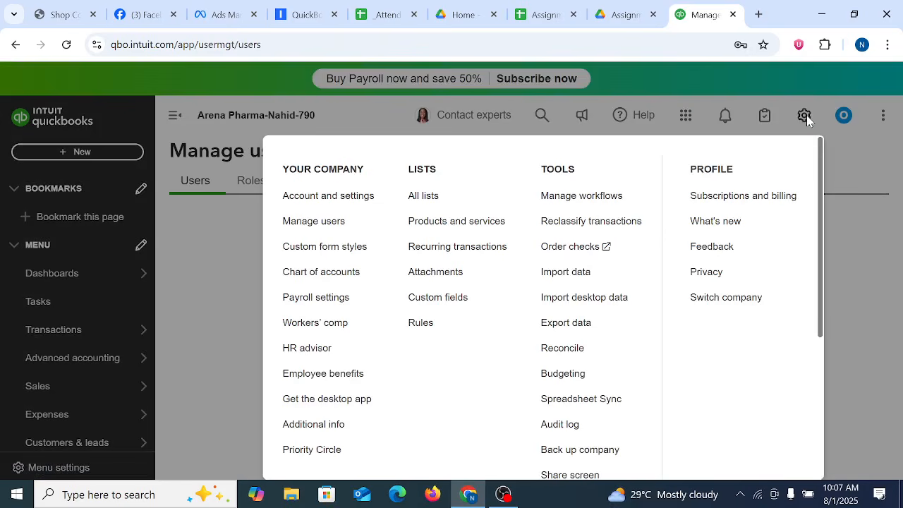
pyautogui.click(325, 254)
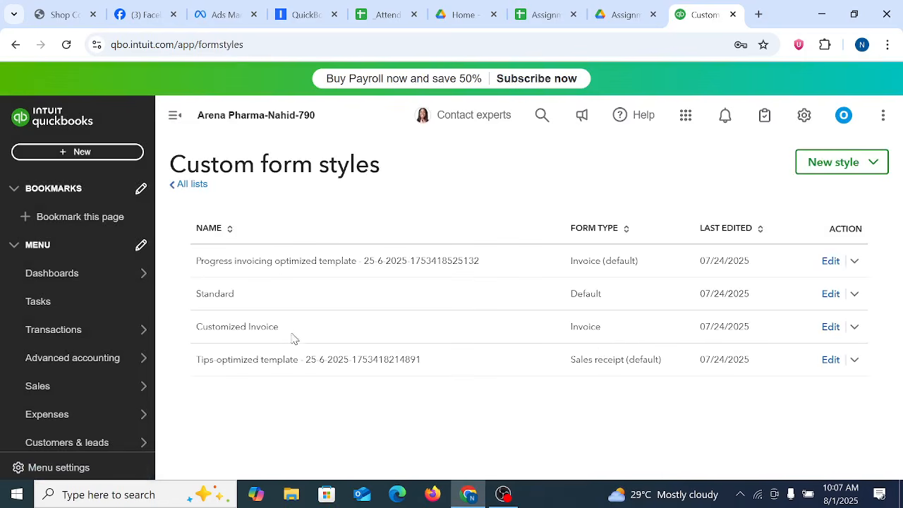
# Step: Open the Customized Invoice style for editing and review the content settings of its header section
pyautogui.click(829, 329)
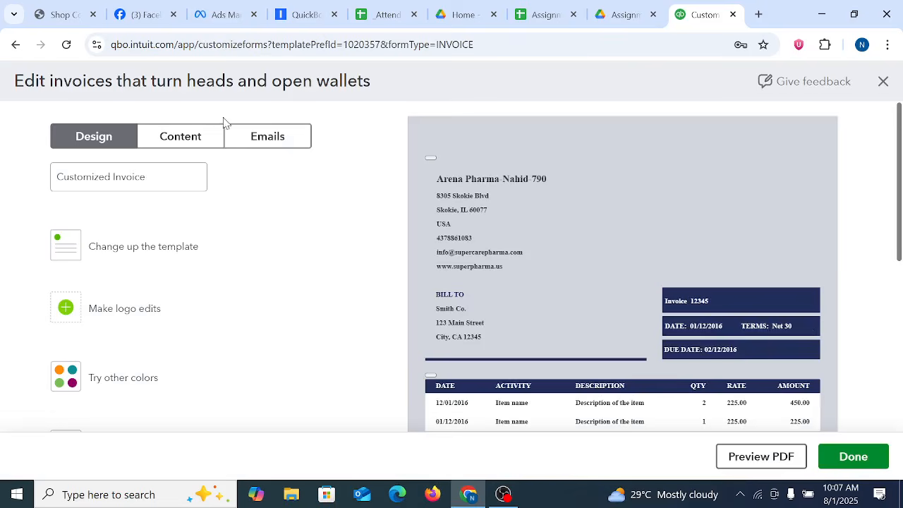
pyautogui.click(197, 147)
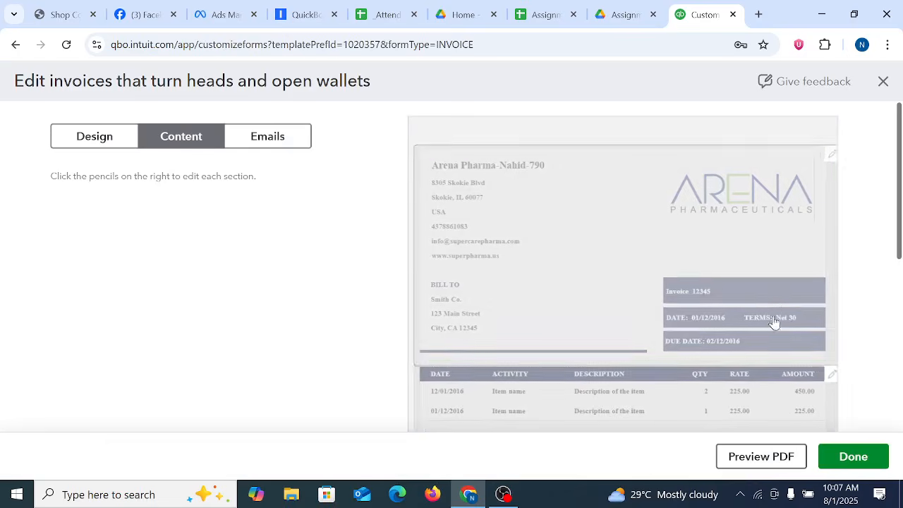
pyautogui.click(718, 284)
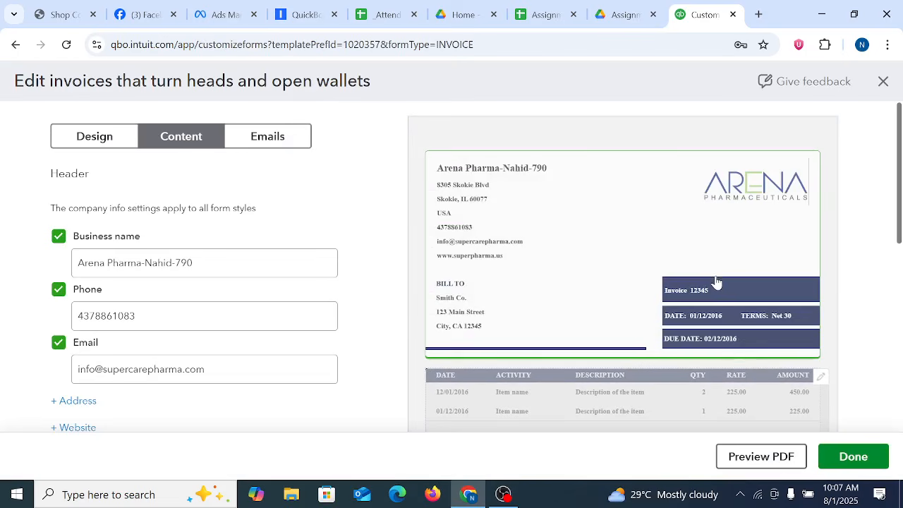
pyautogui.click(189, 320)
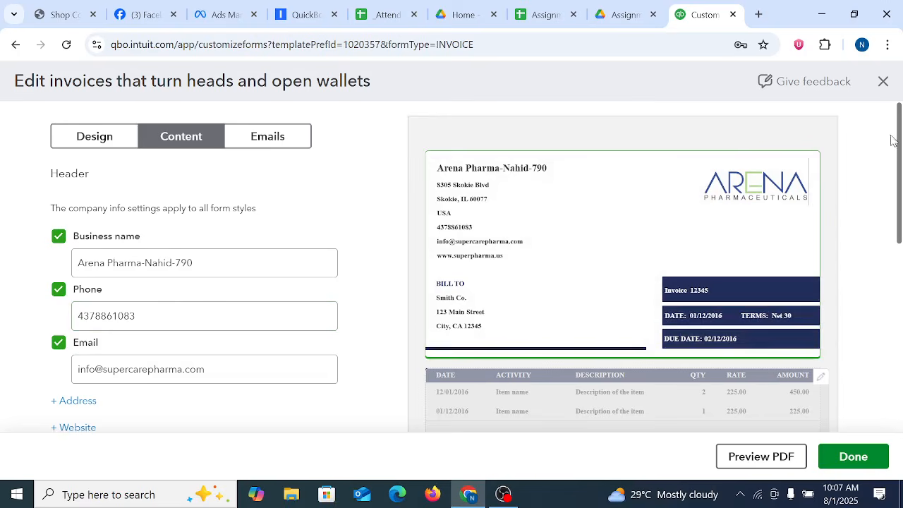
pyautogui.moveTo(899, 159); pyautogui.dragTo(853, 261)
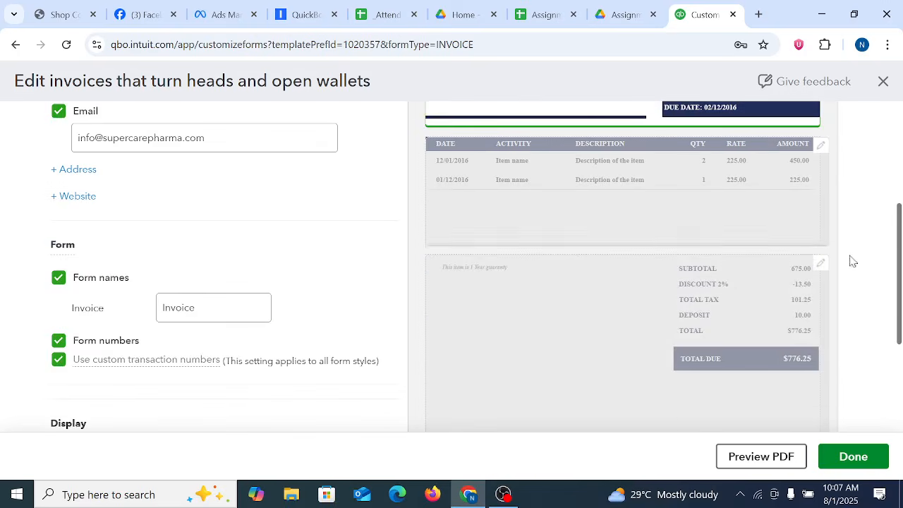
# Step: Examine the invoice's column and footer content settings, and return to the content section overview
pyautogui.click(685, 187)
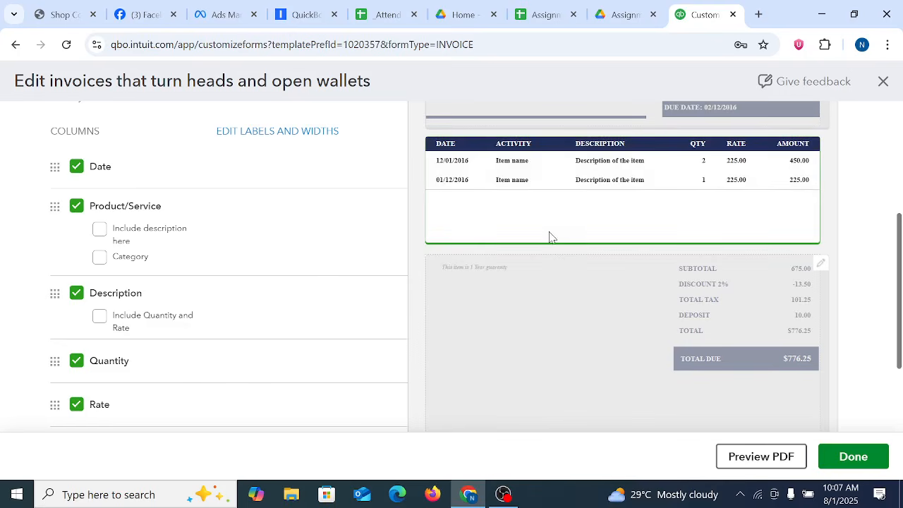
pyautogui.click(567, 297)
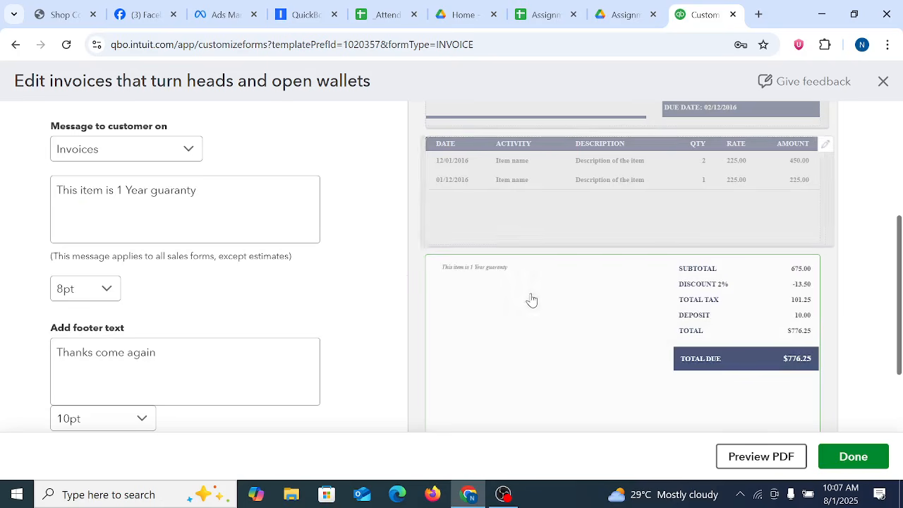
pyautogui.scroll(3, 530, 300)
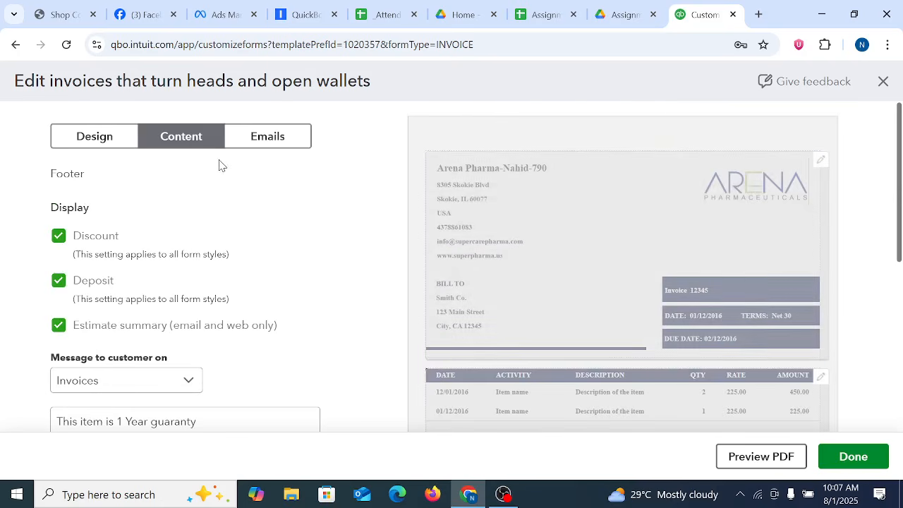
pyautogui.click(191, 143)
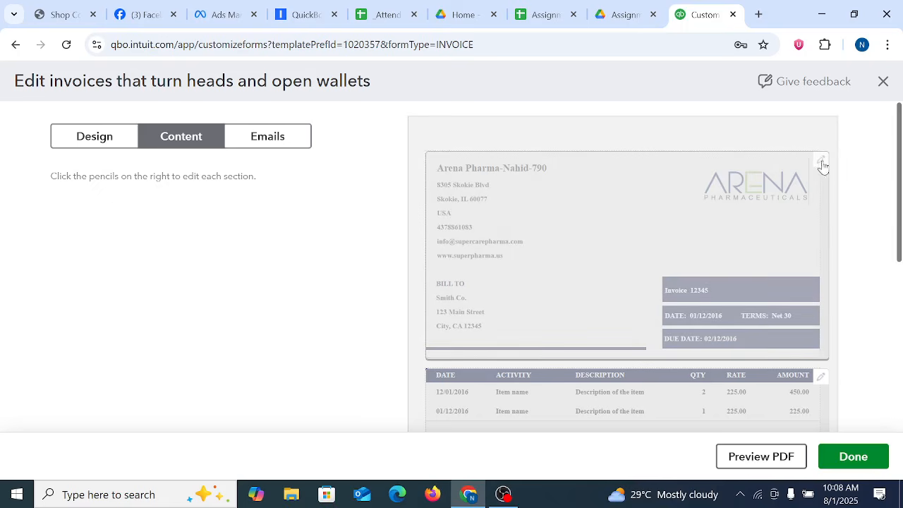
# Step: Look over the invoice's content sections, reopen the header section, and save and exit the form style
pyautogui.scroll(-1, 684, 170)
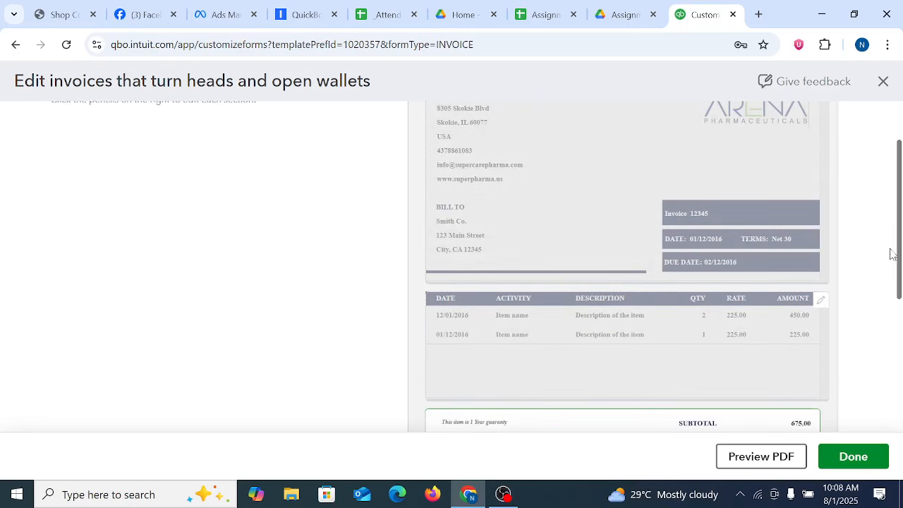
pyautogui.moveTo(896, 255); pyautogui.dragTo(900, 313)
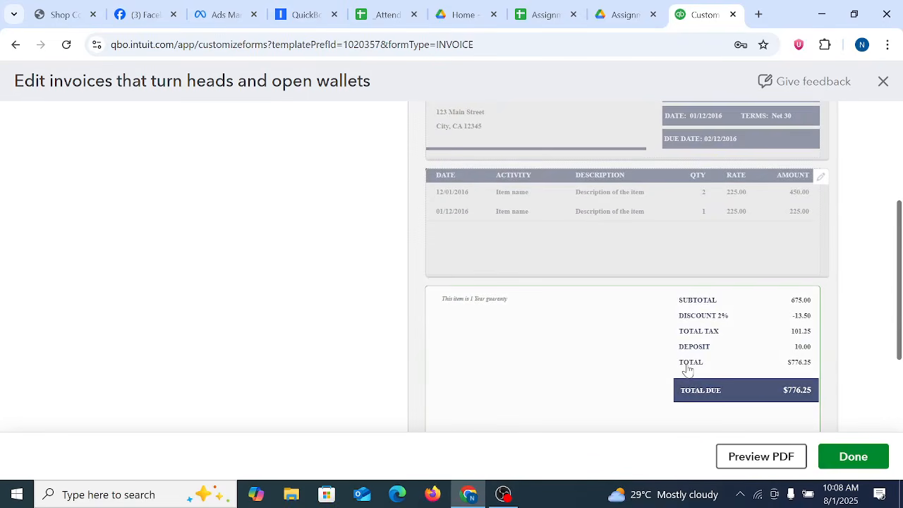
pyautogui.scroll(3, 706, 353)
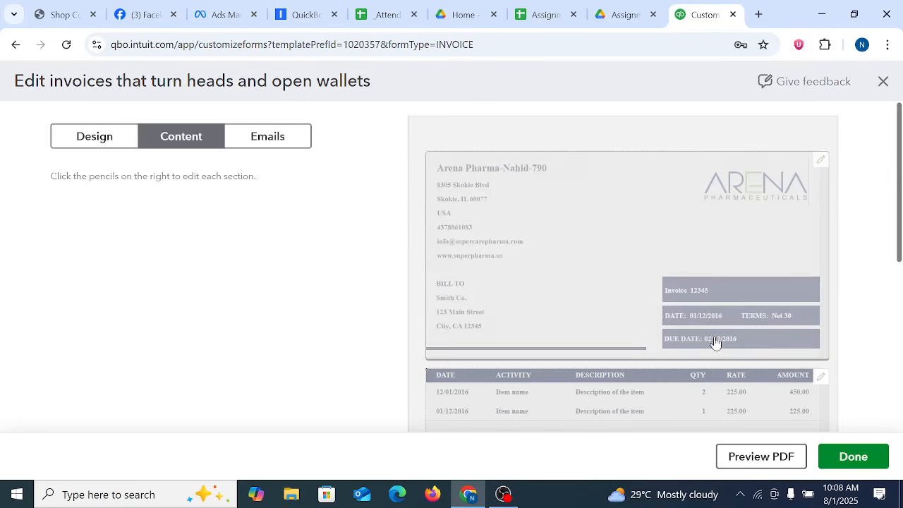
pyautogui.click(821, 161)
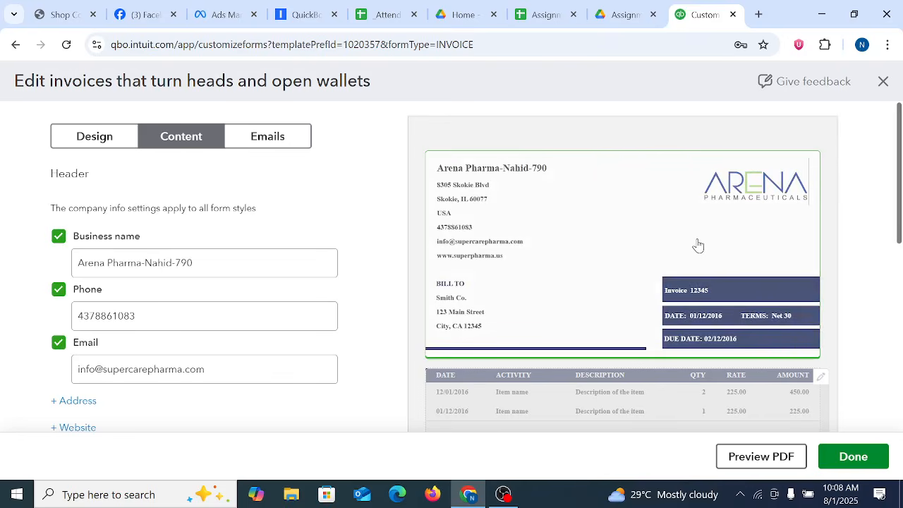
pyautogui.click(881, 81)
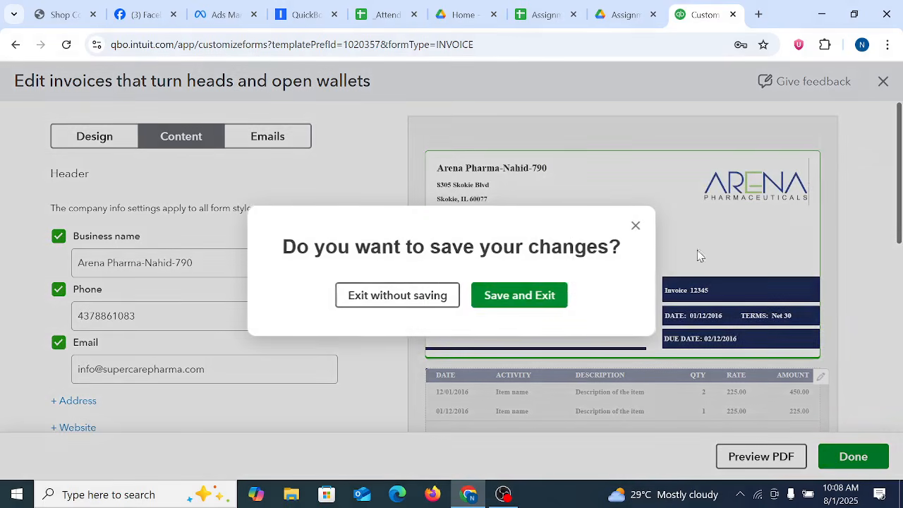
pyautogui.click(494, 302)
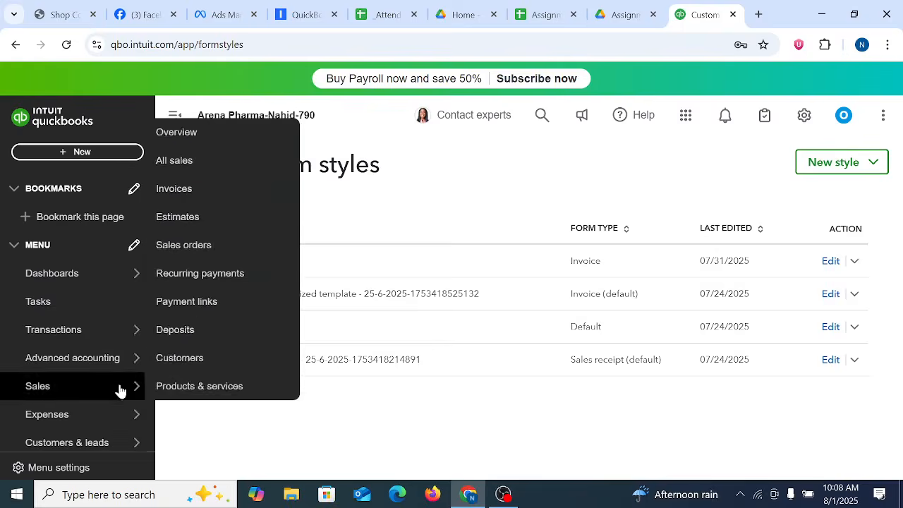
# Step: Open the chart of accounts under Transactions and view the additional options for adding accounts
pyautogui.scroll(-5, 112, 389)
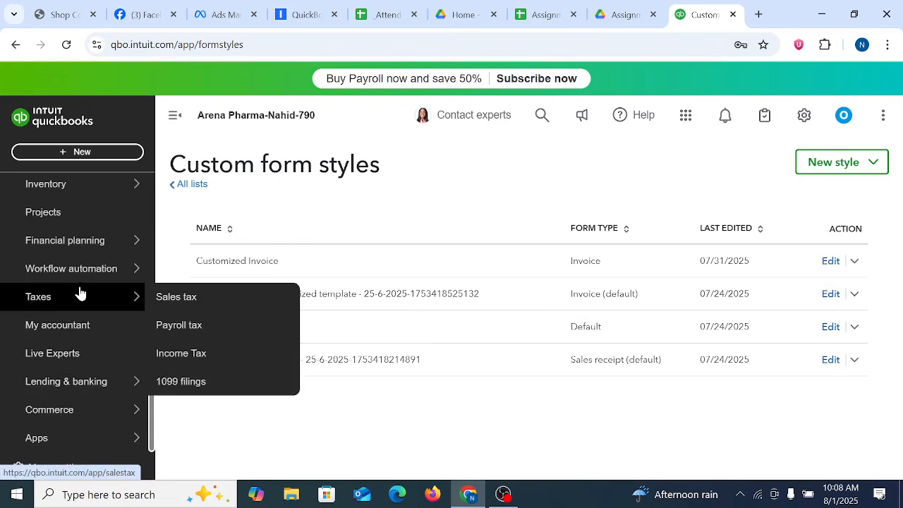
pyautogui.scroll(5, 52, 331)
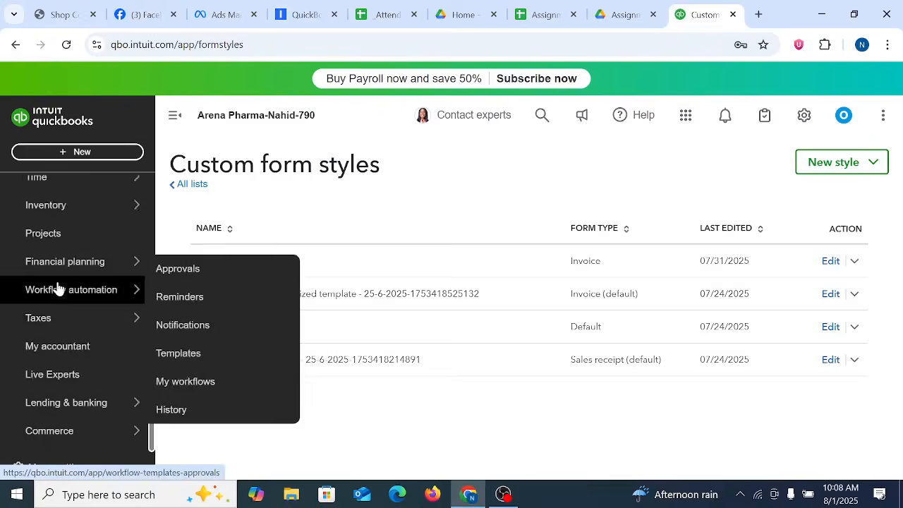
pyautogui.click(53, 330)
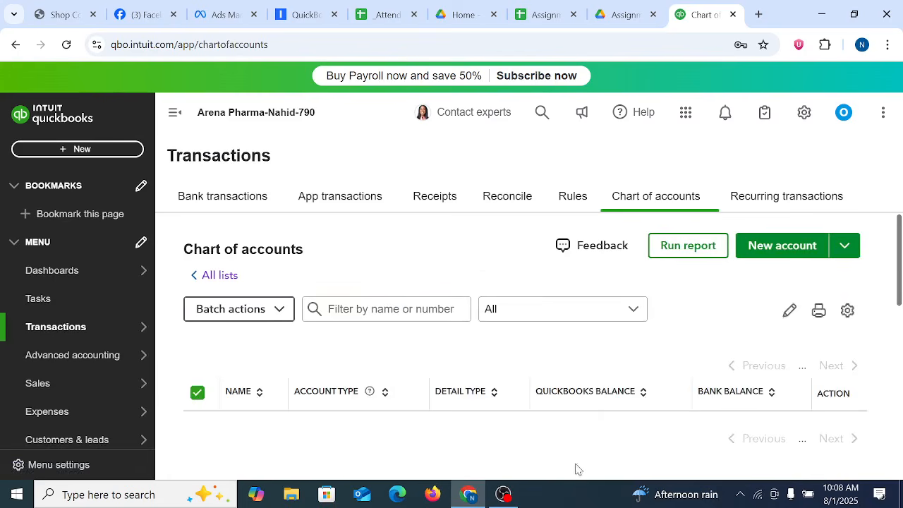
pyautogui.click(861, 309)
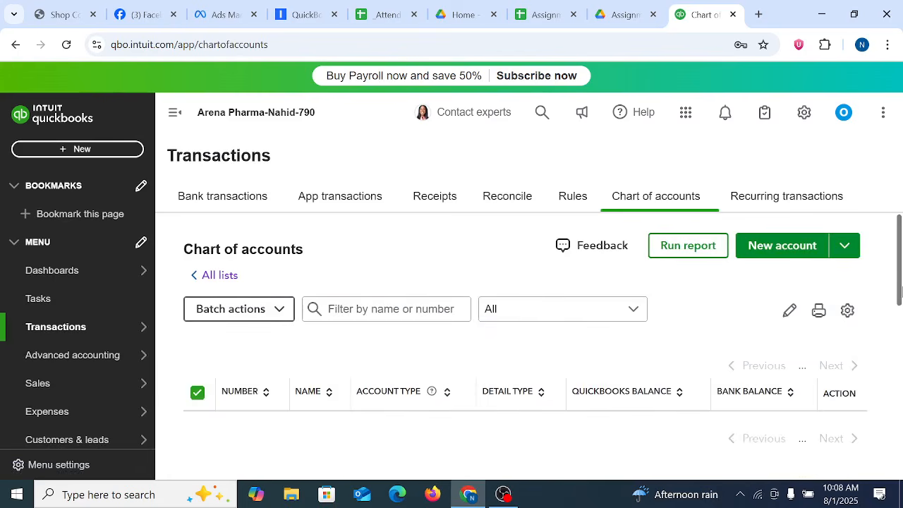
pyautogui.click(846, 244)
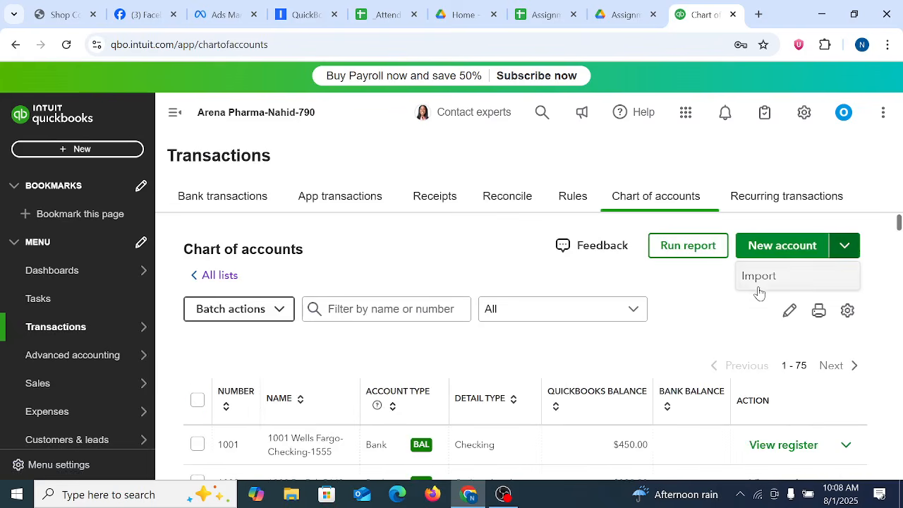
# Step: Start a new account named Parking Fees with number 7010
pyautogui.click(365, 273)
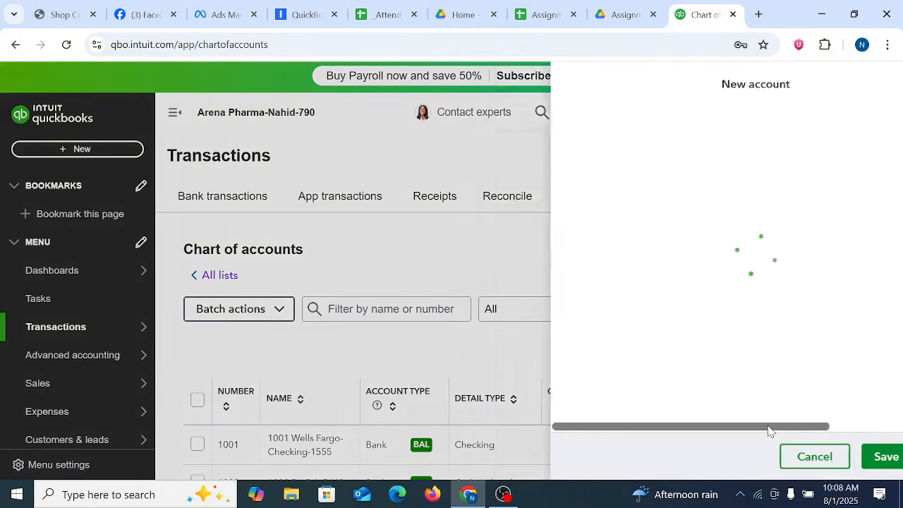
pyautogui.click(530, 138)
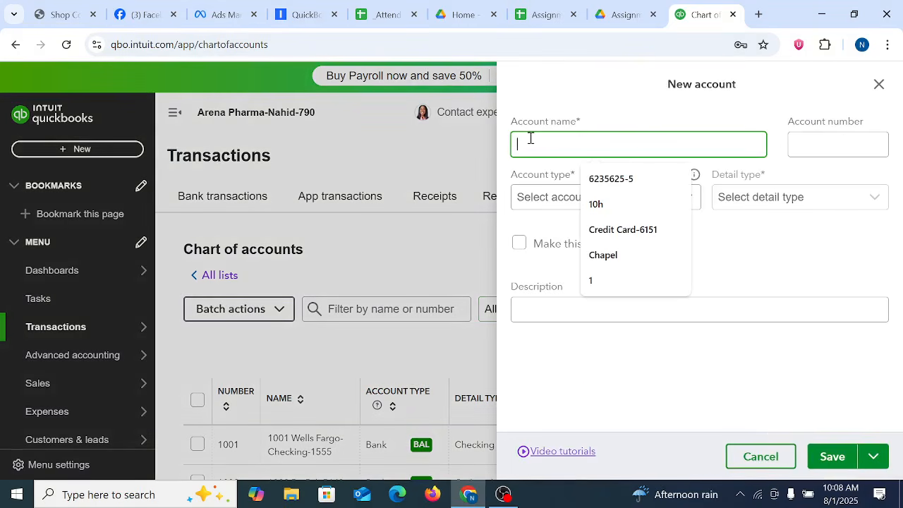
pyautogui.write('Par')
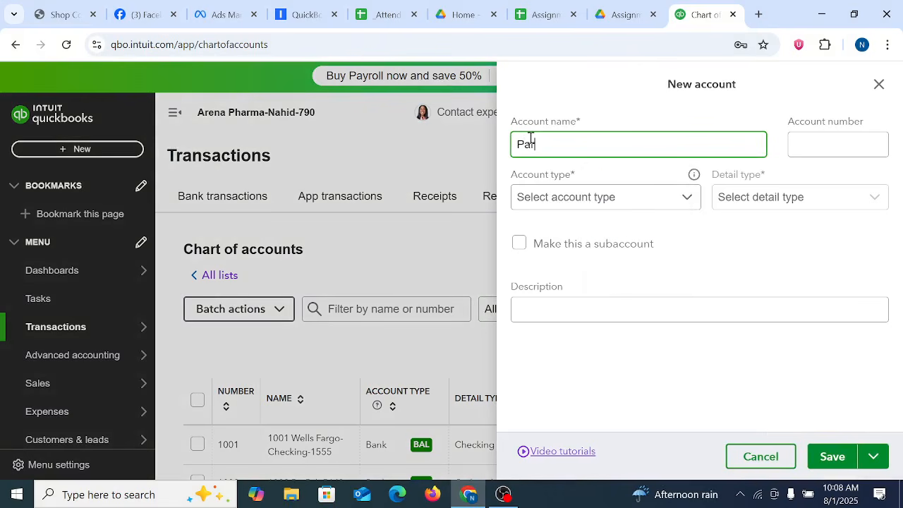
pyautogui.write('king Fees')
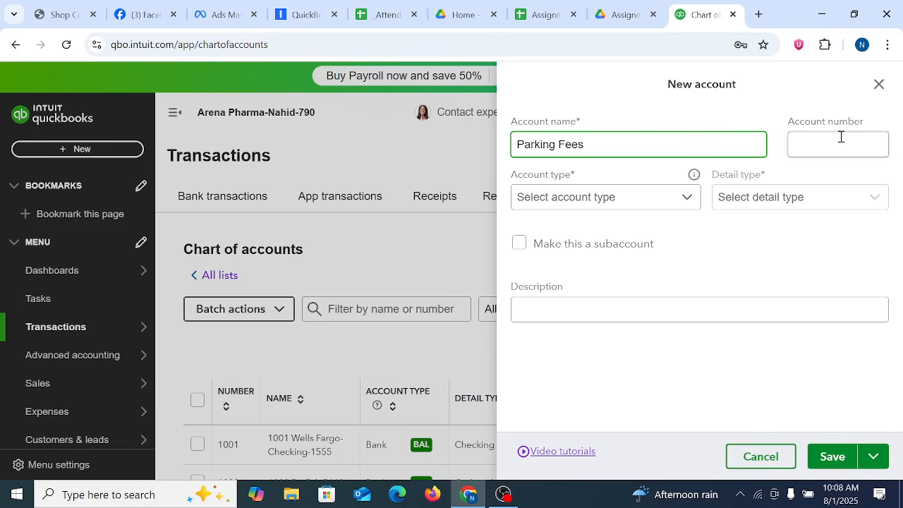
pyautogui.click(840, 137)
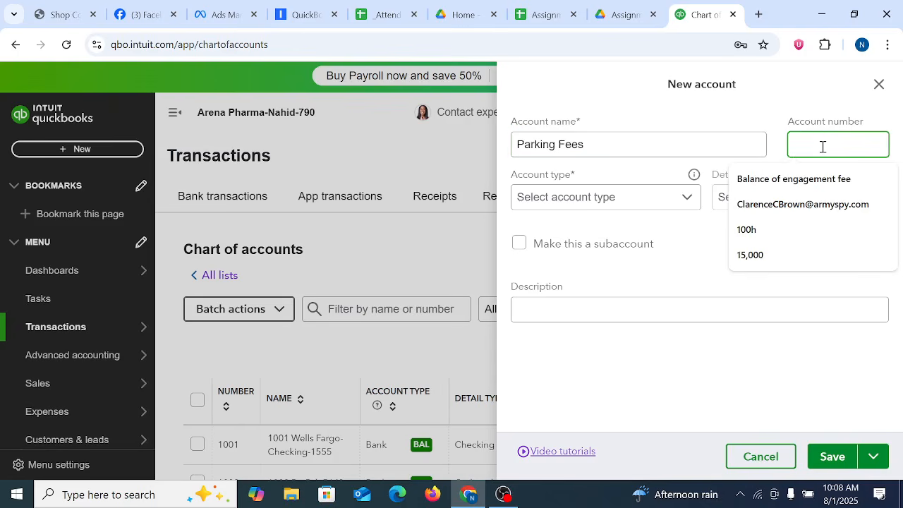
pyautogui.write('7010')
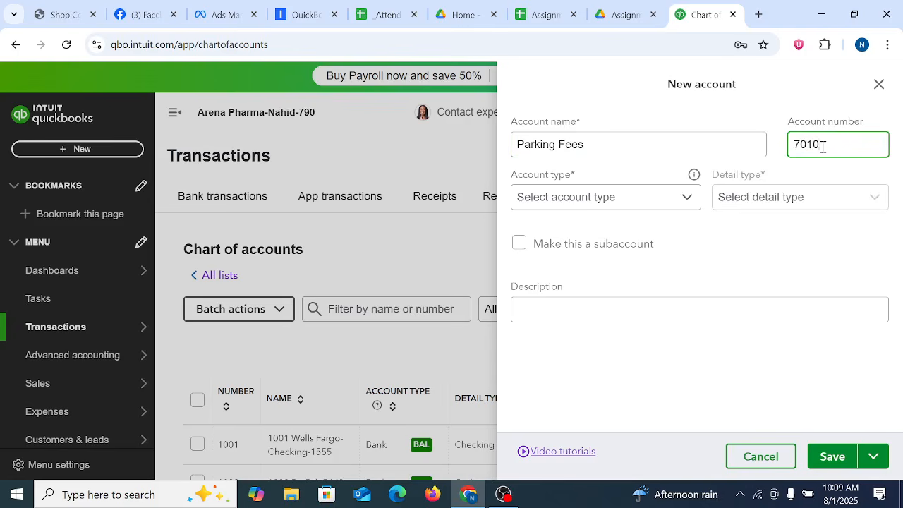
# Step: Set the new account's type to Expenses
pyautogui.click(628, 198)
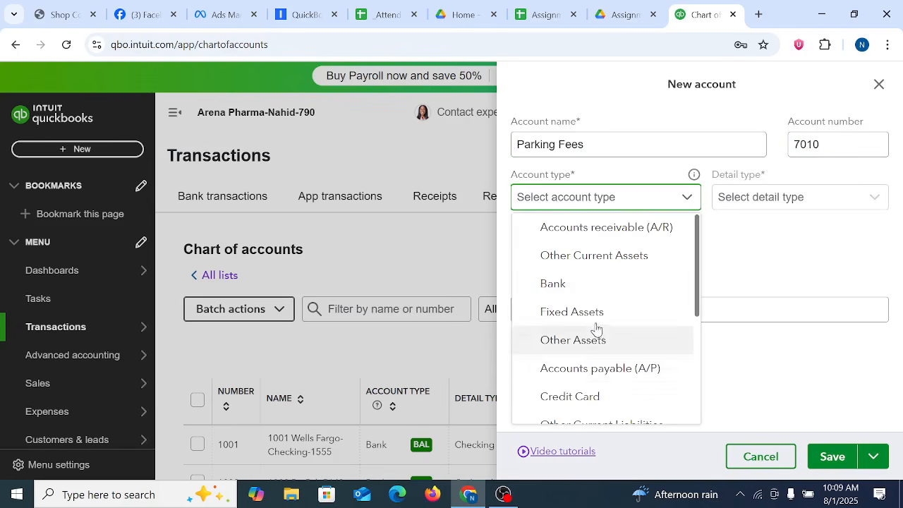
pyautogui.moveTo(699, 278); pyautogui.dragTo(699, 363)
pyautogui.click(704, 352)
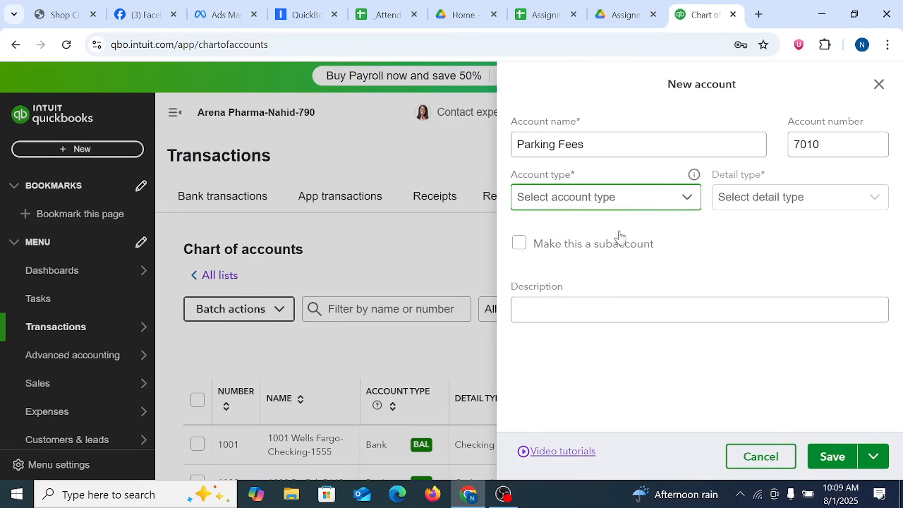
pyautogui.click(619, 200)
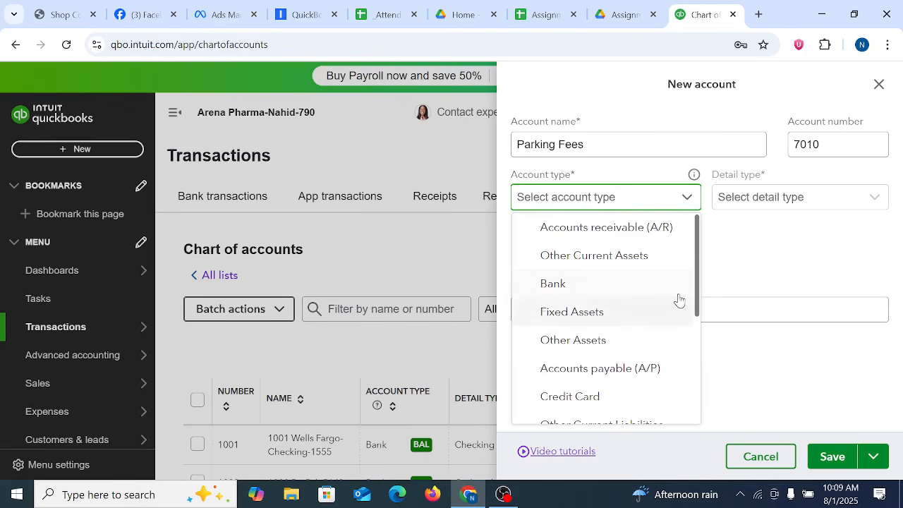
pyautogui.moveTo(698, 297); pyautogui.dragTo(691, 378)
pyautogui.click(616, 421)
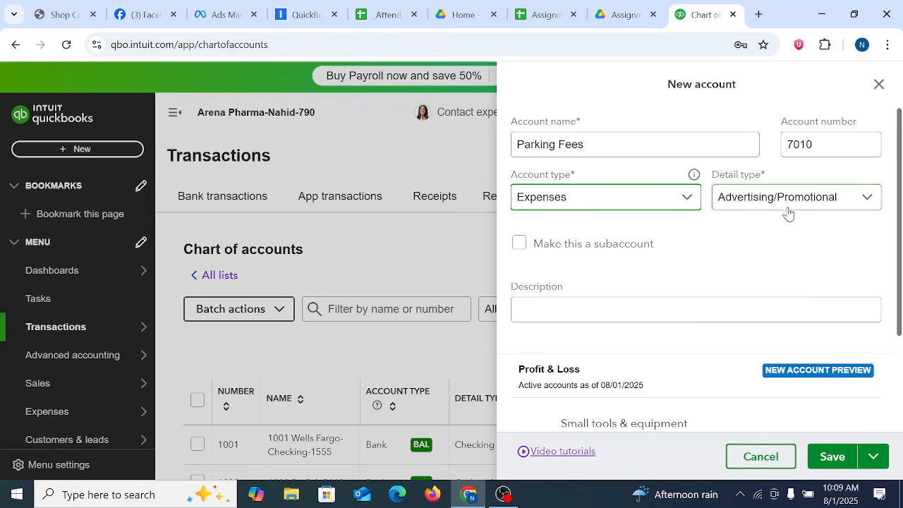
# Step: Set the Parking Fees account's detail type to Travel, save the account, and dismiss the browser's password update offer
pyautogui.click(867, 198)
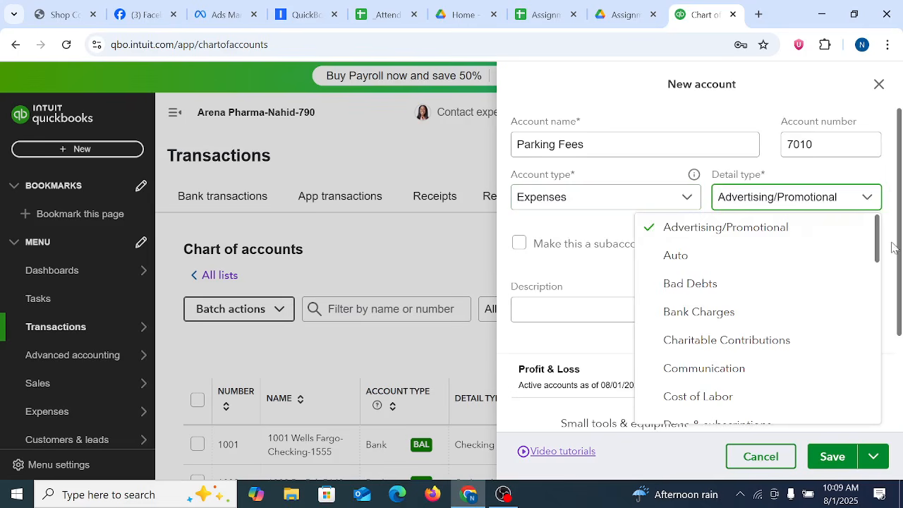
pyautogui.moveTo(874, 246); pyautogui.dragTo(890, 393)
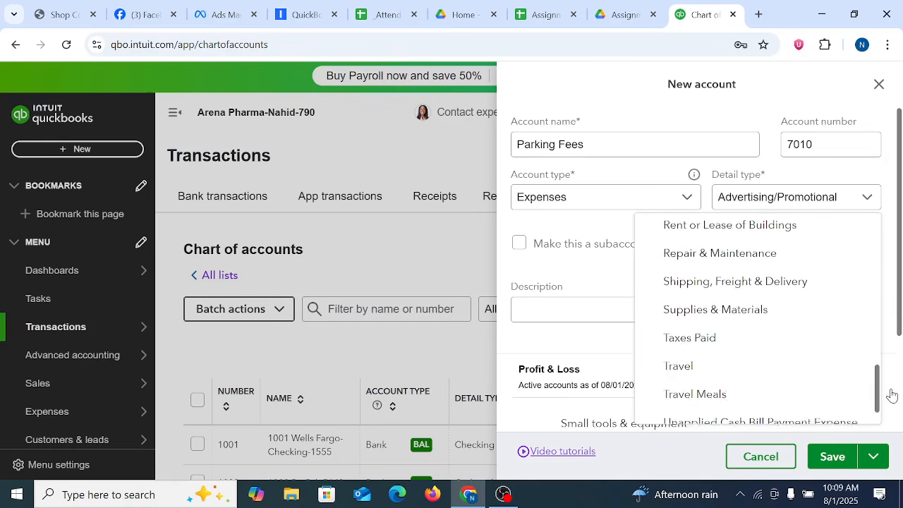
pyautogui.click(709, 368)
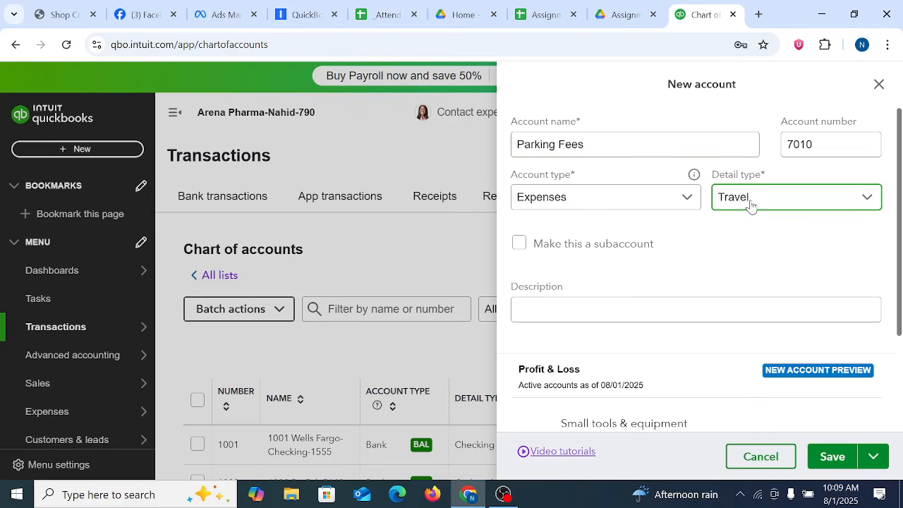
pyautogui.click(835, 462)
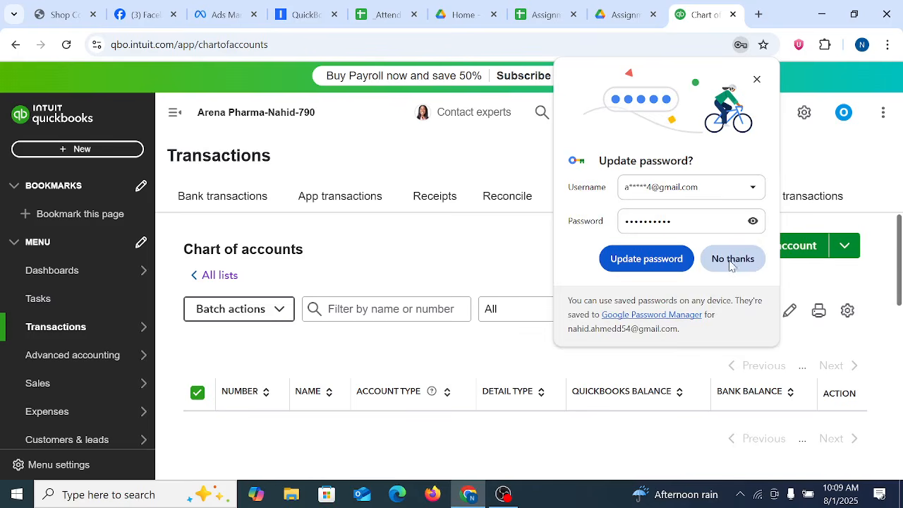
pyautogui.click(732, 265)
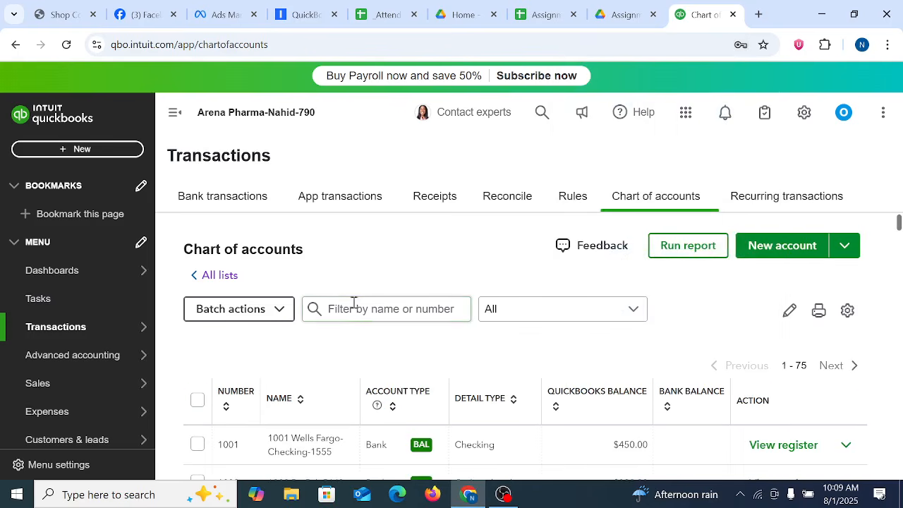
# Step: Filter the chart of accounts by "parking" to check the new account's entry
pyautogui.click(378, 312)
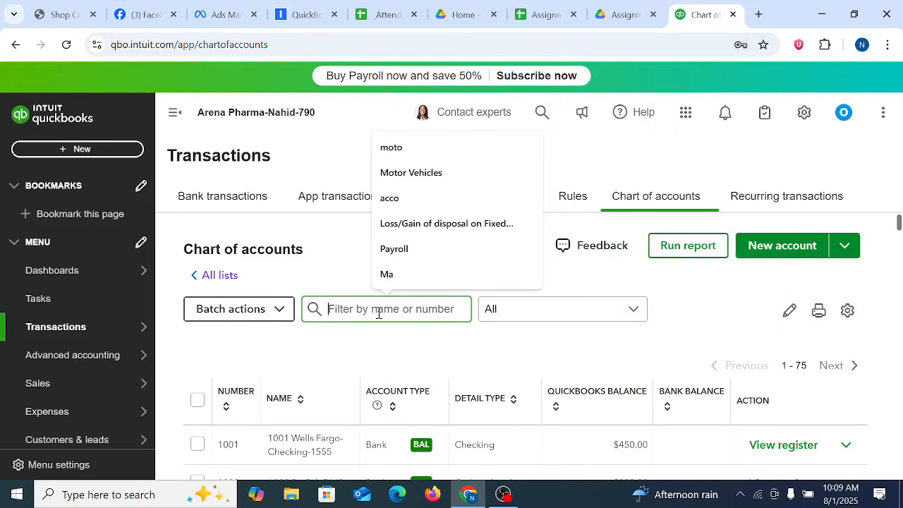
pyautogui.write('par')
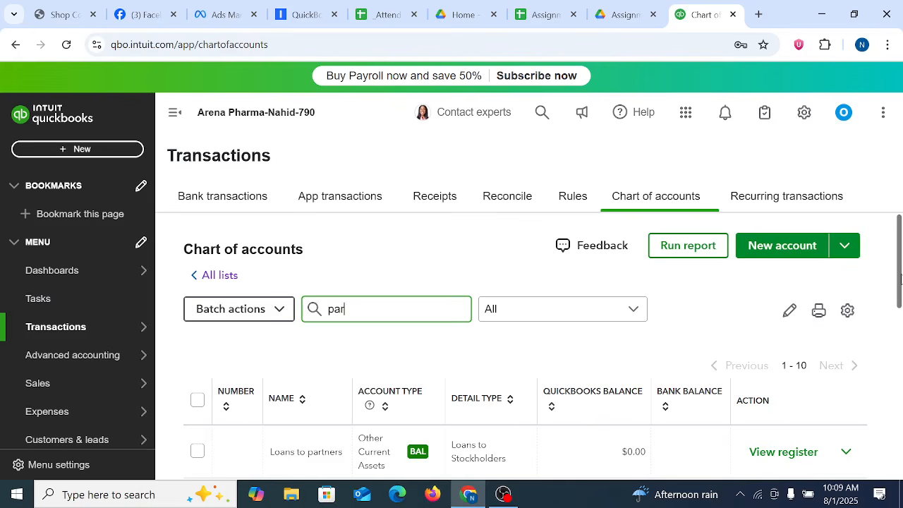
pyautogui.moveTo(900, 279); pyautogui.dragTo(901, 369)
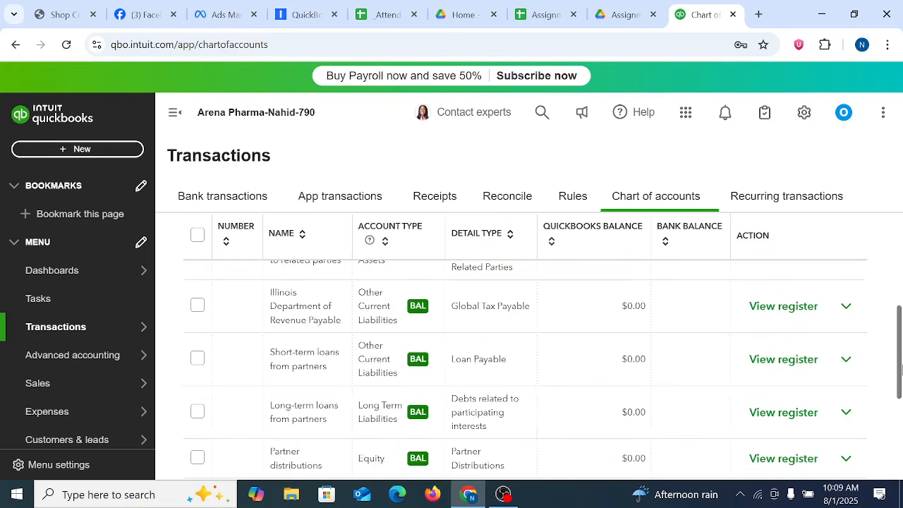
pyautogui.scroll(5, 528, 328)
pyautogui.click(395, 306)
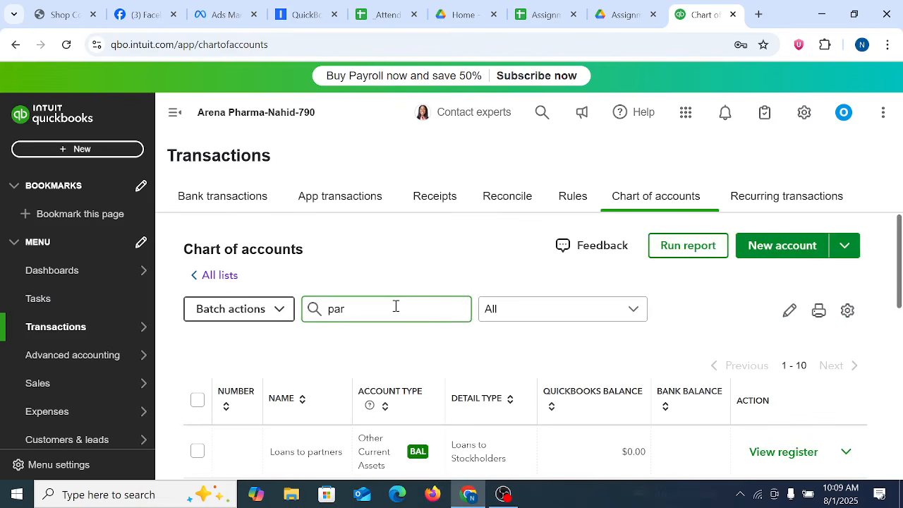
pyautogui.write('king')
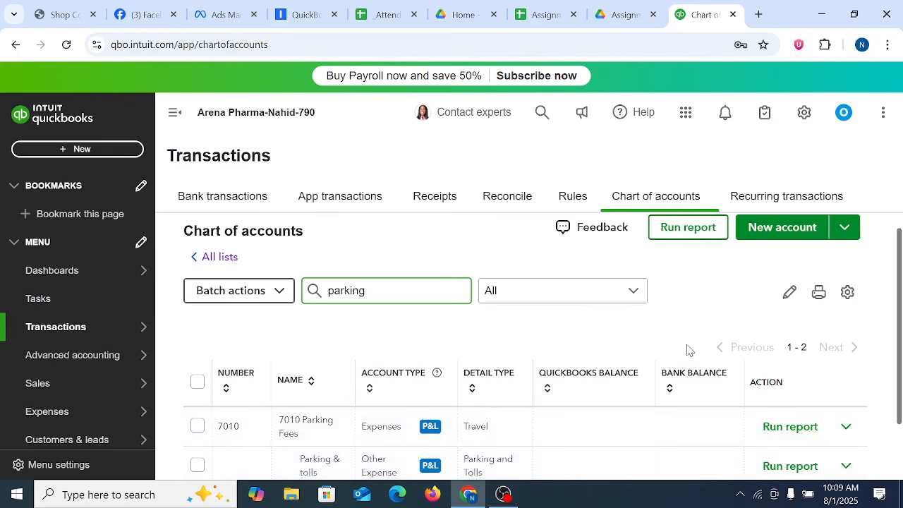
pyautogui.scroll(1, 679, 350)
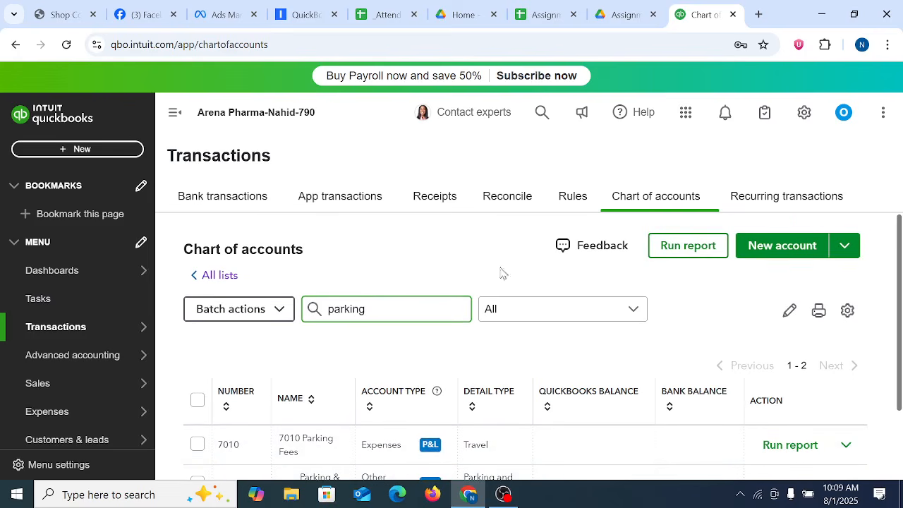
pyautogui.click(468, 248)
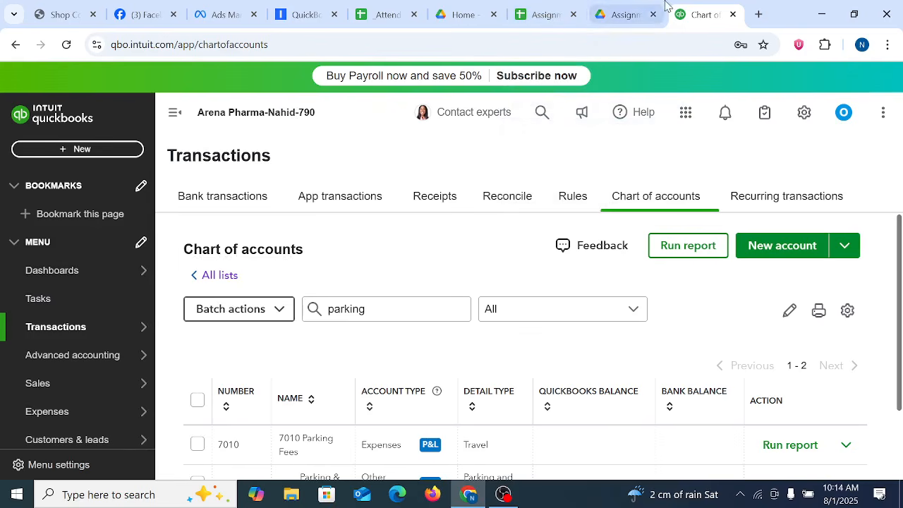
# Step: Duplicate the chart of accounts browser tab and return to the original tab
pyautogui.rightClick(702, 10)
pyautogui.click(757, 129)
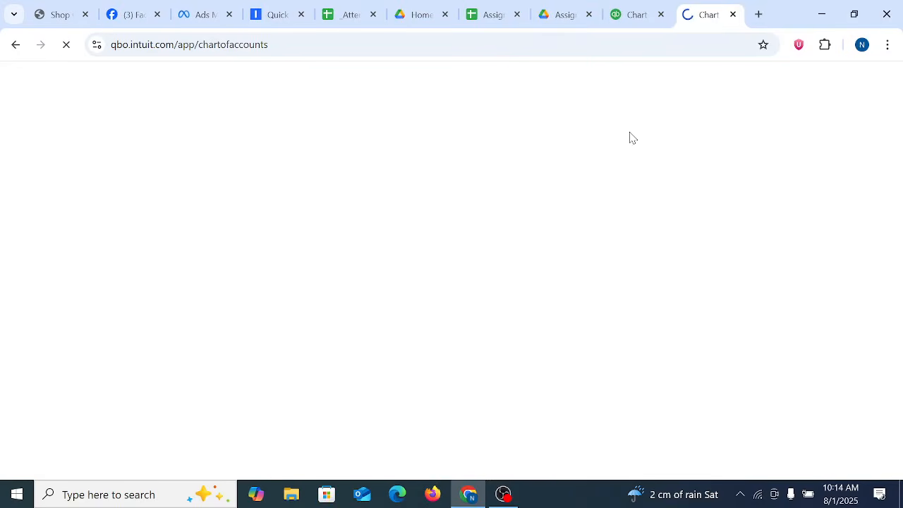
pyautogui.click(643, 7)
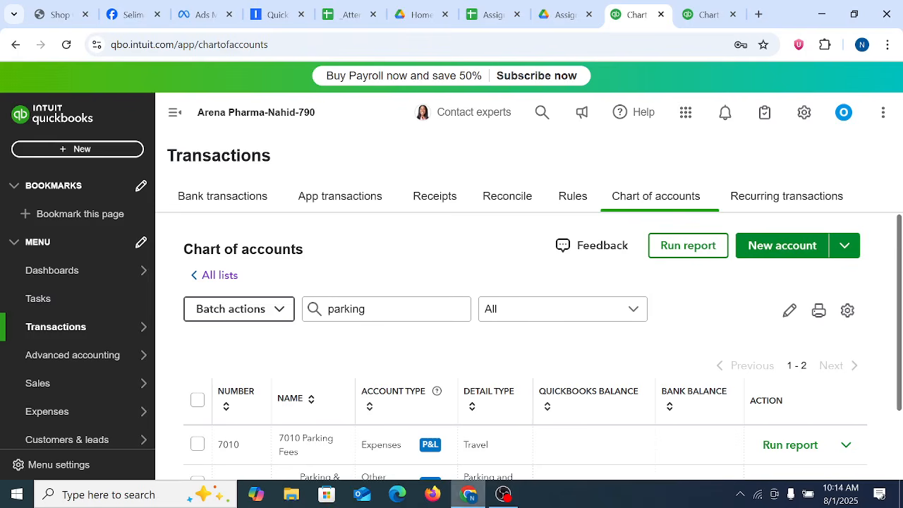
# Step: Switch to File Explorer and open the Customer List-USA workbook from the Arena Pharmaceticals USA Data folder on New Volume (E:)
pyautogui.click(291, 494)
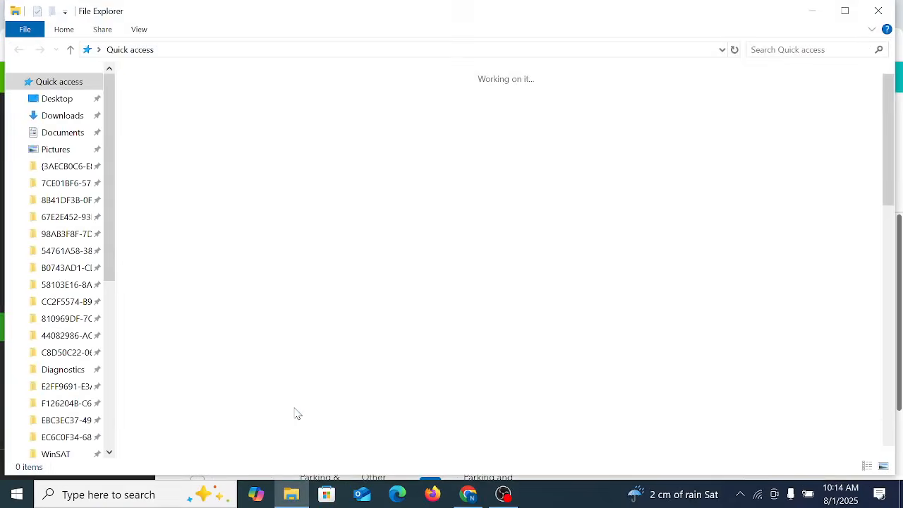
pyautogui.scroll(-5, 67, 402)
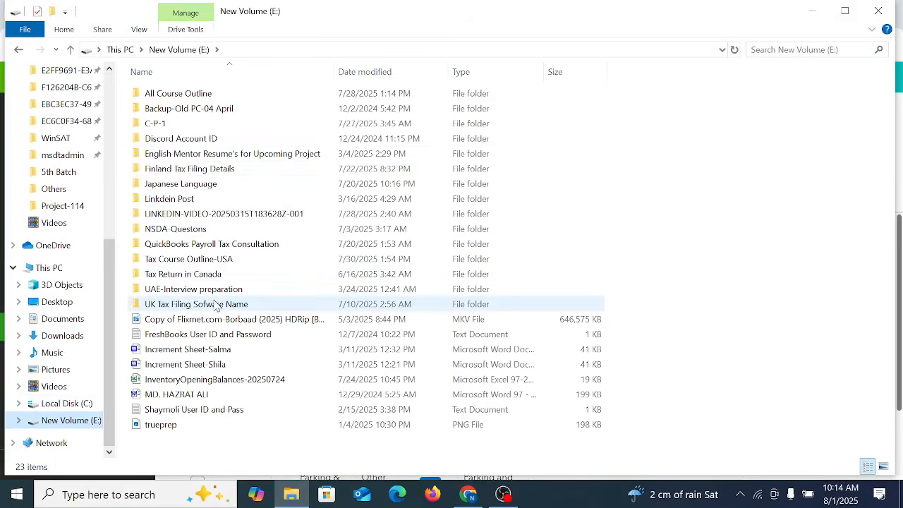
pyautogui.doubleClick(189, 110)
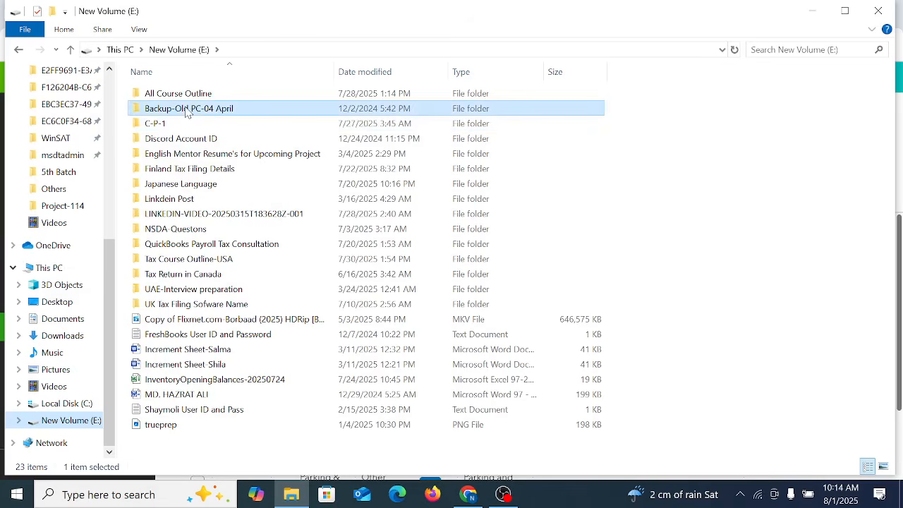
pyautogui.doubleClick(194, 115)
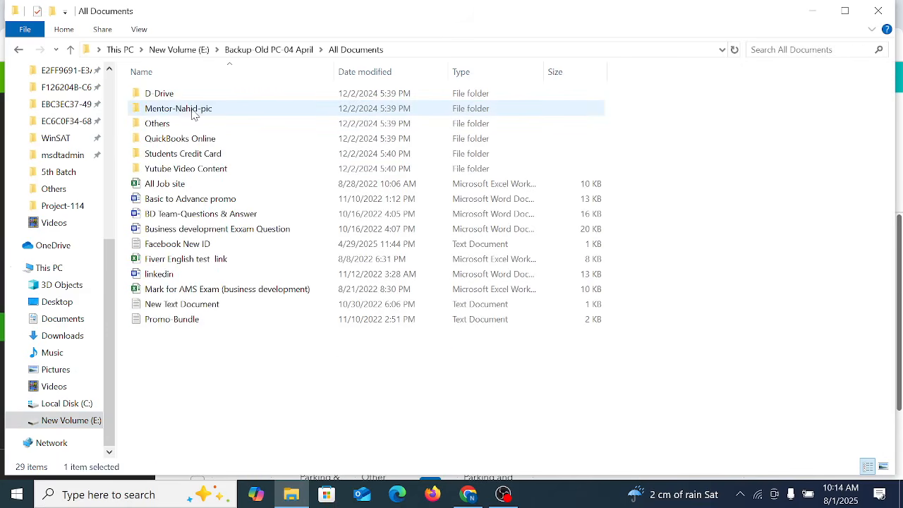
pyautogui.doubleClick(178, 100)
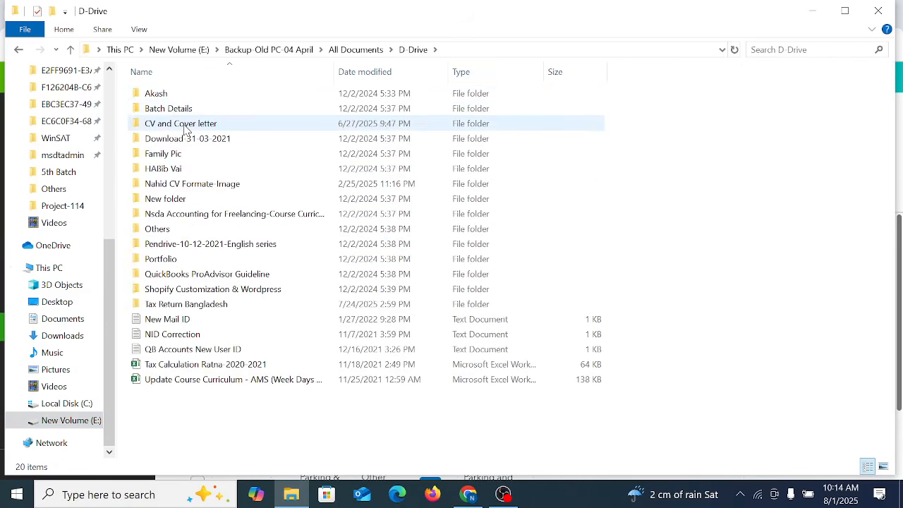
pyautogui.doubleClick(186, 108)
pyautogui.doubleClick(189, 110)
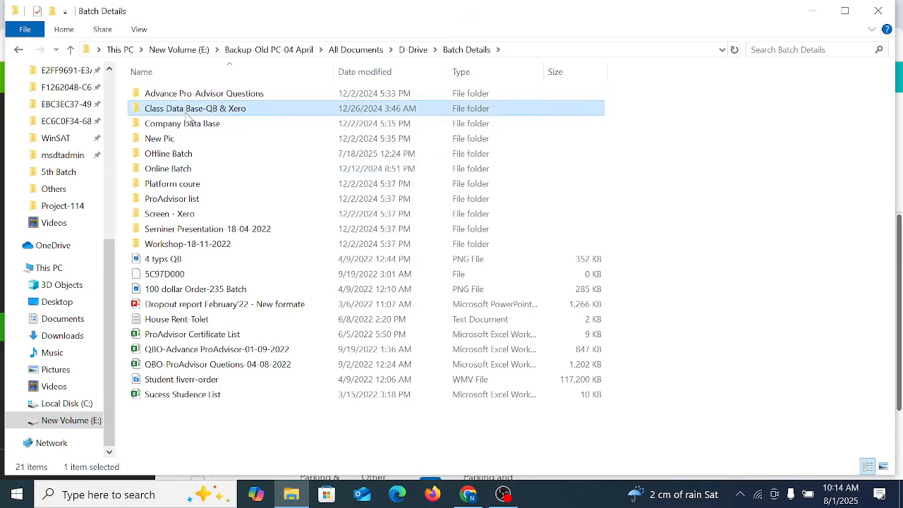
pyautogui.doubleClick(191, 110)
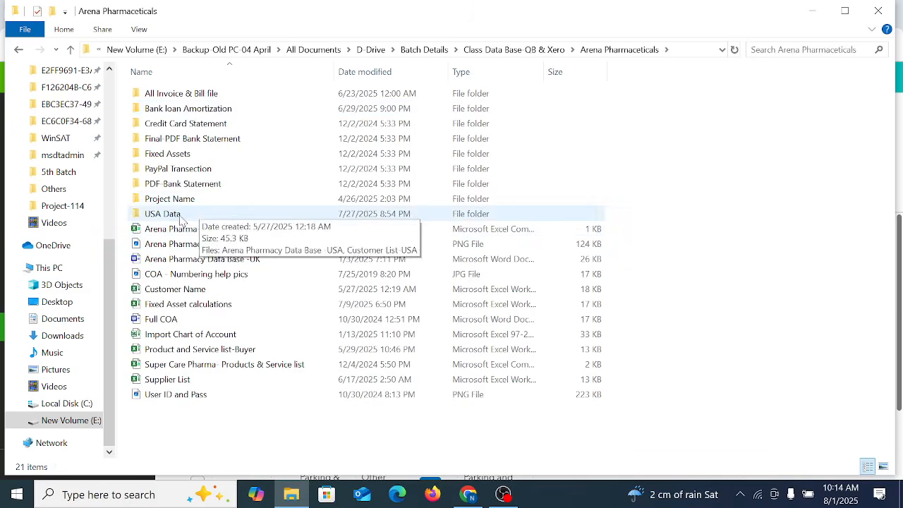
pyautogui.doubleClick(201, 213)
pyautogui.doubleClick(204, 111)
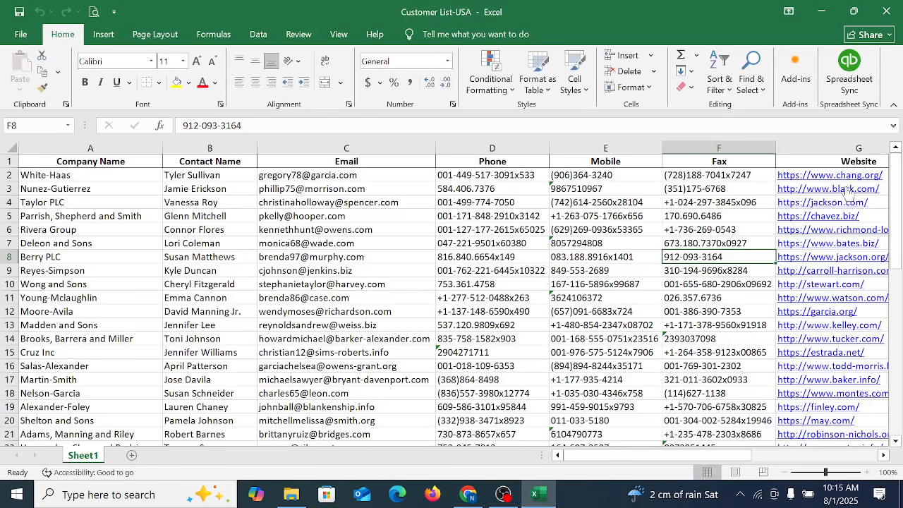
# Step: Examine the company name, contact name and email entries in the first rows of the customer list
pyautogui.moveTo(894, 281); pyautogui.dragTo(897, 364)
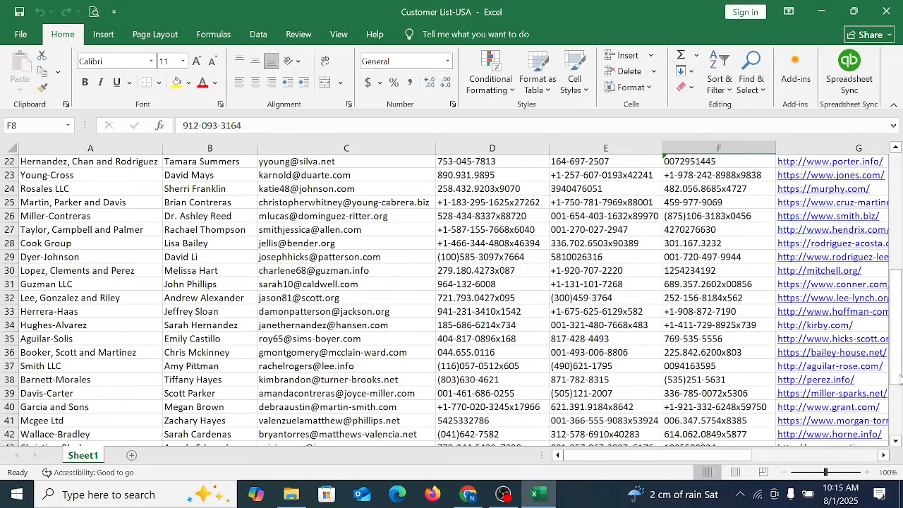
pyautogui.scroll(7, 409, 355)
pyautogui.click(62, 204)
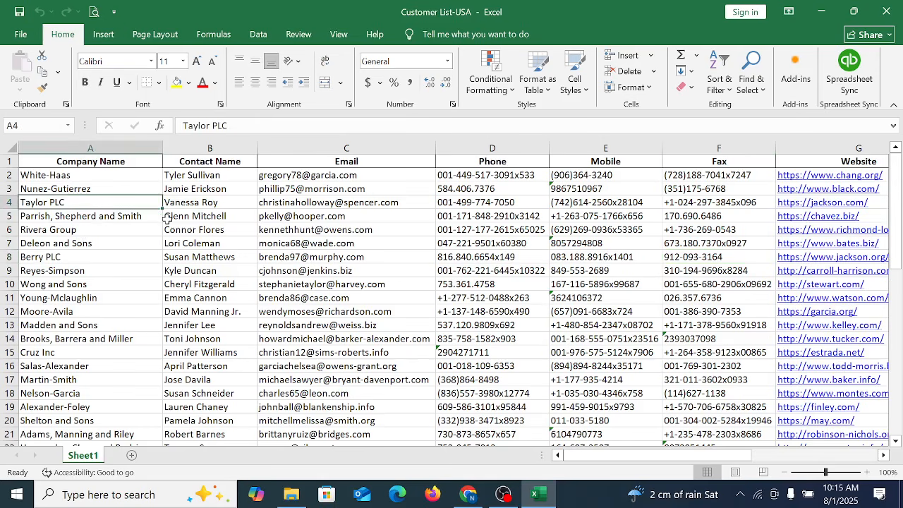
pyautogui.click(169, 219)
pyautogui.click(296, 216)
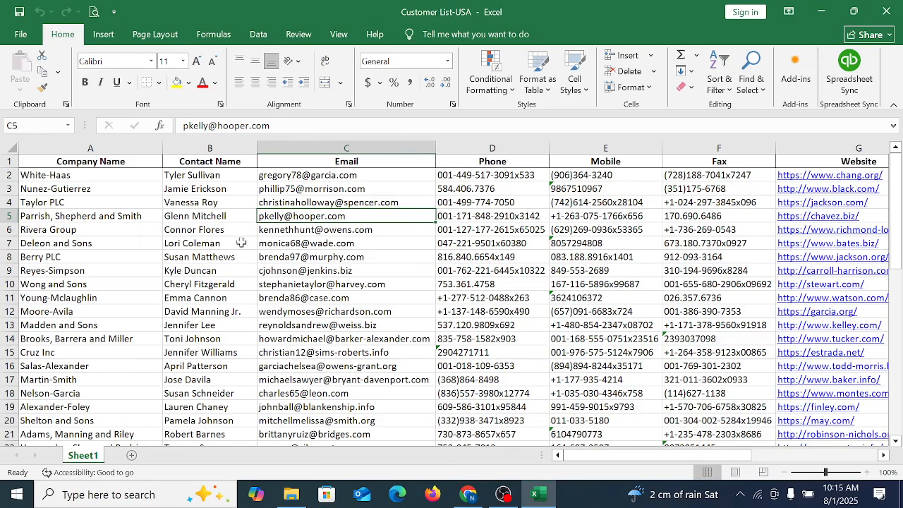
pyautogui.click(201, 212)
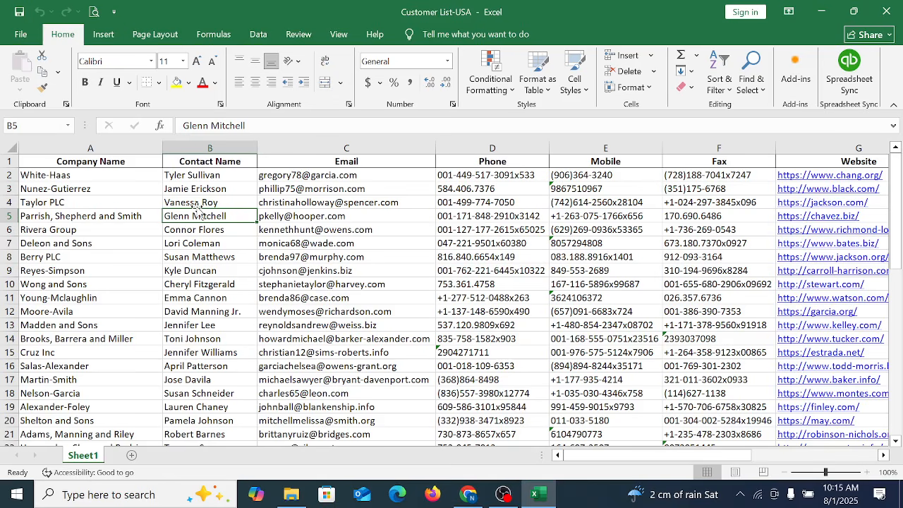
pyautogui.click(71, 216)
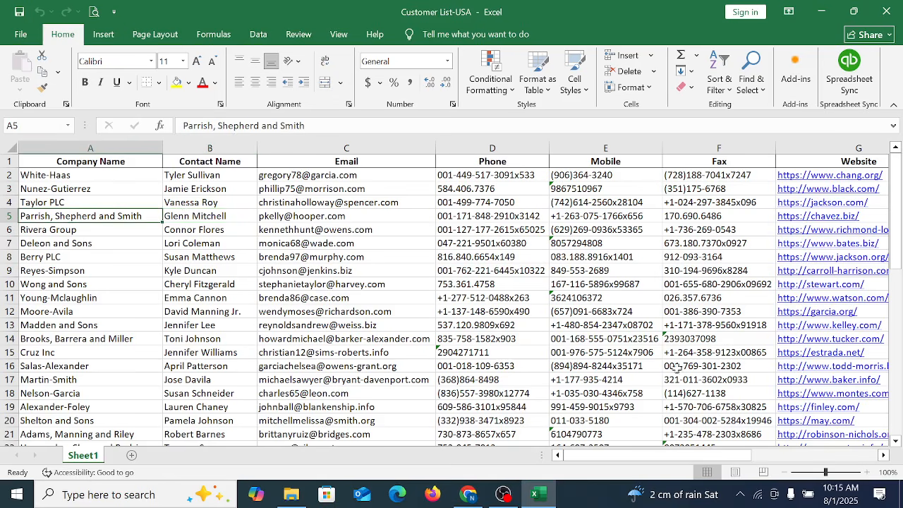
pyautogui.click(207, 245)
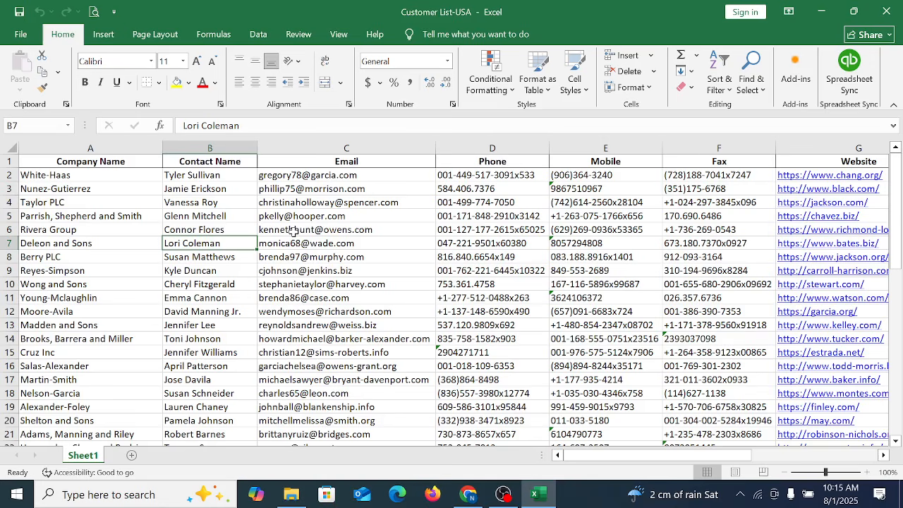
pyautogui.click(50, 228)
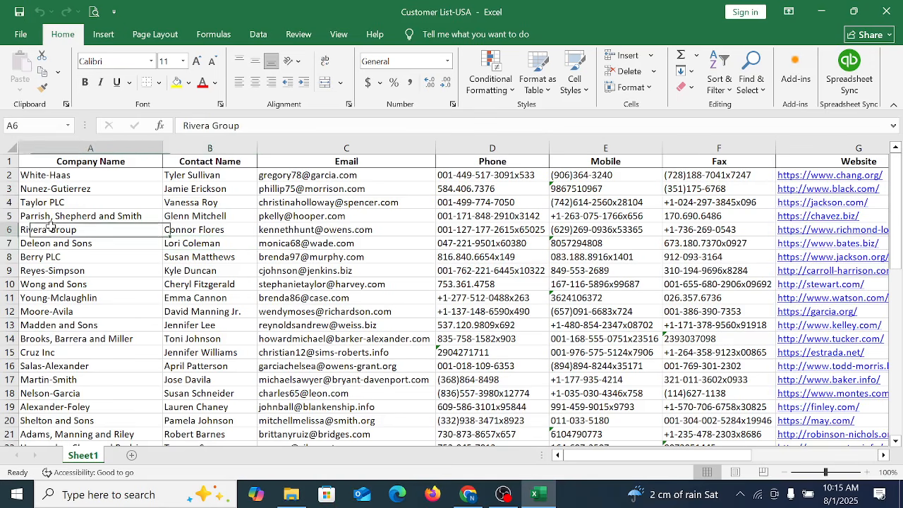
pyautogui.click(51, 188)
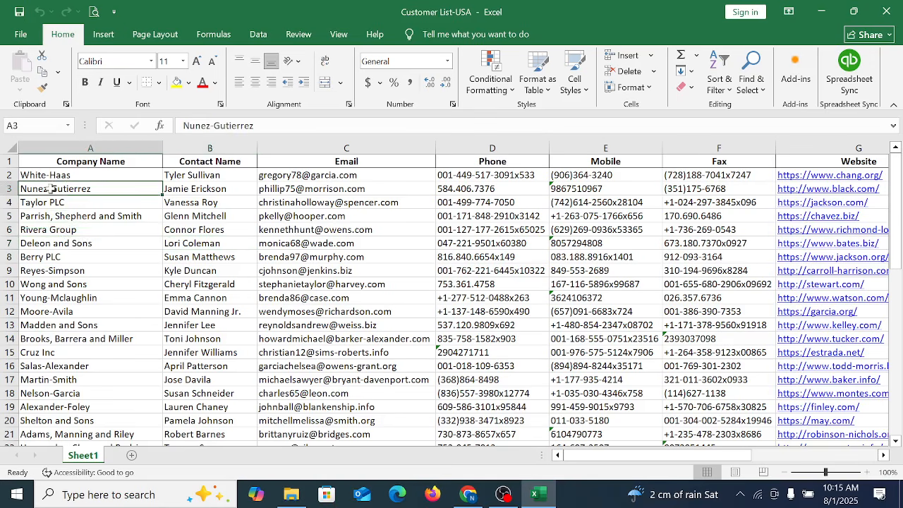
pyautogui.click(64, 216)
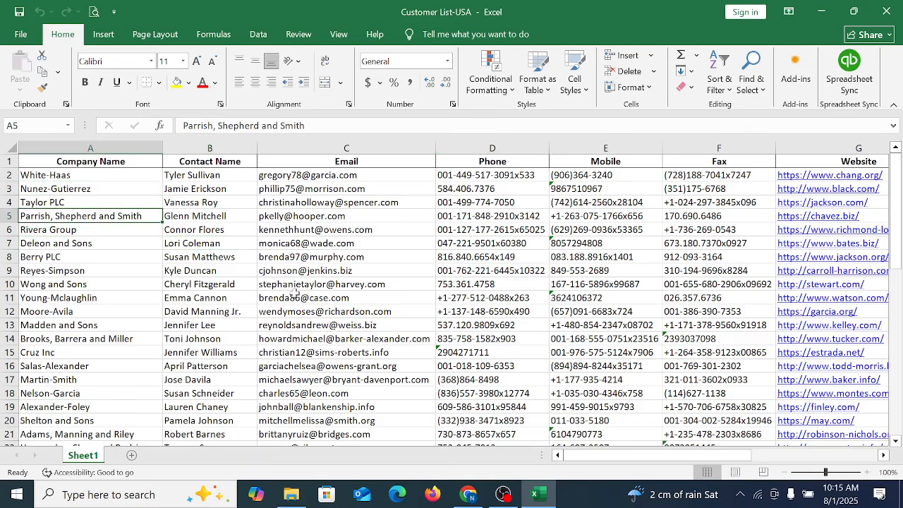
# Step: Select company names starting from cell A2 and view the Company Name column down to the end of the list
pyautogui.moveTo(69, 177); pyautogui.dragTo(78, 347)
pyautogui.scroll(3, 79, 341)
pyautogui.scroll(-20, 79, 340)
pyautogui.scroll(20, 873, 233)
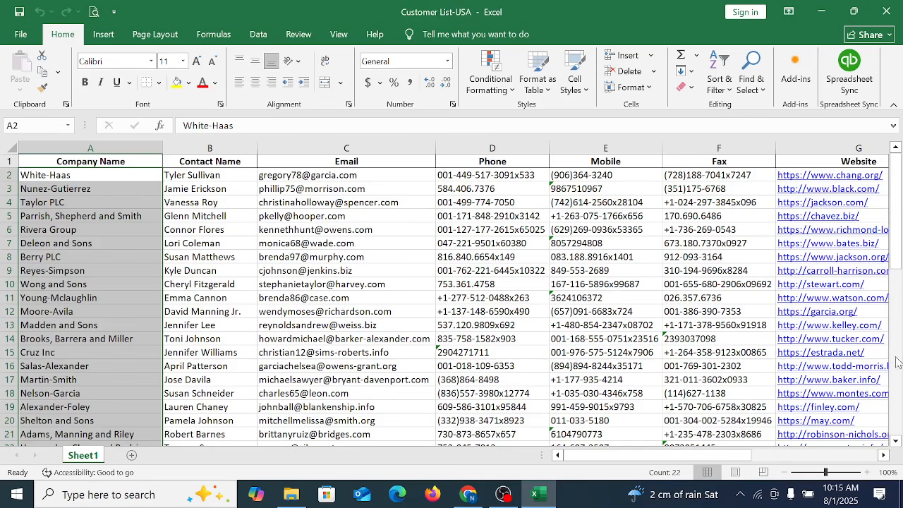
pyautogui.click(900, 277)
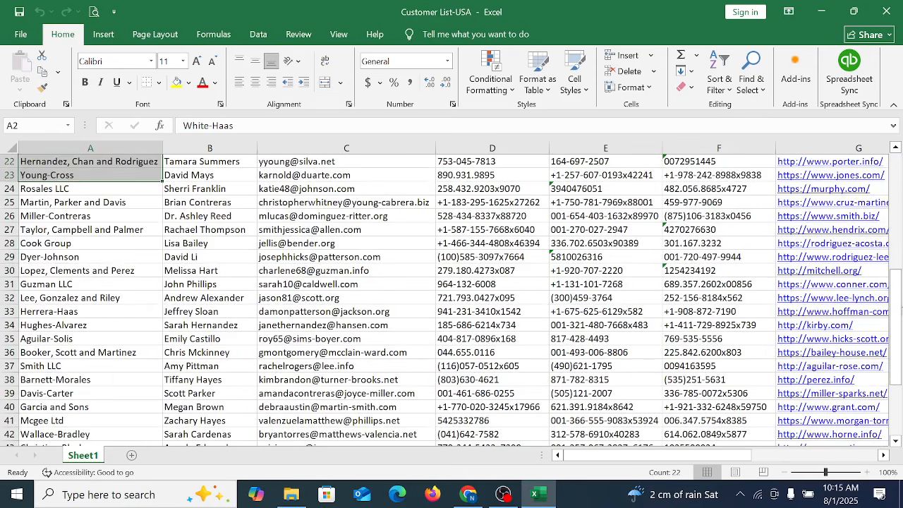
pyautogui.moveTo(898, 308); pyautogui.dragTo(898, 355)
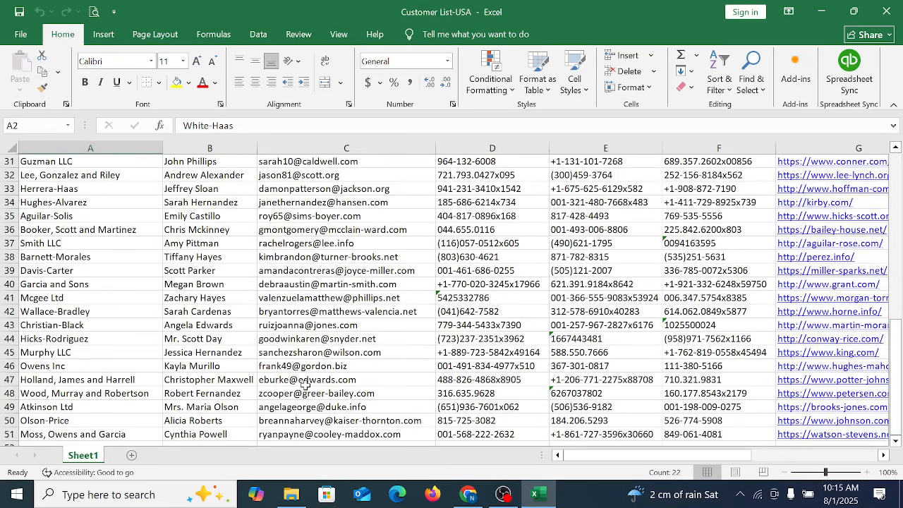
# Step: Step through the Company Name column past the last customer row and back up towards the first rows
pyautogui.click(150, 381)
pyautogui.press('Down')
pyautogui.press('Down')
pyautogui.press('Down')
pyautogui.press('Down')
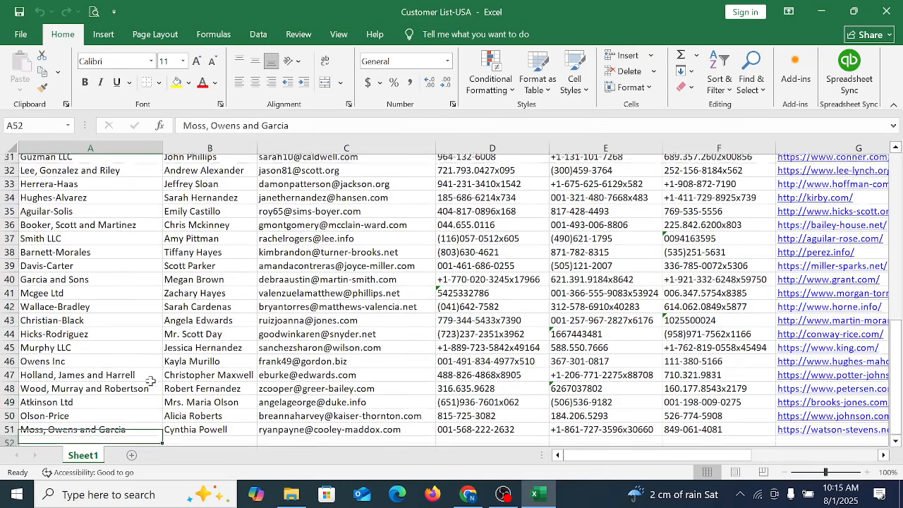
pyautogui.press('Up')
pyautogui.press('Up')
pyautogui.press('Up')
pyautogui.press('Up')
pyautogui.press('Up')
pyautogui.press('Up')
pyautogui.press('Up')
pyautogui.press('Up')
pyautogui.press('Up')
pyautogui.press('Up')
pyautogui.press('Up')
pyautogui.press('Up')
pyautogui.press('Up')
pyautogui.press('Up')
pyautogui.press('Up')
pyautogui.press('Up')
pyautogui.press('Up')
pyautogui.press('Up')
pyautogui.press('Up')
pyautogui.press('Up')
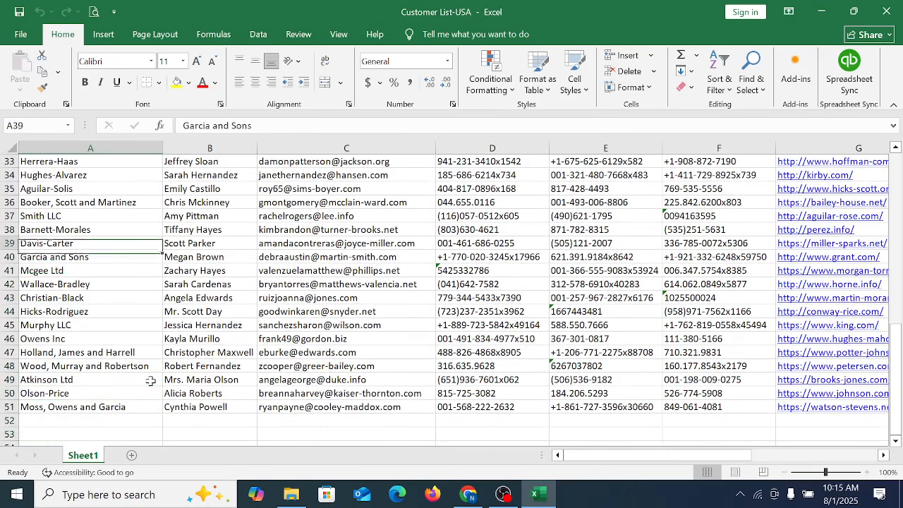
pyautogui.press('Up')
pyautogui.press('Up')
pyautogui.press('Up')
pyautogui.press('Up')
pyautogui.press('Up')
pyautogui.press('Up')
pyautogui.press('Up')
pyautogui.press('Up')
pyautogui.press('Up')
pyautogui.press('Up')
pyautogui.press('Up')
pyautogui.press('Up')
pyautogui.press('Up')
pyautogui.press('Up')
pyautogui.press('Up')
pyautogui.press('Up')
pyautogui.press('Up')
pyautogui.press('Up')
pyautogui.press('Up')
pyautogui.press('Up')
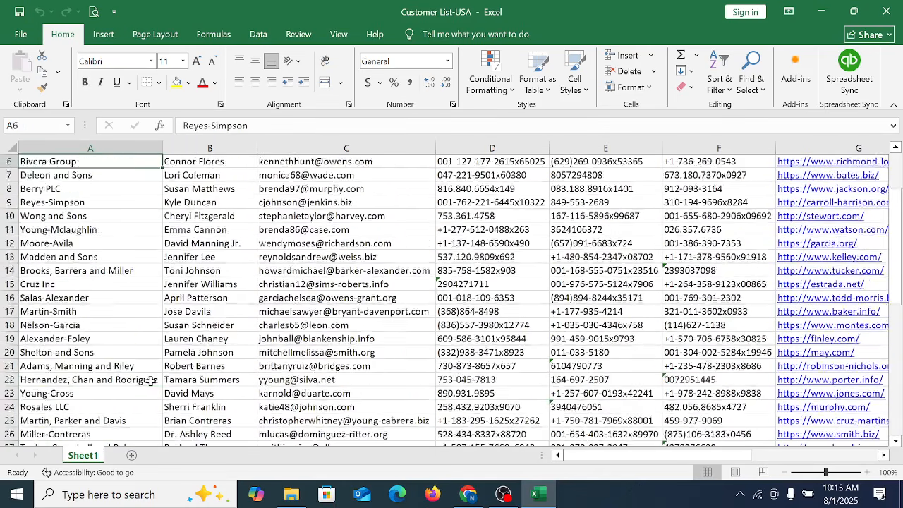
# Step: Compare the Contact Name entries with their companies in the top rows, ending on the company in row 5
pyautogui.press('Right')
pyautogui.press('Down')
pyautogui.press('Down')
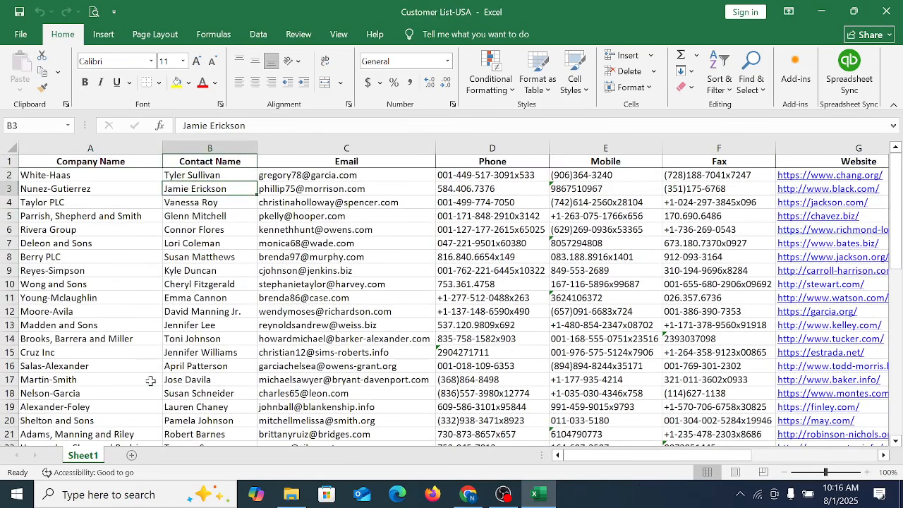
pyautogui.press('Up')
pyautogui.press('Down')
pyautogui.press('Down')
pyautogui.press('Down')
pyautogui.press('Left')
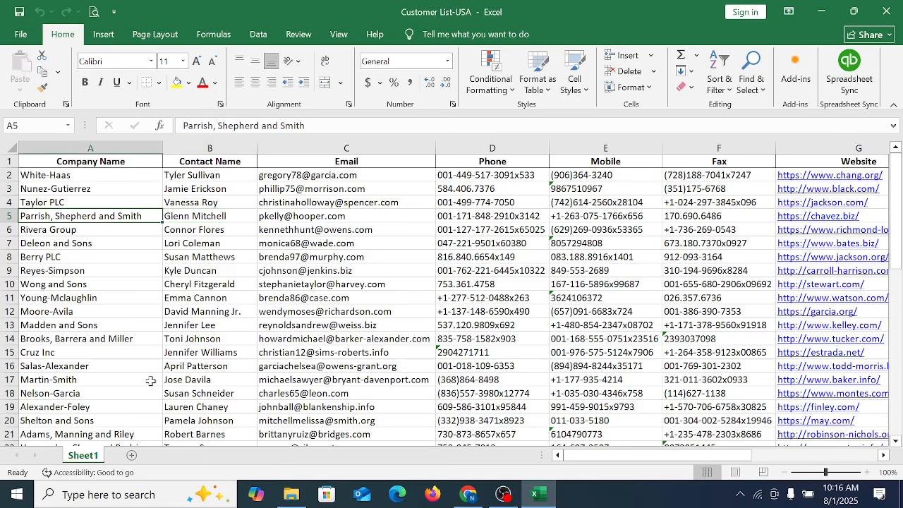
# Step: Check the row 5 customer record field by field, from Contact Name through Email, Phone, Website and address to Country
pyautogui.press('Right')
pyautogui.press('Right')
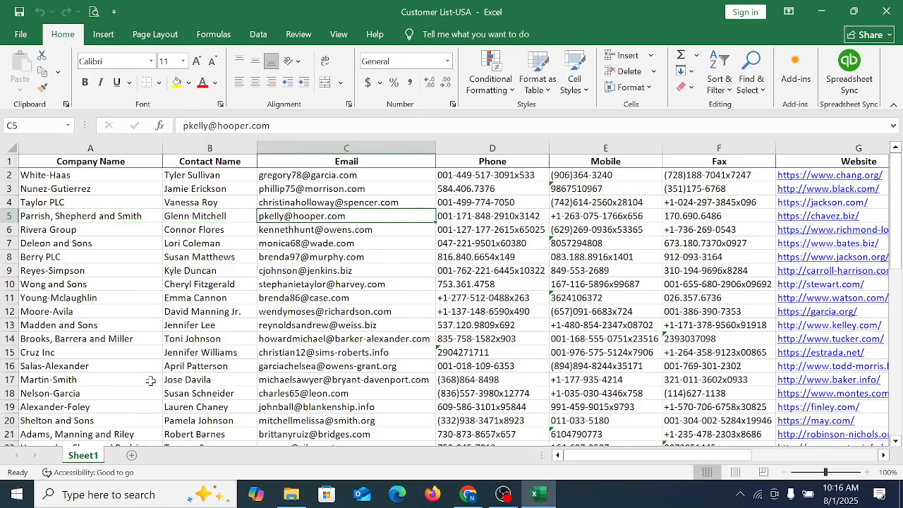
pyautogui.press('Right')
pyautogui.press('Right')
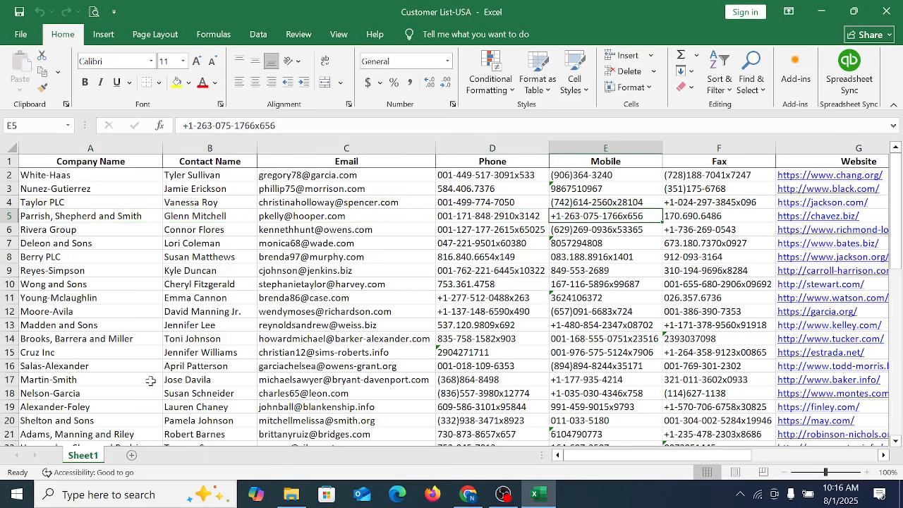
pyautogui.press('Right')
pyautogui.press('Right')
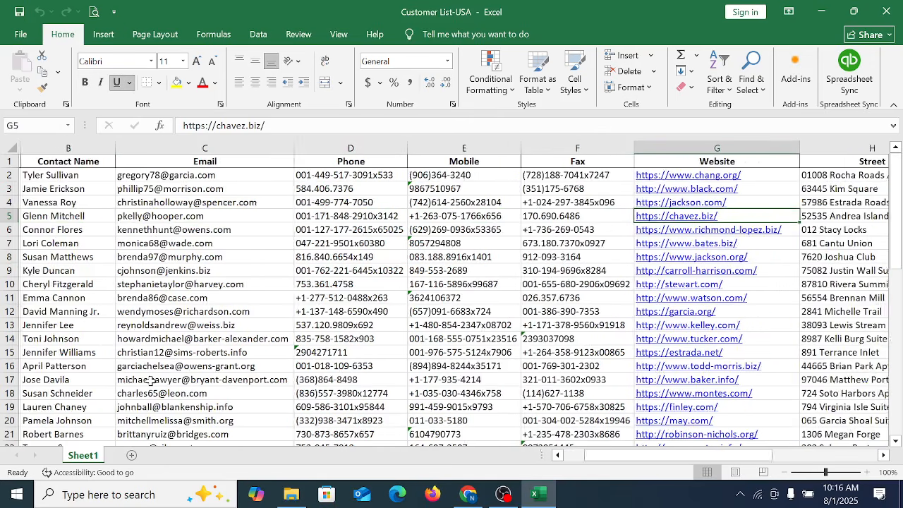
pyautogui.press('Right')
pyautogui.press('Right')
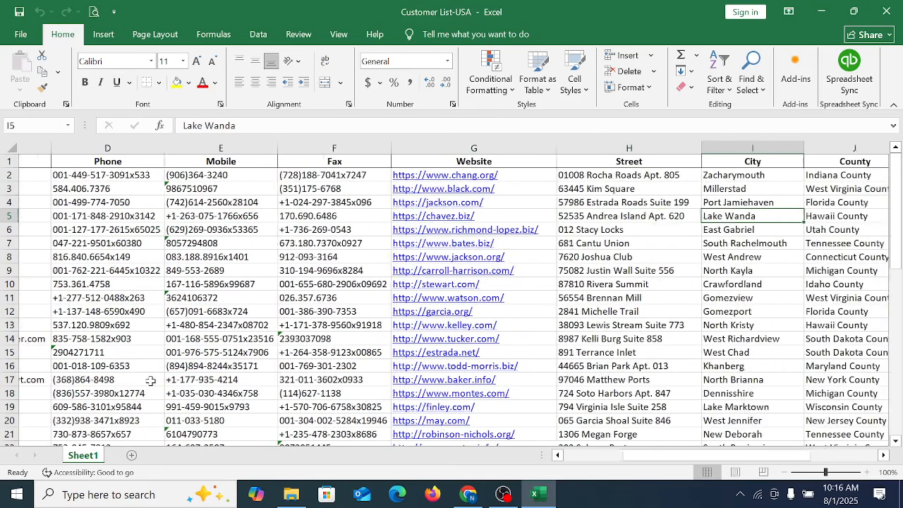
# Step: Examine the customers' amounts in the Opening Balance column
pyautogui.press('Right')
pyautogui.press('Right')
pyautogui.press('Right')
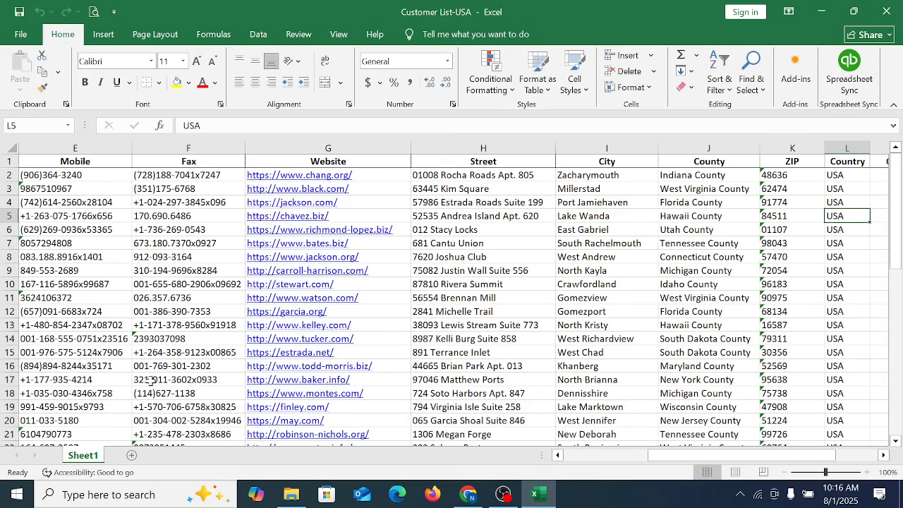
pyautogui.press('Down')
pyautogui.press('Left')
pyautogui.press('Right')
pyautogui.press('Right')
pyautogui.press('Right')
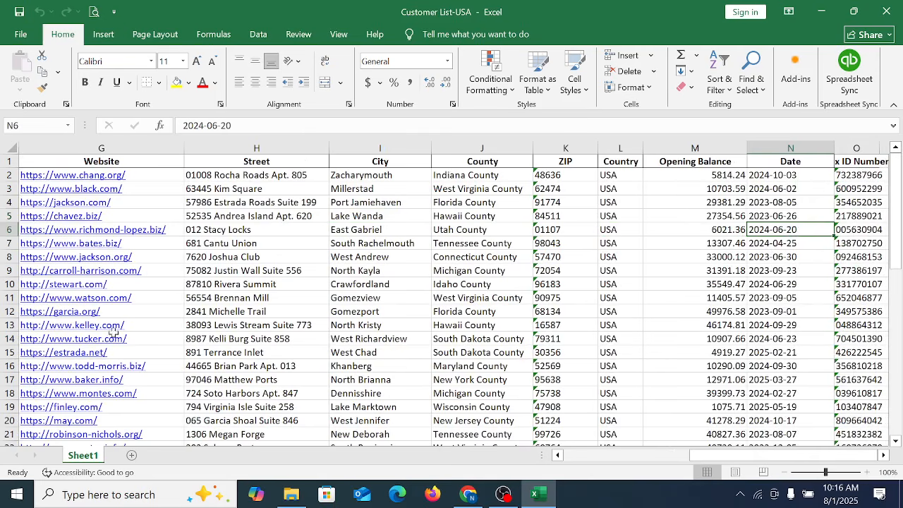
pyautogui.click(675, 176)
pyautogui.moveTo(677, 175); pyautogui.dragTo(695, 397)
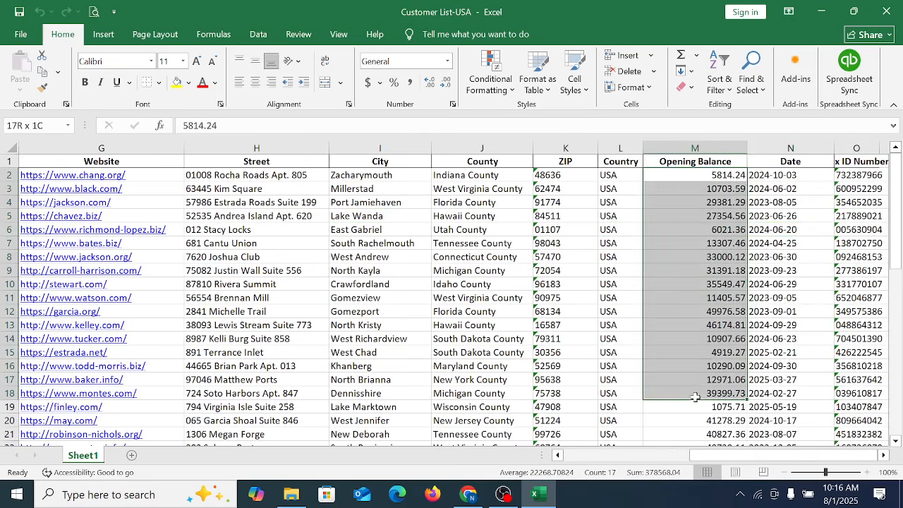
pyautogui.click(695, 298)
pyautogui.click(695, 312)
pyautogui.click(695, 327)
pyautogui.click(695, 362)
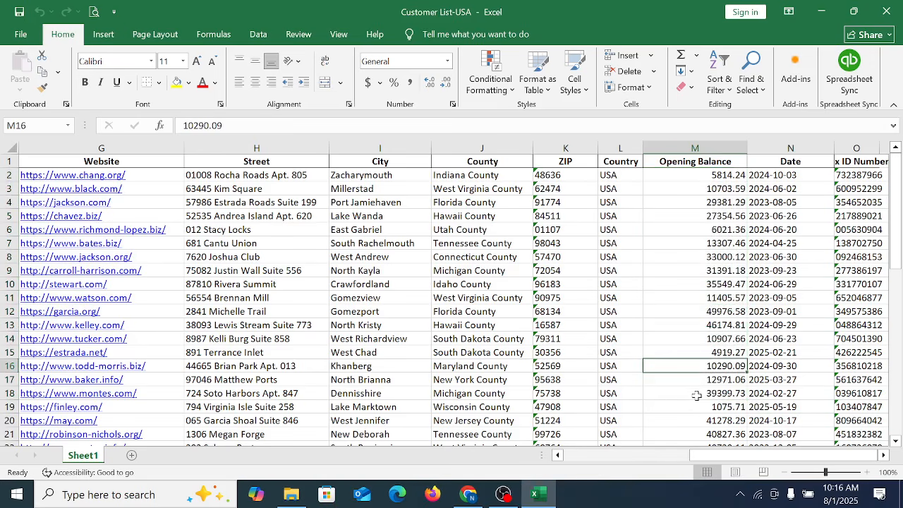
# Step: Examine the Date column and the ID Number column at the end of the customer data
pyautogui.moveTo(797, 176); pyautogui.dragTo(793, 423)
pyautogui.click(798, 309)
pyautogui.click(791, 367)
pyautogui.click(791, 407)
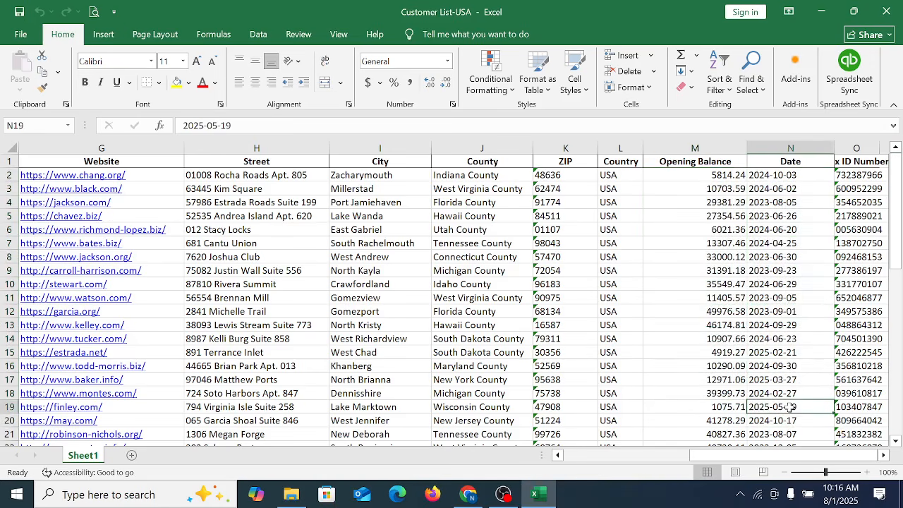
pyautogui.press('Right')
pyautogui.press('Right')
pyautogui.press('Right')
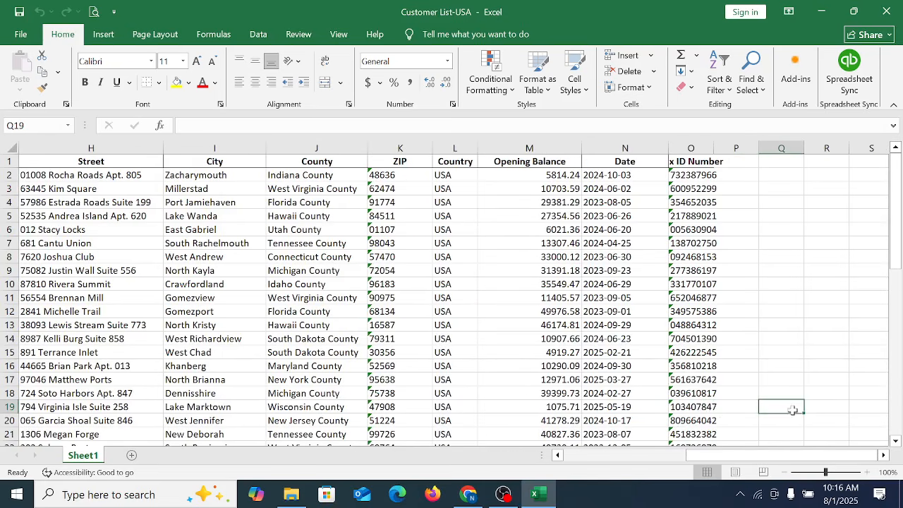
# Step: Review the ID Number entries and select the customers' Opening Balance amounts from M2 to M51 to check their sum
pyautogui.moveTo(717, 177); pyautogui.dragTo(707, 423)
pyautogui.scroll(3, 546, 374)
pyautogui.click(426, 298)
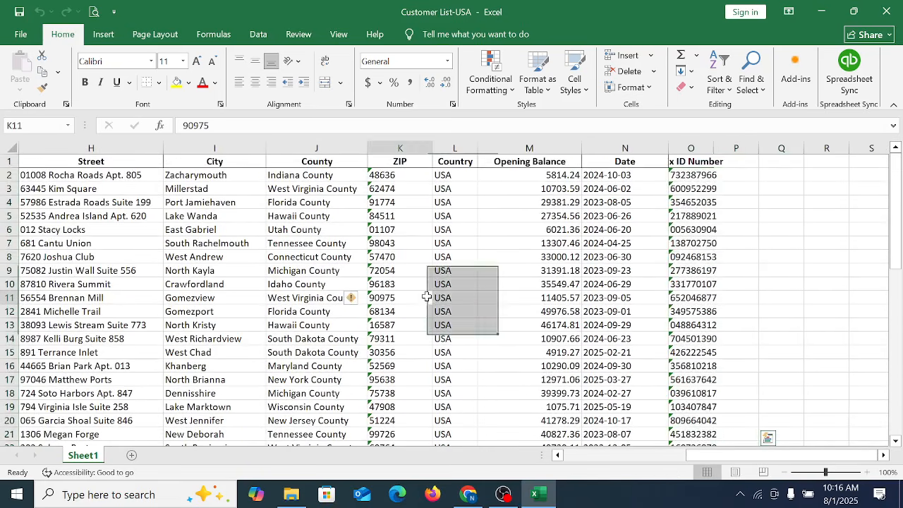
pyautogui.click(467, 256)
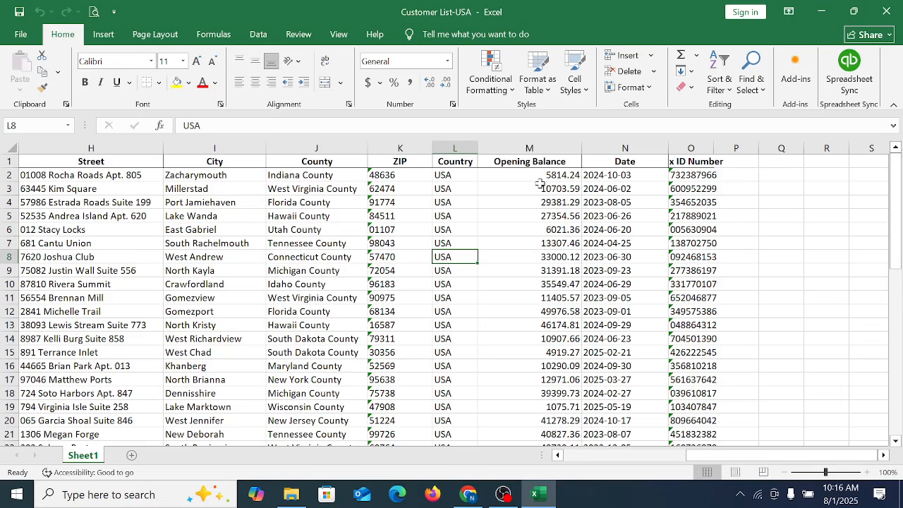
pyautogui.moveTo(540, 176); pyautogui.dragTo(541, 408)
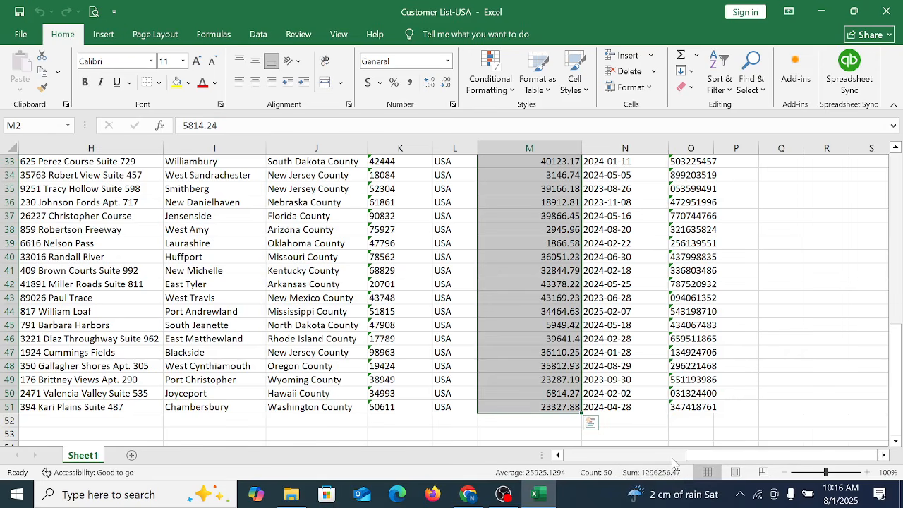
# Step: Look over the company names in the last rows, and check the row 42 address fields from ZIP back to Street
pyautogui.moveTo(699, 455); pyautogui.dragTo(577, 455)
pyautogui.moveTo(67, 176); pyautogui.dragTo(67, 381)
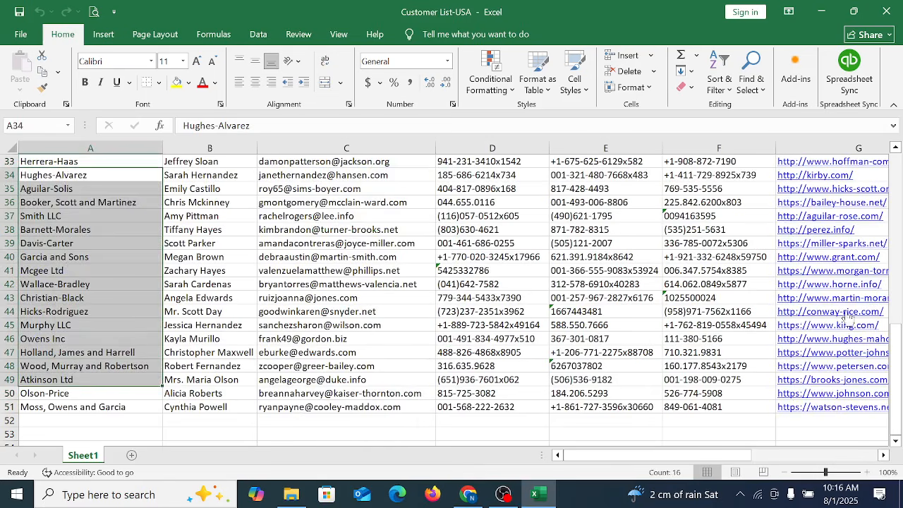
pyautogui.click(693, 282)
pyautogui.press('Right')
pyautogui.press('Right')
pyautogui.press('Right')
pyautogui.press('Right')
pyautogui.press('Right')
pyautogui.press('Right')
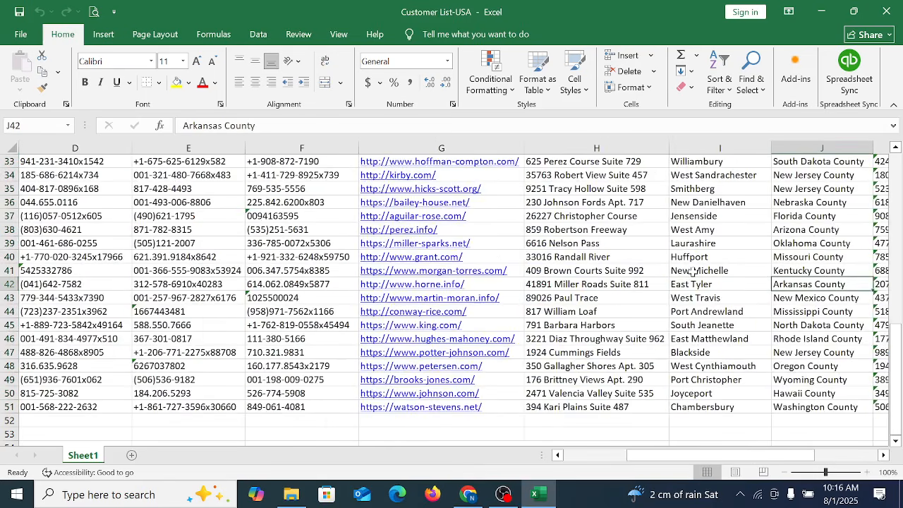
pyautogui.press('Left')
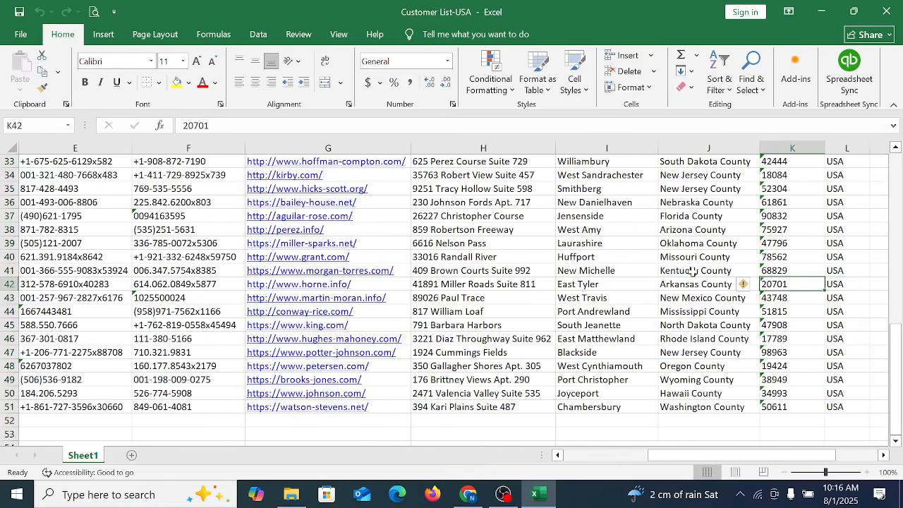
pyautogui.press('Left')
pyautogui.press('Left')
pyautogui.press('Left')
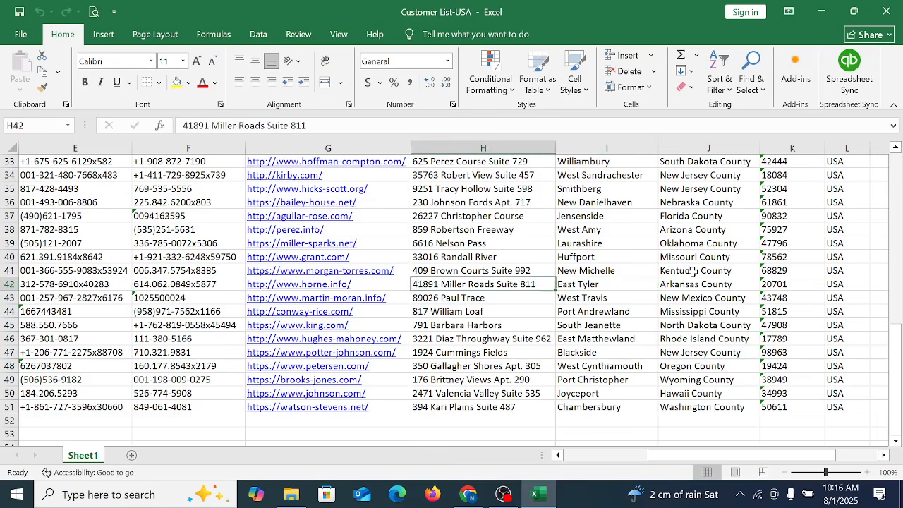
# Step: Check the row 42 customer record across from Street through County, ZIP and Country to Opening Balance
pyautogui.press('Right')
pyautogui.press('Right')
pyautogui.press('Right')
pyautogui.press('Left')
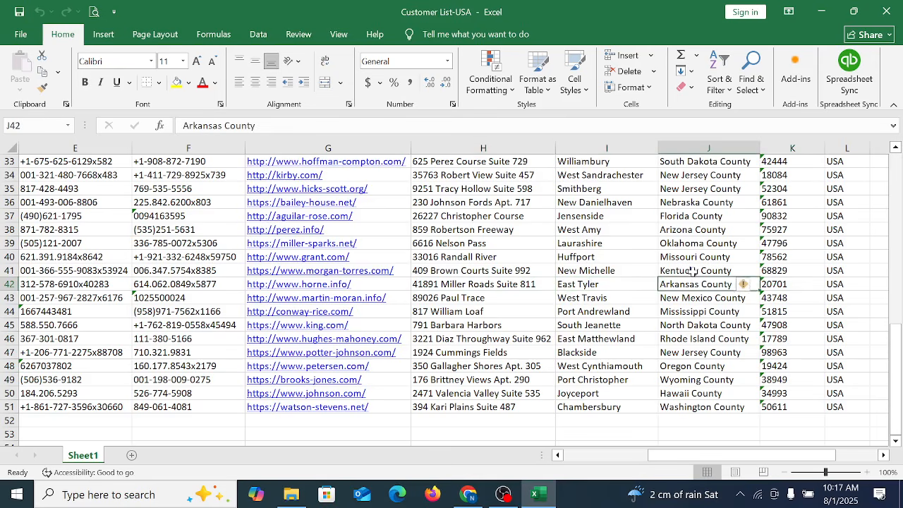
pyautogui.press('Right')
pyautogui.press('Right')
pyautogui.press('Right')
pyautogui.press('Right')
pyautogui.press('Left')
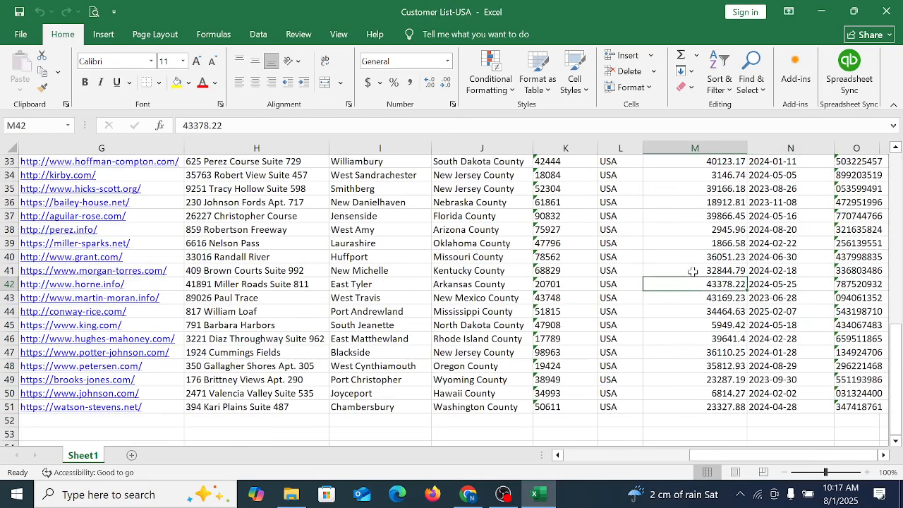
# Step: Look over the column headings and the end of the customer list, finishing on the last company name in cell A51
pyautogui.scroll(11, 693, 271)
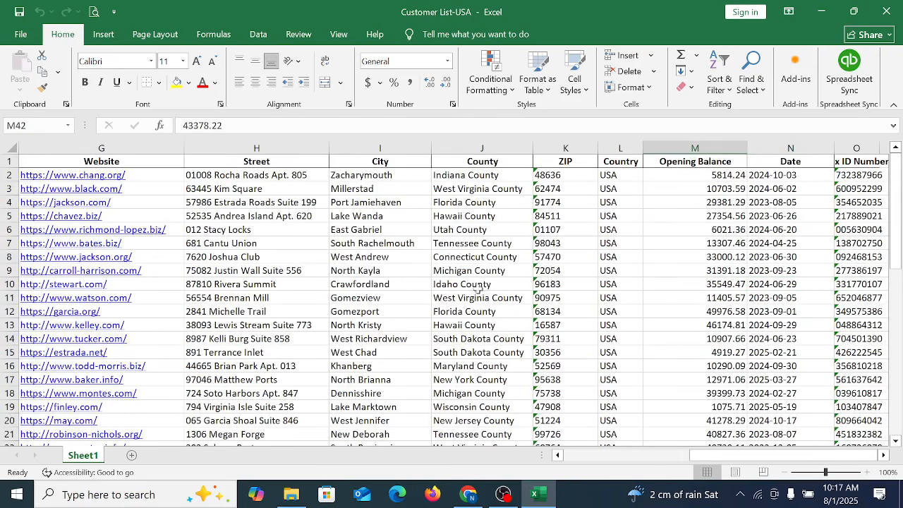
pyautogui.scroll(-17, 575, 296)
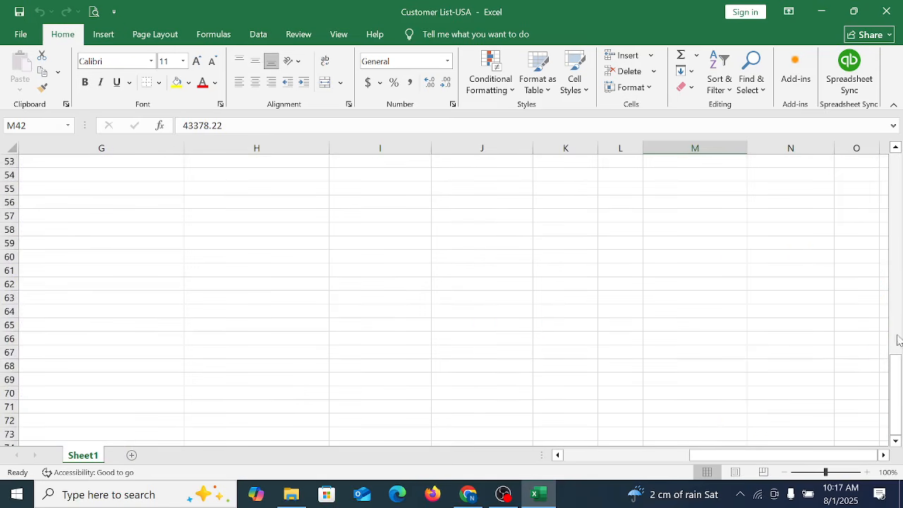
pyautogui.moveTo(895, 395); pyautogui.dragTo(894, 380)
pyautogui.click(353, 337)
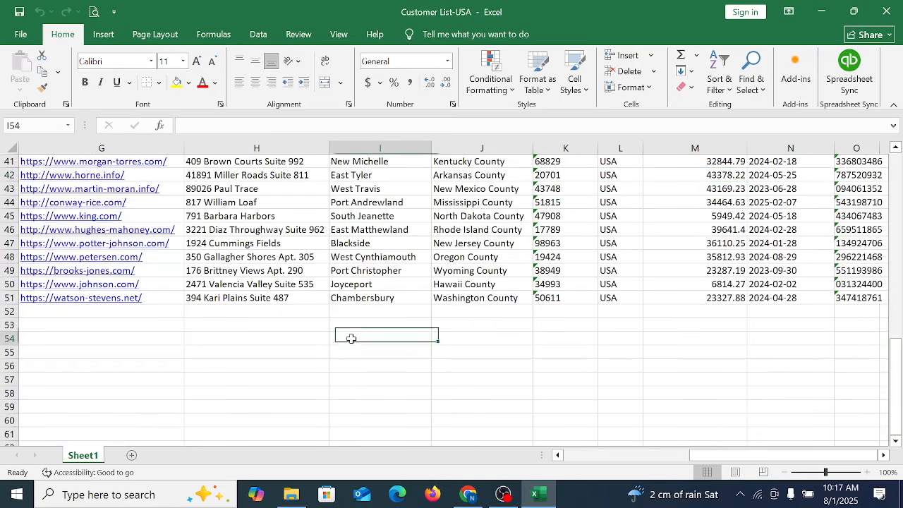
pyautogui.press('Left')
pyautogui.press('Left')
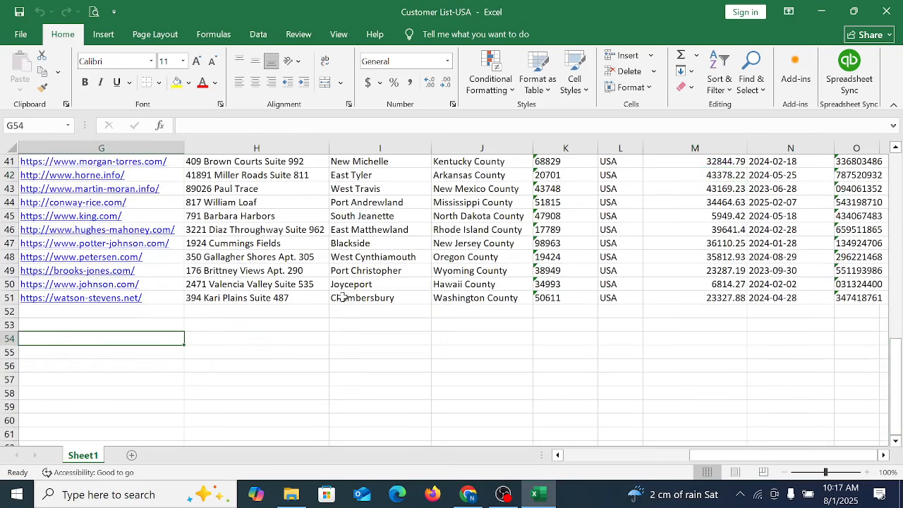
pyautogui.press('Left')
pyautogui.press('Left')
pyautogui.press('Left')
pyautogui.press('Left')
pyautogui.press('Left')
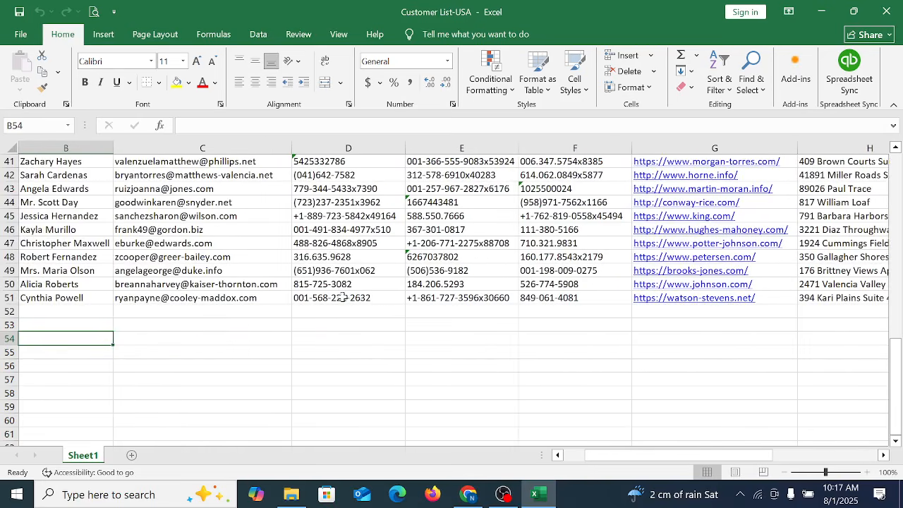
pyautogui.press('Left')
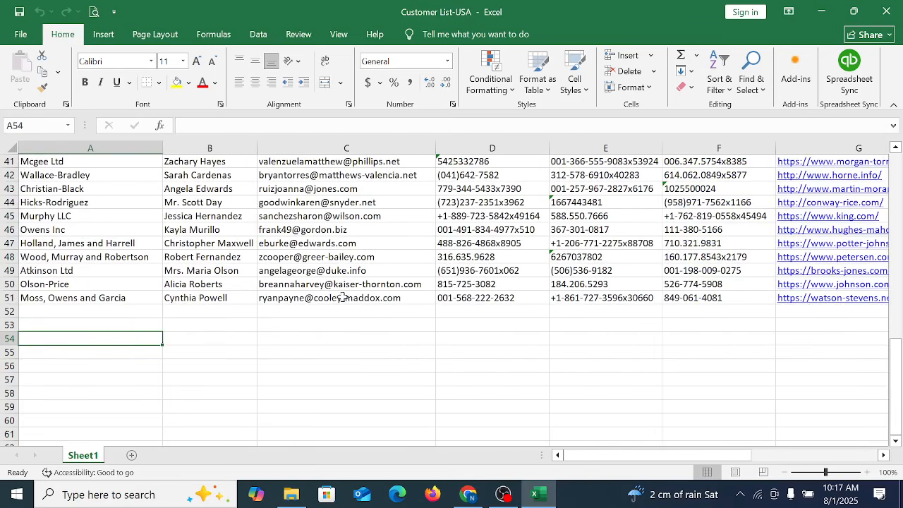
pyautogui.press('Up')
pyautogui.press('Up')
pyautogui.press('Up')
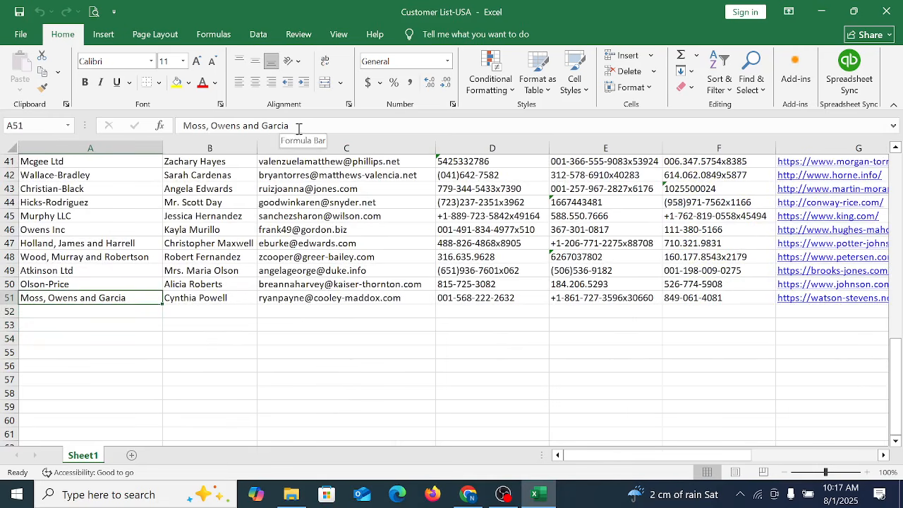
# Step: Switch to QuickBooks Online in Chrome and open the Customers page under Sales, showing its options for adding customers
pyautogui.click(469, 494)
pyautogui.scroll(-2, 460, 367)
pyautogui.scroll(2, 595, 369)
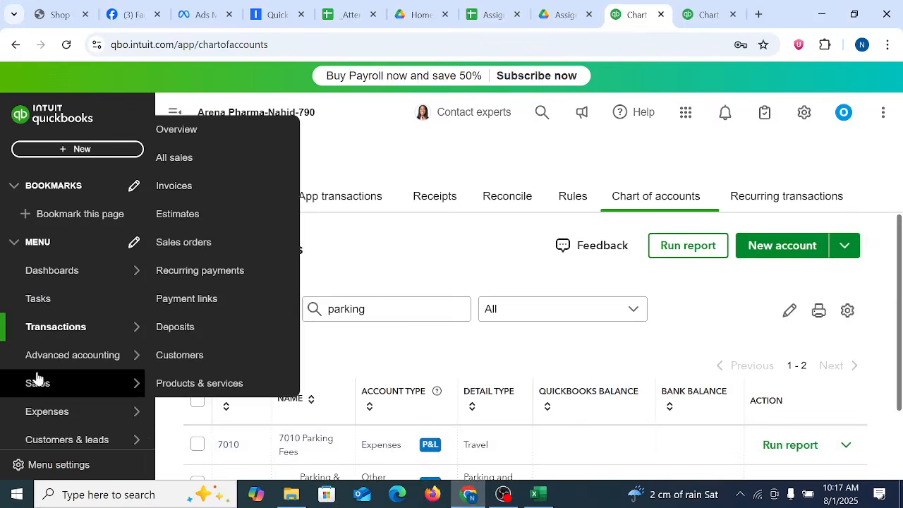
pyautogui.click(42, 390)
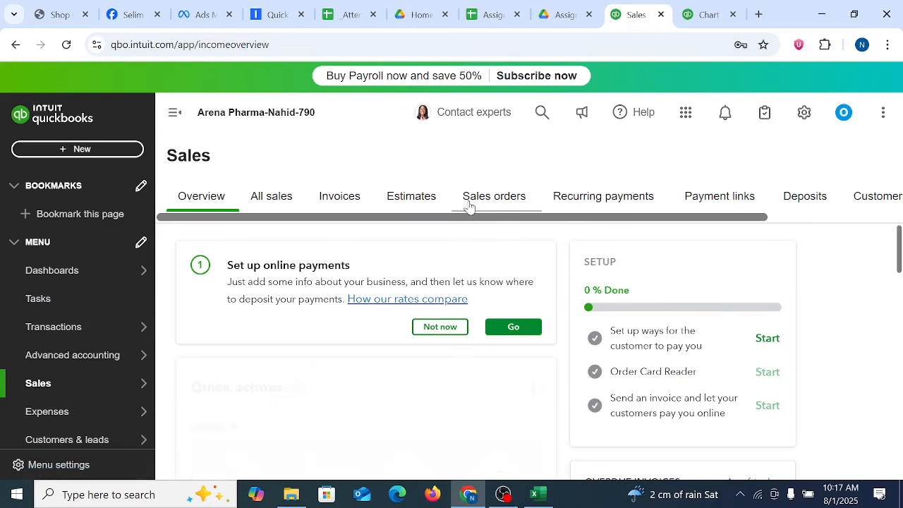
pyautogui.moveTo(736, 217); pyautogui.dragTo(863, 219)
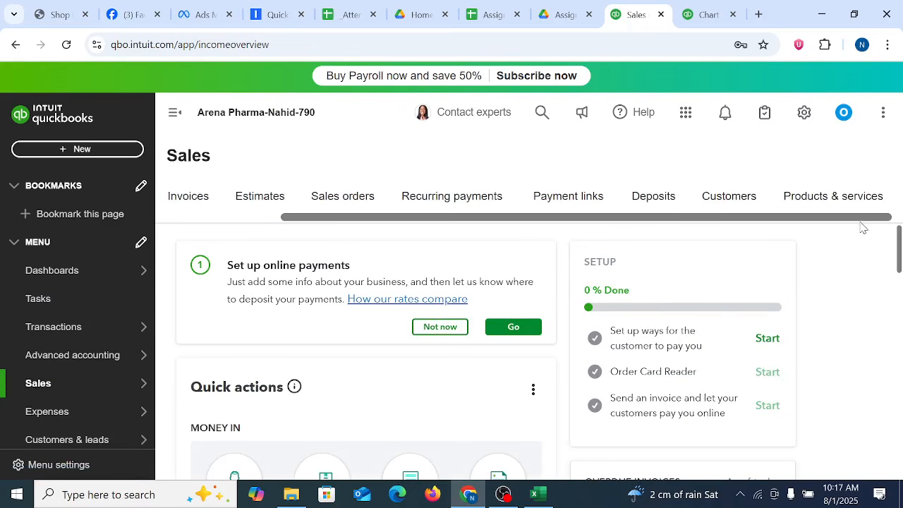
pyautogui.click(732, 203)
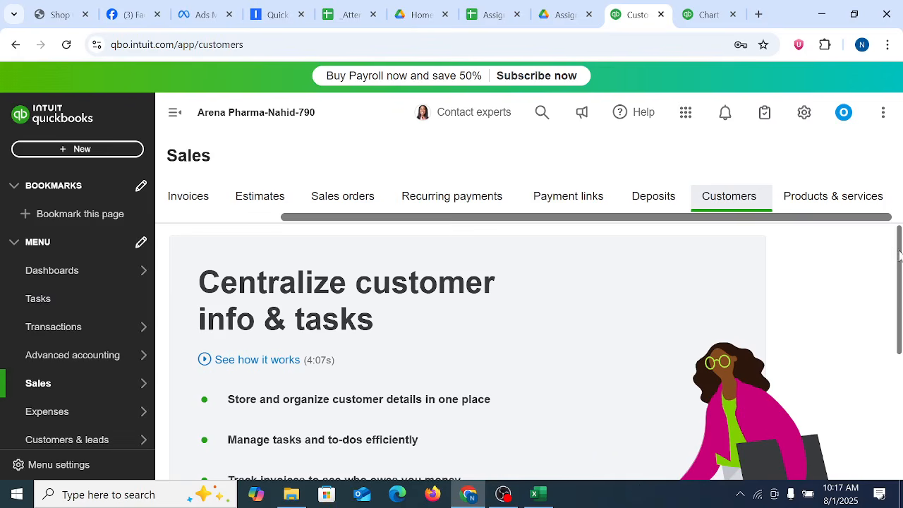
pyautogui.moveTo(899, 255); pyautogui.dragTo(901, 302)
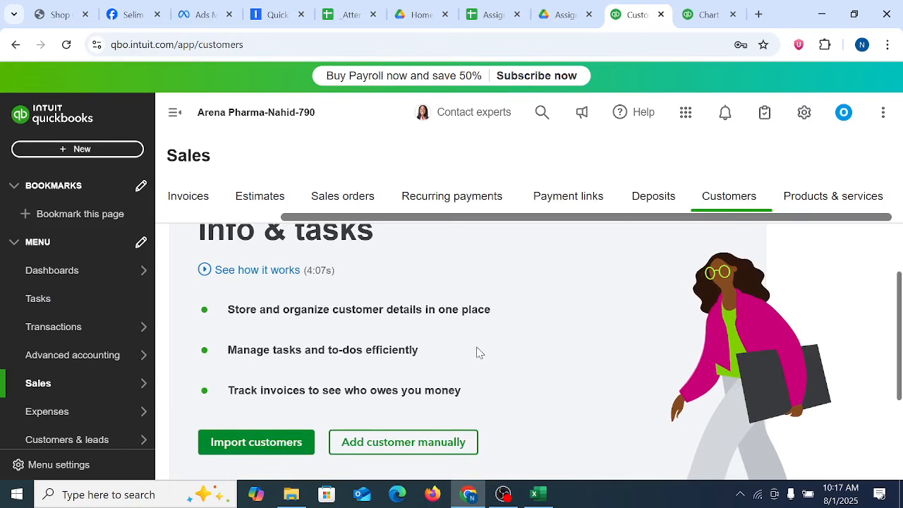
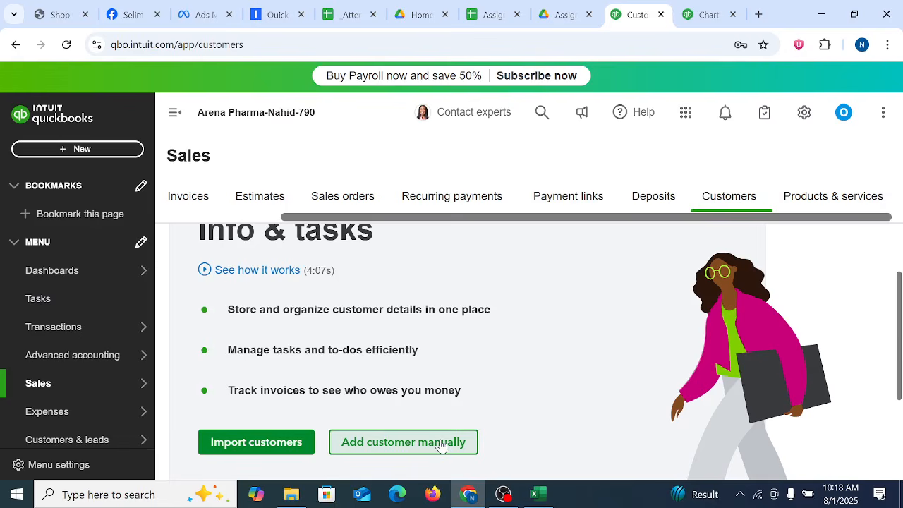
# Step: Start adding a customer manually and look over the name, company and contact fields of the blank customer form
pyautogui.click(399, 451)
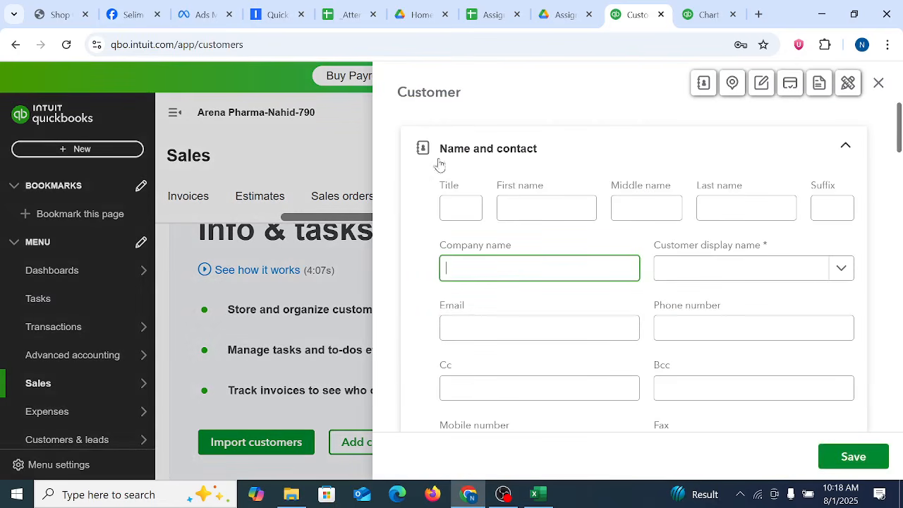
pyautogui.moveTo(899, 134)
pyautogui.mouseDown()
pyautogui.moveTo(900, 186)
pyautogui.moveTo(900, 134)
pyautogui.moveTo(901, 141)
pyautogui.mouseUp()
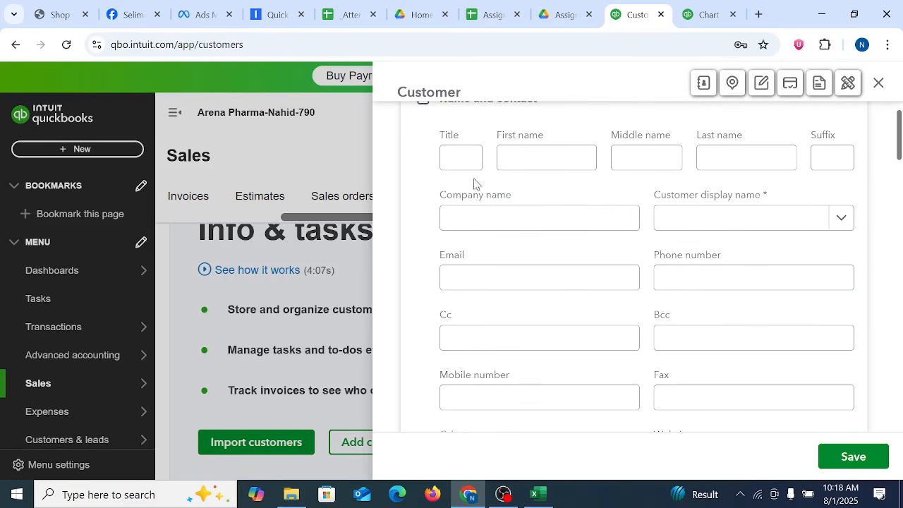
pyautogui.click(527, 160)
pyautogui.click(481, 157)
pyautogui.click(557, 150)
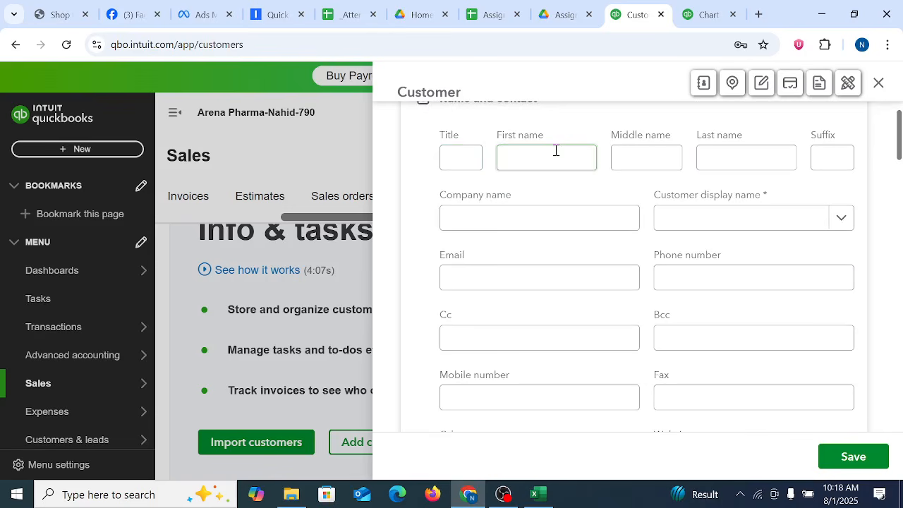
pyautogui.click(661, 158)
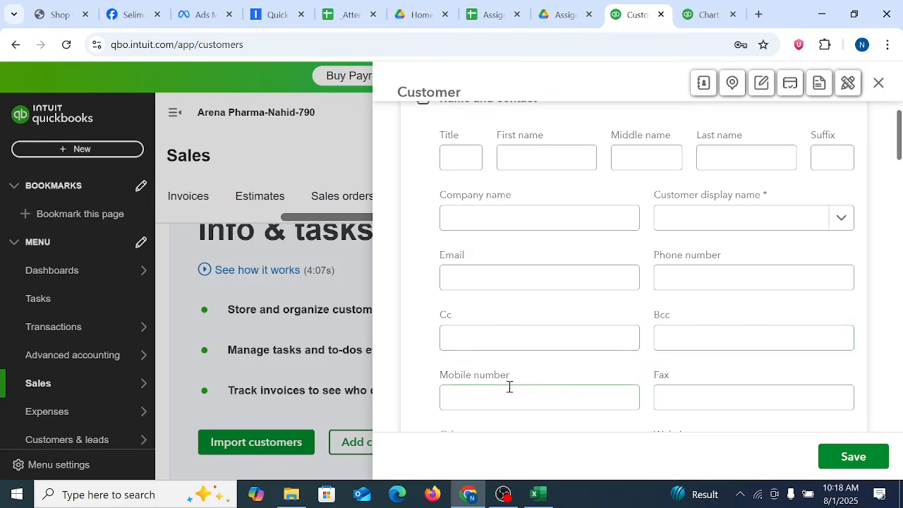
pyautogui.scroll(-10, 706, 391)
pyautogui.scroll(10, 803, 359)
# Step: Review the remaining contact fields and the billing address, and check the shipping address fields by toggling Same as billing address off and on
pyautogui.moveTo(900, 134); pyautogui.dragTo(900, 177)
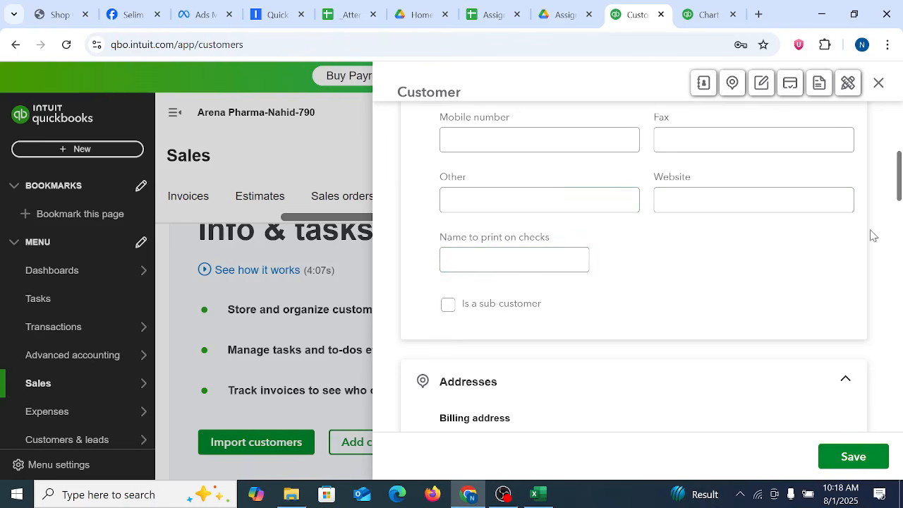
pyautogui.moveTo(899, 187); pyautogui.dragTo(900, 223)
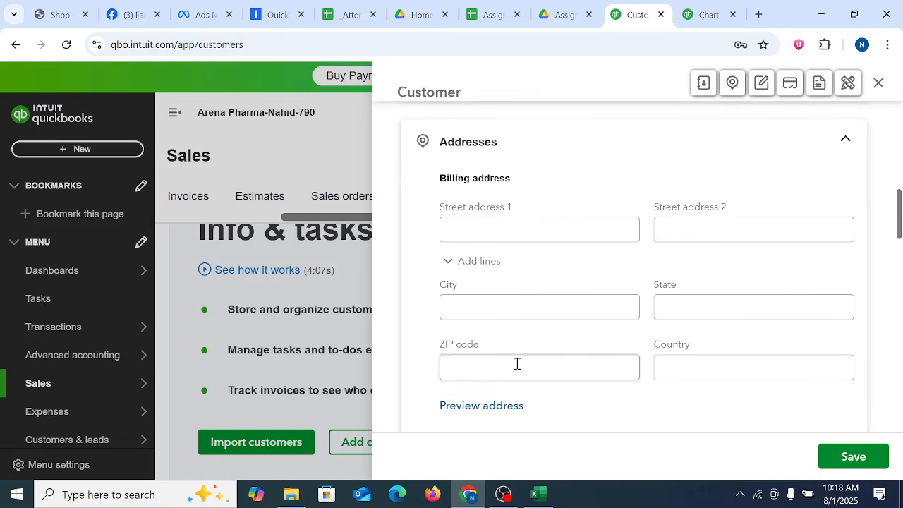
pyautogui.moveTo(900, 229); pyautogui.dragTo(900, 267)
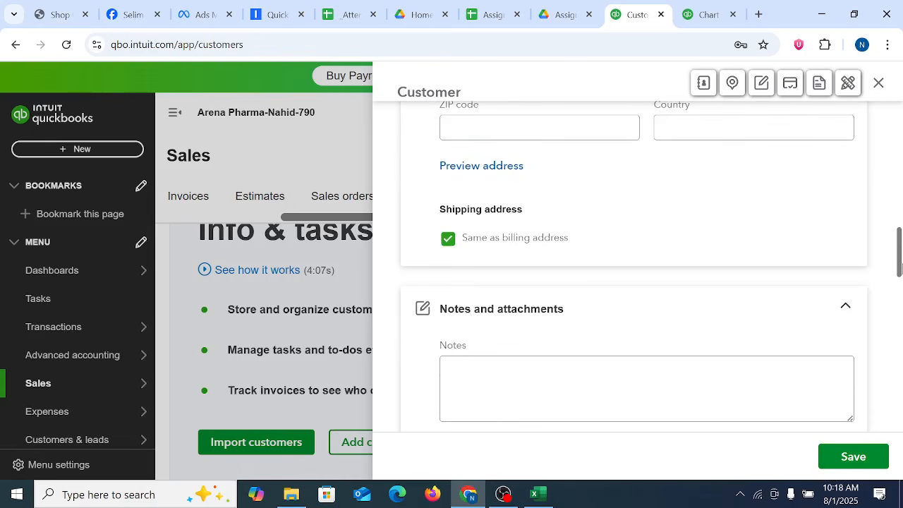
pyautogui.click(449, 227)
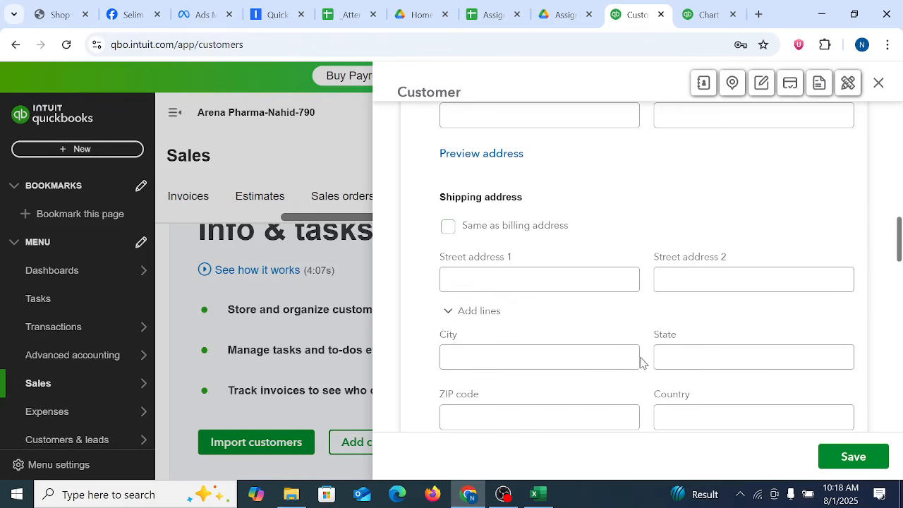
pyautogui.click(448, 227)
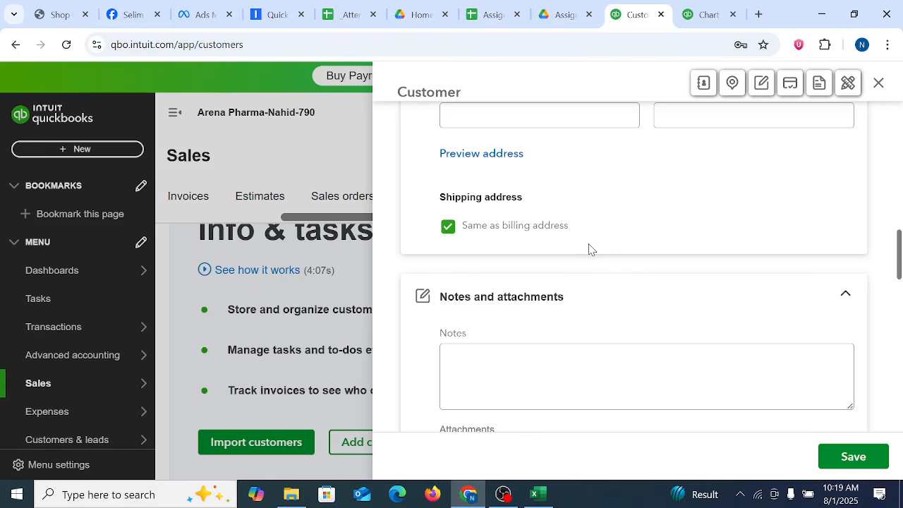
# Step: Look through the form's Notes and attachments, Payments, Taxes, Opening balance and Custom fields sections
pyautogui.scroll(-2, 522, 240)
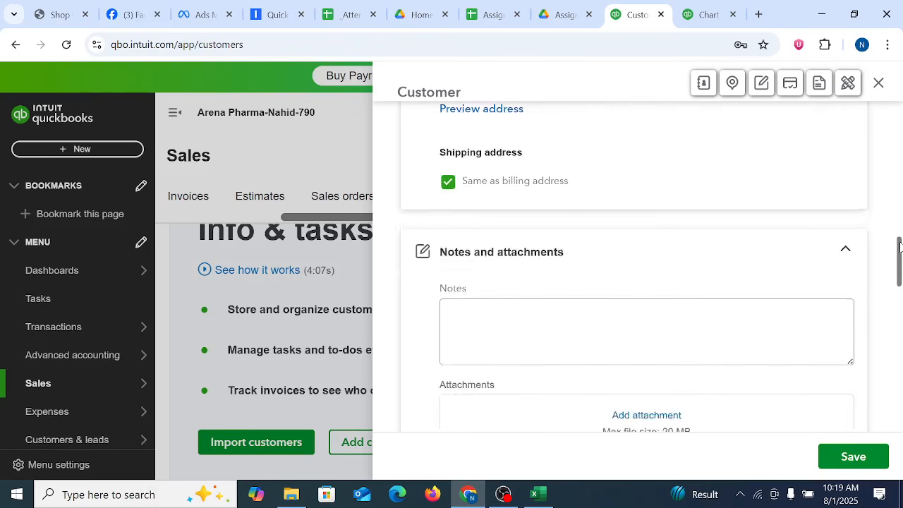
pyautogui.click(522, 239)
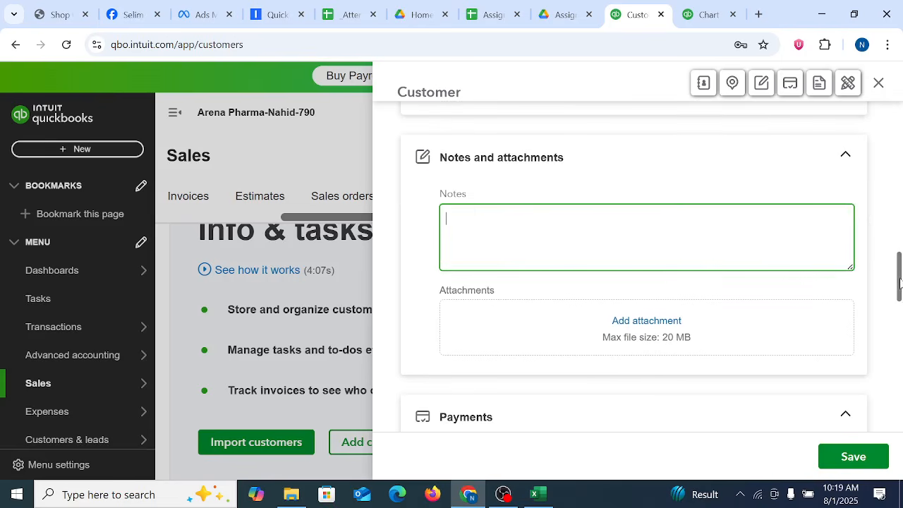
pyautogui.moveTo(899, 282); pyautogui.dragTo(899, 327)
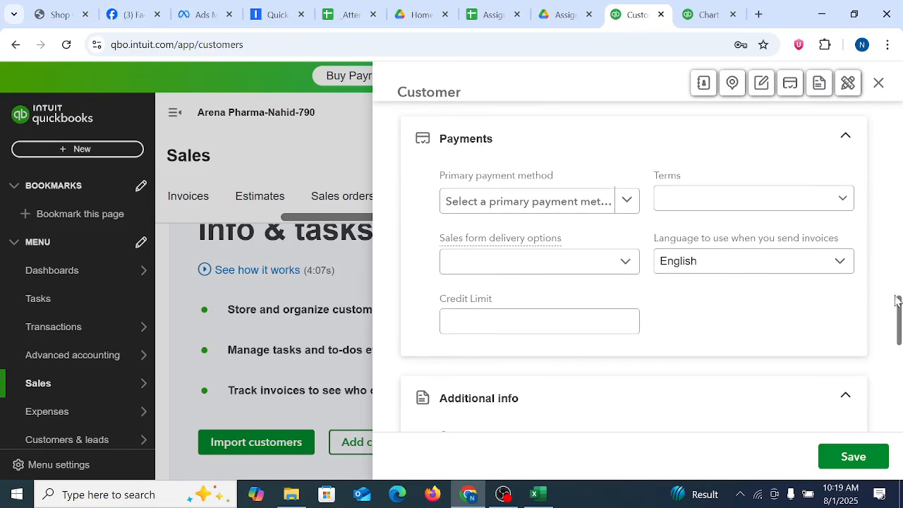
pyautogui.moveTo(898, 301); pyautogui.dragTo(899, 378)
pyautogui.click(502, 310)
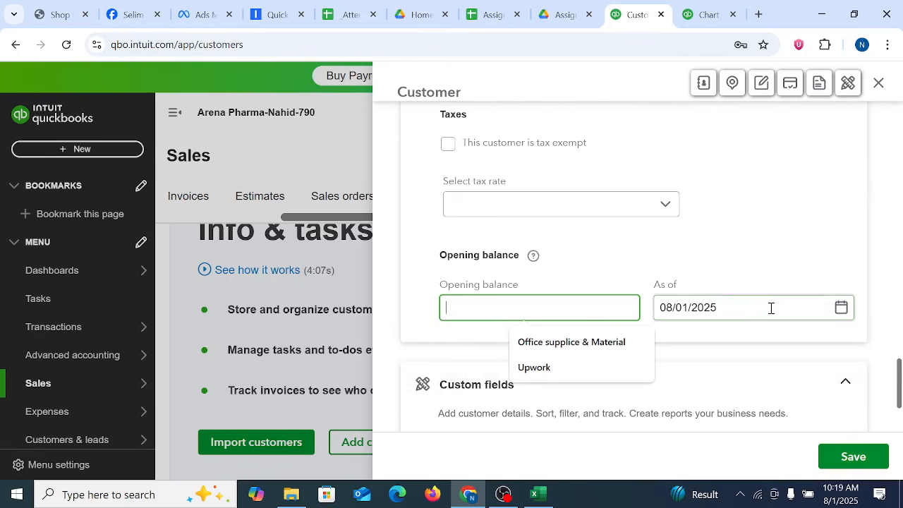
pyautogui.scroll(-2, 771, 308)
pyautogui.scroll(20, 728, 272)
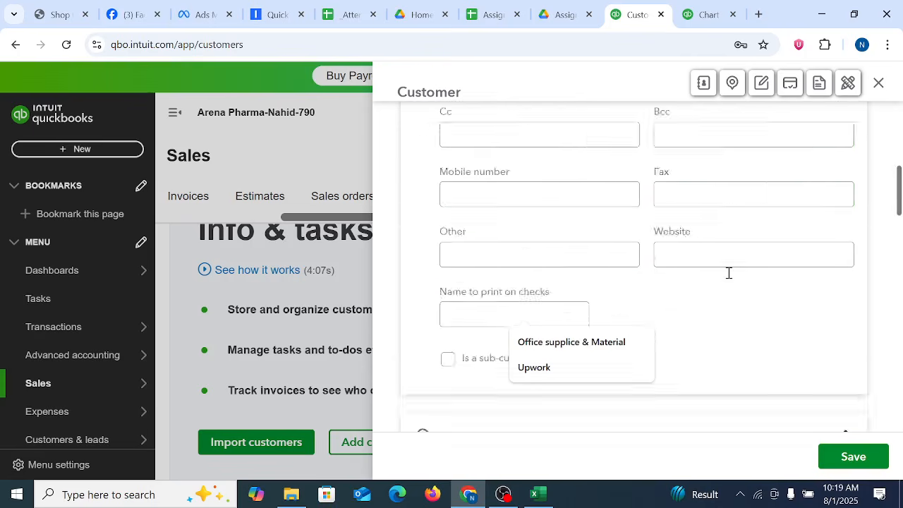
pyautogui.scroll(-20, 748, 270)
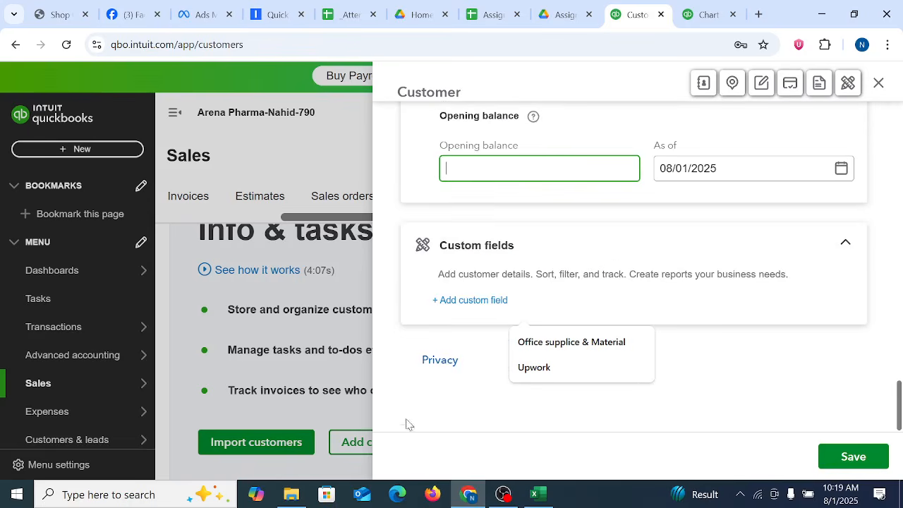
pyautogui.scroll(20, 494, 395)
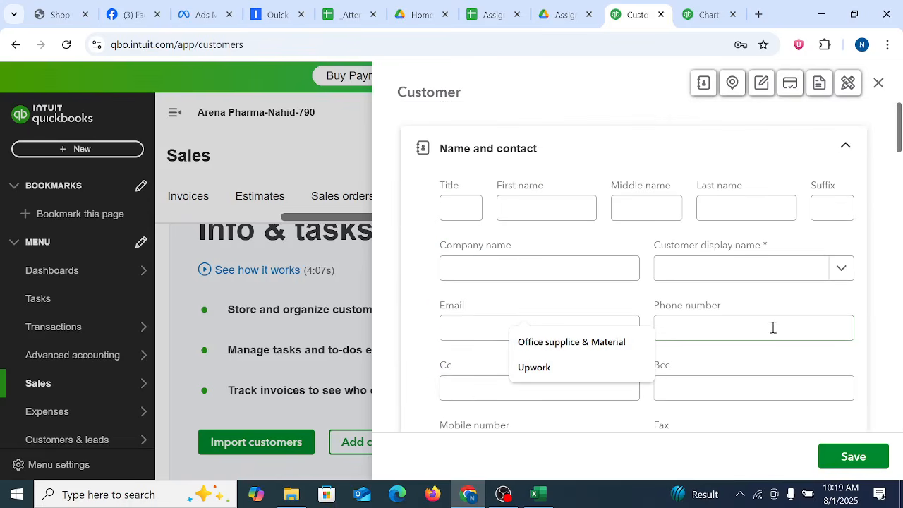
# Step: Try the company name Moss, Owens and Garcia from cell A51 of Customer List-USA as the customer display name, and clear the field
pyautogui.click(539, 494)
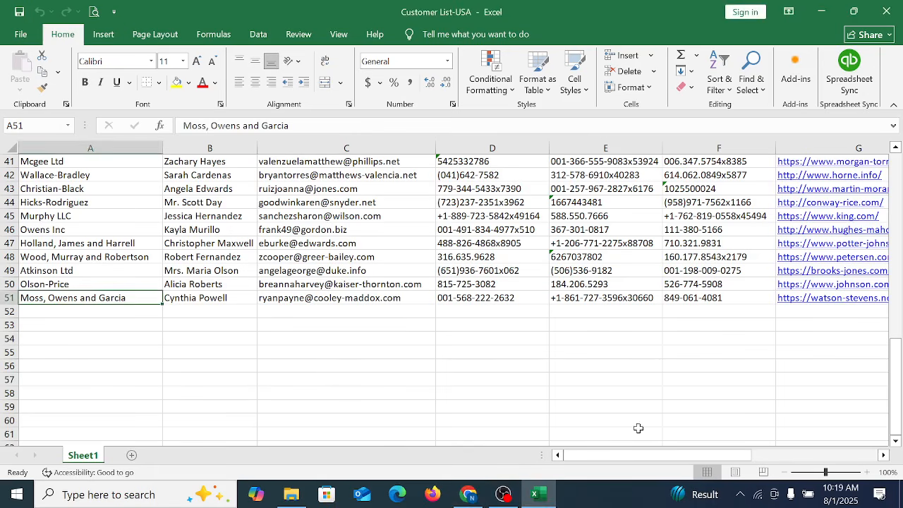
pyautogui.click(534, 405)
pyautogui.click(113, 300)
pyautogui.rightClick(116, 297)
pyautogui.click(148, 160)
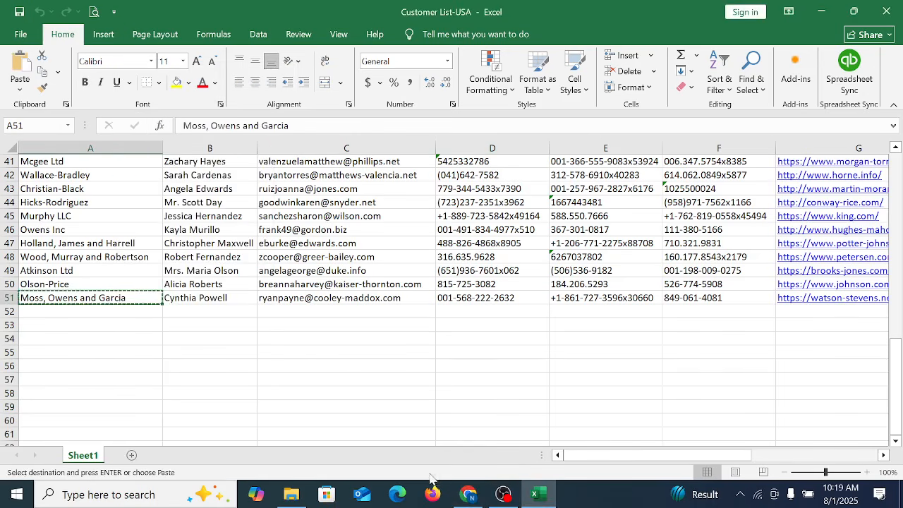
pyautogui.click(469, 495)
pyautogui.click(536, 258)
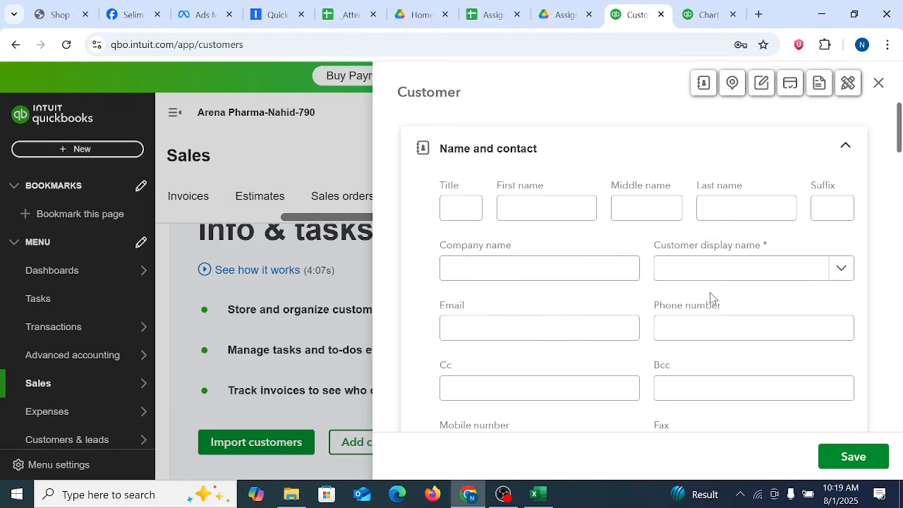
pyautogui.click(695, 279)
pyautogui.hotkey('ctrl', 'v')
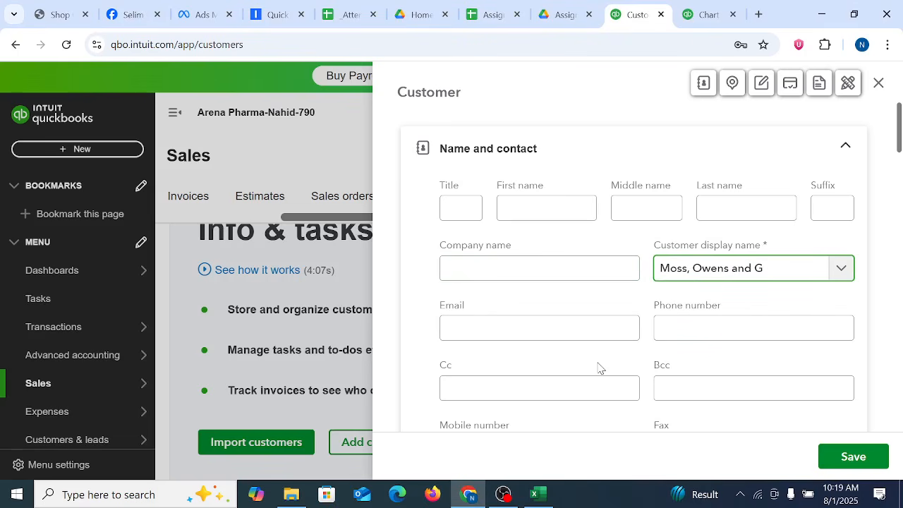
pyautogui.press('BackSpace')
pyautogui.press('BackSpace')
pyautogui.press('BackSpace')
pyautogui.press('BackSpace')
pyautogui.press('BackSpace')
pyautogui.press('BackSpace')
pyautogui.press('BackSpace')
pyautogui.press('BackSpace')
pyautogui.press('BackSpace')
pyautogui.press('BackSpace')
pyautogui.press('BackSpace')
pyautogui.press('BackSpace')
pyautogui.press('BackSpace')
pyautogui.press('BackSpace')
pyautogui.press('BackSpace')
pyautogui.press('BackSpace')
pyautogui.press('BackSpace')
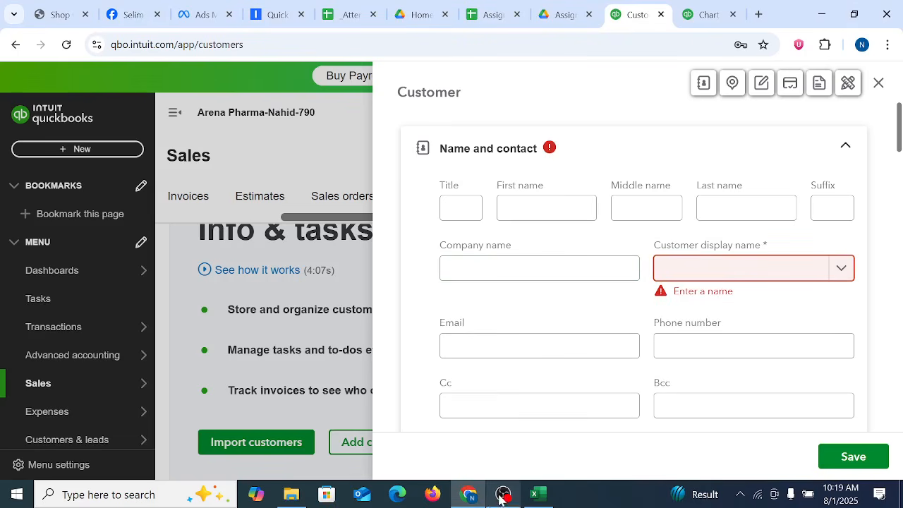
# Step: Copy the contact name from cell B51 of Customer List-USA into the Customer display name field in QuickBooks
pyautogui.click(538, 494)
pyautogui.click(204, 303)
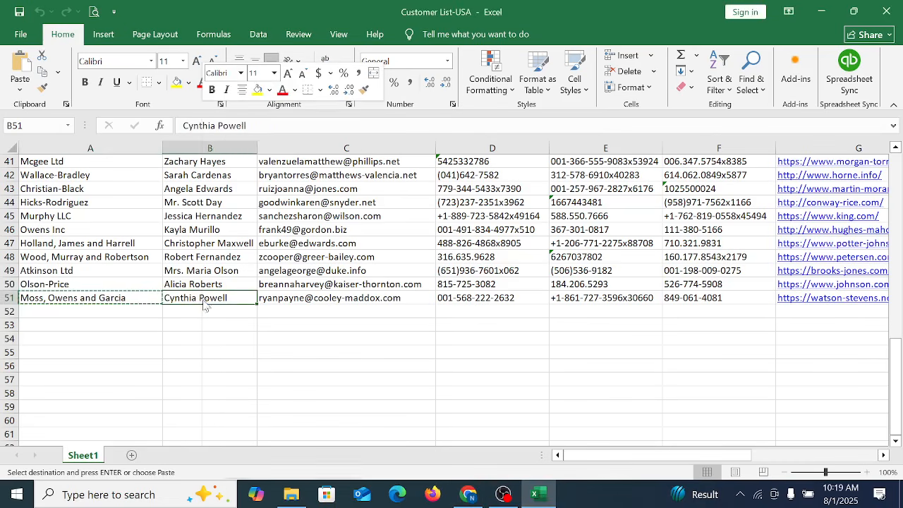
pyautogui.rightClick(205, 304)
pyautogui.click(237, 163)
pyautogui.scroll(13, 189, 242)
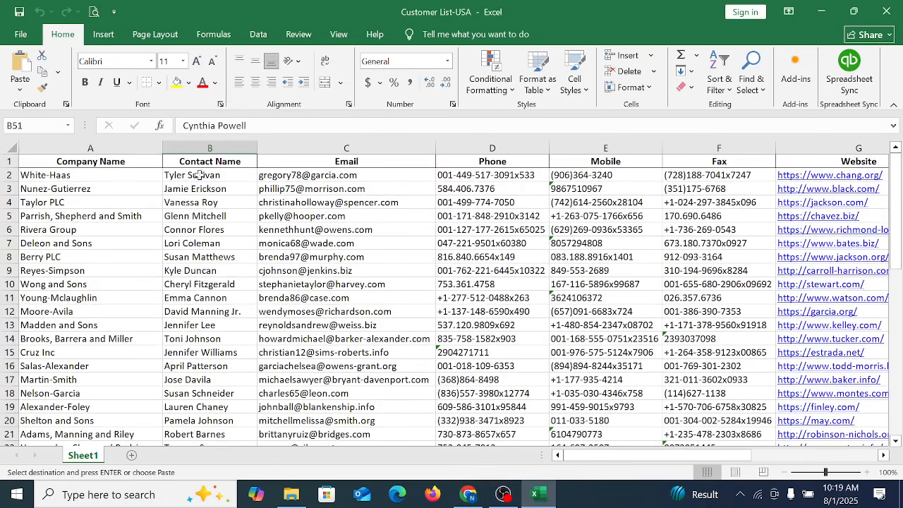
pyautogui.click(468, 494)
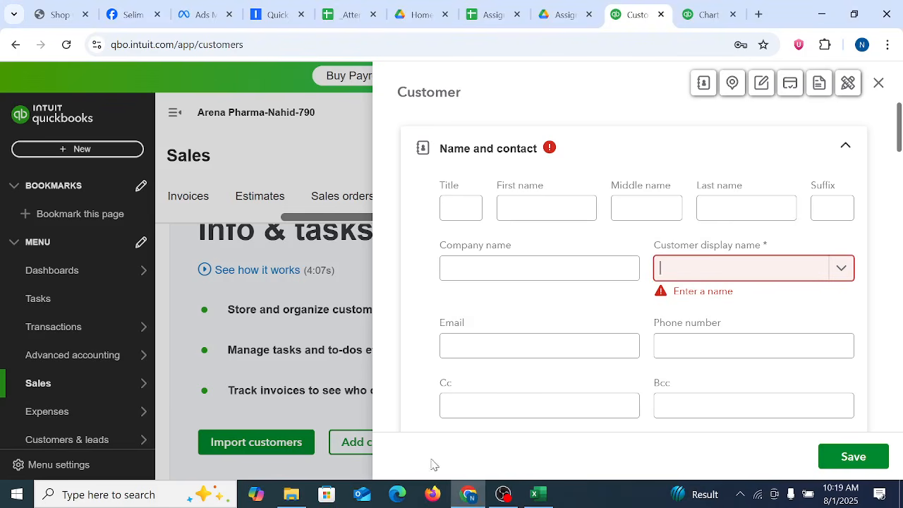
pyautogui.click(679, 278)
pyautogui.hotkey('ctrl', 'v')
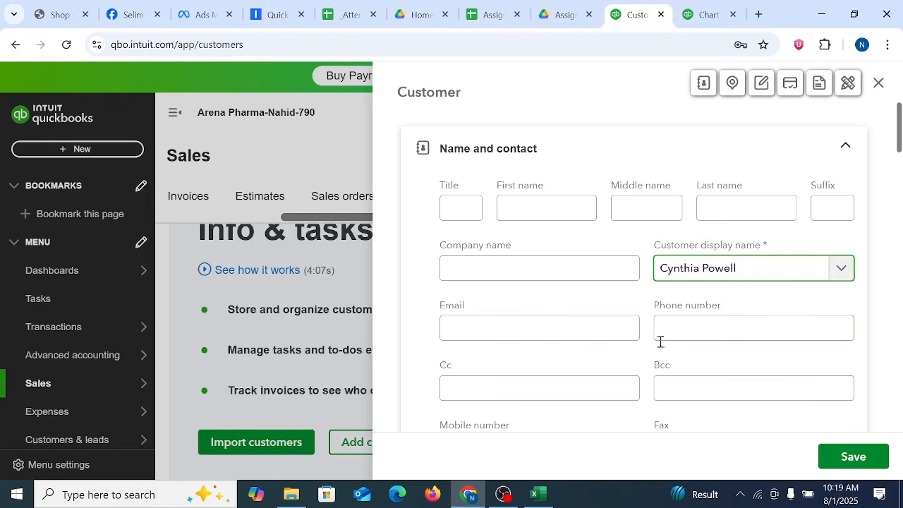
# Step: Switch to the Customer List-USA workbook in Excel and copy the same customer's opening balance from cell M51
pyautogui.moveTo(901, 127); pyautogui.dragTo(889, 378)
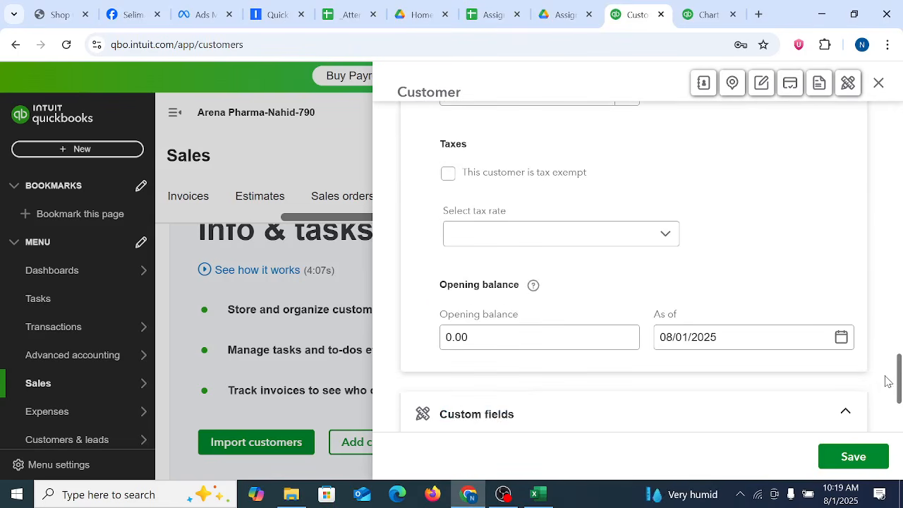
pyautogui.click(538, 496)
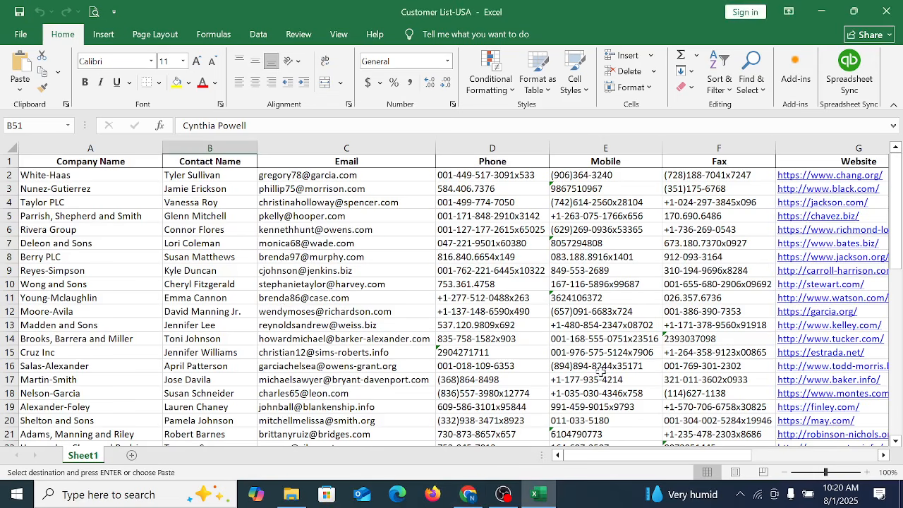
pyautogui.press('Return')
pyautogui.press('Right')
pyautogui.press('Right')
pyautogui.press('Right')
pyautogui.press('Right')
pyautogui.press('Right')
pyautogui.press('Right')
pyautogui.press('Right')
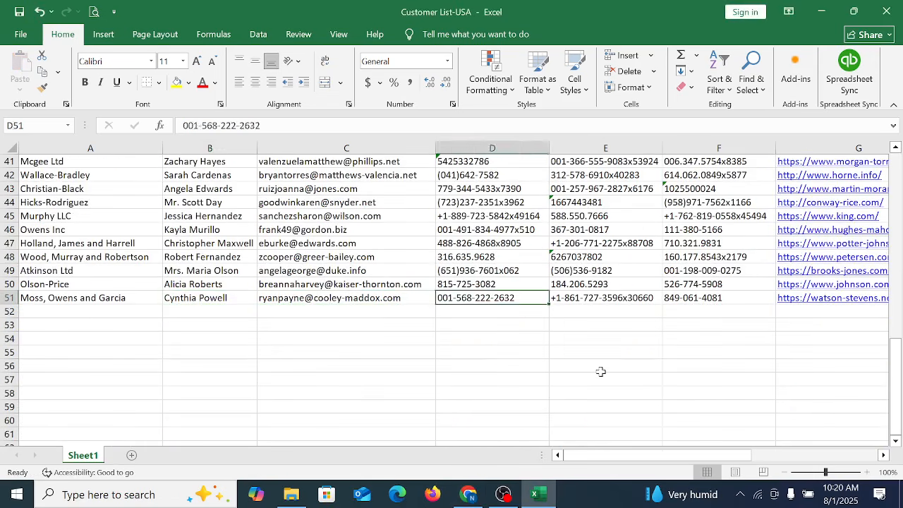
pyautogui.press('Right')
pyautogui.press('Right')
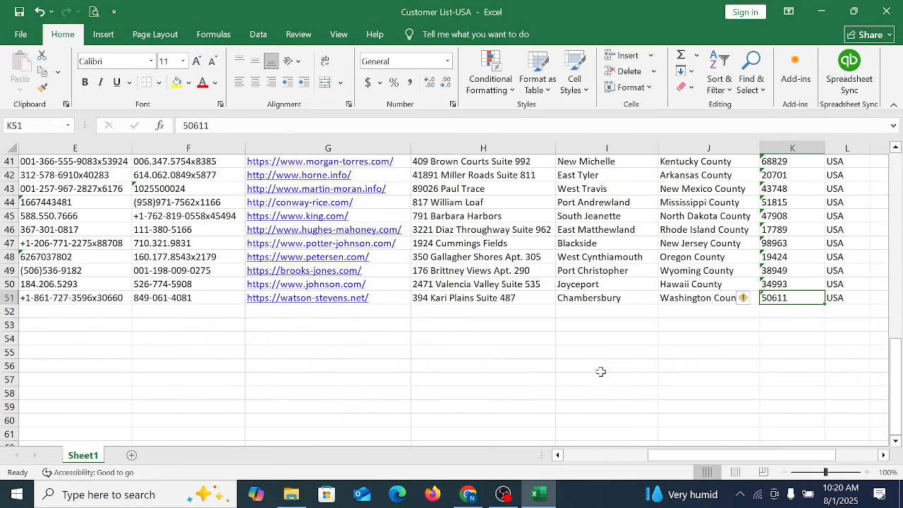
pyautogui.press('Right')
pyautogui.press('Right')
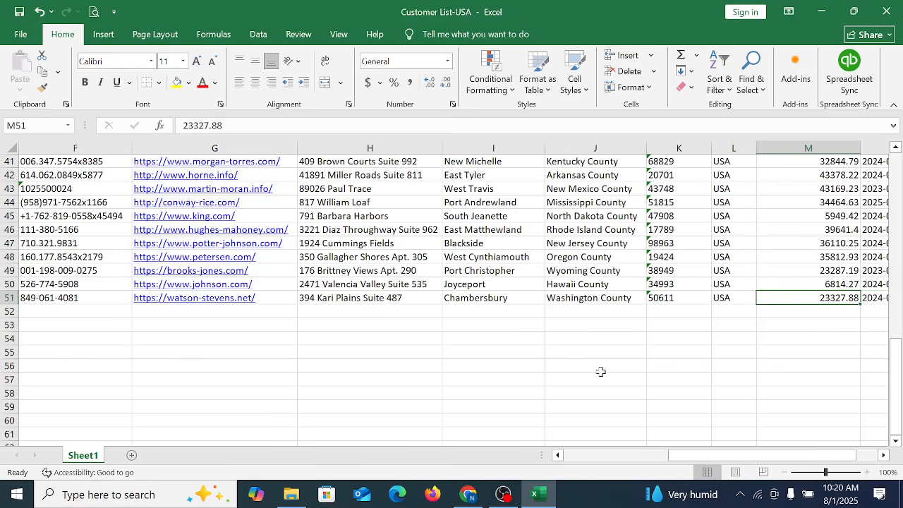
pyautogui.hotkey('ctrl', 'c')
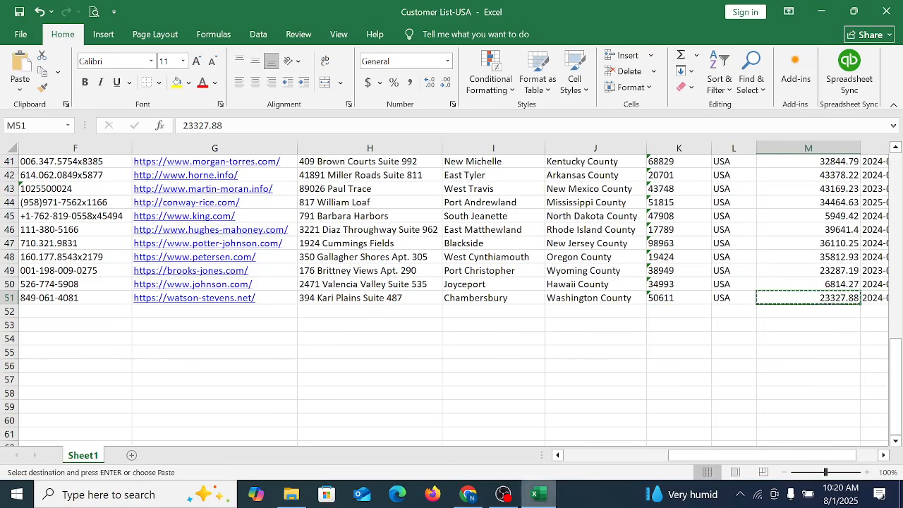
# Step: Return to the QuickBooks customer form in Chrome and set the opening balance to 23,327.88
pyautogui.click(468, 497)
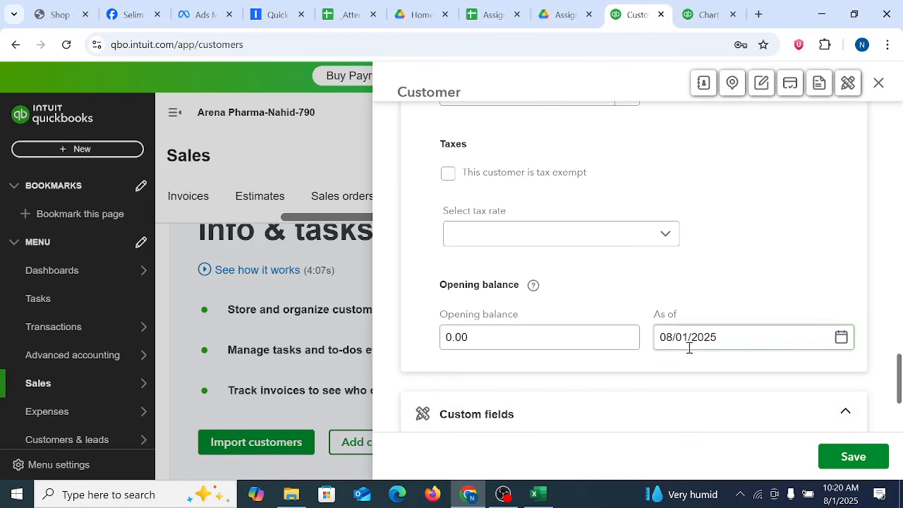
pyautogui.click(490, 343)
pyautogui.hotkey('ctrl', 'v')
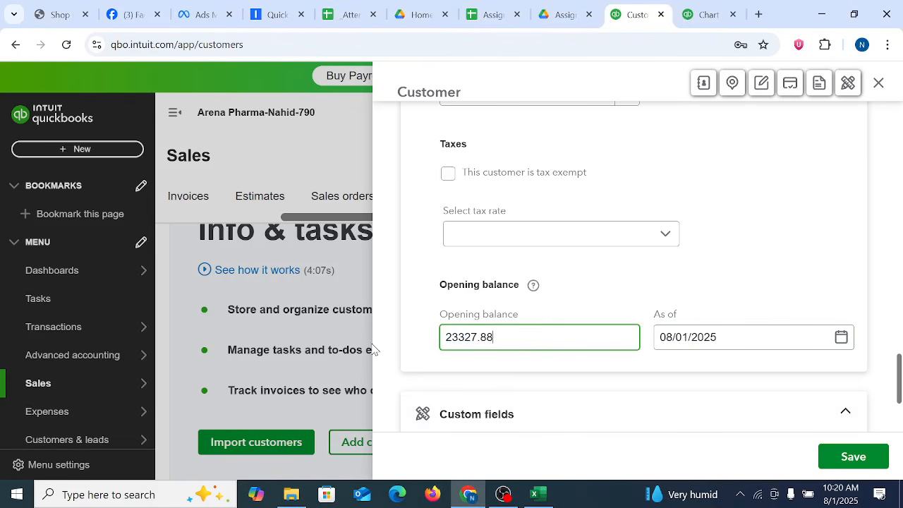
pyautogui.click(731, 279)
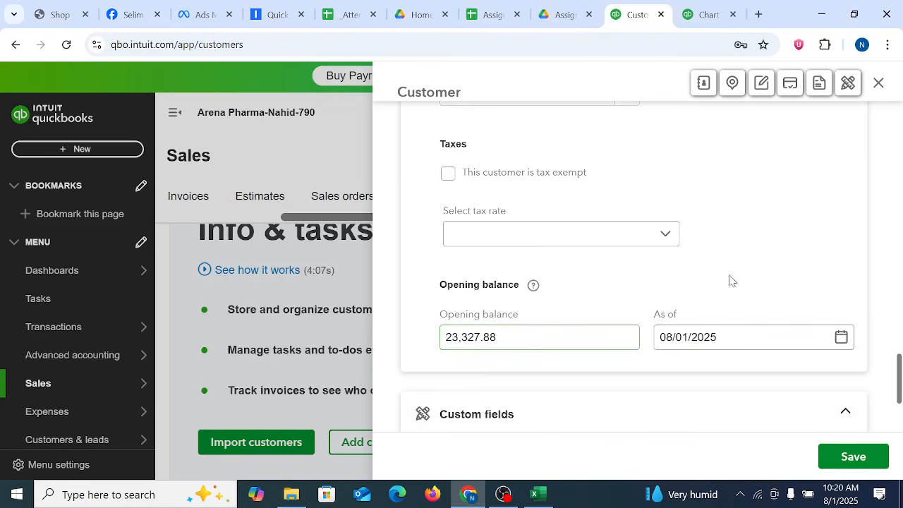
# Step: Check the opening balance date in cell N51 of Customer List-USA in Excel, and set the customer's As of date to 04/28/2024 in Chrome
pyautogui.click(536, 497)
pyautogui.press('Right')
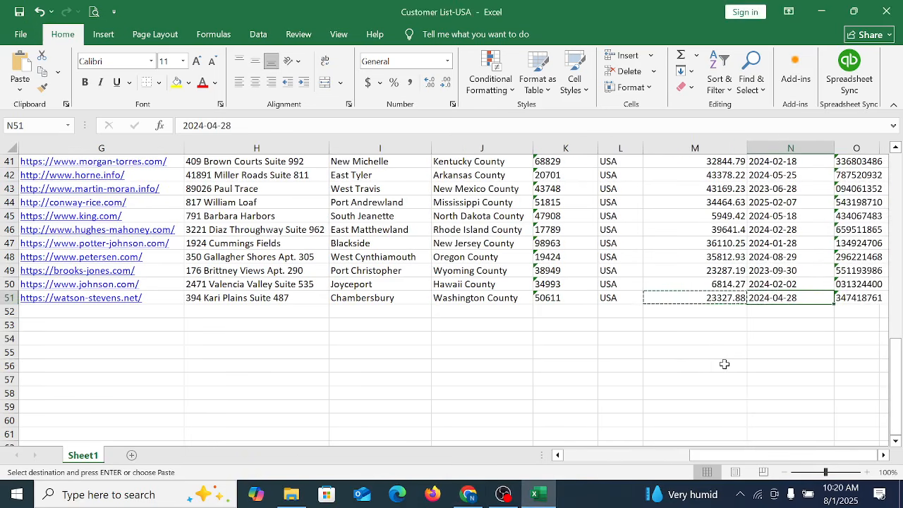
pyautogui.click(468, 494)
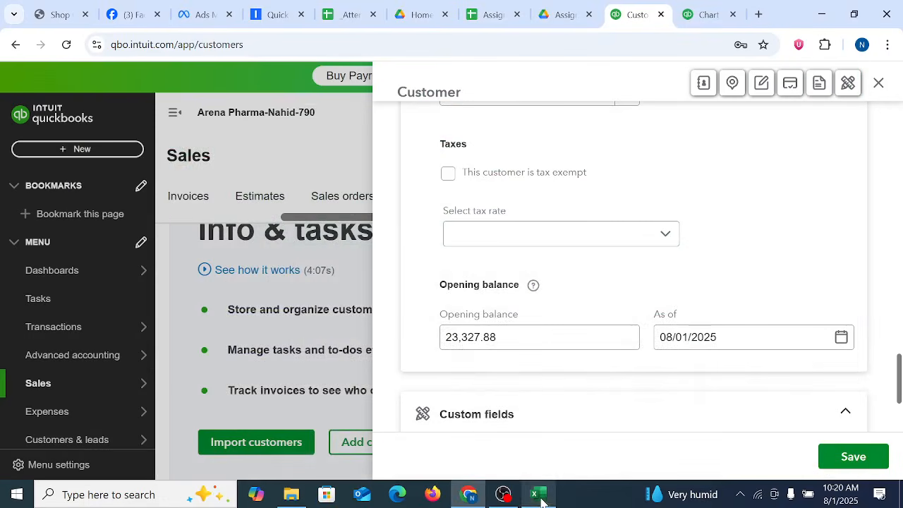
pyautogui.click(840, 340)
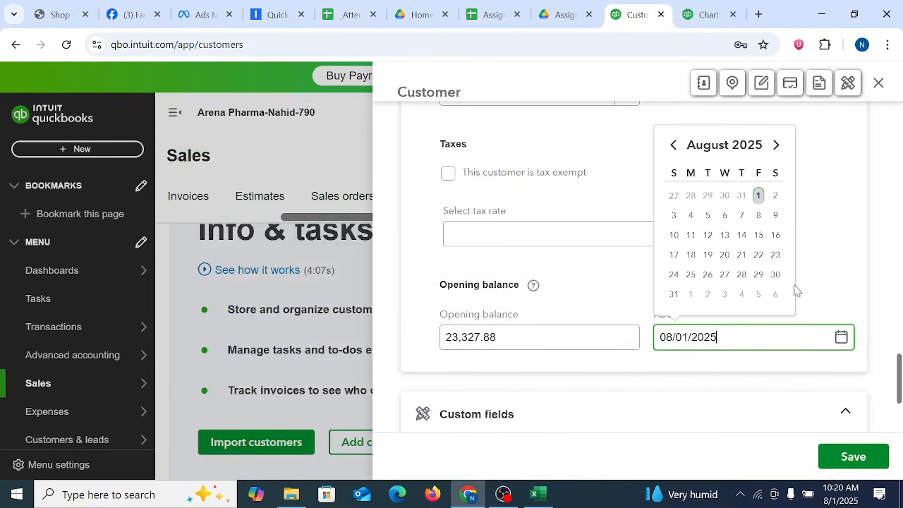
pyautogui.click(672, 145)
pyautogui.click(672, 145)
pyautogui.click(672, 145)
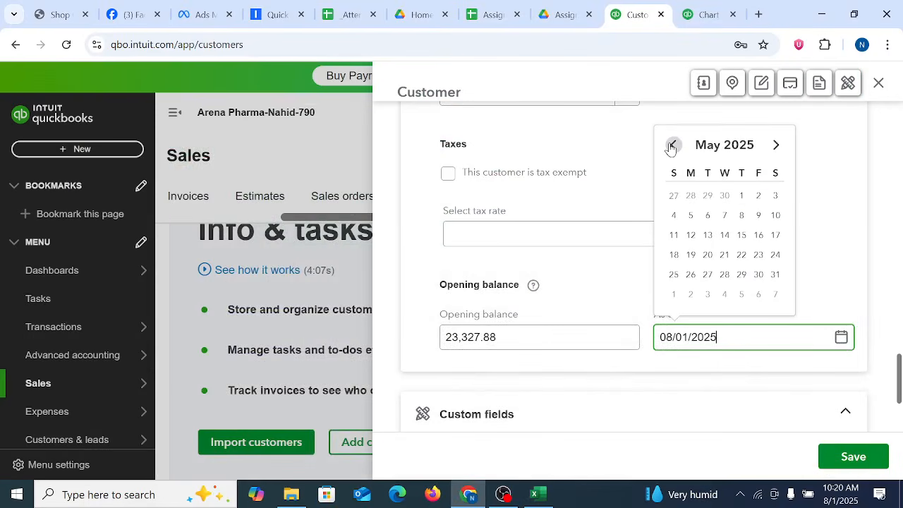
pyautogui.click(672, 145)
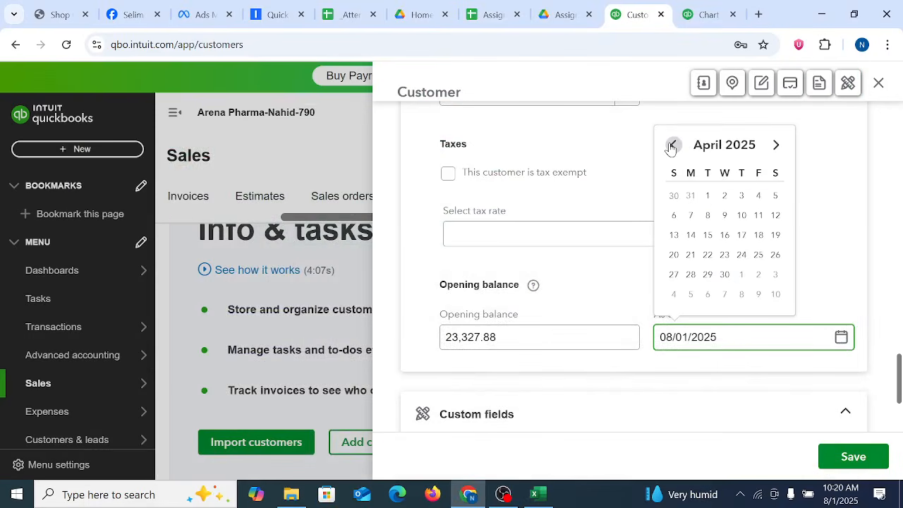
pyautogui.click(691, 274)
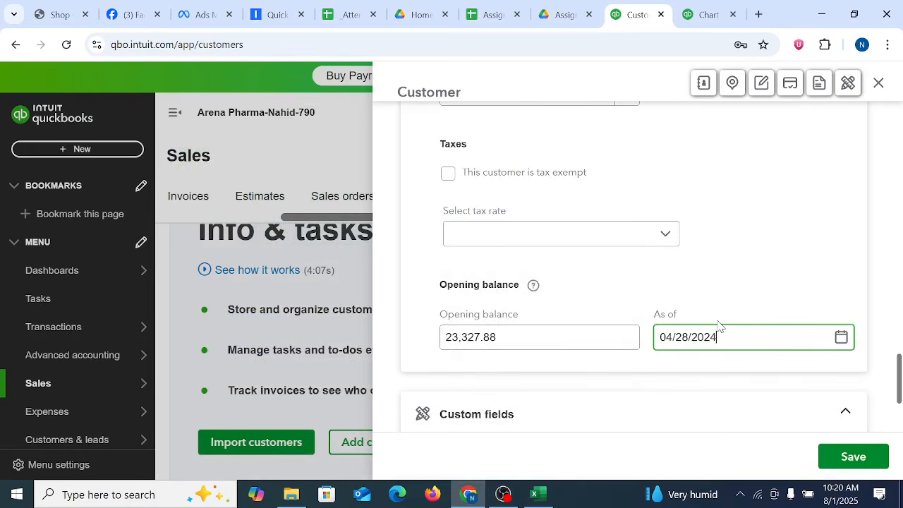
pyautogui.scroll(15, 625, 329)
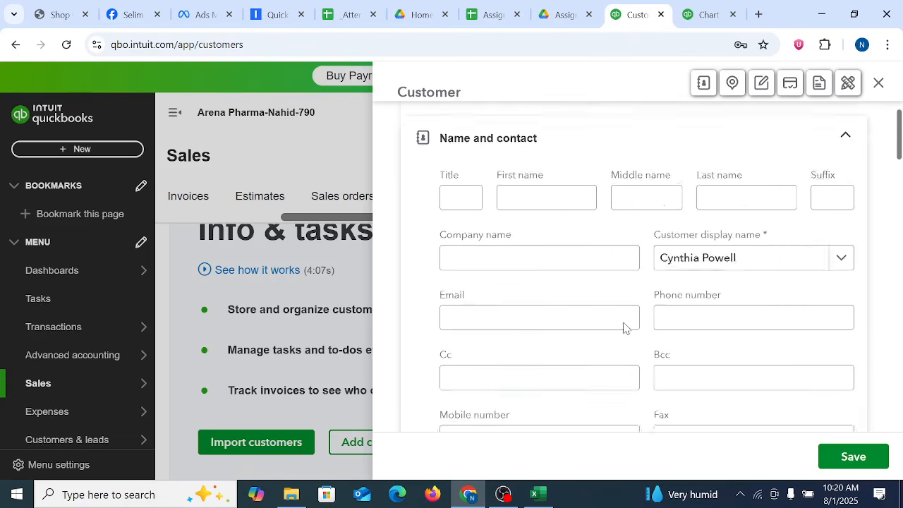
# Step: Open the Balance Sheet from the standard reports in the chart of accounts browser tab, dismissing the cash flow insights banner
pyautogui.click(702, 12)
pyautogui.scroll(-5, 75, 339)
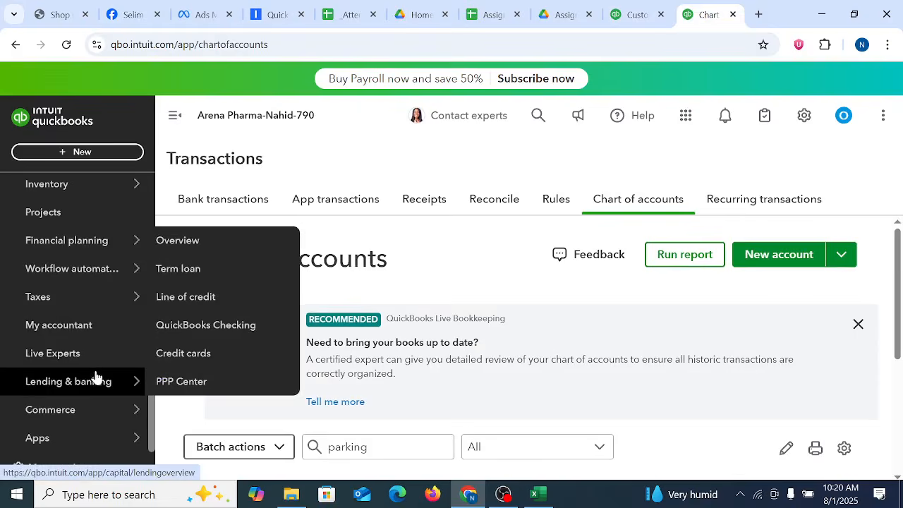
pyautogui.moveTo(62, 299)
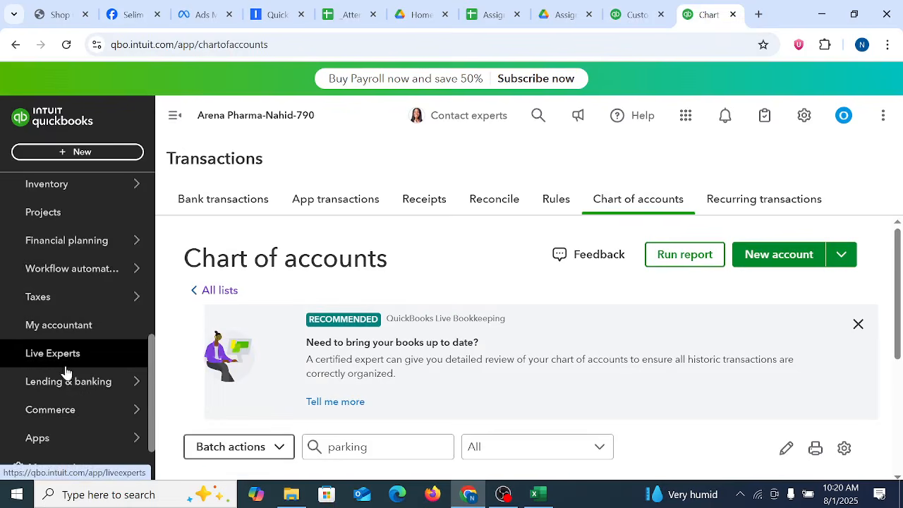
pyautogui.scroll(3, 150, 424)
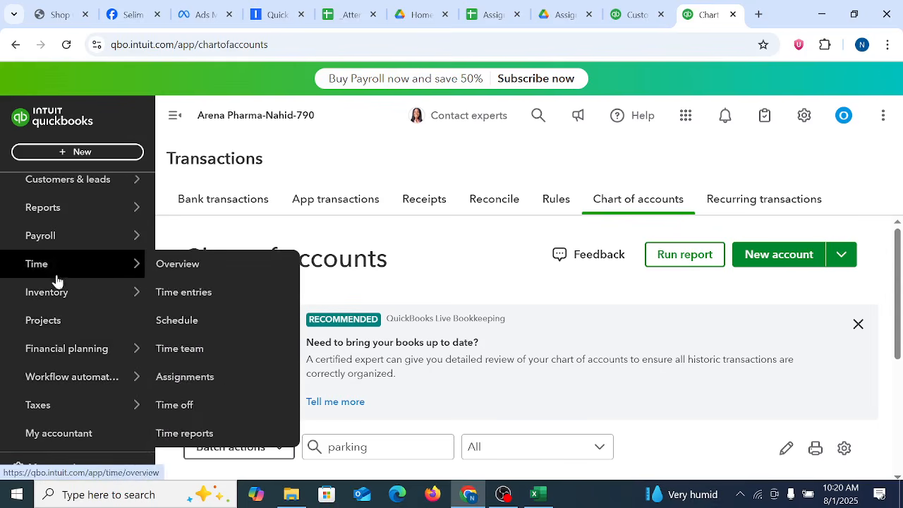
pyautogui.click(51, 208)
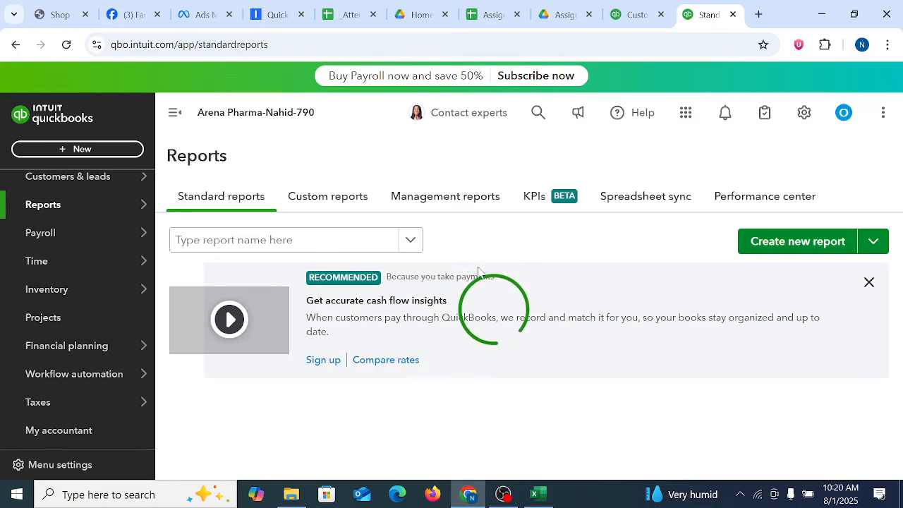
pyautogui.click(869, 282)
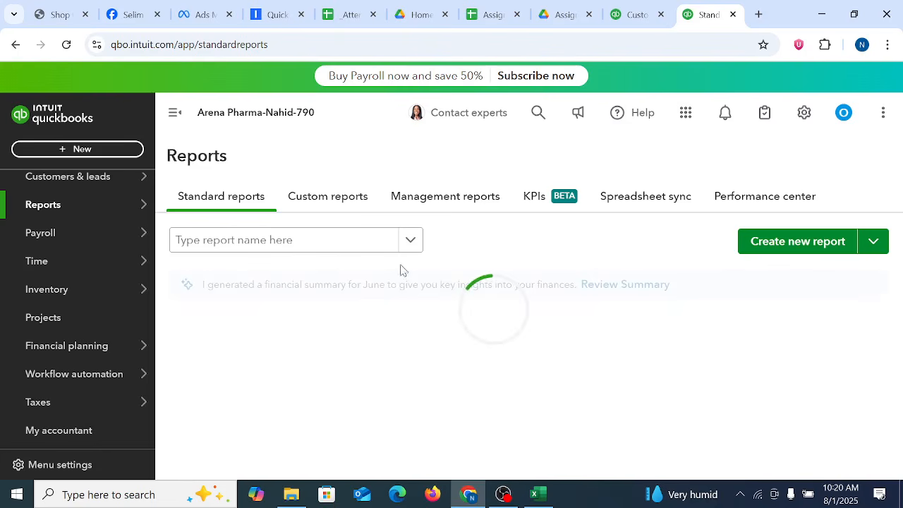
pyautogui.click(216, 384)
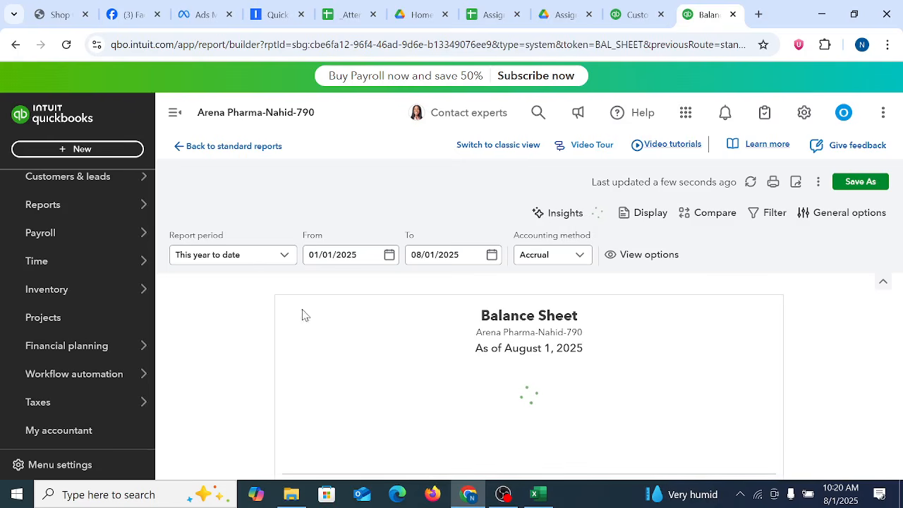
# Step: Set the Balance Sheet's report period to All Dates and look through its account balances
pyautogui.click(279, 261)
pyautogui.scroll(5, 246, 323)
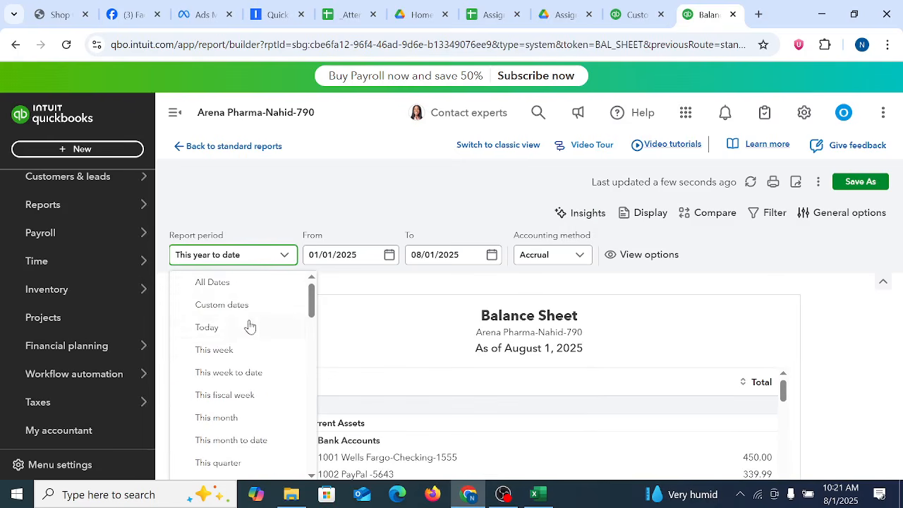
pyautogui.click(228, 284)
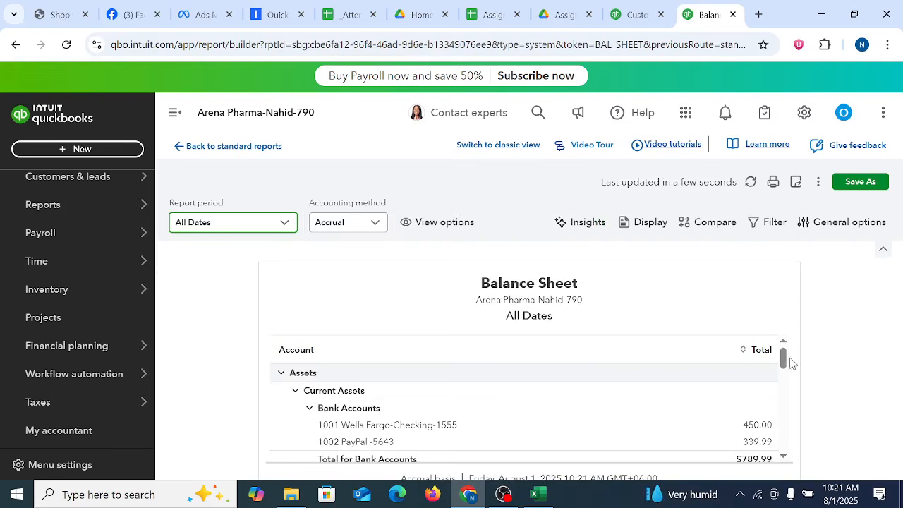
pyautogui.moveTo(784, 357)
pyautogui.mouseDown()
pyautogui.moveTo(797, 421)
pyautogui.moveTo(774, 351)
pyautogui.mouseUp()
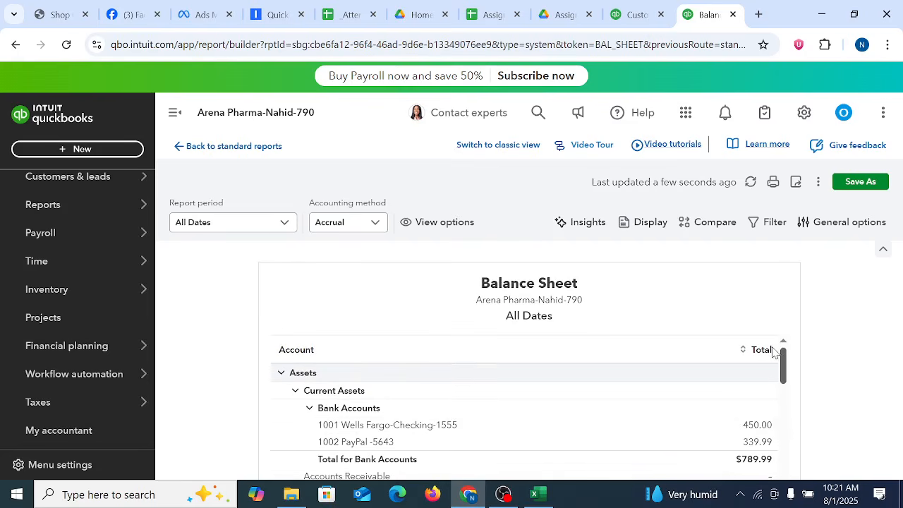
# Step: Return to the customer form in the other browser tab and save the new customer
pyautogui.click(639, 14)
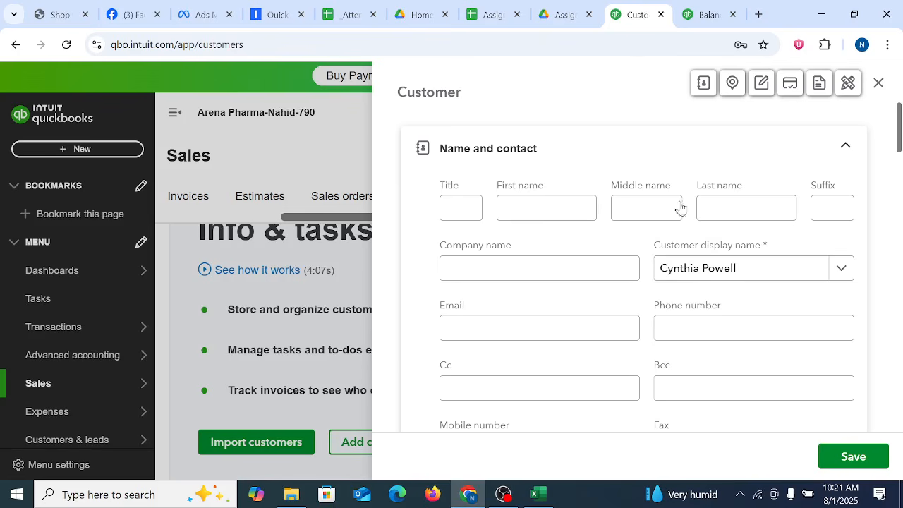
pyautogui.click(850, 463)
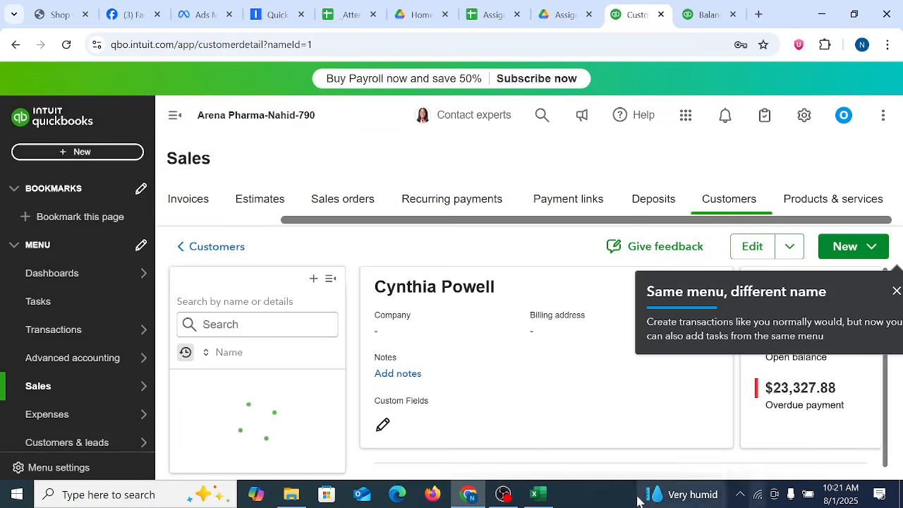
# Step: Reload the Balance Sheet in its browser tab and examine accounts receivable, total assets, liabilities and equity
pyautogui.click(709, 15)
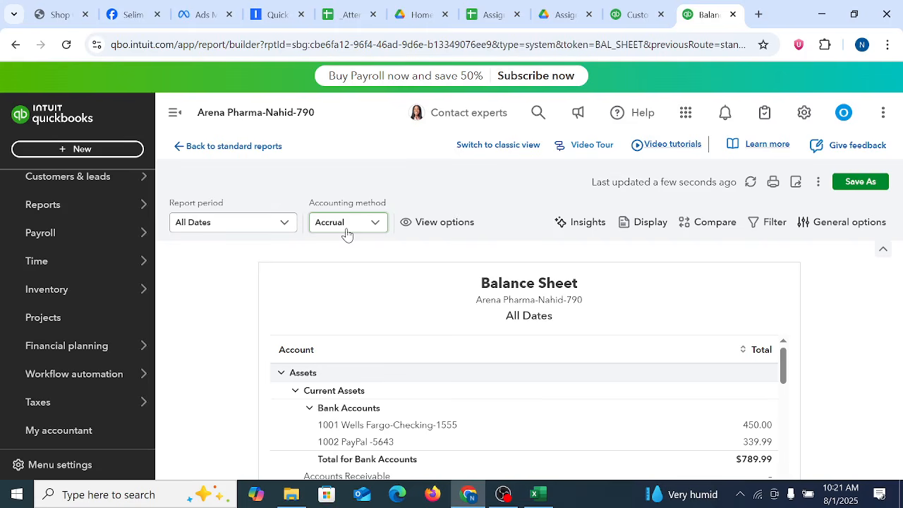
pyautogui.click(367, 232)
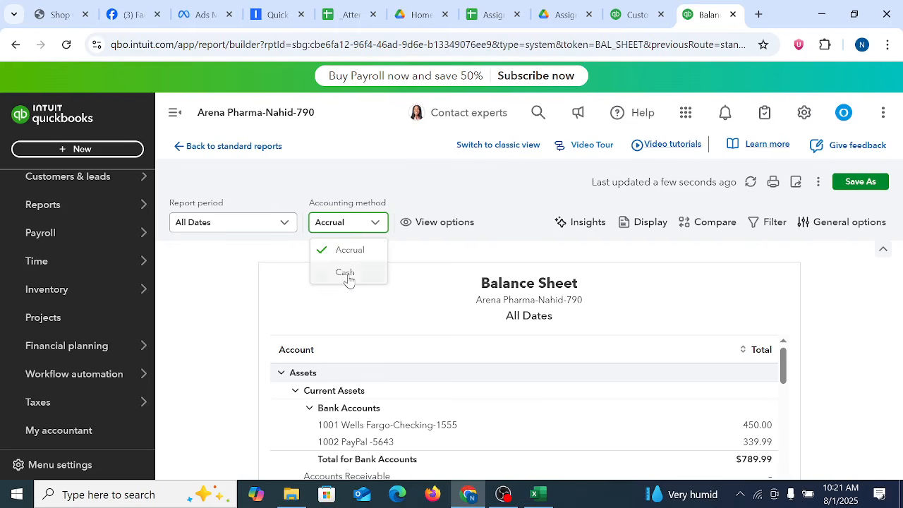
pyautogui.click(855, 279)
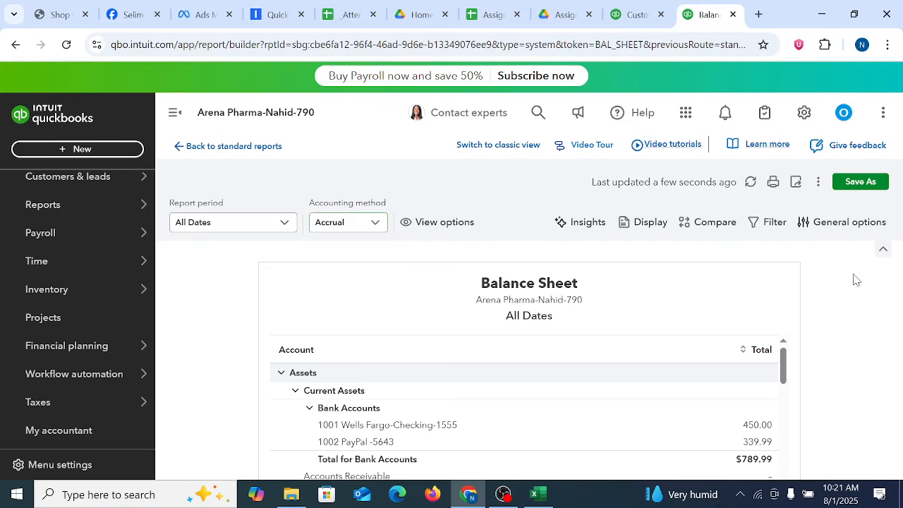
pyautogui.click(66, 45)
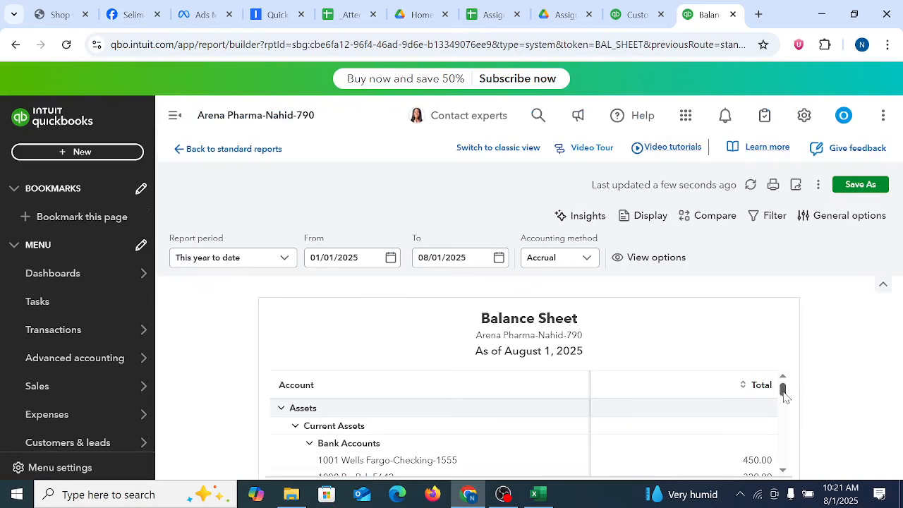
pyautogui.scroll(-5, 784, 397)
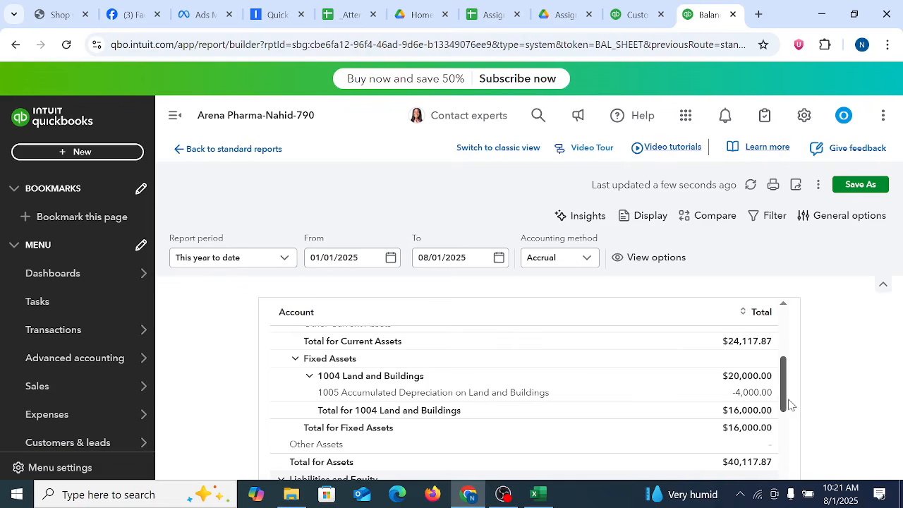
pyautogui.moveTo(789, 405); pyautogui.dragTo(796, 381)
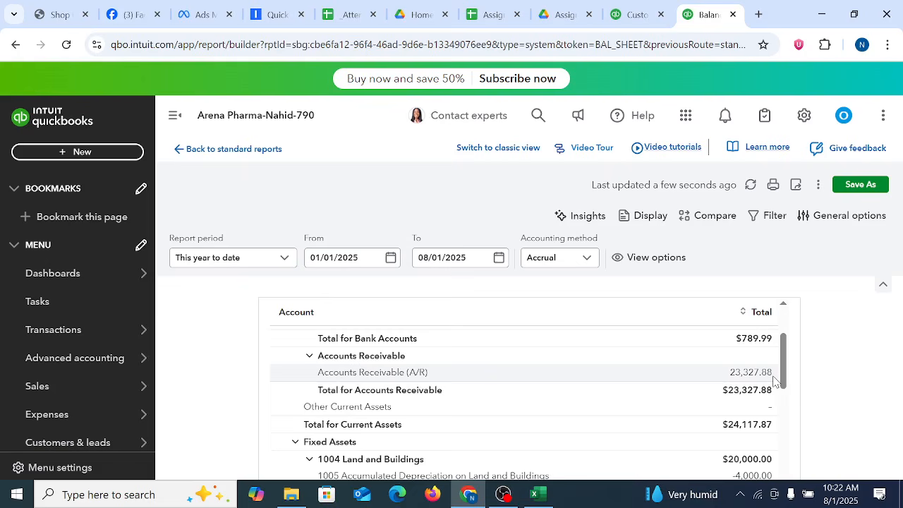
pyautogui.scroll(-3, 790, 367)
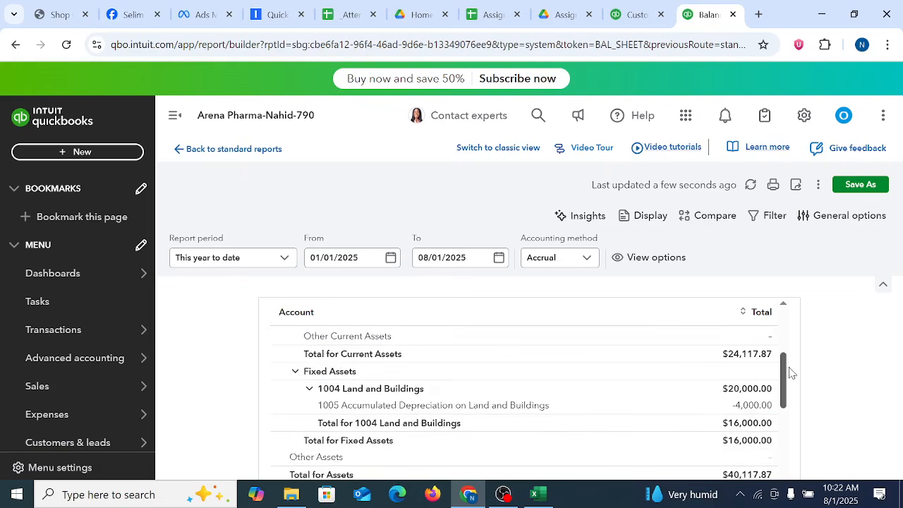
pyautogui.scroll(10, 793, 402)
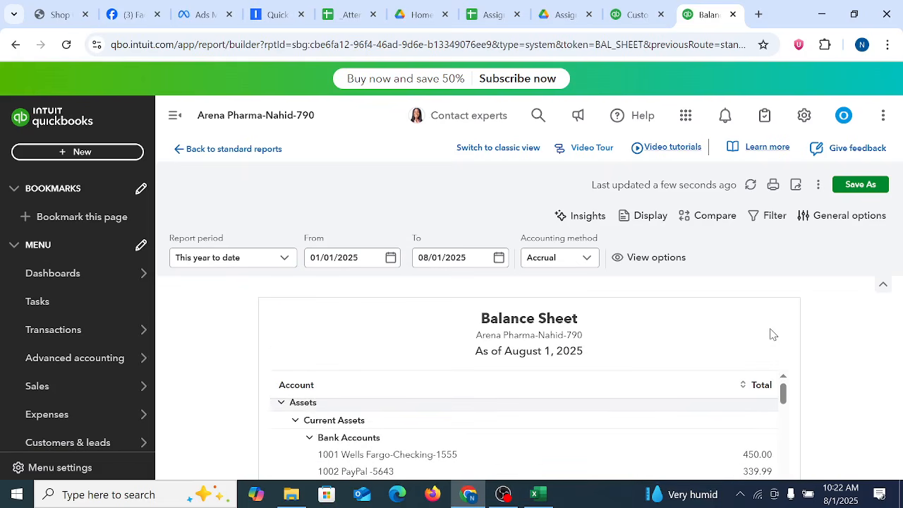
pyautogui.scroll(-10, 656, 402)
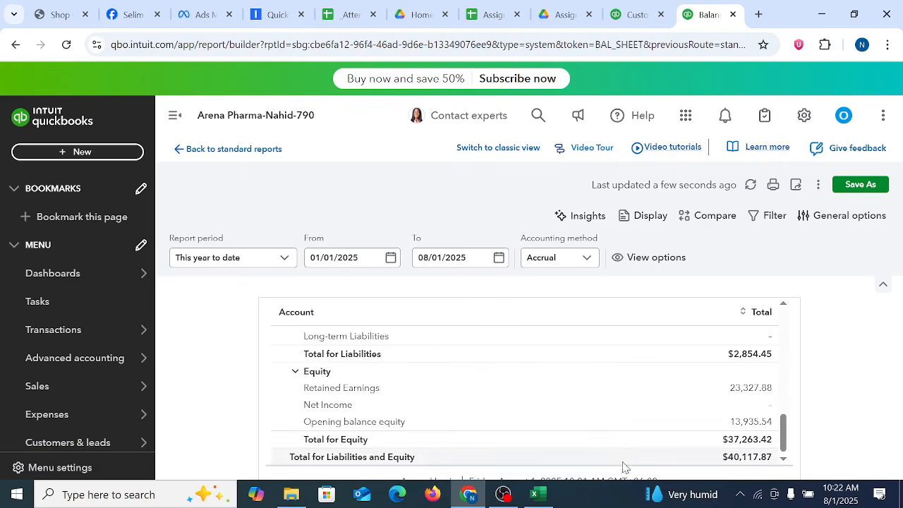
pyautogui.scroll(10, 551, 415)
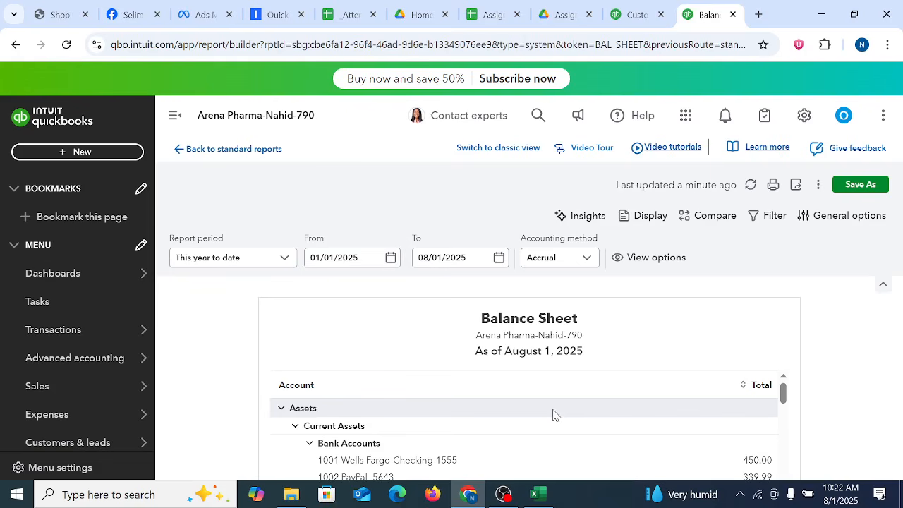
# Step: Switch to Customer List-USA in Excel and change the date in cell N2 to 12/31/2024
pyautogui.click(537, 494)
pyautogui.scroll(8, 667, 361)
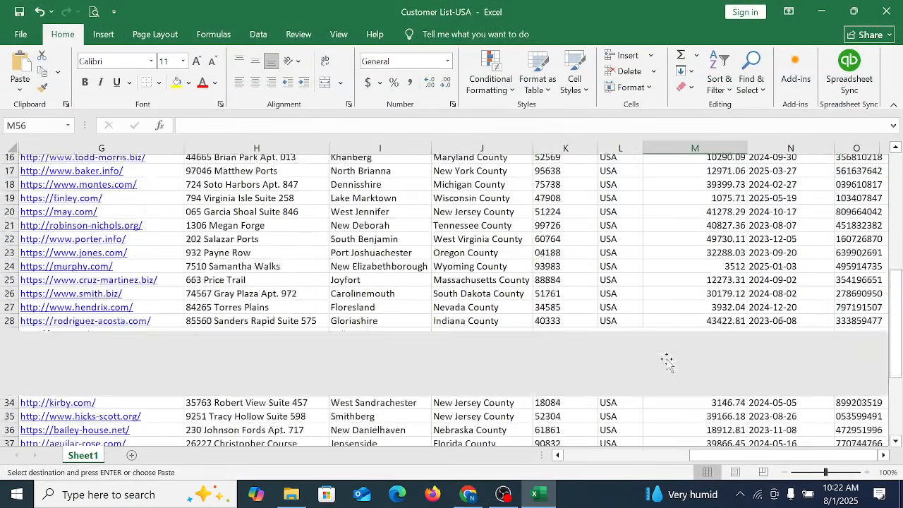
pyautogui.scroll(5, 667, 361)
pyautogui.click(771, 178)
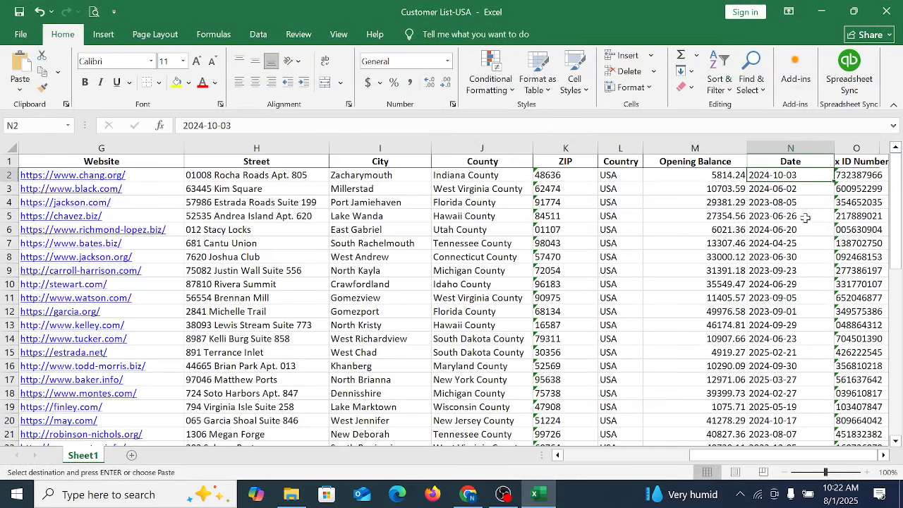
pyautogui.click(315, 125)
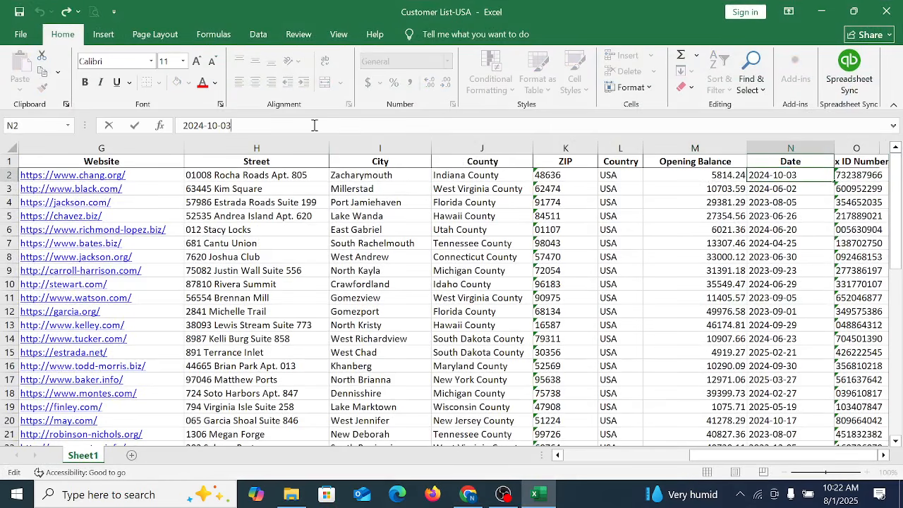
pyautogui.press('BackSpace')
pyautogui.press('BackSpace')
pyautogui.click(638, 273)
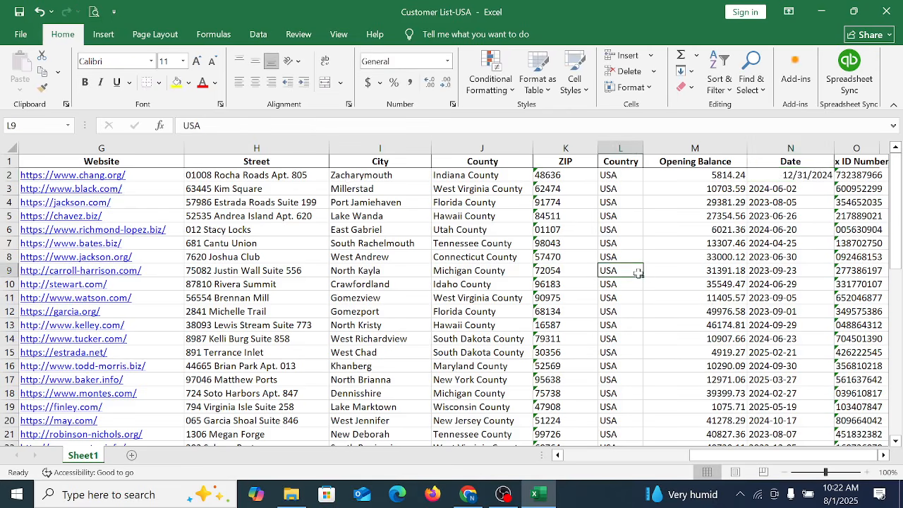
# Step: Fill the date from cell N2 down the Date column through cell N50
pyautogui.click(808, 188)
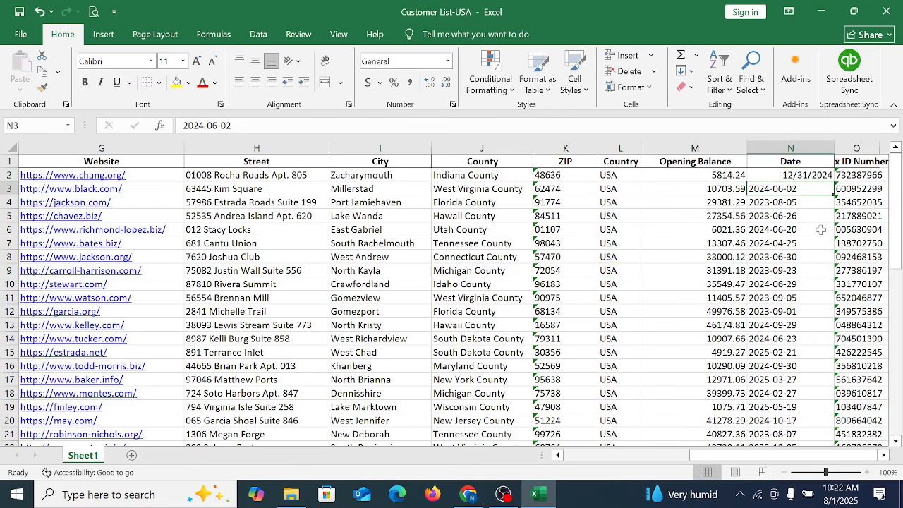
pyautogui.moveTo(818, 177); pyautogui.dragTo(792, 381)
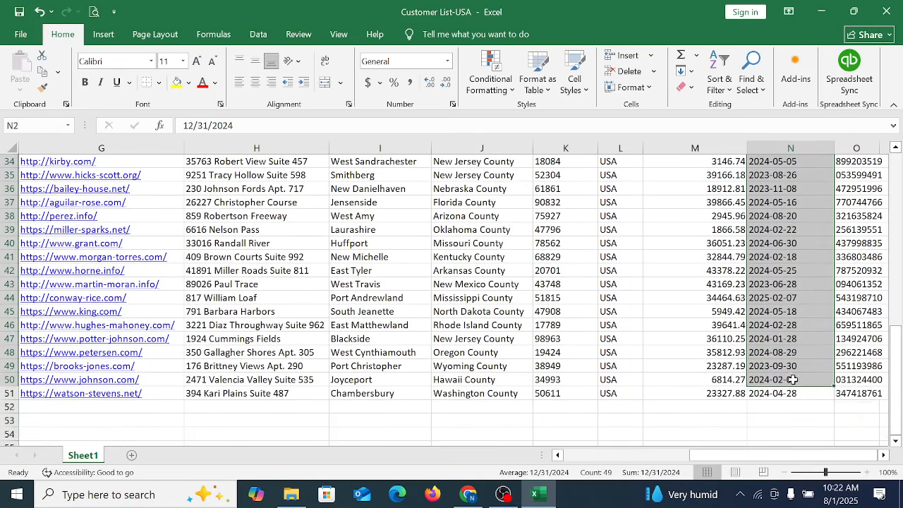
pyautogui.hotkey('ctrl', 'd')
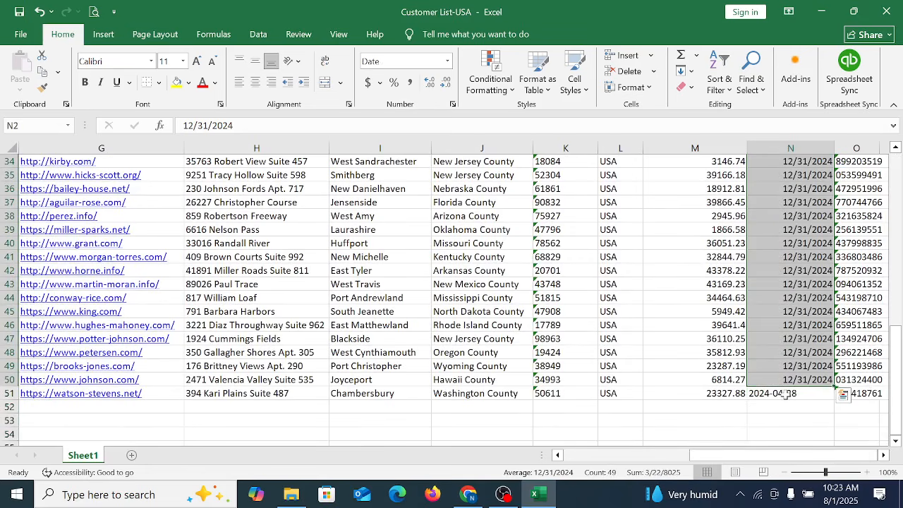
# Step: Fill the date from cell N50 down into cell N51, the last customer row
pyautogui.click(785, 394)
pyautogui.moveTo(803, 379); pyautogui.dragTo(805, 390)
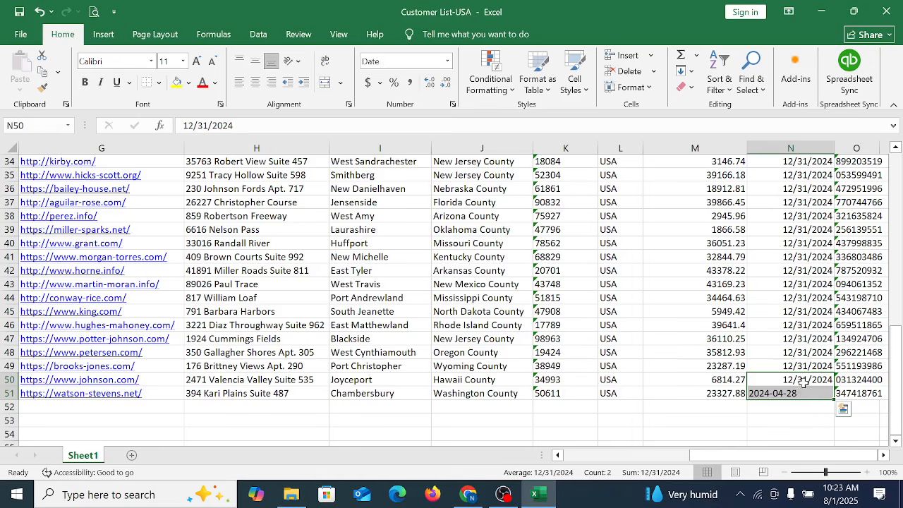
pyautogui.hotkey('ctrl', 'd')
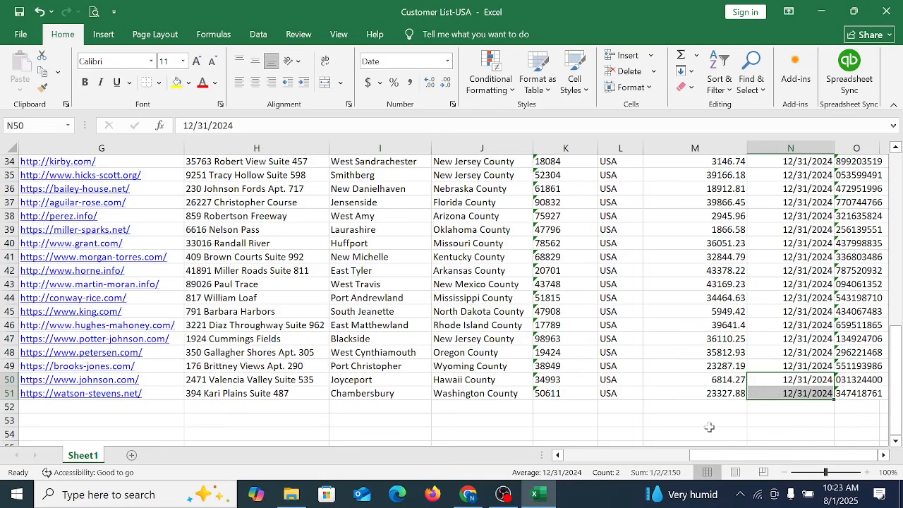
pyautogui.click(709, 432)
# Step: Check the filled dates in the Date column of Customer List-USA
pyautogui.scroll(11, 820, 353)
pyautogui.scroll(1, 821, 353)
pyautogui.click(791, 178)
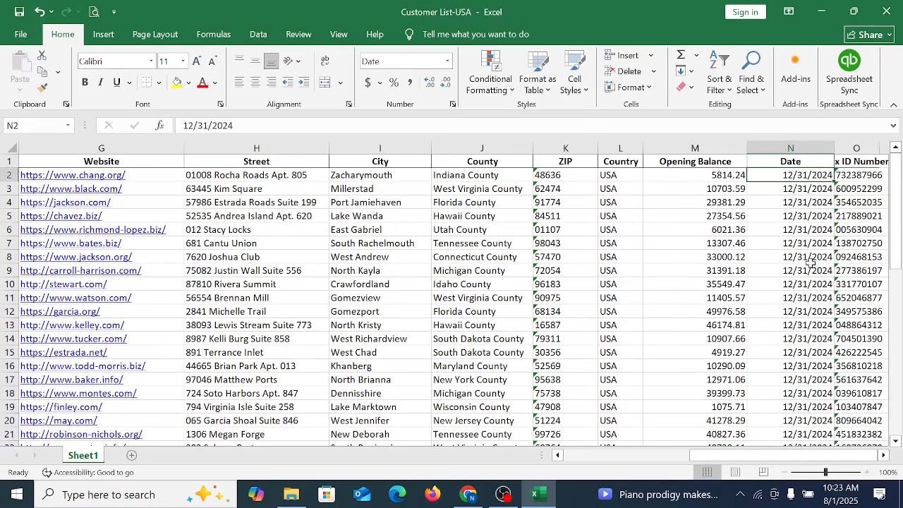
pyautogui.click(812, 229)
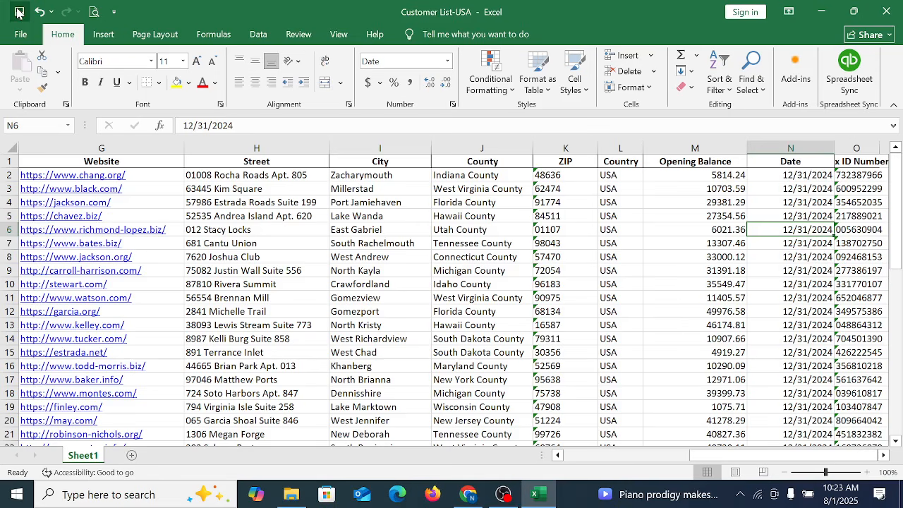
pyautogui.click(778, 193)
pyautogui.click(790, 230)
pyautogui.click(804, 203)
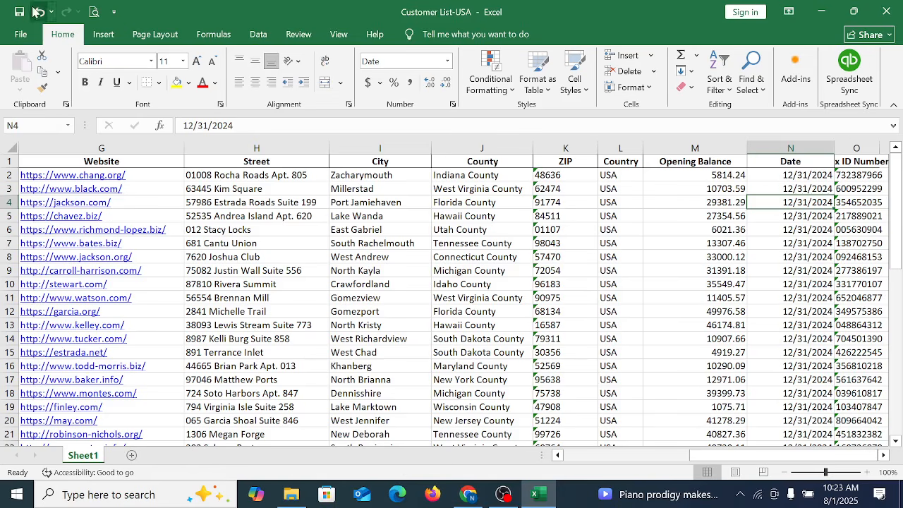
pyautogui.scroll(-20, 602, 286)
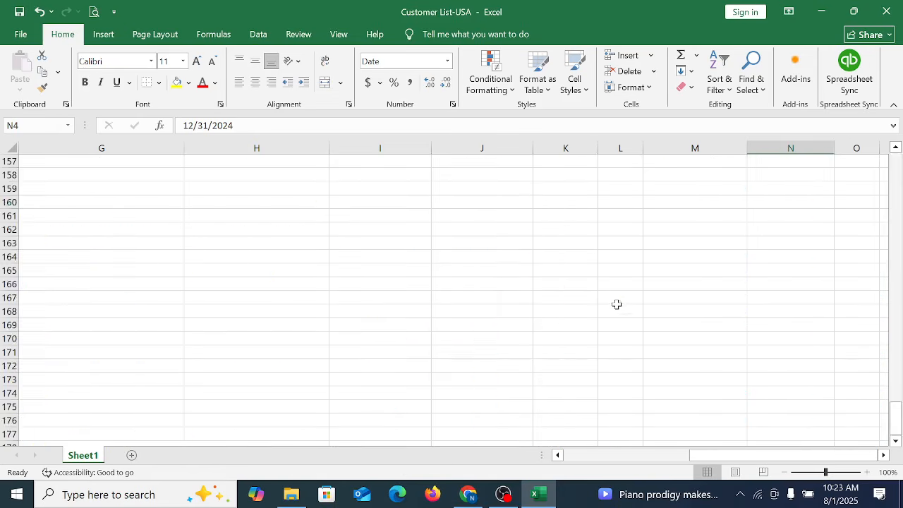
pyautogui.scroll(20, 616, 304)
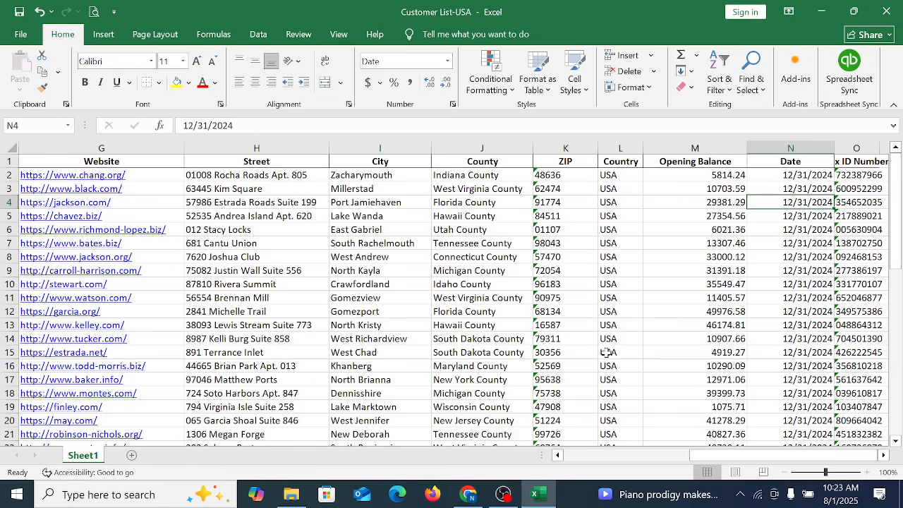
# Step: Switch to the QuickBooks customer tab in Chrome, dismiss the transaction details tour and collapse the customer side list
pyautogui.click(467, 494)
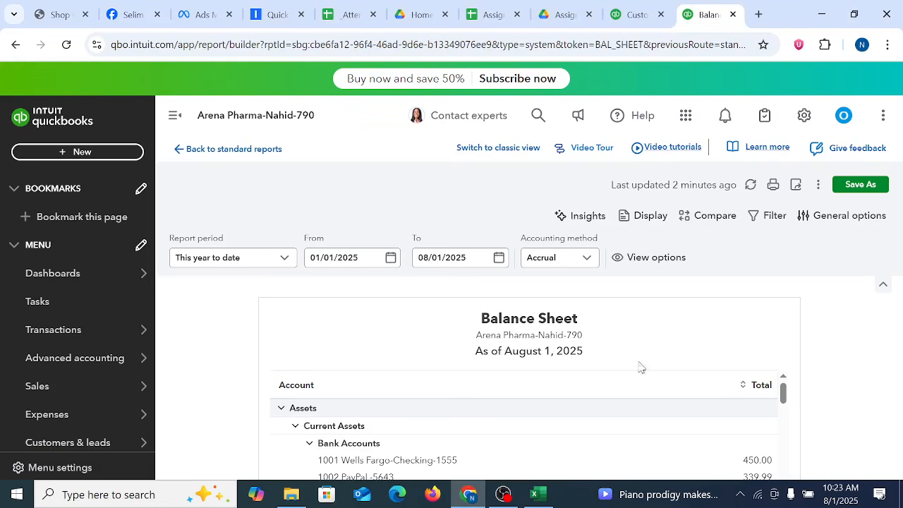
pyautogui.click(635, 14)
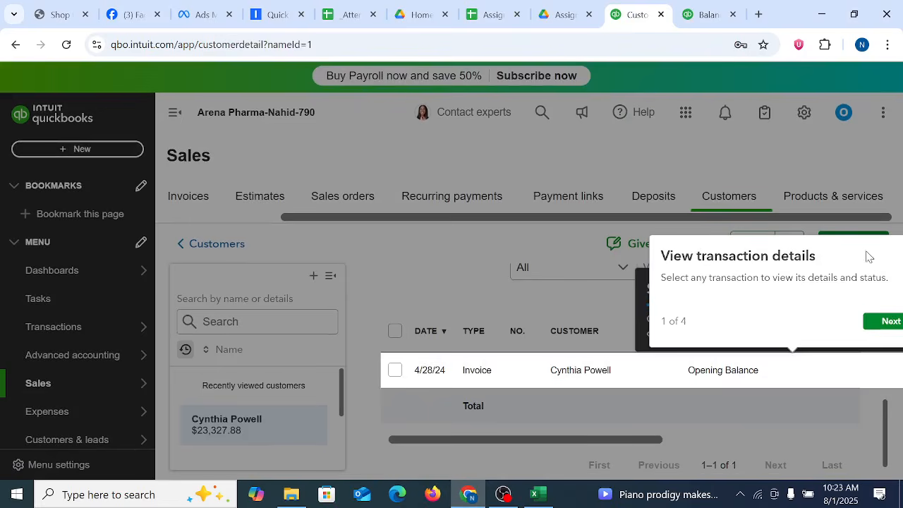
pyautogui.click(893, 257)
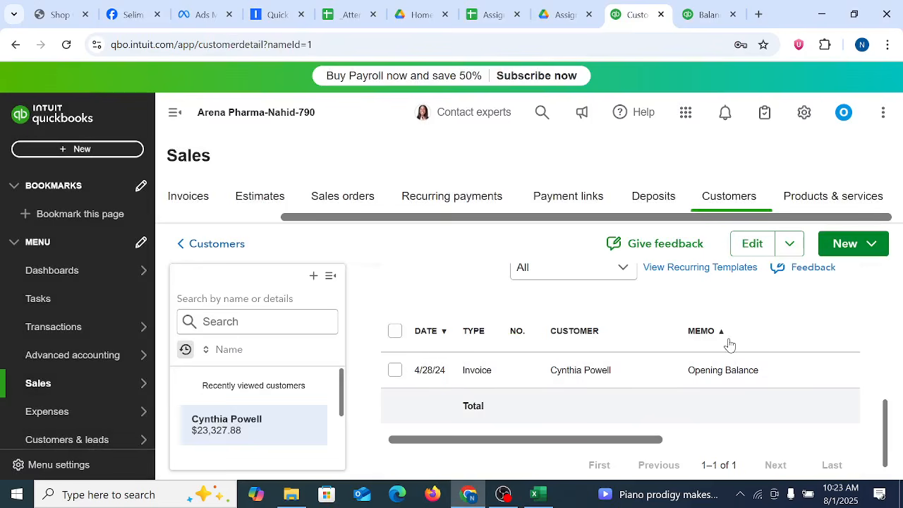
pyautogui.click(331, 277)
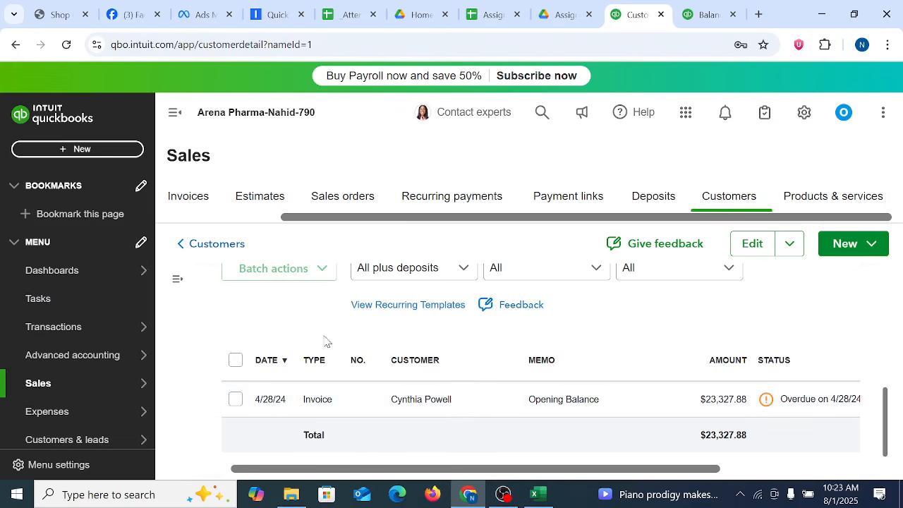
# Step: Go back to the Customers list and open the listed customer's record for editing
pyautogui.click(695, 201)
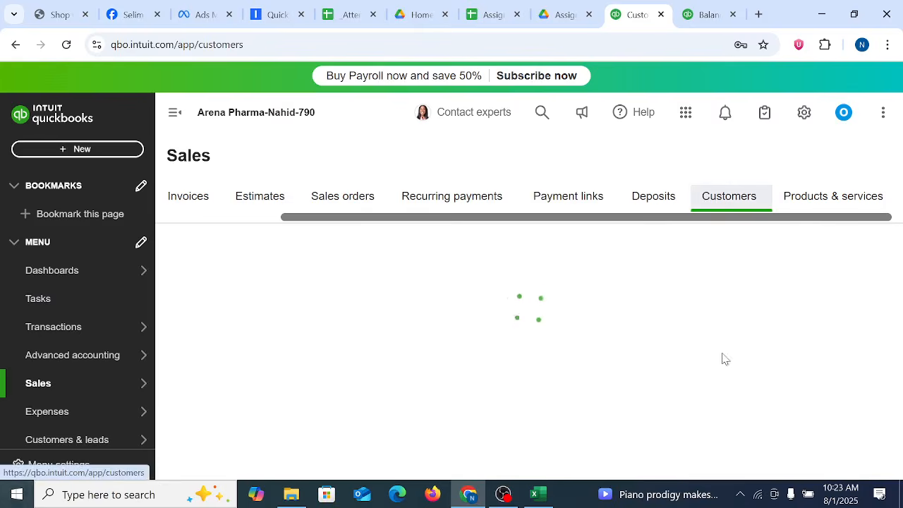
pyautogui.scroll(-4, 630, 407)
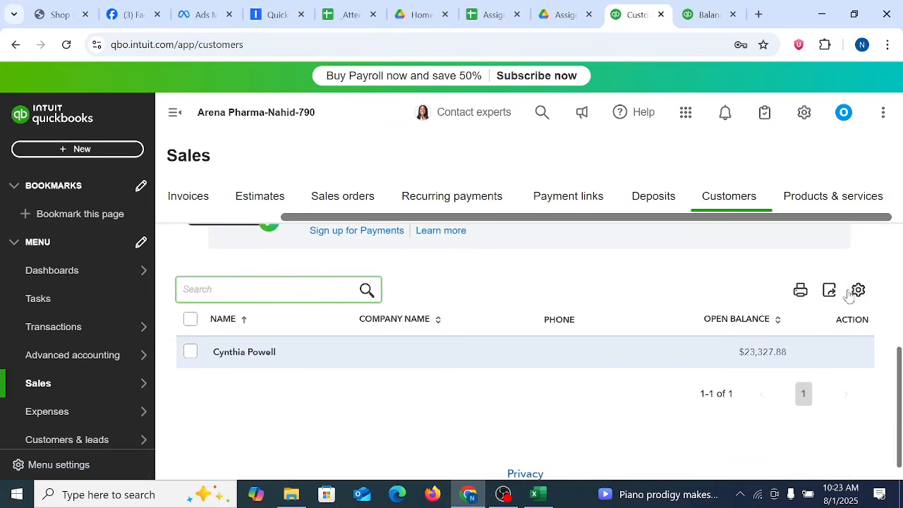
pyautogui.click(400, 353)
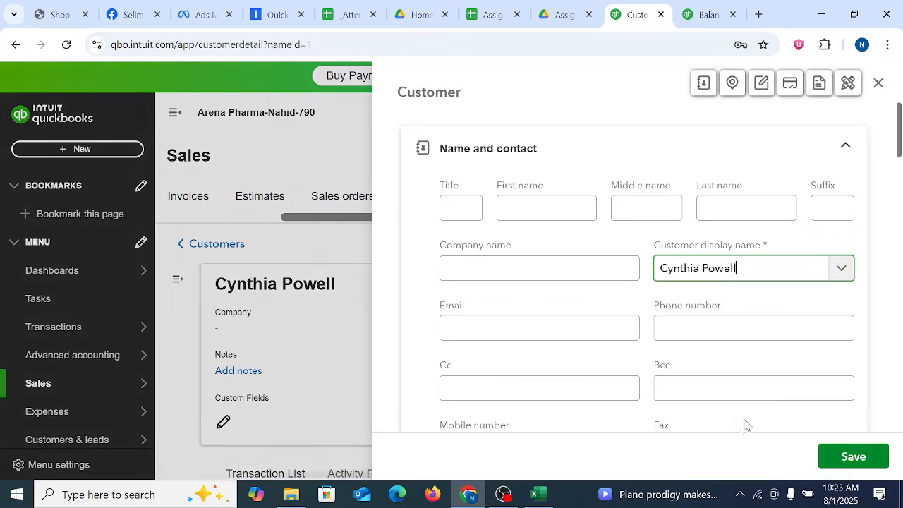
# Step: Switch to Customer List-USA in Excel and copy the last customer's email address from cell C51
pyautogui.click(537, 494)
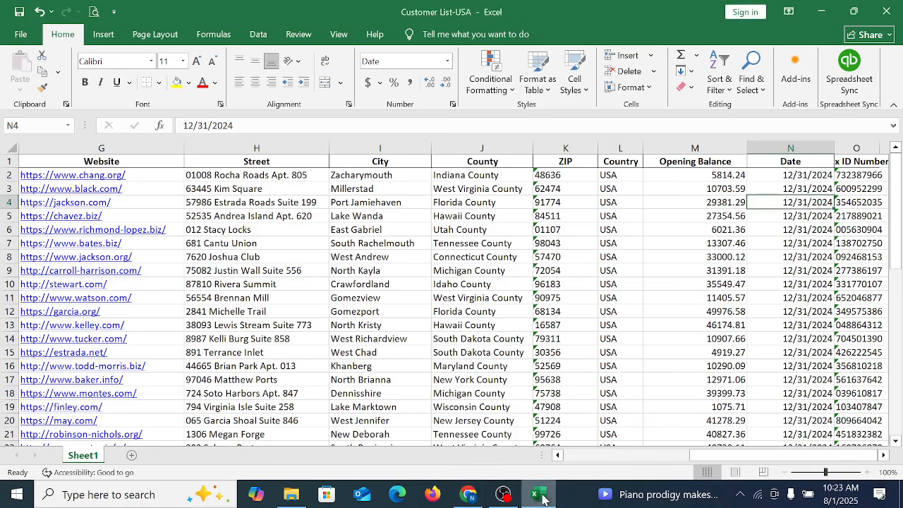
pyautogui.click(256, 419)
pyautogui.press('Down')
pyautogui.press('Down')
pyautogui.press('Down')
pyautogui.press('Down')
pyautogui.press('Down')
pyautogui.press('Down')
pyautogui.press('Down')
pyautogui.press('Down')
pyautogui.press('Down')
pyautogui.press('Down')
pyautogui.press('Down')
pyautogui.press('Down')
pyautogui.press('Down')
pyautogui.press('Down')
pyautogui.press('Down')
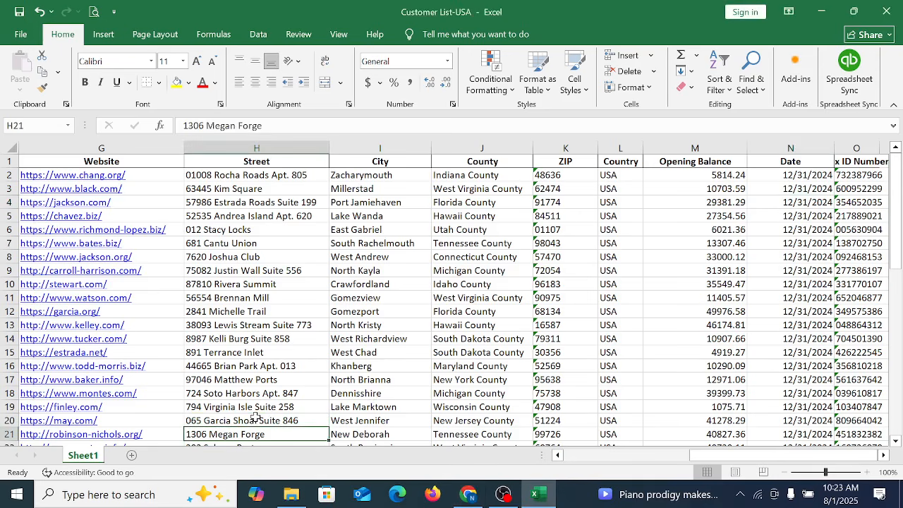
pyautogui.press('Down')
pyautogui.press('Down')
pyautogui.press('Down')
pyautogui.press('Down')
pyautogui.press('Down')
pyautogui.press('Down')
pyautogui.press('Down')
pyautogui.press('Down')
pyautogui.press('Down')
pyautogui.press('Down')
pyautogui.press('Down')
pyautogui.press('Down')
pyautogui.press('Down')
pyautogui.press('Down')
pyautogui.press('Down')
pyautogui.press('Down')
pyautogui.press('Down')
pyautogui.press('Down')
pyautogui.press('Down')
pyautogui.press('Down')
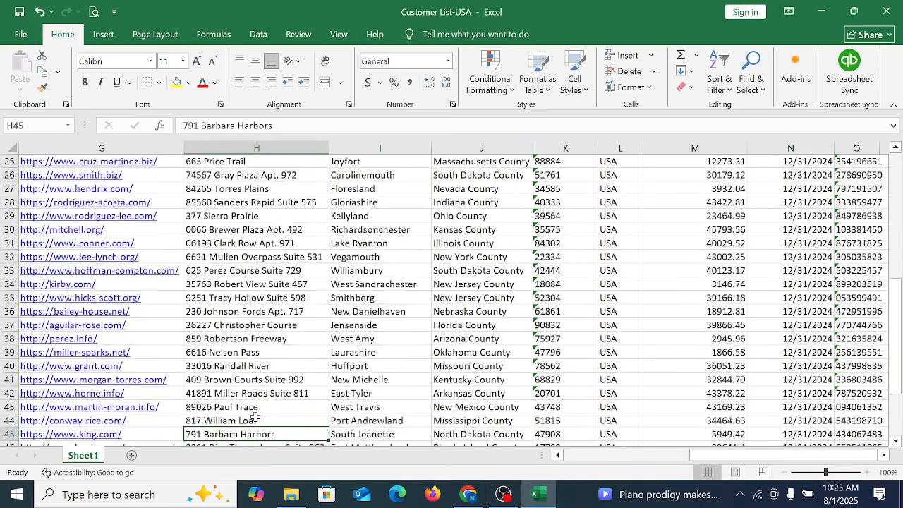
pyautogui.press('Left')
pyautogui.press('Left')
pyautogui.press('Left')
pyautogui.press('Left')
pyautogui.press('Left')
pyautogui.press('Left')
pyautogui.press('Left')
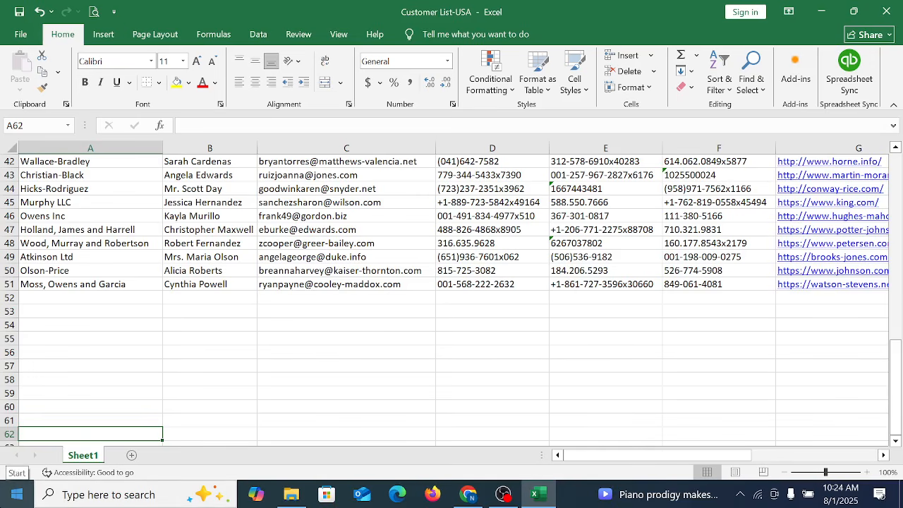
pyautogui.click(296, 285)
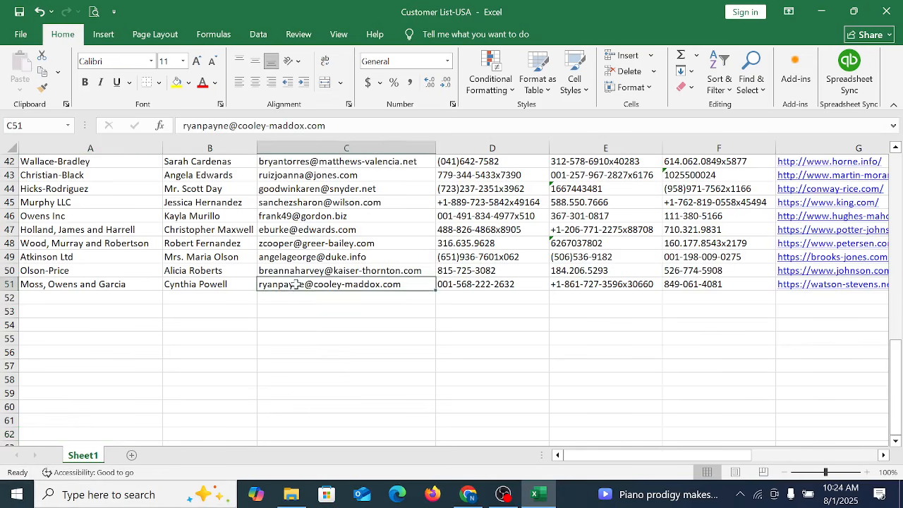
pyautogui.rightClick(296, 285)
pyautogui.click(353, 161)
# Step: Return to the QuickBooks customer form and paste the copied address into the Email field
pyautogui.click(468, 494)
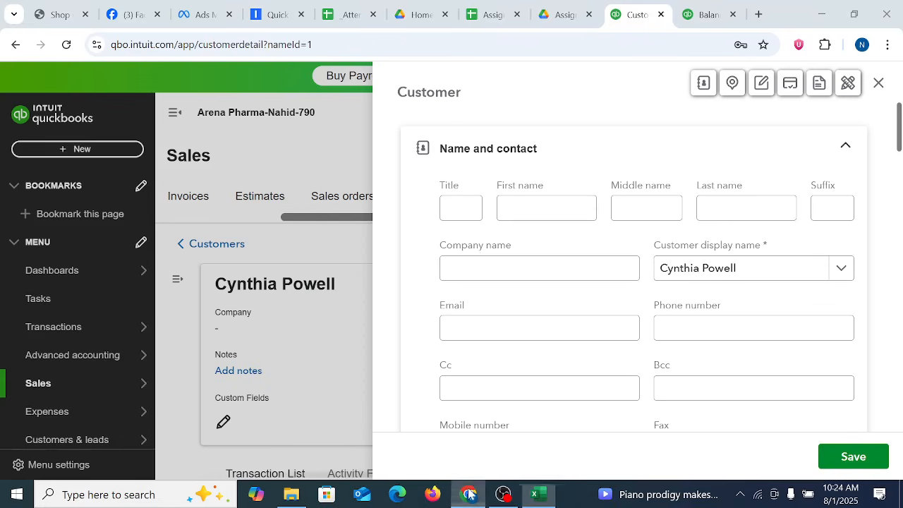
pyautogui.click(582, 269)
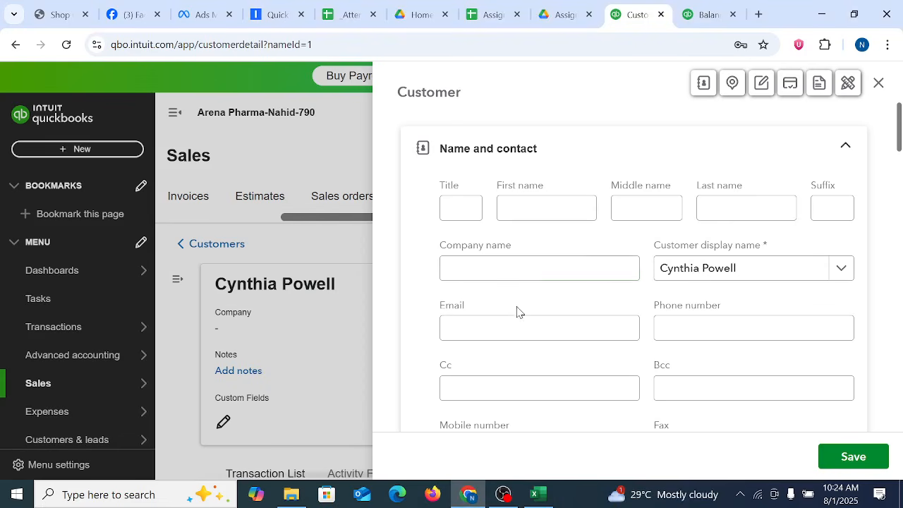
pyautogui.click(487, 319)
pyautogui.hotkey('ctrl', 'v')
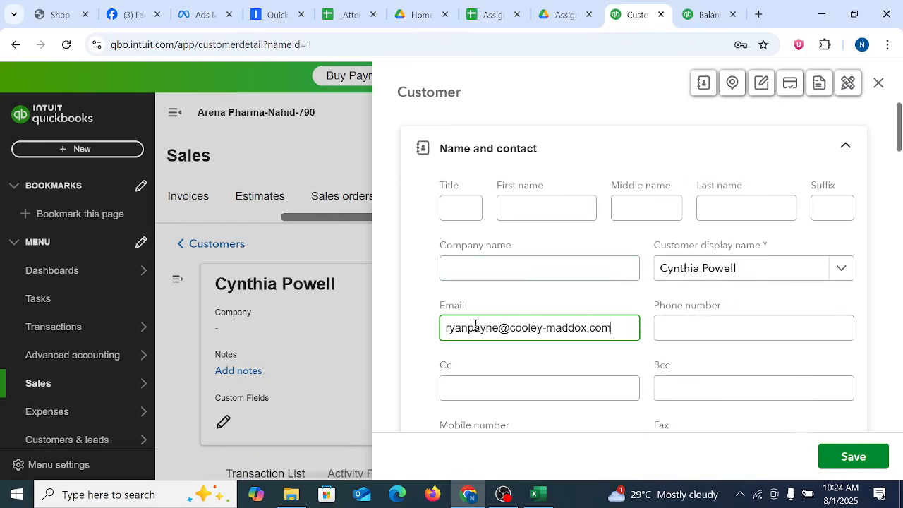
# Step: Copy the company name Moss, Owens and Garcia from cell A51 in Excel into the form's Company name field
pyautogui.click(536, 494)
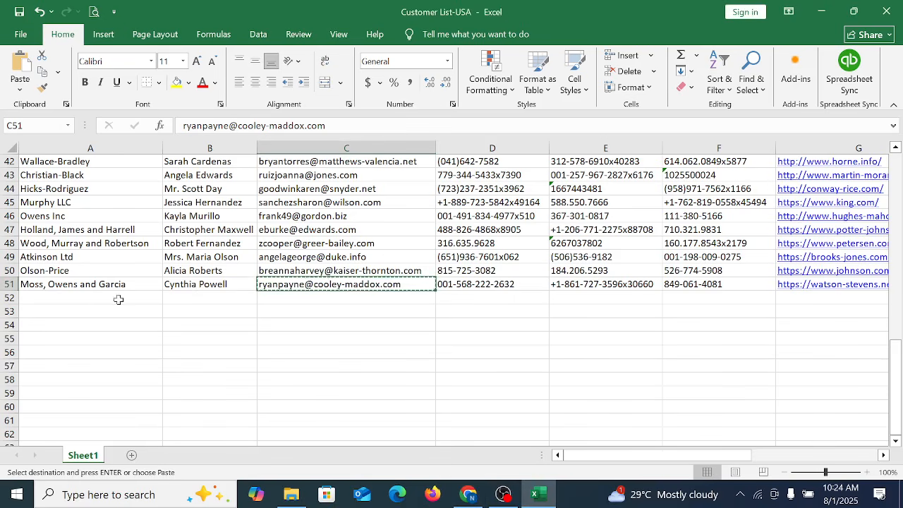
pyautogui.click(77, 287)
pyautogui.hotkey('ctrl', 'c')
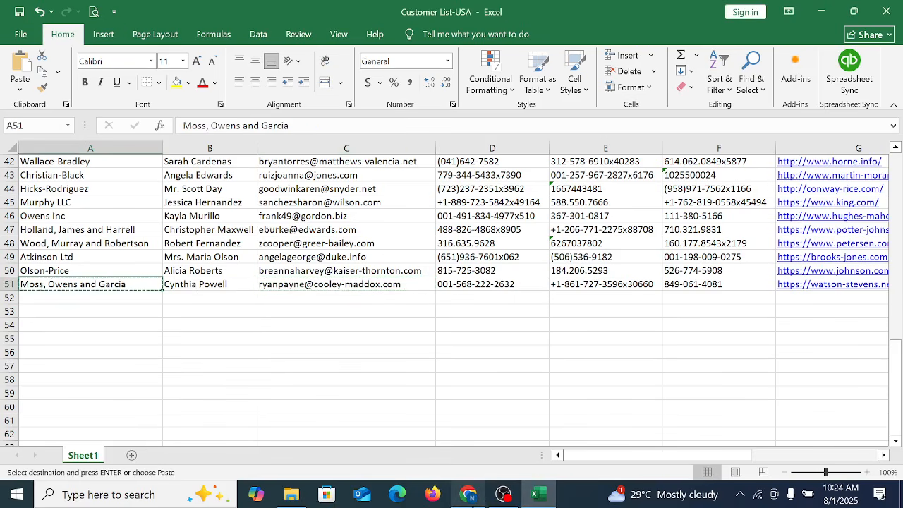
pyautogui.click(474, 499)
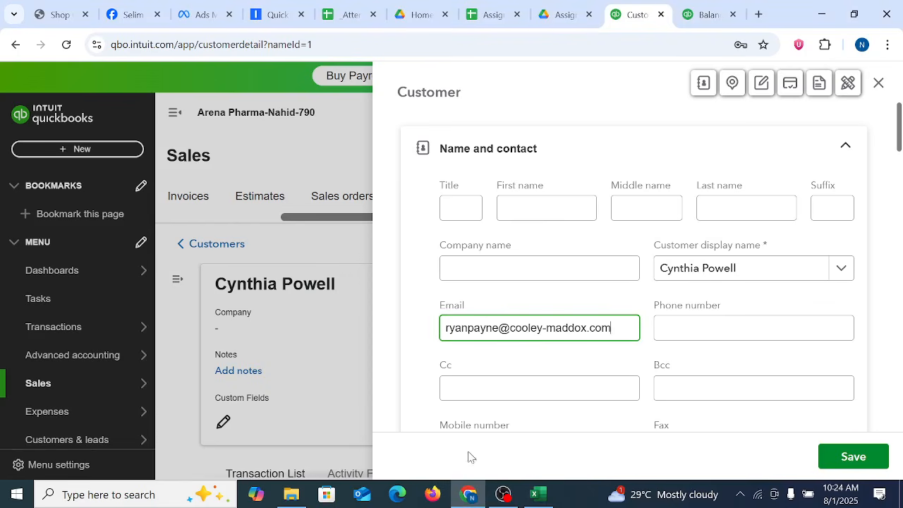
pyautogui.click(496, 269)
pyautogui.hotkey('ctrl', 'v')
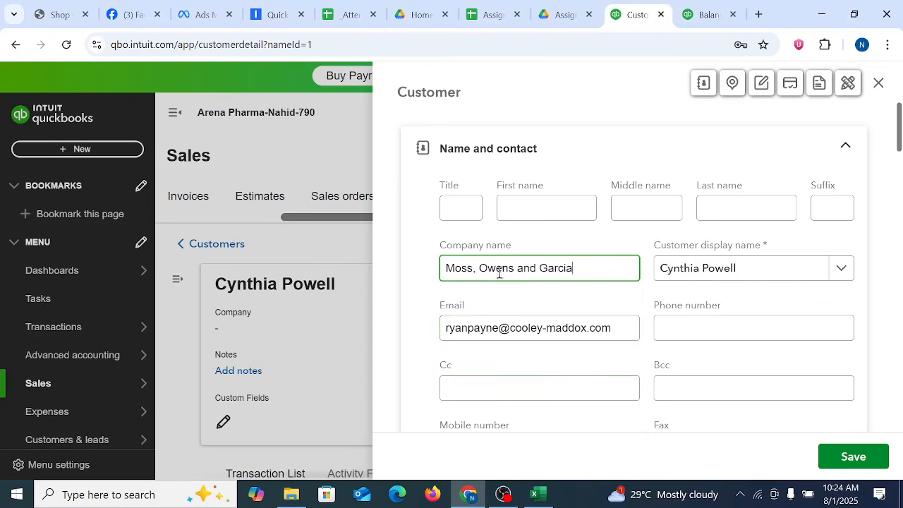
pyautogui.click(417, 311)
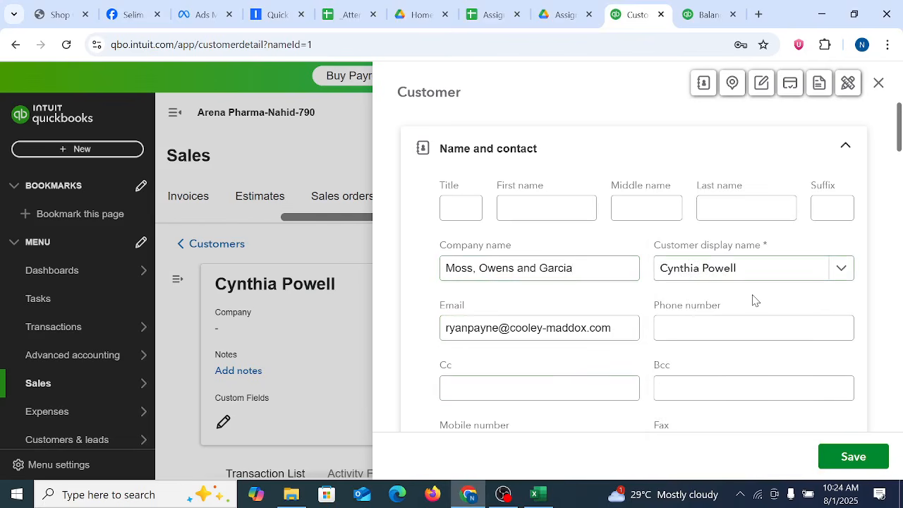
pyautogui.click(748, 269)
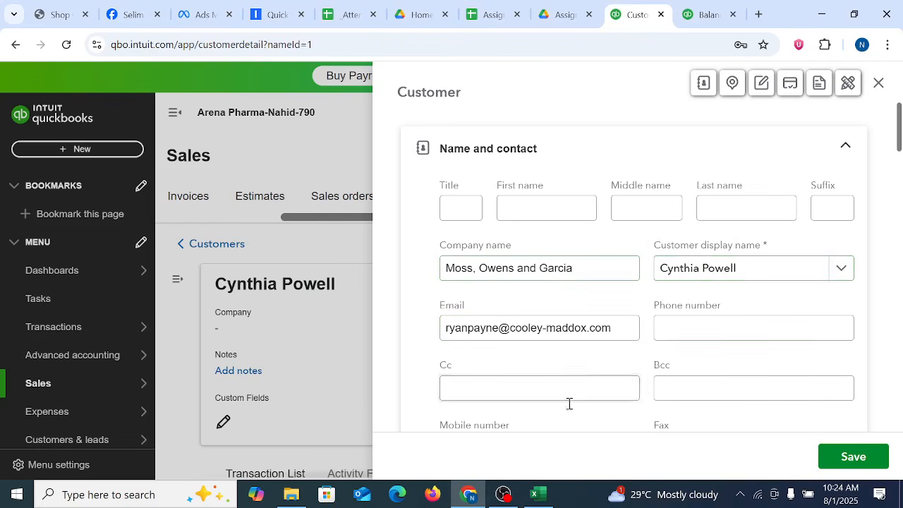
# Step: Copy the customer's phone number from cell D51 in Excel and return to the QuickBooks customer form
pyautogui.click(543, 498)
pyautogui.click(332, 284)
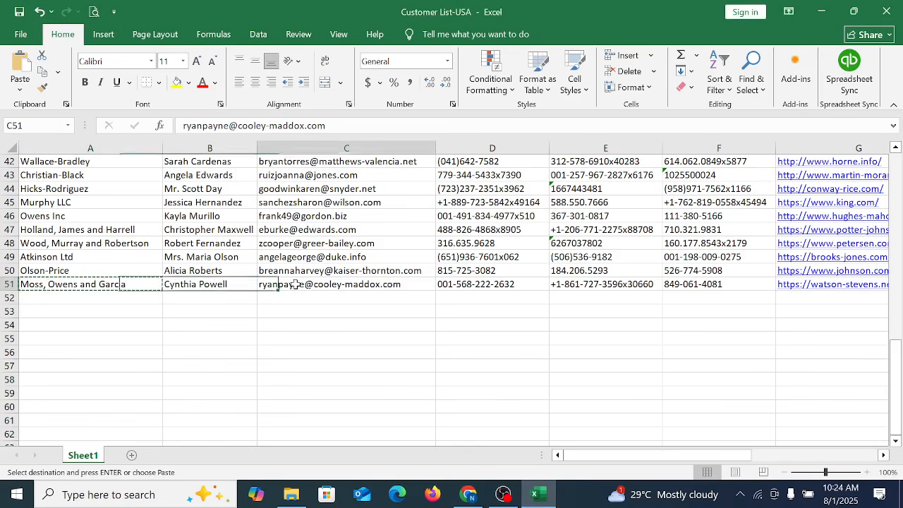
pyautogui.click(472, 285)
pyautogui.hotkey('ctrl', 'c')
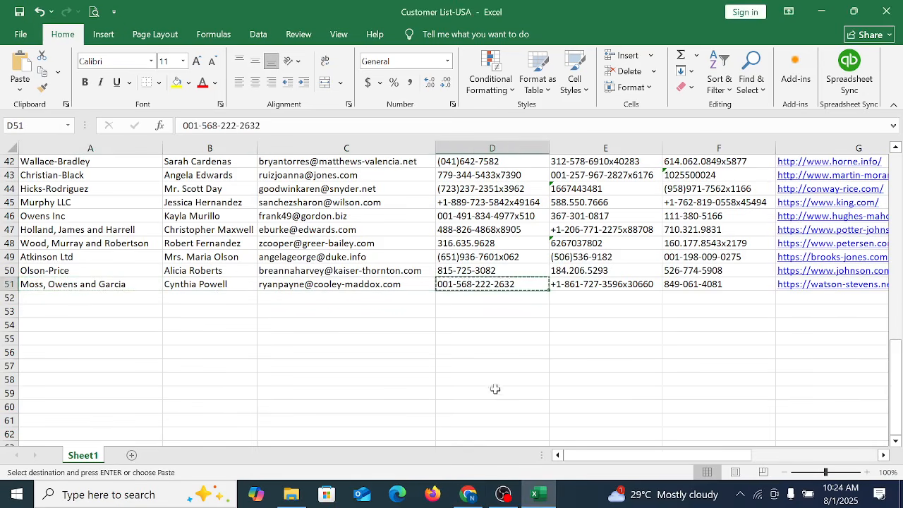
pyautogui.click(468, 494)
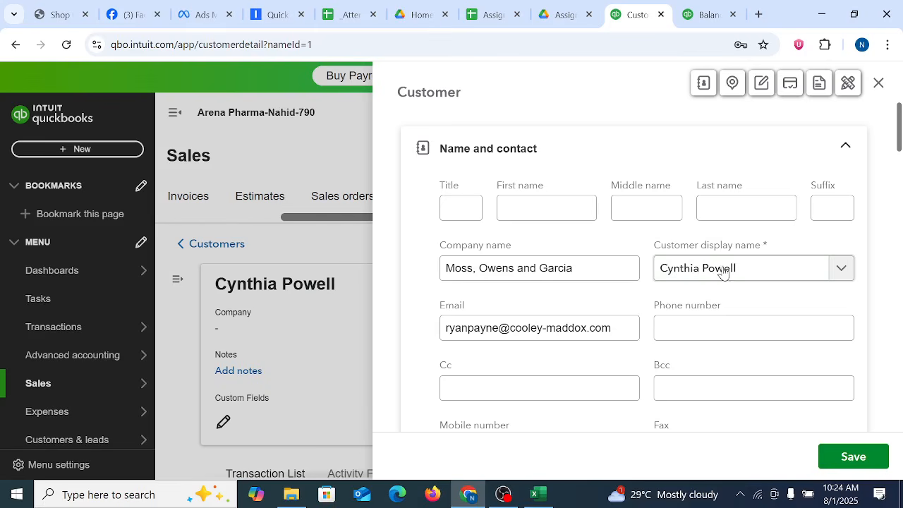
pyautogui.click(478, 388)
pyautogui.hotkey('ctrl', 'v')
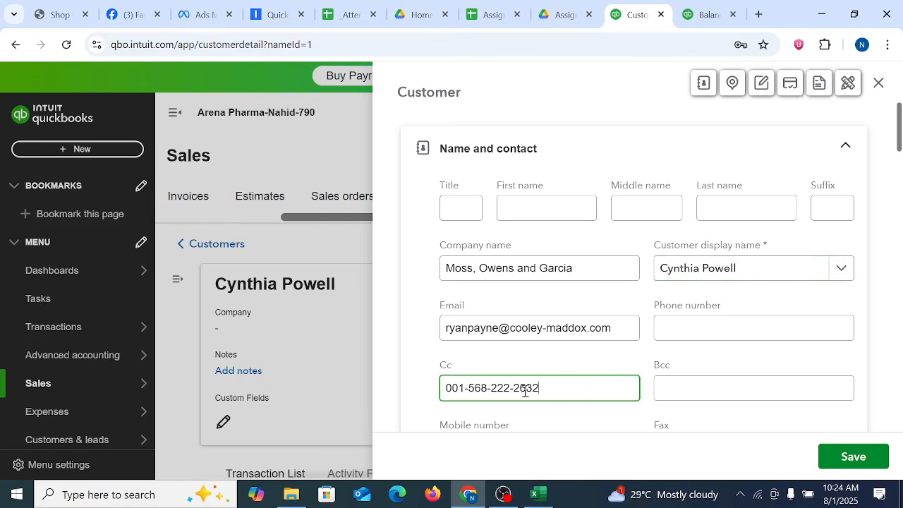
pyautogui.hotkey('ctrl', 'a')
pyautogui.press('BackSpace')
pyautogui.click(416, 349)
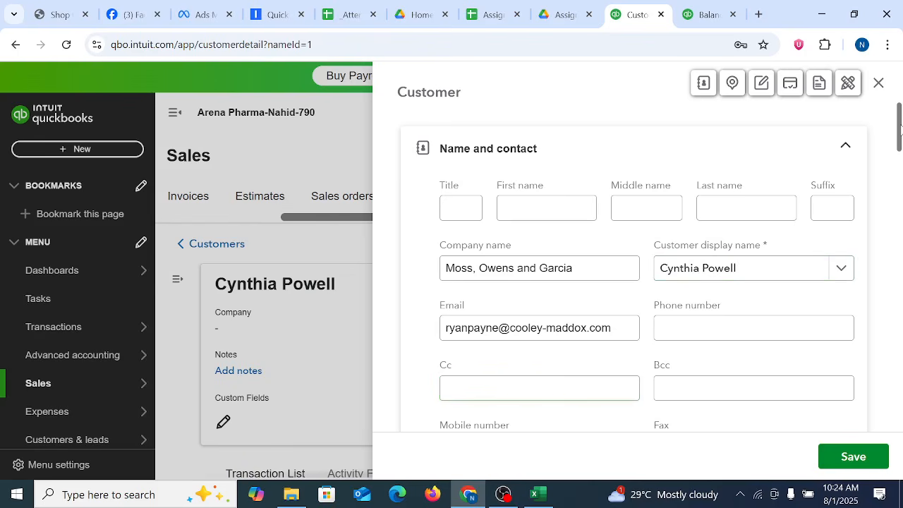
pyautogui.moveTo(901, 127); pyautogui.dragTo(900, 147)
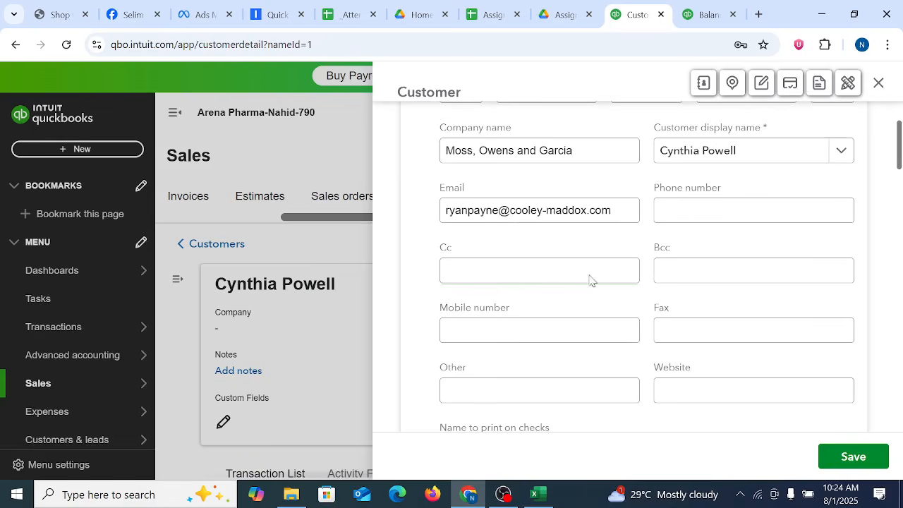
pyautogui.click(529, 206)
pyautogui.moveTo(455, 219); pyautogui.dragTo(588, 213)
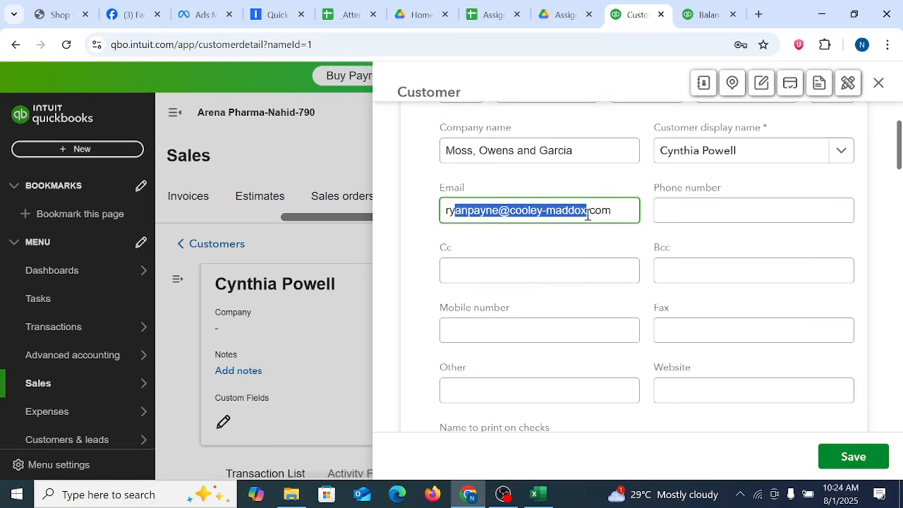
# Step: Paste the copied phone number into the customer's Phone number and Mobile number fields and save the customer
pyautogui.click(695, 210)
pyautogui.hotkey('ctrl', 'v')
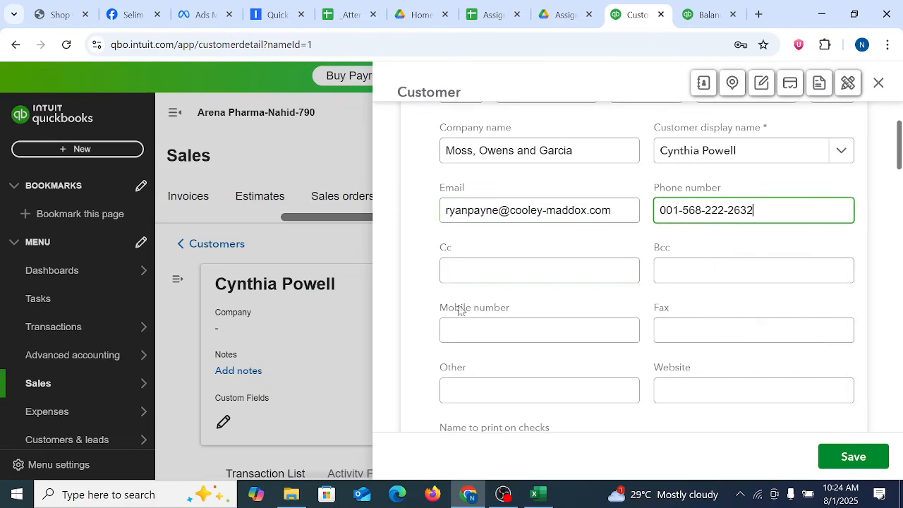
pyautogui.click(412, 263)
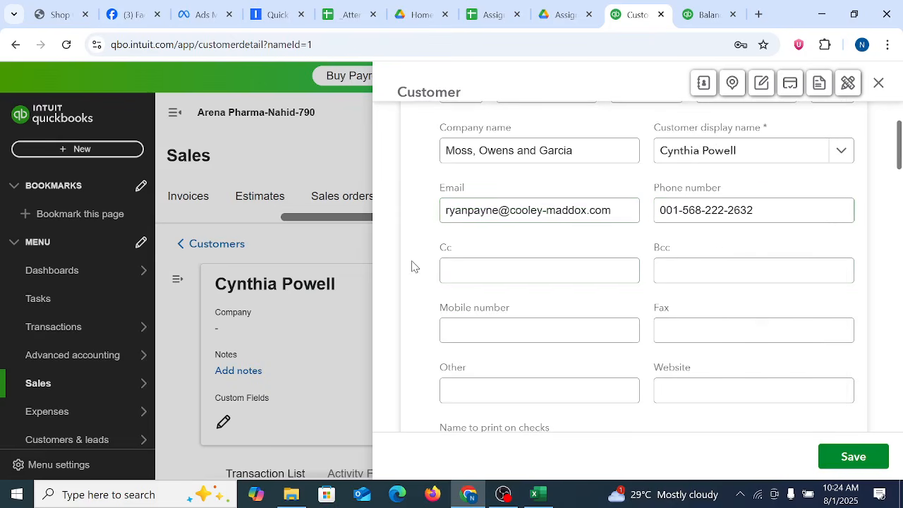
pyautogui.click(490, 276)
pyautogui.click(690, 269)
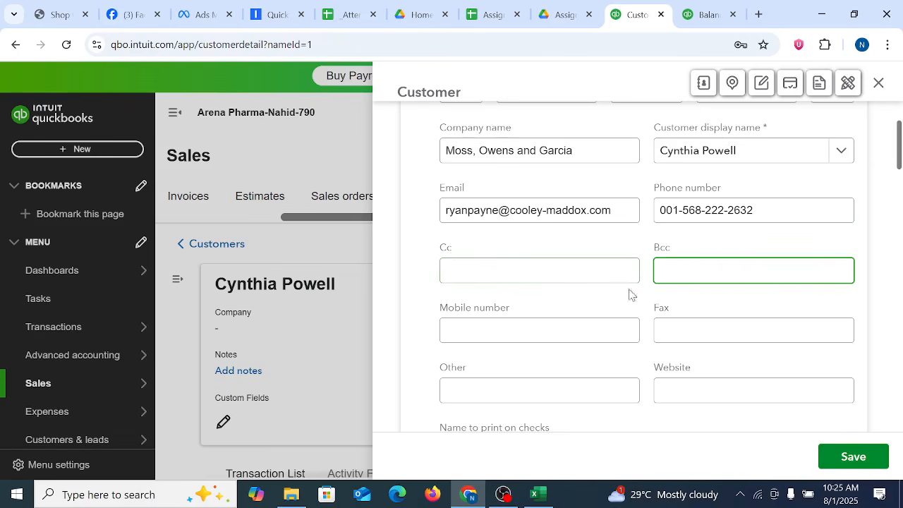
pyautogui.click(526, 327)
pyautogui.hotkey('ctrl', 'v')
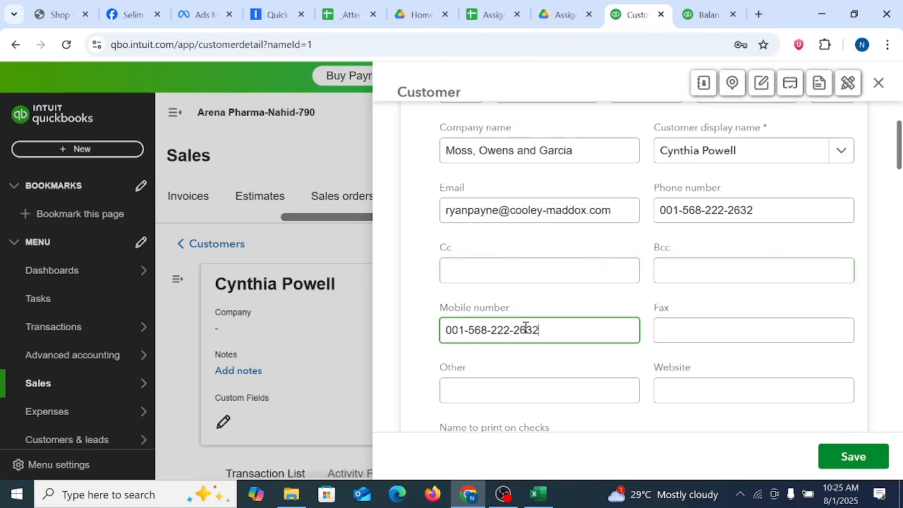
pyautogui.click(841, 459)
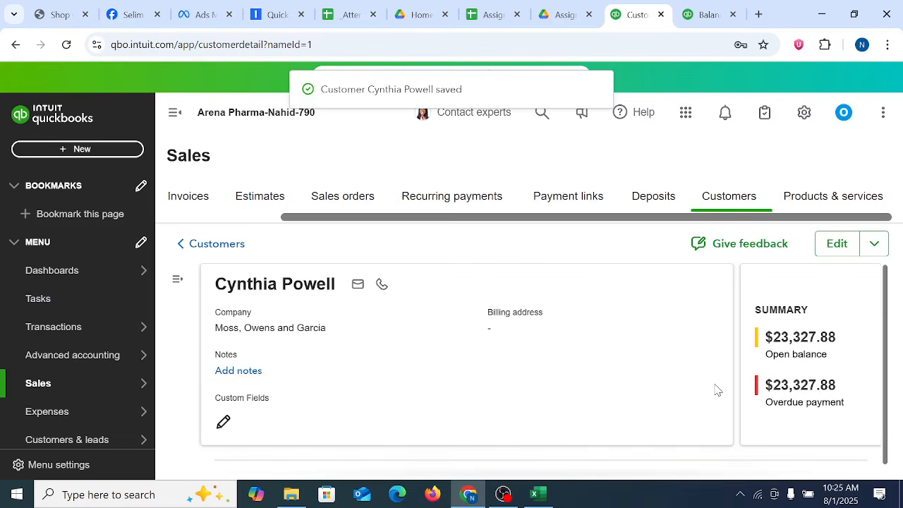
# Step: Open the customer's Opening Balance invoice for editing and dismiss the invoicing introduction and the Intuit Assist pane
pyautogui.scroll(-5, 684, 383)
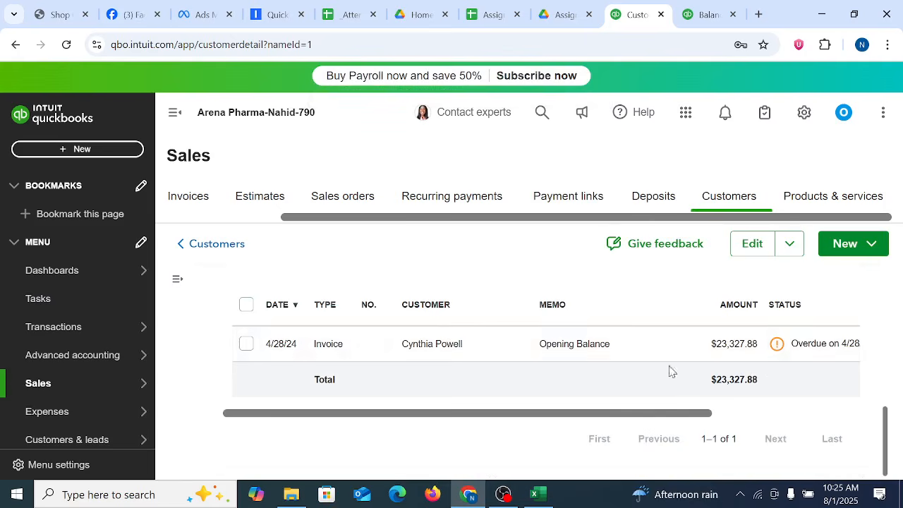
pyautogui.click(567, 346)
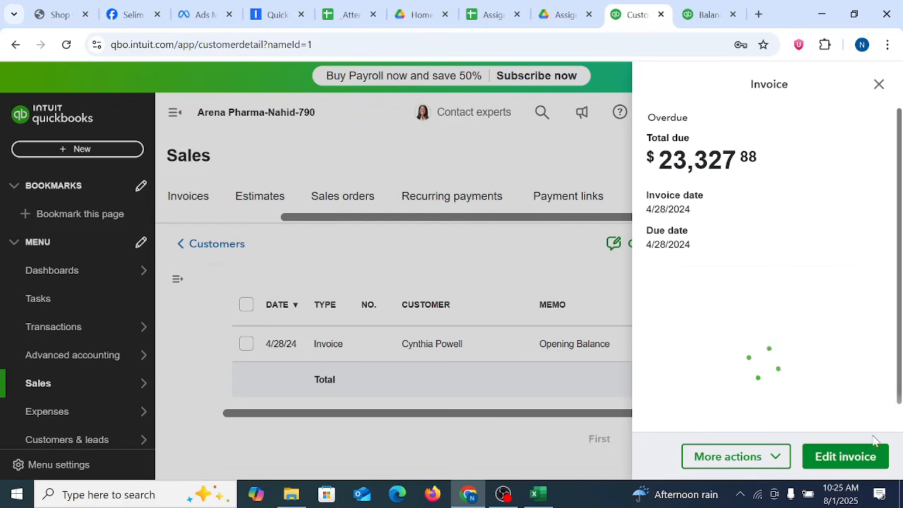
pyautogui.click(850, 459)
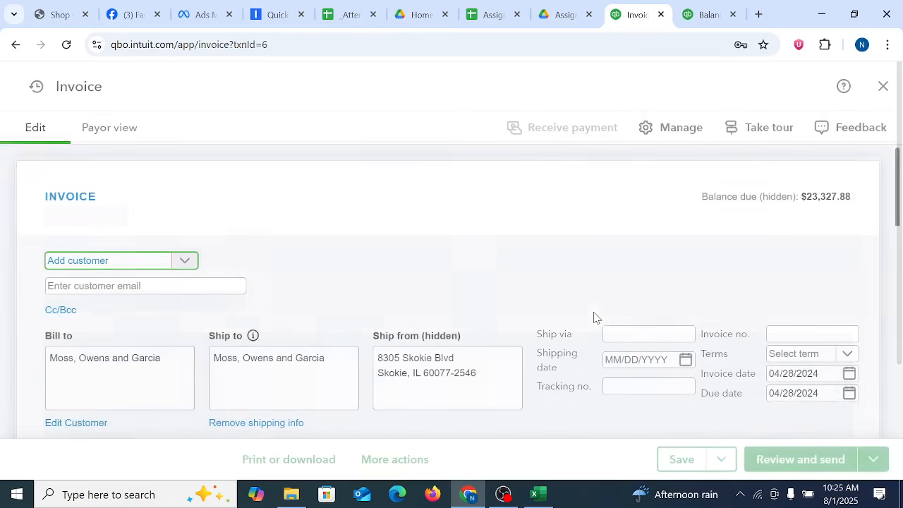
pyautogui.scroll(-10, 762, 307)
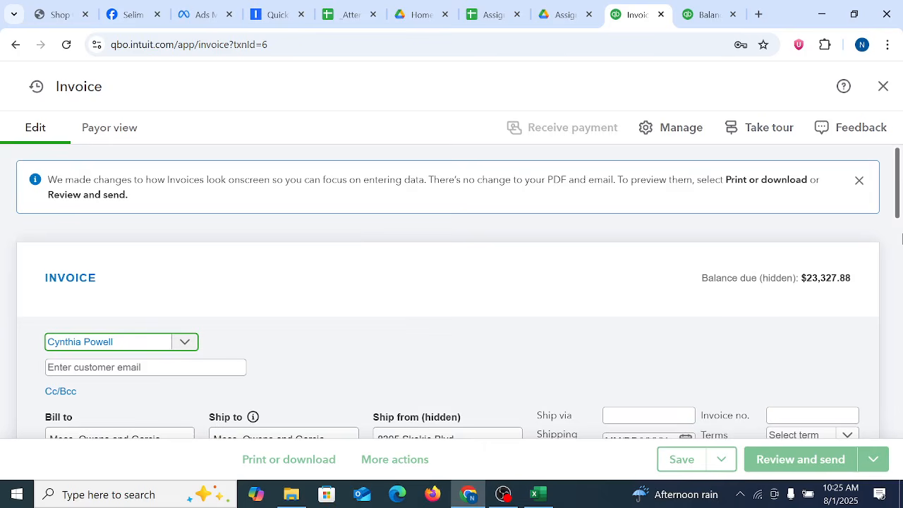
pyautogui.moveTo(898, 188); pyautogui.dragTo(894, 170)
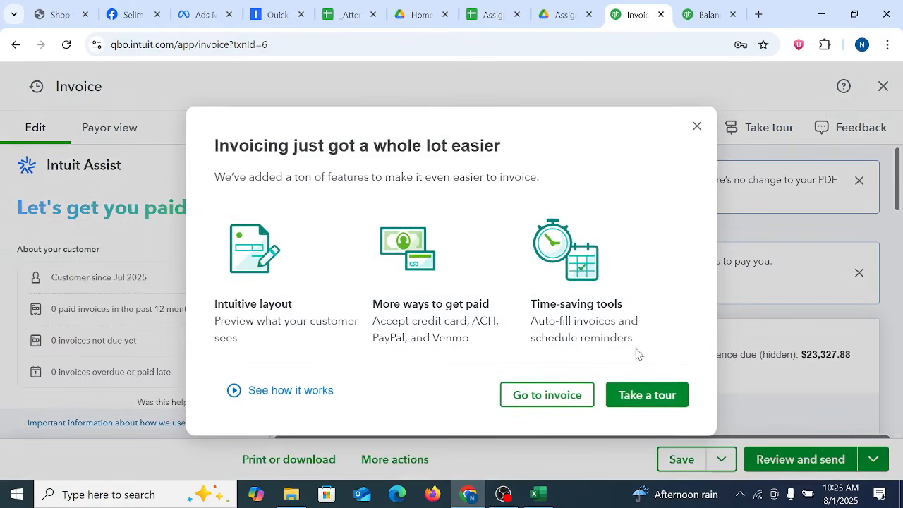
pyautogui.click(697, 126)
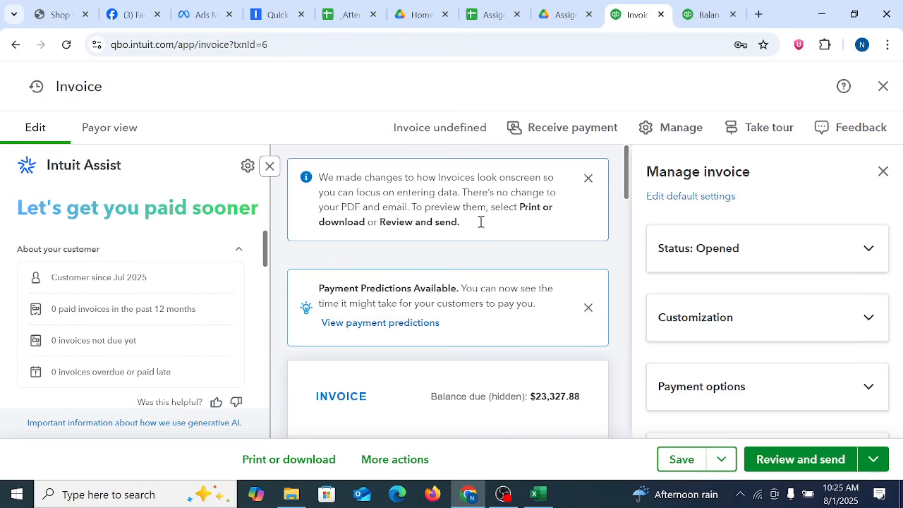
pyautogui.scroll(-3, 649, 363)
pyautogui.scroll(3, 797, 367)
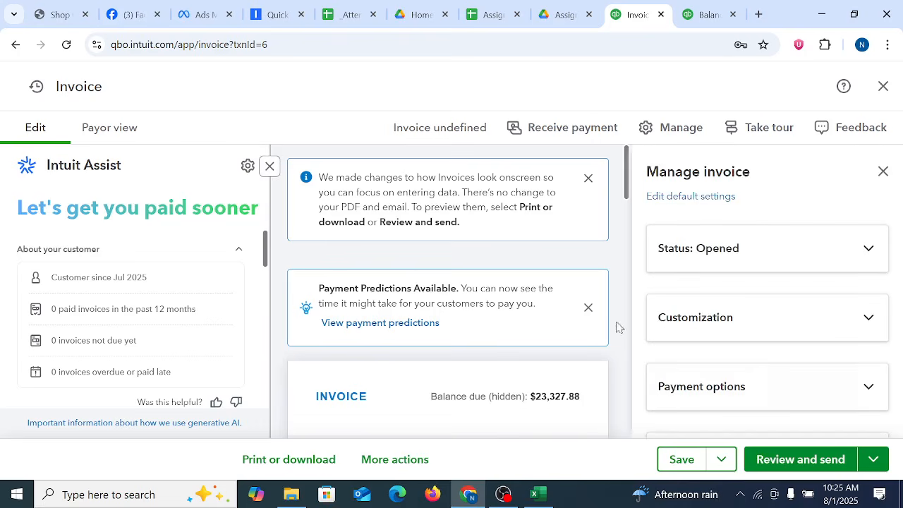
pyautogui.click(270, 165)
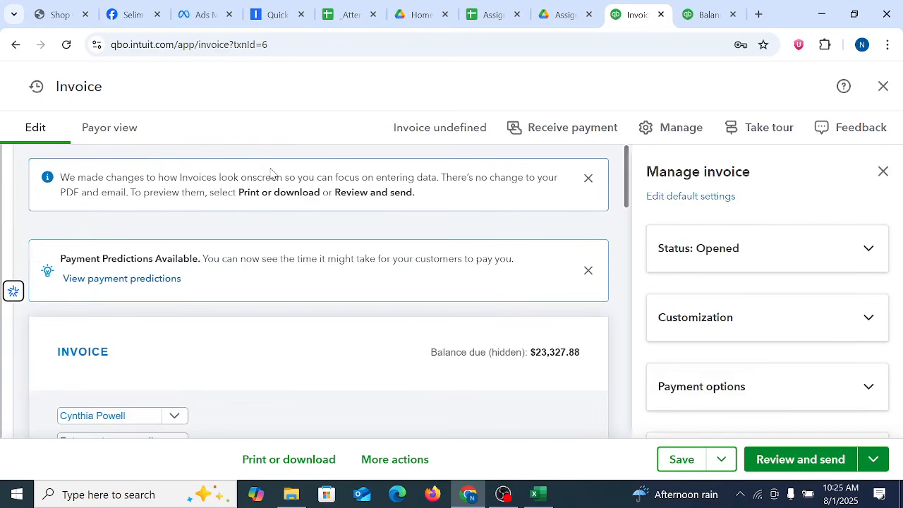
pyautogui.click(33, 126)
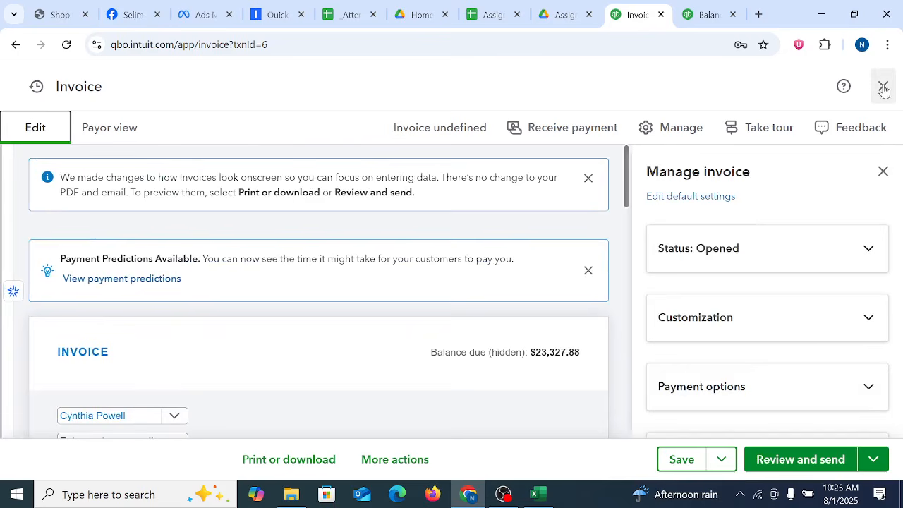
pyautogui.click(561, 134)
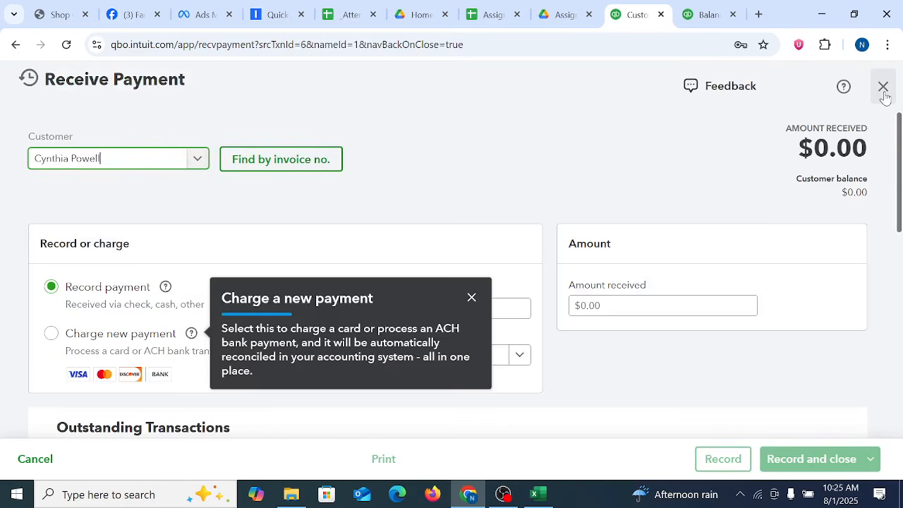
pyautogui.click(882, 87)
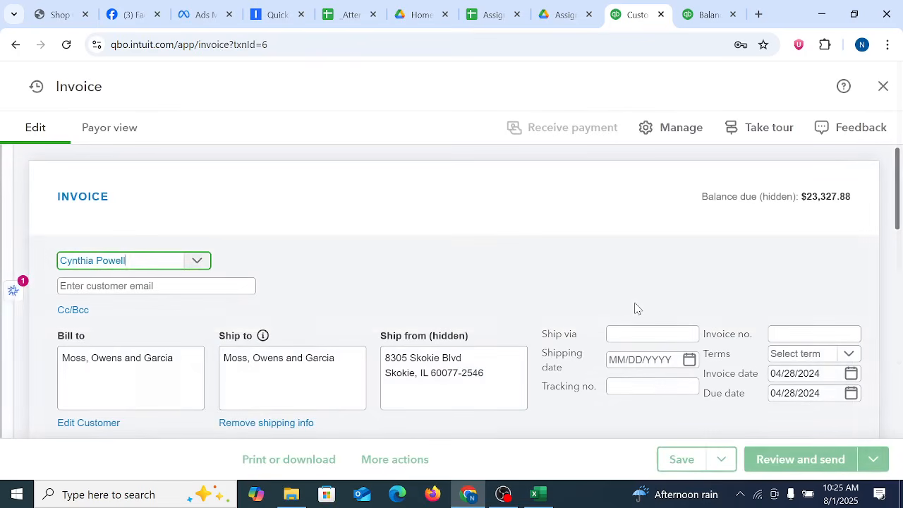
pyautogui.click(882, 86)
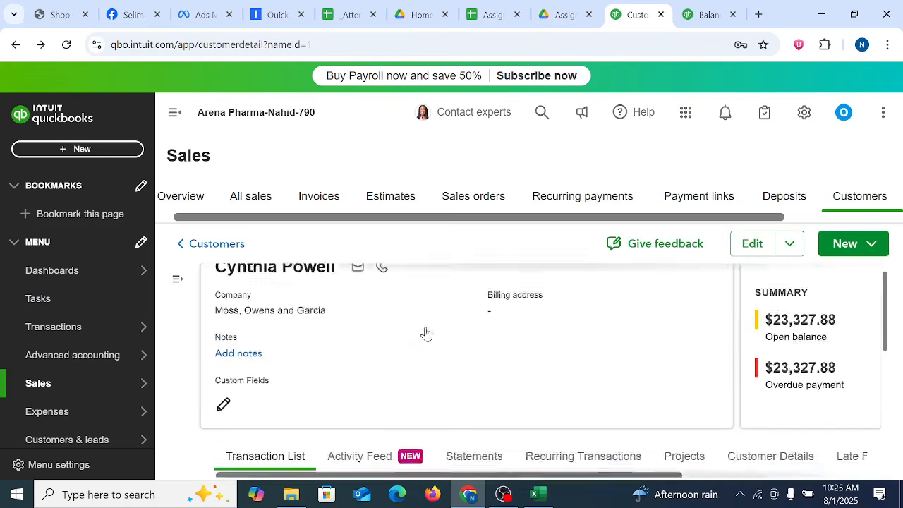
# Step: Examine the customer's edit form down to the opening balance and its As of date, and close it without saving
pyautogui.scroll(-5, 622, 369)
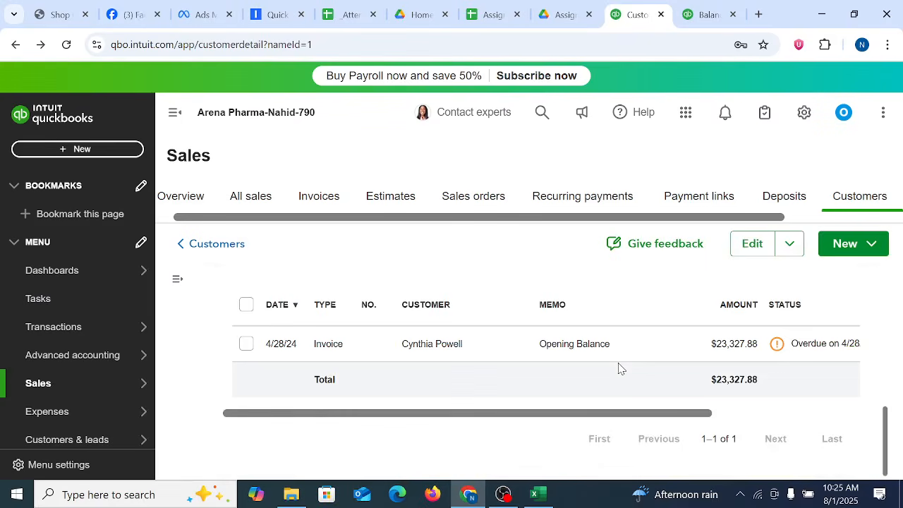
pyautogui.scroll(5, 619, 368)
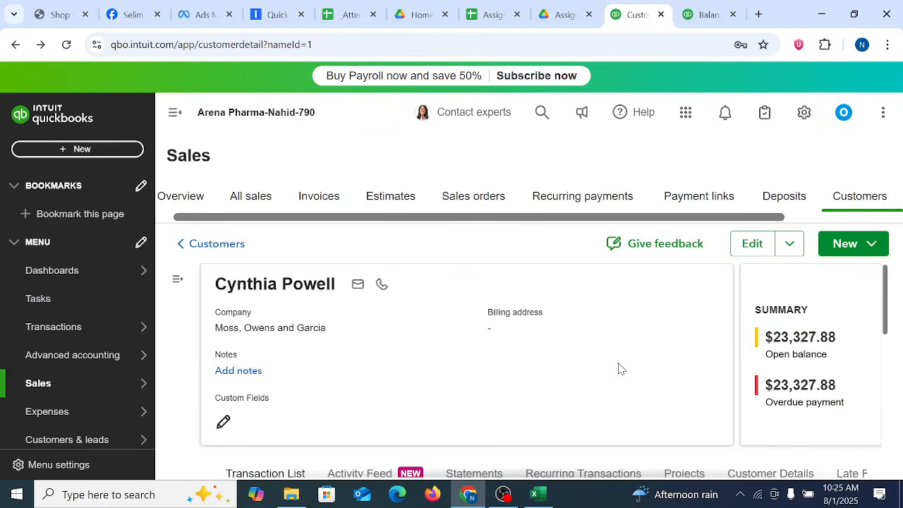
pyautogui.click(749, 244)
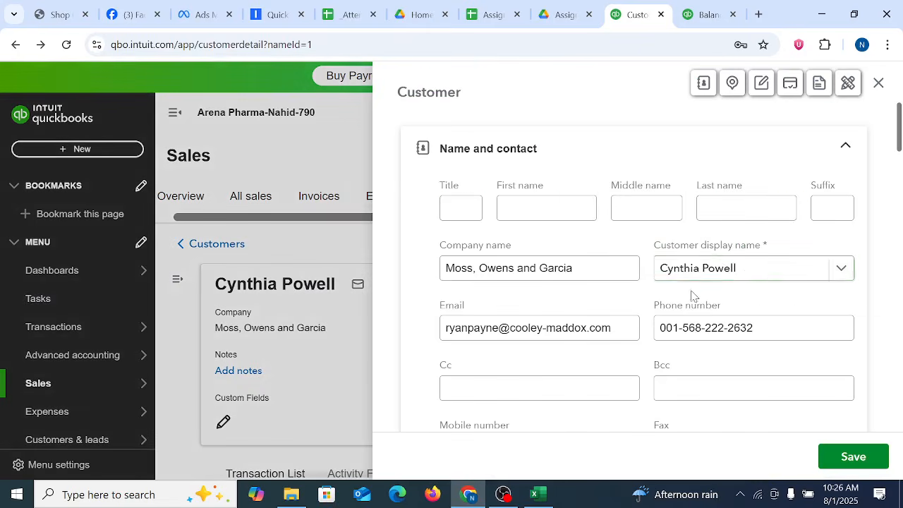
pyautogui.scroll(-10, 747, 290)
pyautogui.scroll(-5, 765, 286)
pyautogui.scroll(15, 763, 287)
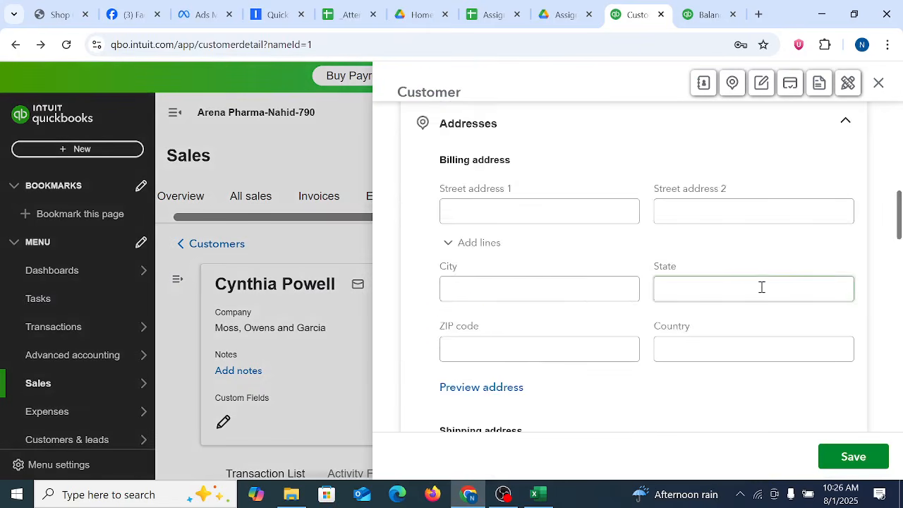
pyautogui.scroll(5, 762, 287)
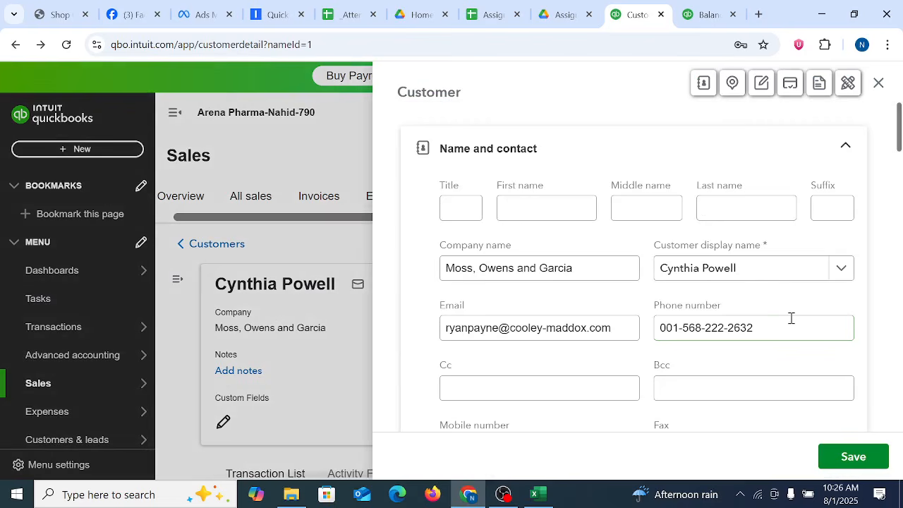
pyautogui.scroll(-15, 792, 318)
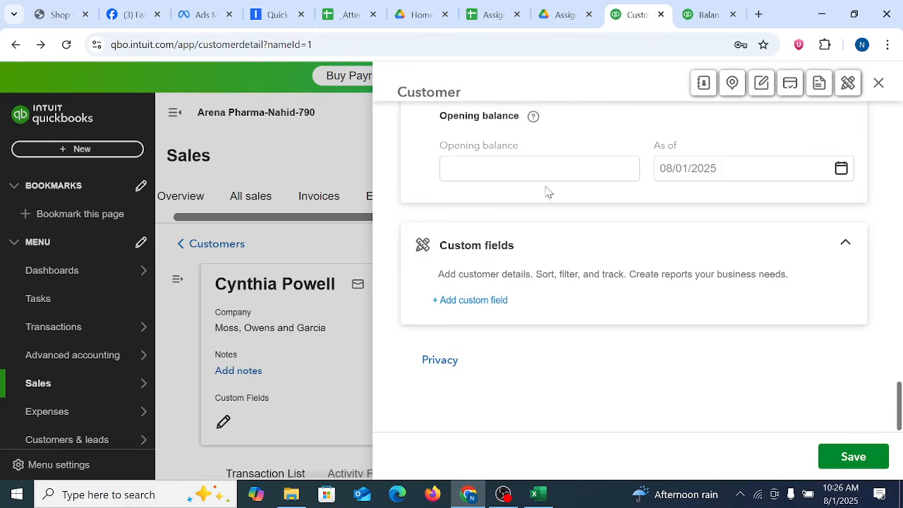
pyautogui.doubleClick(710, 169)
pyautogui.scroll(15, 829, 208)
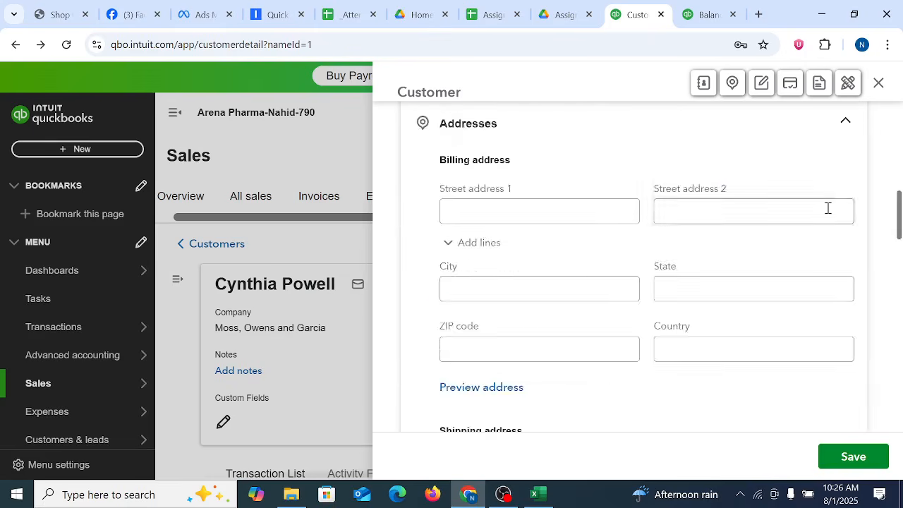
pyautogui.click(879, 83)
# Step: Open the Opening Balance invoice for editing from the customer's transaction list
pyautogui.moveTo(887, 286); pyautogui.dragTo(888, 336)
pyautogui.moveTo(679, 348); pyautogui.dragTo(901, 441)
pyautogui.moveTo(694, 435); pyautogui.dragTo(854, 448)
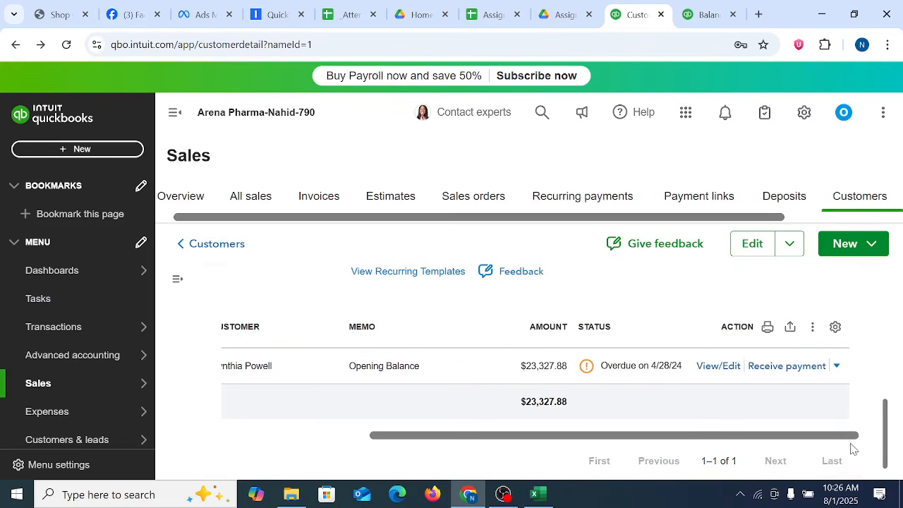
pyautogui.click(711, 372)
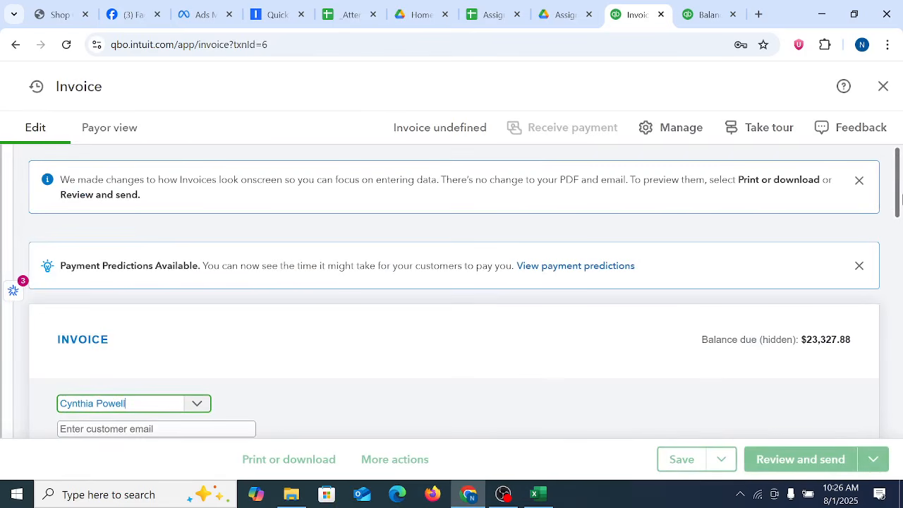
# Step: Set the amount of the invoice's Opening Balance line to $25,327.88
pyautogui.moveTo(899, 205); pyautogui.dragTo(901, 287)
pyautogui.click(696, 337)
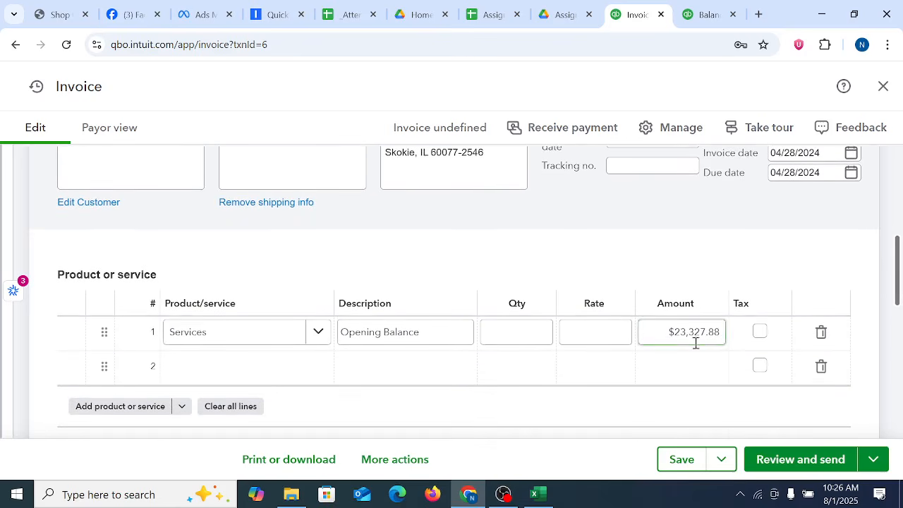
pyautogui.click(689, 332)
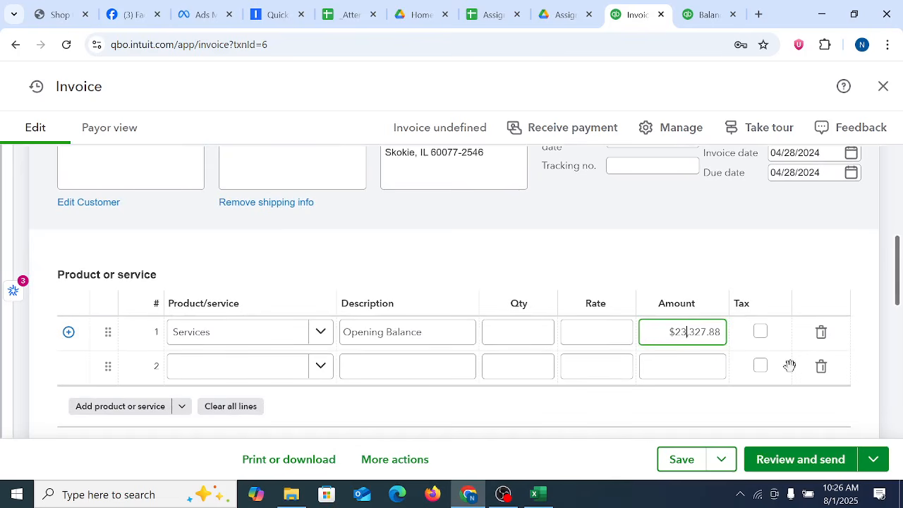
pyautogui.press('BackSpace')
pyautogui.click(397, 271)
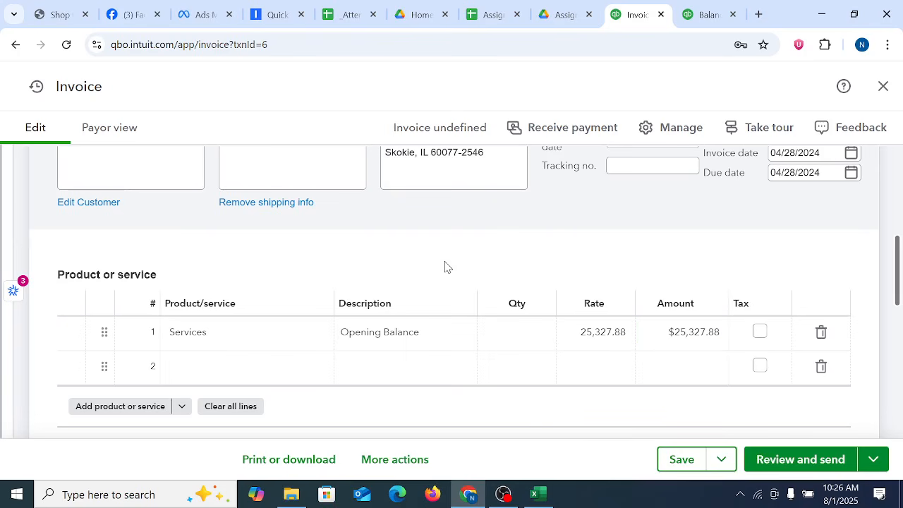
# Step: Set the invoice date to 12/31/2024 and try to save the invoice
pyautogui.scroll(5, 445, 266)
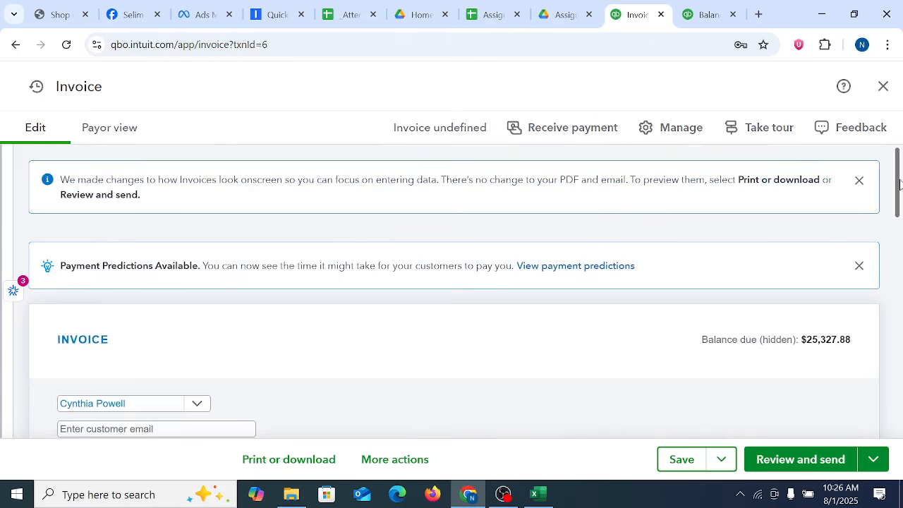
pyautogui.moveTo(899, 184); pyautogui.dragTo(900, 224)
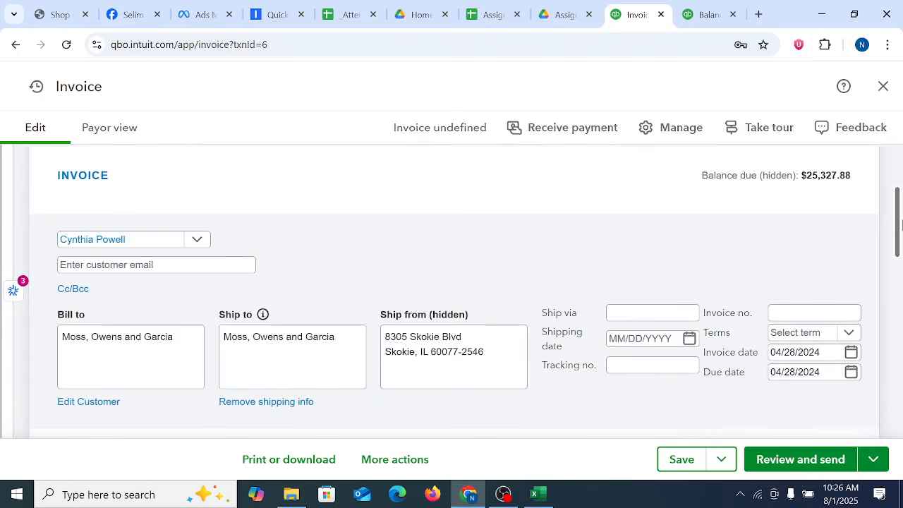
pyautogui.click(851, 350)
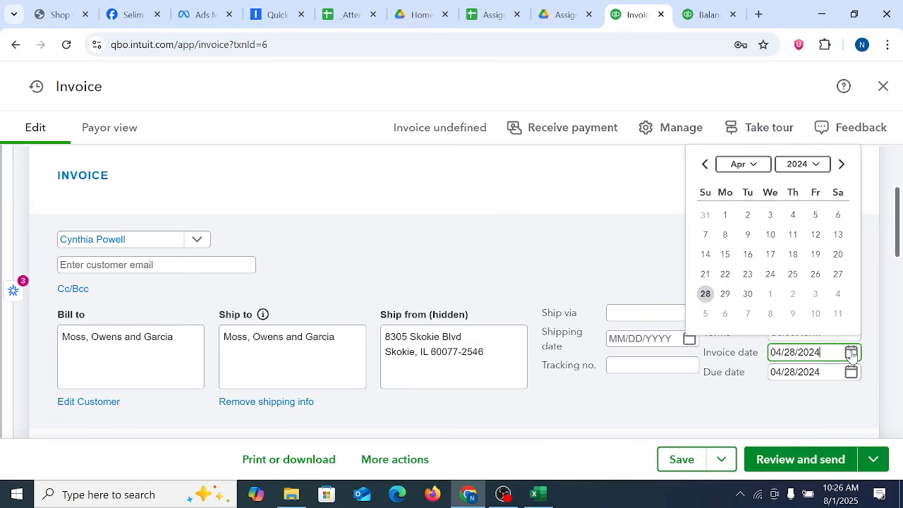
pyautogui.click(758, 174)
pyautogui.scroll(-3, 756, 256)
pyautogui.click(745, 274)
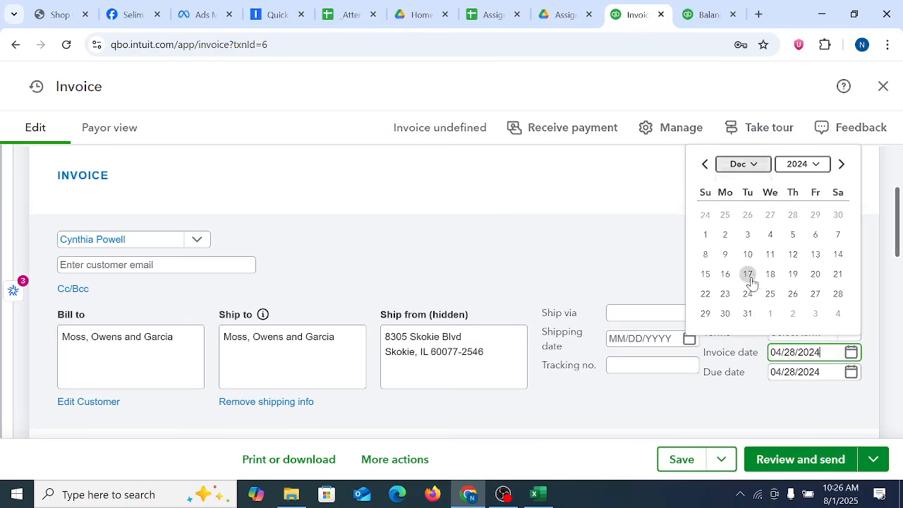
pyautogui.click(747, 313)
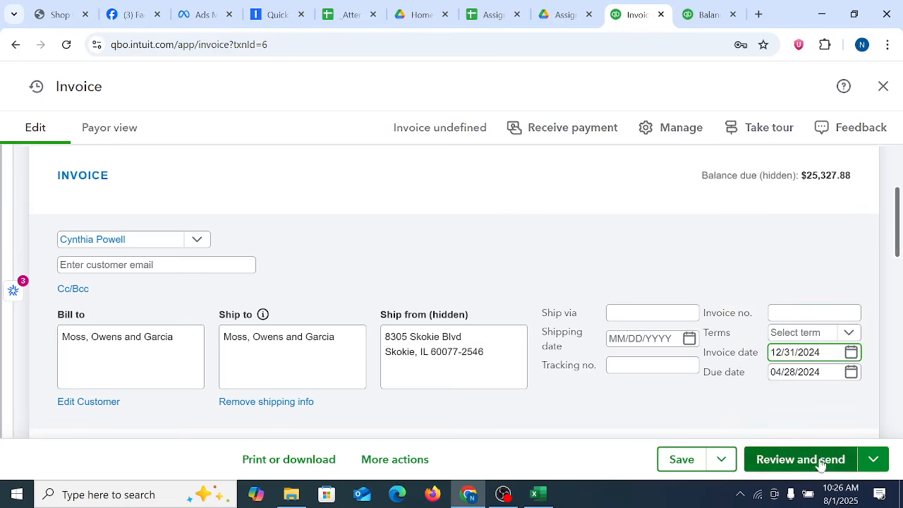
pyautogui.click(681, 464)
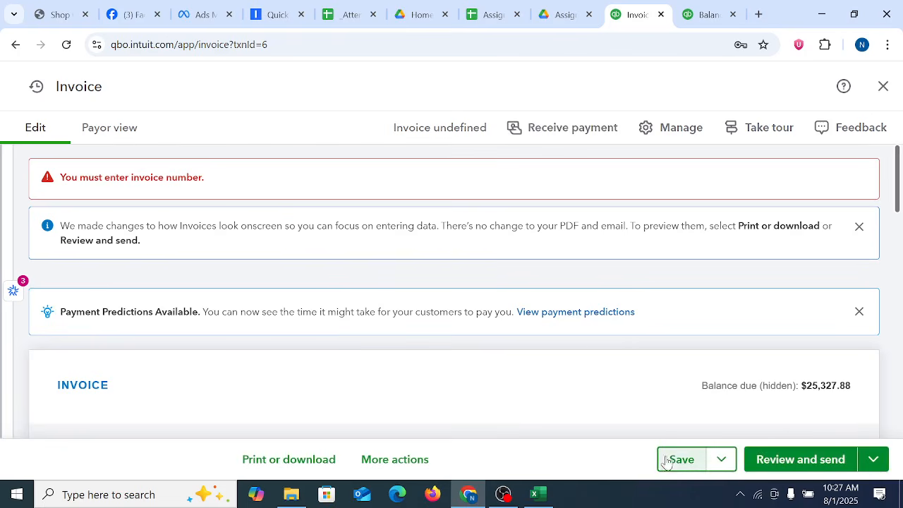
pyautogui.click(688, 459)
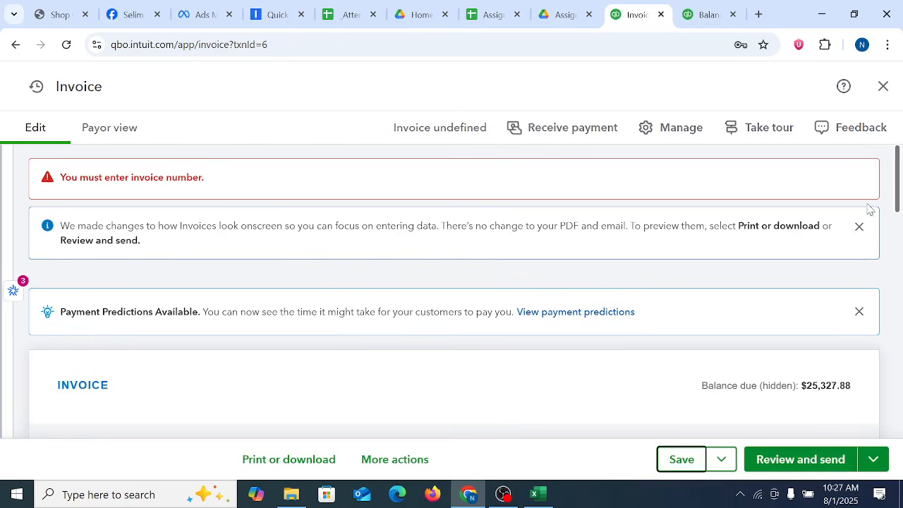
# Step: Dismiss the invoice layout changes and payment predictions notices on the invoice form
pyautogui.moveTo(891, 199); pyautogui.dragTo(896, 171)
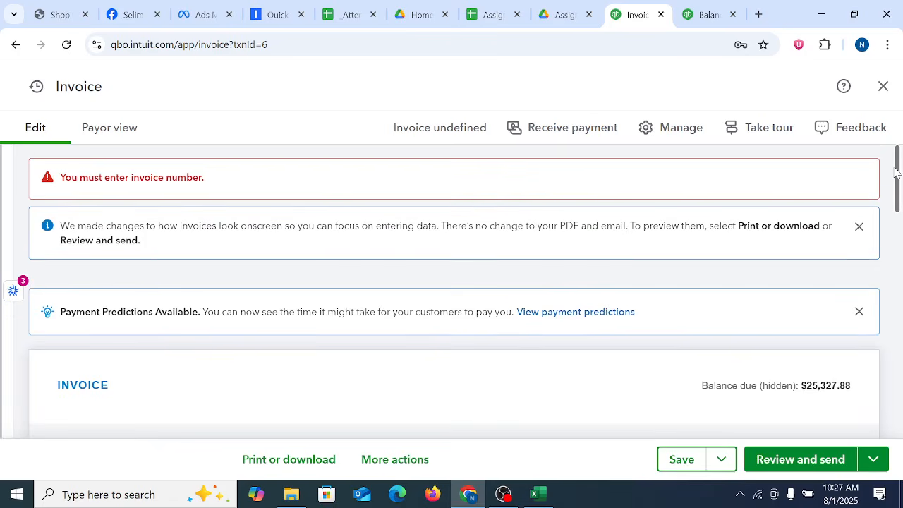
pyautogui.click(859, 227)
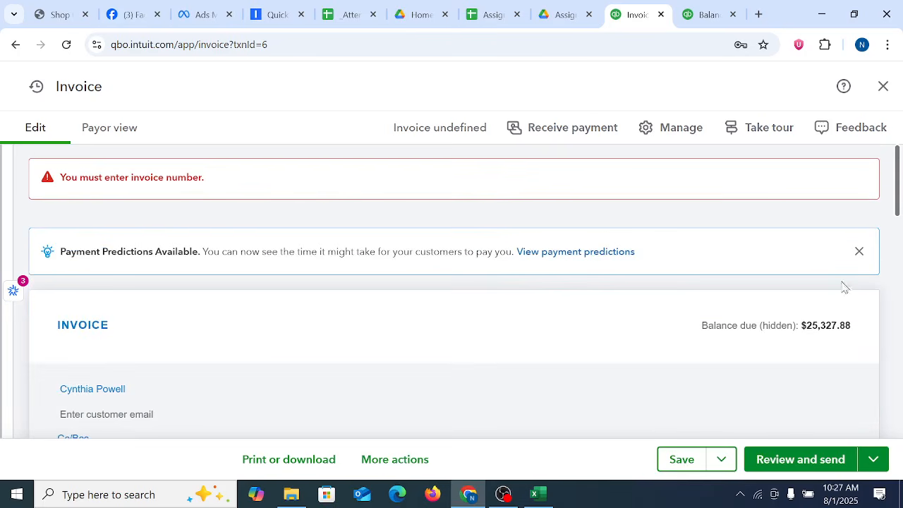
pyautogui.click(859, 251)
# Step: Set the invoice number to Inv#0001 and save the invoice
pyautogui.scroll(-3, 898, 211)
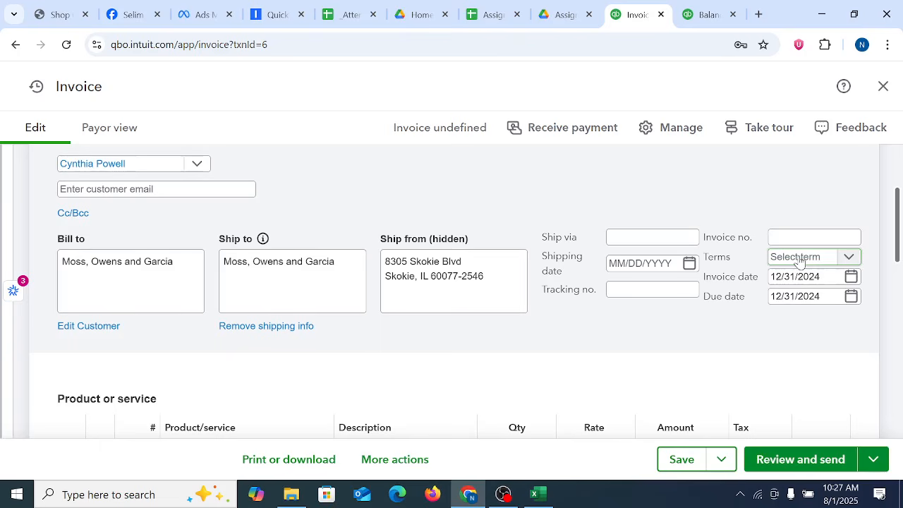
pyautogui.click(799, 258)
pyautogui.click(798, 235)
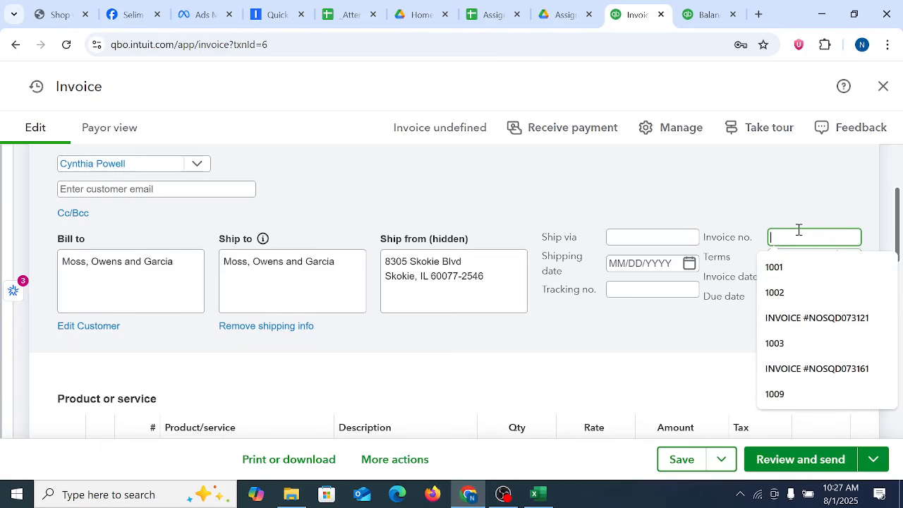
pyautogui.write('Inv')
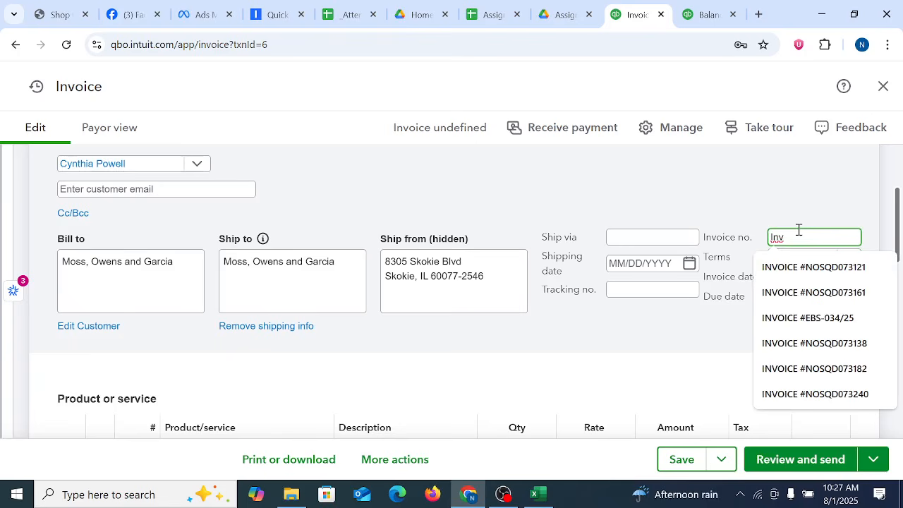
pyautogui.press('BackSpace')
pyautogui.write('v#0001')
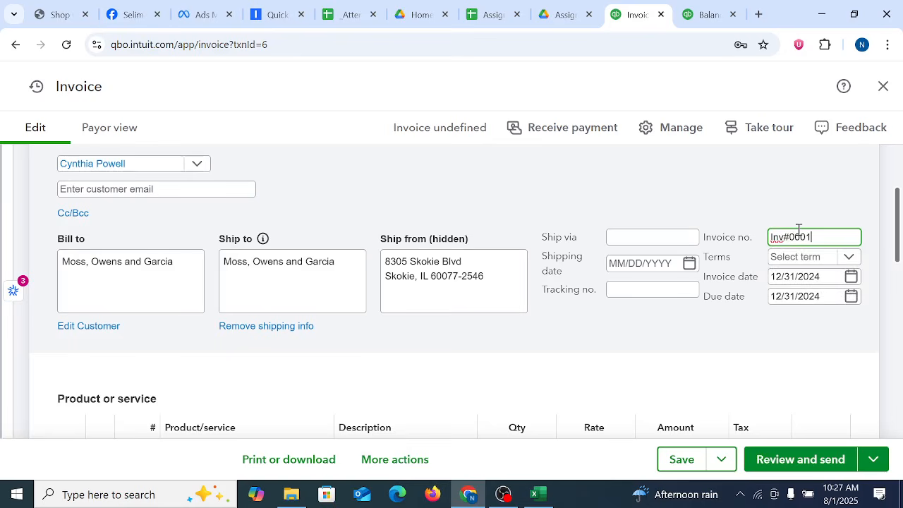
pyautogui.click(679, 464)
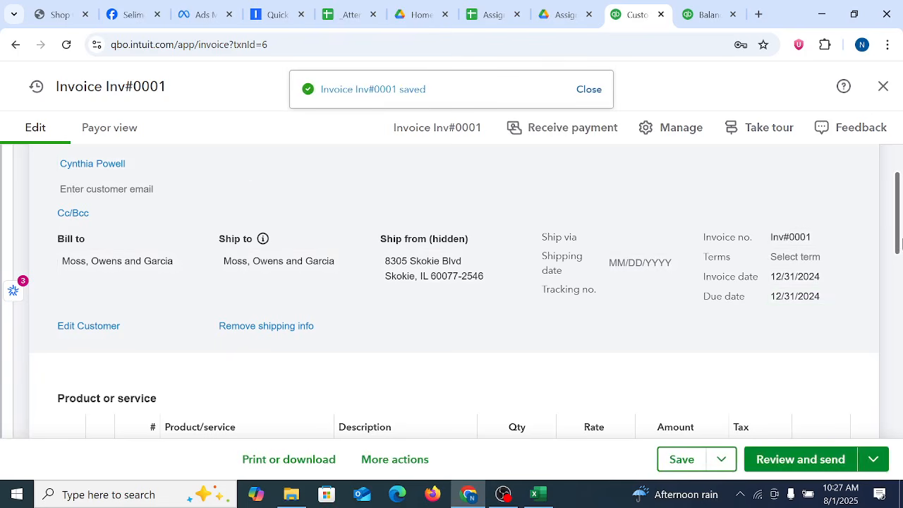
# Step: Check the saved invoice's totals and reload the Balance Sheet report
pyautogui.moveTo(899, 247); pyautogui.dragTo(901, 358)
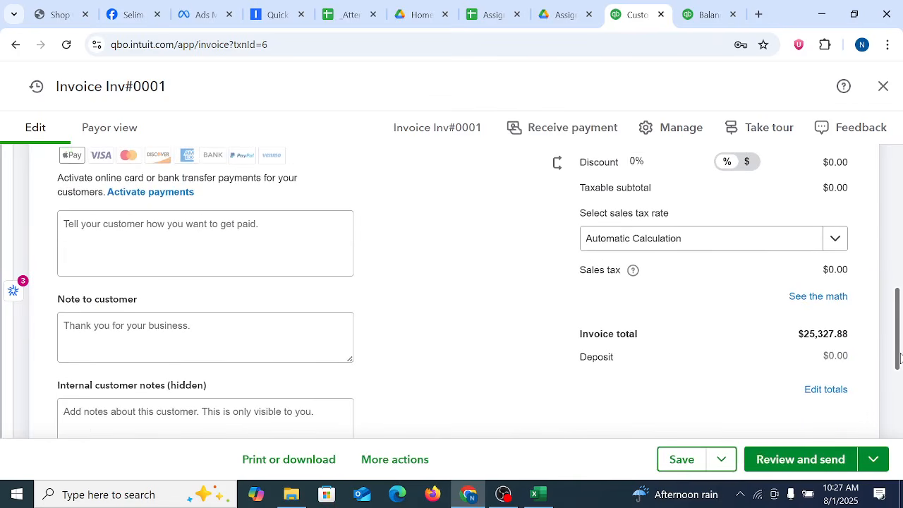
pyautogui.click(708, 14)
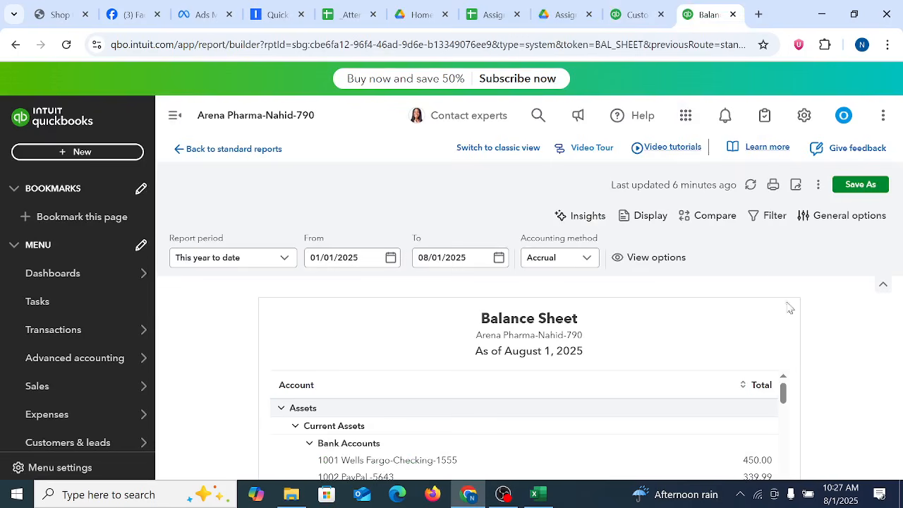
pyautogui.scroll(-10, 771, 364)
pyautogui.click(66, 45)
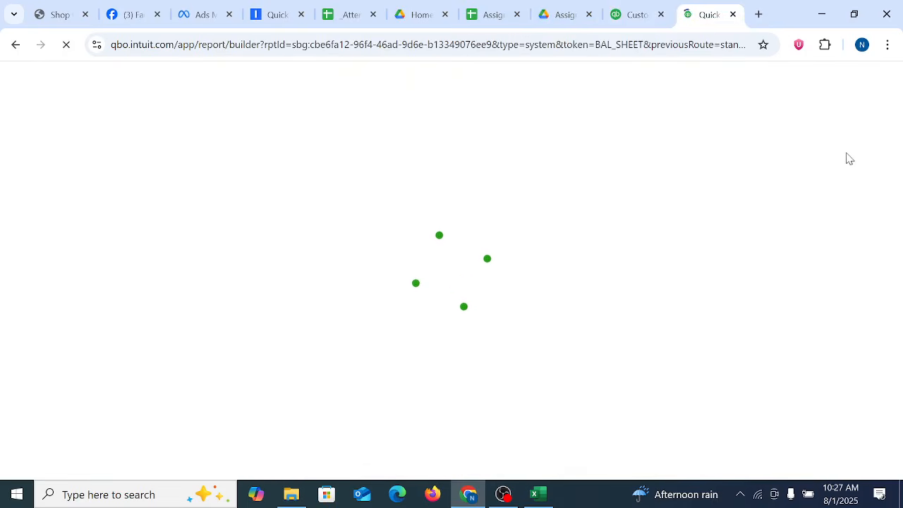
# Step: Switch to the Customer List-USA workbook in Excel and set the Opening Balance in cell M51 to 25327.88
pyautogui.click(621, 13)
pyautogui.click(543, 494)
pyautogui.click(738, 355)
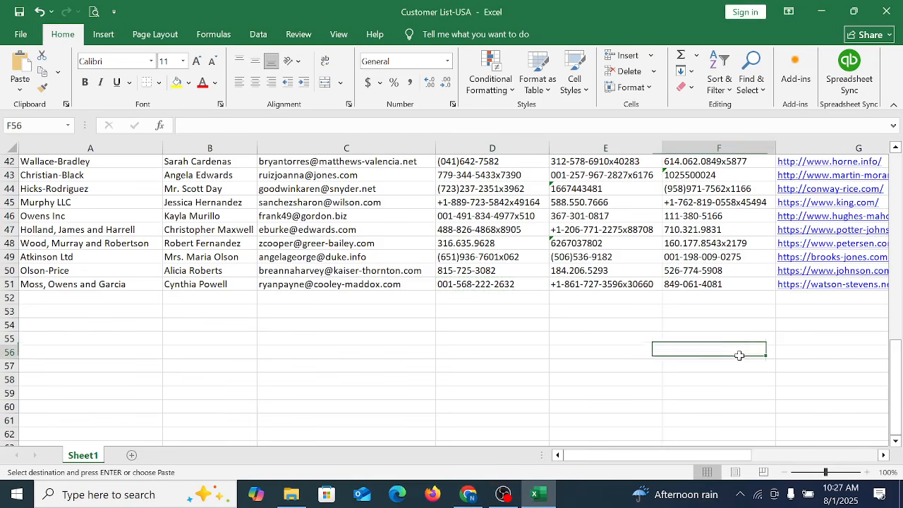
pyautogui.click(611, 289)
pyautogui.press('Right')
pyautogui.press('Right')
pyautogui.press('Right')
pyautogui.press('Right')
pyautogui.press('Right')
pyautogui.press('Right')
pyautogui.press('Right')
pyautogui.press('Right')
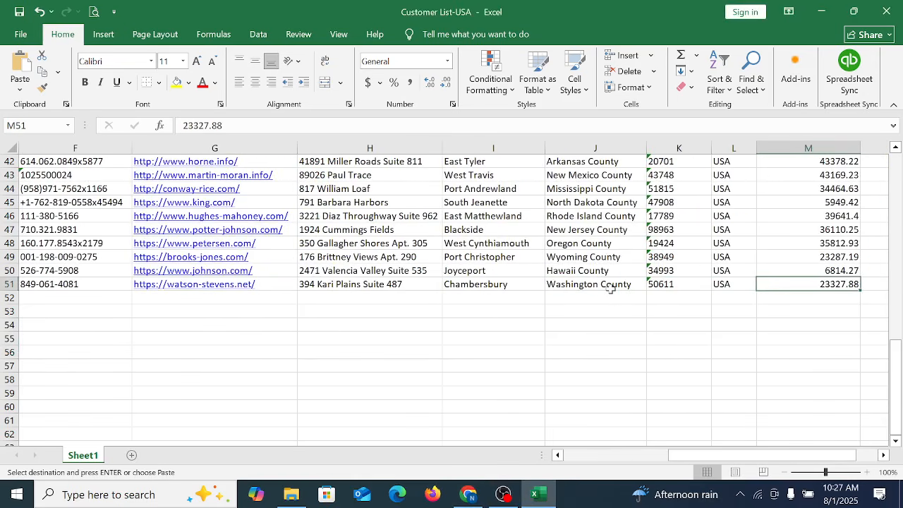
pyautogui.click(192, 126)
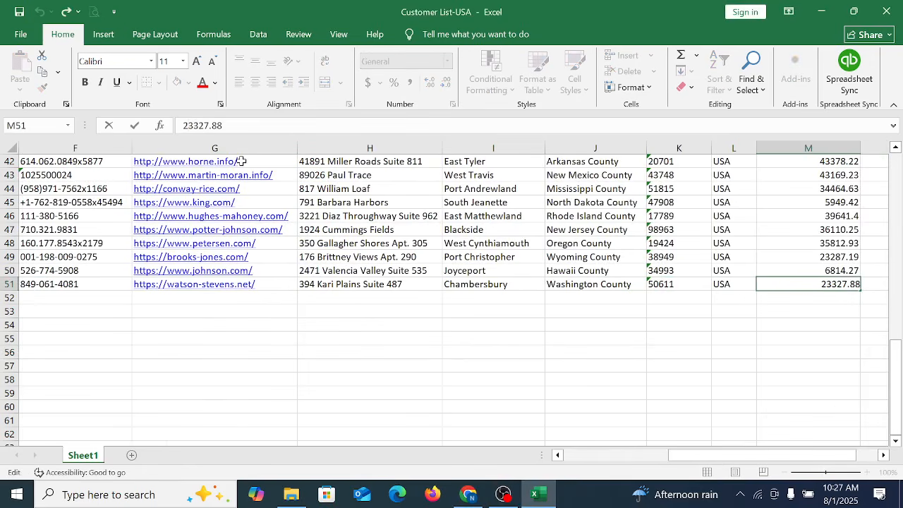
pyautogui.press('BackSpace')
pyautogui.write('5')
pyautogui.press('Return')
pyautogui.scroll(14, 355, 210)
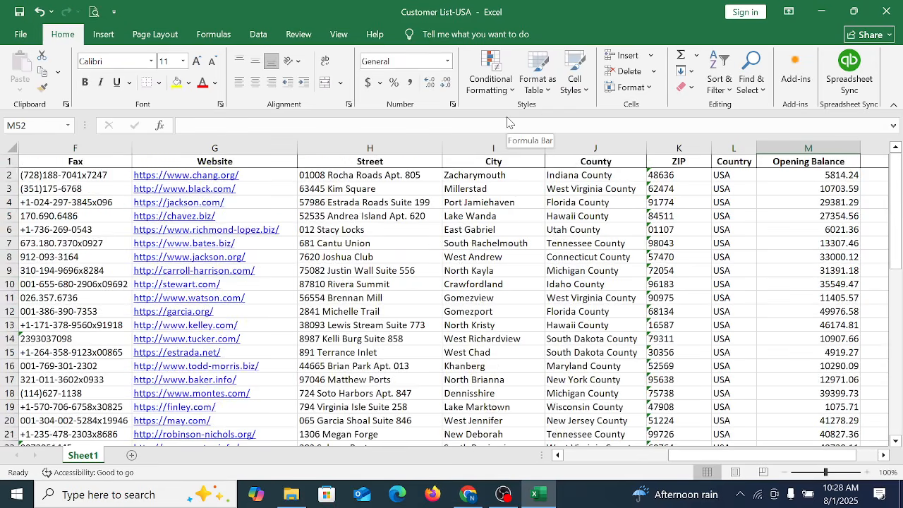
# Step: Switch back to QuickBooks Online, close the invoice and open the Customers list to check the customer's open balance
pyautogui.click(467, 494)
pyautogui.scroll(-1, 562, 330)
pyautogui.scroll(10, 564, 331)
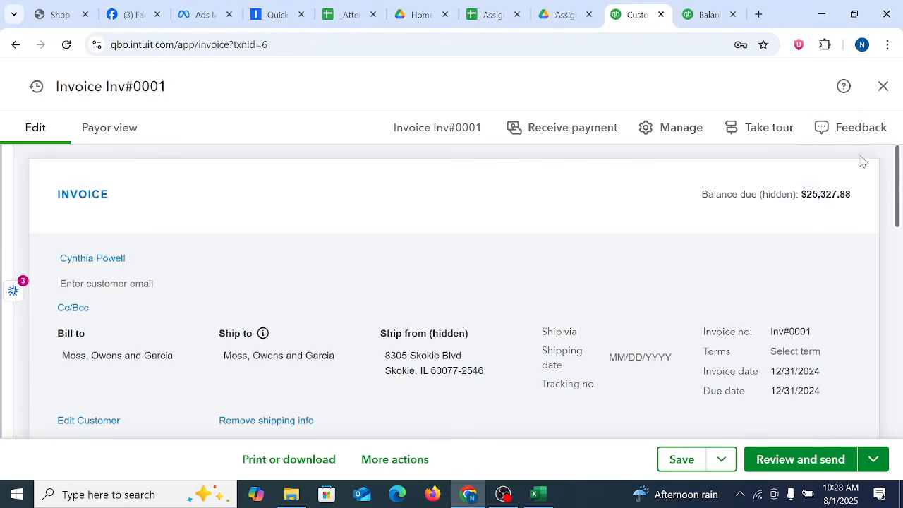
pyautogui.click(883, 87)
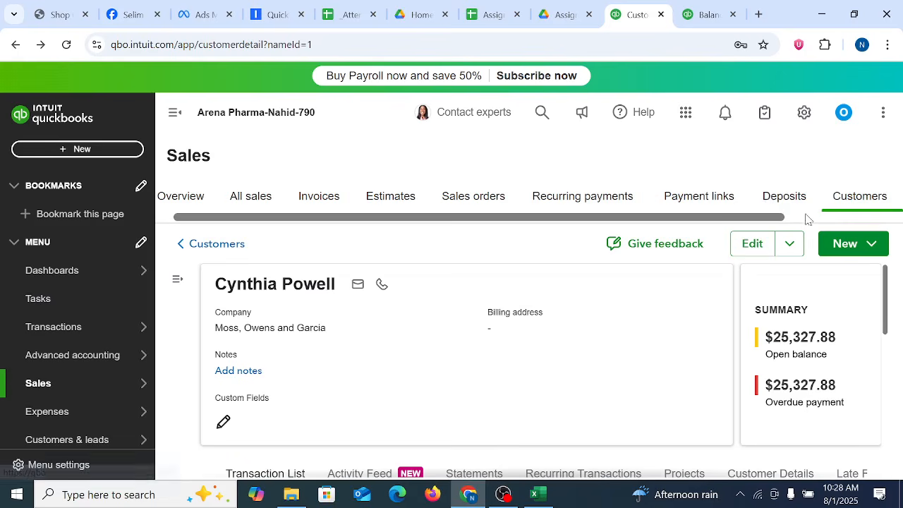
pyautogui.click(857, 203)
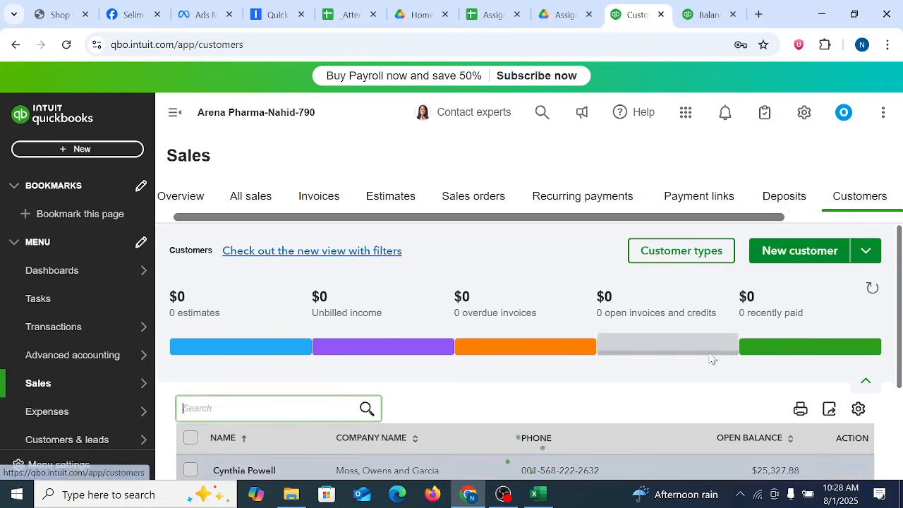
pyautogui.scroll(4, 803, 350)
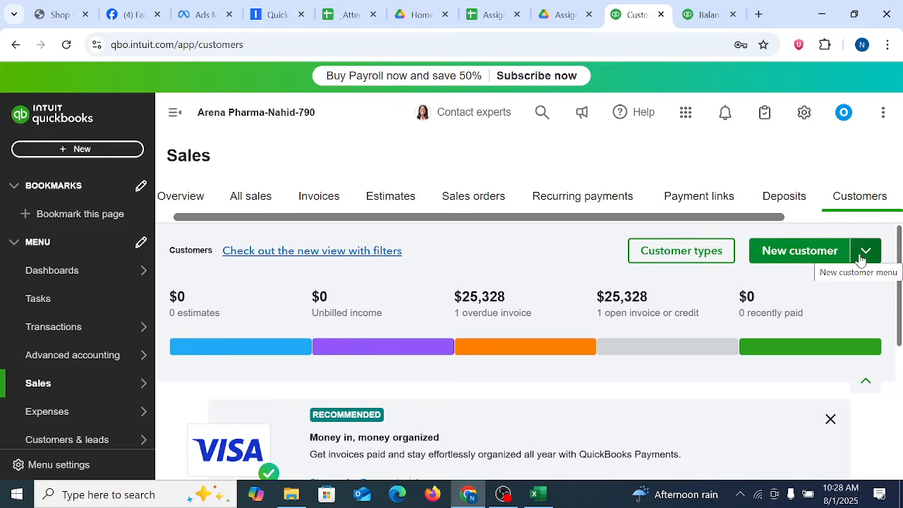
pyautogui.scroll(-5, 654, 419)
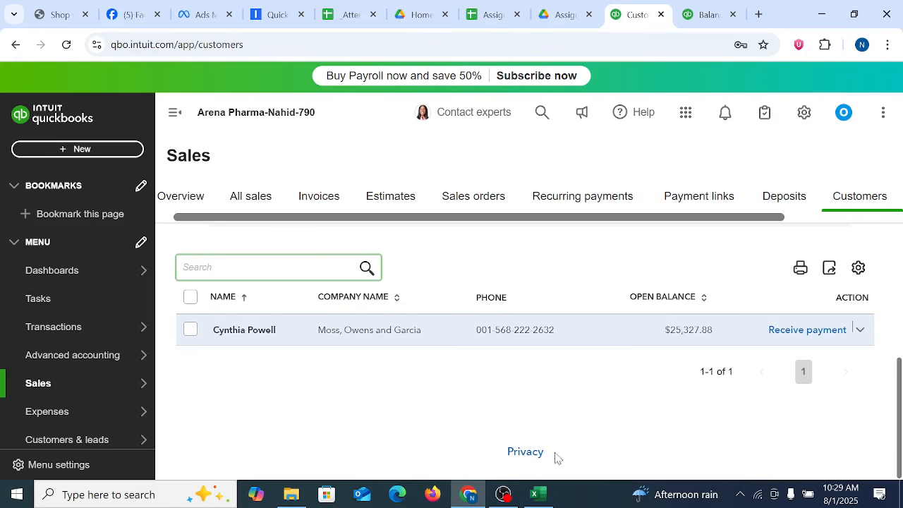
# Step: Examine the Opening Balance column of the Customer List-USA workbook in Excel by selecting its values from M2 to M45
pyautogui.click(538, 494)
pyautogui.click(677, 378)
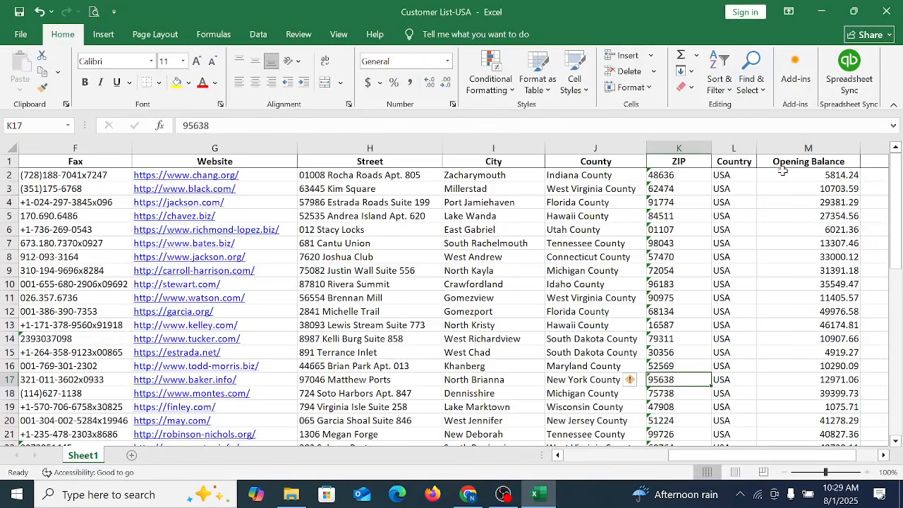
pyautogui.moveTo(826, 176); pyautogui.dragTo(821, 435)
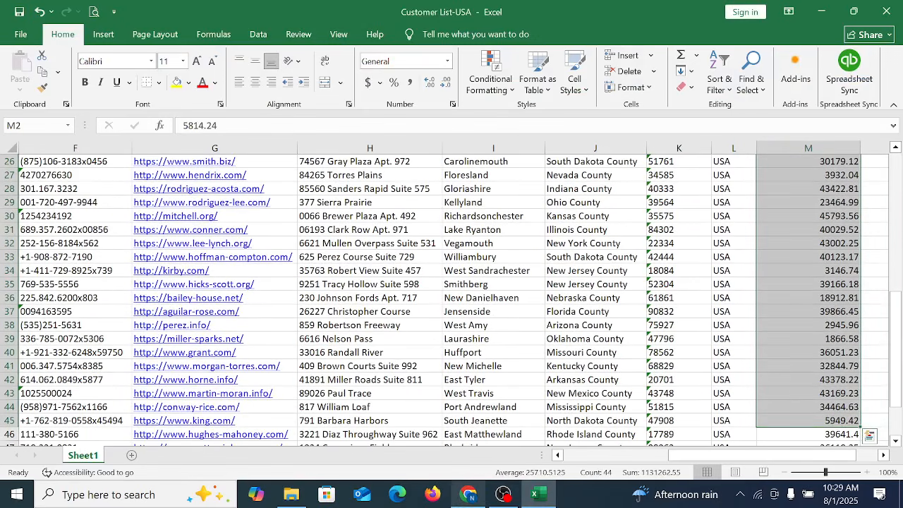
# Step: Switch back to QuickBooks Online and start importing customers from the Customers page
pyautogui.click(468, 493)
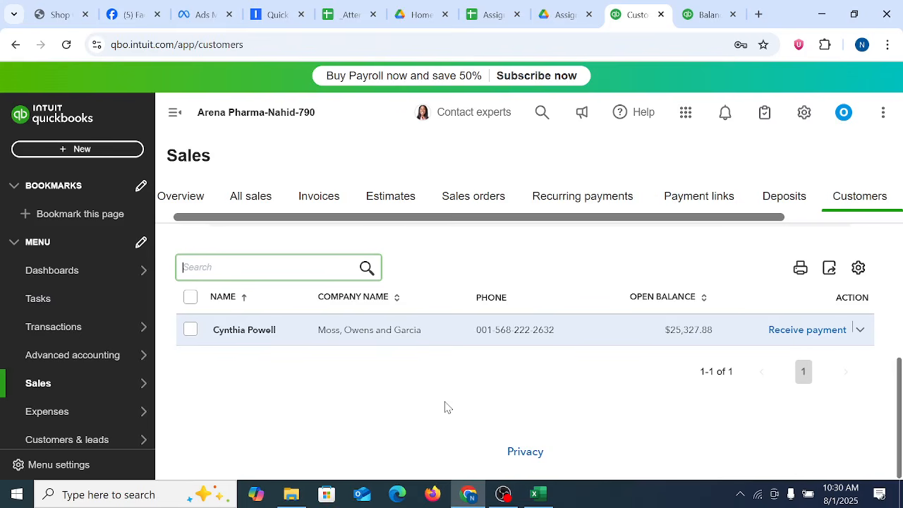
pyautogui.scroll(10, 642, 422)
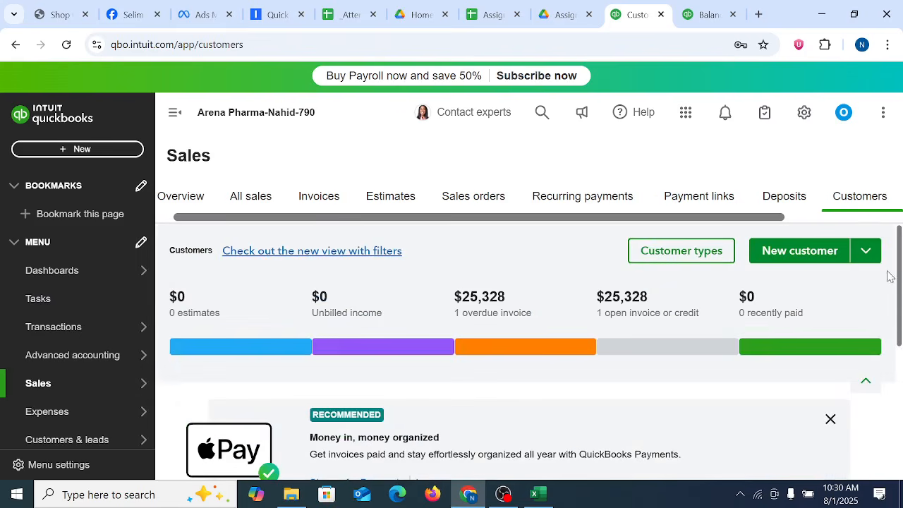
pyautogui.click(866, 251)
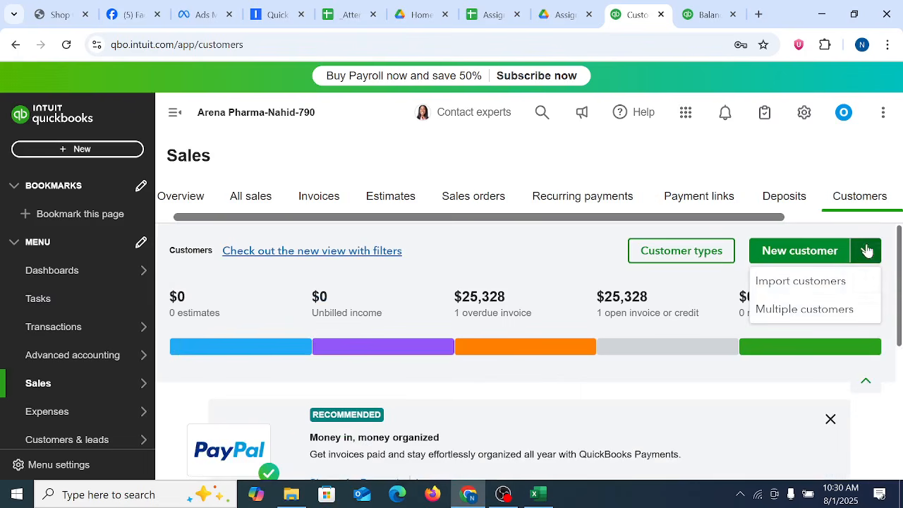
pyautogui.click(794, 282)
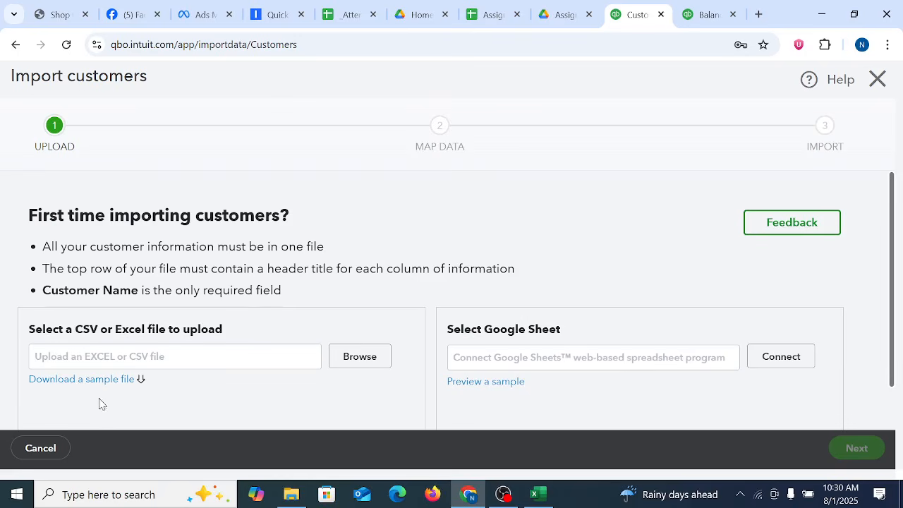
# Step: Download the customer import sample file, open it in Excel and enable editing
pyautogui.click(77, 382)
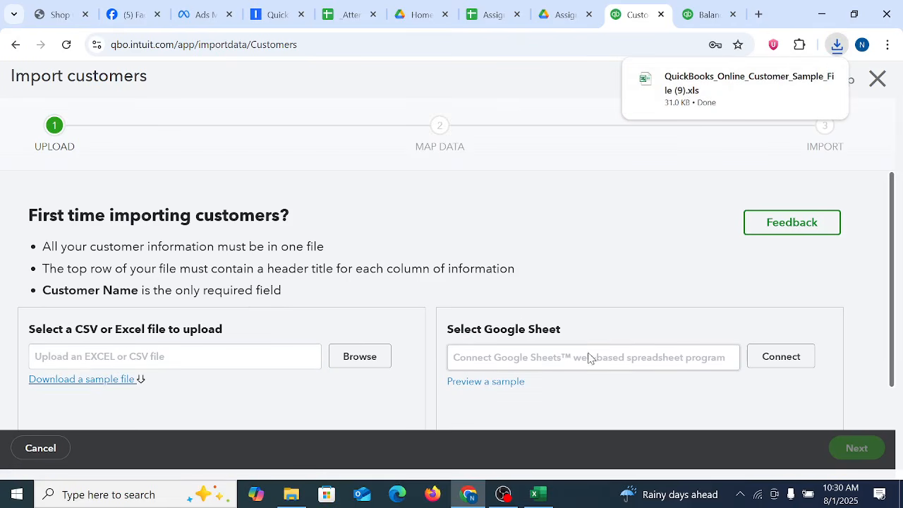
pyautogui.click(705, 99)
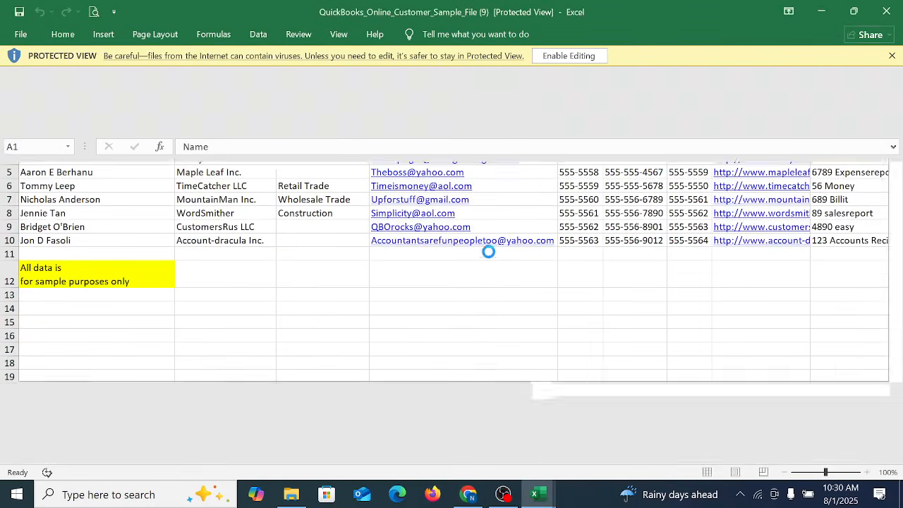
pyautogui.click(570, 57)
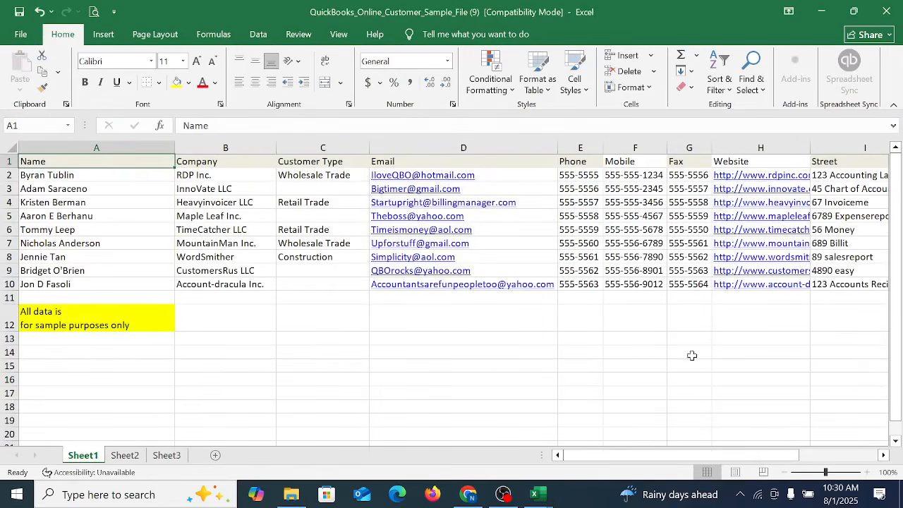
# Step: Delete rows 2 to 15 of Sheet1 to remove the sample customers and the sample-data note below them
pyautogui.moveTo(827, 366); pyautogui.dragTo(796, 362)
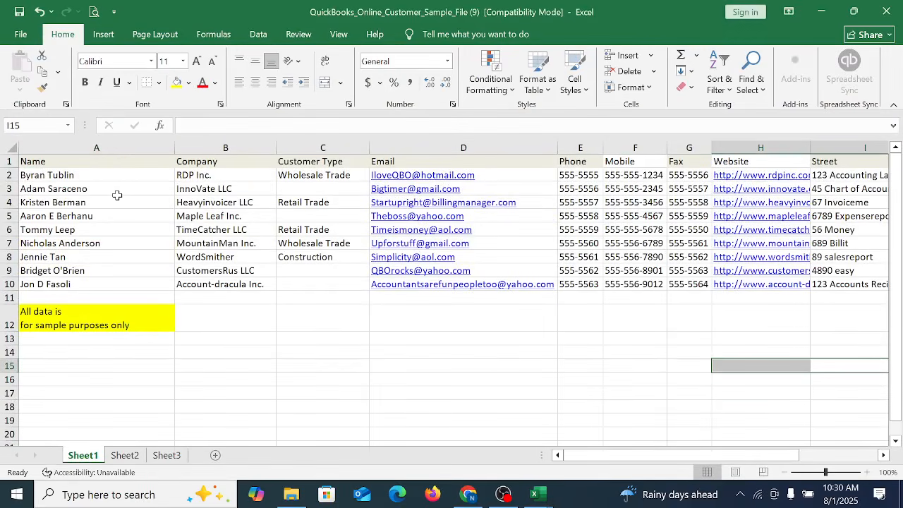
pyautogui.click(93, 204)
pyautogui.click(51, 311)
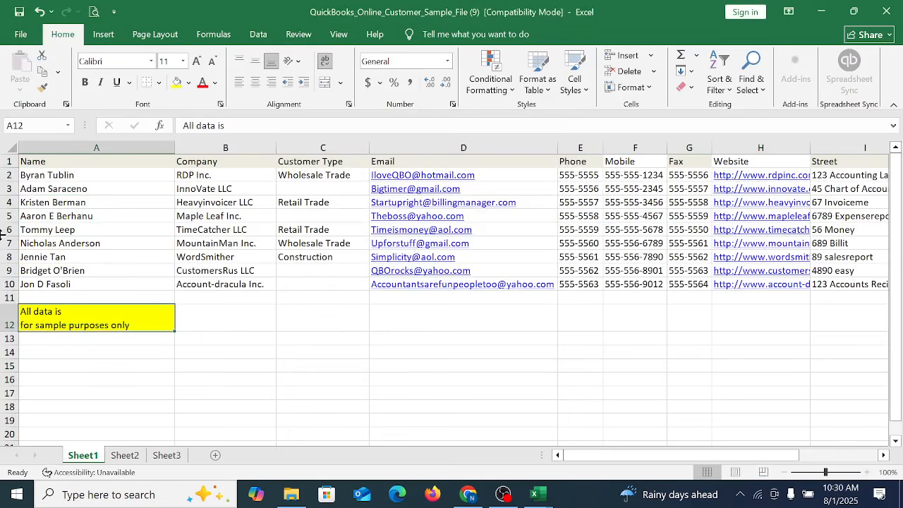
pyautogui.moveTo(8, 175); pyautogui.dragTo(360, 355)
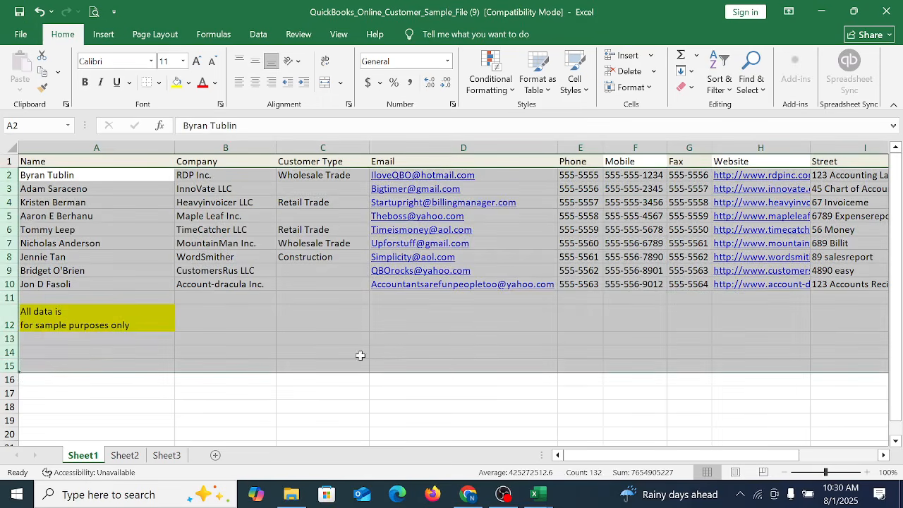
pyautogui.rightClick(380, 350)
pyautogui.click(416, 230)
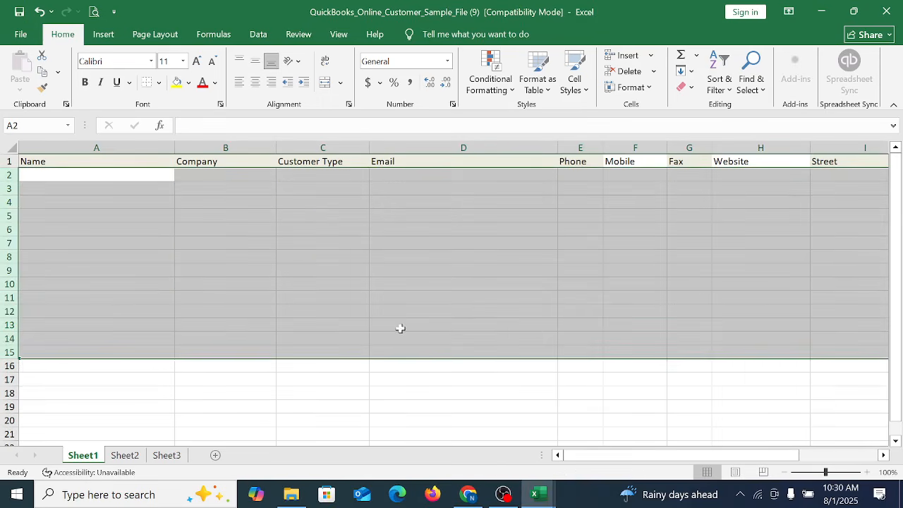
pyautogui.click(400, 328)
# Step: Examine the sample file's header columns from Name to Resale Number
pyautogui.click(691, 244)
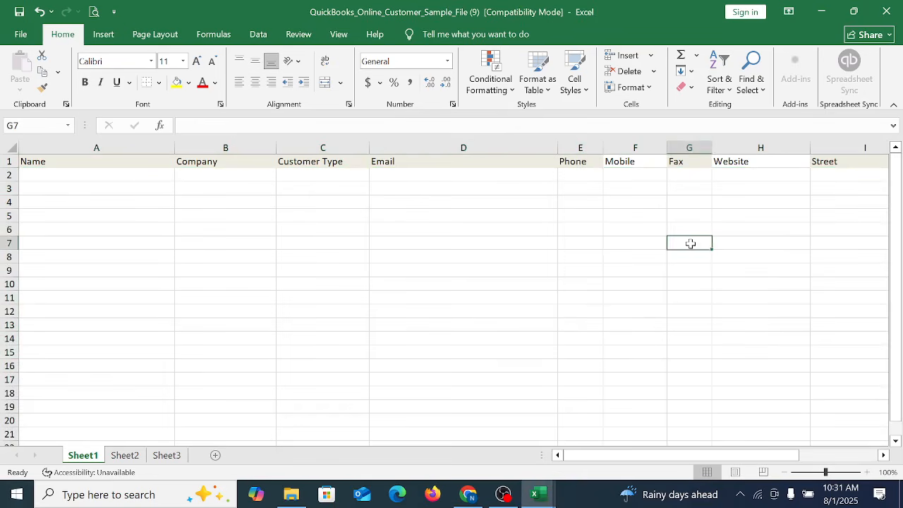
pyautogui.press('Right')
pyautogui.press('Right')
pyautogui.press('Right')
pyautogui.press('Right')
pyautogui.press('Right')
pyautogui.press('Right')
pyautogui.press('Right')
pyautogui.press('Right')
pyautogui.press('Right')
pyautogui.press('Right')
pyautogui.press('Right')
pyautogui.press('Right')
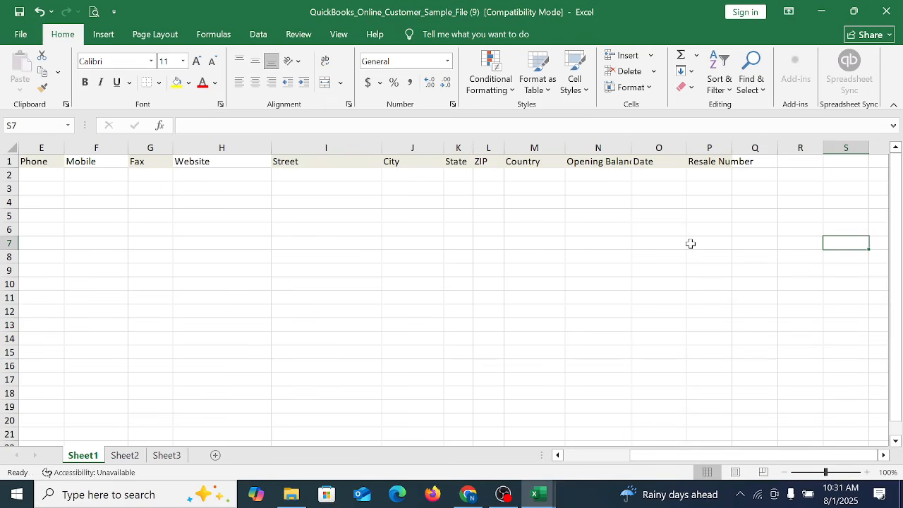
pyautogui.press('Left')
pyautogui.press('Left')
pyautogui.press('Left')
pyautogui.press('Left')
pyautogui.press('Left')
pyautogui.press('Left')
pyautogui.press('Left')
pyautogui.press('Left')
pyautogui.press('Left')
pyautogui.press('Left')
pyautogui.press('Left')
pyautogui.press('Left')
pyautogui.press('Left')
pyautogui.press('Left')
pyautogui.press('Left')
pyautogui.press('Left')
pyautogui.press('Left')
pyautogui.press('Left')
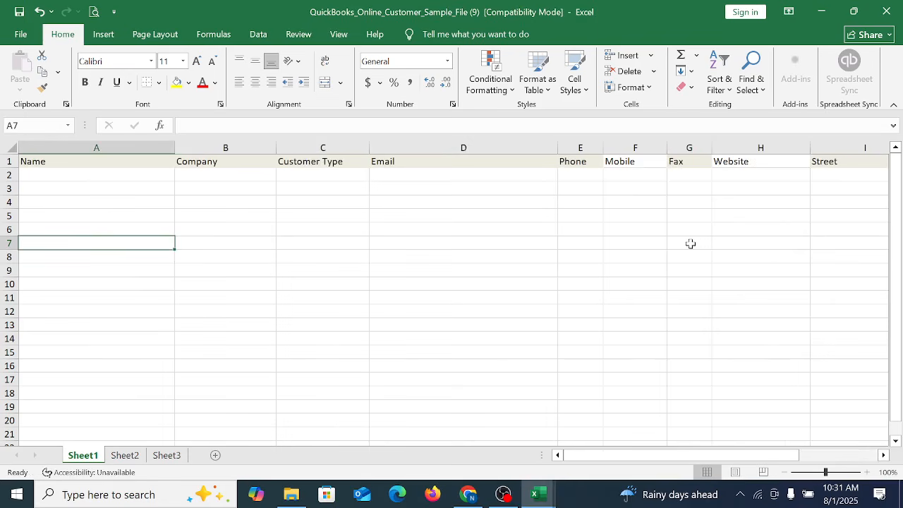
# Step: Switch to the Customer List-USA workbook and examine its Company Name and Contact Name columns
pyautogui.click(105, 175)
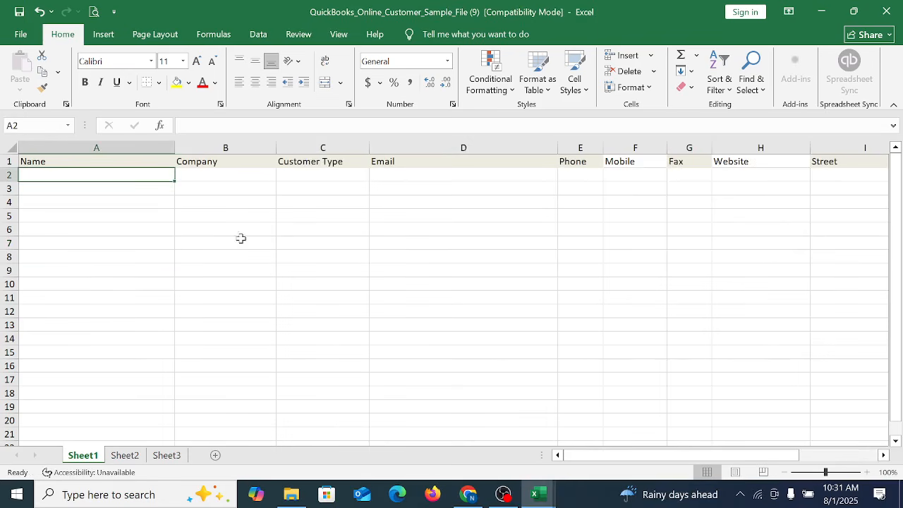
pyautogui.click(474, 279)
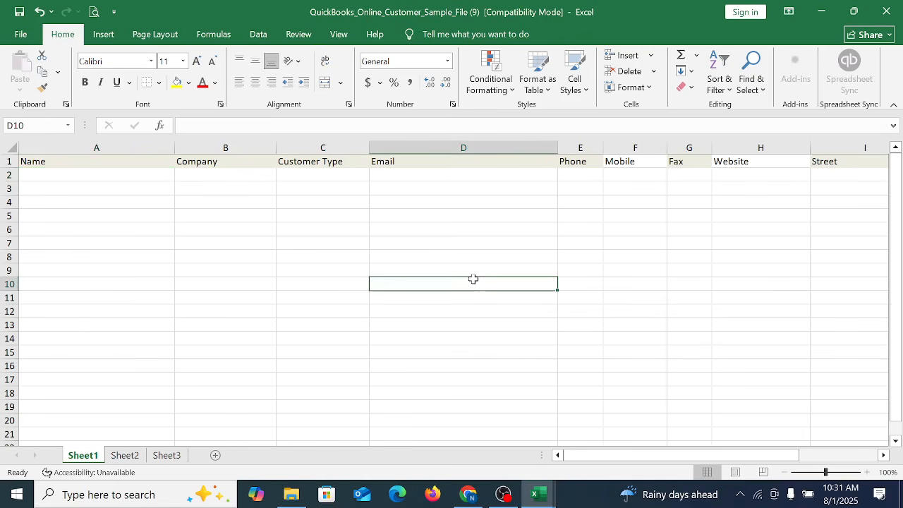
pyautogui.moveTo(538, 492)
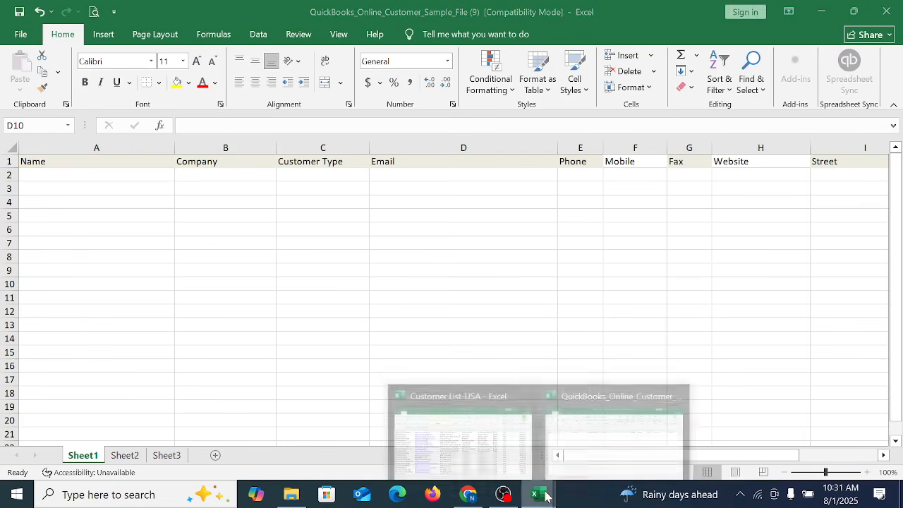
pyautogui.click(458, 432)
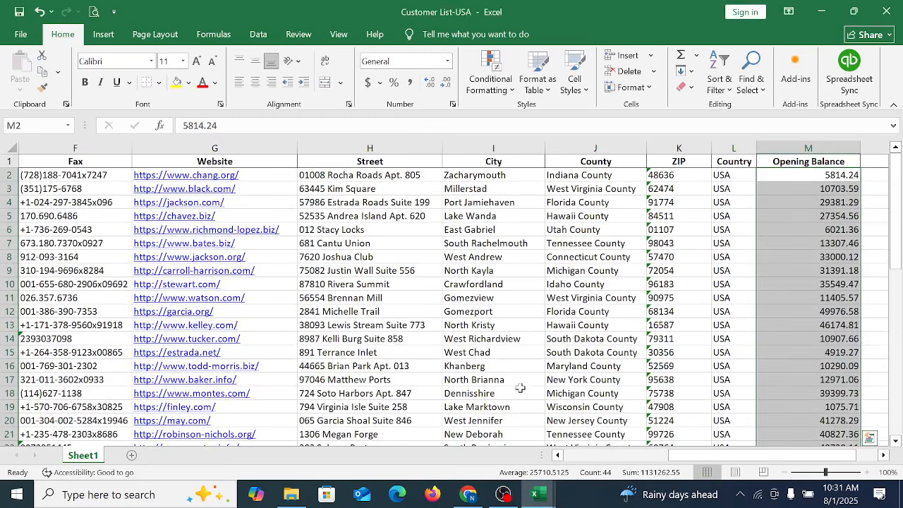
pyautogui.click(517, 387)
pyautogui.press('Left')
pyautogui.press('Left')
pyautogui.press('Left')
pyautogui.press('Left')
pyautogui.press('Left')
pyautogui.press('Left')
pyautogui.press('Left')
pyautogui.press('Left')
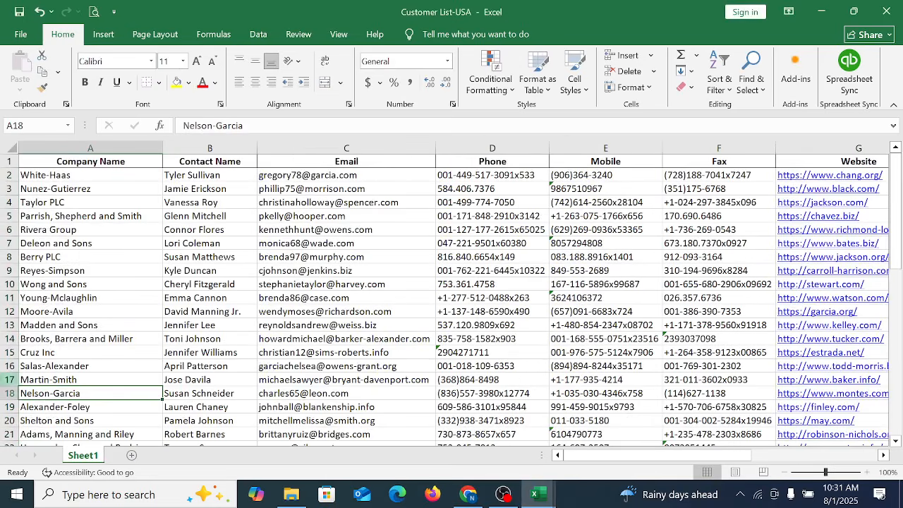
pyautogui.moveTo(87, 175); pyautogui.dragTo(106, 382)
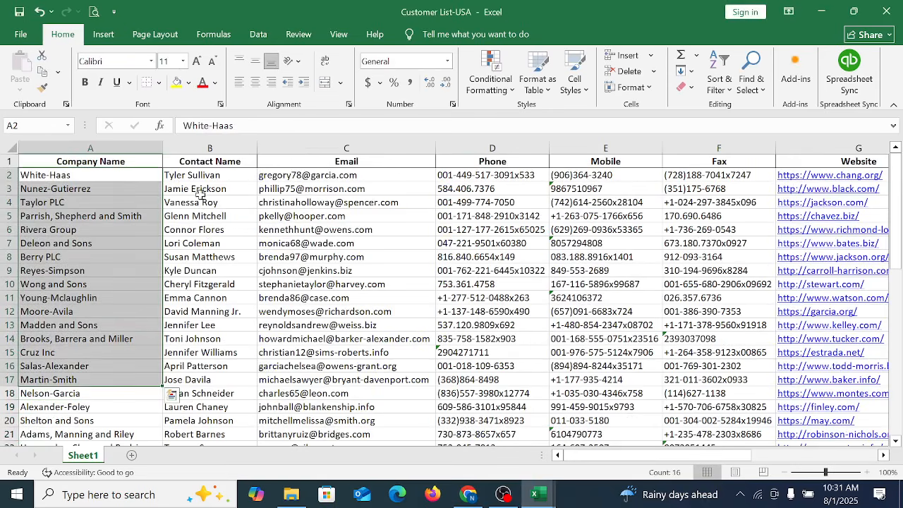
pyautogui.moveTo(204, 176); pyautogui.dragTo(226, 388)
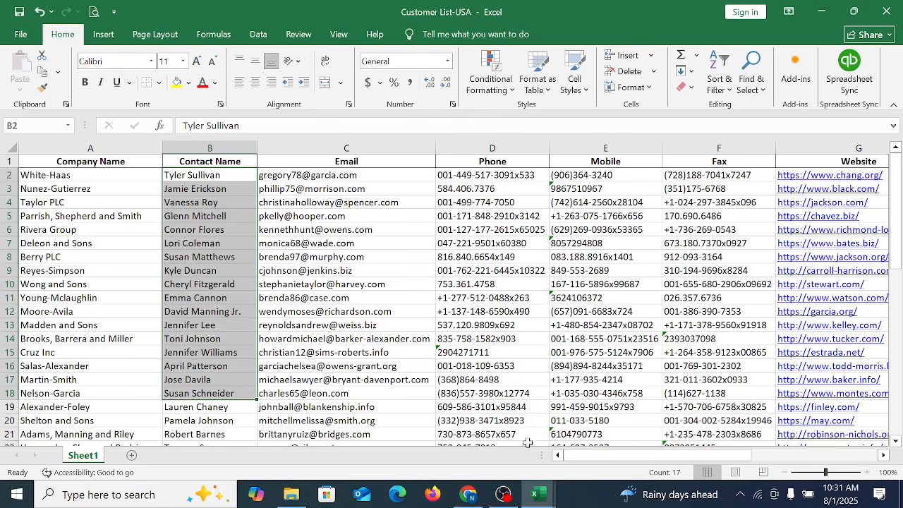
pyautogui.click(310, 326)
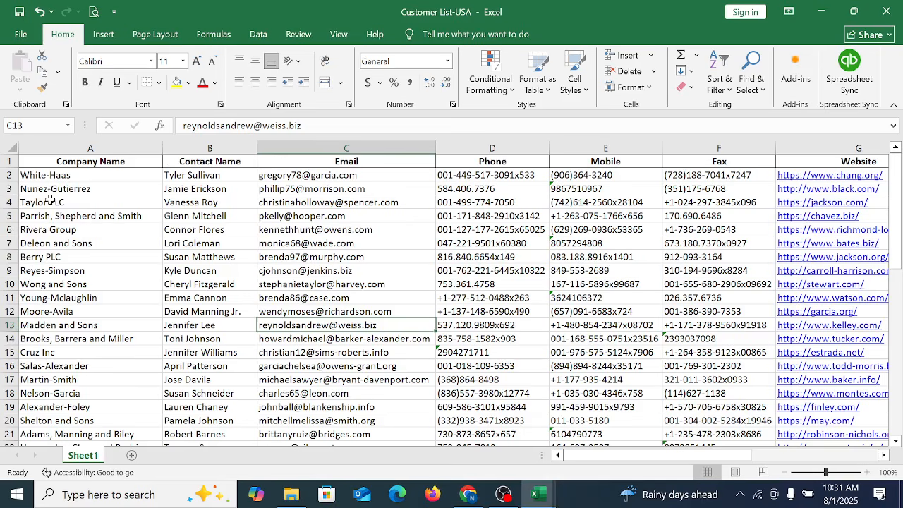
pyautogui.moveTo(59, 176); pyautogui.dragTo(77, 428)
pyautogui.scroll(7, 77, 395)
pyautogui.click(84, 272)
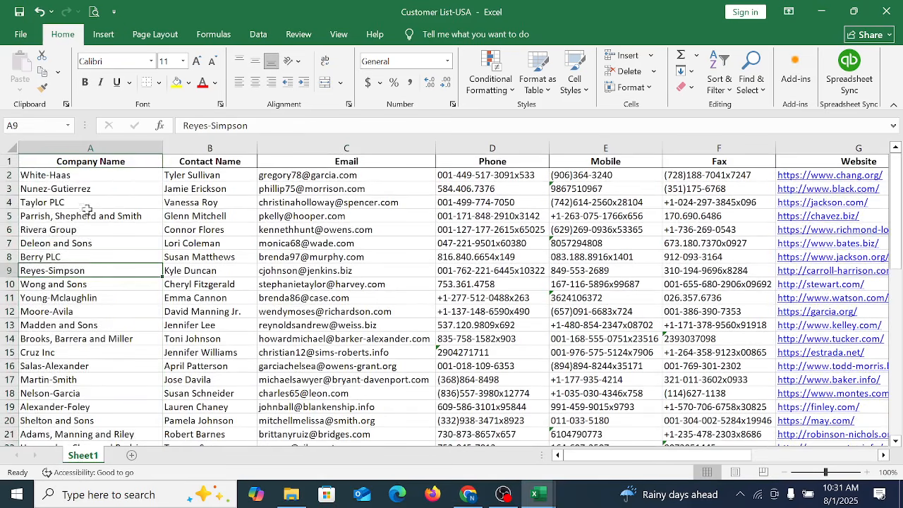
# Step: Copy the company names in A2:A51 of Customer List-USA into the sample file's Name column, starting at A2
pyautogui.moveTo(92, 176); pyautogui.dragTo(98, 393)
pyautogui.hotkey('ctrl', 'c')
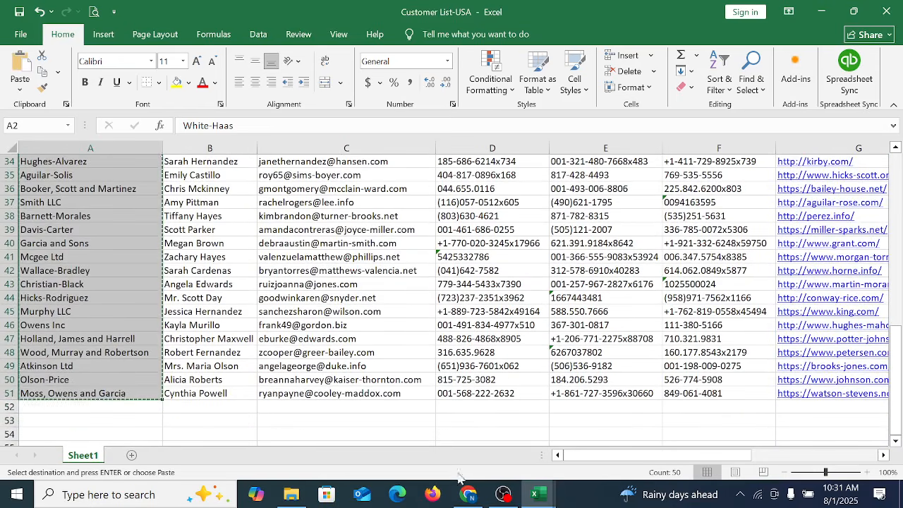
pyautogui.click(548, 500)
pyautogui.click(619, 451)
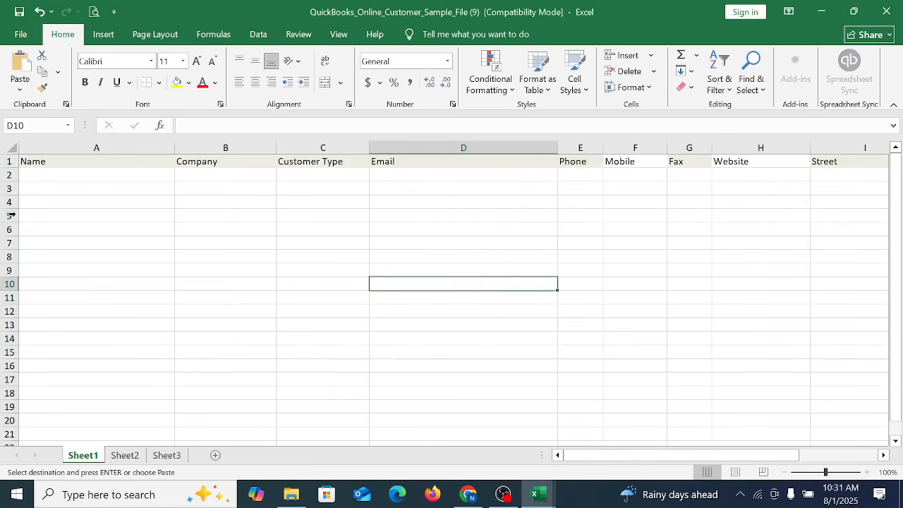
pyautogui.click(62, 176)
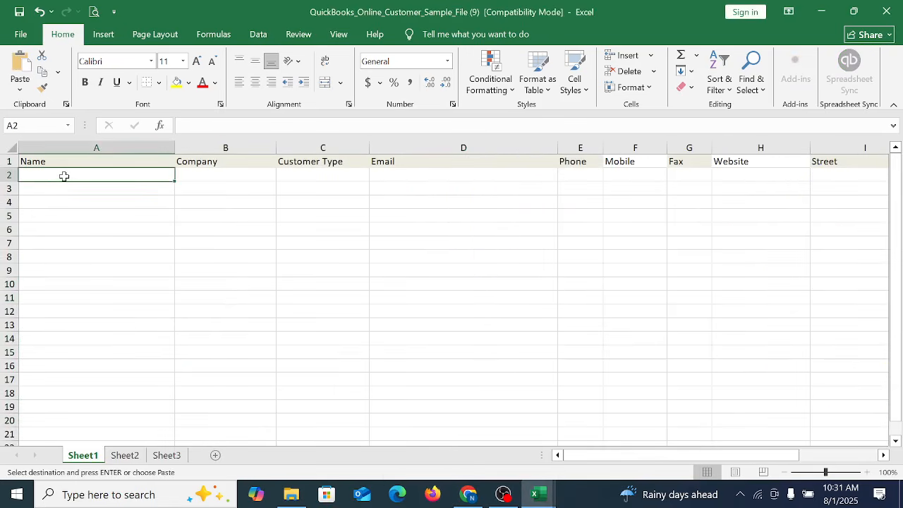
pyautogui.hotkey('ctrl', 'v')
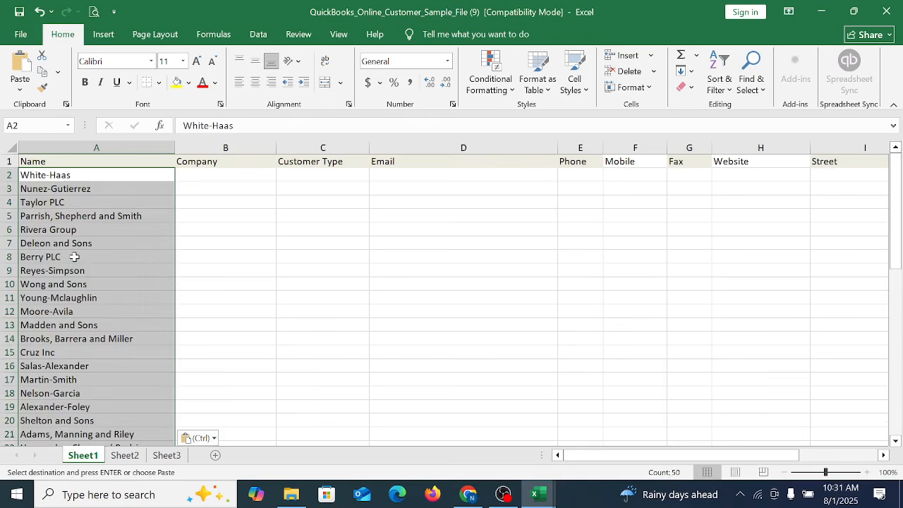
# Step: Paste the same company names into the sample file's Company column, starting at B2
pyautogui.click(97, 217)
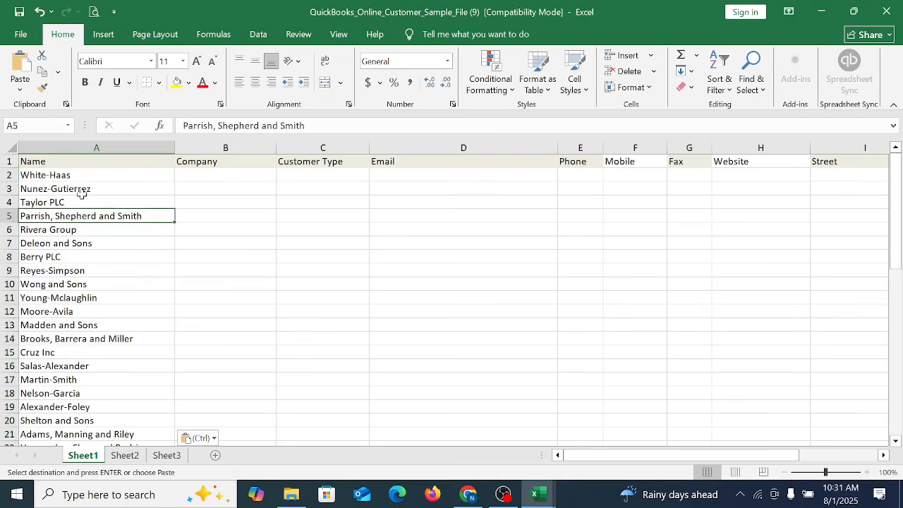
pyautogui.moveTo(83, 173); pyautogui.dragTo(50, 421)
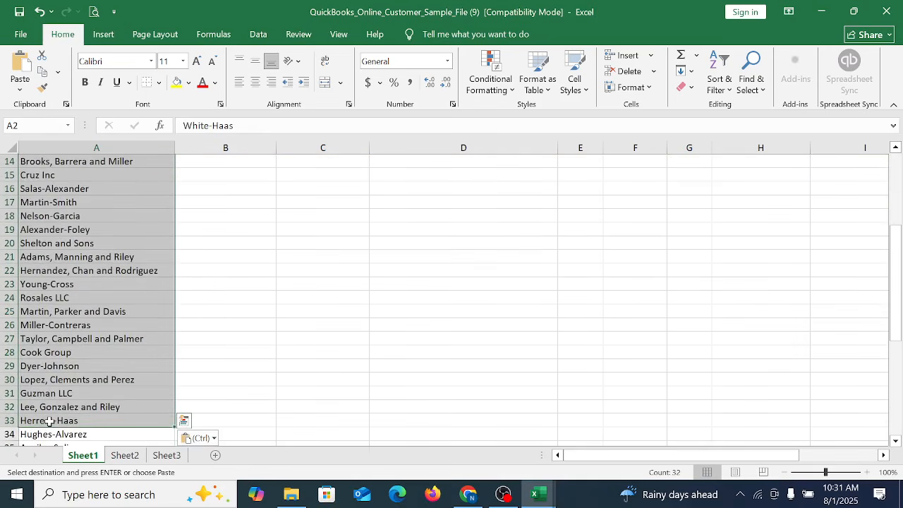
pyautogui.scroll(5, 49, 421)
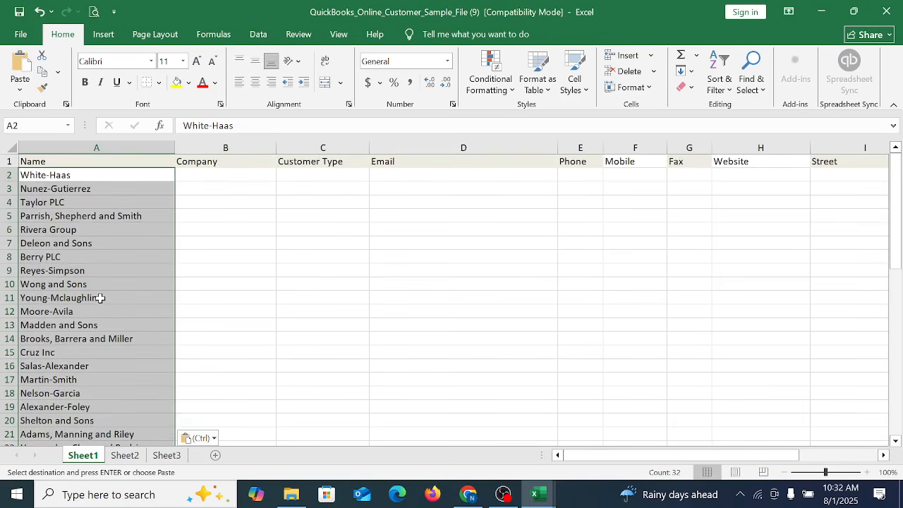
pyautogui.moveTo(69, 185); pyautogui.dragTo(14, 404)
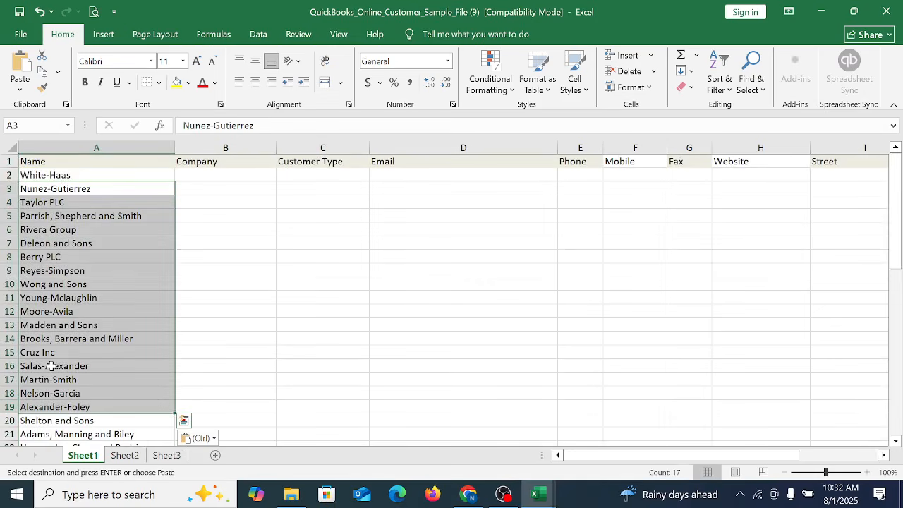
pyautogui.click(218, 178)
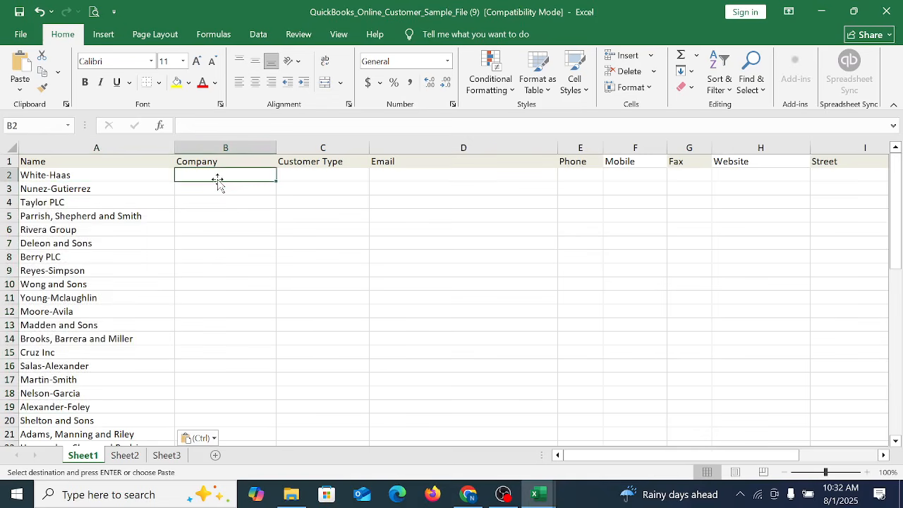
pyautogui.hotkey('ctrl', 'v')
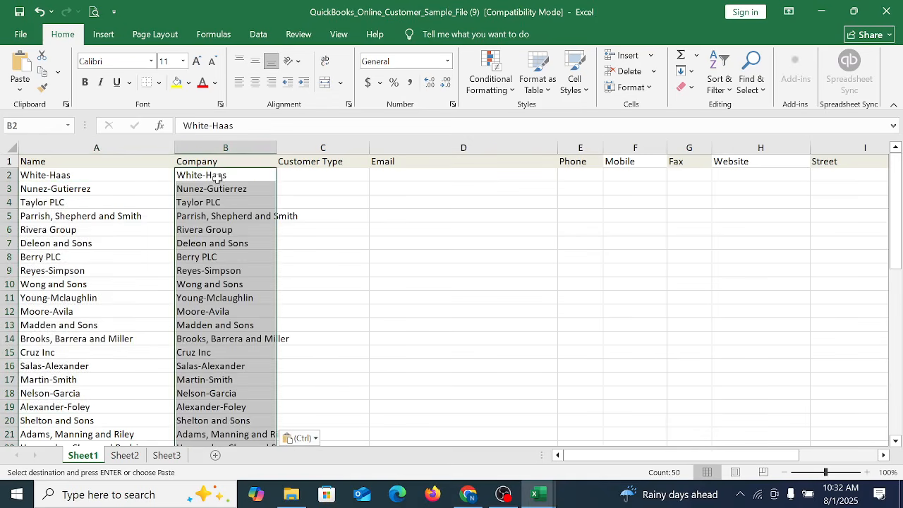
pyautogui.click(292, 177)
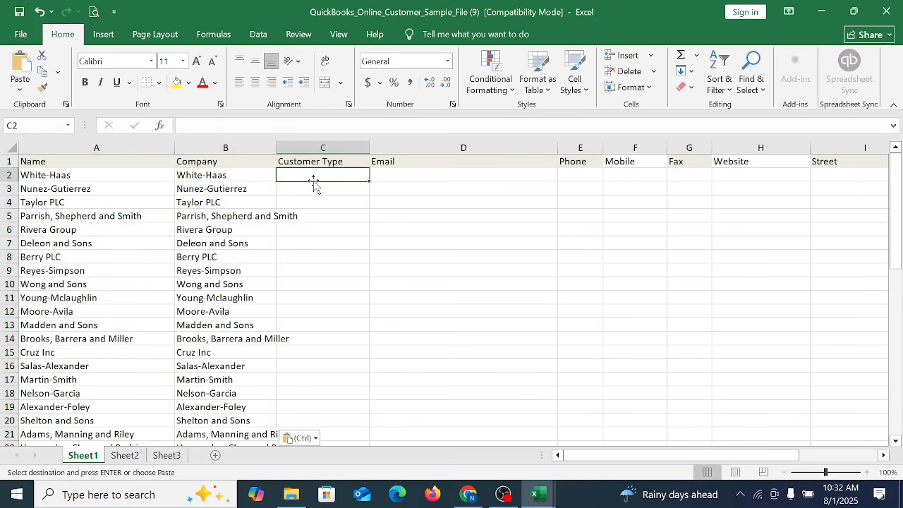
# Step: Copy the email addresses in C2:C51 of the Customer List-USA workbook
pyautogui.moveTo(537, 494)
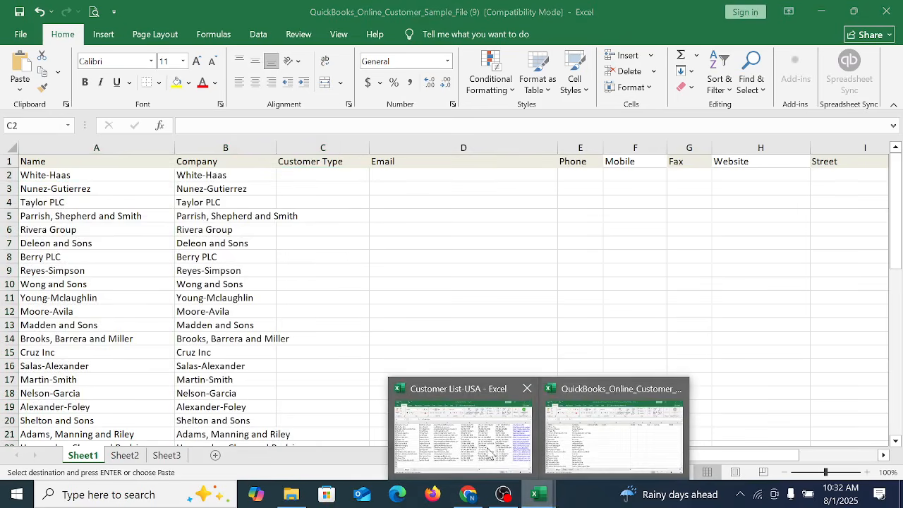
pyautogui.click(435, 447)
pyautogui.scroll(11, 346, 275)
pyautogui.moveTo(211, 175); pyautogui.dragTo(196, 485)
pyautogui.scroll(6, 189, 365)
pyautogui.click(371, 175)
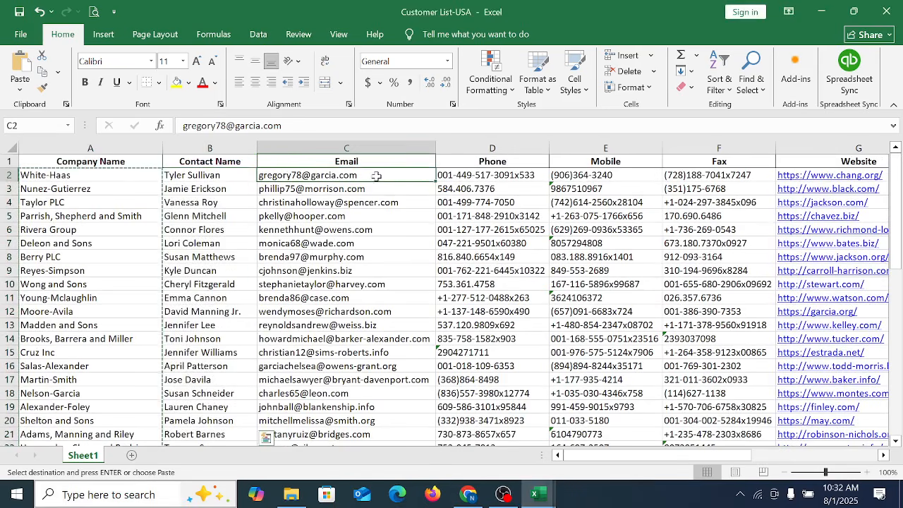
pyautogui.moveTo(390, 175); pyautogui.dragTo(377, 351)
pyautogui.hotkey('ctrl', 'c')
pyautogui.scroll(12, 378, 351)
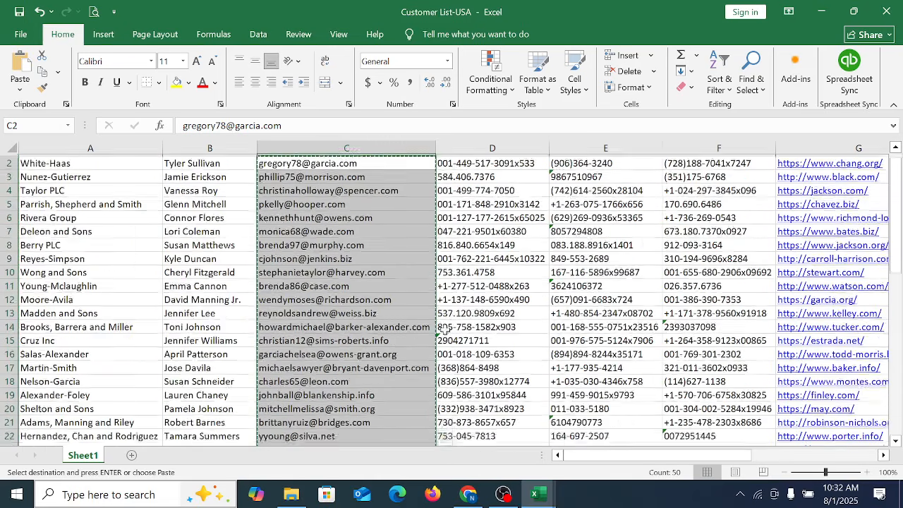
# Step: Paste the copied email addresses into the sample file's Email column, starting at D2
pyautogui.click(538, 494)
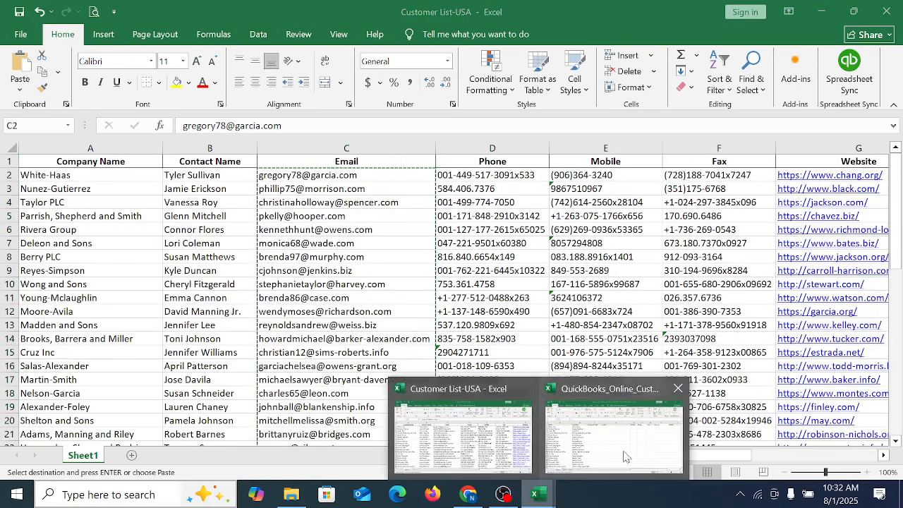
pyautogui.click(468, 491)
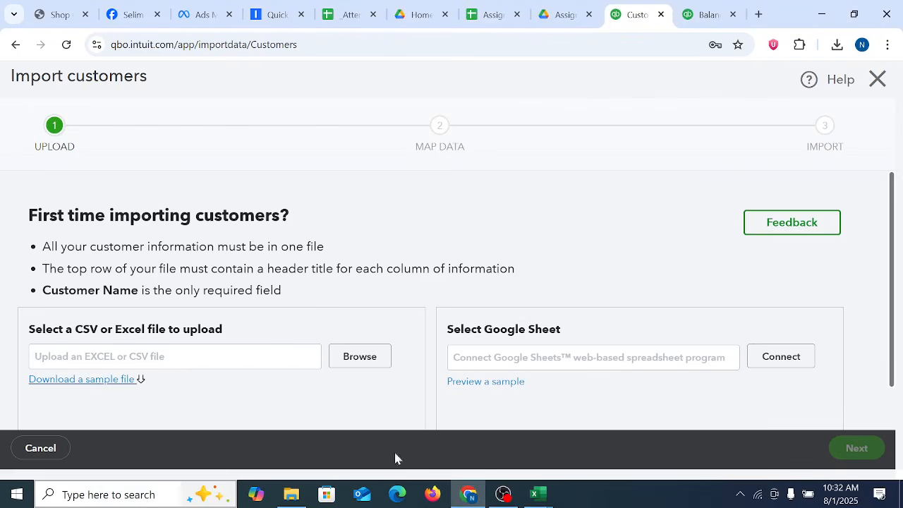
pyautogui.click(544, 497)
pyautogui.click(618, 434)
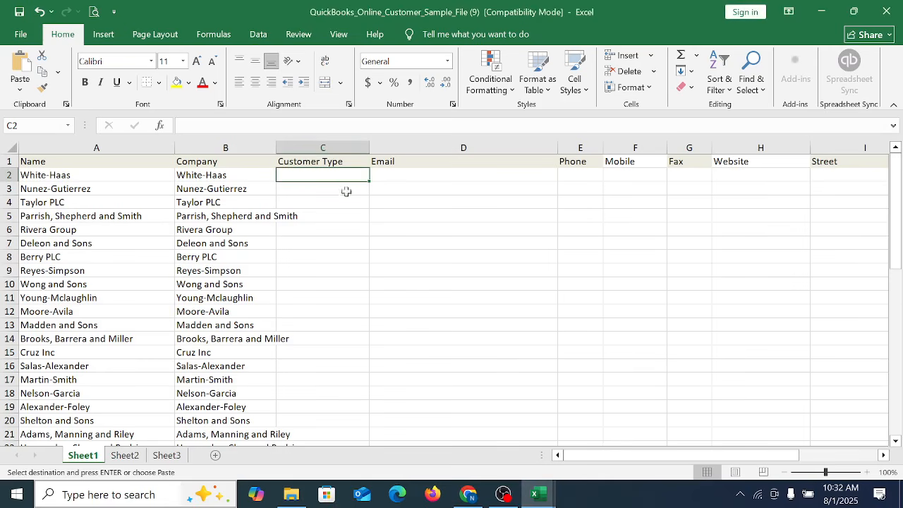
pyautogui.click(400, 174)
pyautogui.rightClick(402, 174)
pyautogui.click(446, 217)
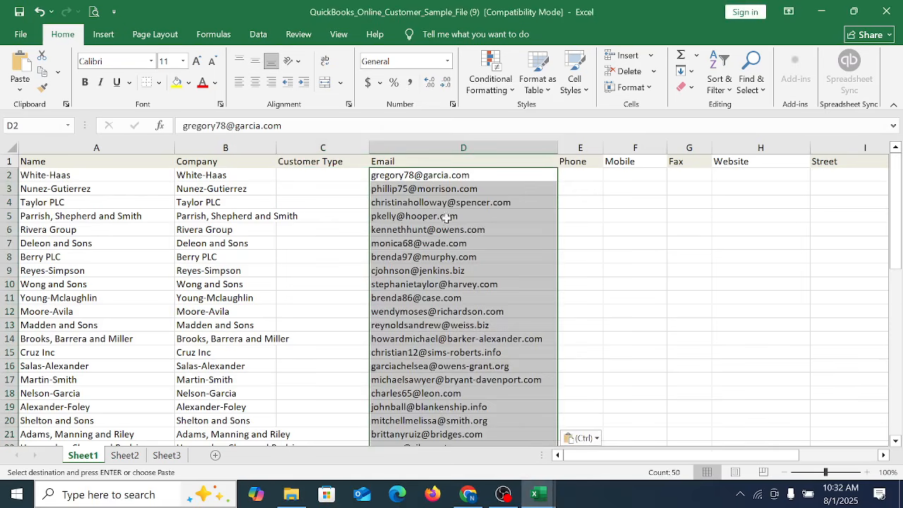
# Step: Copy the phone, mobile and fax numbers in D2:F51 of the Customer List-USA workbook
pyautogui.click(582, 175)
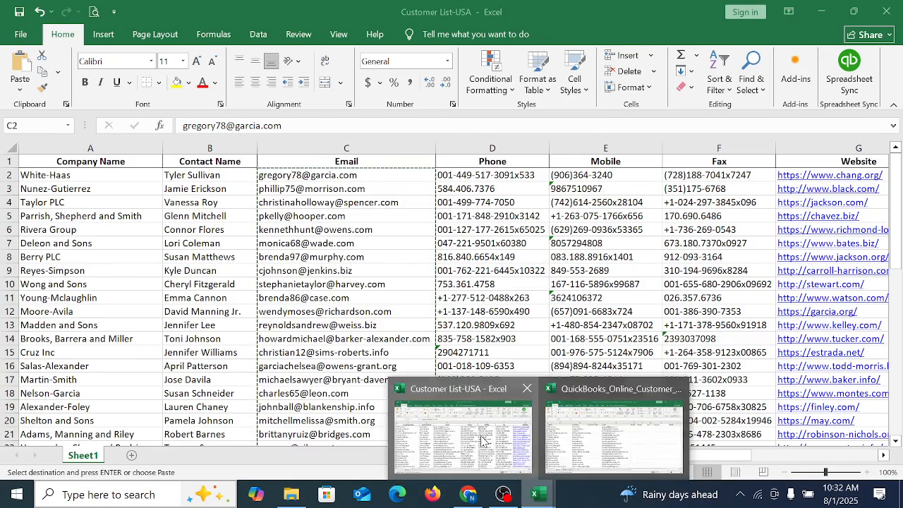
pyautogui.click(447, 432)
pyautogui.moveTo(487, 175); pyautogui.dragTo(683, 426)
pyautogui.scroll(-1, 681, 413)
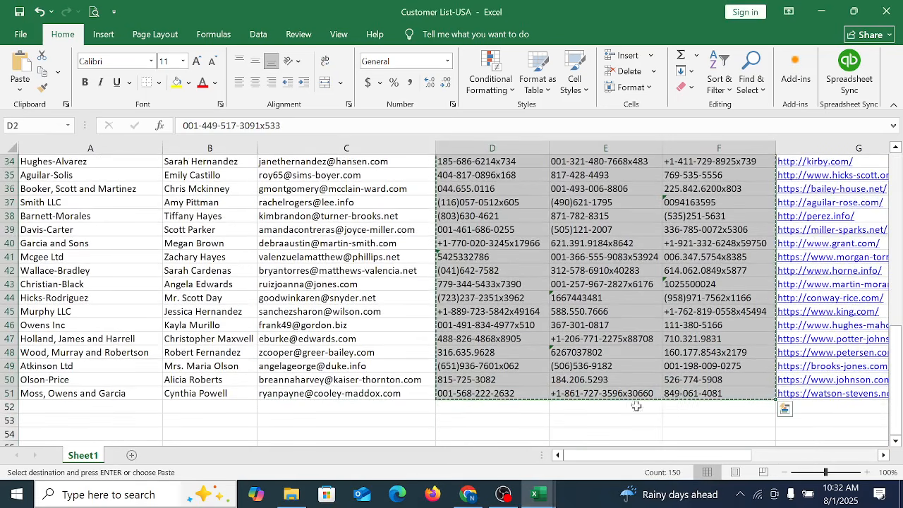
pyautogui.scroll(11, 616, 361)
# Step: Paste the copied numbers into the sample file's Phone, Mobile and Fax columns from E2, and widen the Fax column
pyautogui.moveTo(537, 494)
pyautogui.click(599, 405)
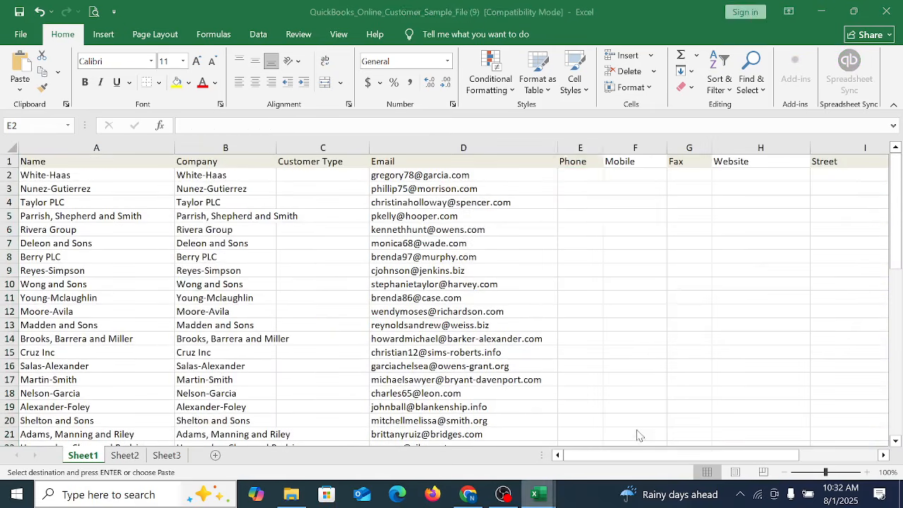
pyautogui.rightClick(576, 172)
pyautogui.click(600, 215)
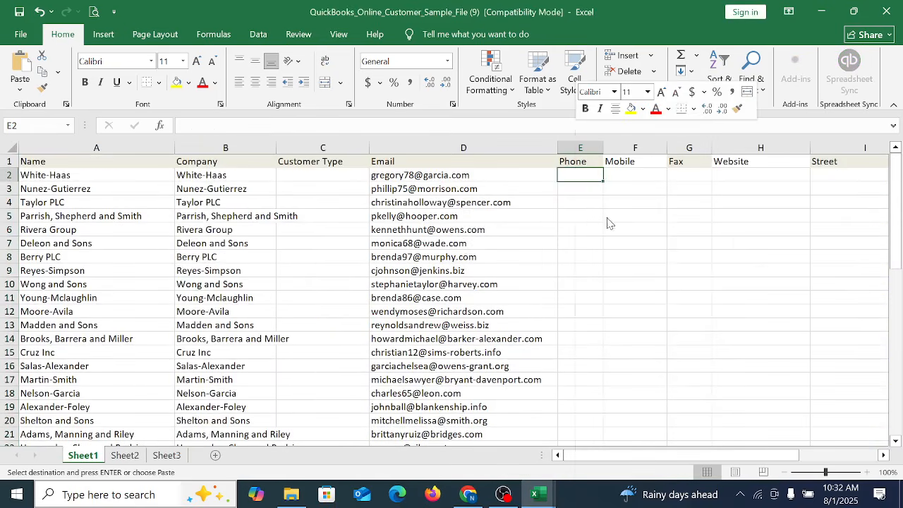
pyautogui.moveTo(712, 145); pyautogui.dragTo(780, 145)
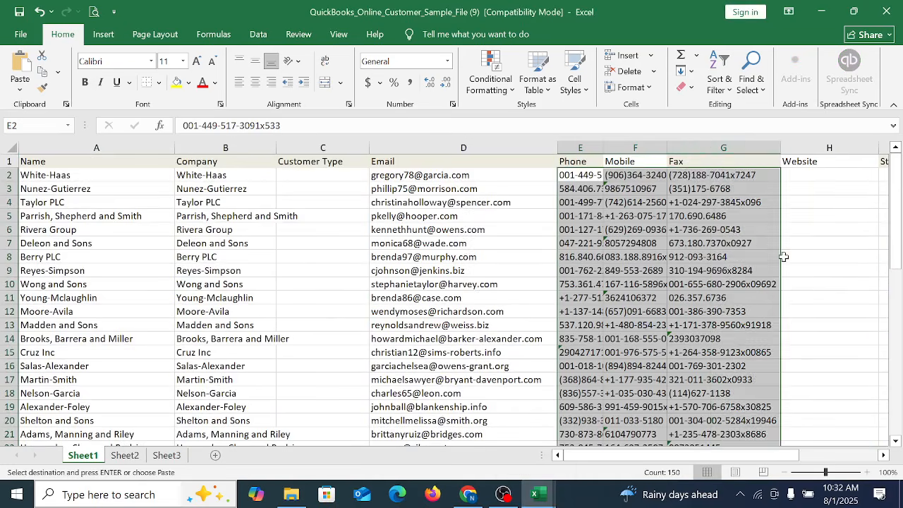
# Step: Copy the website addresses in G2:G51 of the Customer List-USA workbook
pyautogui.click(783, 257)
pyautogui.press('Right')
pyautogui.press('Right')
pyautogui.press('Right')
pyautogui.press('Right')
pyautogui.press('Right')
pyautogui.press('Right')
pyautogui.press('Right')
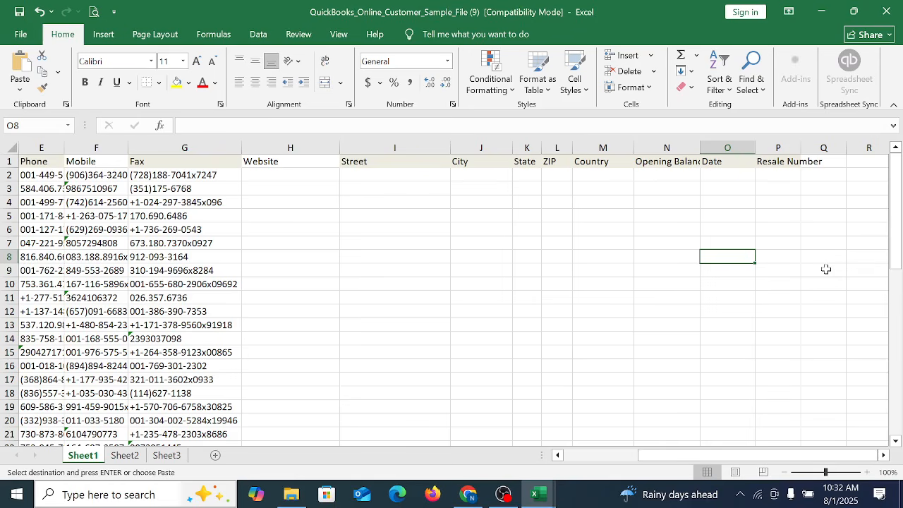
pyautogui.click(300, 173)
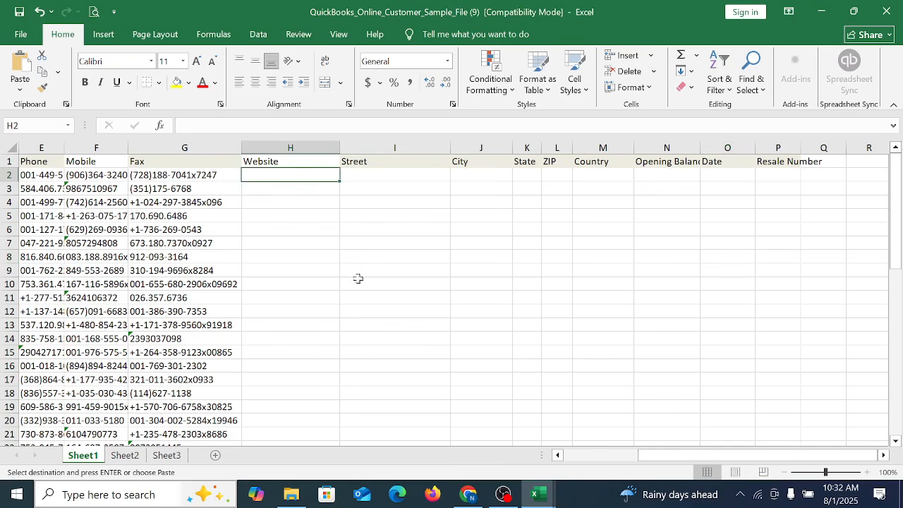
pyautogui.moveTo(547, 499)
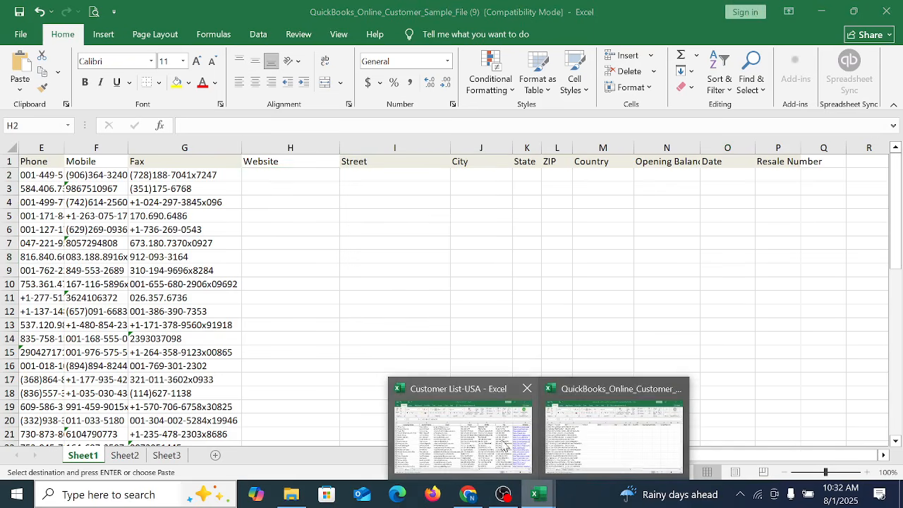
pyautogui.click(445, 430)
pyautogui.click(667, 229)
pyautogui.press('Right')
pyautogui.press('Right')
pyautogui.press('Right')
pyautogui.press('Right')
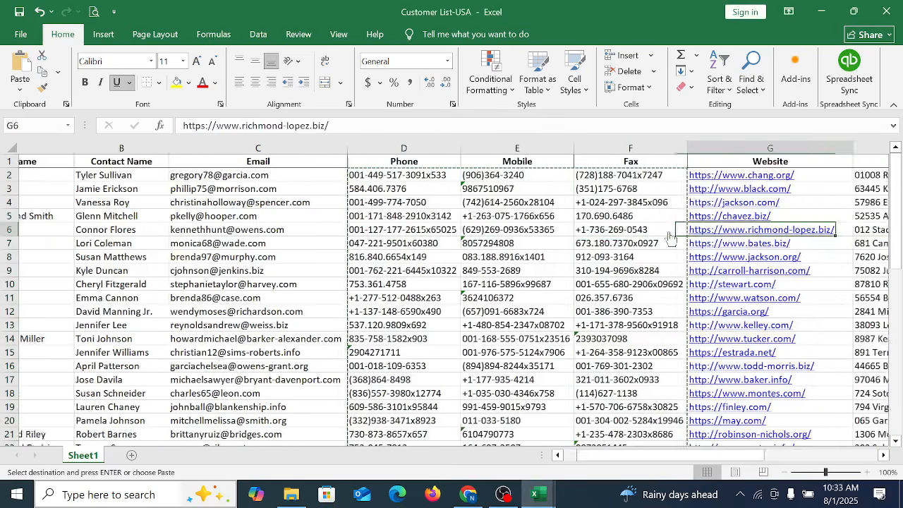
pyautogui.moveTo(501, 176); pyautogui.dragTo(511, 395)
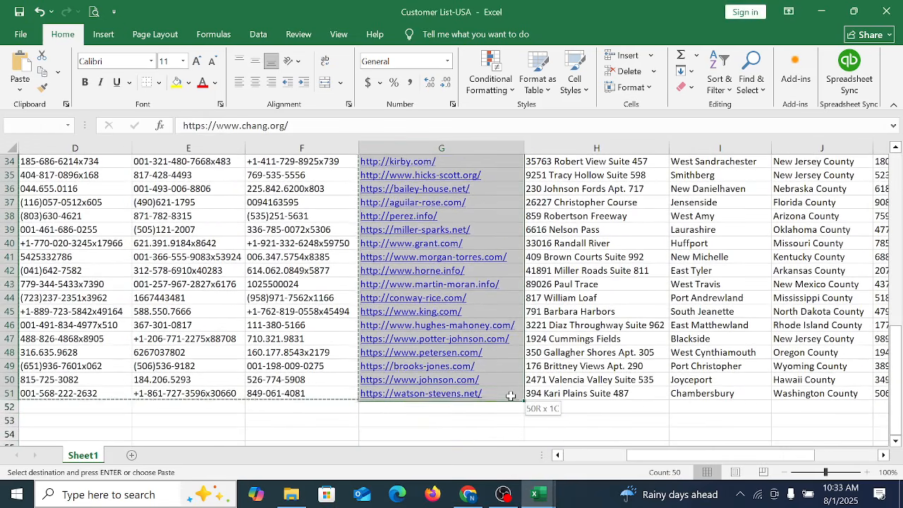
# Step: Paste the copied website addresses into the sample file's Website column from H2, and widen the column to fit
pyautogui.click(542, 494)
pyautogui.click(616, 441)
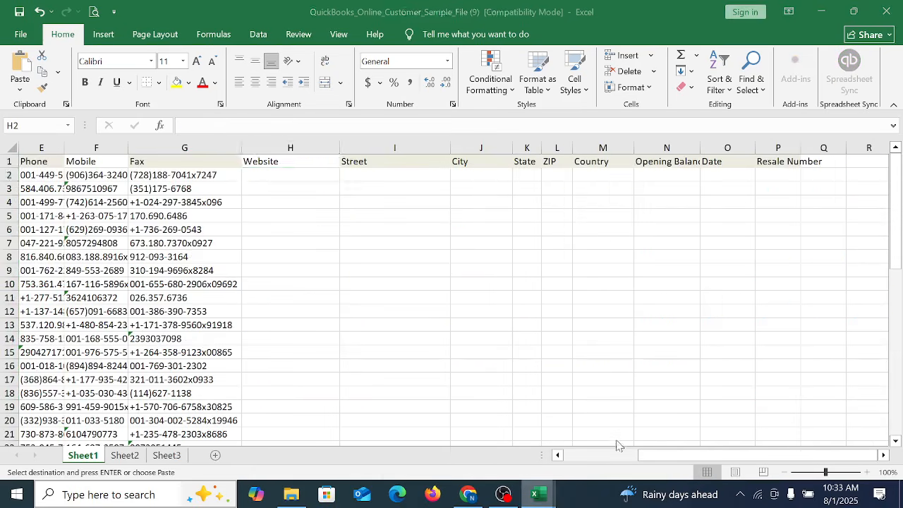
pyautogui.rightClick(290, 173)
pyautogui.click(320, 214)
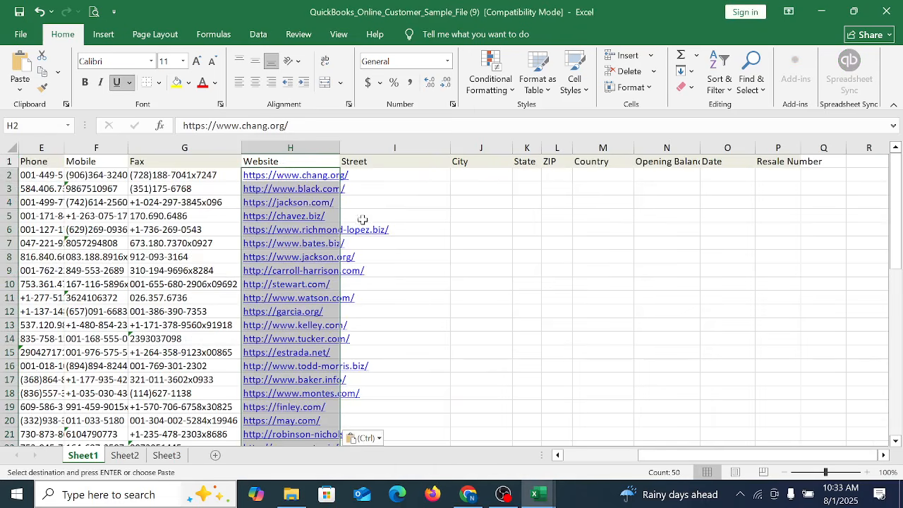
pyautogui.doubleClick(338, 145)
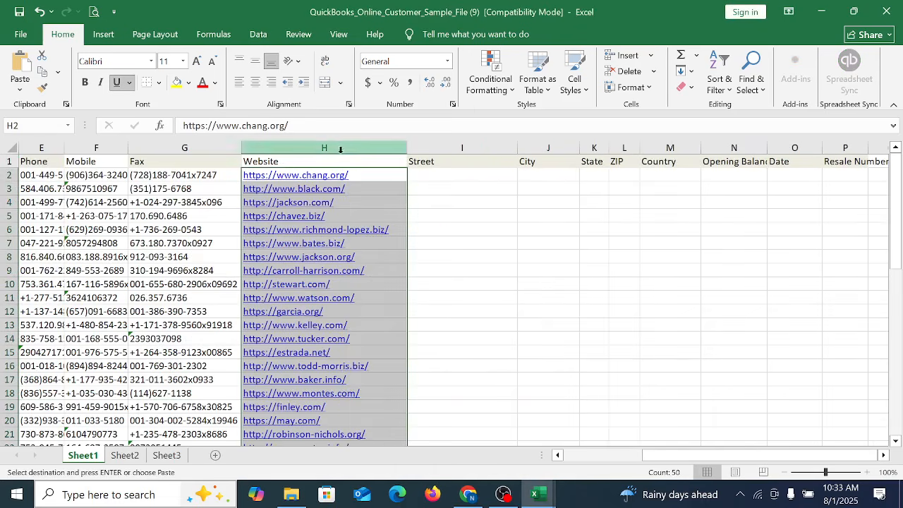
# Step: Copy the street through tax ID number data in H2:O51 of the Customer List-USA workbook
pyautogui.click(433, 178)
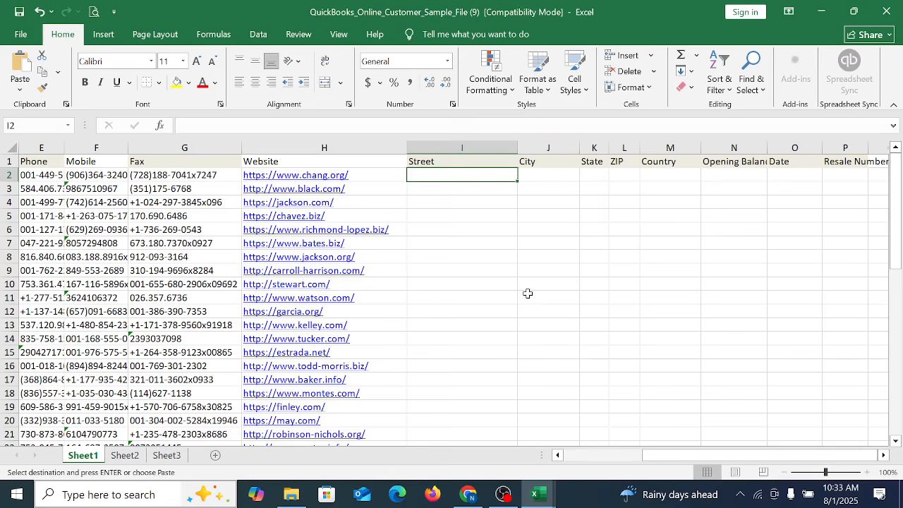
pyautogui.moveTo(541, 502)
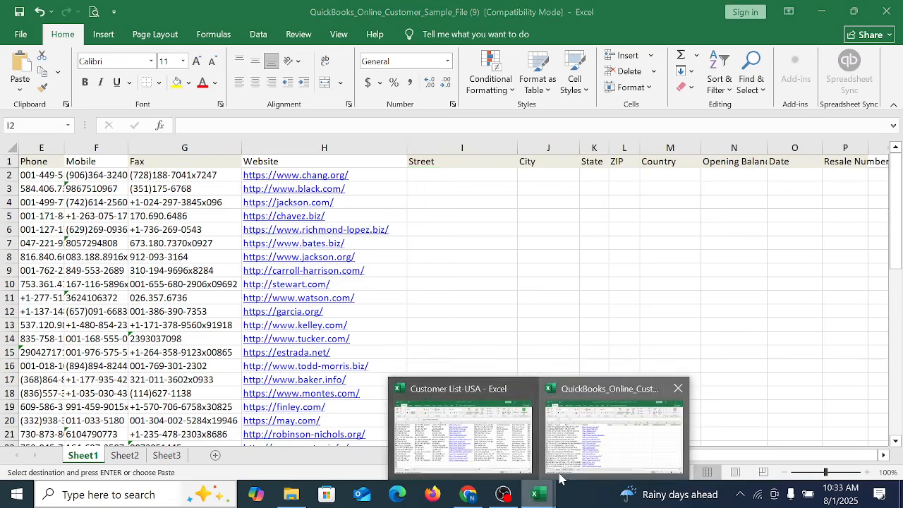
pyautogui.click(473, 455)
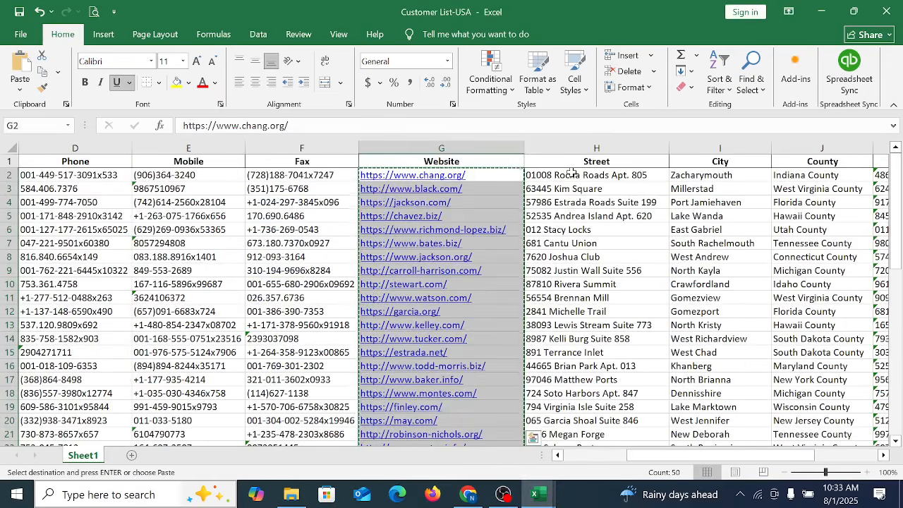
pyautogui.moveTo(573, 173); pyautogui.dragTo(676, 417)
pyautogui.scroll(10, 593, 338)
pyautogui.rightClick(526, 290)
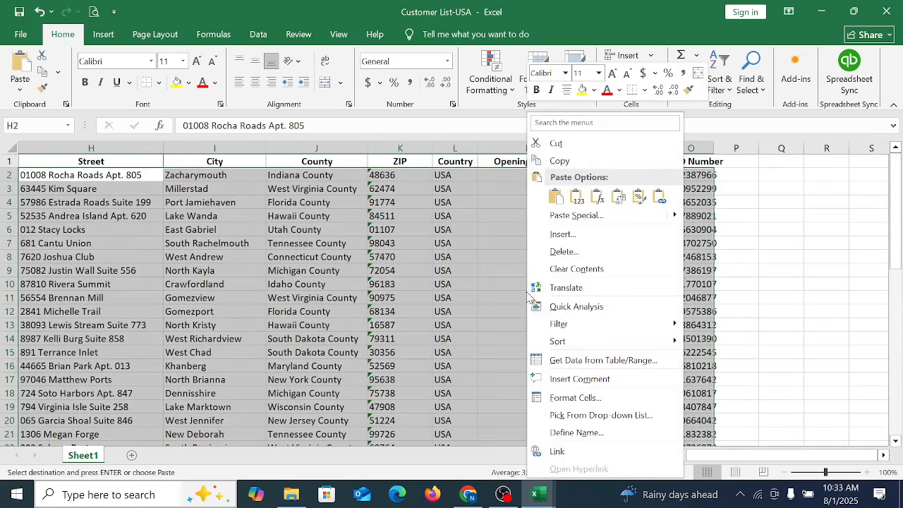
pyautogui.click(559, 161)
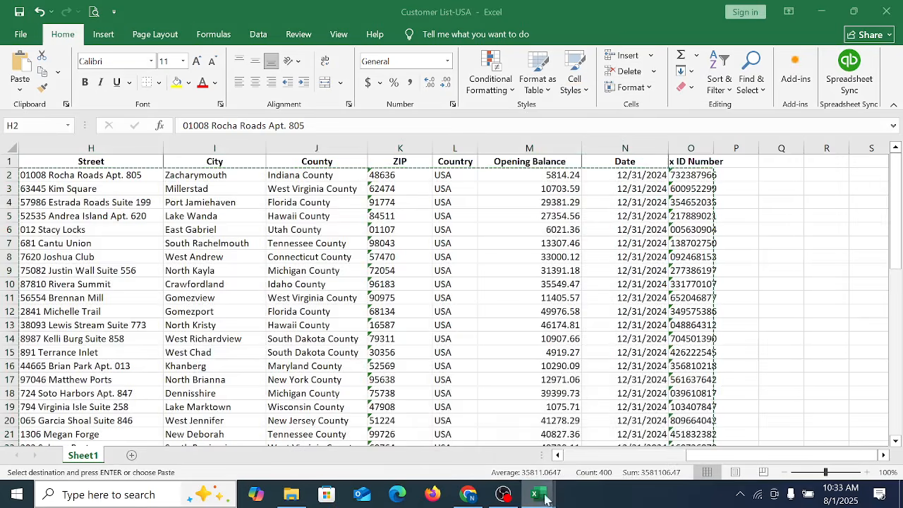
# Step: Paste the copied data into the sample file's Street through Resale Number columns, starting at I2
pyautogui.moveTo(536, 494)
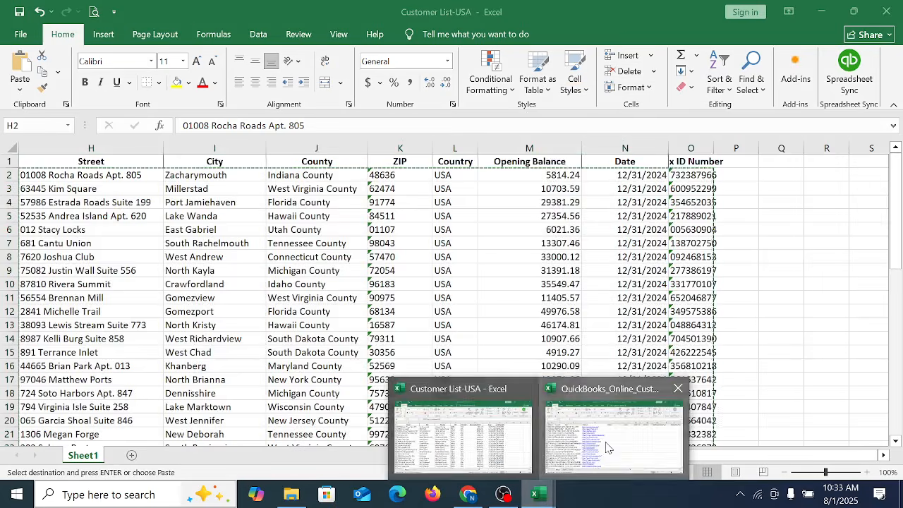
pyautogui.click(607, 448)
pyautogui.rightClick(440, 174)
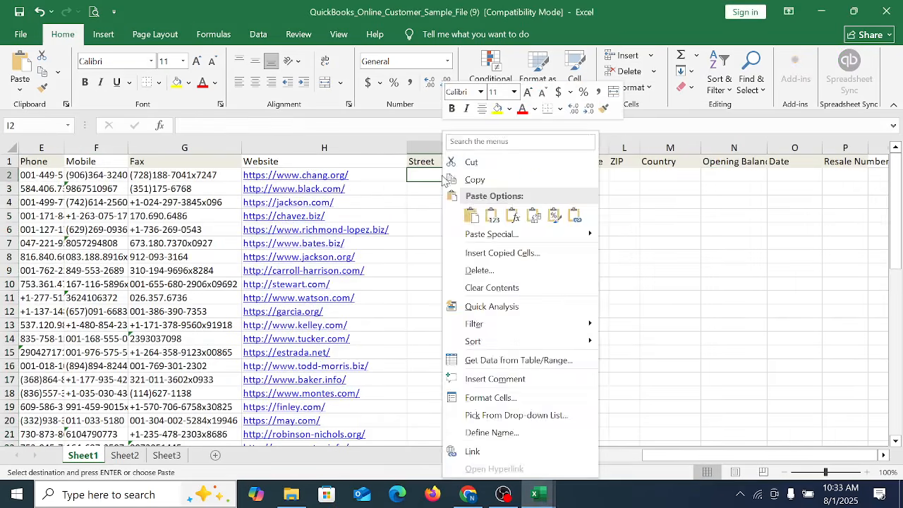
pyautogui.click(467, 212)
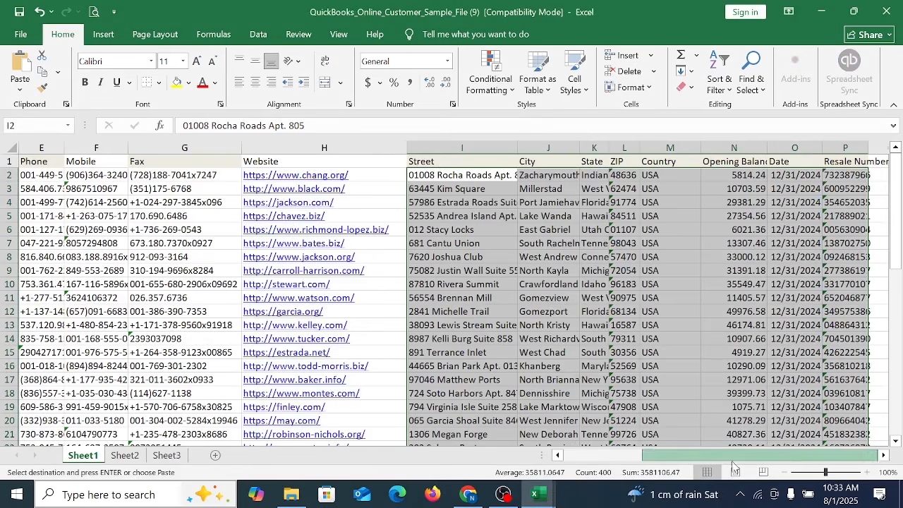
# Step: Check the pasted street, city, state, ZIP, country, opening balance, date and resale number columns against their headers
pyautogui.click(440, 185)
pyautogui.click(532, 187)
pyautogui.click(601, 188)
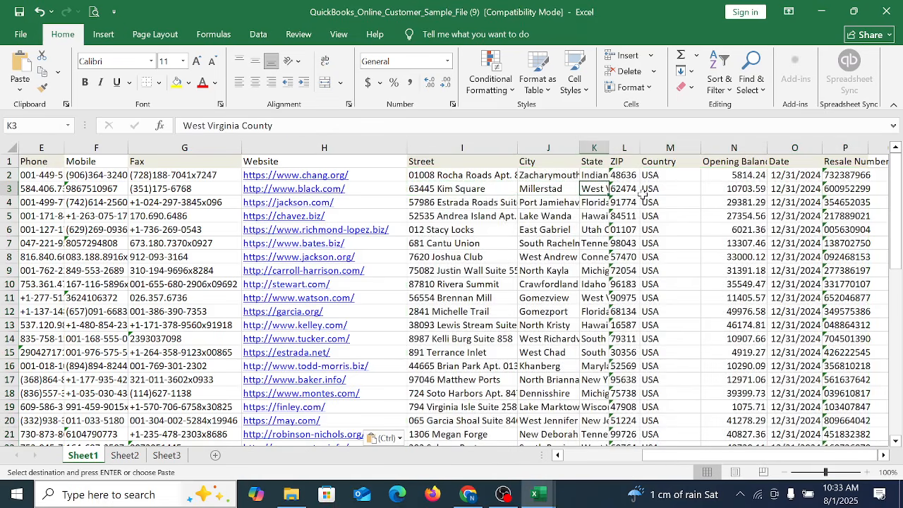
pyautogui.click(627, 178)
pyautogui.click(664, 189)
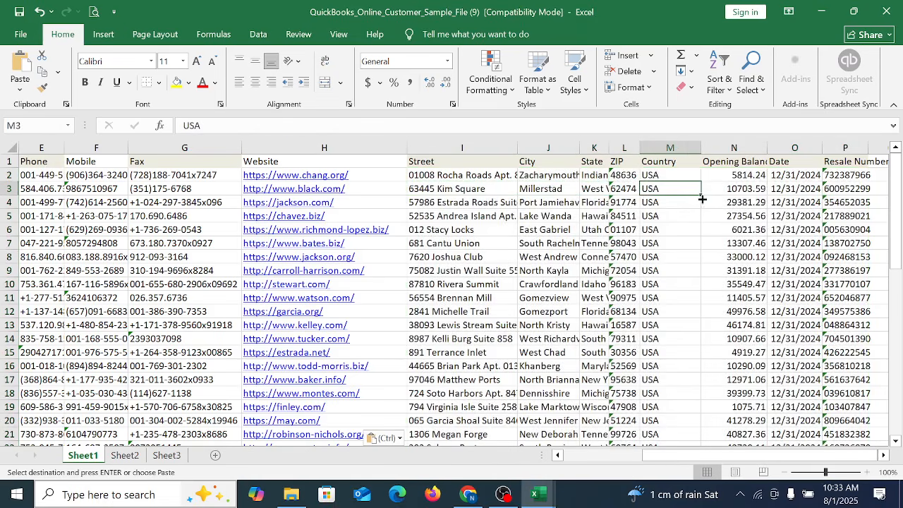
pyautogui.click(749, 190)
pyautogui.press('Right')
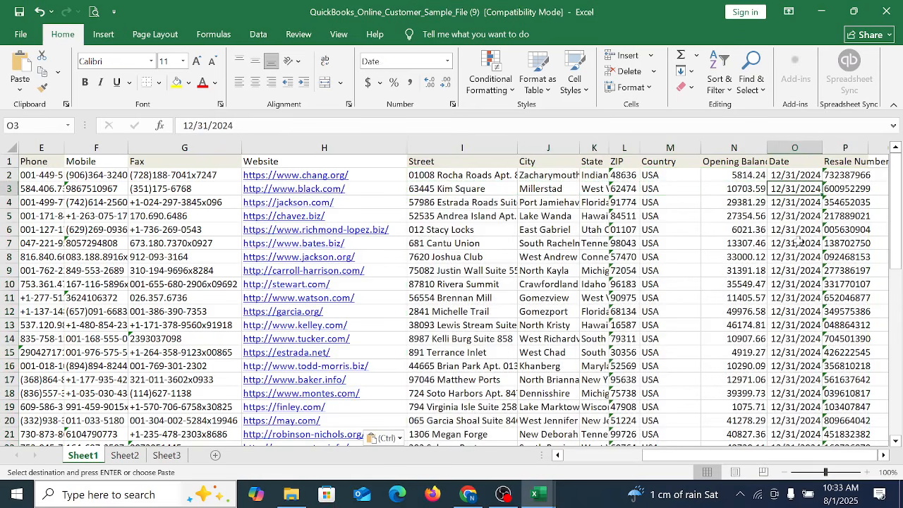
pyautogui.press('Right')
pyautogui.press('Right')
pyautogui.press('Right')
pyautogui.press('Escape')
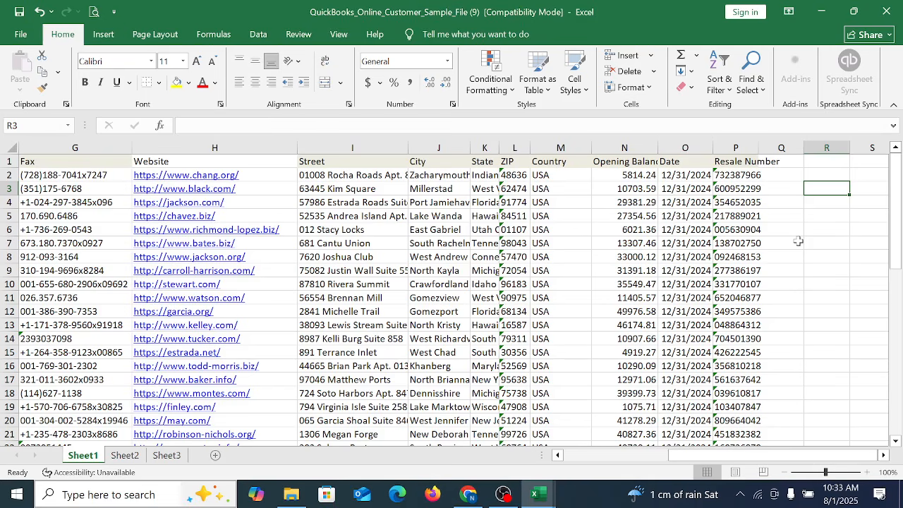
pyautogui.scroll(-20, 786, 283)
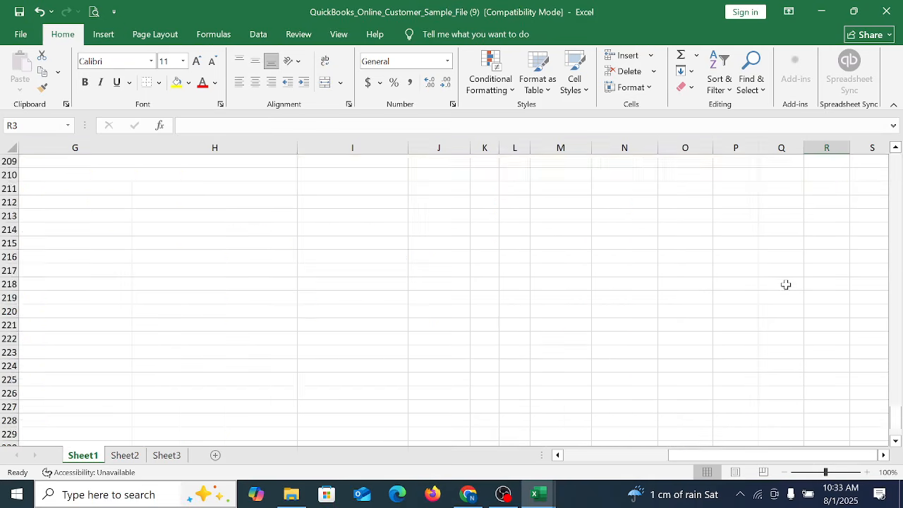
pyautogui.scroll(20, 786, 290)
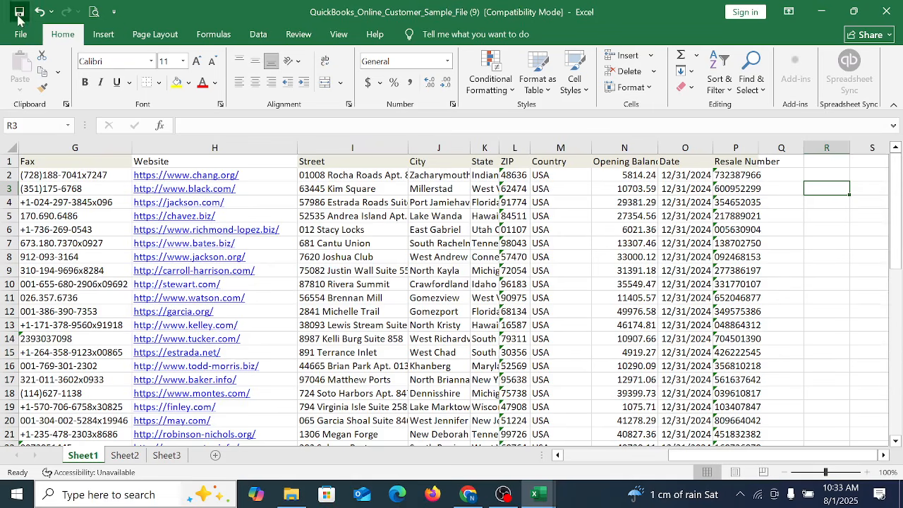
# Step: Switch to QuickBooks Online in Chrome and upload QuickBooks_Online_Customer_Sample_File (9) from Downloads to the customer import, continuing to field mapping
pyautogui.click(469, 494)
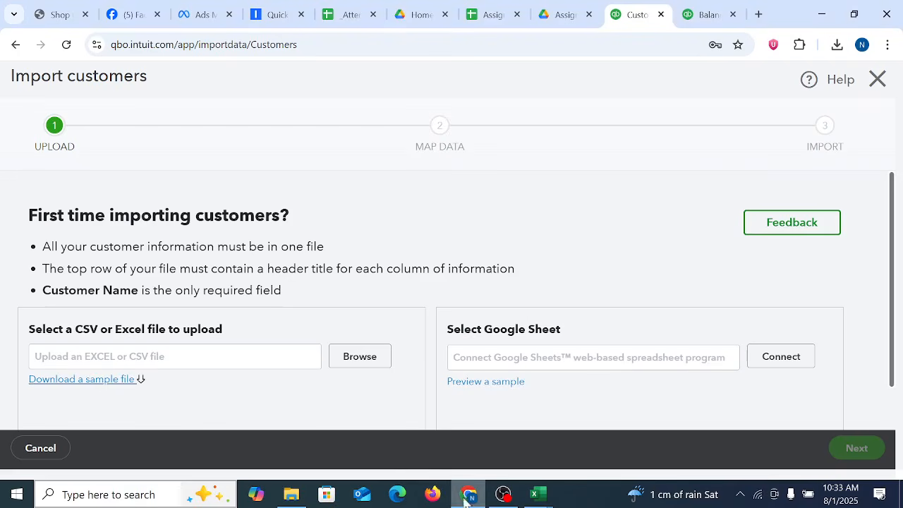
pyautogui.click(357, 359)
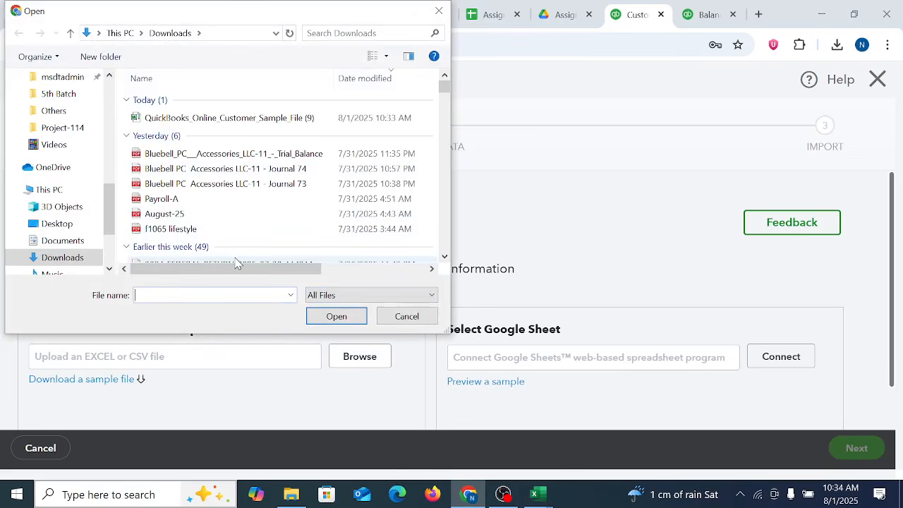
pyautogui.scroll(5, 28, 212)
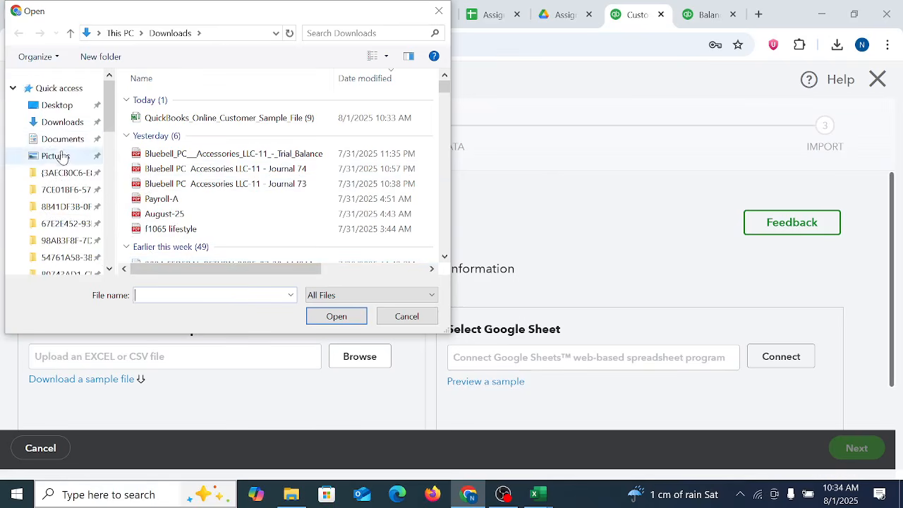
pyautogui.click(65, 127)
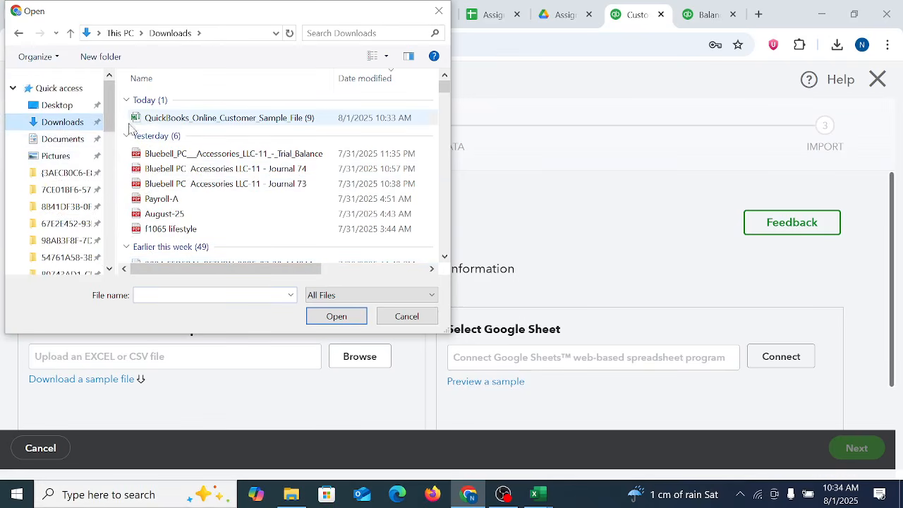
pyautogui.click(158, 124)
pyautogui.click(337, 317)
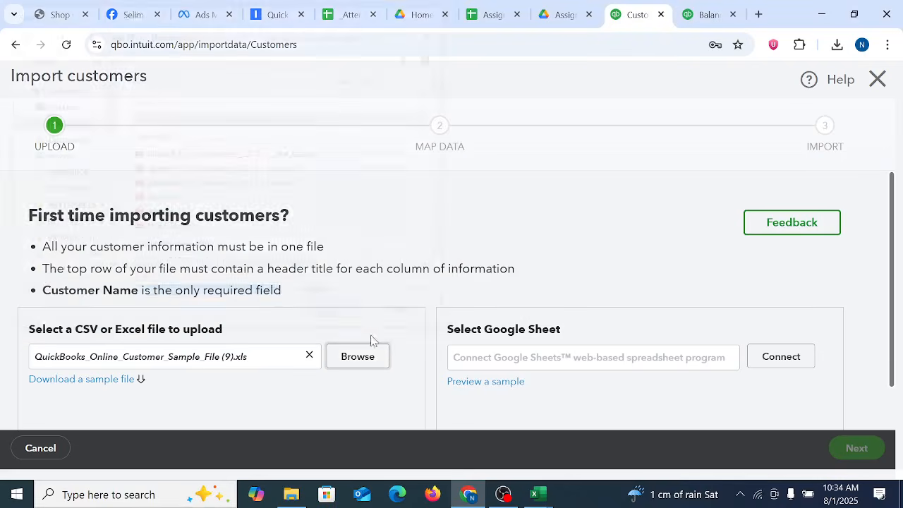
pyautogui.scroll(-1, 544, 286)
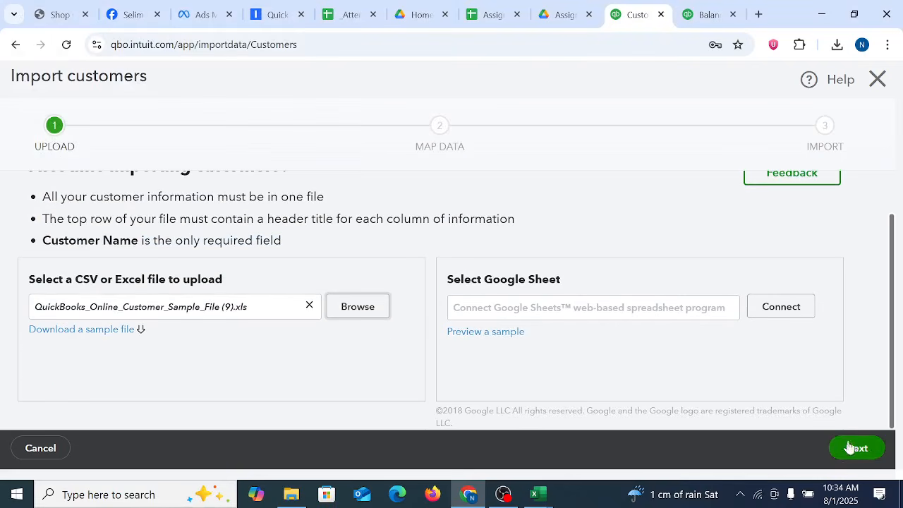
pyautogui.click(851, 450)
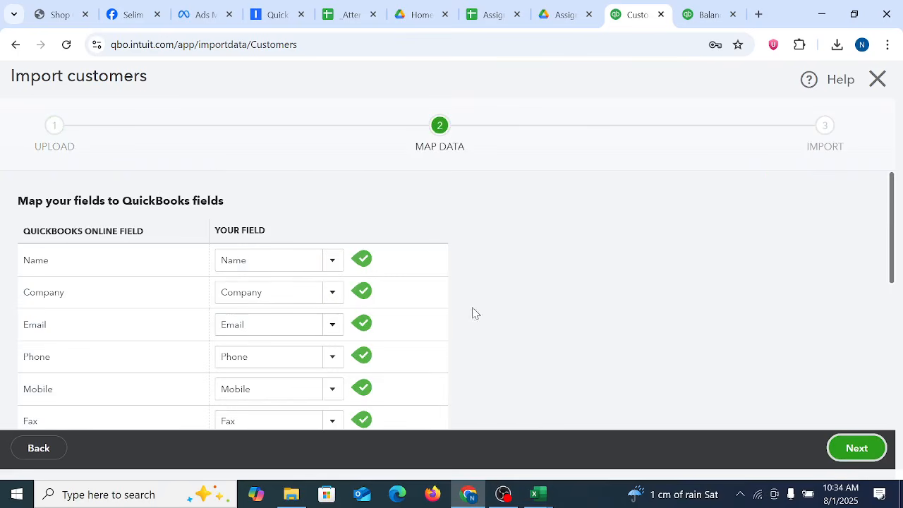
# Step: Review the customer field mapping, leave Customer Type as No Match, and continue to the import preview
pyautogui.scroll(-5, 475, 318)
pyautogui.scroll(5, 475, 328)
pyautogui.moveTo(892, 272); pyautogui.dragTo(893, 417)
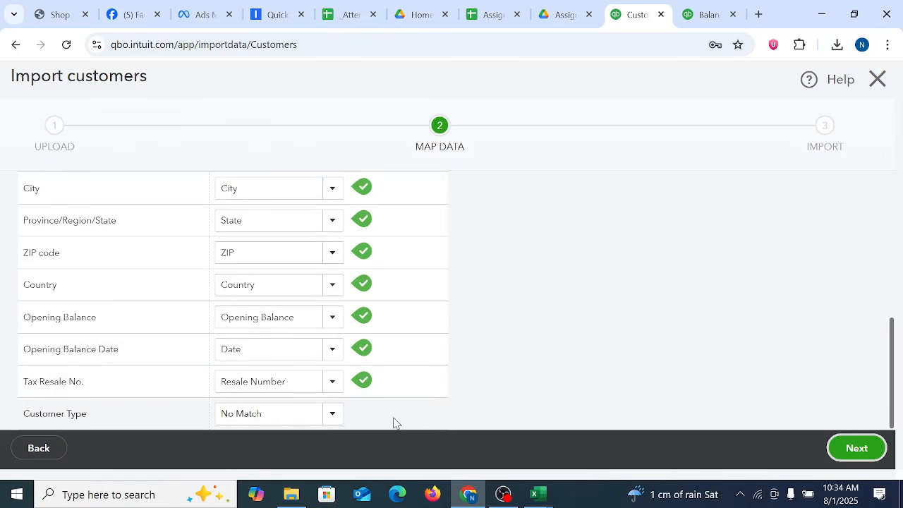
pyautogui.scroll(5, 451, 368)
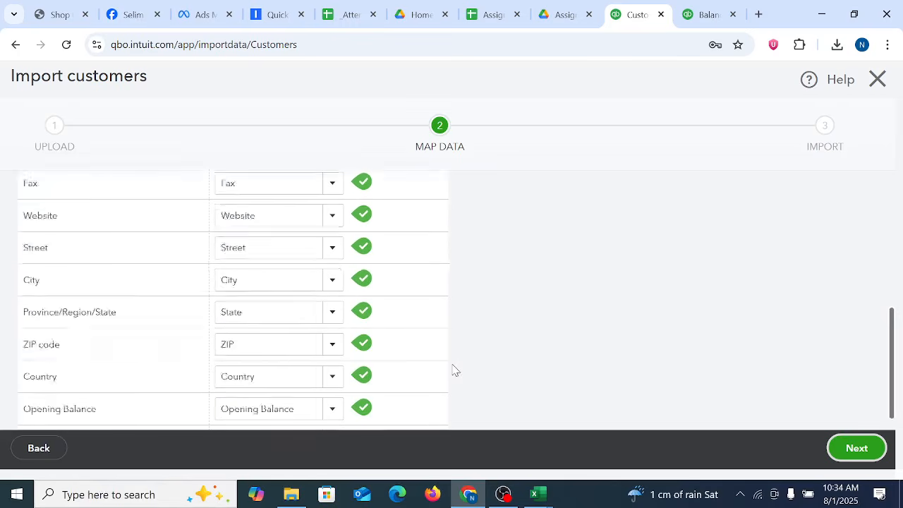
pyautogui.click(875, 451)
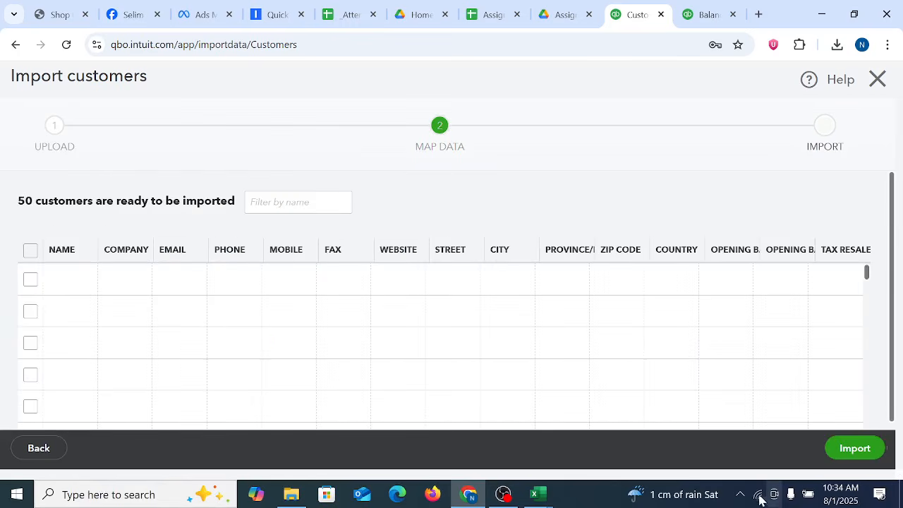
# Step: Review the customer rows in the import preview and exclude the last customer from the import
pyautogui.scroll(-10, 570, 364)
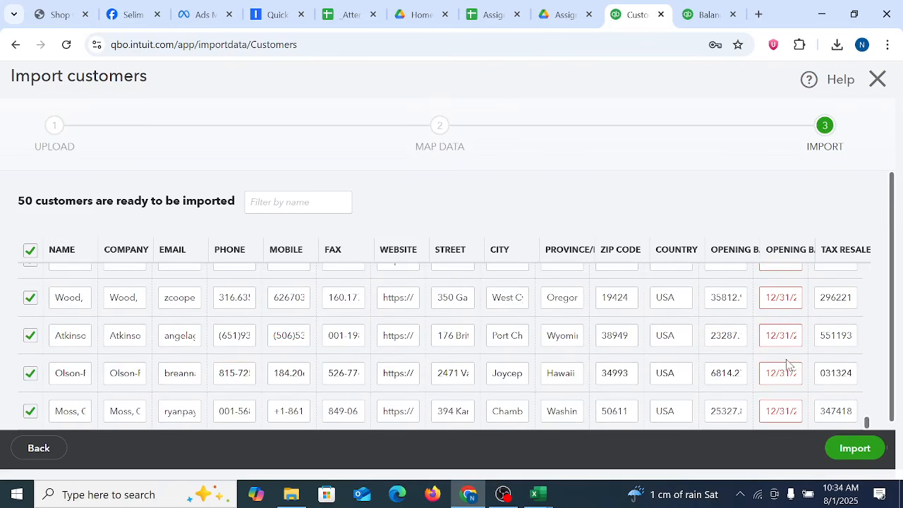
pyautogui.scroll(-1, 780, 351)
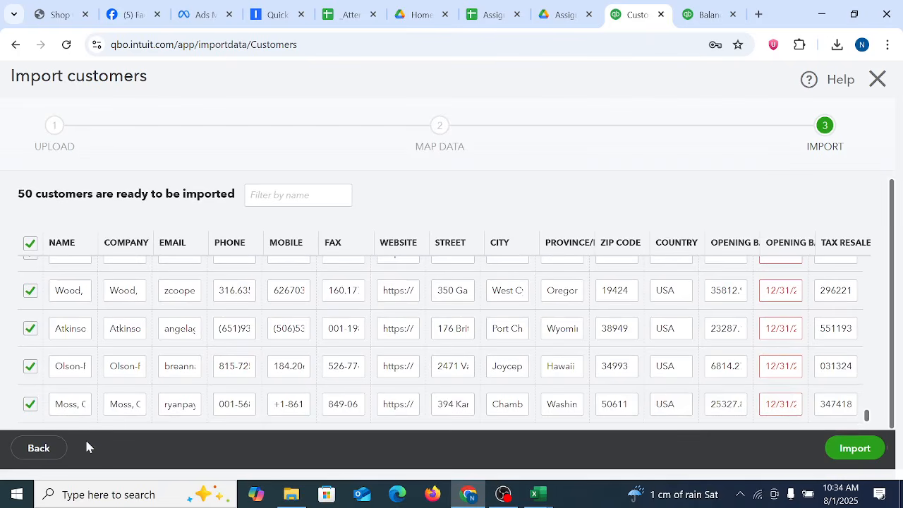
pyautogui.click(31, 406)
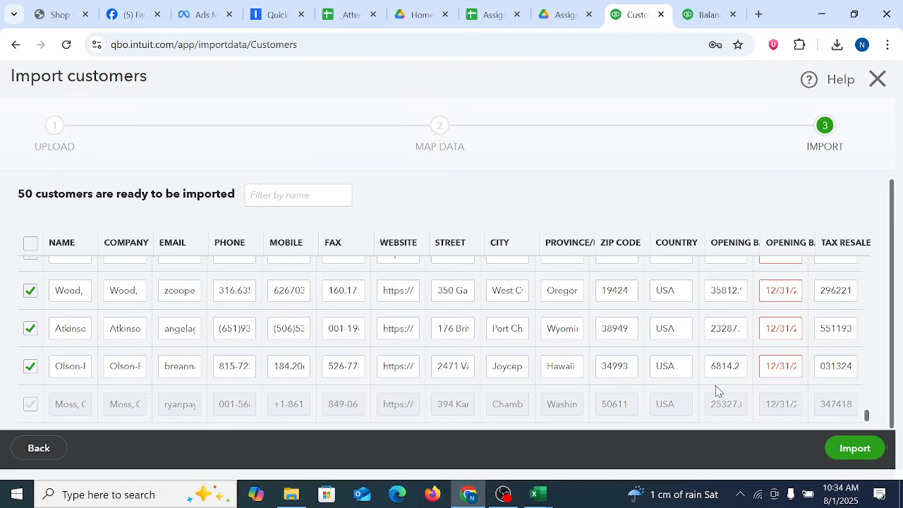
pyautogui.scroll(20, 801, 314)
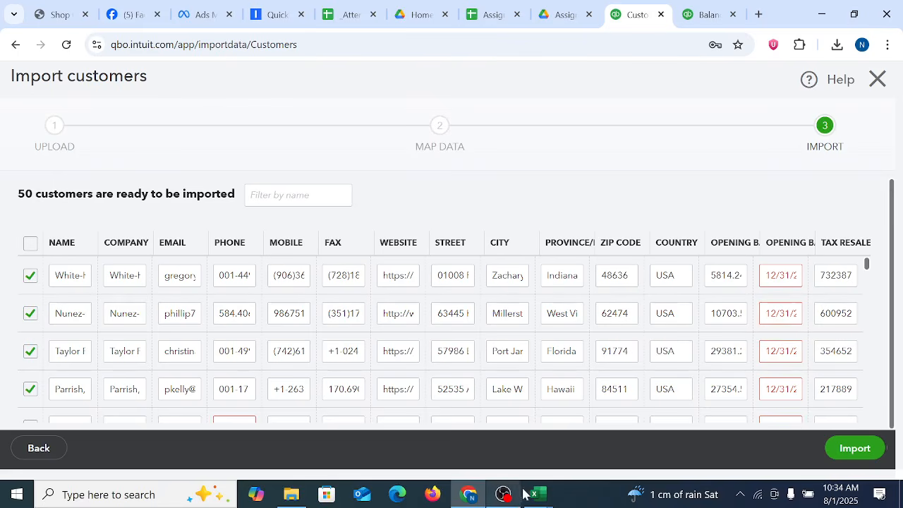
# Step: Switch to the QuickBooks_Online_Customer_Sample_File (9) workbook in Excel and format the Date cells O2:O51 with the 2012-03-14 date type
pyautogui.moveTo(770, 308)
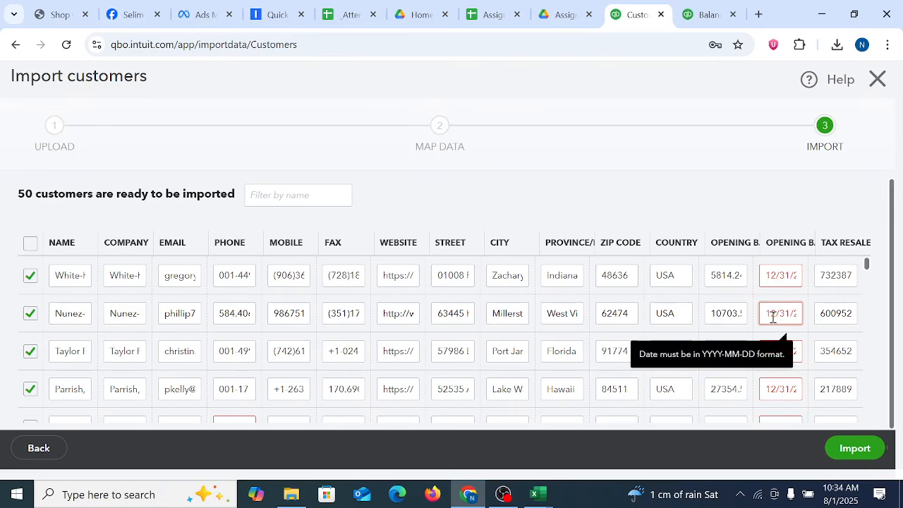
pyautogui.moveTo(547, 499)
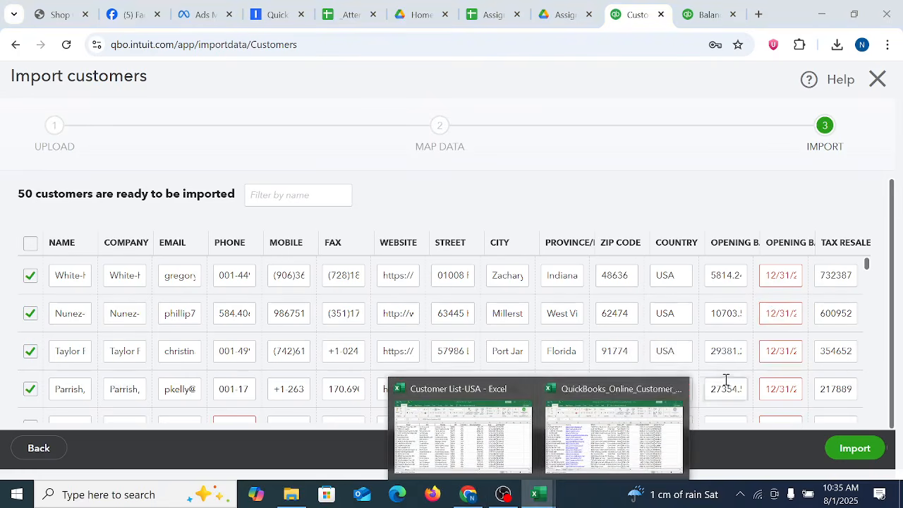
pyautogui.click(632, 423)
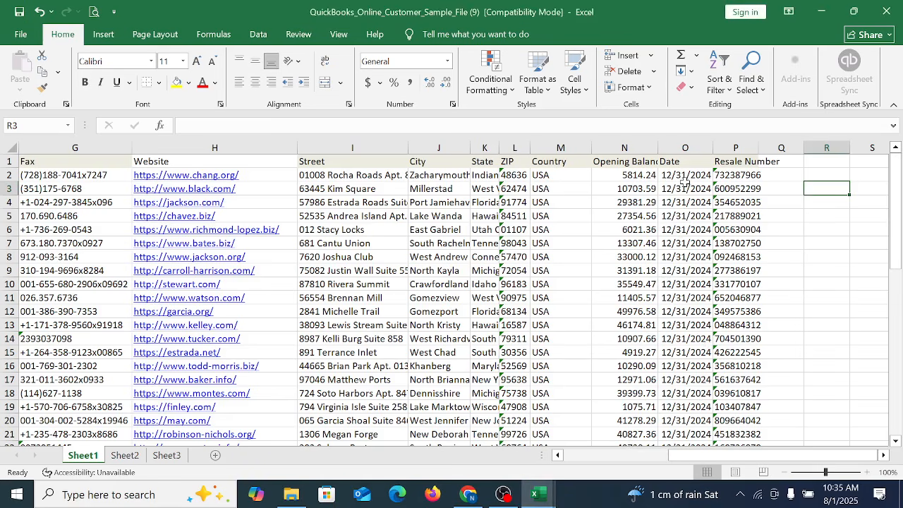
pyautogui.moveTo(685, 182); pyautogui.dragTo(685, 398)
pyautogui.scroll(7, 695, 381)
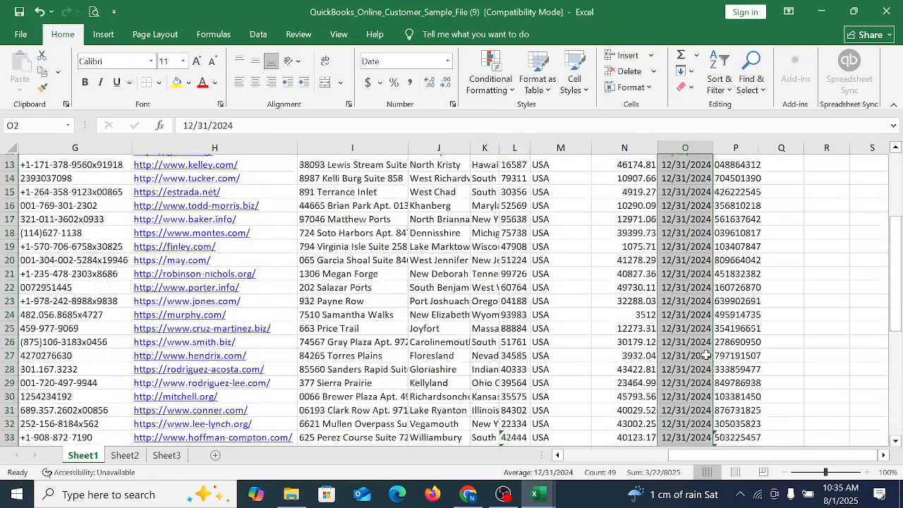
pyautogui.scroll(4, 705, 354)
pyautogui.scroll(-10, 706, 355)
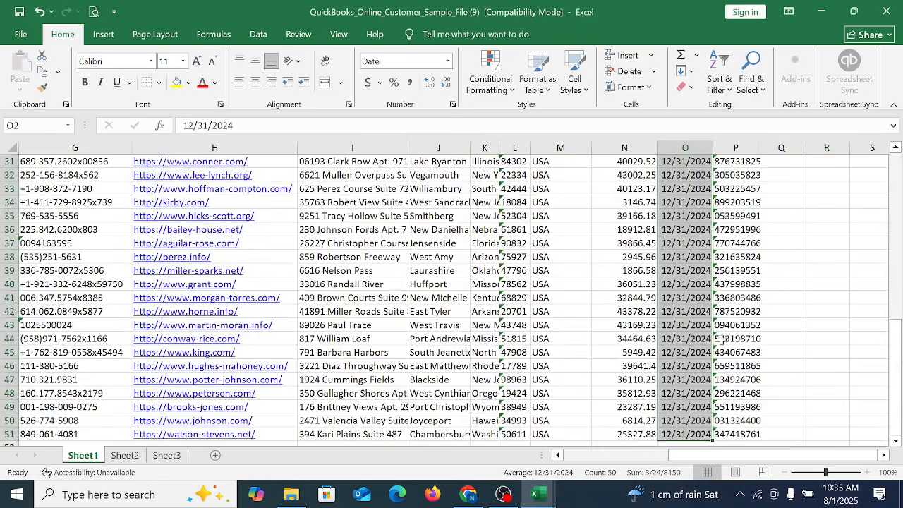
pyautogui.scroll(-12, 719, 339)
pyautogui.scroll(12, 720, 339)
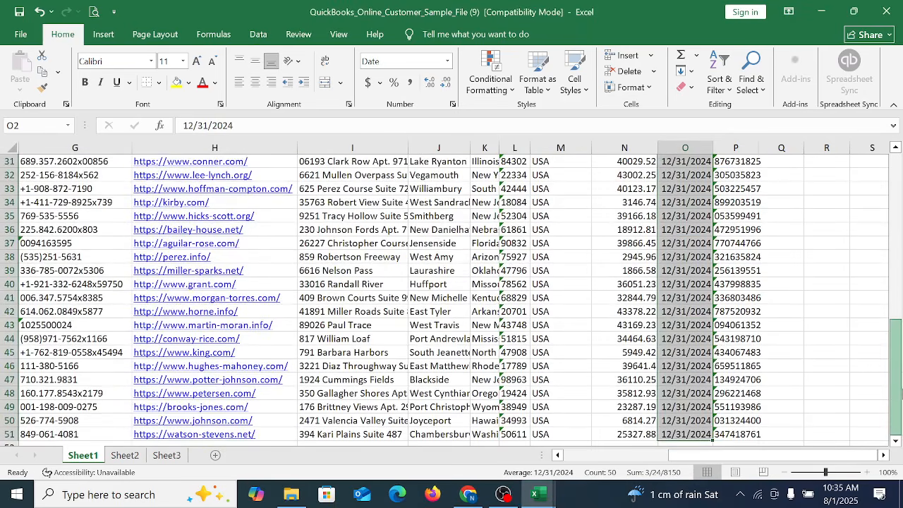
pyautogui.scroll(-15, 792, 375)
pyautogui.scroll(20, 764, 355)
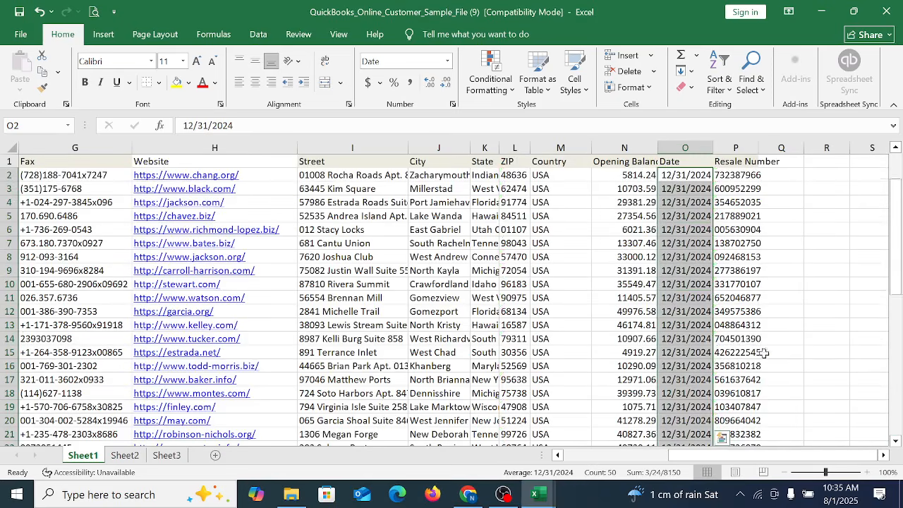
pyautogui.rightClick(665, 257)
pyautogui.click(713, 396)
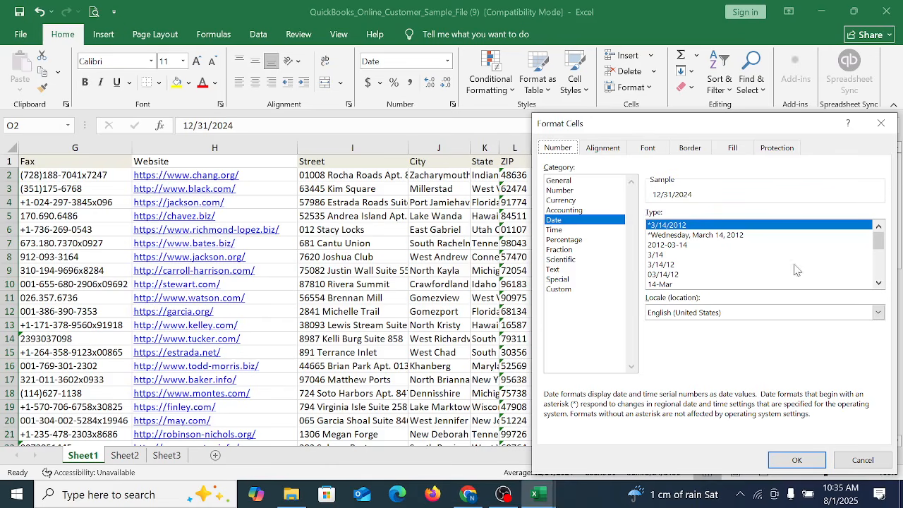
pyautogui.click(667, 245)
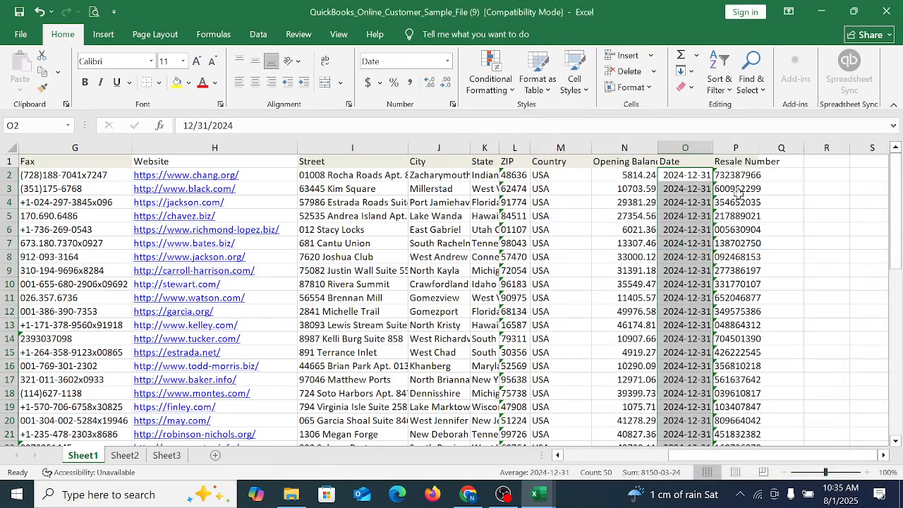
pyautogui.scroll(-17, 769, 328)
pyautogui.scroll(18, 769, 329)
# Step: Switch to QuickBooks Online in Chrome and go back from the customer import preview to the file upload stage
pyautogui.click(468, 493)
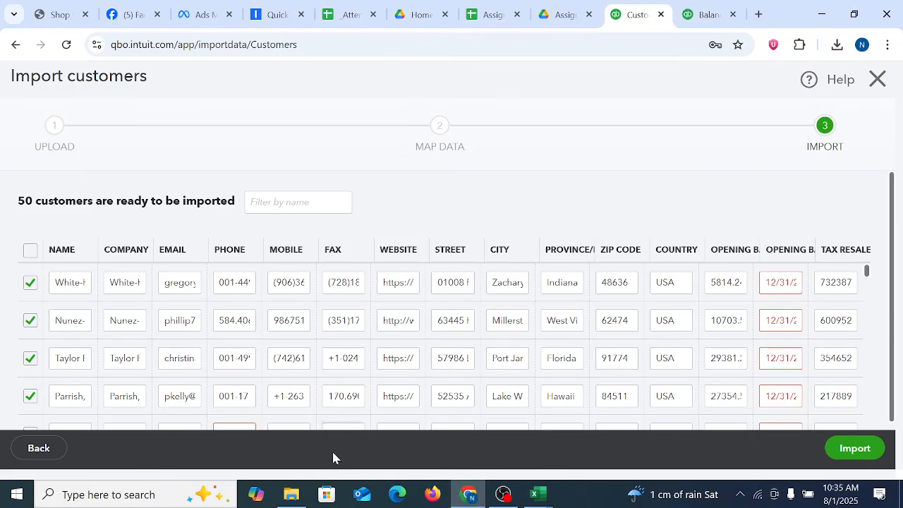
pyautogui.click(39, 449)
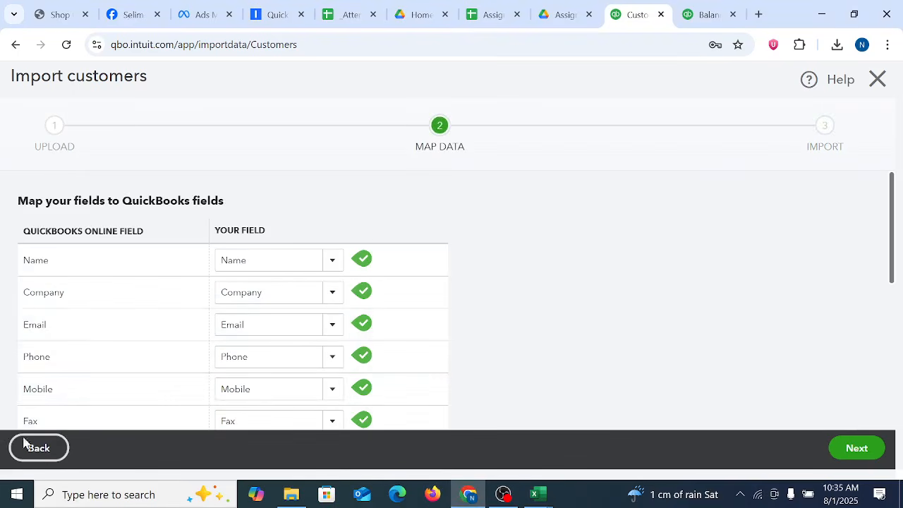
pyautogui.click(43, 452)
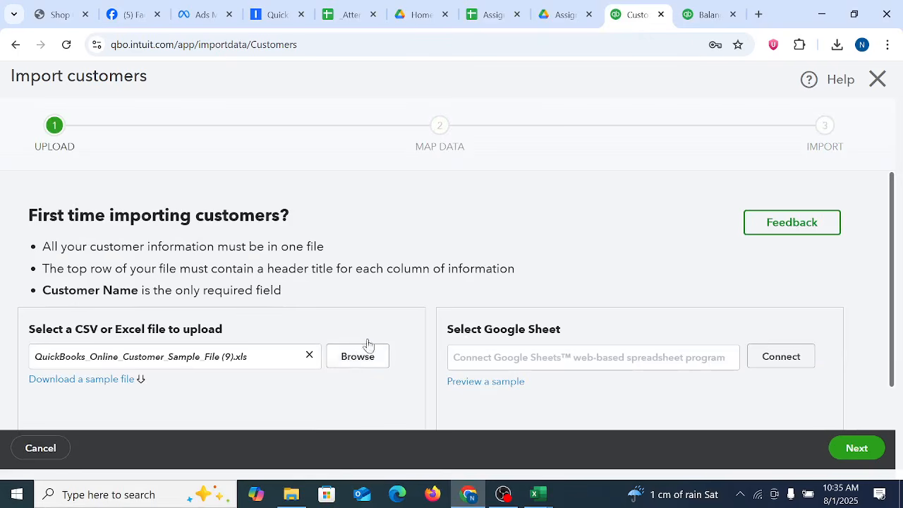
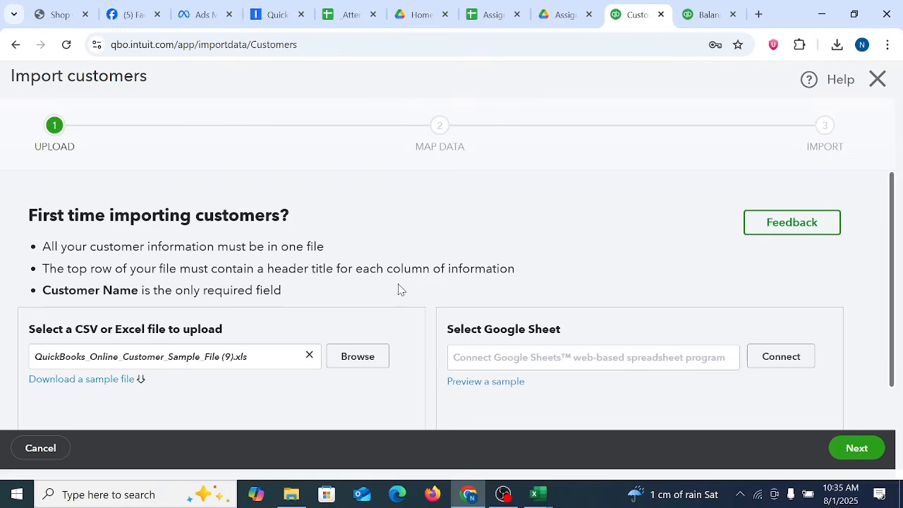
# Step: Continue with the uploaded sample file through the field mapping to the import preview and check the opening balance date format
pyautogui.scroll(-2, 607, 357)
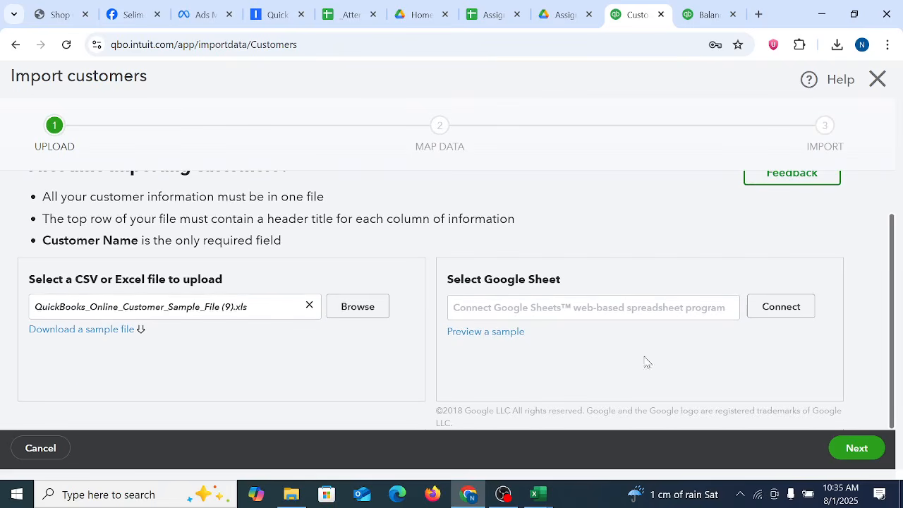
pyautogui.click(857, 448)
pyautogui.scroll(-5, 582, 303)
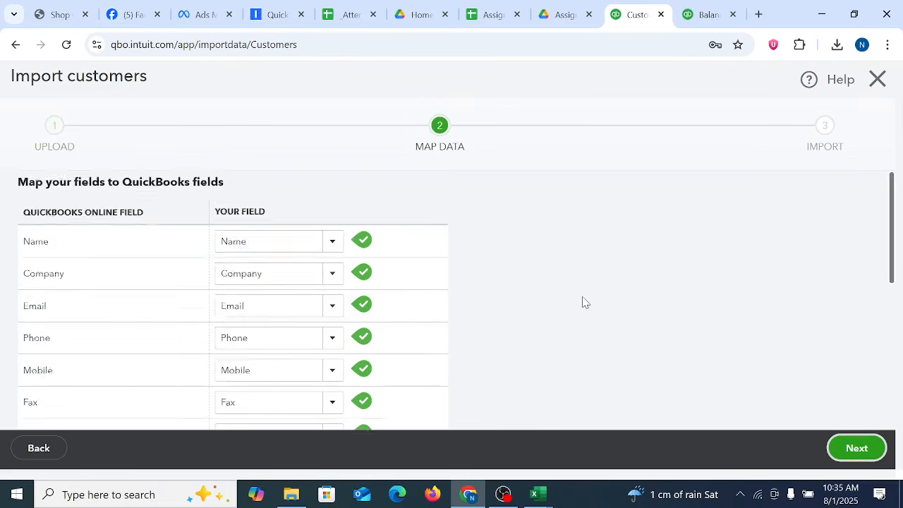
pyautogui.click(859, 450)
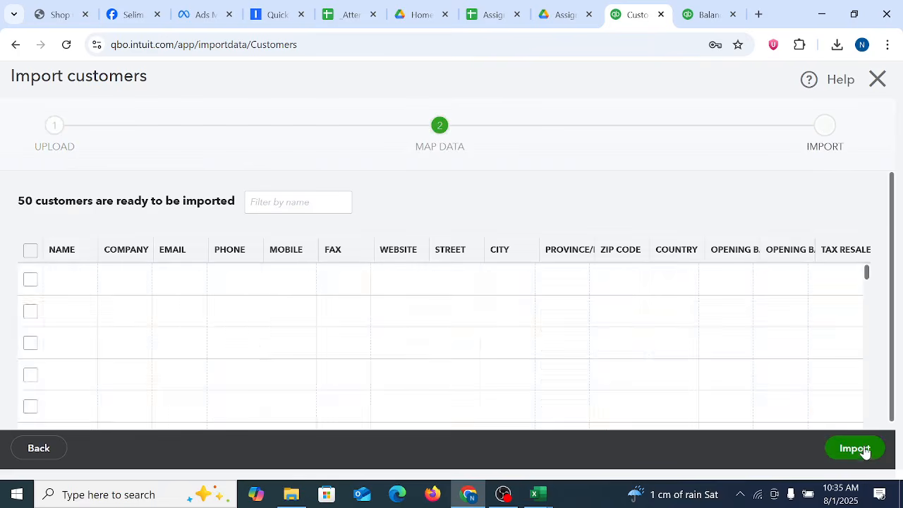
pyautogui.moveTo(794, 280)
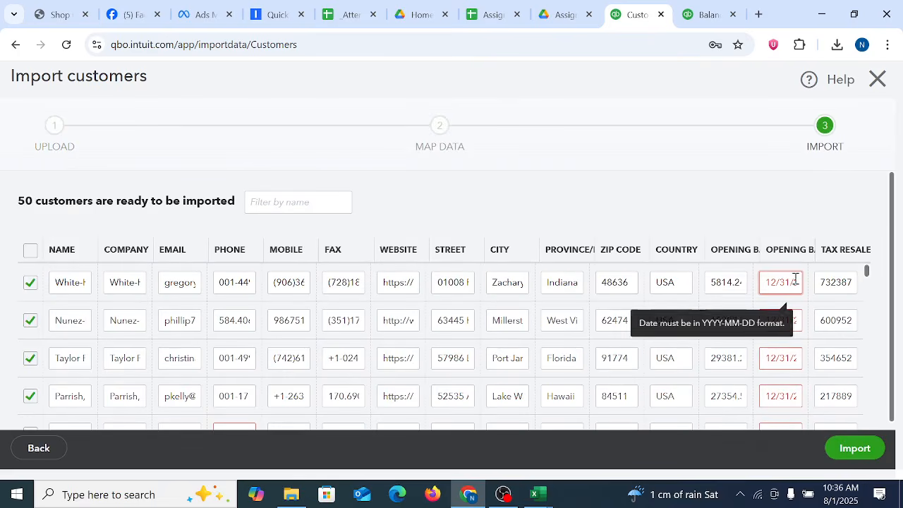
# Step: Switch to the QuickBooks_Online_Customer_Sample_File (9) workbook in Excel, check its Date column through row 51, and save the workbook
pyautogui.moveTo(538, 492)
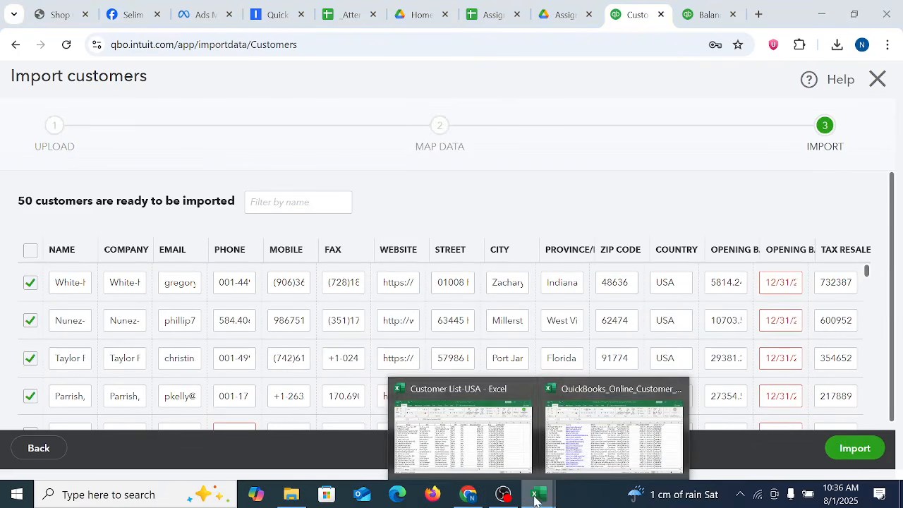
pyautogui.click(502, 447)
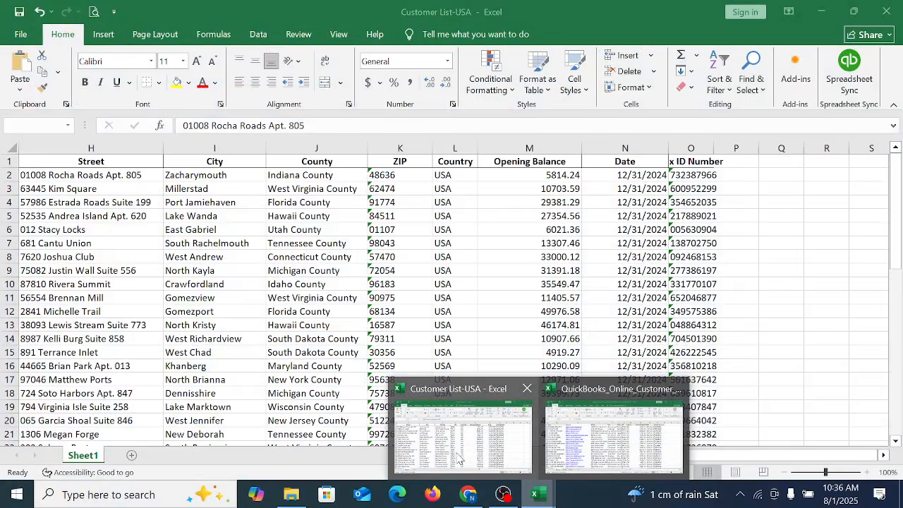
pyautogui.click(459, 453)
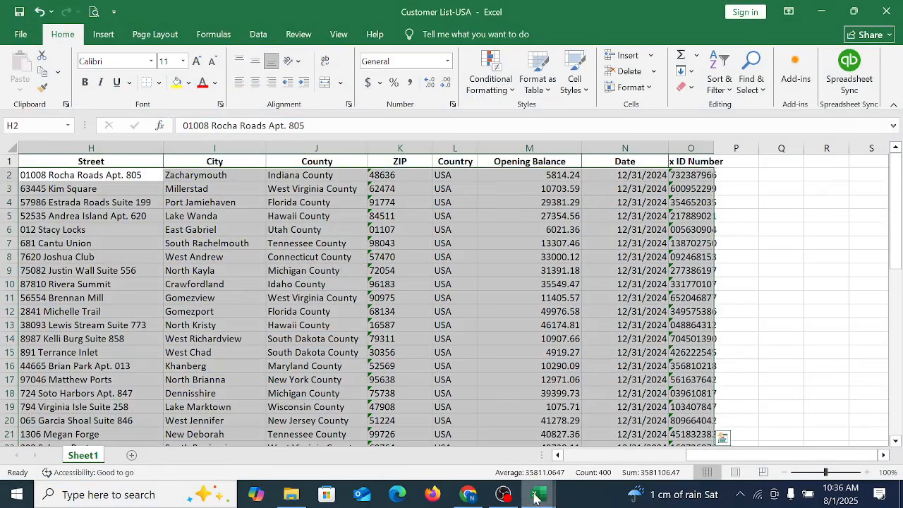
pyautogui.click(779, 314)
pyautogui.moveTo(539, 494)
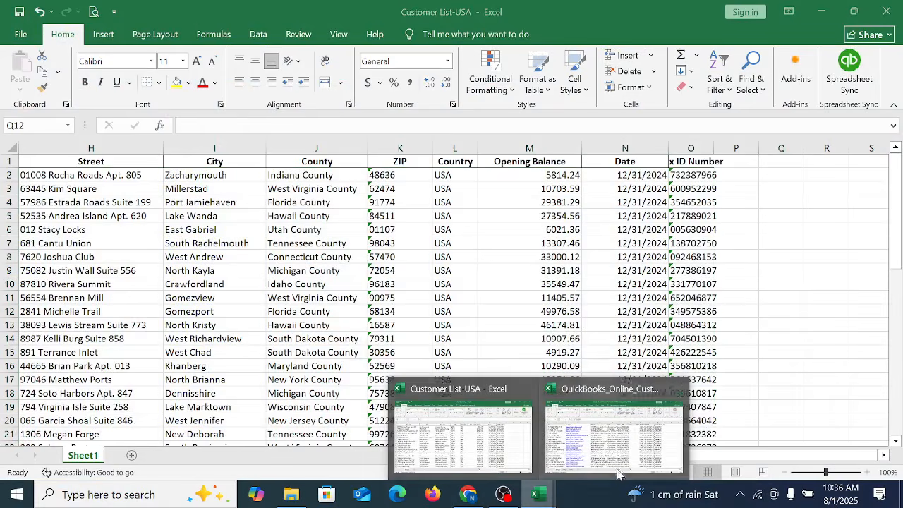
pyautogui.click(628, 452)
pyautogui.click(824, 338)
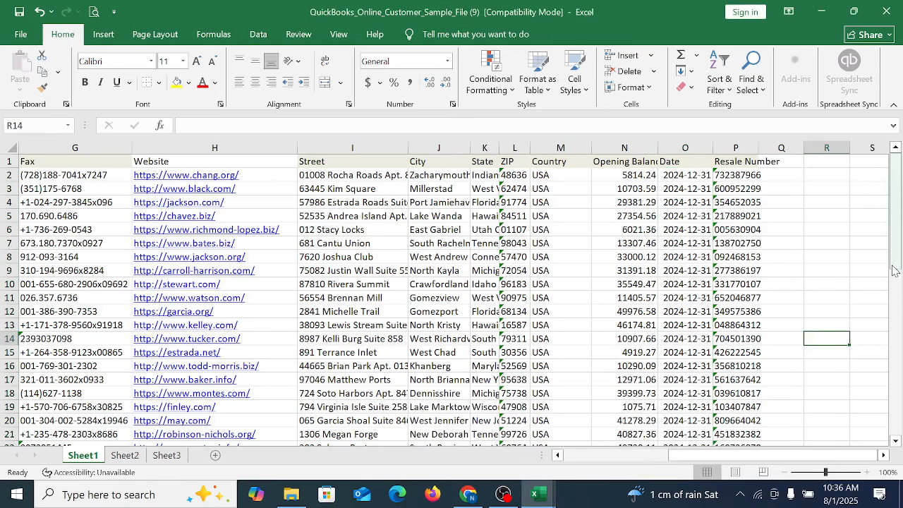
pyautogui.moveTo(895, 272); pyautogui.dragTo(862, 434)
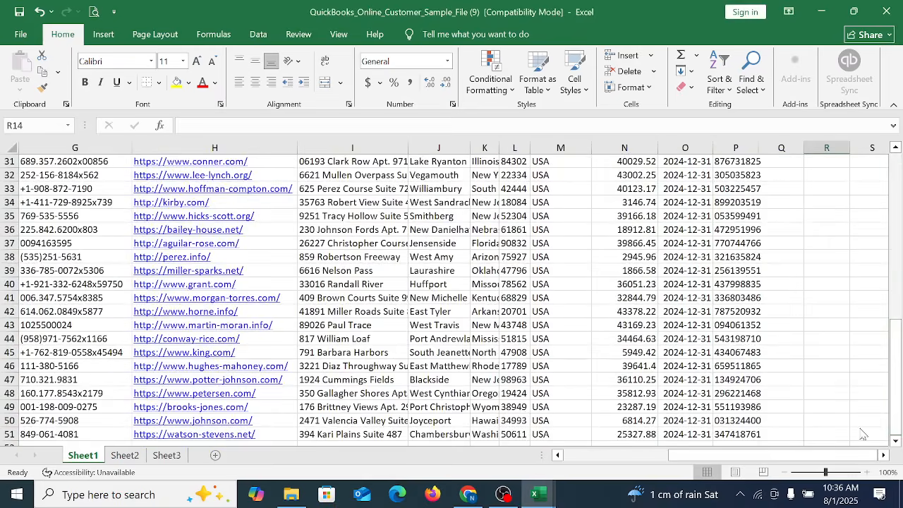
pyautogui.click(17, 15)
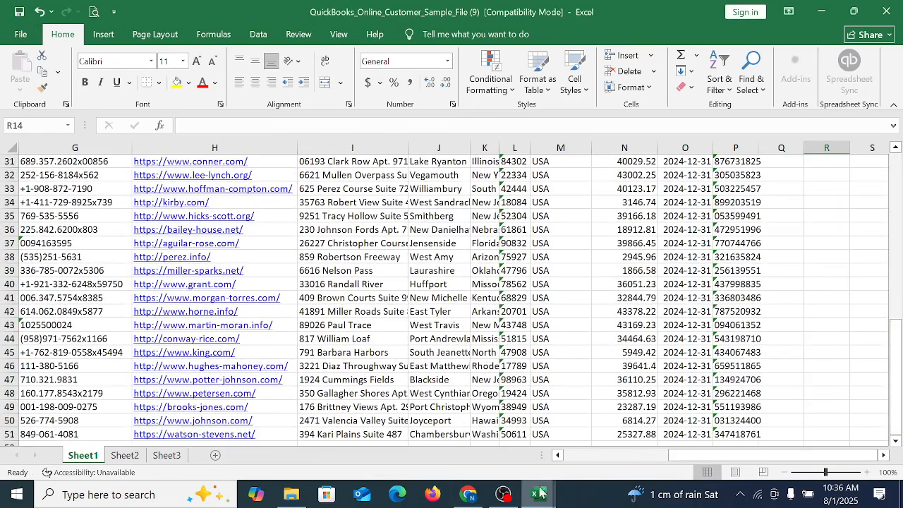
# Step: Compare the Date column in Customer List-USA with the Date column in QuickBooks_Online_Customer_Sample_File (9)
pyautogui.moveTo(570, 480)
pyautogui.click(462, 427)
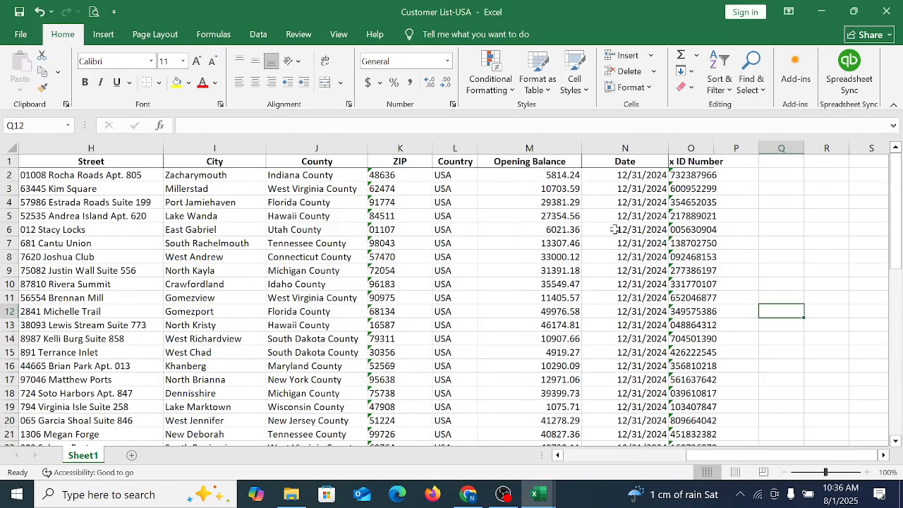
pyautogui.click(625, 298)
pyautogui.moveTo(538, 494)
pyautogui.click(601, 424)
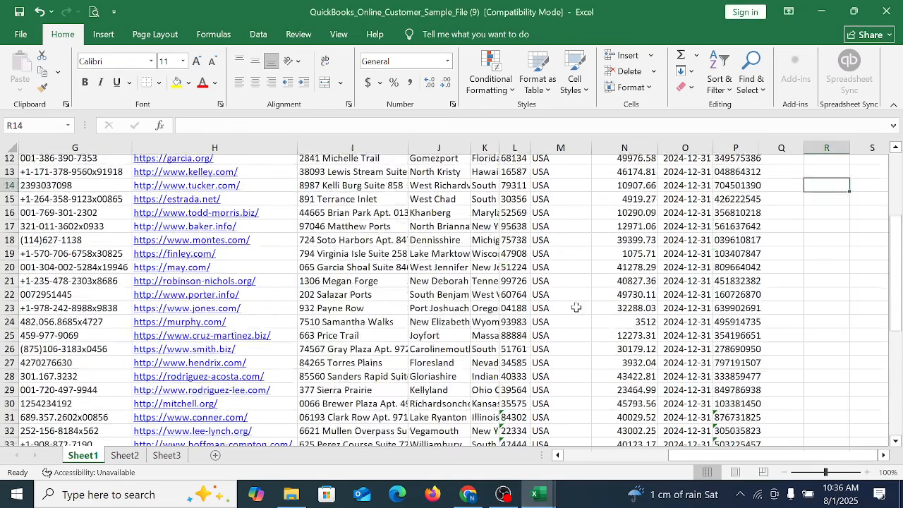
pyautogui.scroll(4, 576, 307)
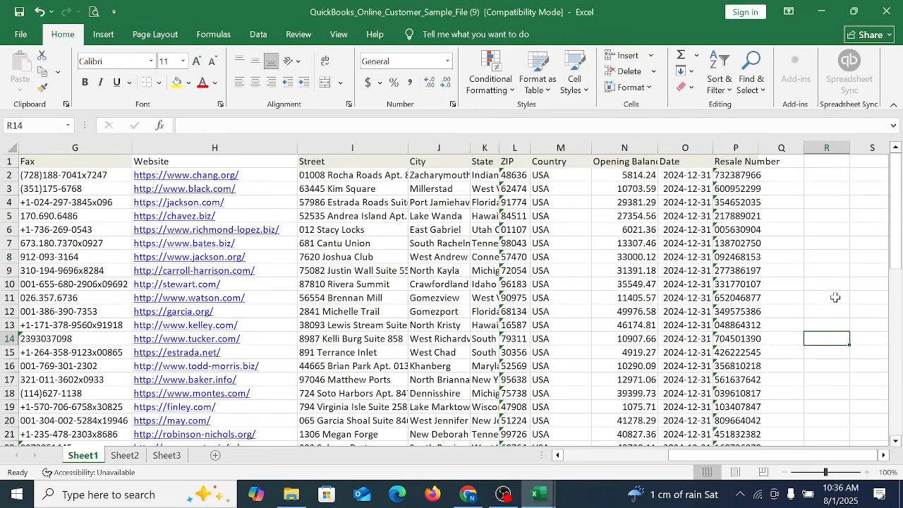
# Step: Switch to QuickBooks Online in Chrome and cancel the current customer import
pyautogui.click(467, 493)
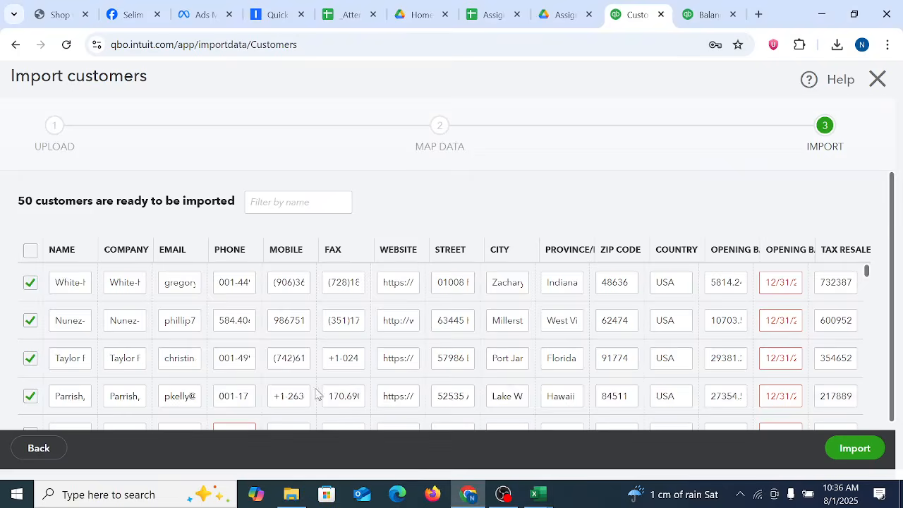
pyautogui.click(44, 452)
pyautogui.click(45, 452)
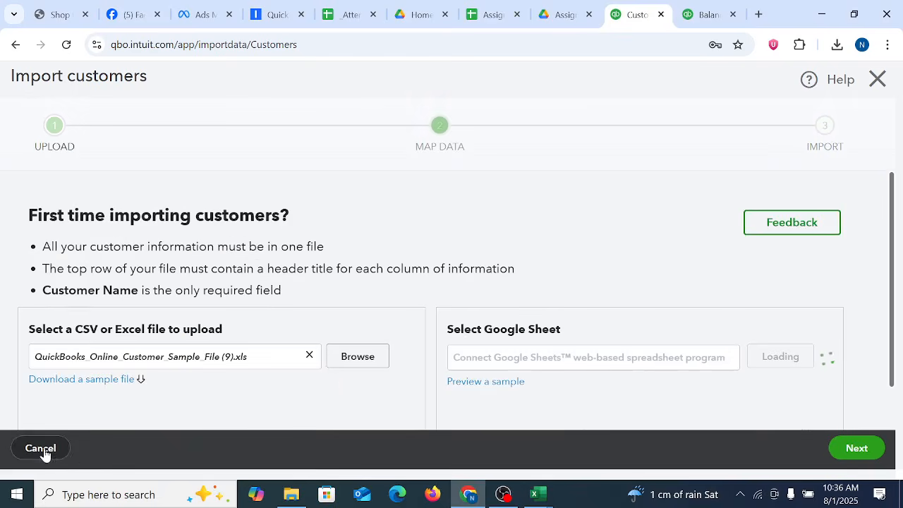
pyautogui.click(52, 453)
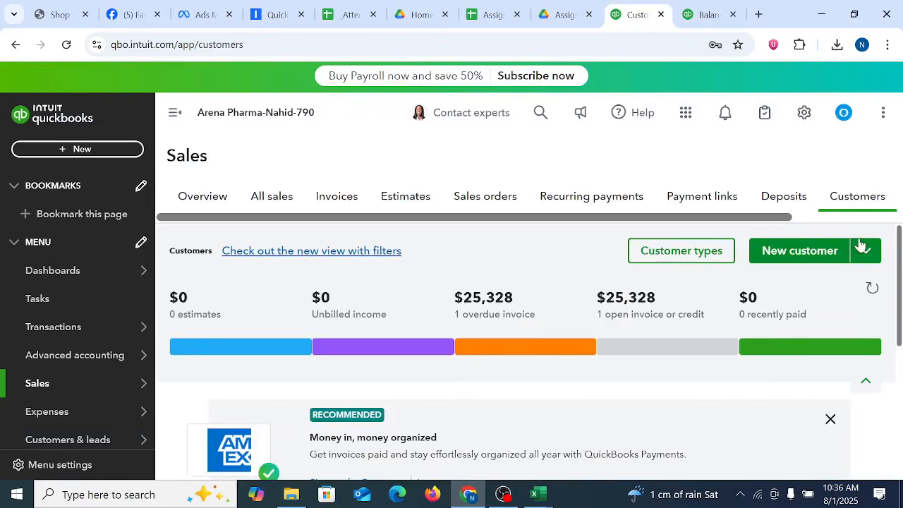
# Step: Start a new customer import and choose QuickBooks_Online_Customer_Sample_File (9) from the Downloads folder as the file to upload
pyautogui.scroll(-3, 872, 262)
pyautogui.scroll(3, 873, 262)
pyautogui.click(865, 250)
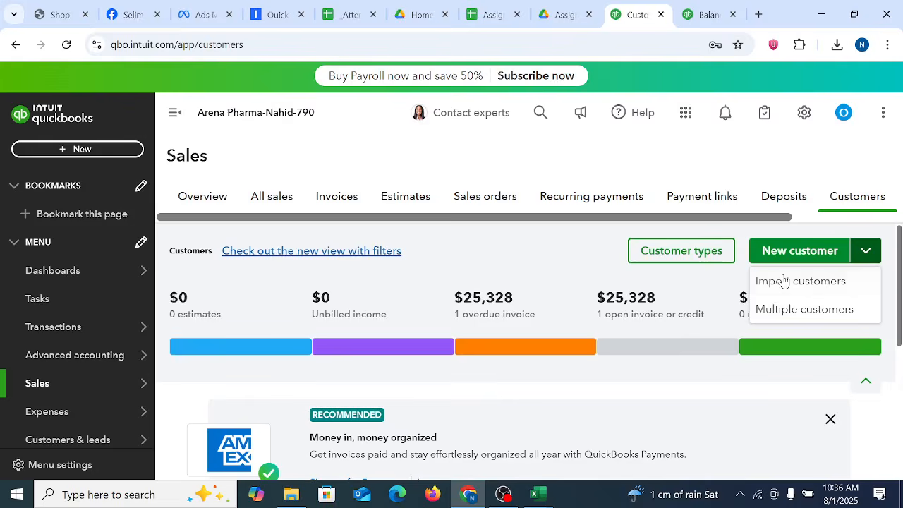
pyautogui.click(770, 283)
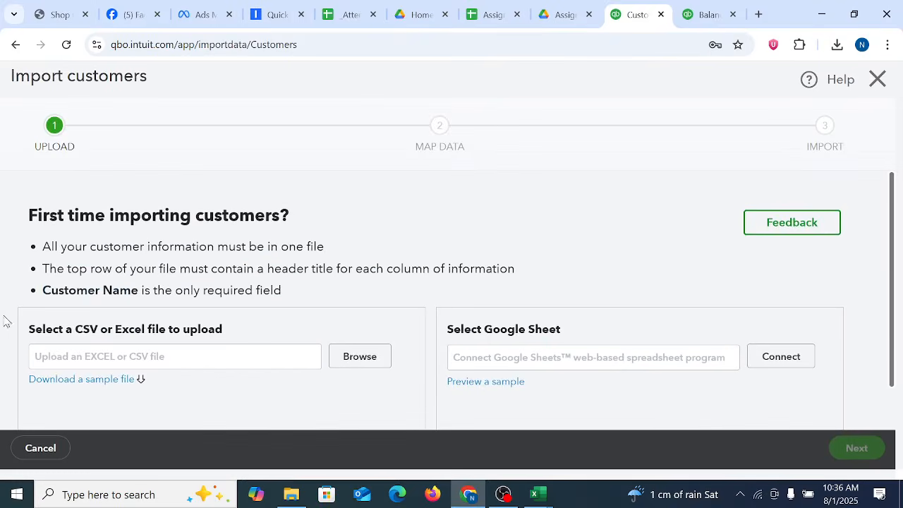
pyautogui.click(361, 357)
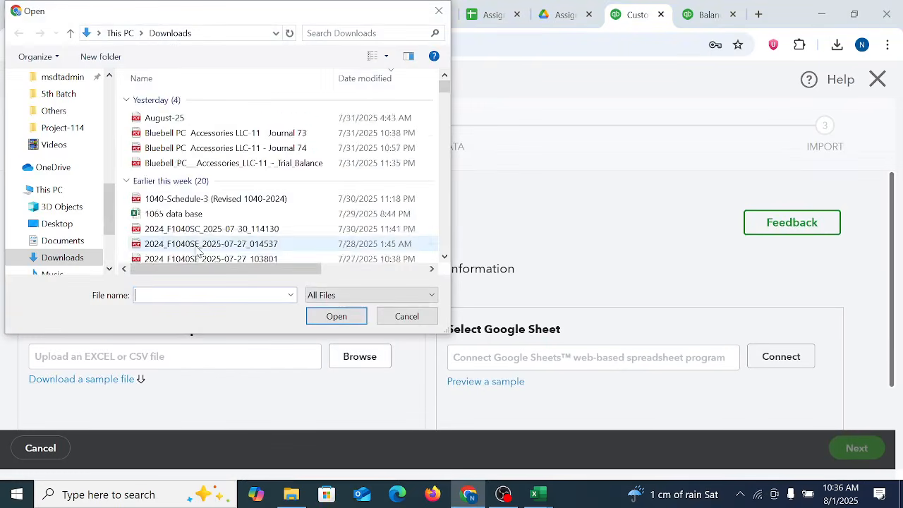
pyautogui.click(256, 118)
pyautogui.click(337, 316)
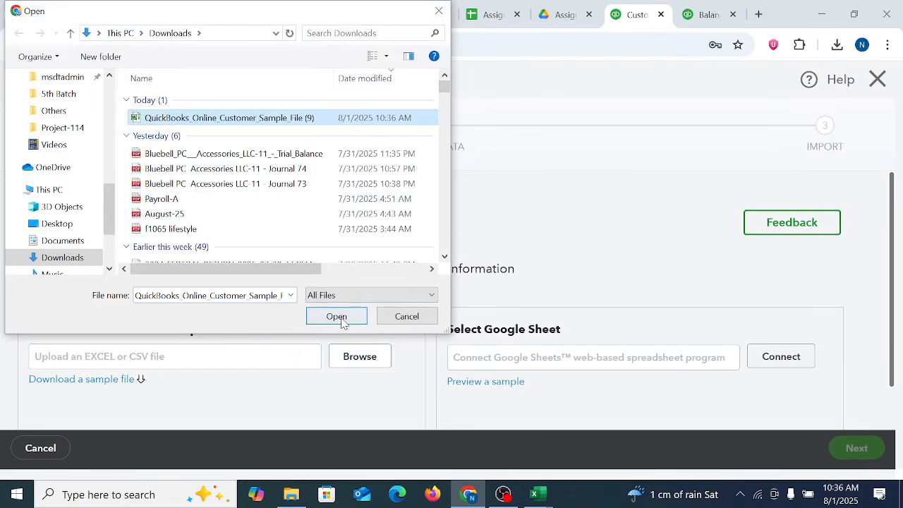
# Step: Upload the chosen file and accept the customer field mapping to reach the import preview
pyautogui.scroll(-1, 776, 407)
pyautogui.click(863, 447)
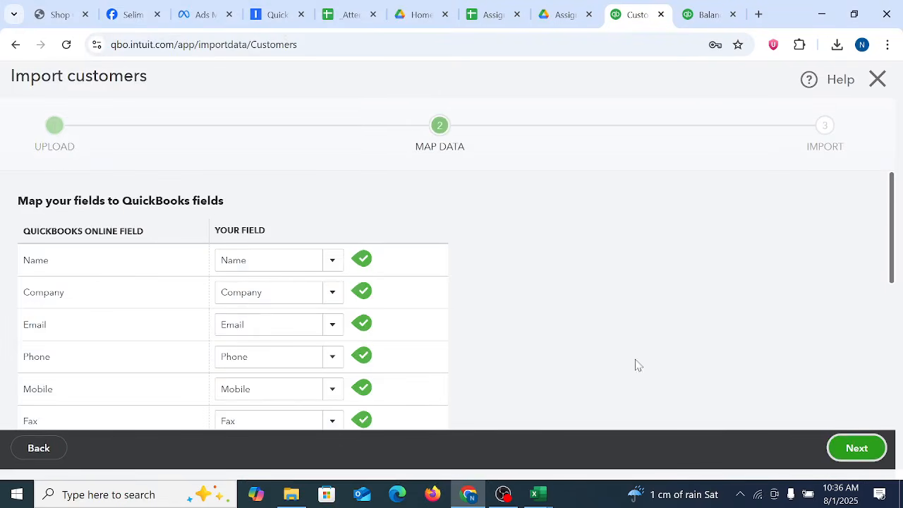
pyautogui.scroll(-5, 635, 364)
pyautogui.click(852, 450)
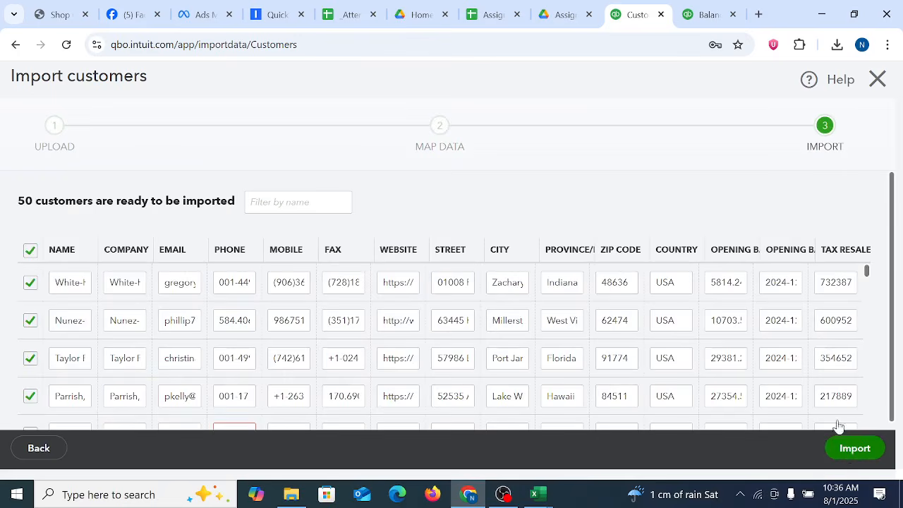
# Step: Review the customer rows down to the end of the import preview and import the selected customers
pyautogui.scroll(-1, 786, 324)
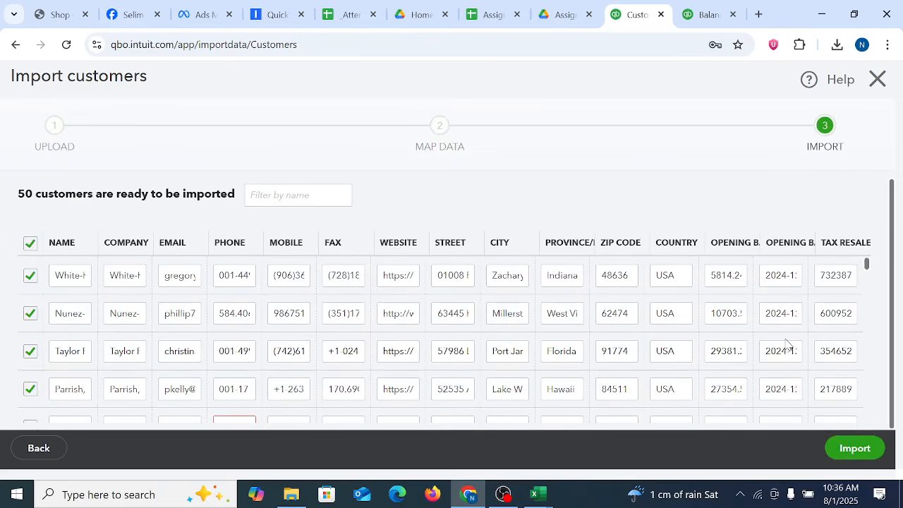
pyautogui.scroll(-20, 786, 344)
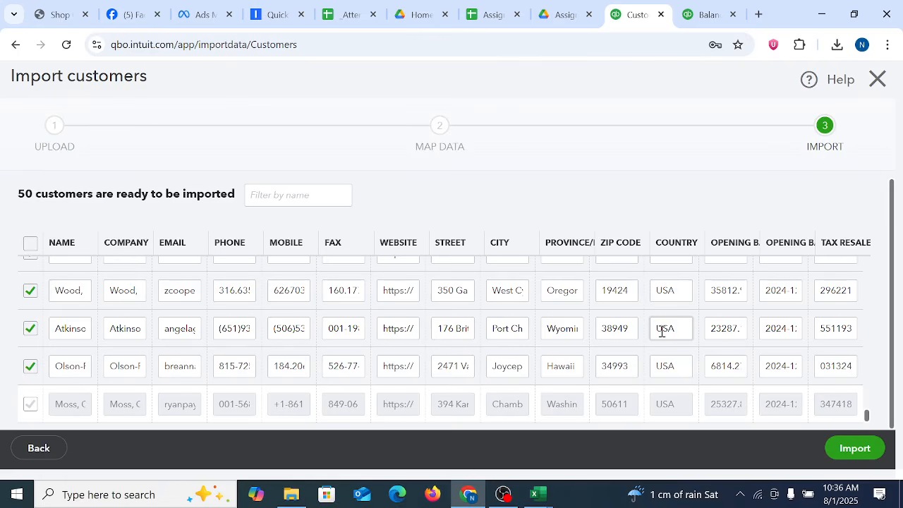
pyautogui.scroll(3, 663, 303)
pyautogui.scroll(-5, 665, 318)
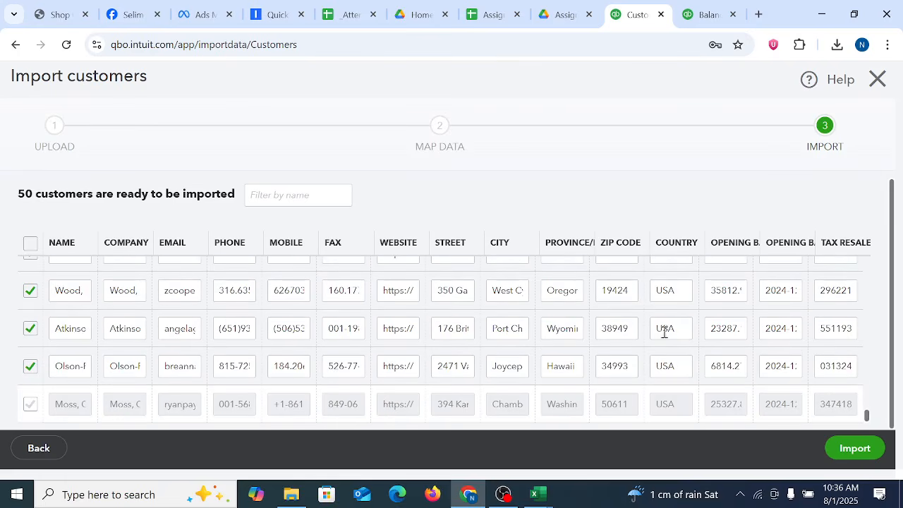
pyautogui.click(855, 449)
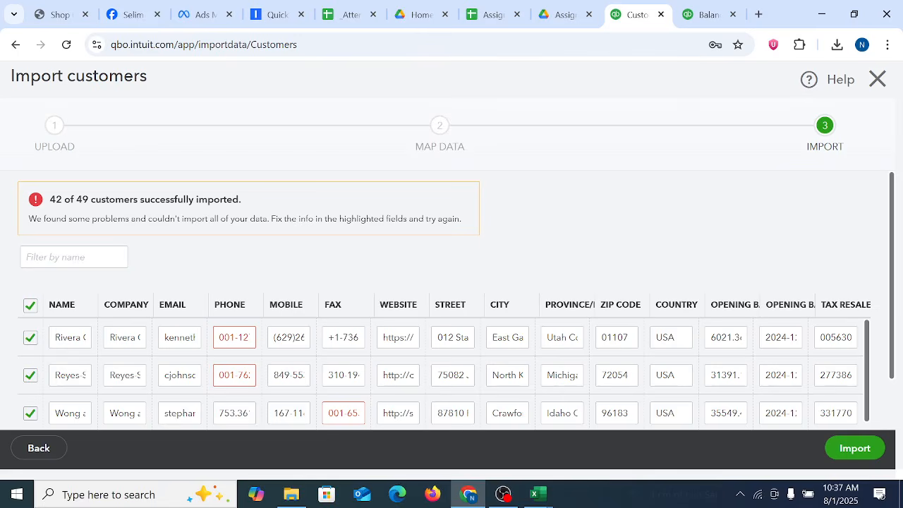
# Step: Clear the highlighted phone number that exceeds the 21-character limit in the first rejected customer row
pyautogui.click(236, 337)
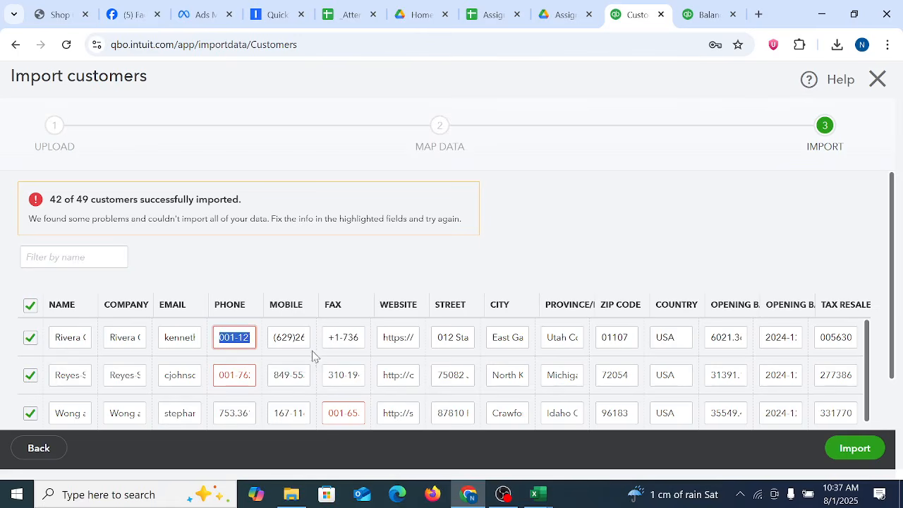
pyautogui.moveTo(893, 251); pyautogui.dragTo(901, 379)
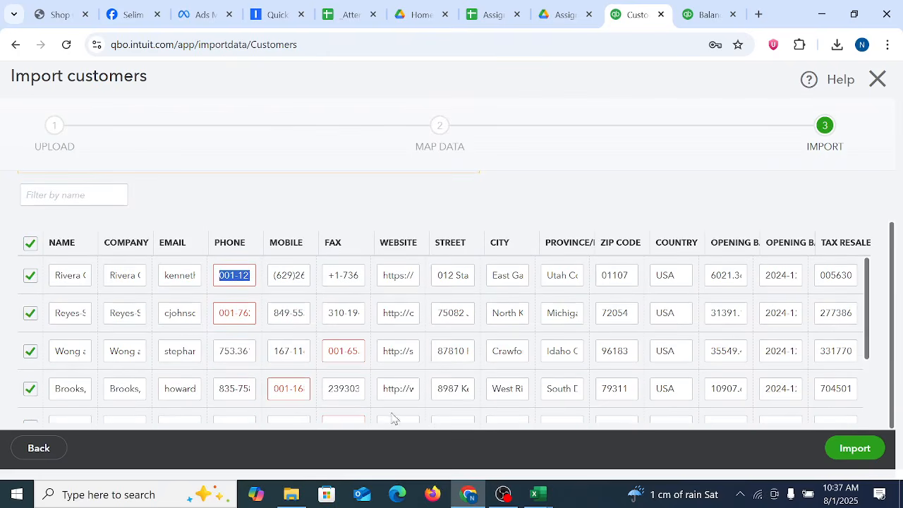
pyautogui.click(244, 275)
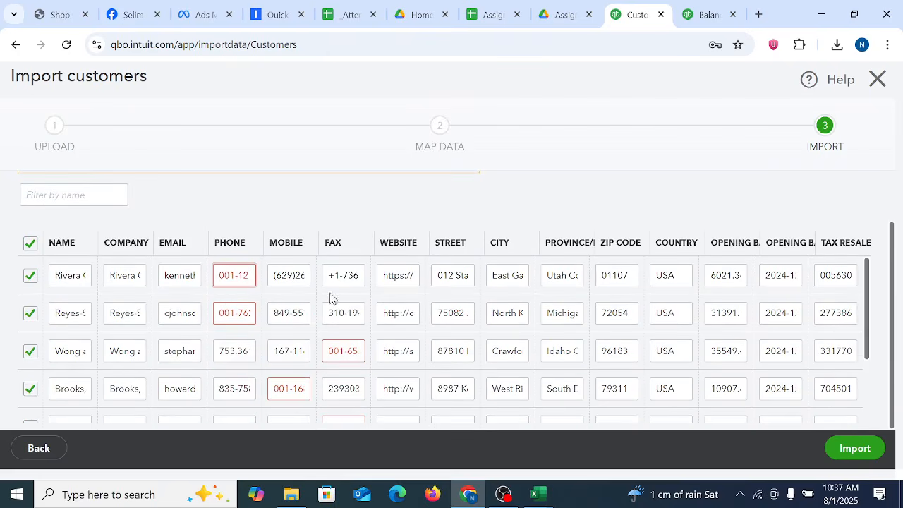
pyautogui.press('Right')
pyautogui.press('Right')
pyautogui.press('Right')
pyautogui.press('Right')
pyautogui.press('Right')
pyautogui.press('Right')
pyautogui.press('Right')
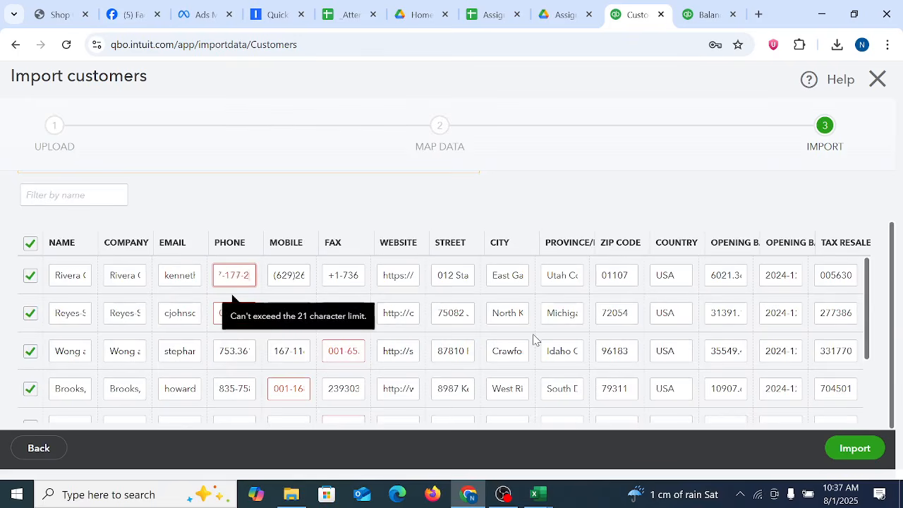
pyautogui.press('BackSpace')
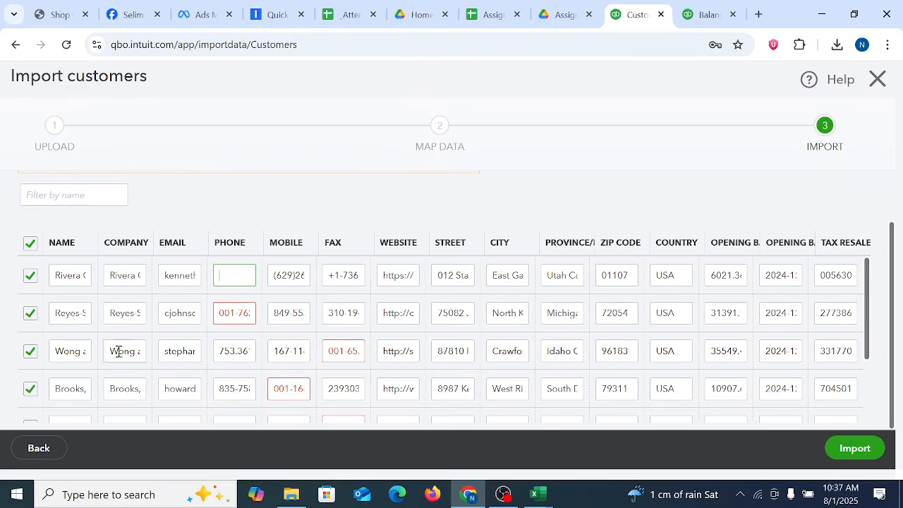
# Step: Shorten the highlighted phone number in the second rejected customer row to fit the 21-character limit
pyautogui.click(240, 313)
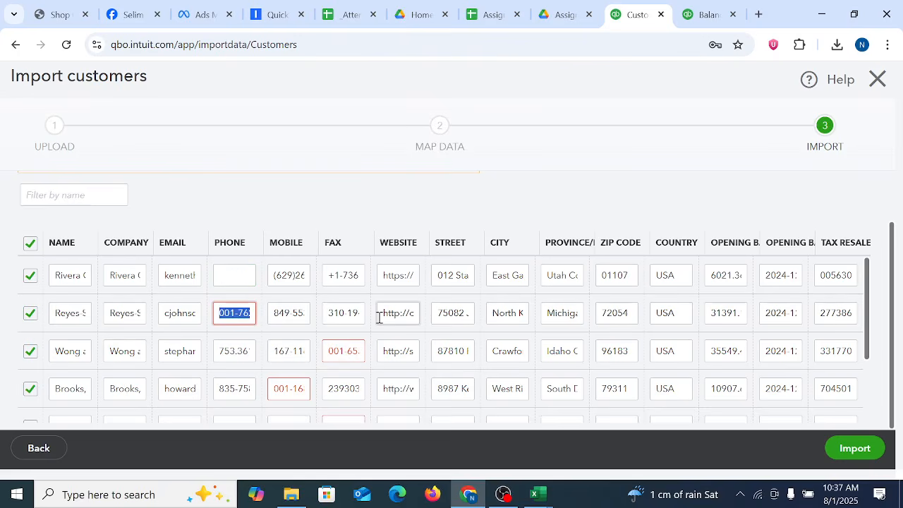
pyautogui.press('Left')
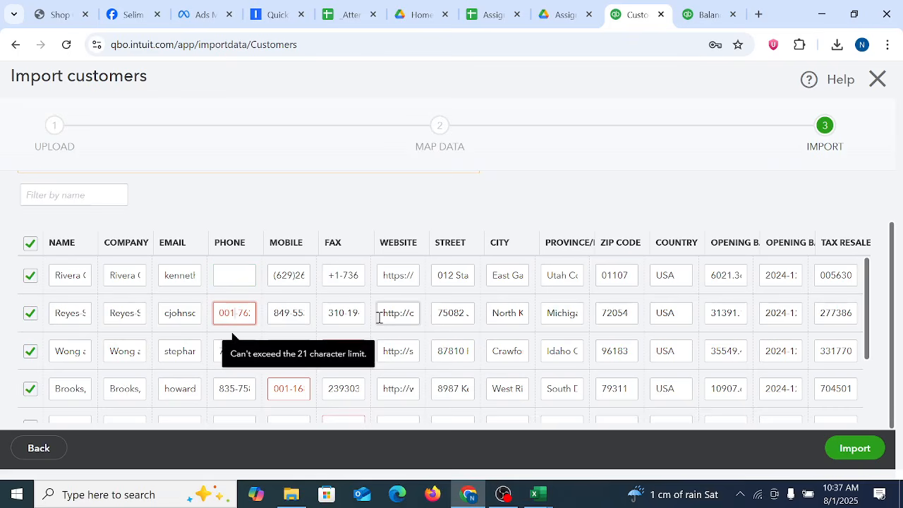
pyautogui.press('Right')
pyautogui.press('Right')
pyautogui.press('Right')
pyautogui.press('Right')
pyautogui.press('Right')
pyautogui.press('Right')
pyautogui.press('Right')
pyautogui.press('Right')
pyautogui.press('Right')
pyautogui.press('Right')
pyautogui.press('BackSpace')
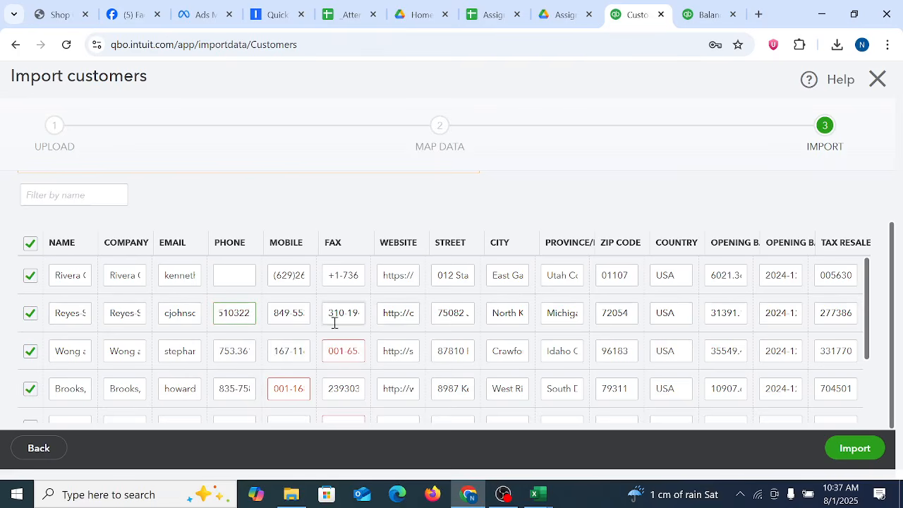
# Step: Shorten the highlighted fax number in the third rejected customer row to fit the 21-character limit
pyautogui.click(240, 358)
pyautogui.click(348, 352)
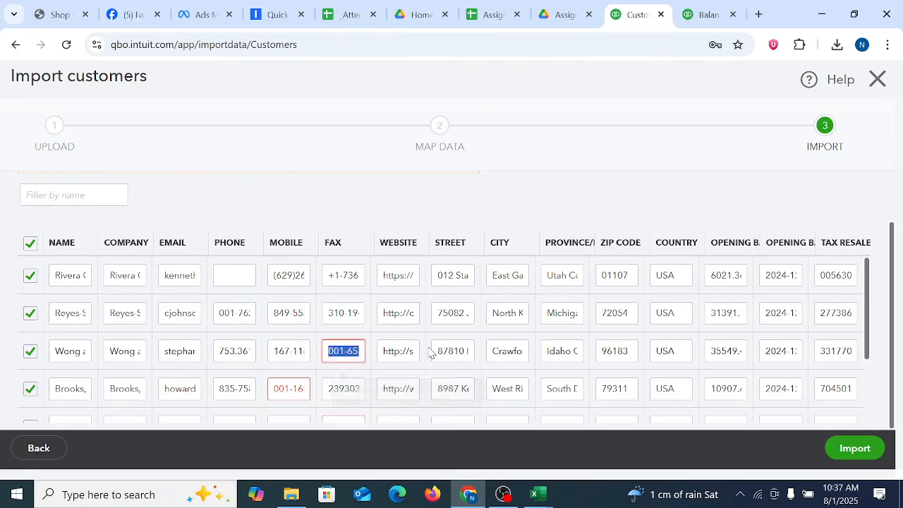
pyautogui.press('Right')
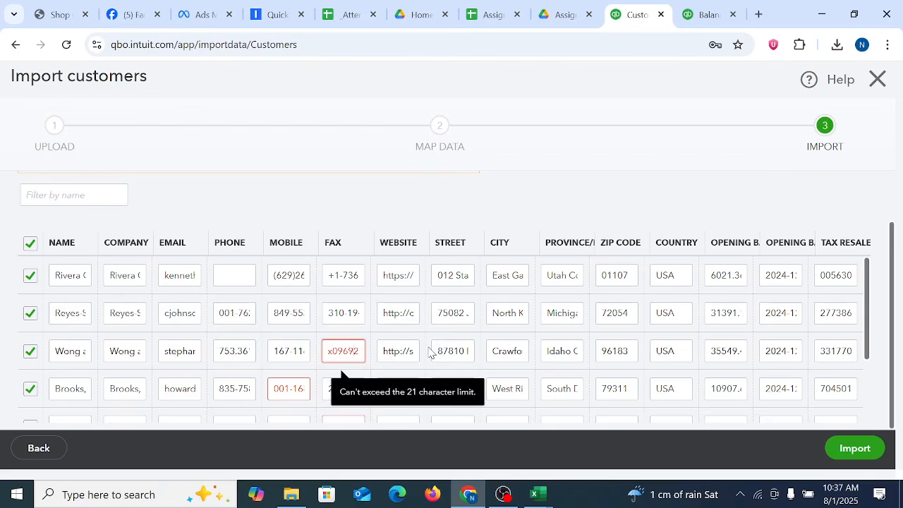
pyautogui.press('BackSpace')
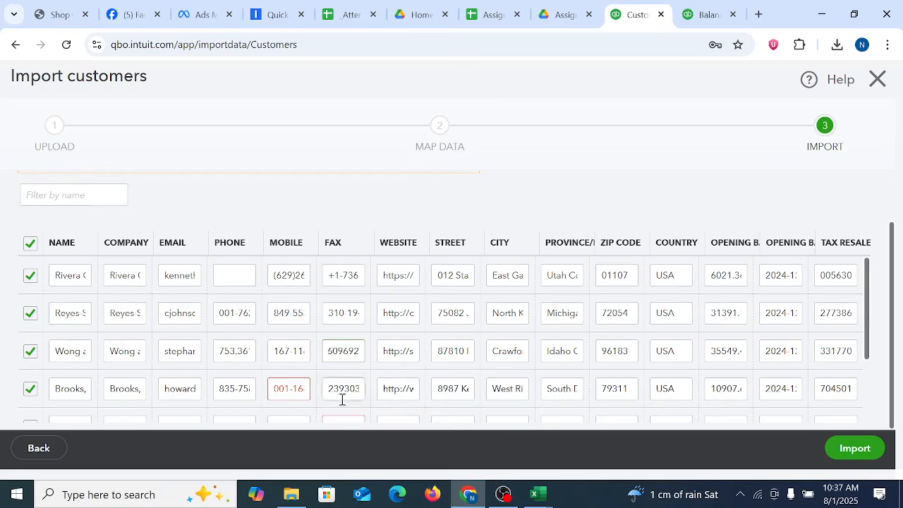
# Step: Shorten the highlighted mobile number in the fourth rejected customer row to fit the 21-character limit
pyautogui.click(303, 387)
pyautogui.press('Right')
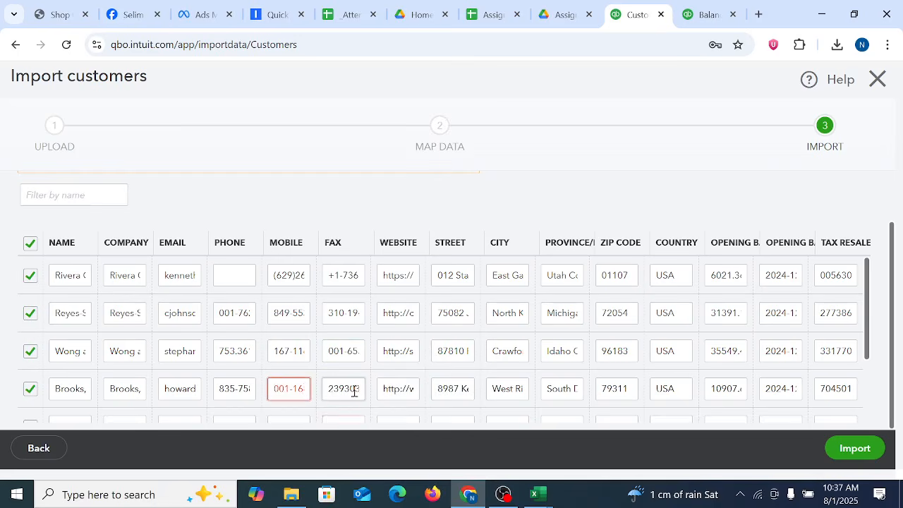
pyautogui.press('Right')
pyautogui.press('Right')
pyautogui.press('End')
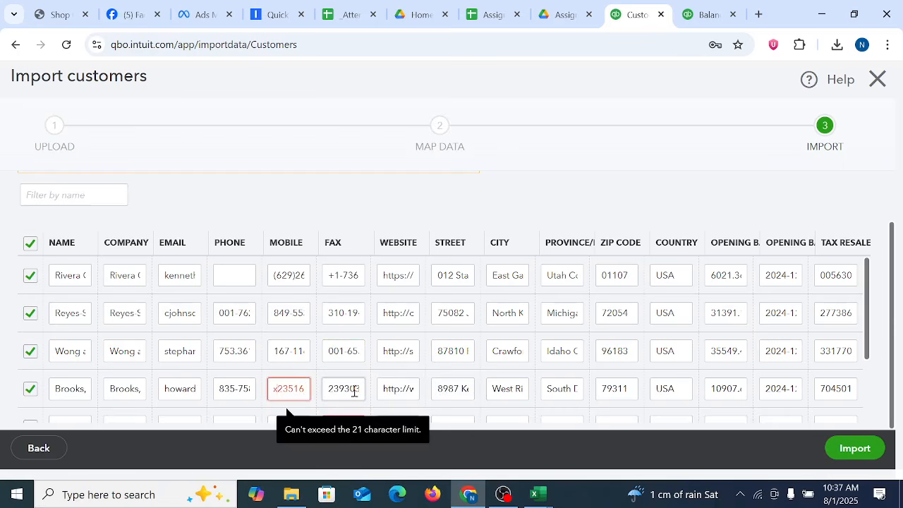
pyautogui.press('BackSpace')
# Step: Shorten the highlighted fax number in the fifth rejected customer row to fit the 21-character limit
pyautogui.scroll(-2, 460, 313)
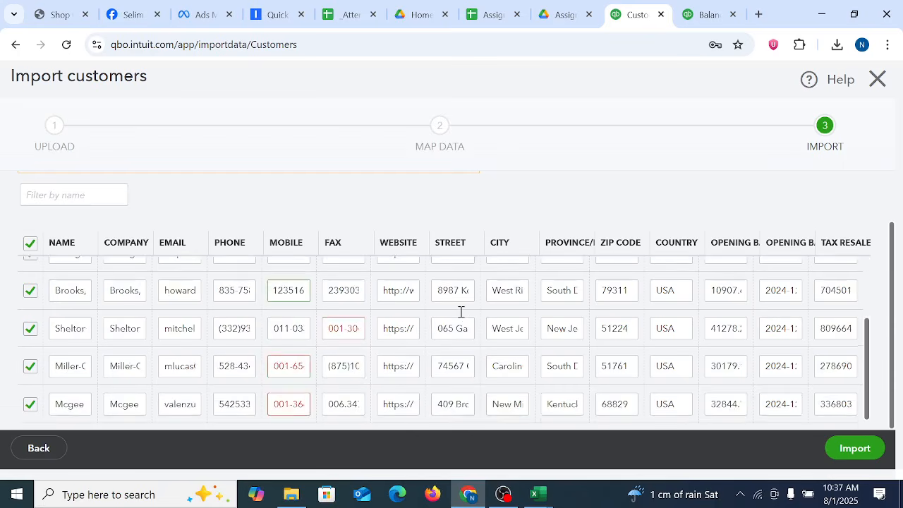
pyautogui.click(350, 327)
pyautogui.press('End')
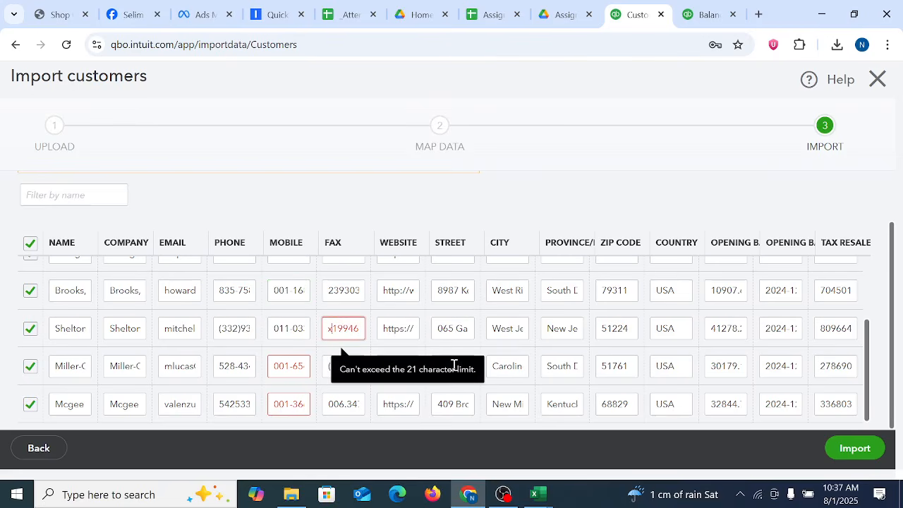
pyautogui.press('BackSpace')
pyautogui.click(454, 365)
# Step: Shorten the highlighted mobile number in the sixth rejected customer row to fit the 21-character limit
pyautogui.click(286, 365)
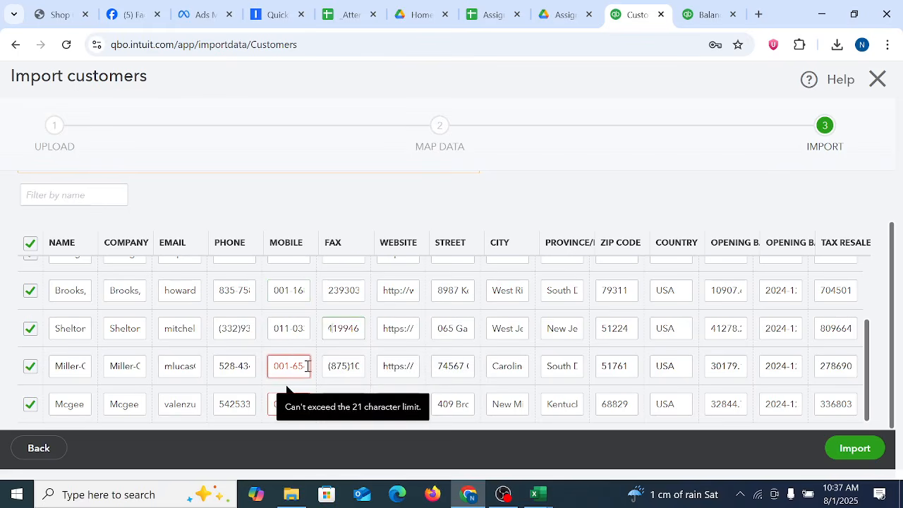
pyautogui.press('End')
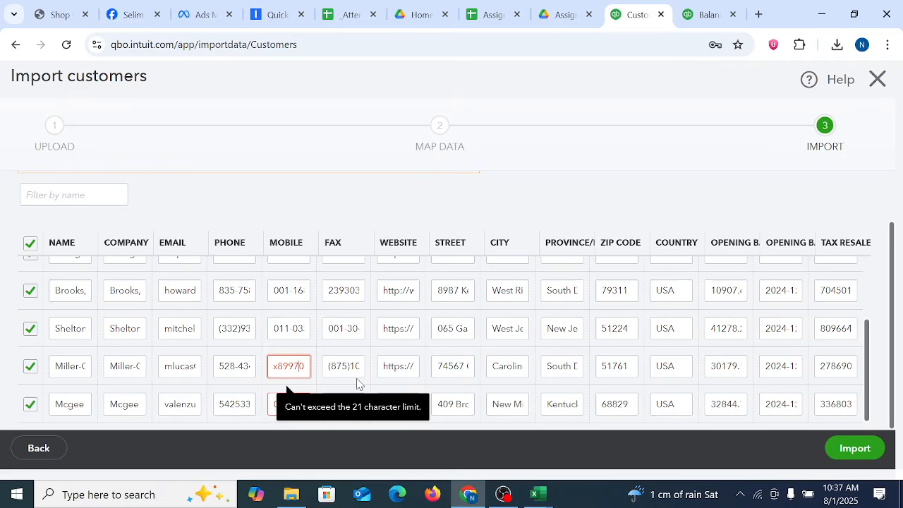
pyautogui.press('BackSpace')
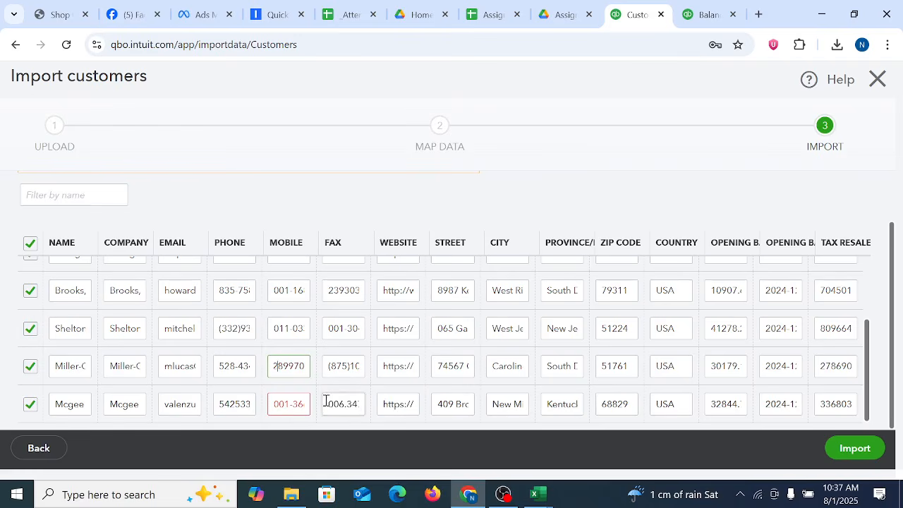
# Step: Shorten the highlighted mobile number in the last rejected customer row to fit the 21-character limit
pyautogui.click(289, 403)
pyautogui.press('End')
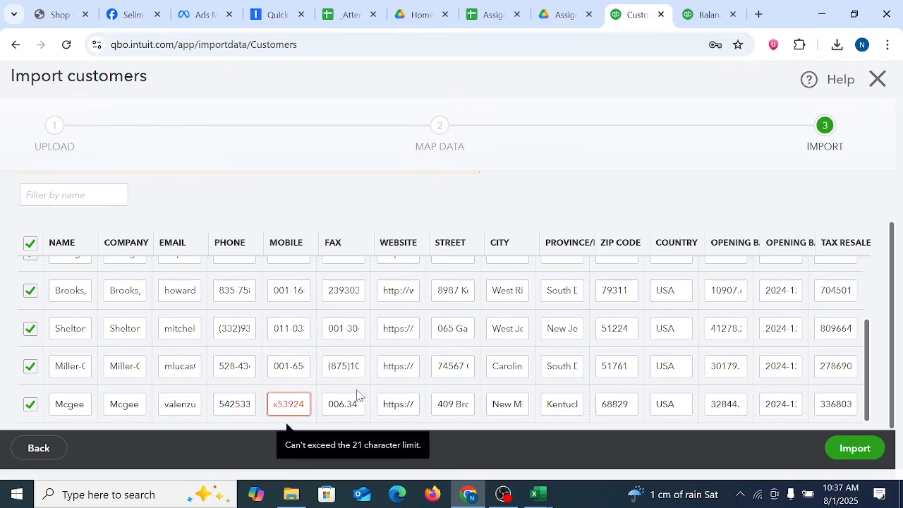
pyautogui.press('BackSpace')
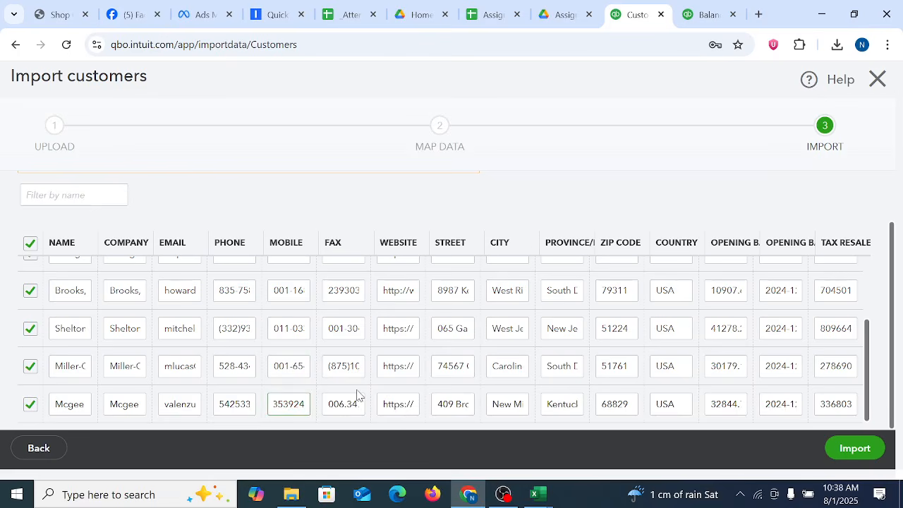
# Step: Import the corrected customer rows and review the resulting customer list down to its end
pyautogui.click(855, 449)
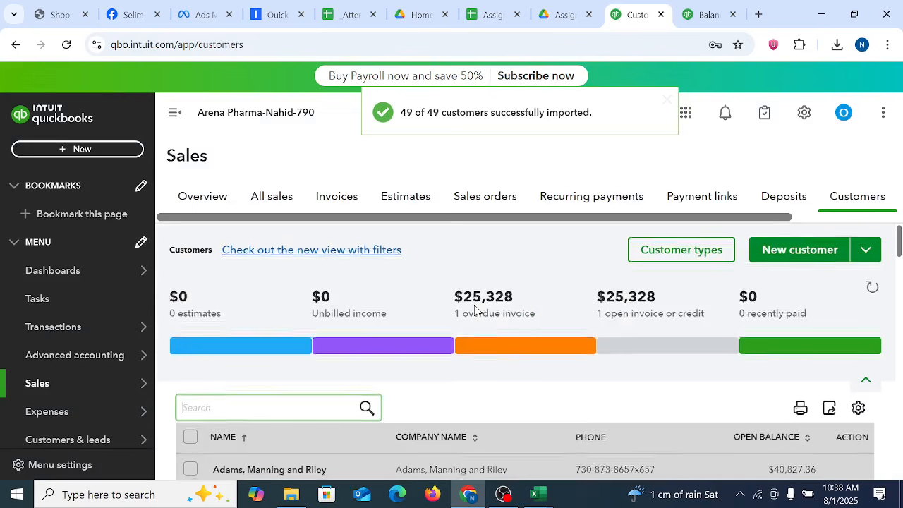
pyautogui.click(474, 304)
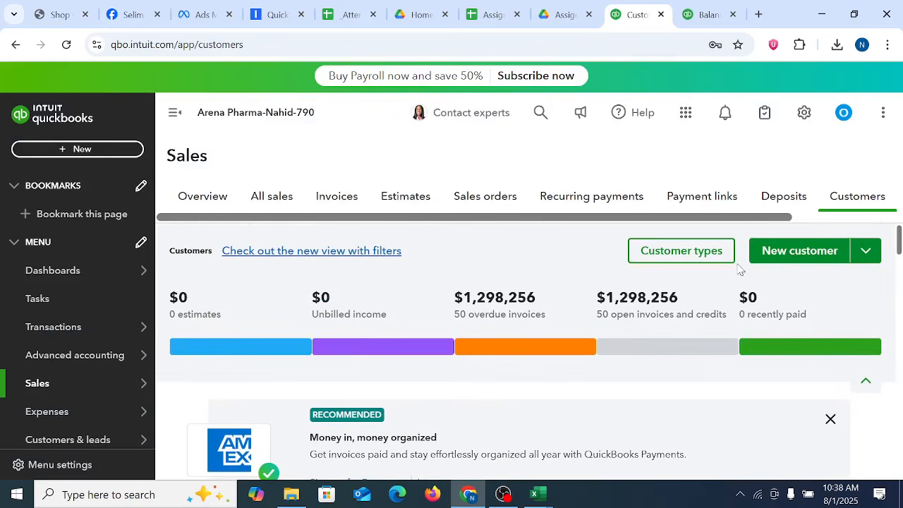
pyautogui.moveTo(900, 238); pyautogui.dragTo(900, 464)
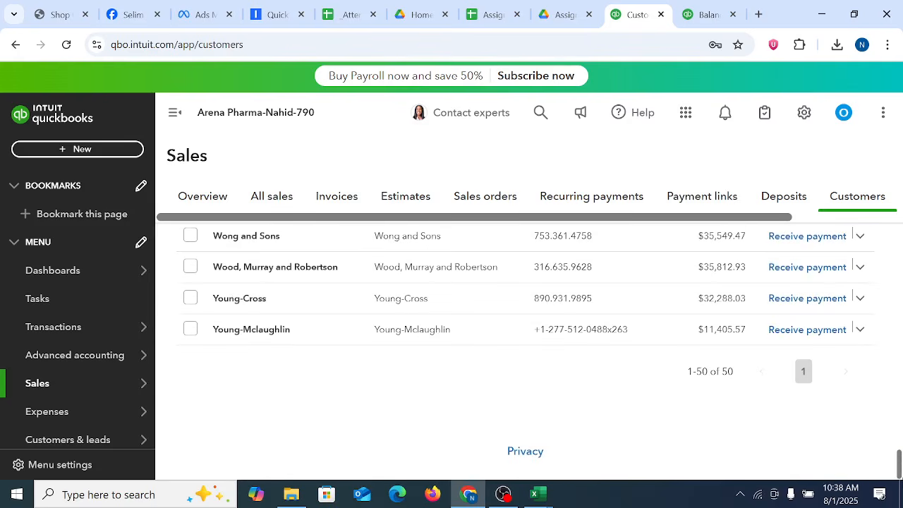
# Step: Switch to the QuickBooks_Online_Customer_Sample_File (9) workbook in Excel and select all opening balances, N2:N51, to check their sum
pyautogui.click(705, 14)
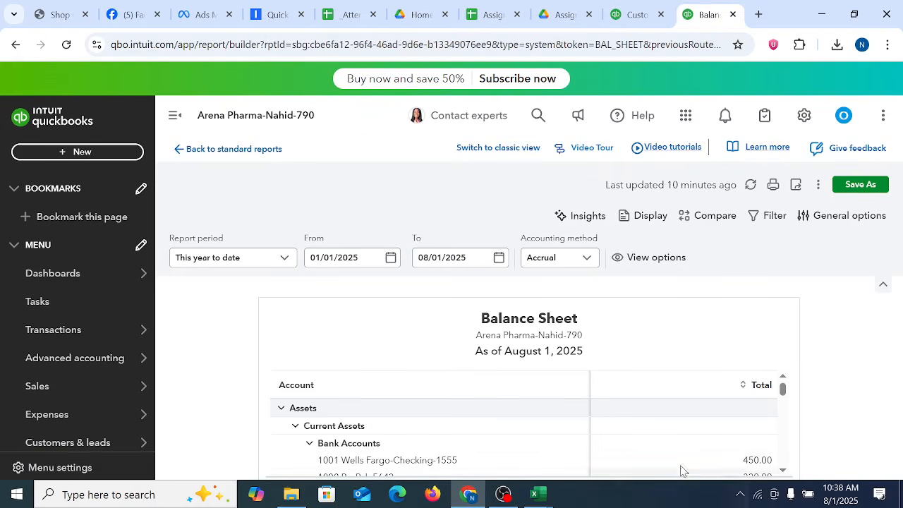
pyautogui.moveTo(536, 493)
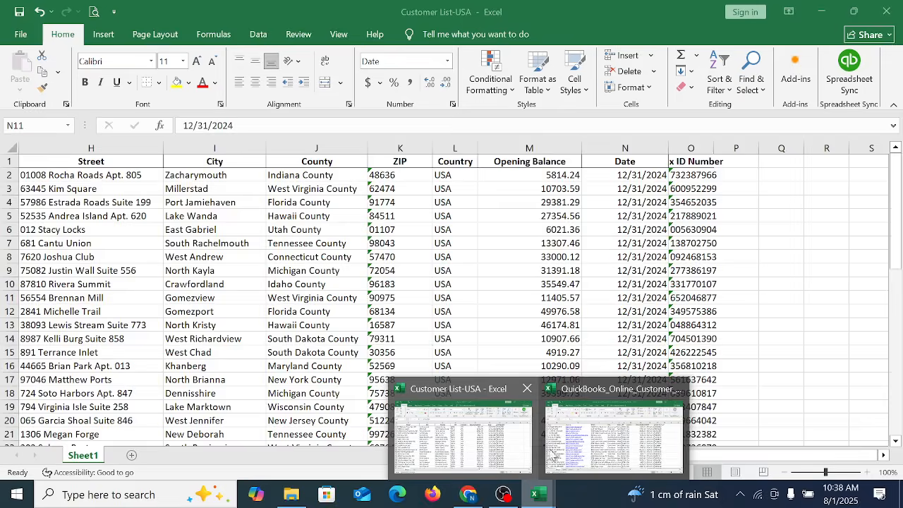
pyautogui.click(580, 445)
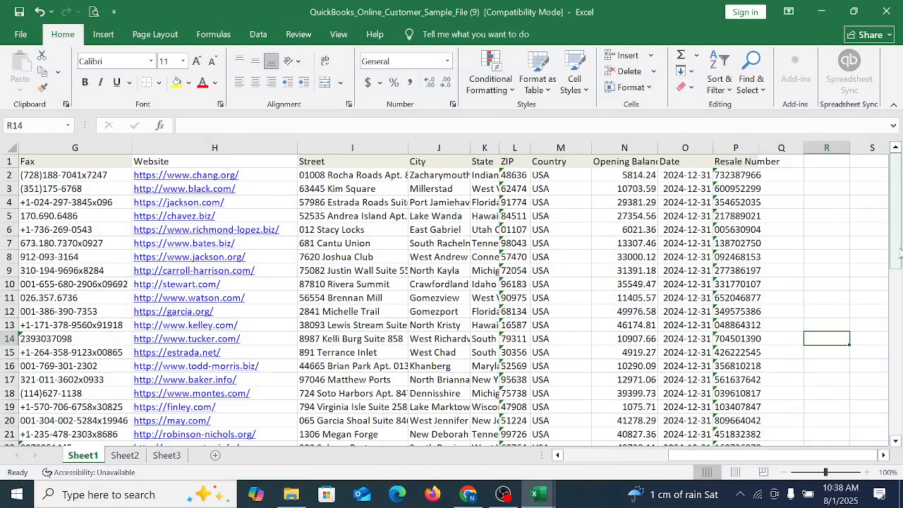
pyautogui.moveTo(898, 247); pyautogui.dragTo(900, 419)
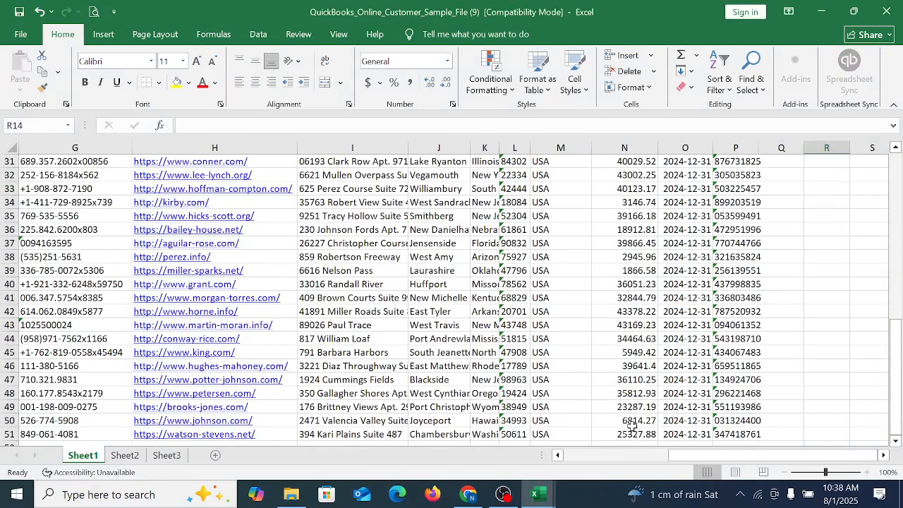
pyautogui.moveTo(632, 435); pyautogui.dragTo(617, 175)
pyautogui.scroll(-20, 828, 423)
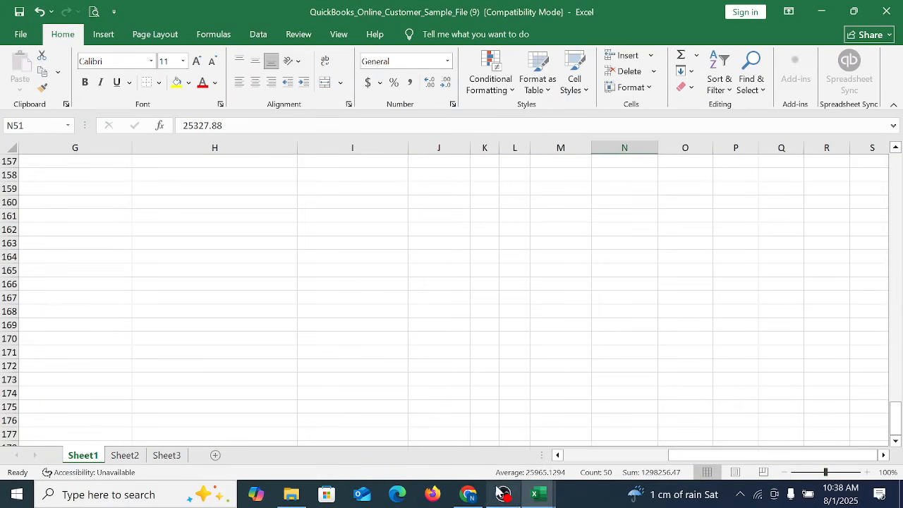
# Step: Return to the Balance Sheet report in QuickBooks Online, reload it and review the Equity section, including Retained Earnings and Opening balance equity
pyautogui.click(468, 494)
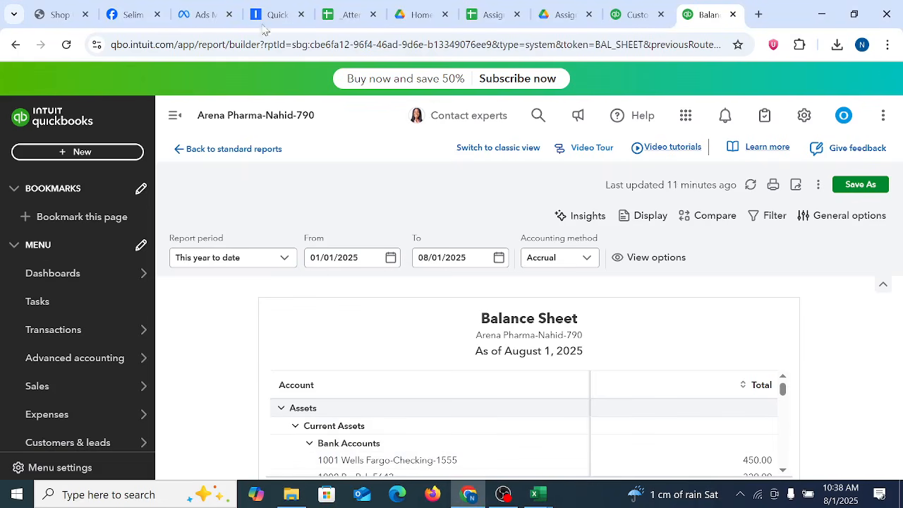
pyautogui.click(66, 45)
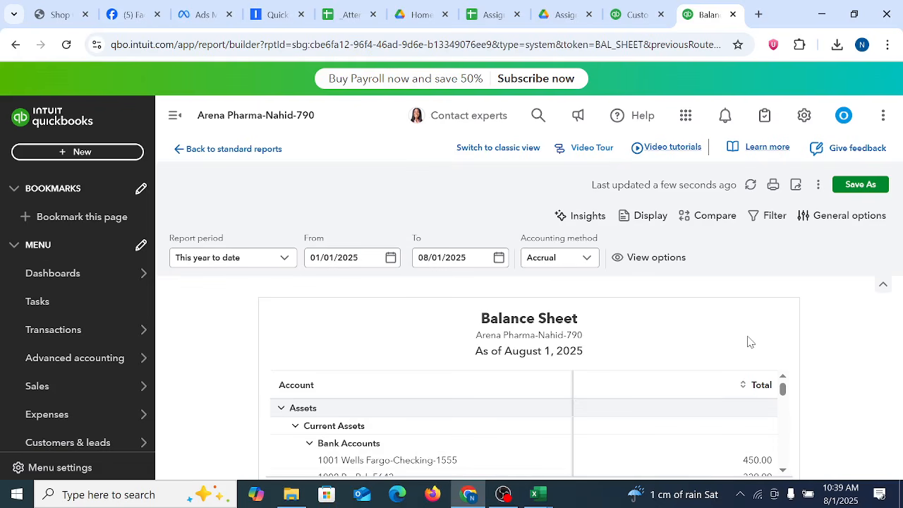
pyautogui.scroll(-10, 730, 430)
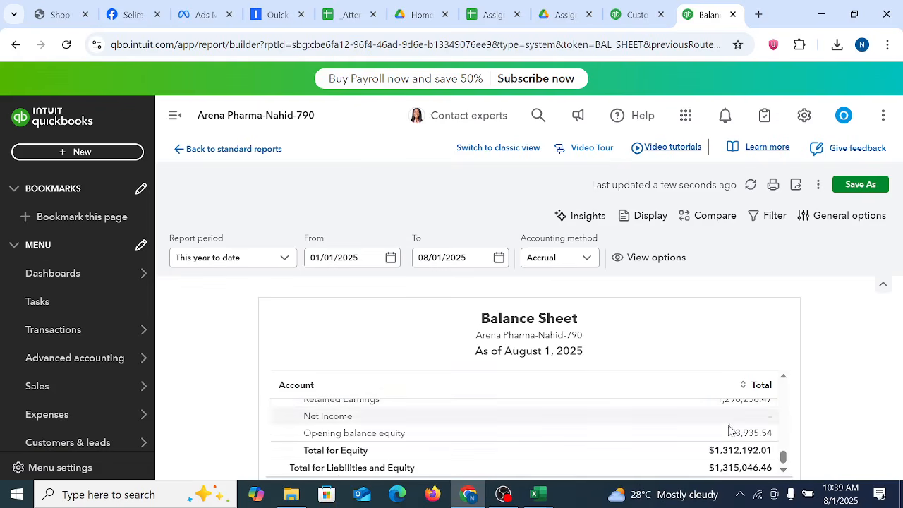
pyautogui.moveTo(782, 455); pyautogui.dragTo(782, 445)
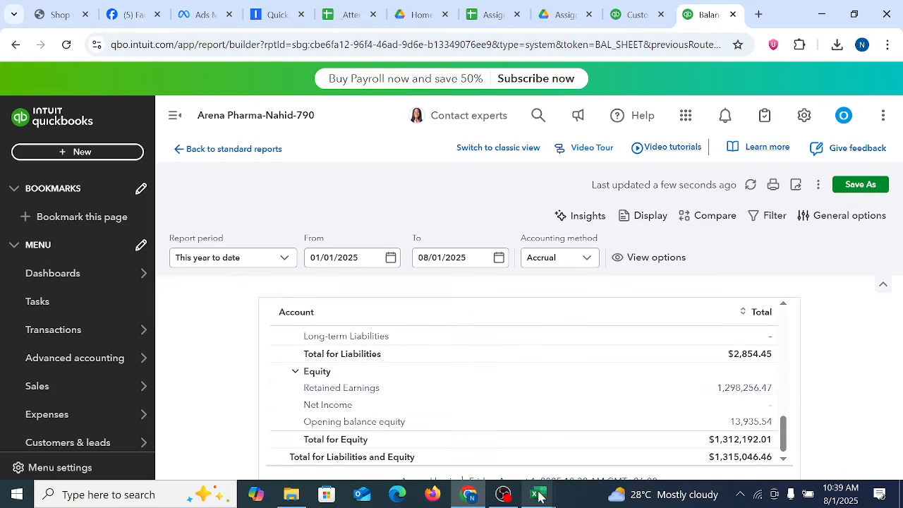
# Step: Compare the opening balance sum in Excel's QuickBooks_Online_Customer_Sample_File (9) with Accounts Receivable (A/R) on the QuickBooks Online Balance Sheet
pyautogui.moveTo(537, 494)
pyautogui.click(536, 443)
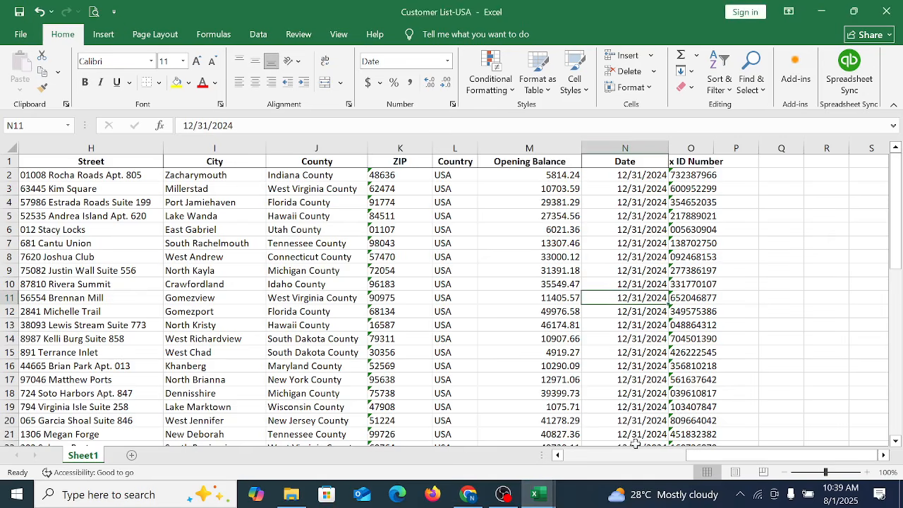
pyautogui.click(615, 455)
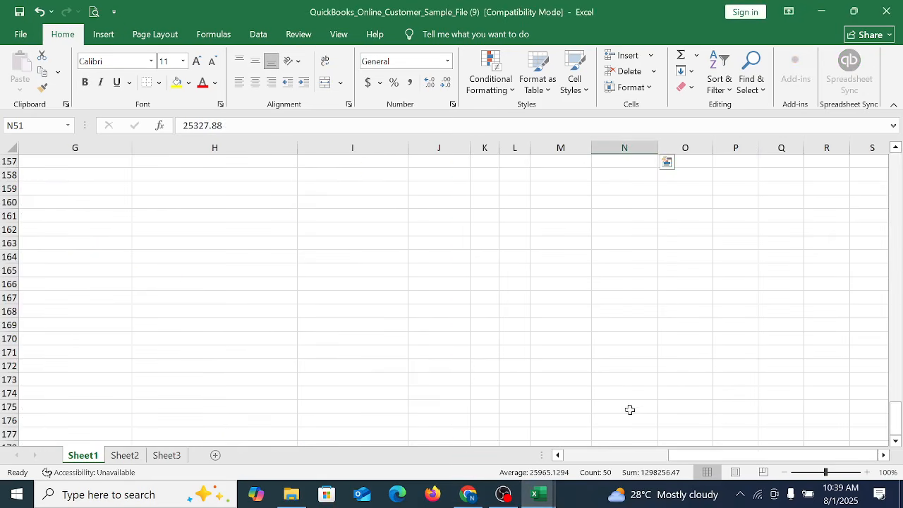
pyautogui.scroll(20, 629, 409)
pyautogui.scroll(19, 630, 399)
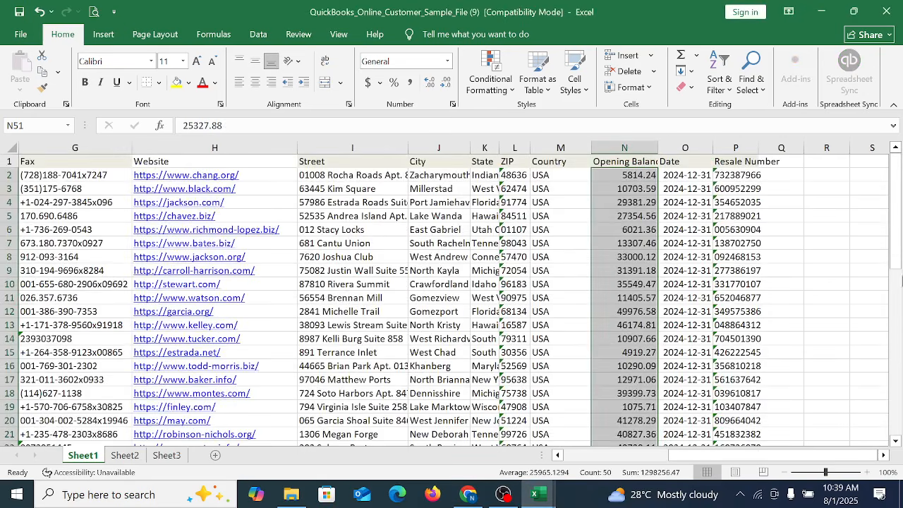
pyautogui.scroll(-6, 899, 311)
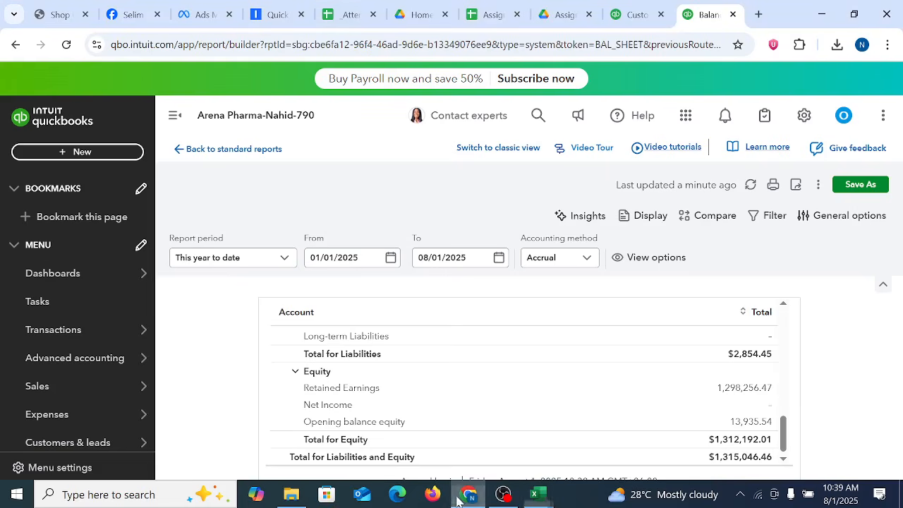
pyautogui.click(468, 494)
pyautogui.scroll(10, 575, 374)
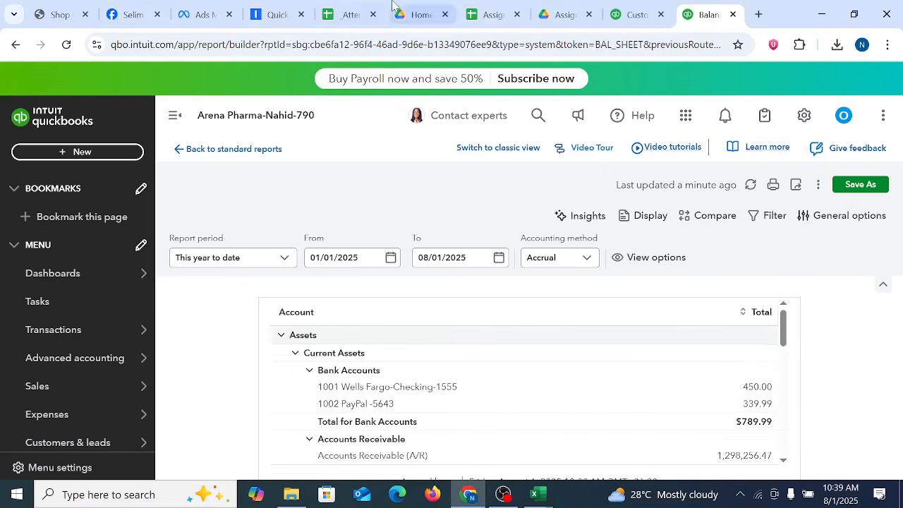
# Step: Dismiss the payments promotion on the Customers page and open the customer list's print preview, check its pages, and cancel printing
pyautogui.click(635, 14)
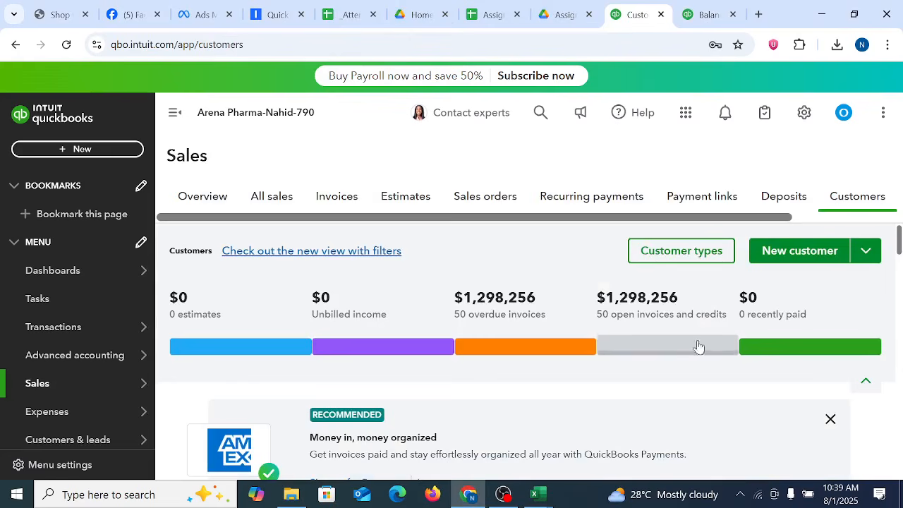
pyautogui.click(830, 417)
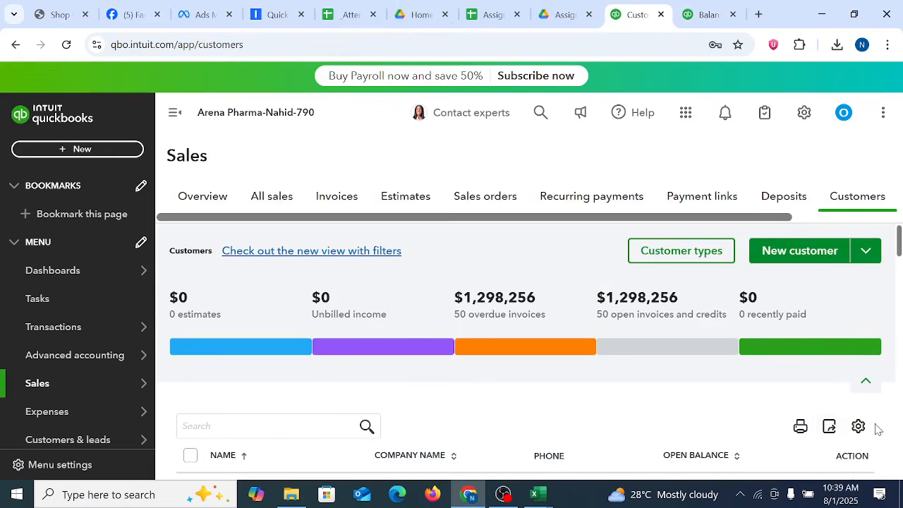
pyautogui.click(800, 427)
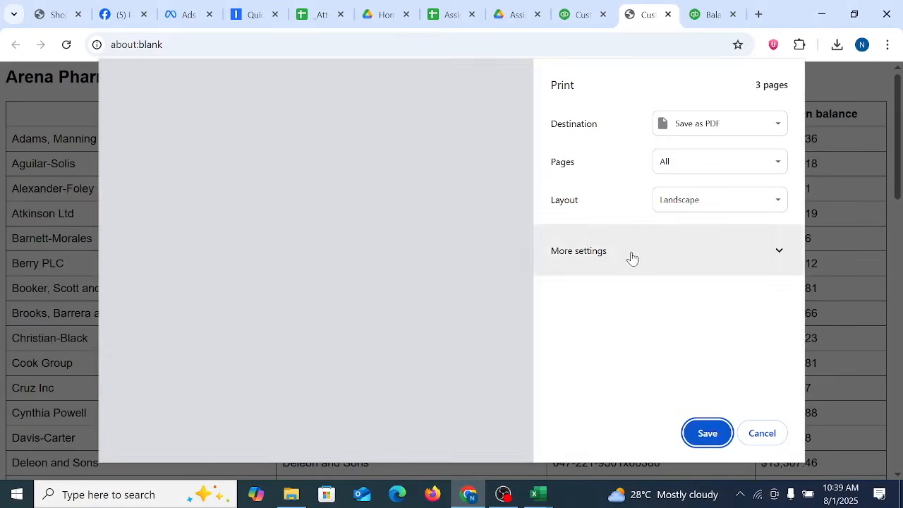
pyautogui.scroll(-10, 440, 289)
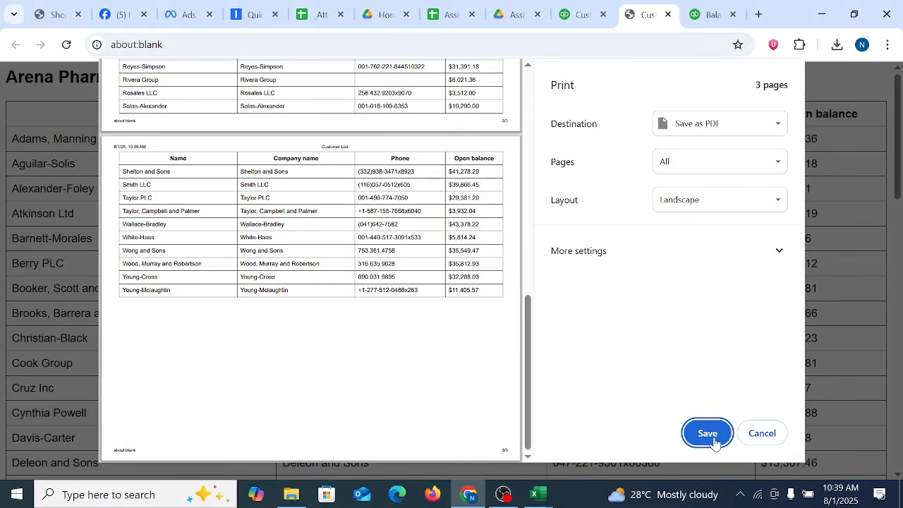
pyautogui.scroll(10, 405, 339)
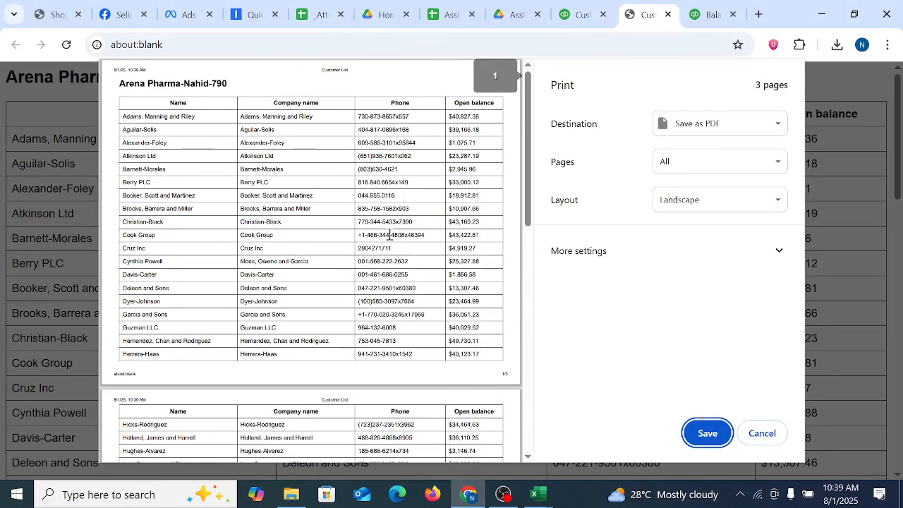
pyautogui.click(757, 437)
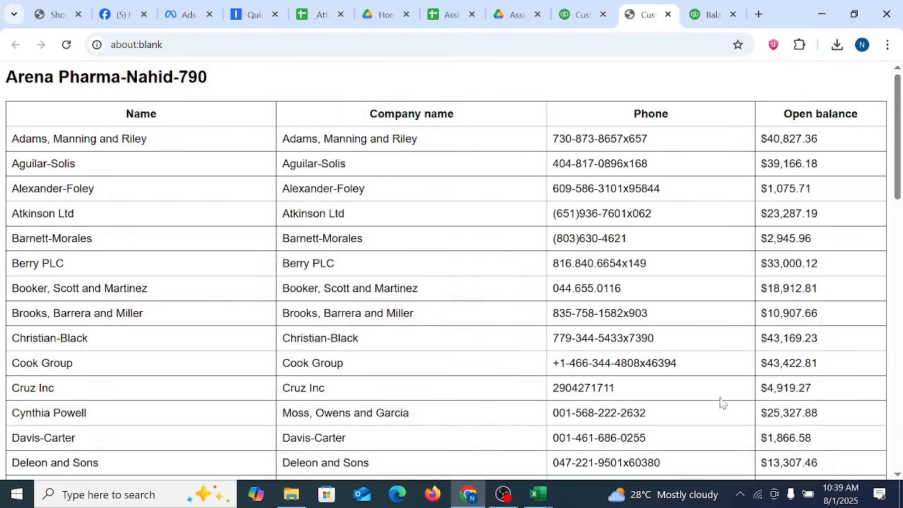
# Step: Close the printable customer list and review the full list of customers, their open balances and the summary figures on the Customers page
pyautogui.click(668, 14)
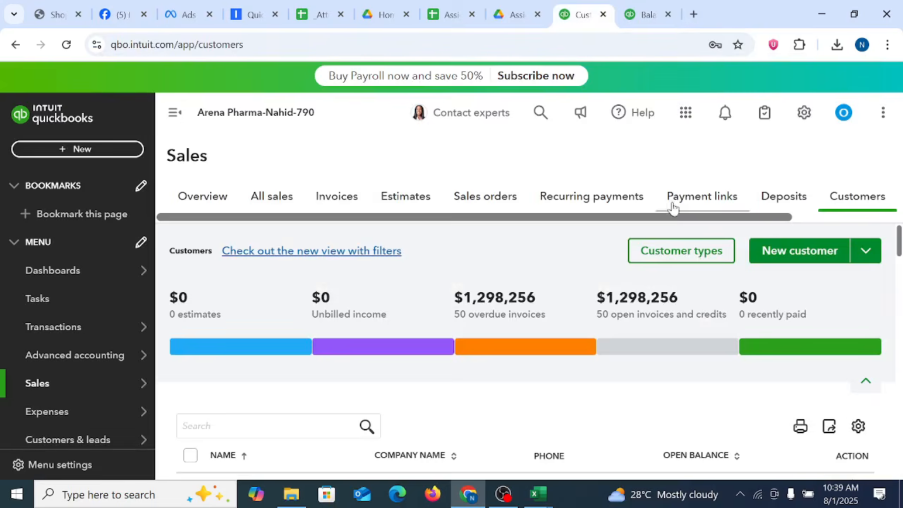
pyautogui.scroll(-20, 625, 353)
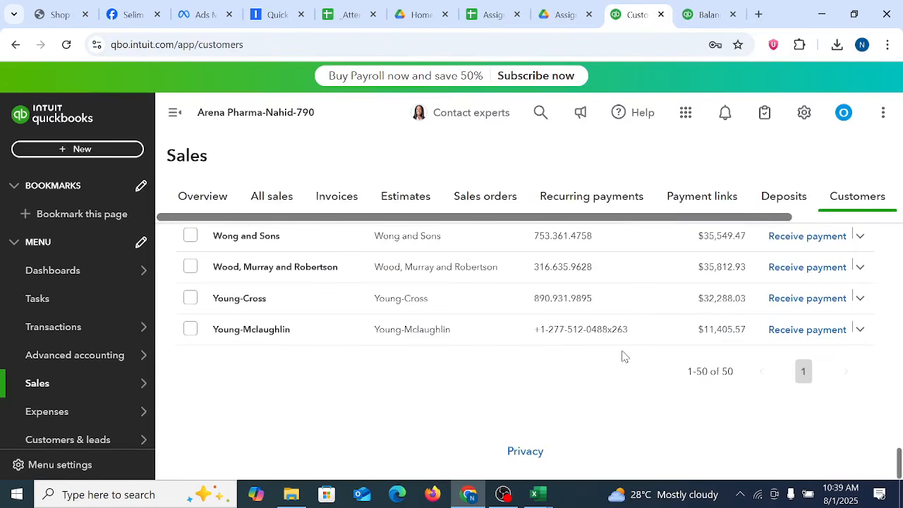
pyautogui.scroll(15, 623, 356)
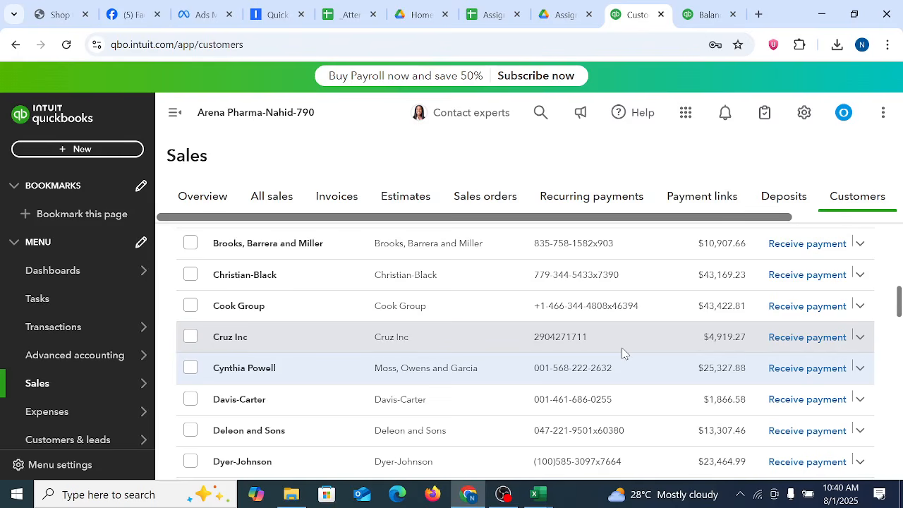
pyautogui.scroll(-15, 622, 353)
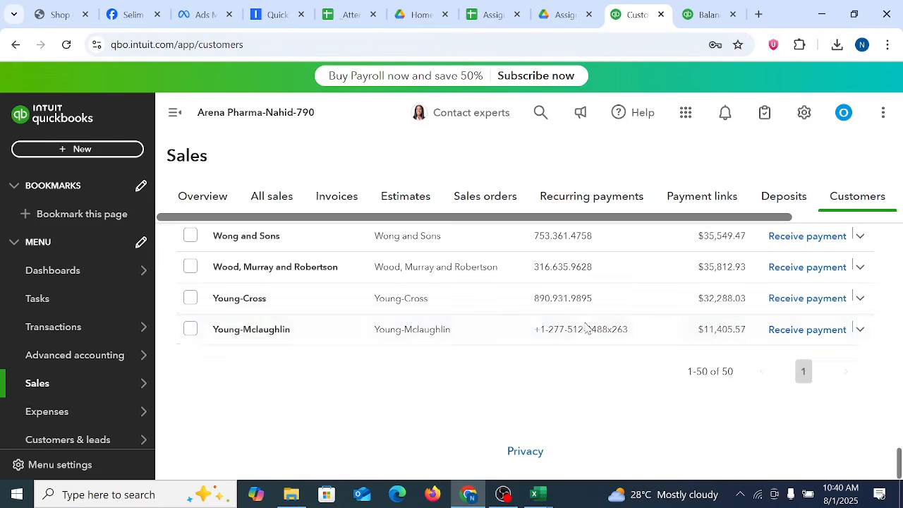
pyautogui.scroll(15, 586, 333)
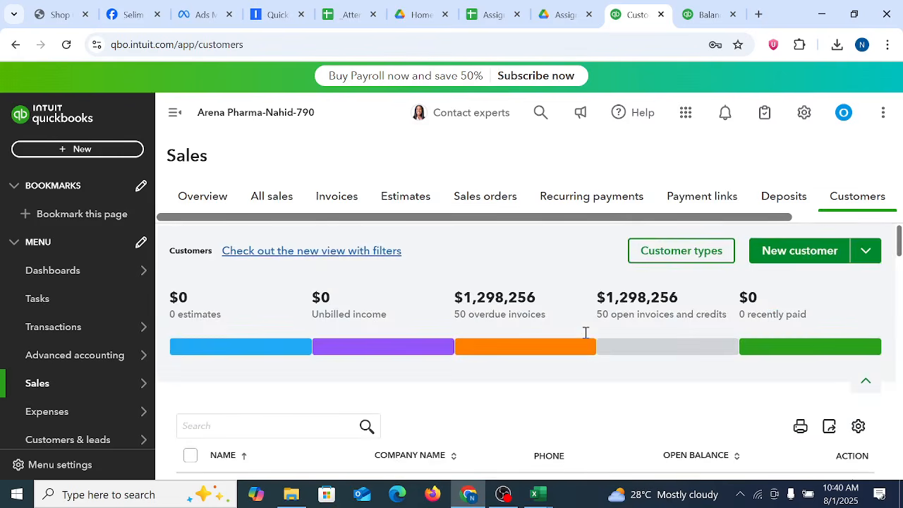
pyautogui.scroll(-15, 585, 332)
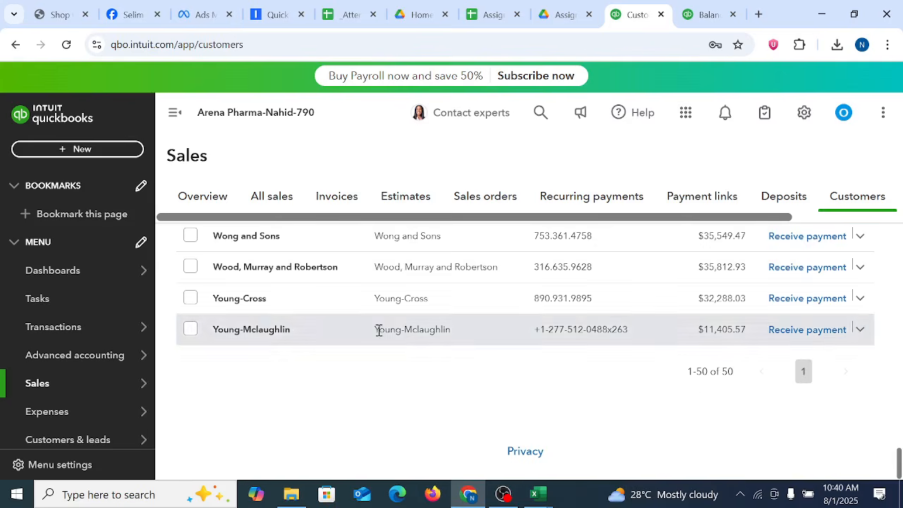
pyautogui.scroll(20, 379, 330)
pyautogui.scroll(5, 564, 391)
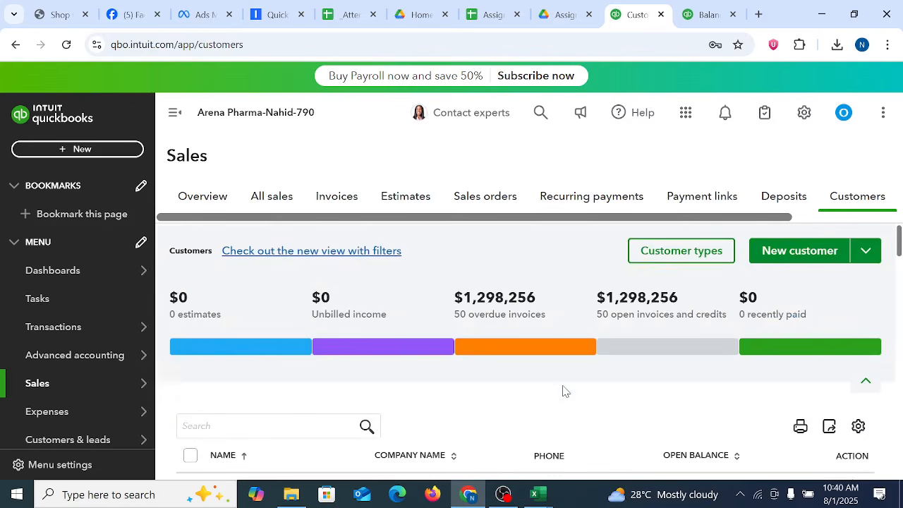
pyautogui.scroll(-5, 564, 391)
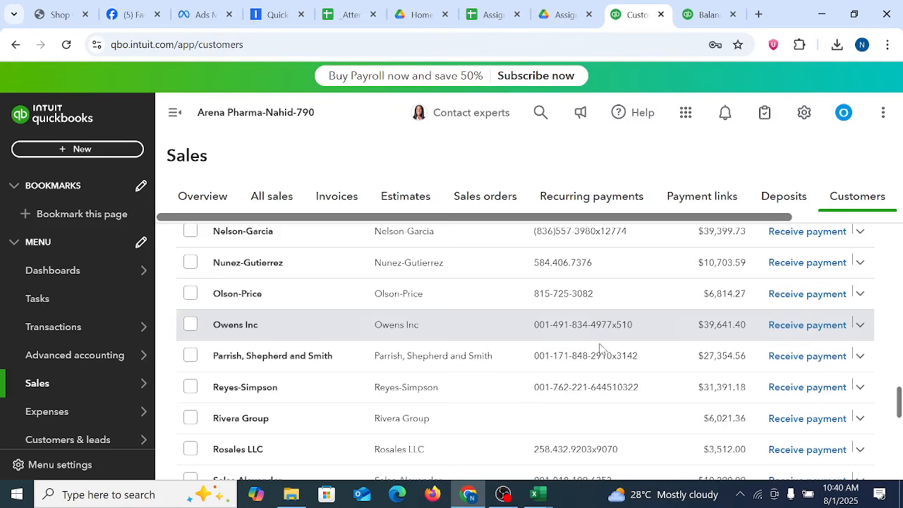
pyautogui.scroll(-8, 605, 348)
pyautogui.scroll(15, 597, 368)
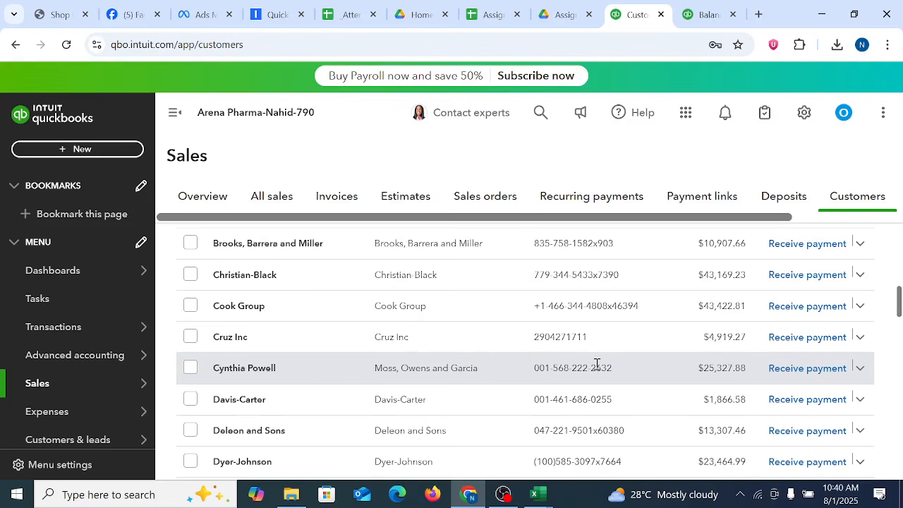
pyautogui.scroll(6, 607, 365)
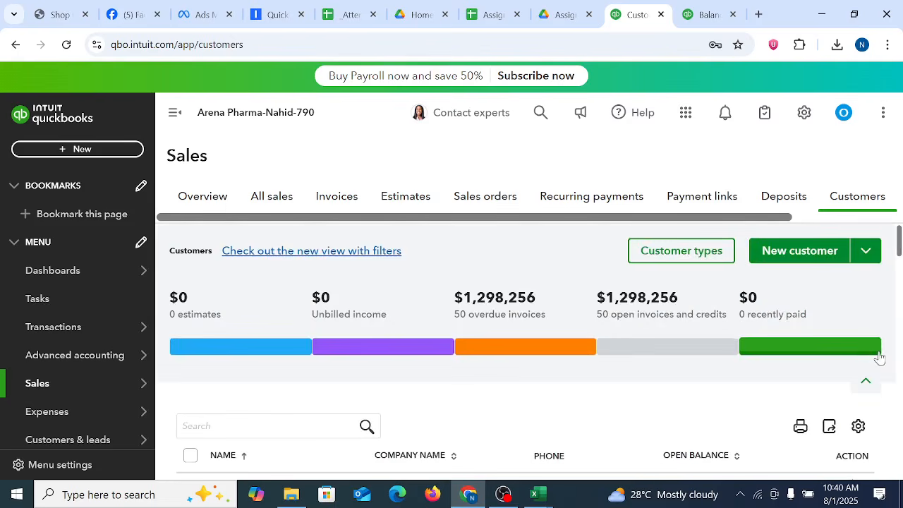
pyautogui.scroll(-15, 880, 347)
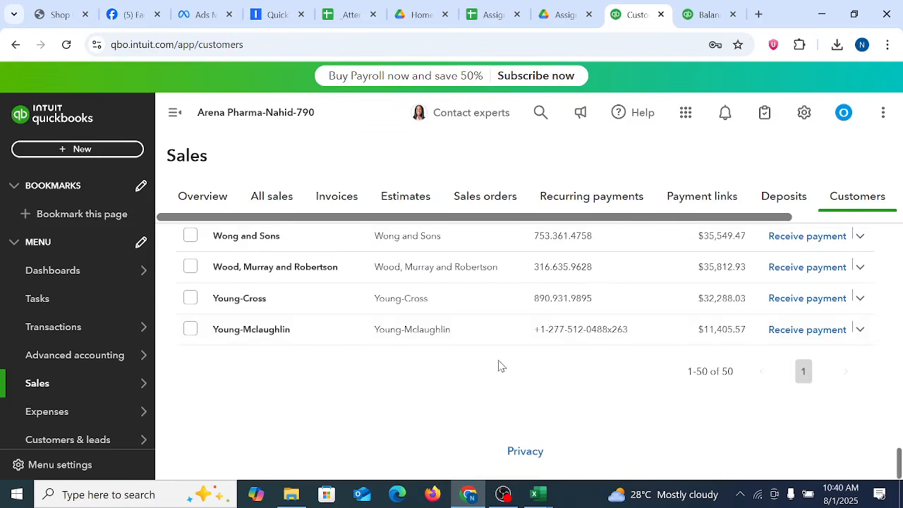
pyautogui.scroll(15, 641, 345)
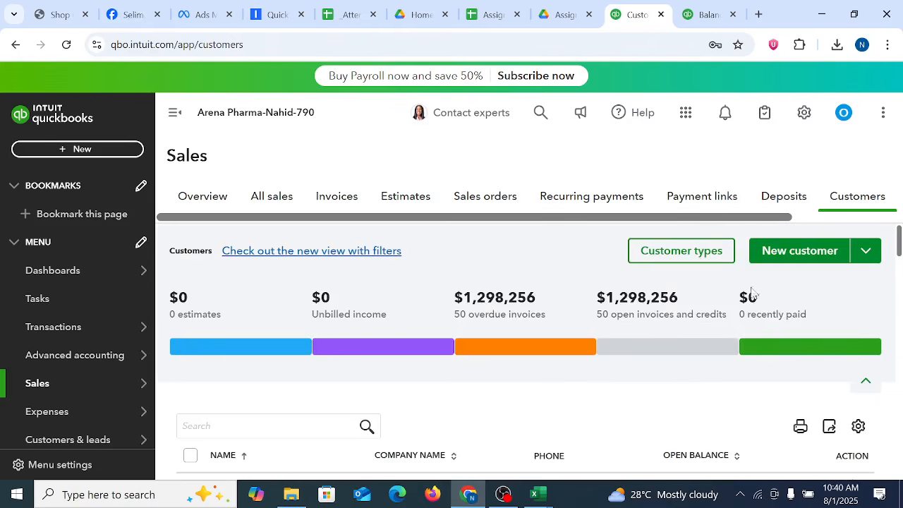
pyautogui.scroll(-8, 752, 289)
pyautogui.scroll(8, 699, 275)
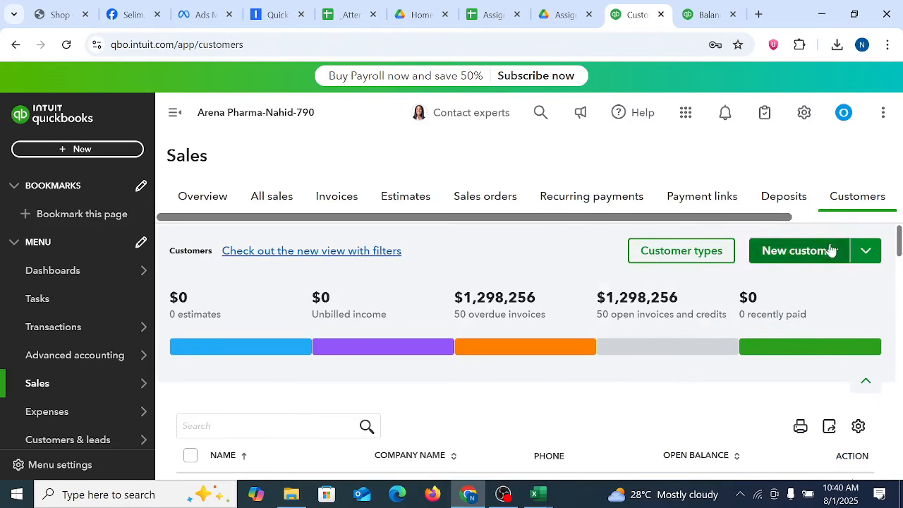
# Step: Create and save a new customer with the customer display name ABC Pharma
pyautogui.click(866, 250)
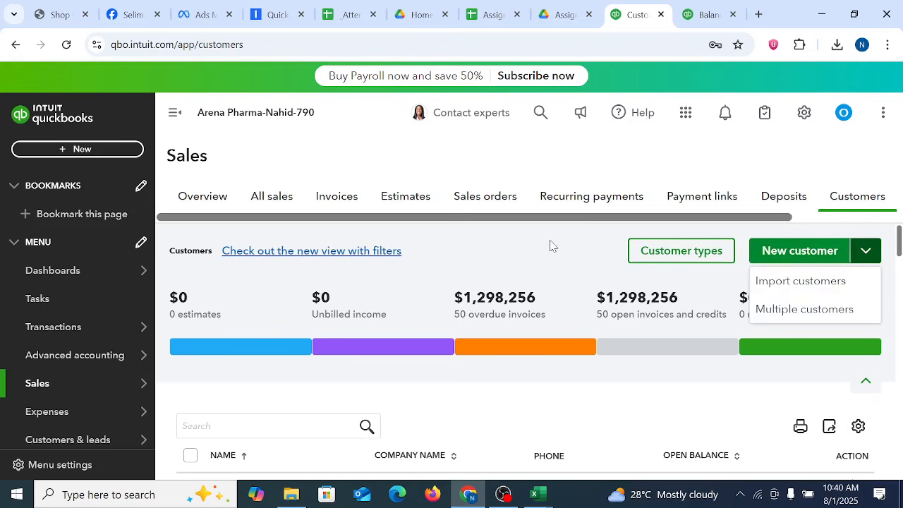
pyautogui.click(772, 256)
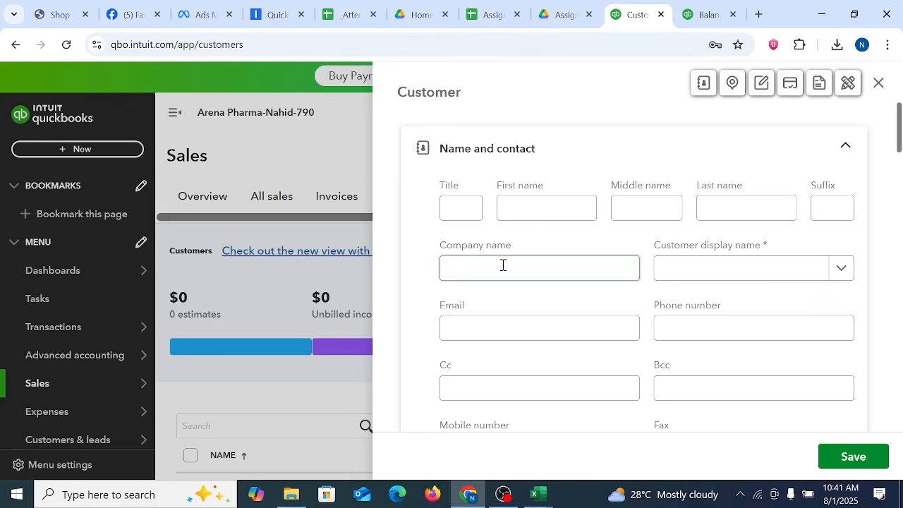
pyautogui.click(792, 272)
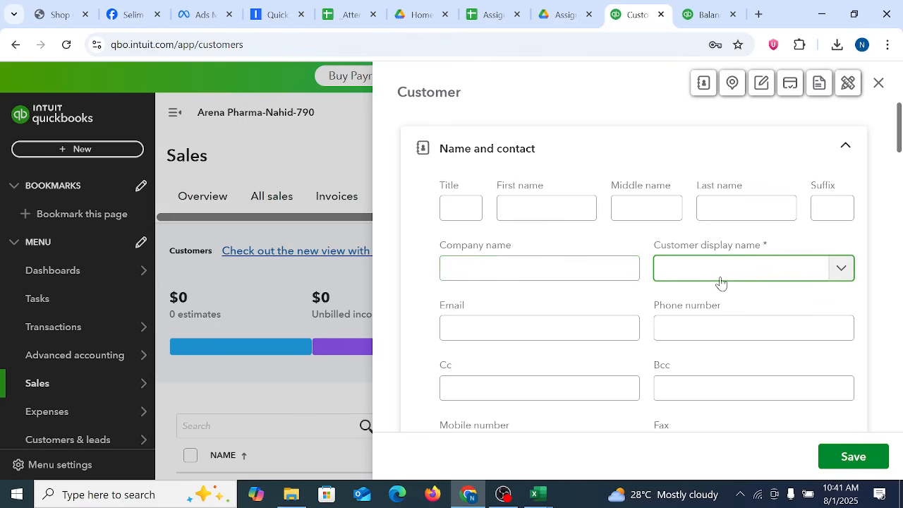
pyautogui.write('ABC ')
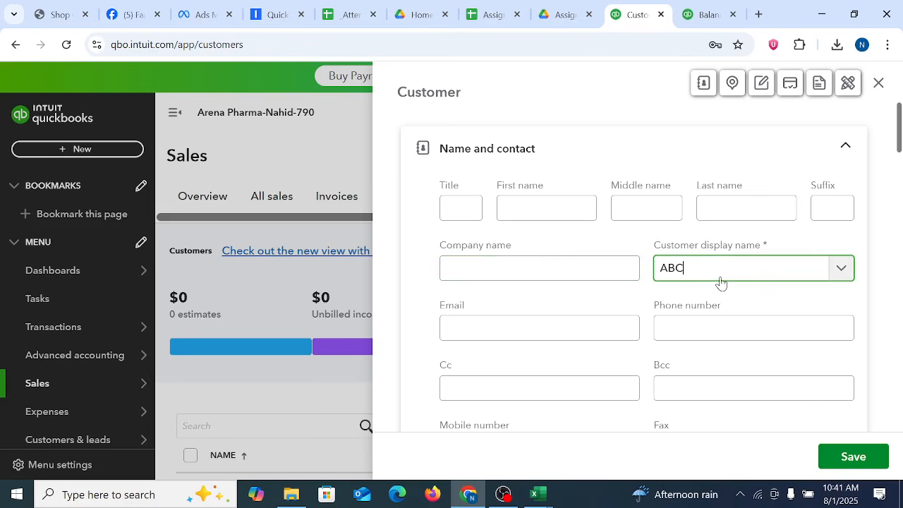
pyautogui.write('Pharma')
pyautogui.click(834, 458)
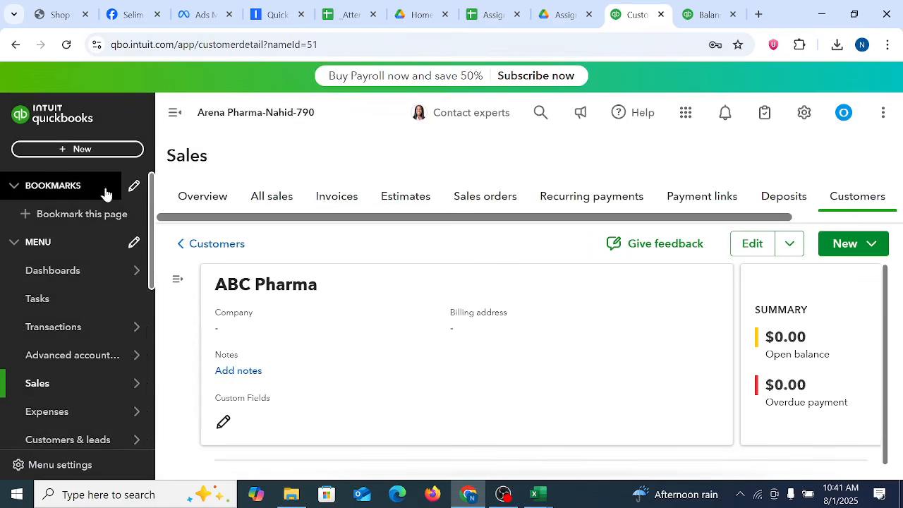
# Step: Return to the customer list, dismiss the recurring invoices recommendation and make ABC Pharma inactive
pyautogui.click(204, 244)
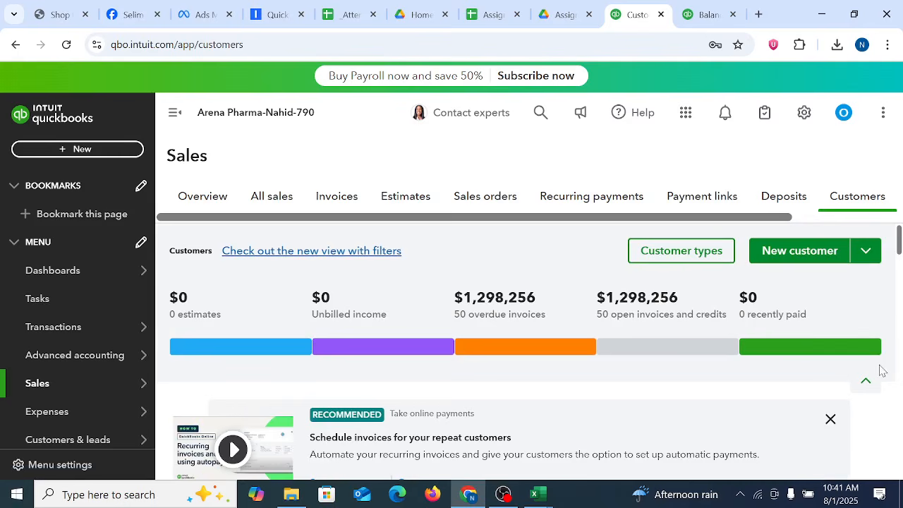
pyautogui.click(830, 418)
pyautogui.scroll(-2, 899, 263)
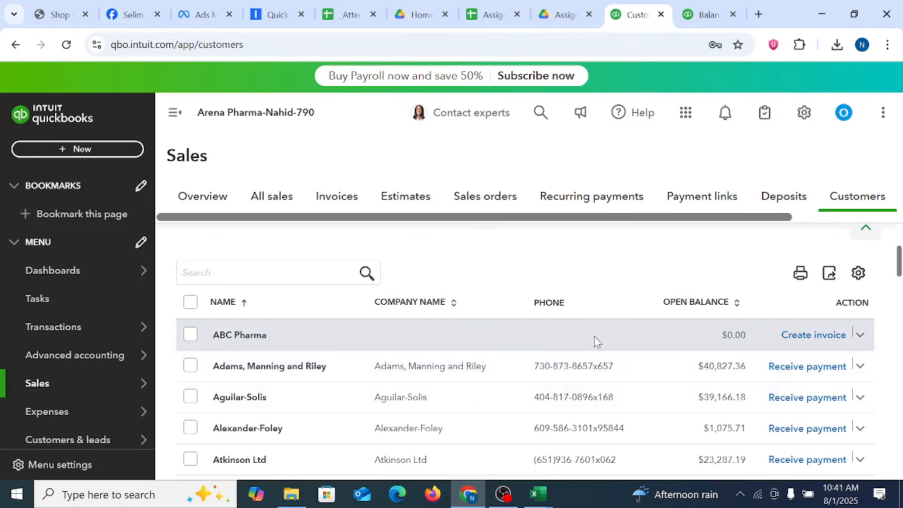
pyautogui.click(859, 336)
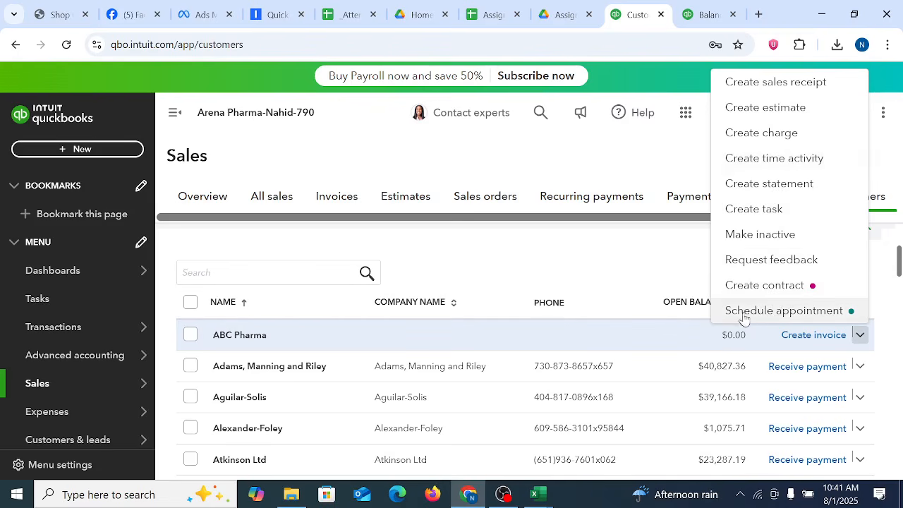
pyautogui.click(751, 240)
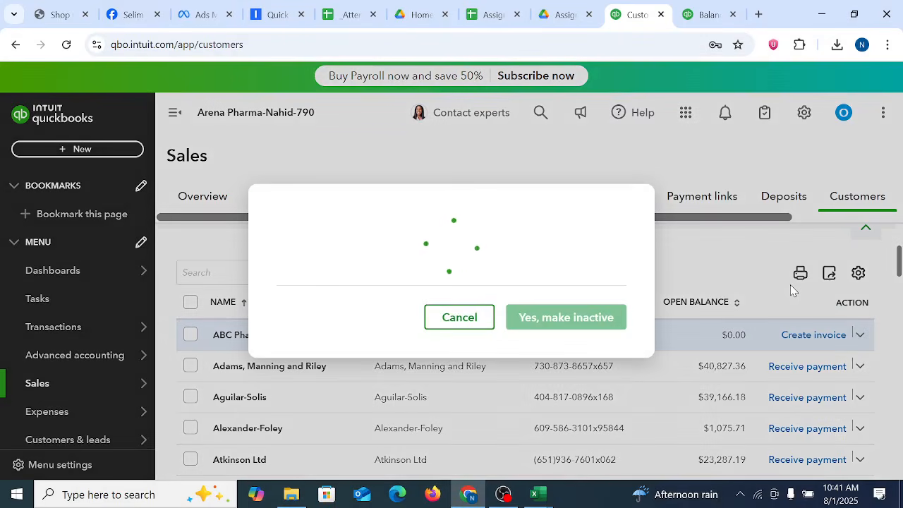
pyautogui.click(577, 362)
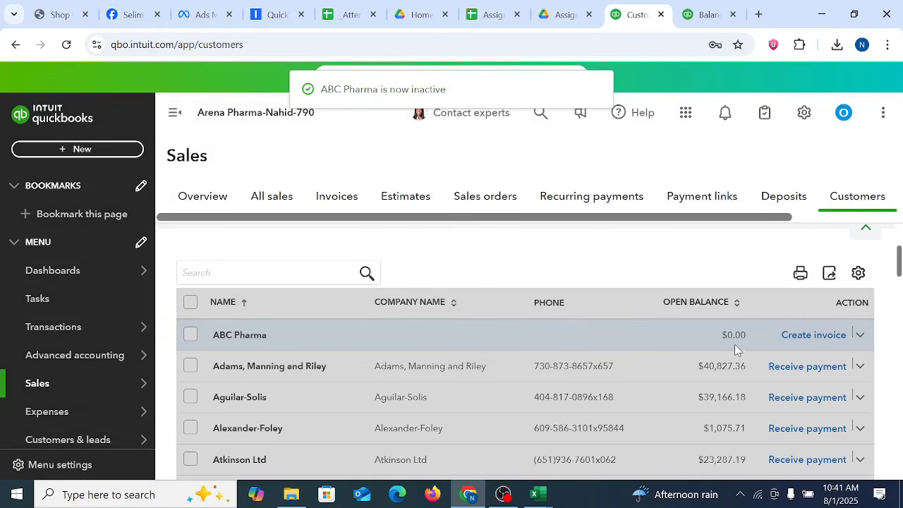
# Step: Include inactive customers in the customer list and make ABC Pharma active again
pyautogui.scroll(-12, 739, 354)
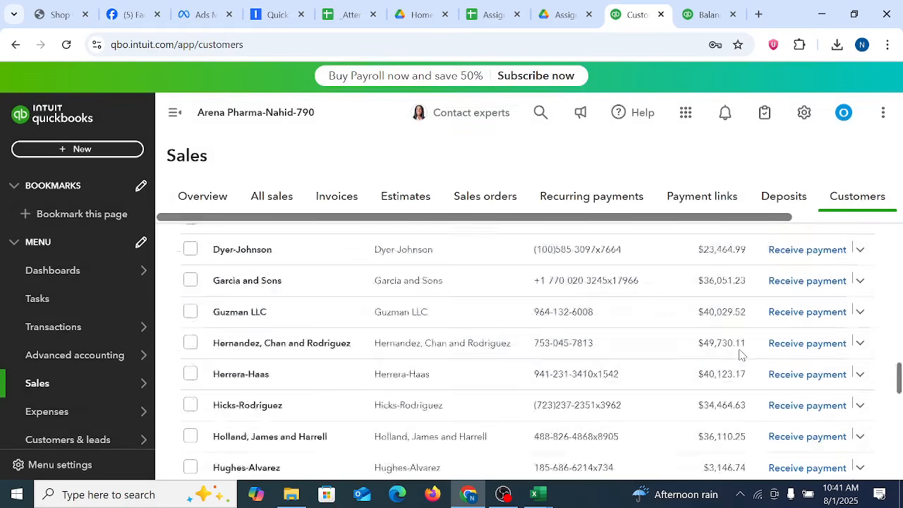
pyautogui.scroll(15, 740, 355)
pyautogui.moveTo(899, 236); pyautogui.dragTo(901, 260)
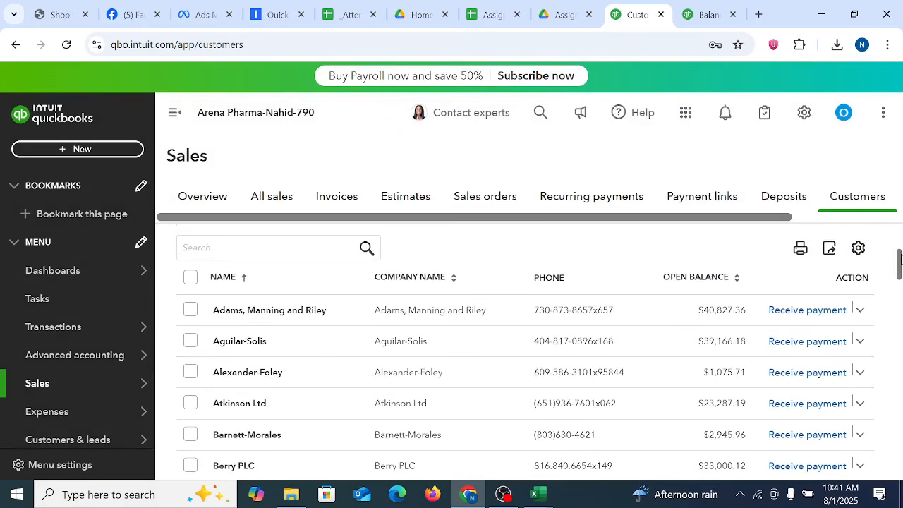
pyautogui.click(859, 248)
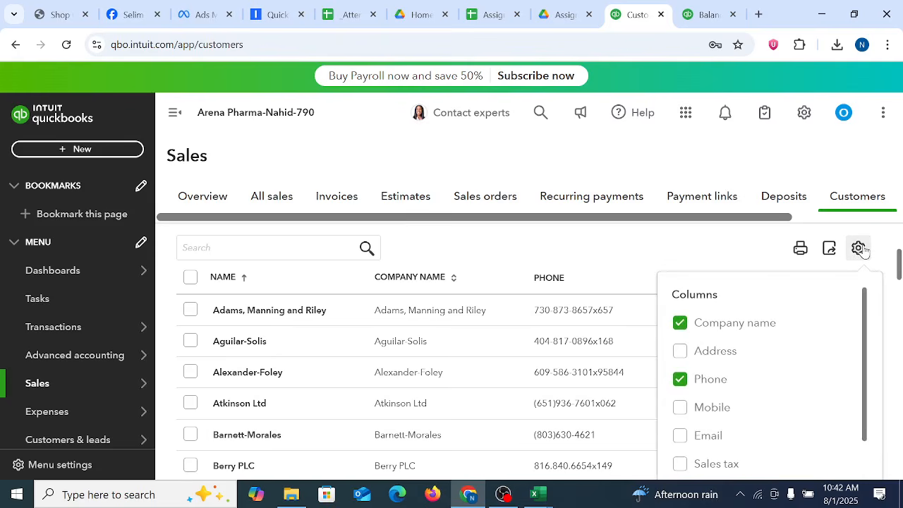
pyautogui.scroll(-5, 788, 335)
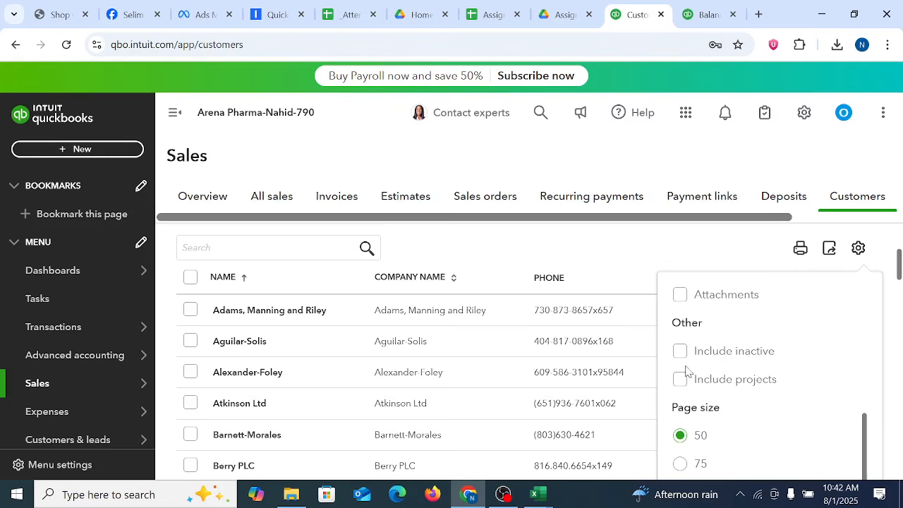
pyautogui.click(680, 356)
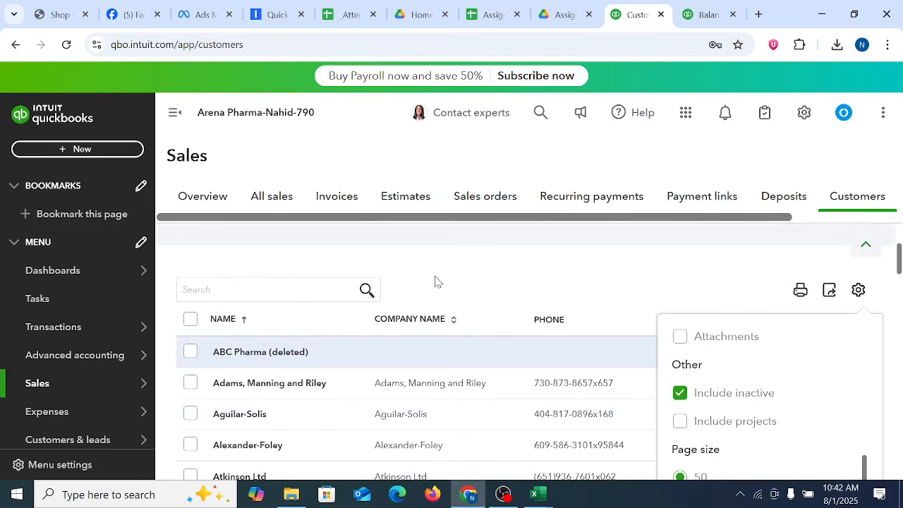
pyautogui.click(527, 256)
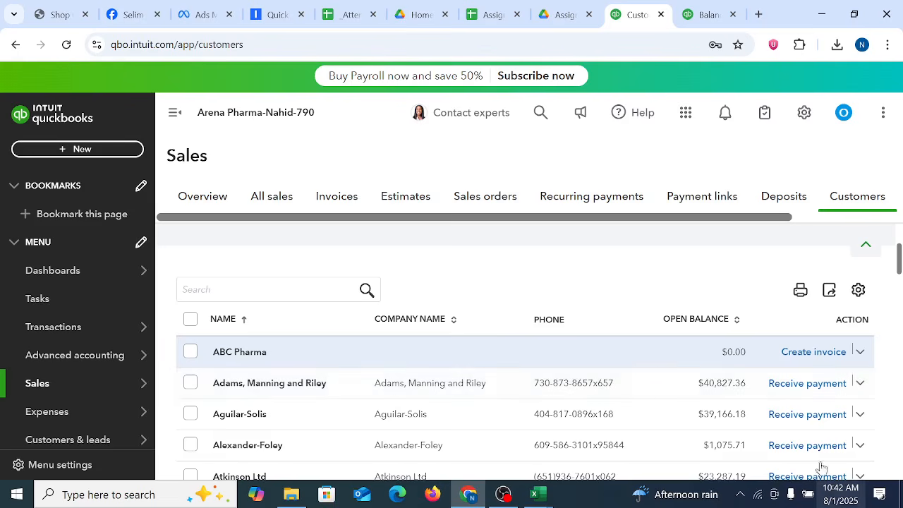
# Step: Turn off the display of inactive customers in the customer list and look through the listed customers
pyautogui.scroll(-20, 776, 423)
pyautogui.scroll(20, 687, 399)
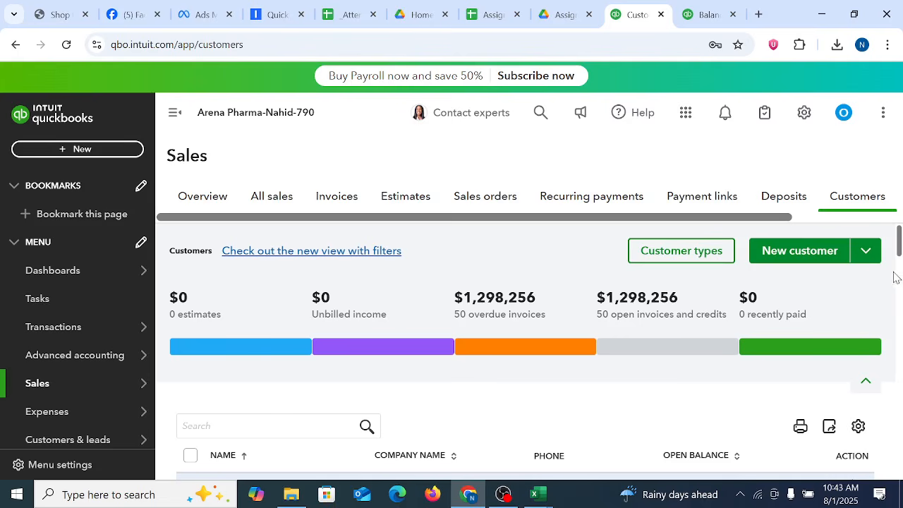
pyautogui.scroll(-3, 896, 273)
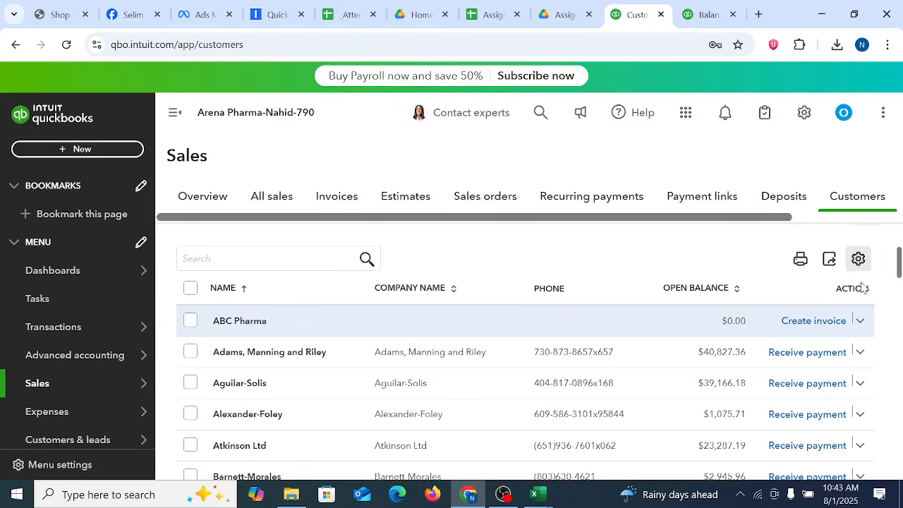
pyautogui.click(858, 259)
pyautogui.scroll(-5, 853, 372)
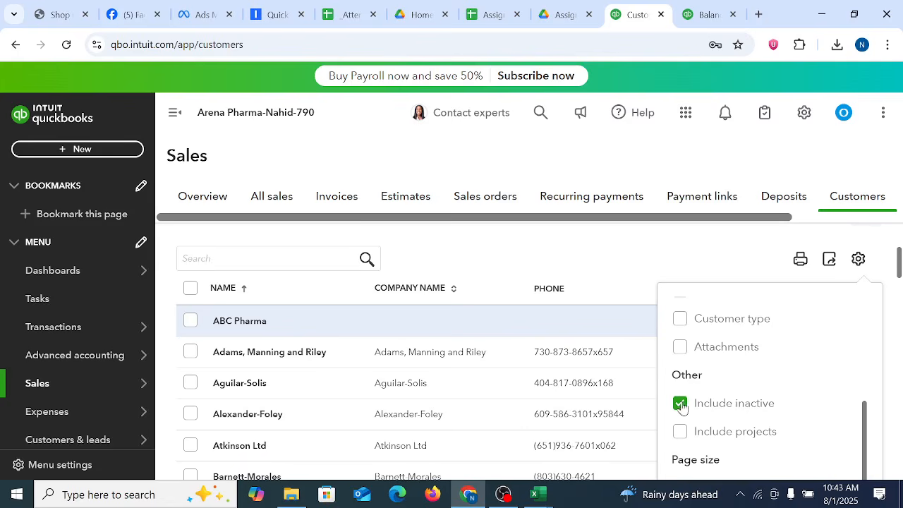
pyautogui.click(768, 409)
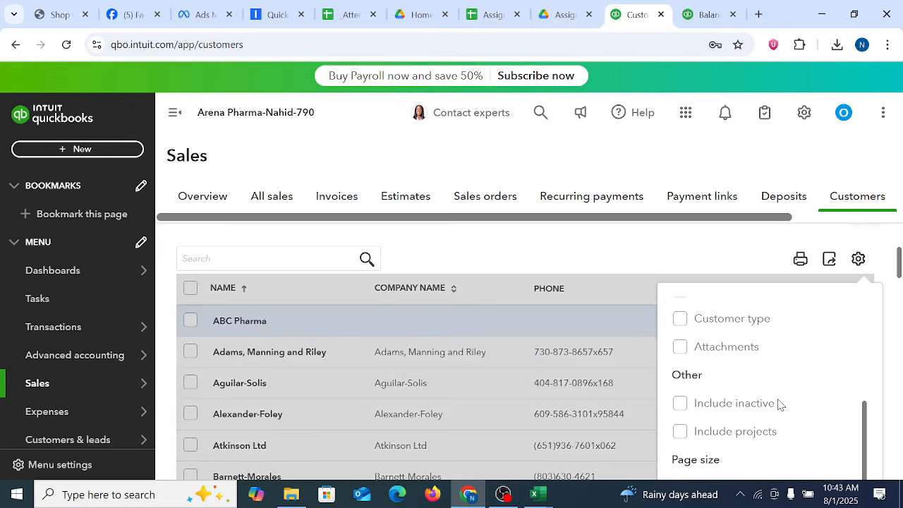
pyautogui.scroll(5, 776, 403)
pyautogui.click(283, 240)
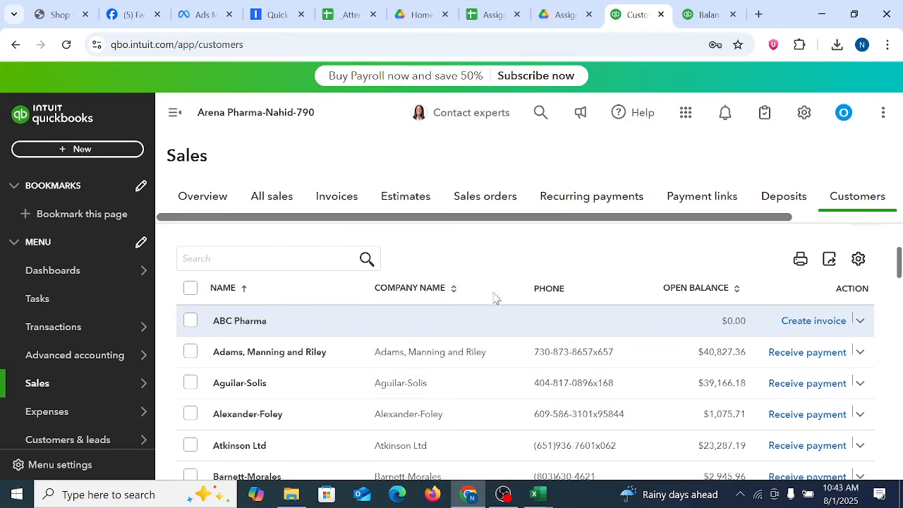
pyautogui.scroll(3, 599, 363)
pyautogui.scroll(-15, 594, 359)
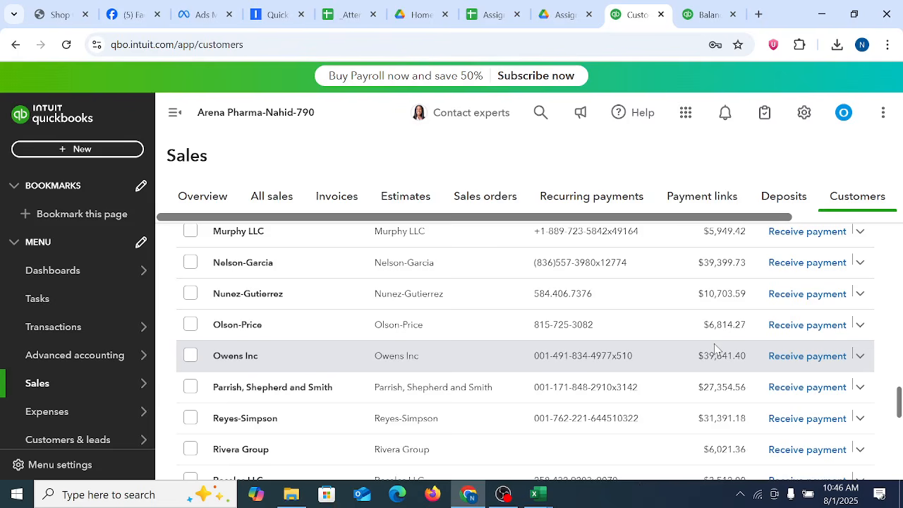
# Step: Look over the customer list and the summary of overdue and open invoices above it
pyautogui.scroll(19, 714, 344)
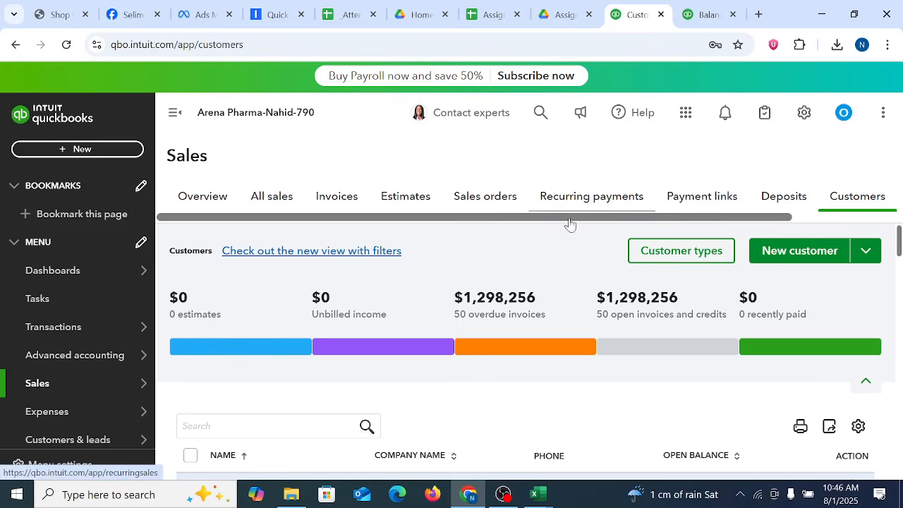
pyautogui.scroll(-20, 584, 389)
pyautogui.scroll(15, 584, 392)
pyautogui.scroll(5, 585, 392)
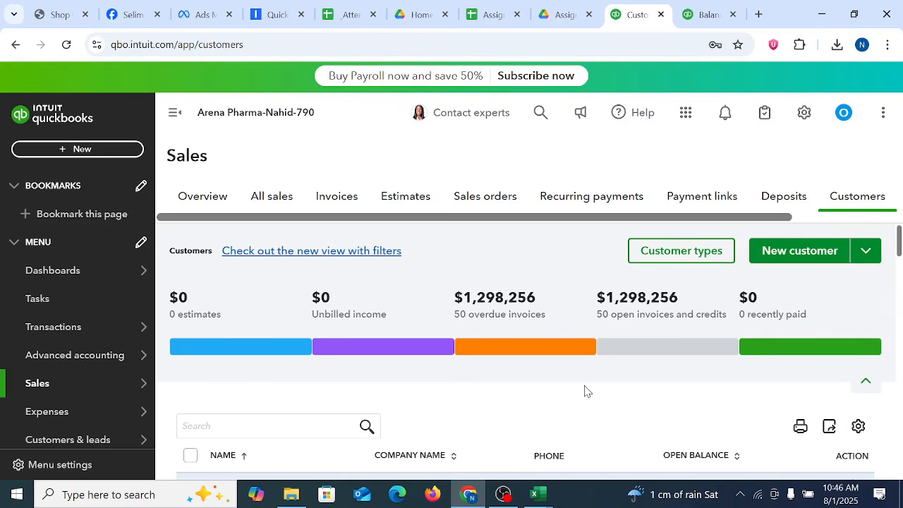
pyautogui.scroll(-10, 585, 391)
pyautogui.scroll(10, 584, 389)
pyautogui.scroll(-20, 541, 321)
pyautogui.scroll(20, 540, 321)
pyautogui.scroll(-20, 668, 318)
pyautogui.scroll(20, 669, 320)
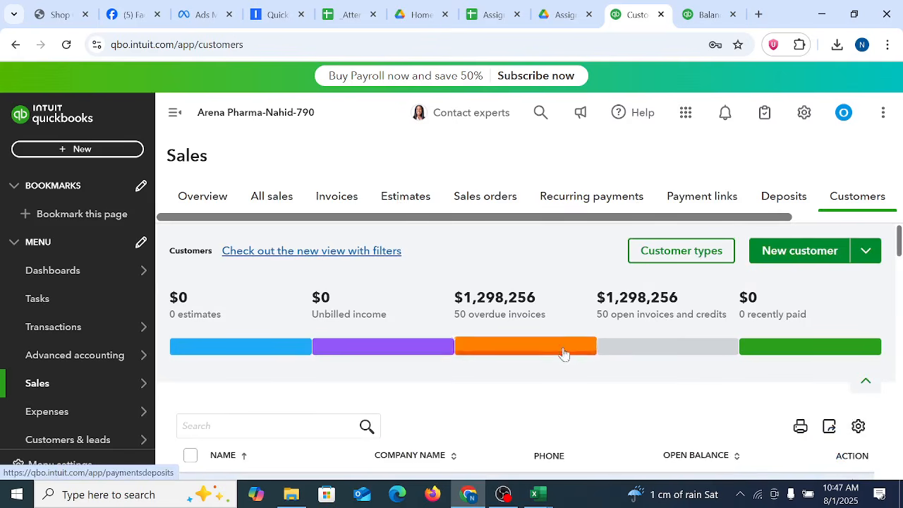
# Step: Open the products and services area and start creating a new item
pyautogui.moveTo(599, 221); pyautogui.dragTo(808, 225)
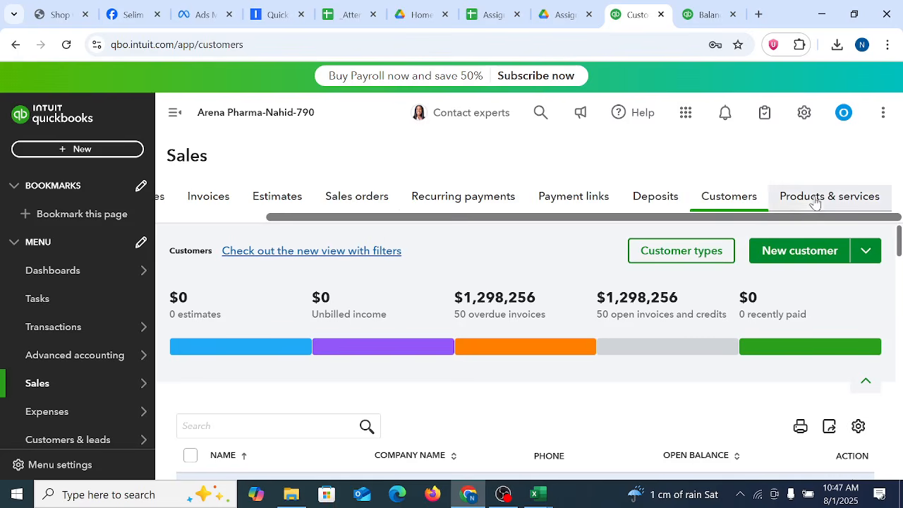
pyautogui.click(819, 198)
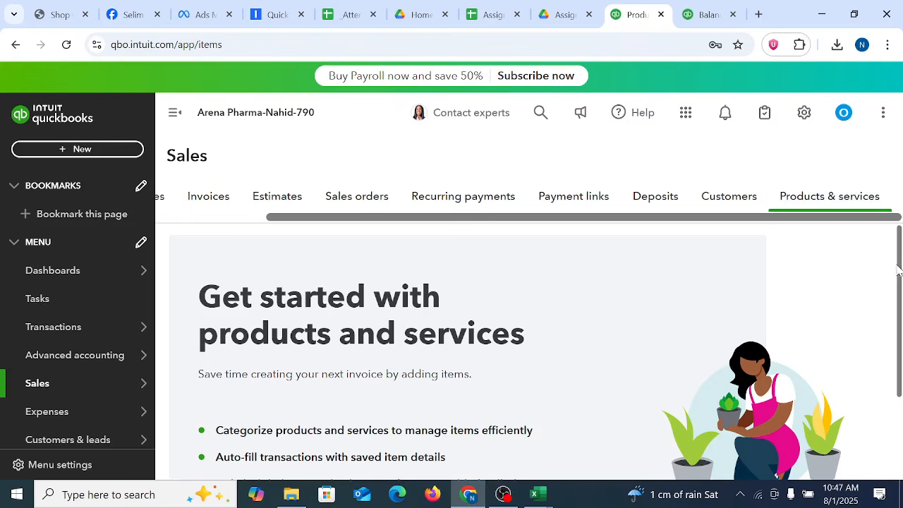
pyautogui.scroll(-3, 898, 270)
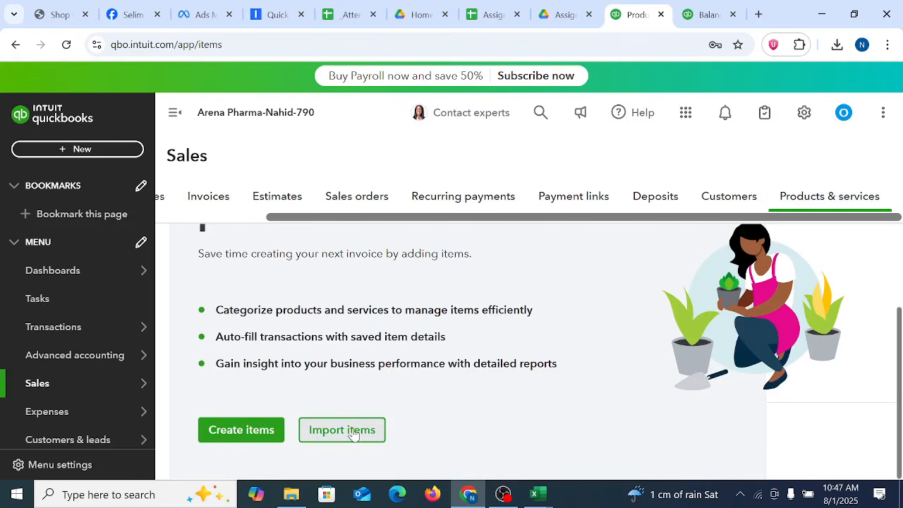
pyautogui.click(228, 436)
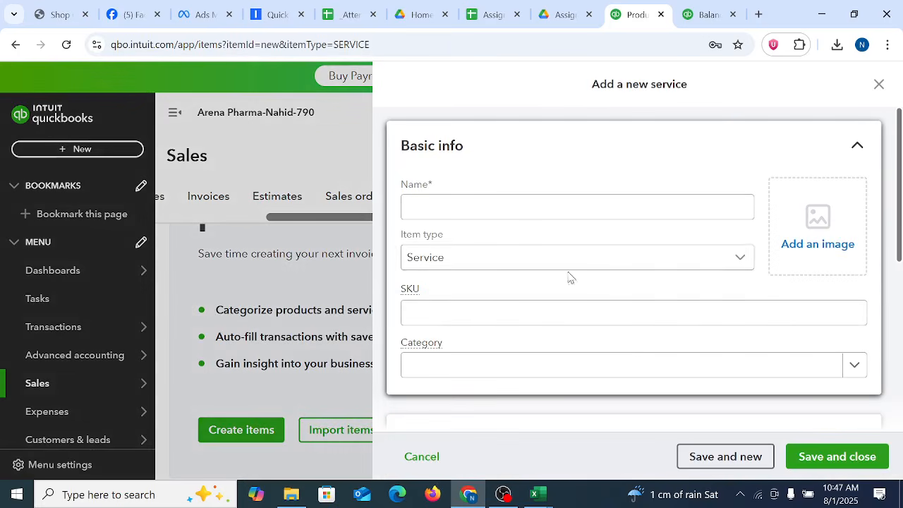
# Step: Set the new item's type to Inventory item
pyautogui.click(479, 201)
pyautogui.moveTo(899, 223); pyautogui.dragTo(900, 248)
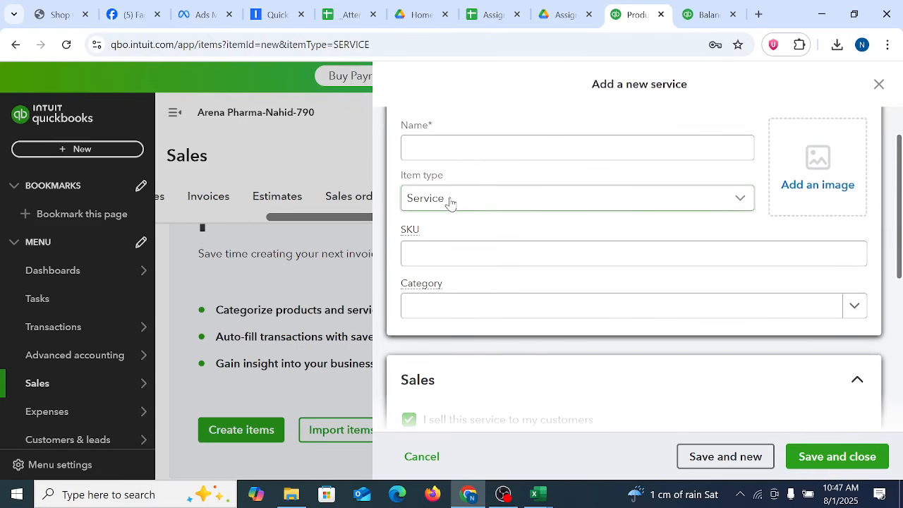
pyautogui.click(534, 205)
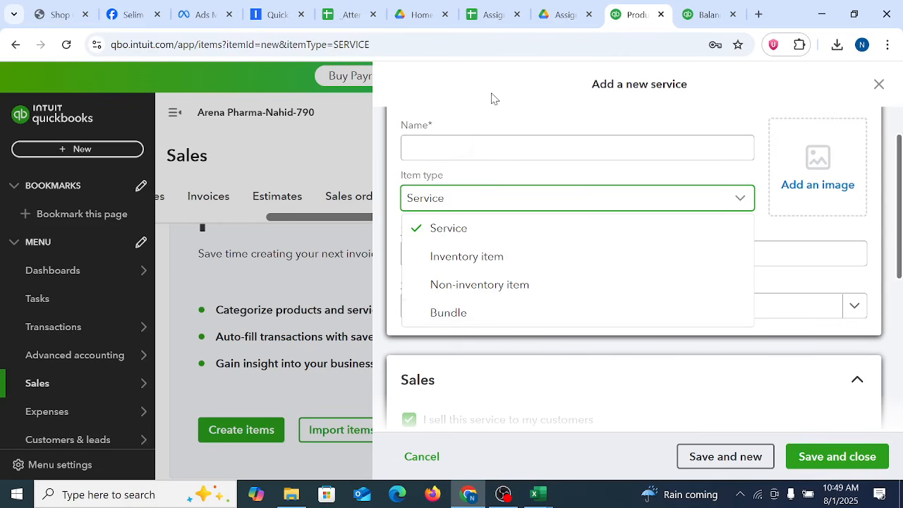
pyautogui.click(487, 261)
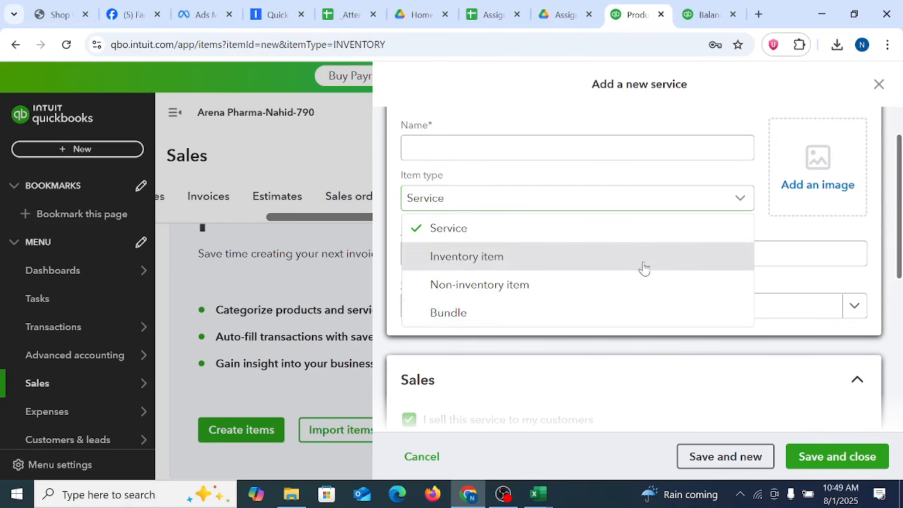
# Step: Show the Inventory info section of the product form and capture the full screen for annotation
pyautogui.scroll(1, 425, 244)
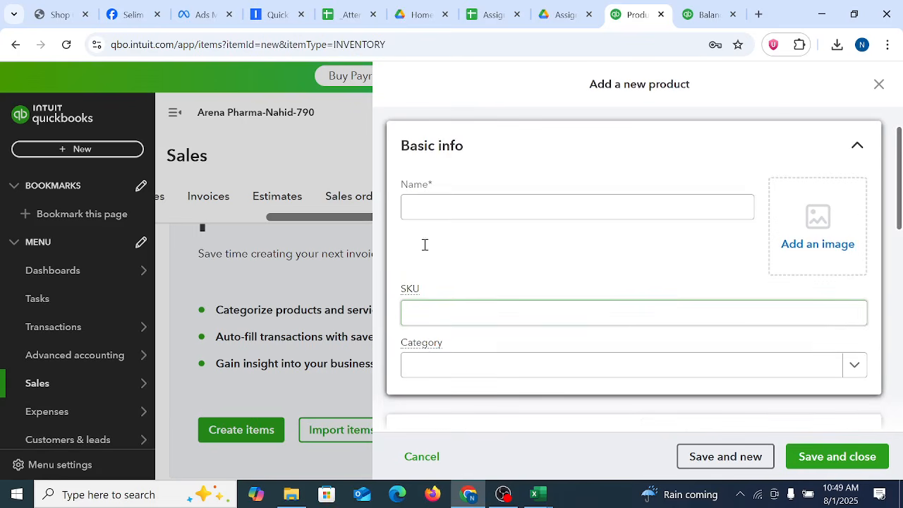
pyautogui.click(474, 206)
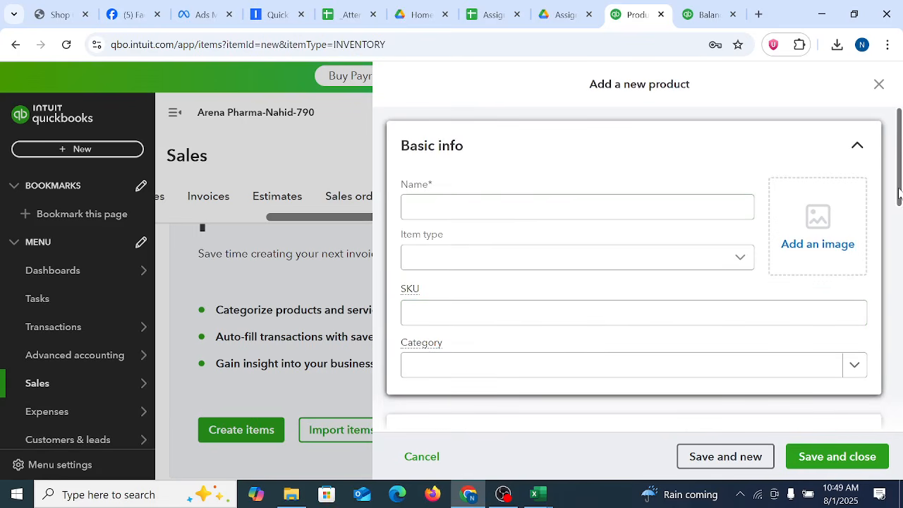
pyautogui.moveTo(899, 194); pyautogui.dragTo(899, 198)
pyautogui.scroll(-2, 896, 235)
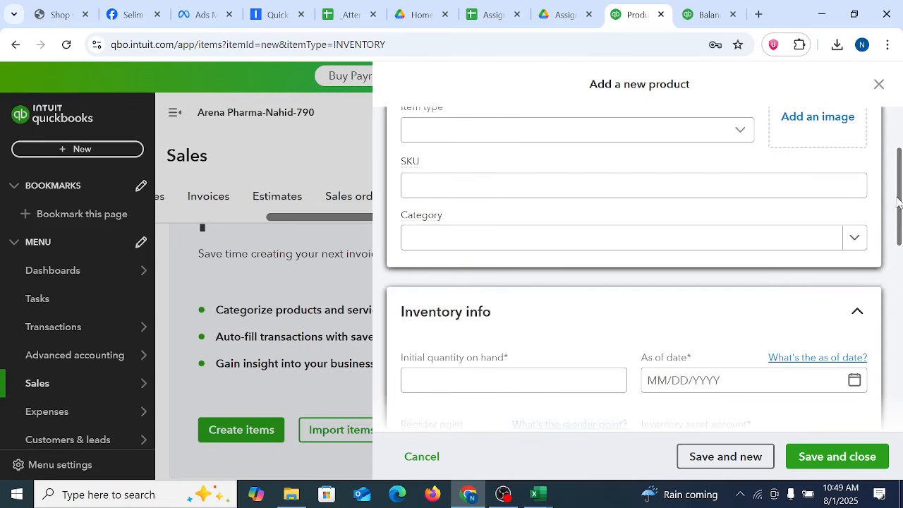
pyautogui.moveTo(899, 221); pyautogui.dragTo(901, 263)
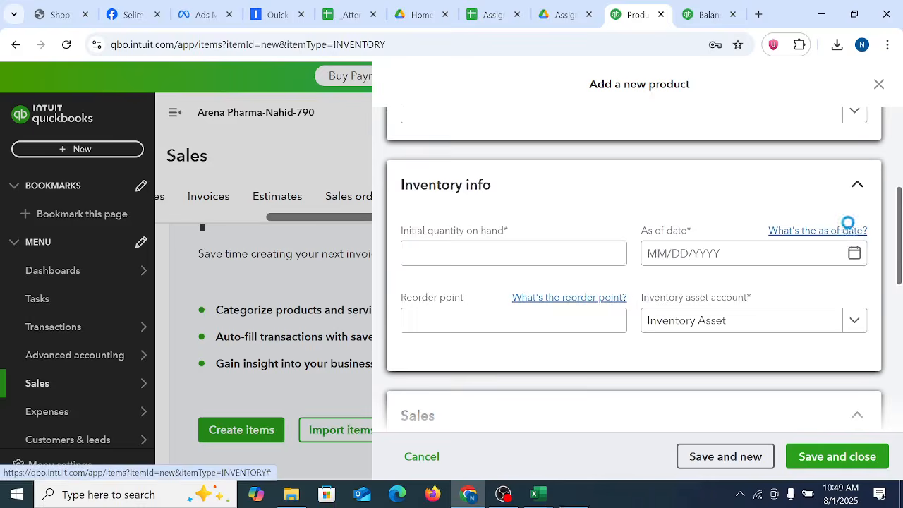
pyautogui.press('super+shift+s')
pyautogui.moveTo(1, 1); pyautogui.dragTo(902, 507)
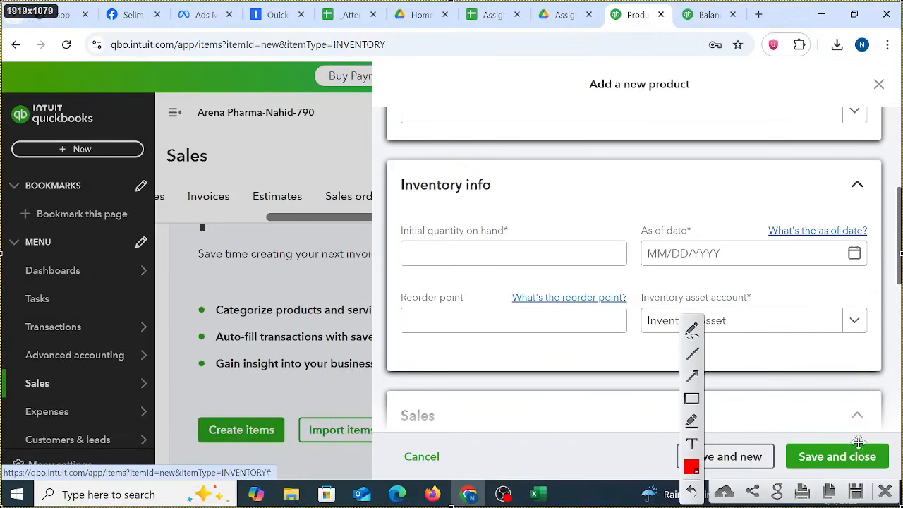
# Step: Draw red rectangles around the Inventory info section and its initial quantity, as of date, reorder point and inventory asset account labels
pyautogui.moveTo(378, 155); pyautogui.dragTo(886, 379)
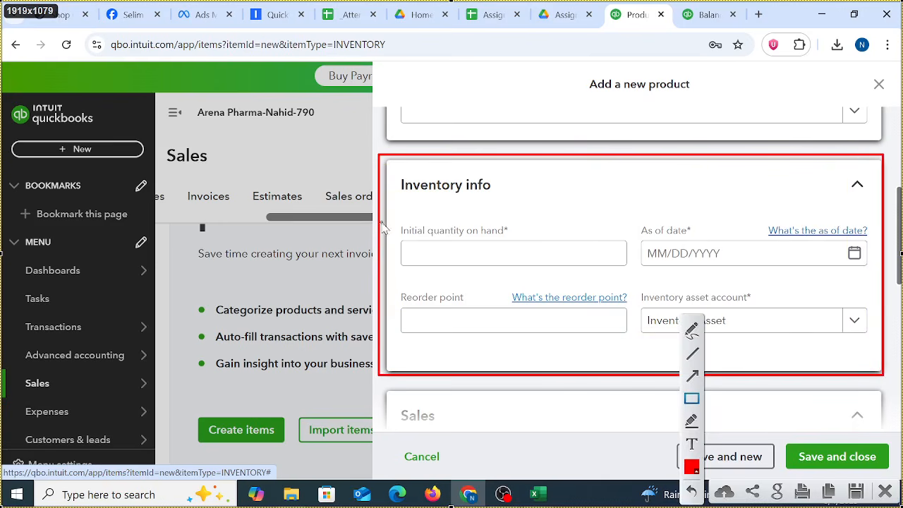
pyautogui.moveTo(381, 216); pyautogui.dragTo(514, 241)
pyautogui.moveTo(622, 210); pyautogui.dragTo(704, 241)
pyautogui.moveTo(372, 284); pyautogui.dragTo(480, 310)
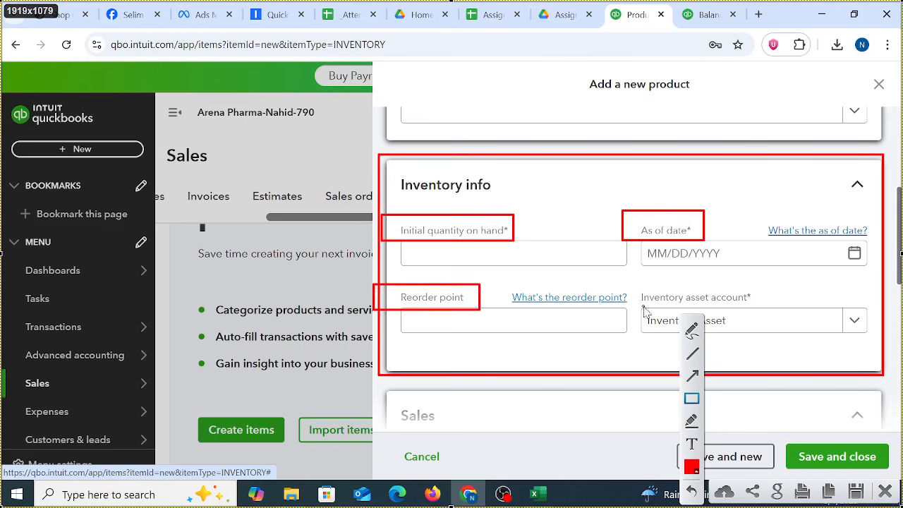
pyautogui.moveTo(636, 275); pyautogui.dragTo(800, 317)
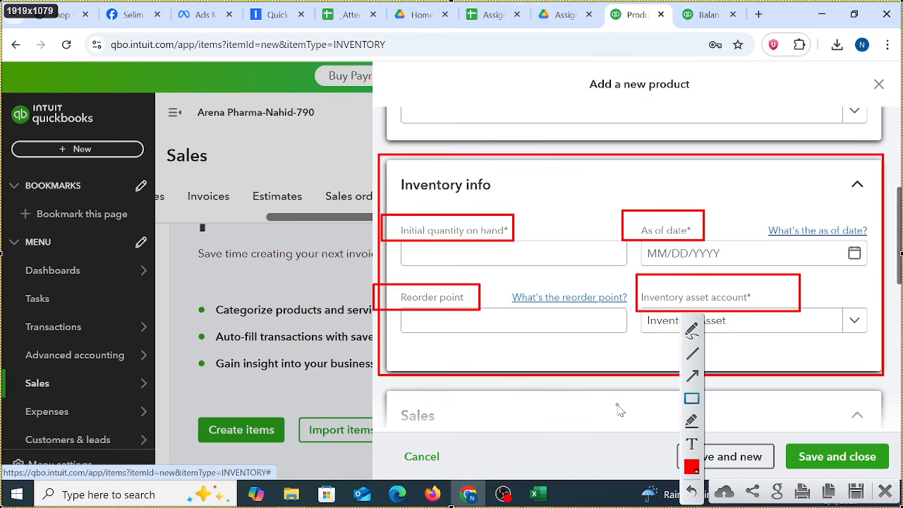
# Step: Mark the four inventory fields with freehand check marks, circle Reorder point, and close the screen capture
pyautogui.moveTo(478, 200)
pyautogui.mouseDown()
pyautogui.moveTo(545, 185)
pyautogui.moveTo(484, 207)
pyautogui.moveTo(514, 177)
pyautogui.mouseUp()
pyautogui.click(691, 331)
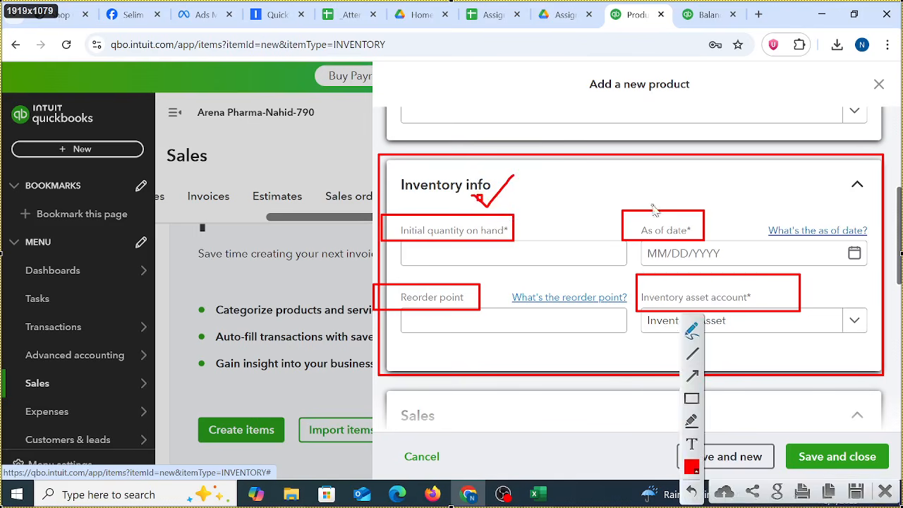
pyautogui.moveTo(655, 189)
pyautogui.mouseDown()
pyautogui.moveTo(665, 203)
pyautogui.moveTo(688, 185)
pyautogui.mouseUp()
pyautogui.moveTo(713, 267); pyautogui.dragTo(751, 264)
pyautogui.moveTo(443, 270)
pyautogui.mouseDown()
pyautogui.moveTo(487, 349)
pyautogui.moveTo(409, 280)
pyautogui.moveTo(471, 289)
pyautogui.mouseUp()
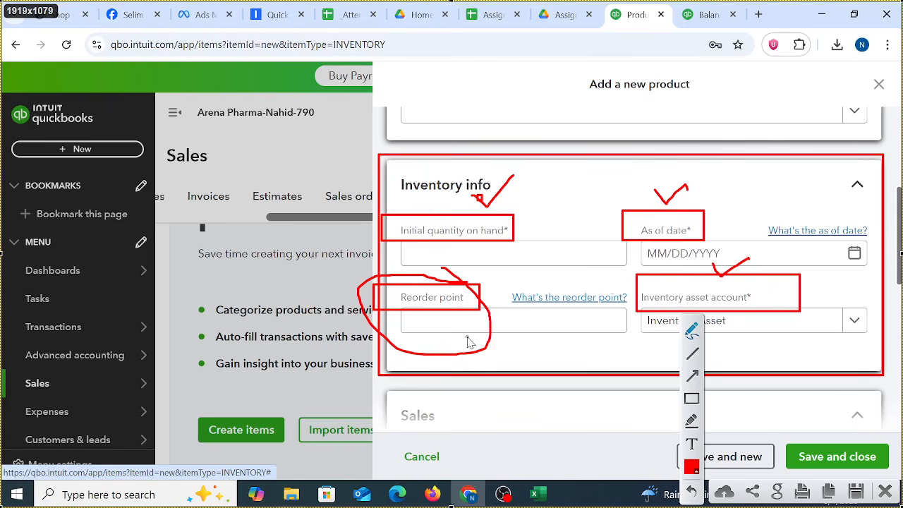
pyautogui.click(885, 492)
# Step: Name the new inventory product Face Mask
pyautogui.scroll(5, 458, 209)
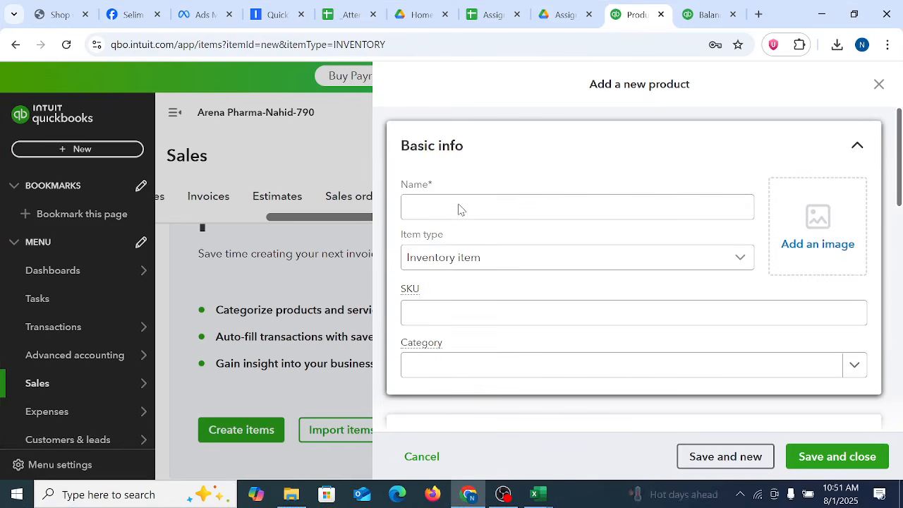
pyautogui.click(458, 206)
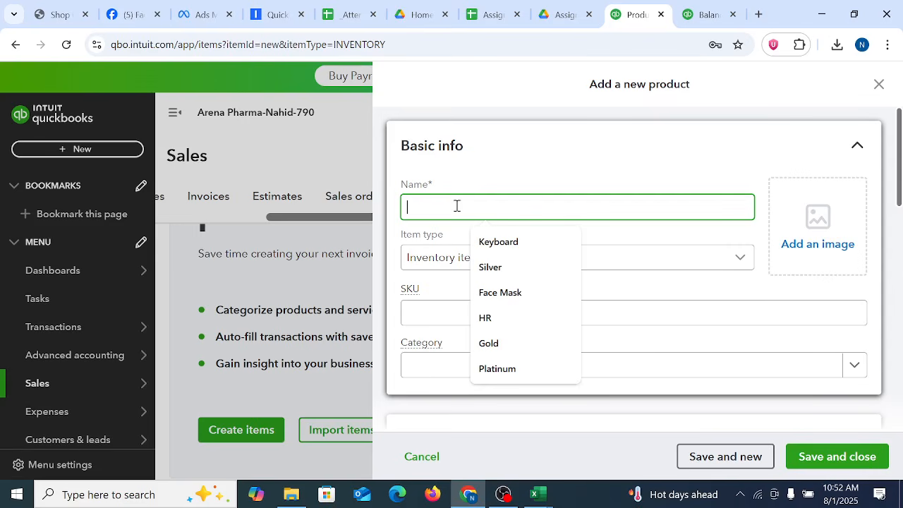
pyautogui.click(509, 292)
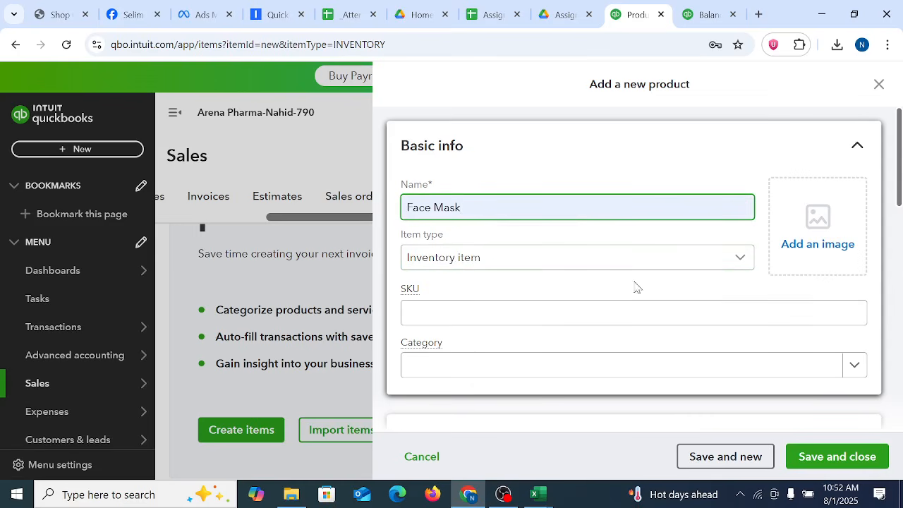
# Step: Add the Face mask picture from the Desktop folder as the product's image
pyautogui.click(833, 242)
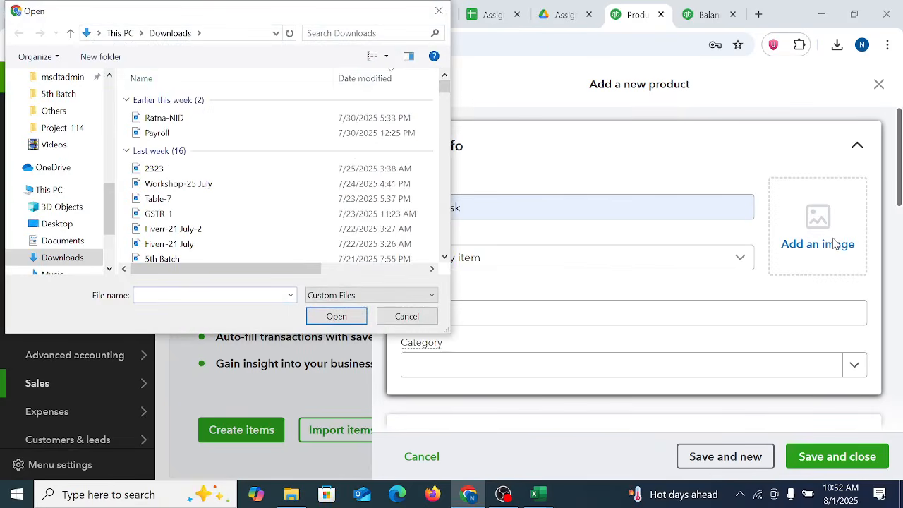
pyautogui.click(160, 186)
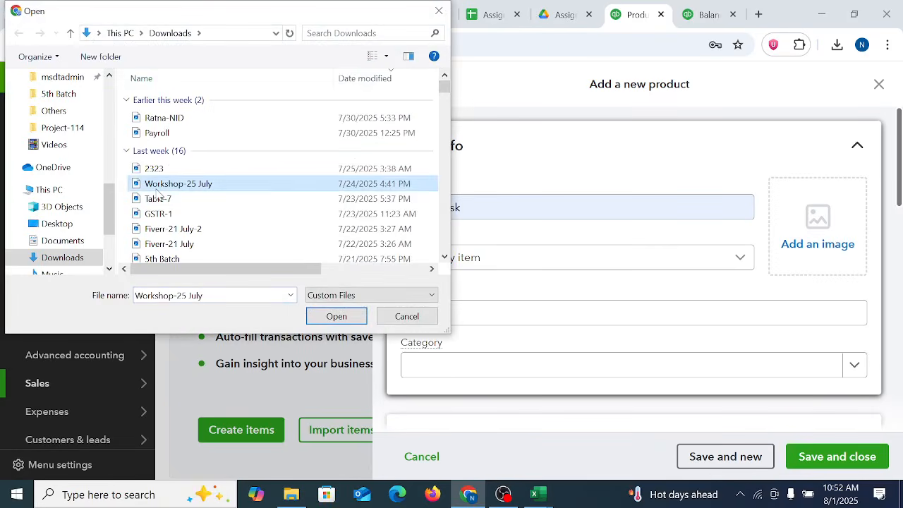
pyautogui.press('f')
pyautogui.press('f')
pyautogui.press('f')
pyautogui.press('f')
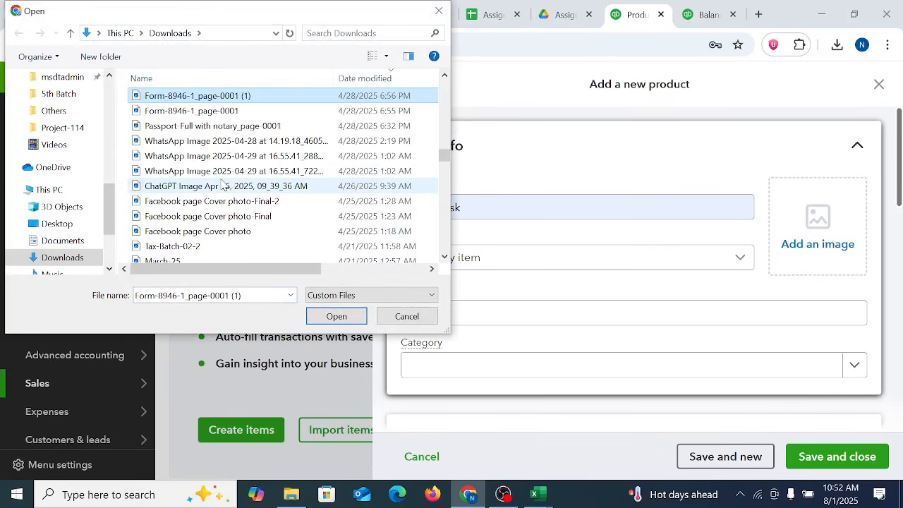
pyautogui.press('f')
pyautogui.press('f')
pyautogui.scroll(5, 66, 155)
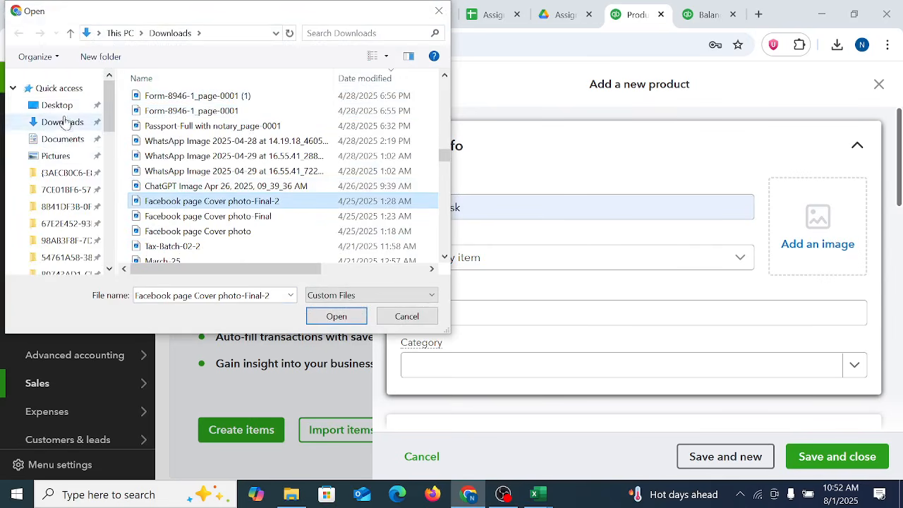
pyautogui.click(61, 109)
pyautogui.click(218, 109)
pyautogui.press('f')
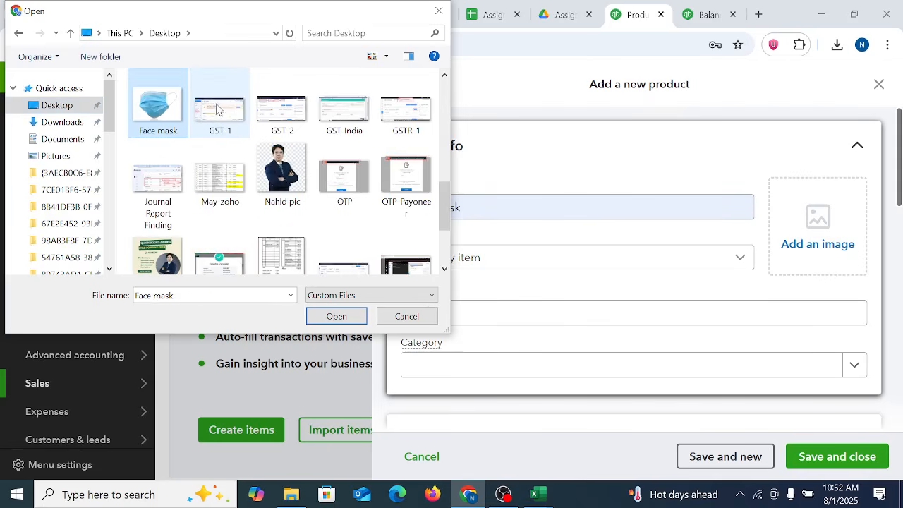
pyautogui.click(319, 318)
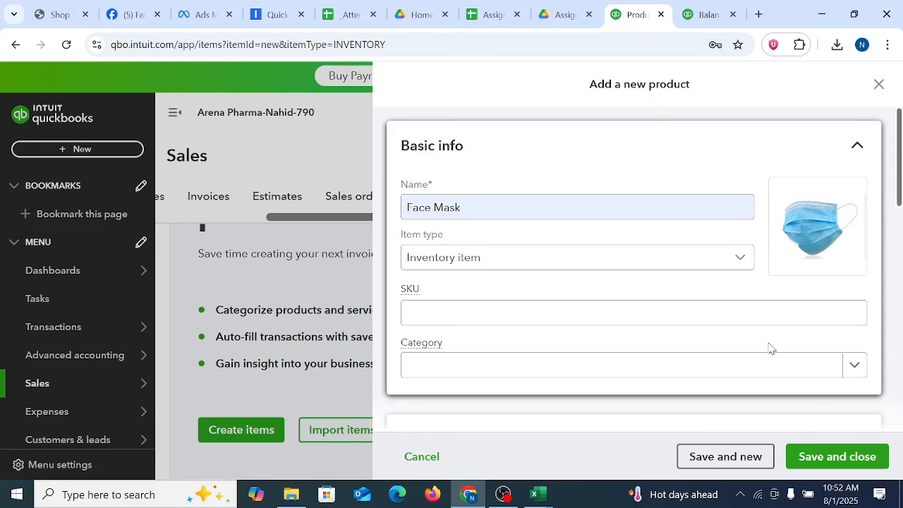
# Step: Set the Face Mask product's SKU to WP1AB2A54FL and assign it to a new category named Inventory
pyautogui.click(453, 311)
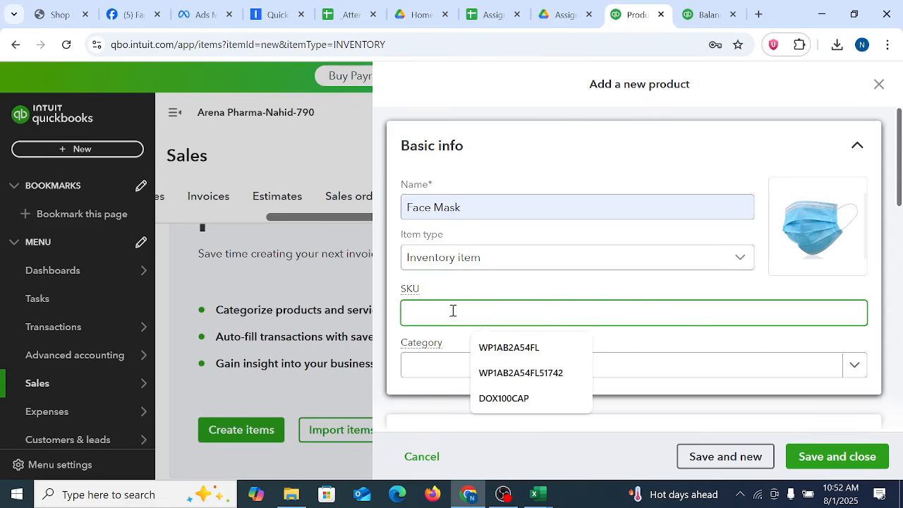
pyautogui.click(509, 348)
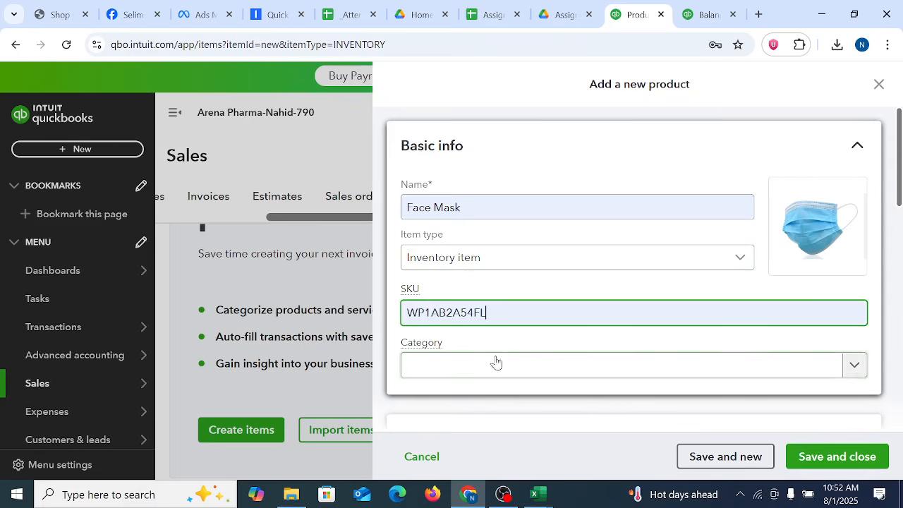
pyautogui.click(791, 367)
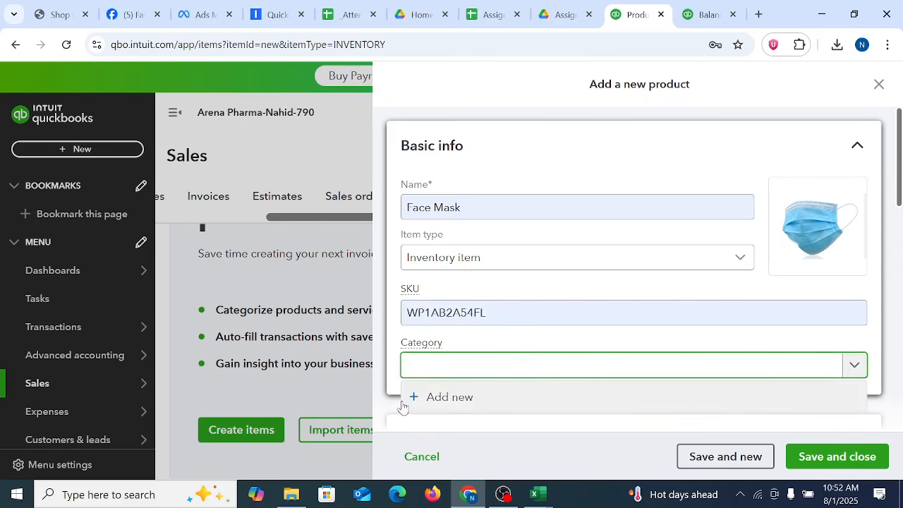
pyautogui.click(448, 399)
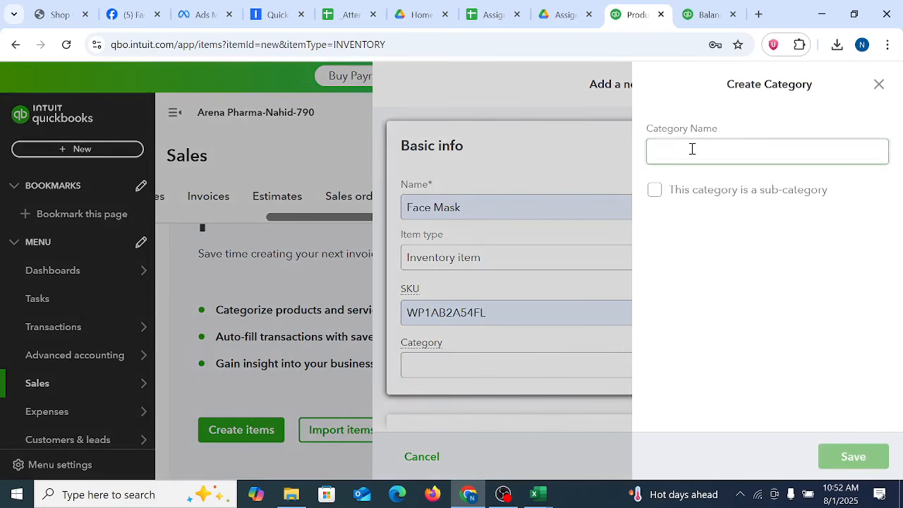
pyautogui.click(692, 149)
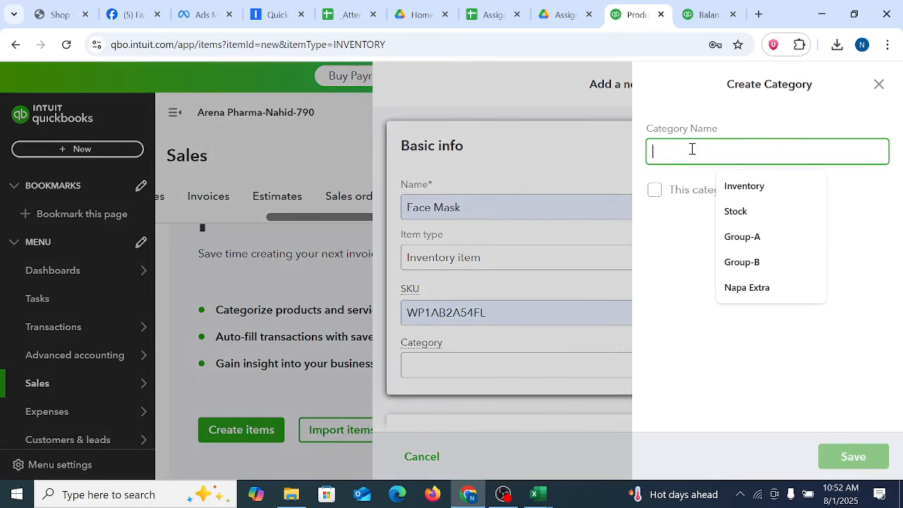
pyautogui.click(737, 186)
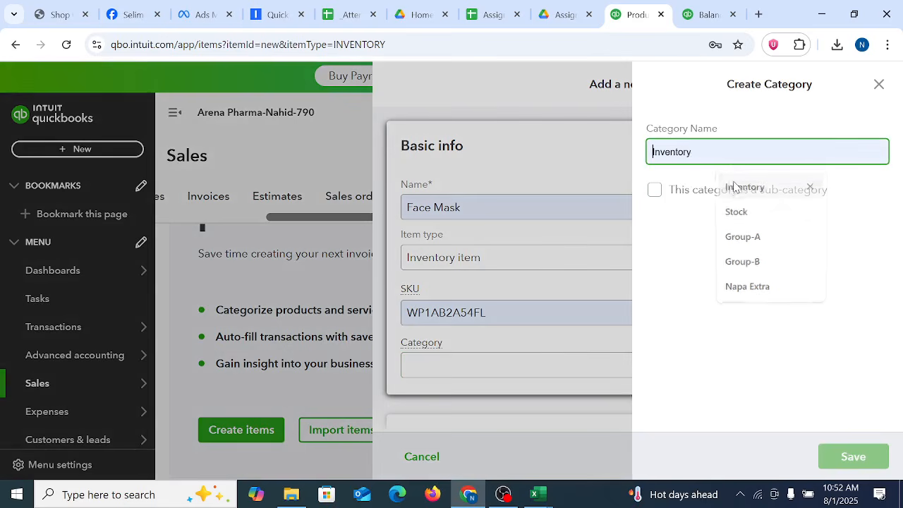
pyautogui.click(857, 456)
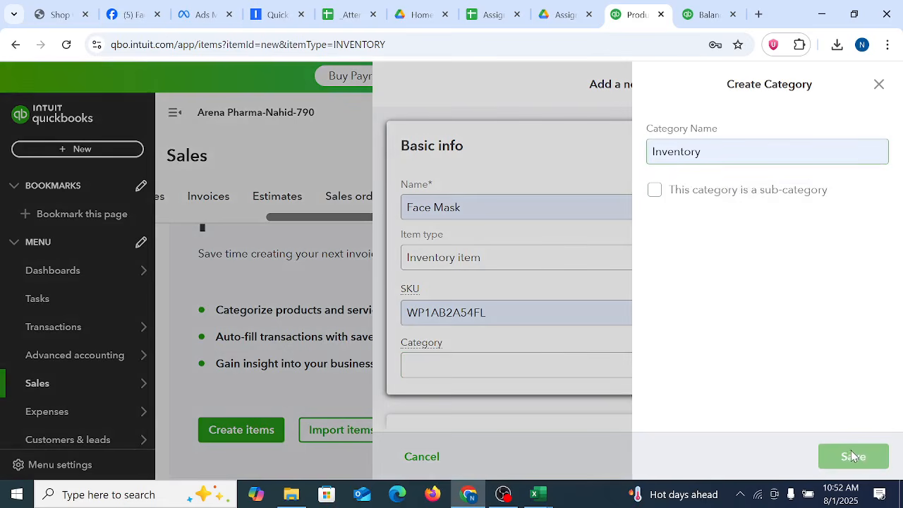
# Step: Enter Face Mask as the purchase description and set the purchase cost to 15 in the Purchasing section
pyautogui.scroll(-10, 729, 332)
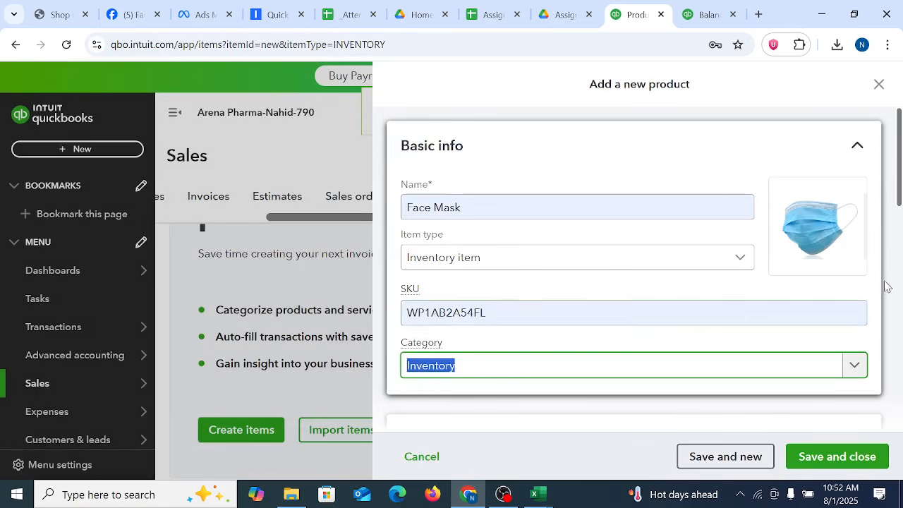
pyautogui.scroll(-10, 890, 289)
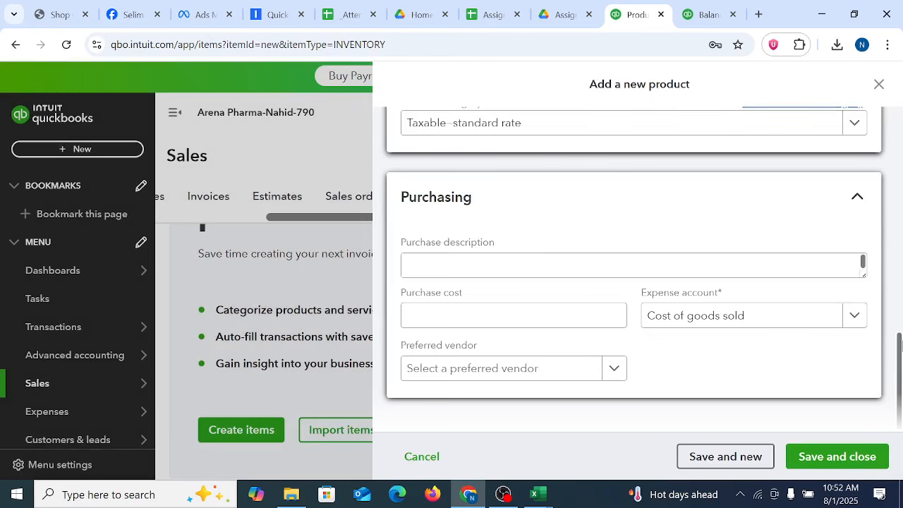
pyautogui.moveTo(901, 368)
pyautogui.mouseDown()
pyautogui.moveTo(901, 299)
pyautogui.moveTo(902, 376)
pyautogui.mouseUp()
pyautogui.click(489, 267)
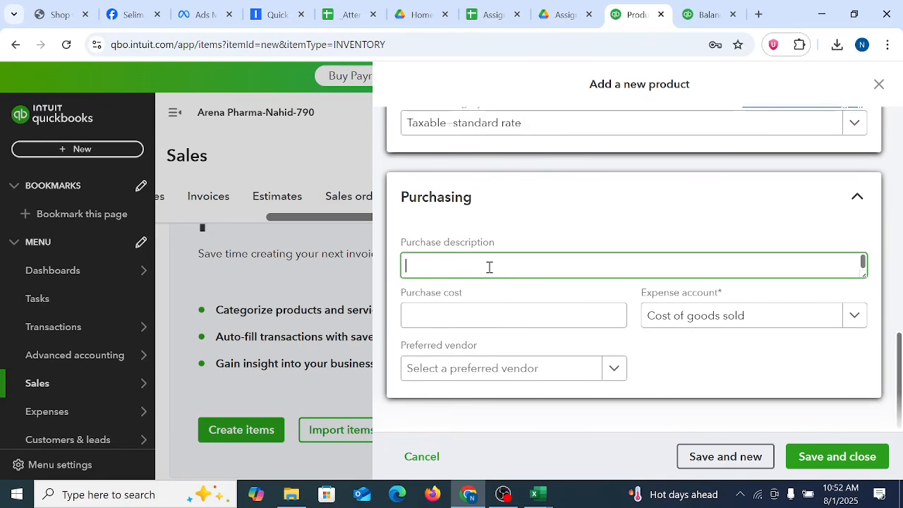
pyautogui.write('Face Mask')
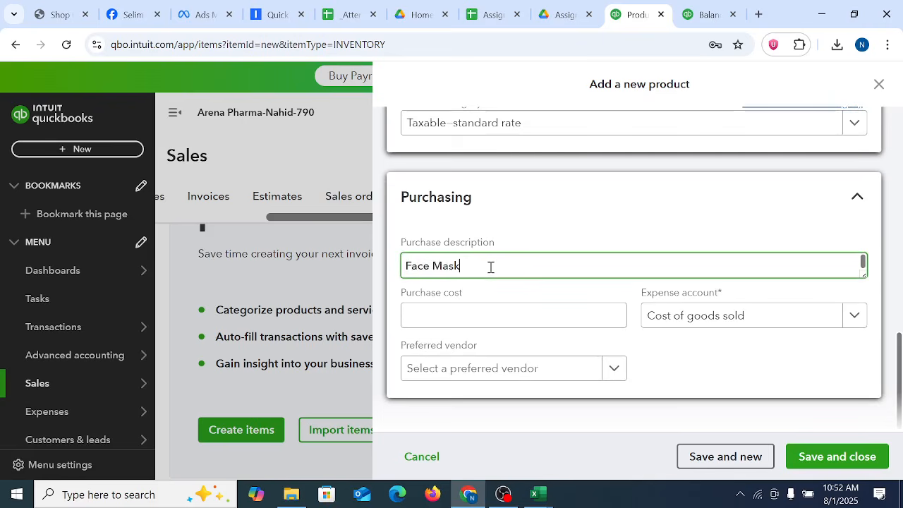
pyautogui.click(476, 309)
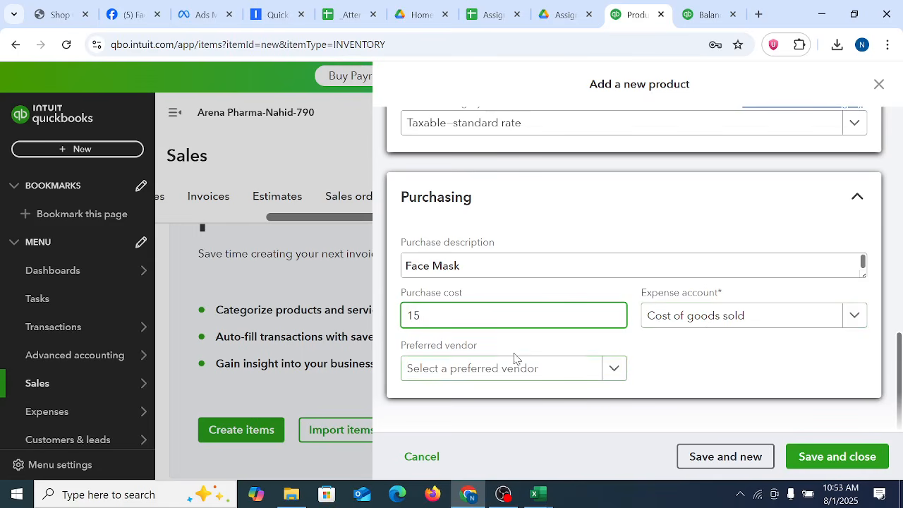
pyautogui.click(608, 369)
pyautogui.click(728, 366)
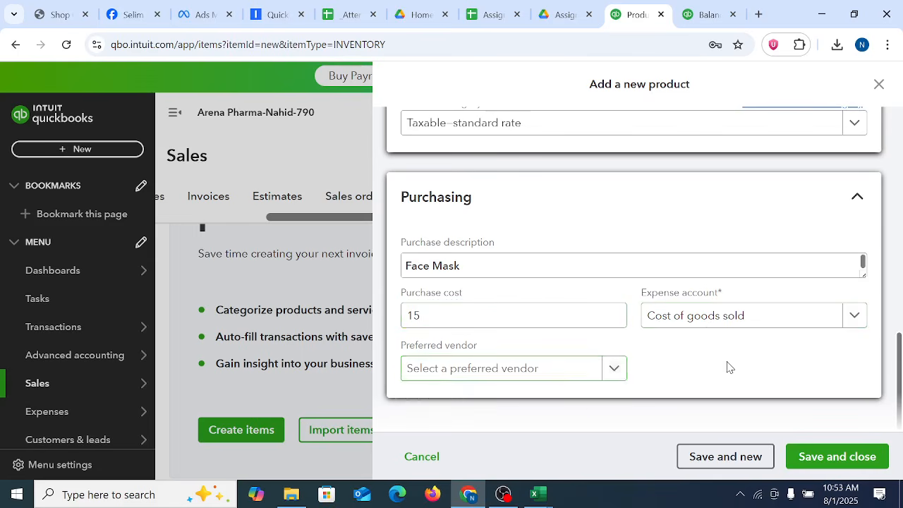
pyautogui.click(518, 271)
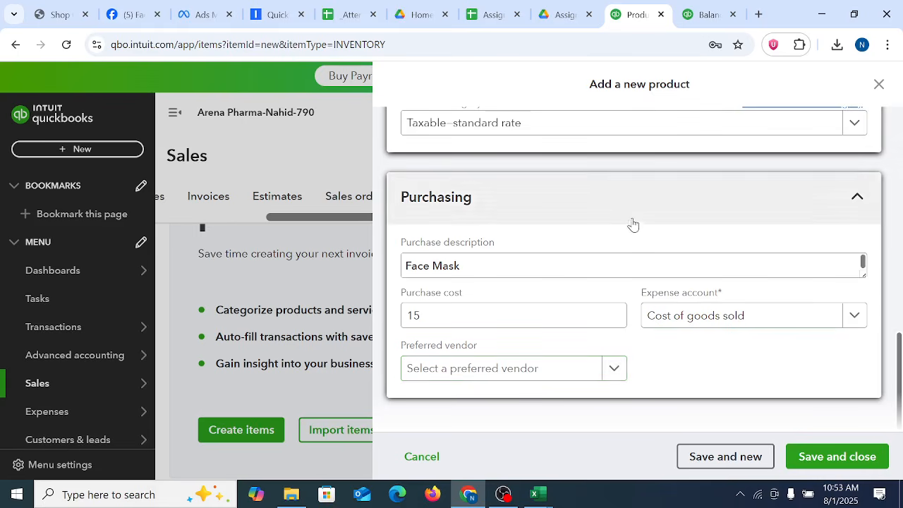
# Step: Complete the Sales section with the description Face Mask, a price of 25 and the Taxable—standard rate tax category
pyautogui.scroll(3, 899, 369)
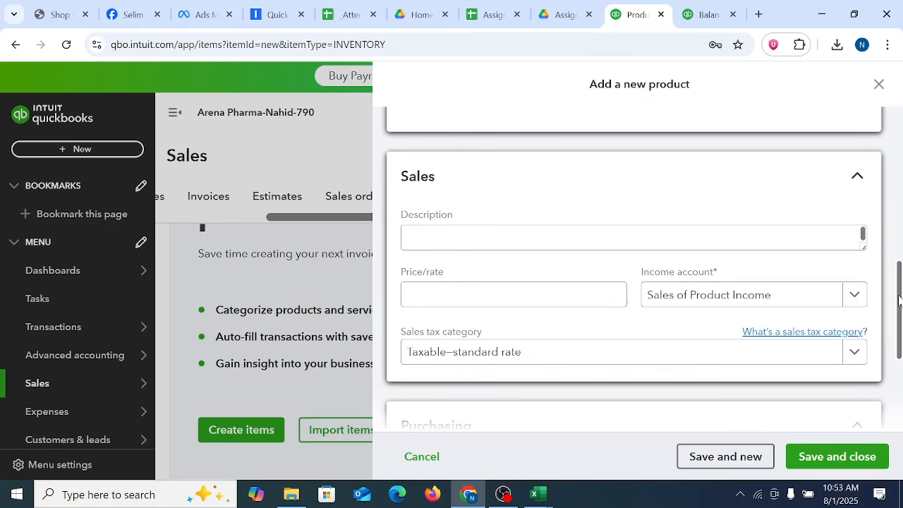
pyautogui.click(427, 243)
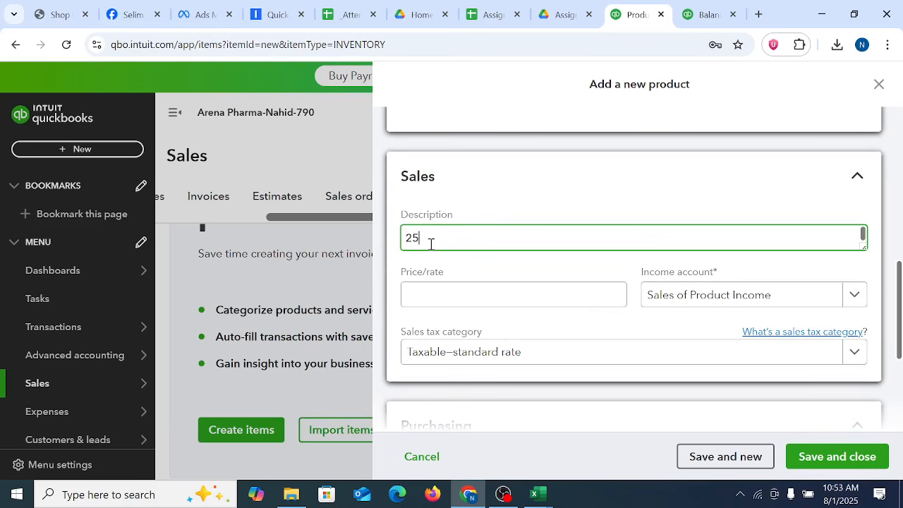
pyautogui.click(445, 290)
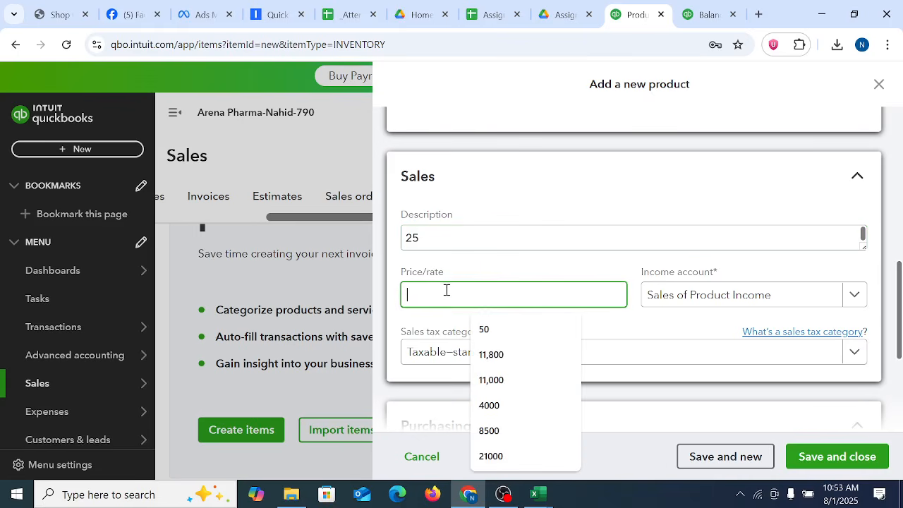
pyautogui.moveTo(437, 237); pyautogui.dragTo(345, 236)
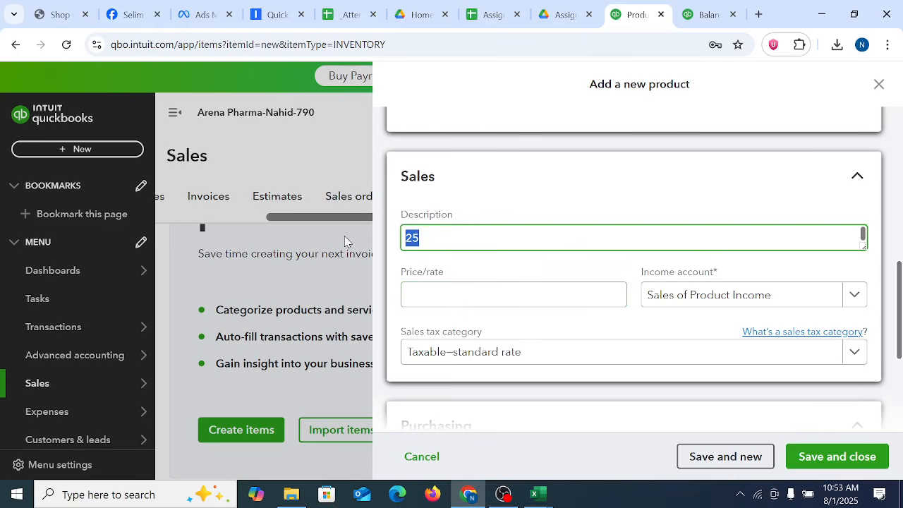
pyautogui.write('Face Mask')
pyautogui.click(421, 300)
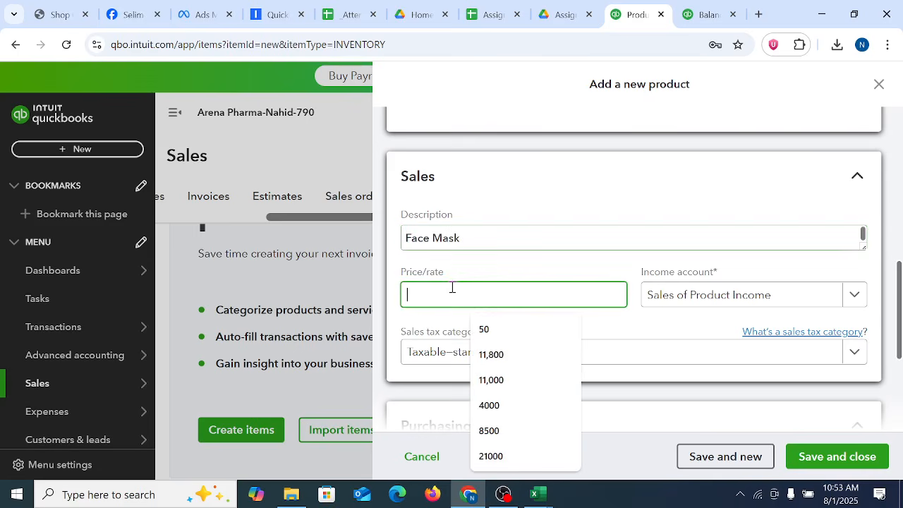
pyautogui.write('25')
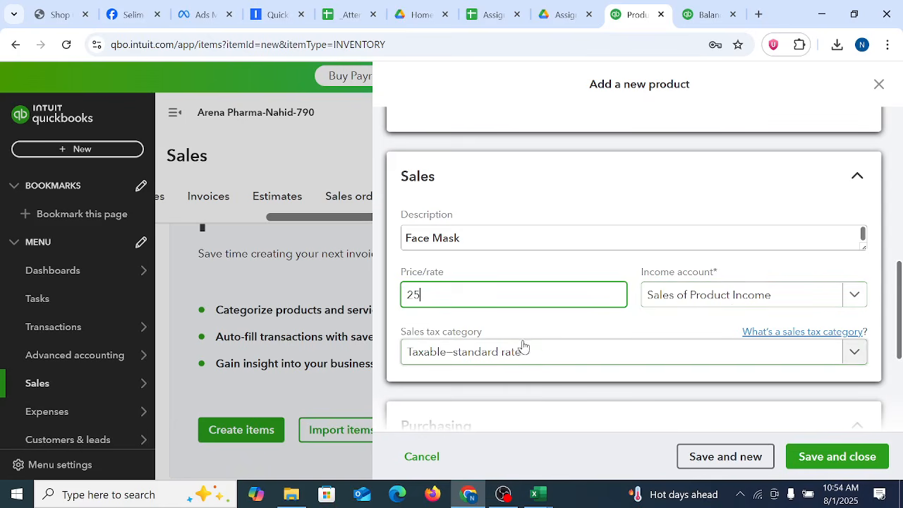
pyautogui.click(558, 358)
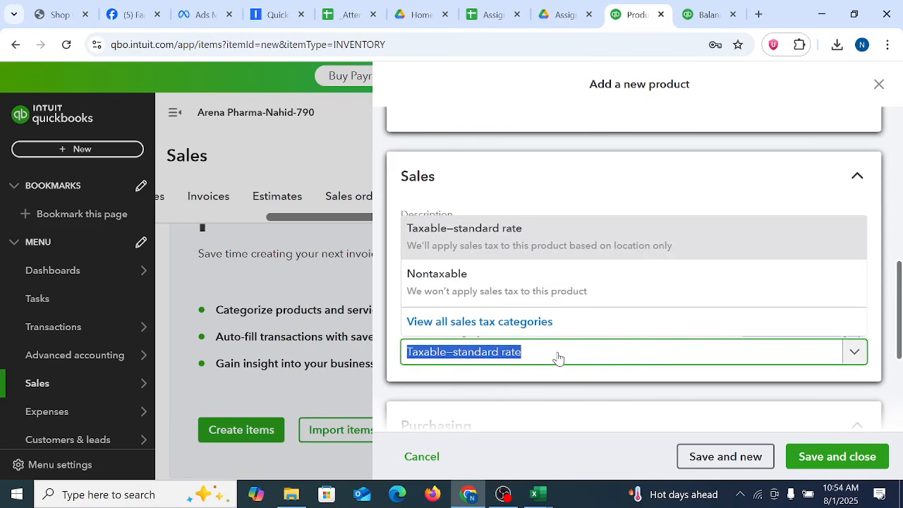
pyautogui.click(508, 244)
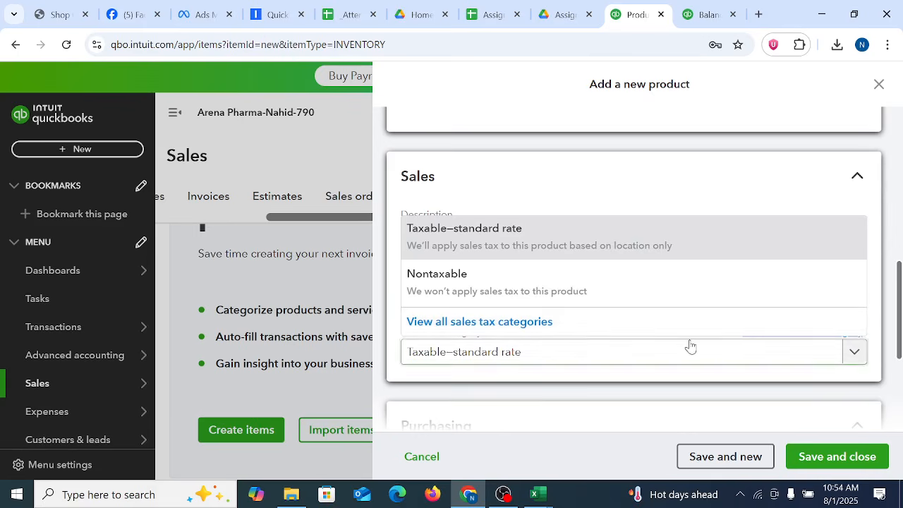
# Step: Set the initial quantity on hand to 200 in the Inventory info section
pyautogui.scroll(-3, 692, 346)
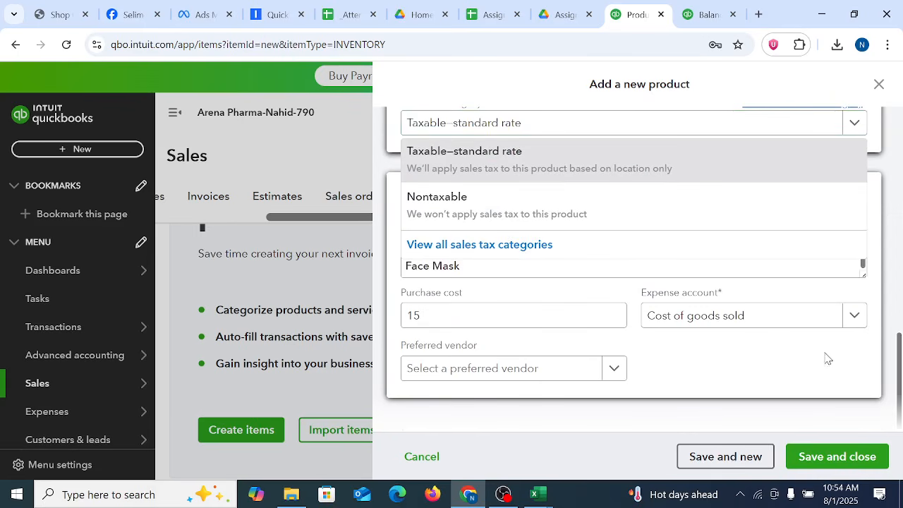
pyautogui.scroll(10, 816, 352)
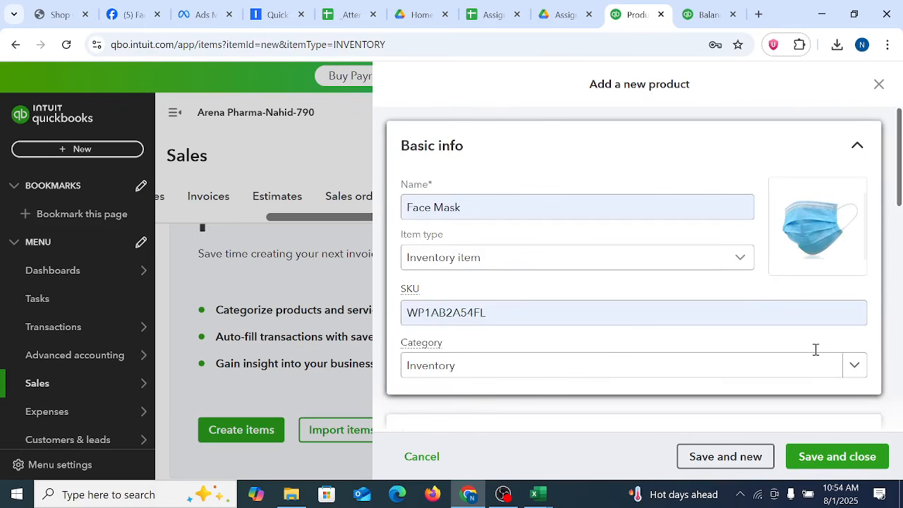
pyautogui.scroll(-5, 817, 353)
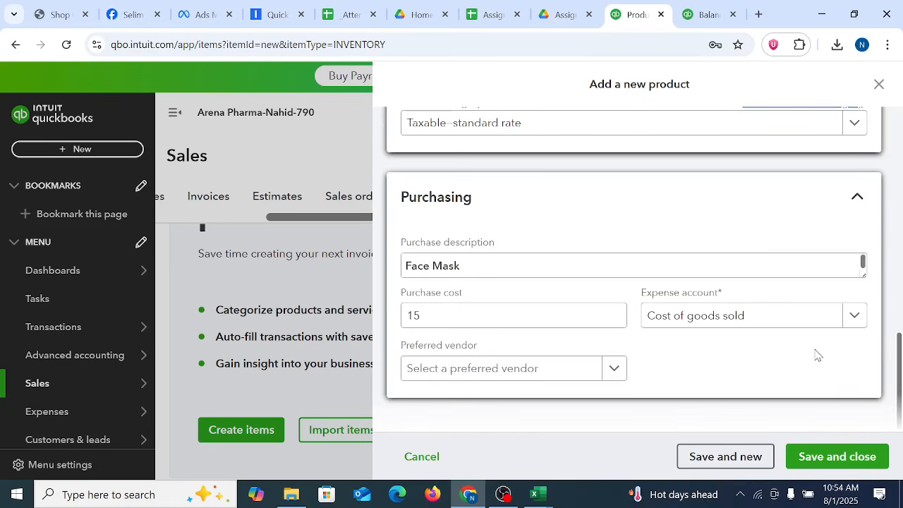
pyautogui.scroll(5, 738, 387)
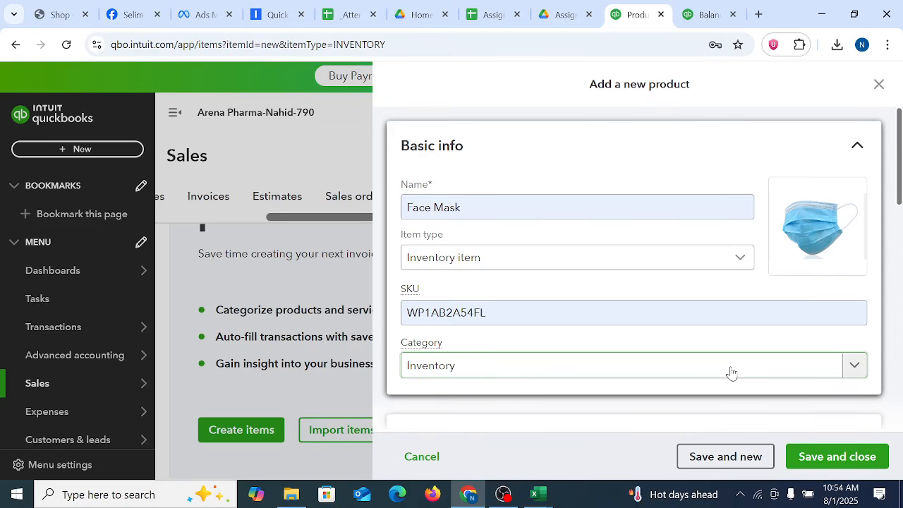
pyautogui.scroll(-5, 730, 373)
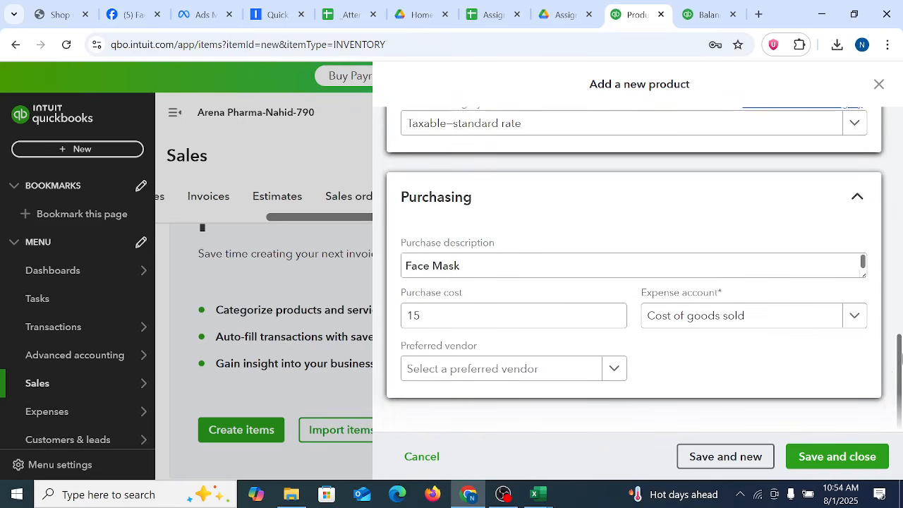
pyautogui.moveTo(901, 356); pyautogui.dragTo(898, 212)
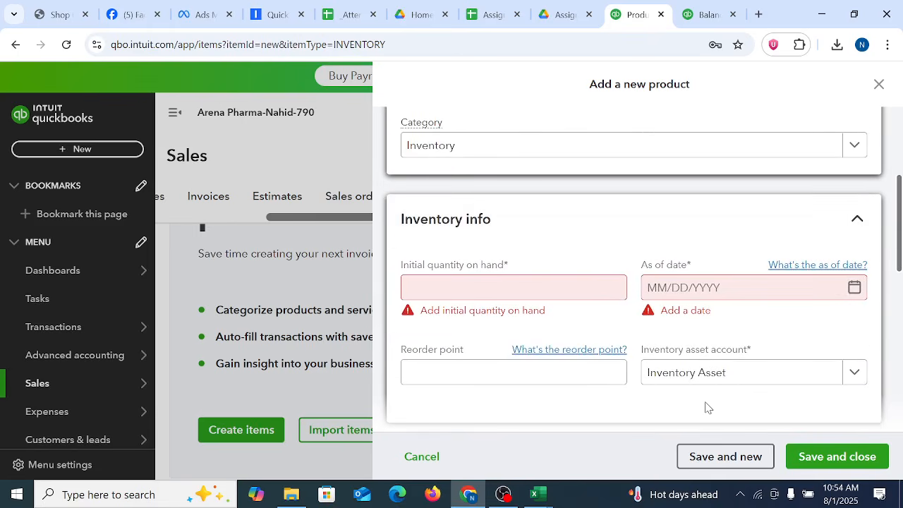
pyautogui.click(493, 286)
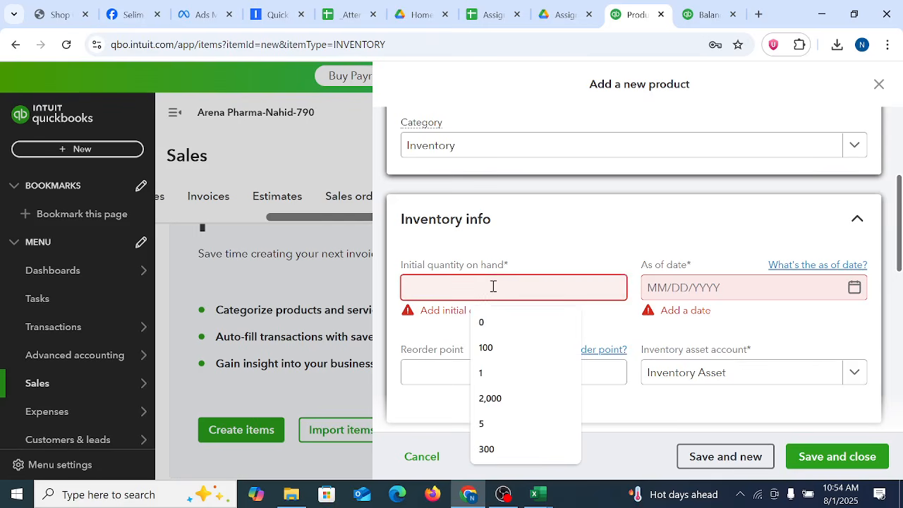
pyautogui.write('200')
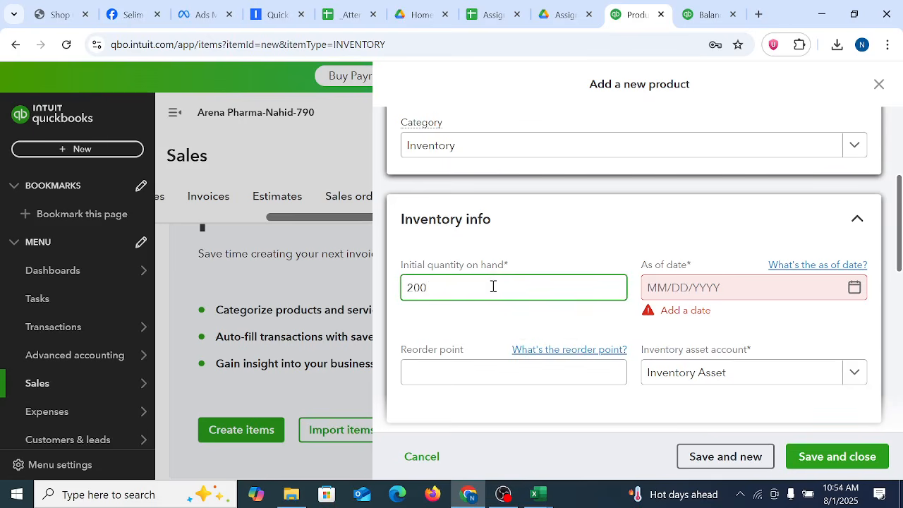
# Step: Set the inventory's as of date to 12/31/2024
pyautogui.click(786, 286)
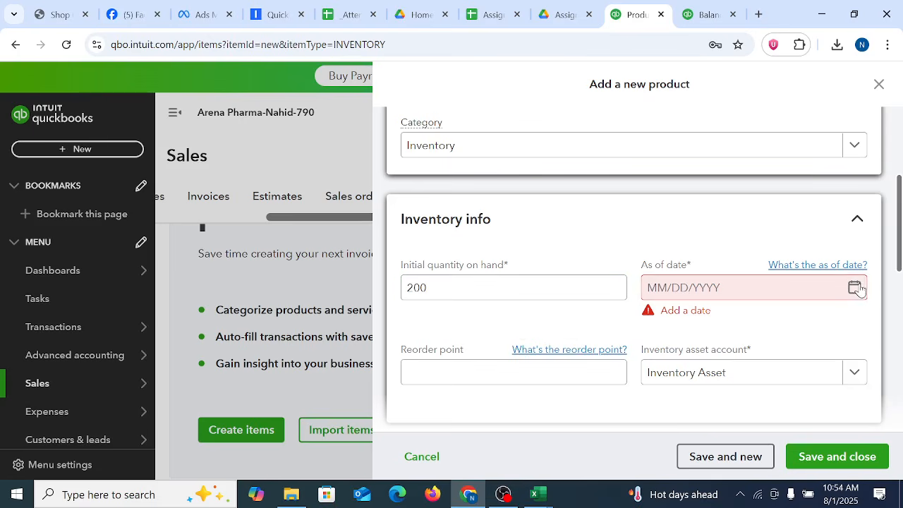
pyautogui.click(855, 288)
pyautogui.click(662, 96)
pyautogui.click(661, 96)
pyautogui.click(662, 96)
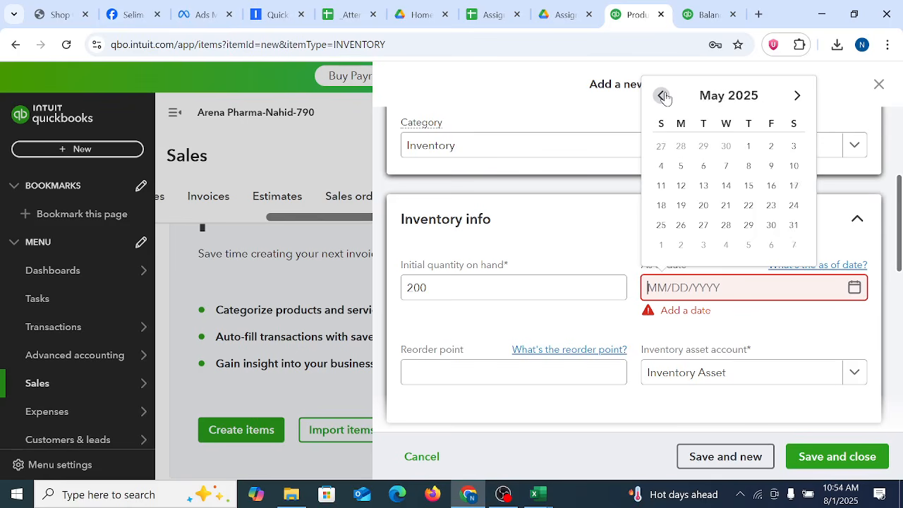
pyautogui.click(662, 96)
pyautogui.click(663, 96)
pyautogui.click(663, 96)
pyautogui.click(663, 96)
pyautogui.click(663, 96)
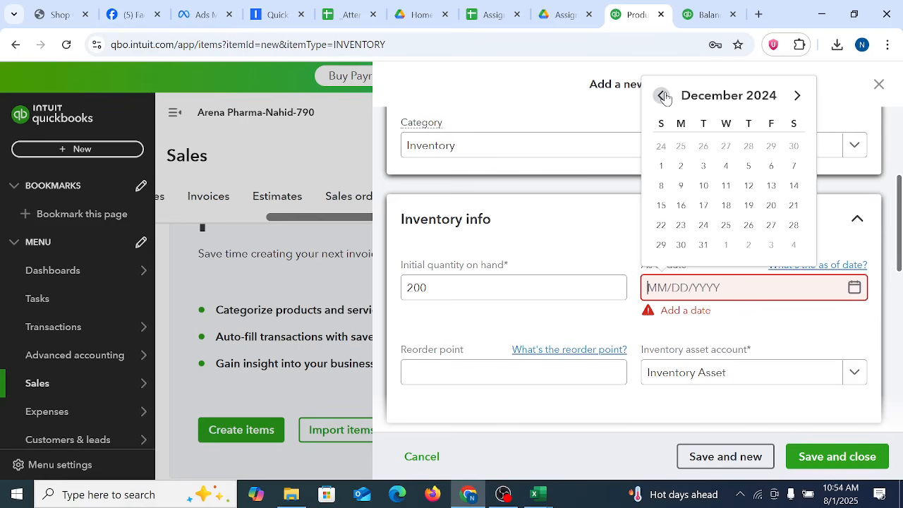
pyautogui.click(703, 247)
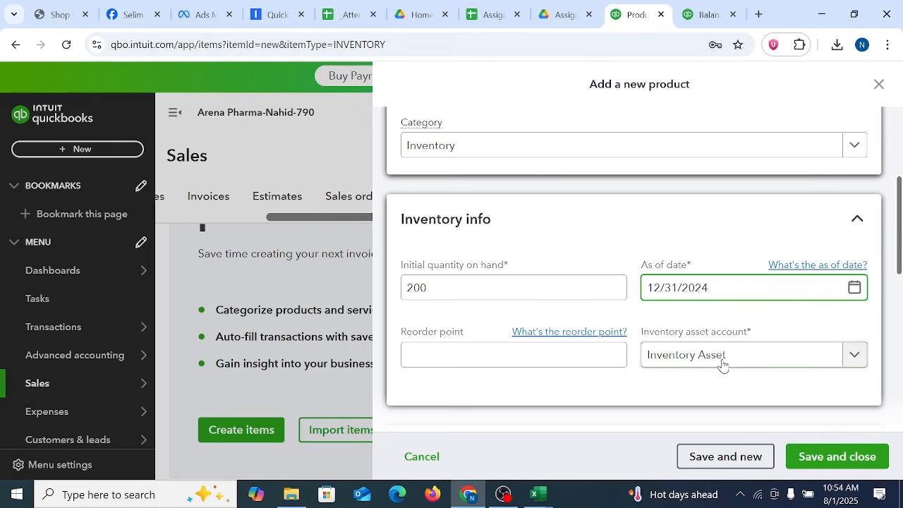
# Step: Set the Face Mask item's reorder point to 15 in the Inventory info section
pyautogui.click(471, 357)
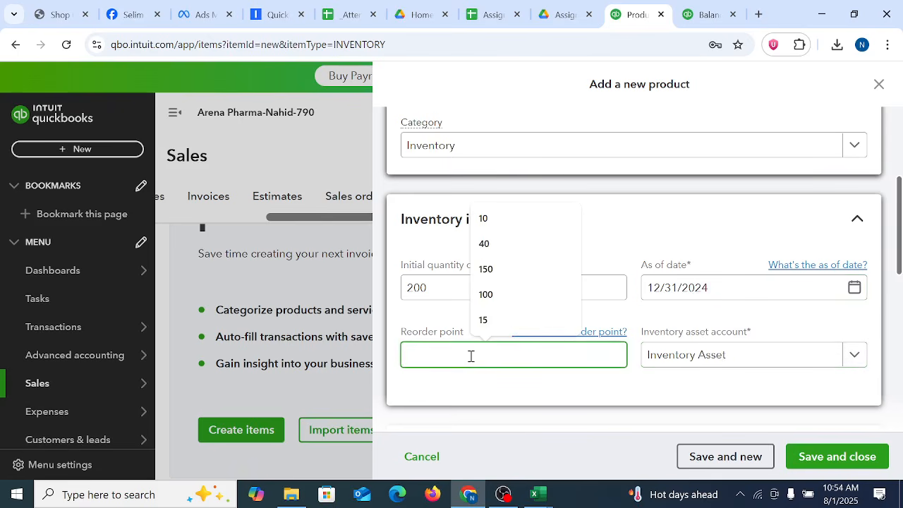
pyautogui.write('15')
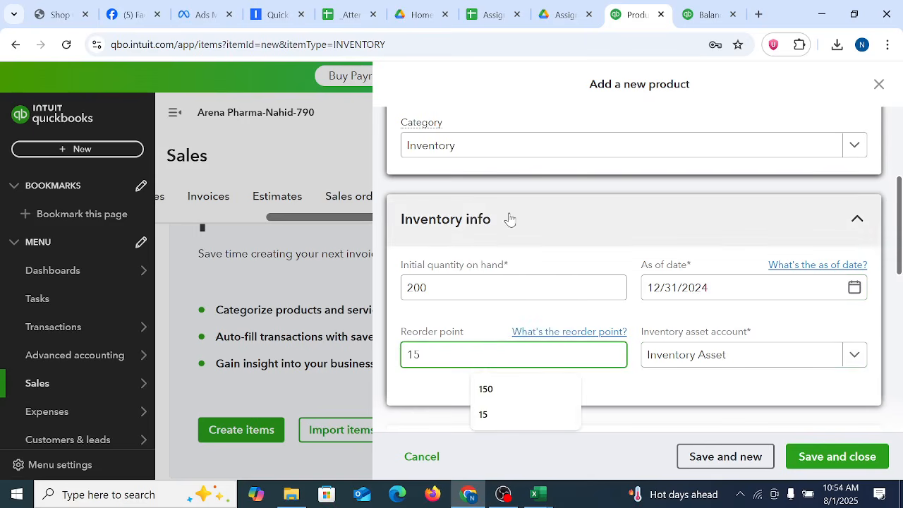
pyautogui.click(422, 221)
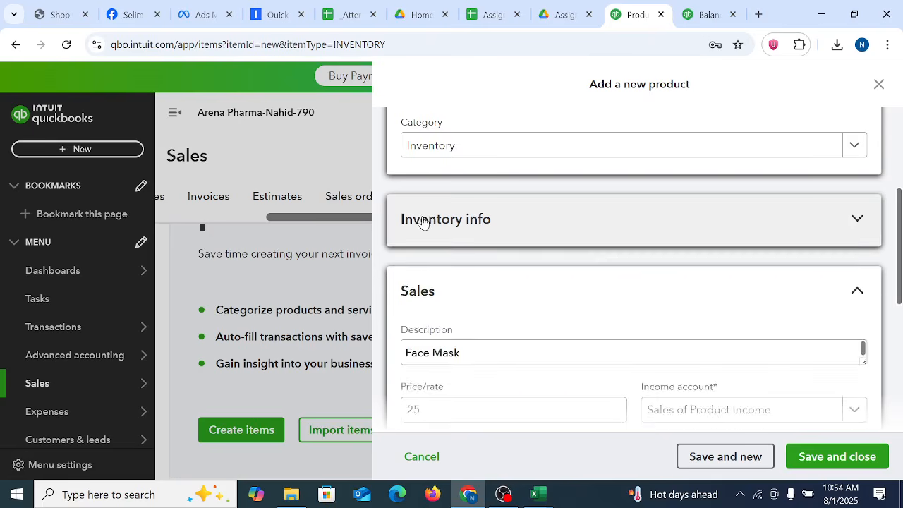
pyautogui.click(423, 221)
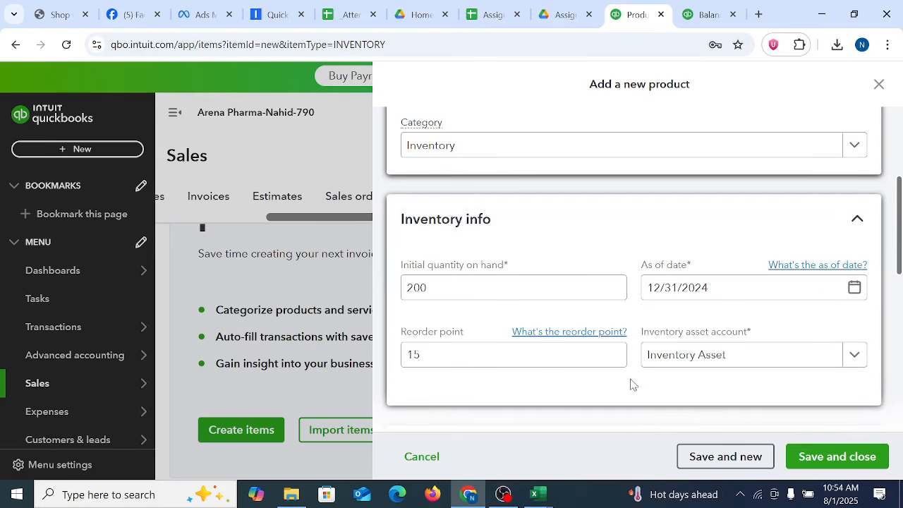
# Step: Review the Face Mask item's inventory, purchasing and basic details, and save and close the product form
pyautogui.click(465, 290)
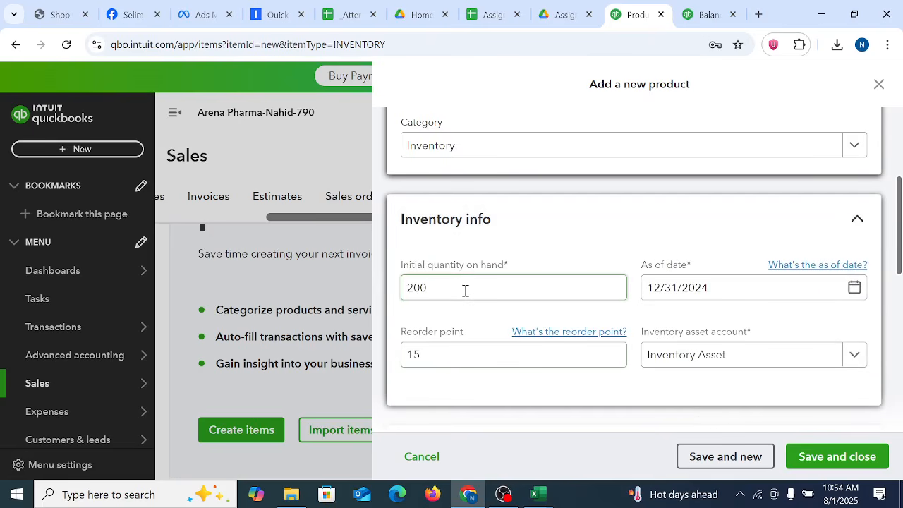
pyautogui.click(588, 316)
pyautogui.scroll(-7, 589, 316)
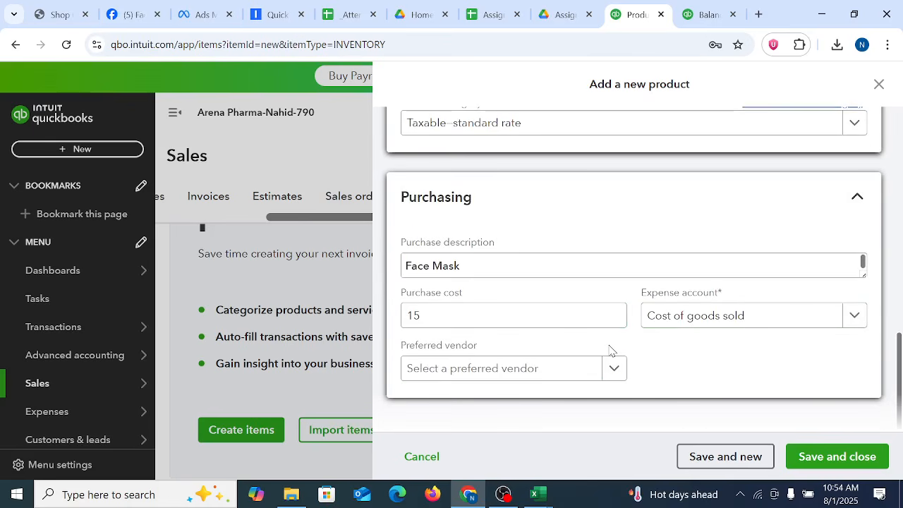
pyautogui.click(574, 315)
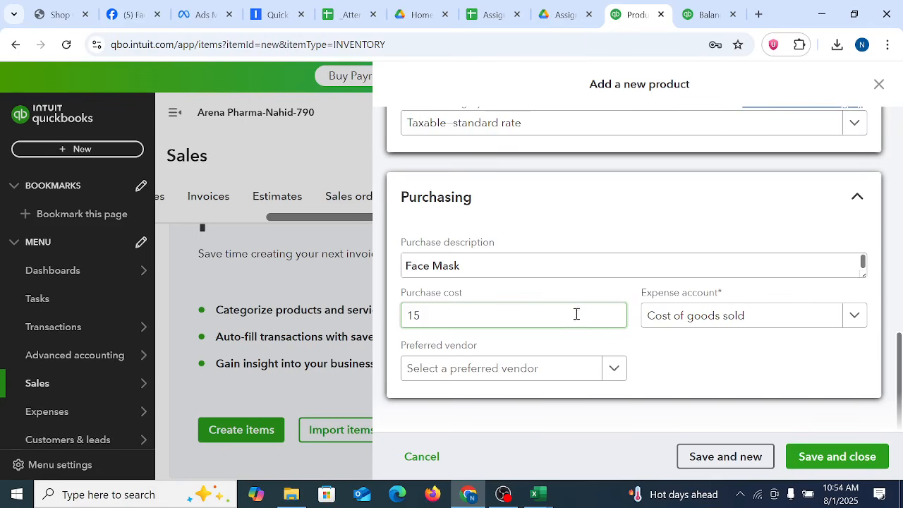
pyautogui.scroll(10, 577, 315)
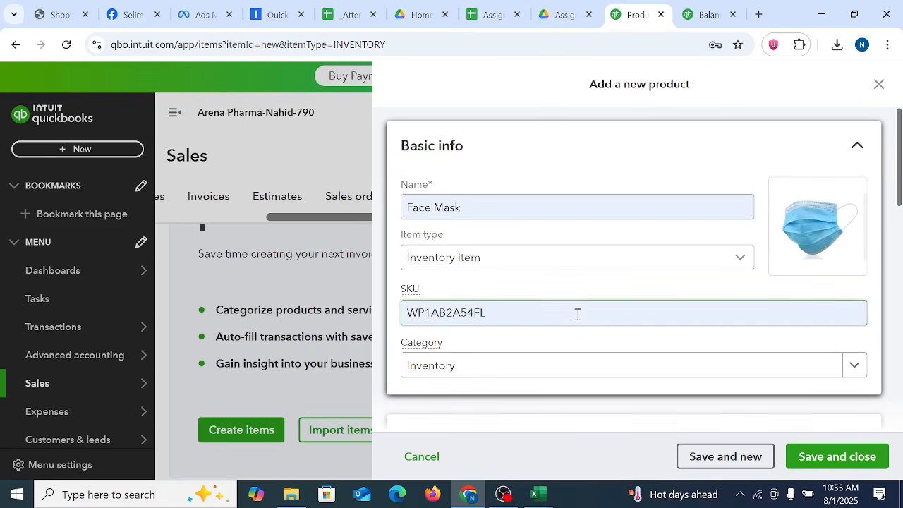
pyautogui.scroll(-10, 578, 315)
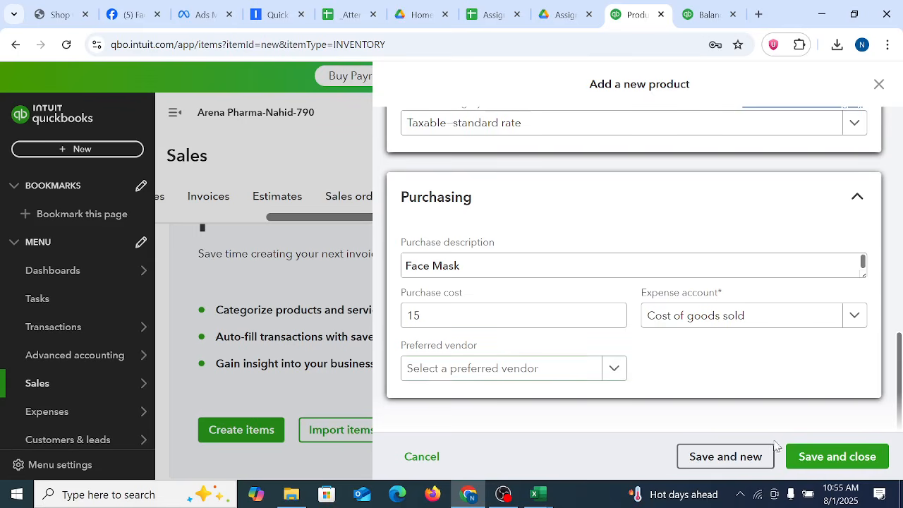
pyautogui.click(823, 460)
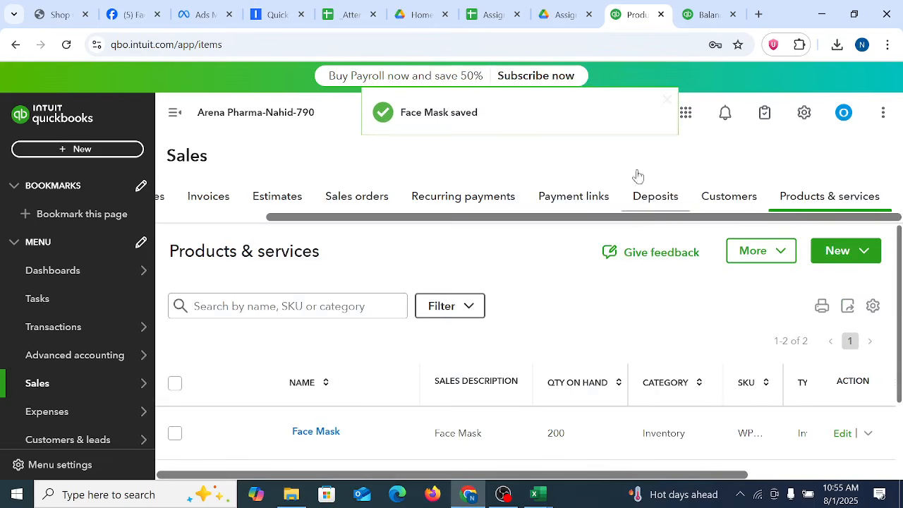
# Step: Check the Face Mask row's quantity on hand, price and cost in the Products & services list
pyautogui.scroll(-2, 670, 364)
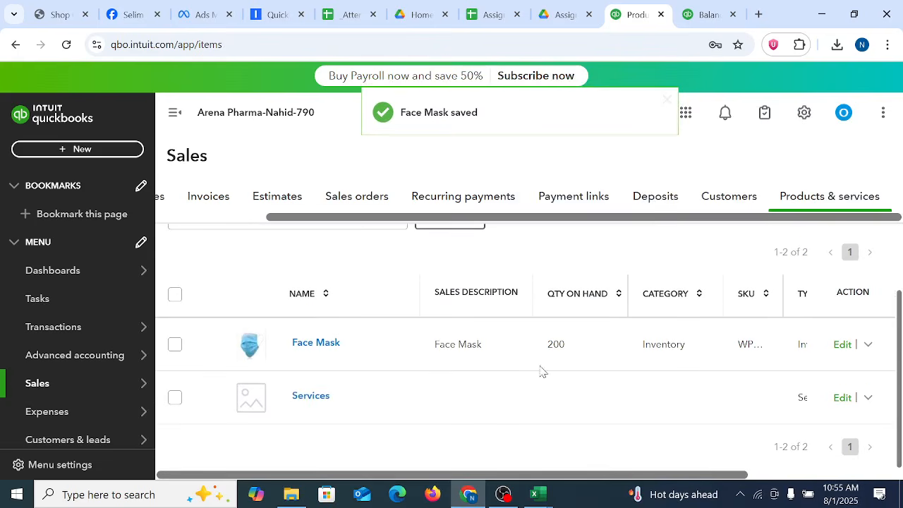
pyautogui.moveTo(659, 474); pyautogui.dragTo(869, 484)
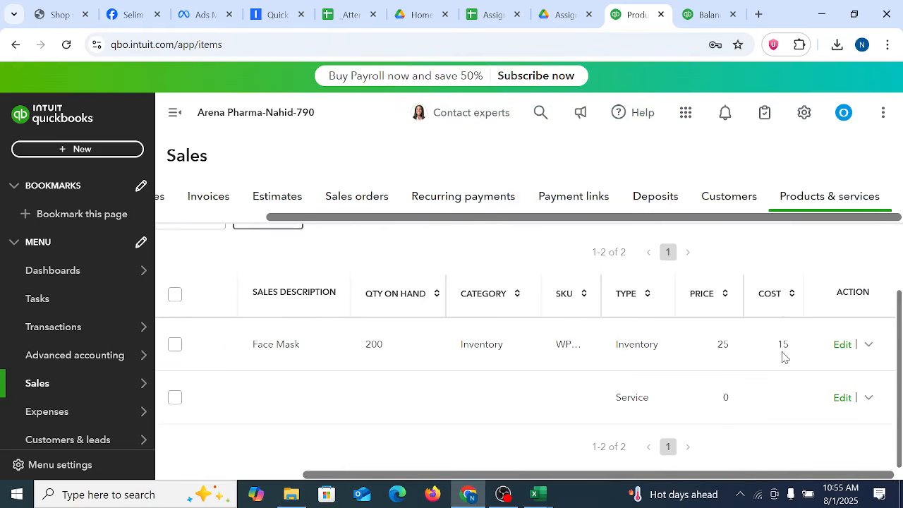
pyautogui.moveTo(773, 345); pyautogui.dragTo(796, 349)
pyautogui.moveTo(360, 349); pyautogui.dragTo(411, 350)
pyautogui.moveTo(774, 341); pyautogui.dragTo(793, 350)
# Step: Reload the Balance Sheet report and examine the Equity section and the Inventory Asset line under Other Current Assets
pyautogui.click(706, 14)
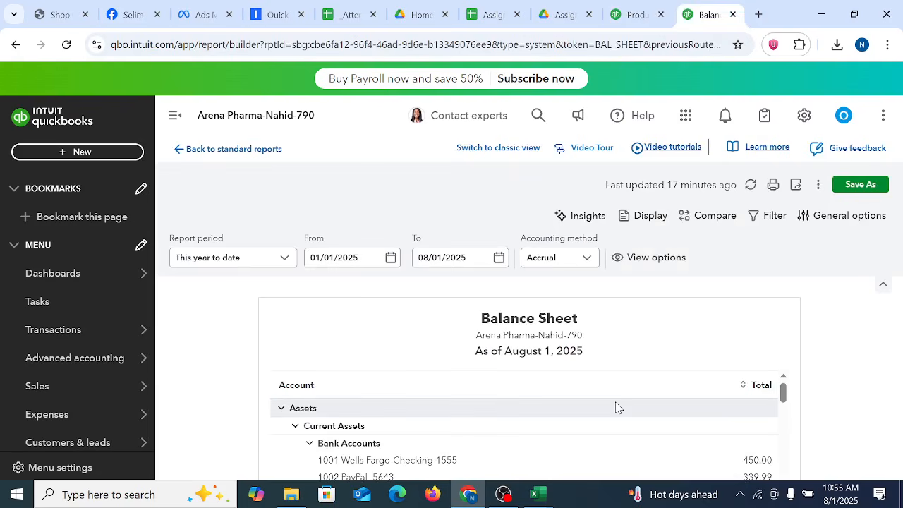
pyautogui.scroll(-10, 616, 407)
pyautogui.click(66, 45)
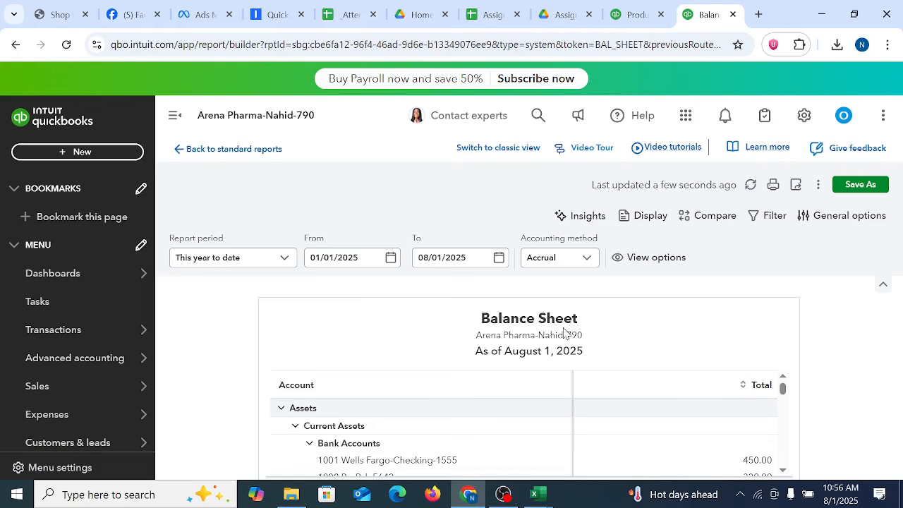
pyautogui.moveTo(782, 387); pyautogui.dragTo(788, 455)
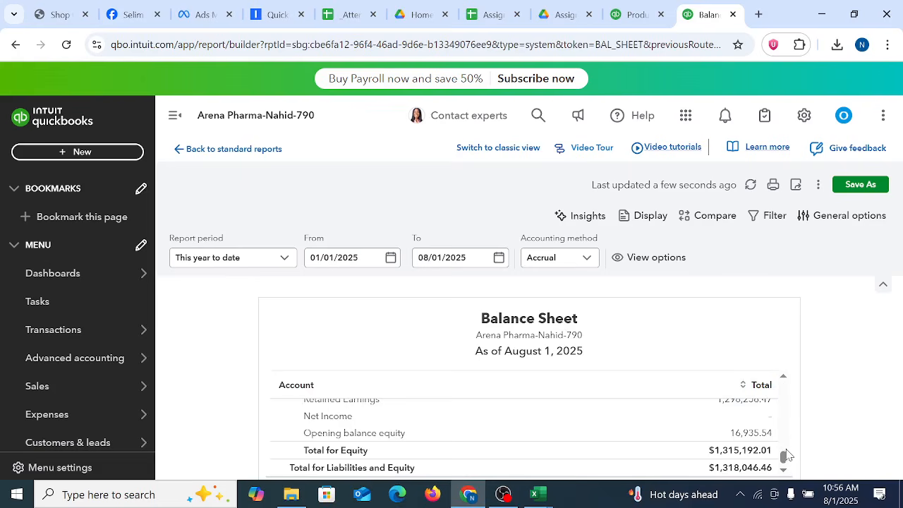
pyautogui.scroll(-1, 787, 455)
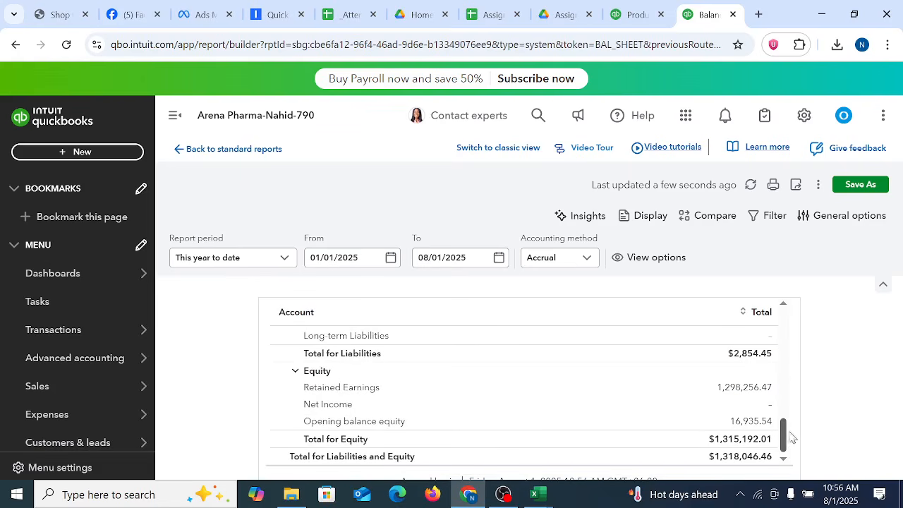
pyautogui.moveTo(783, 441); pyautogui.dragTo(792, 339)
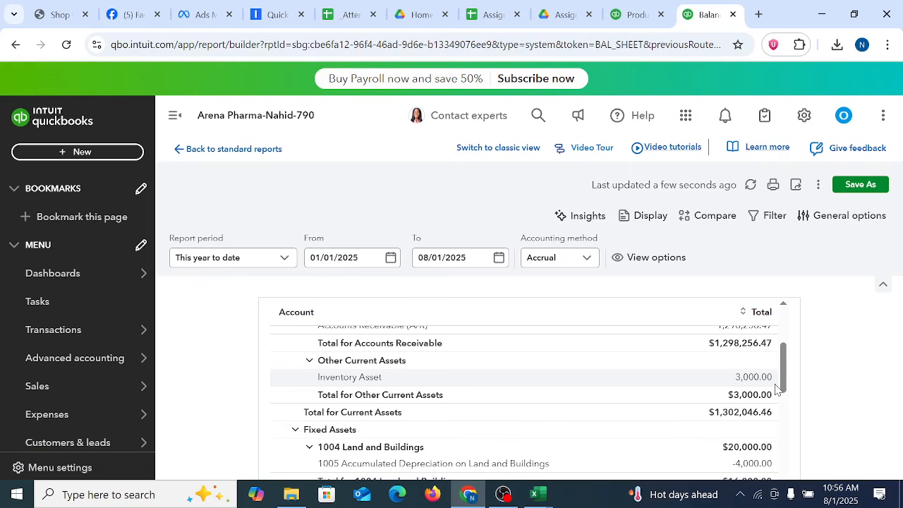
# Step: Return to the Products & services list and start a batch import of new products
pyautogui.click(630, 7)
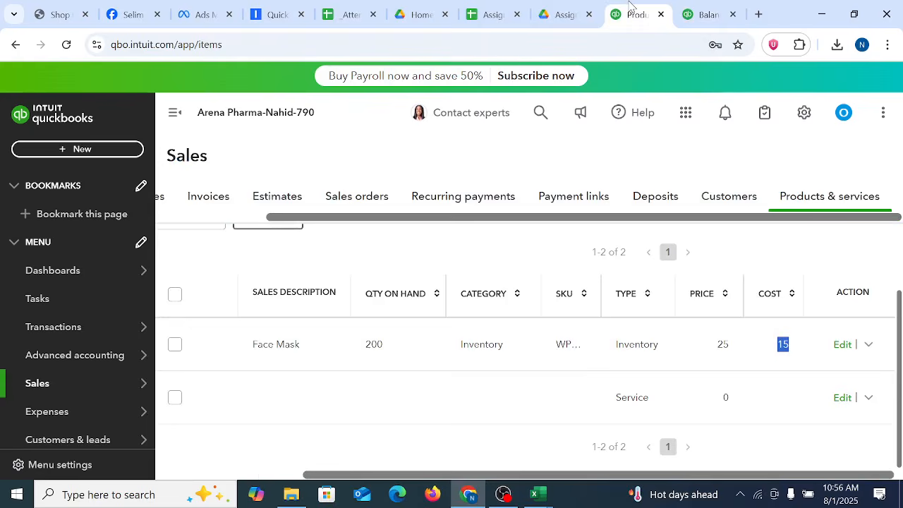
pyautogui.click(300, 434)
pyautogui.scroll(2, 900, 367)
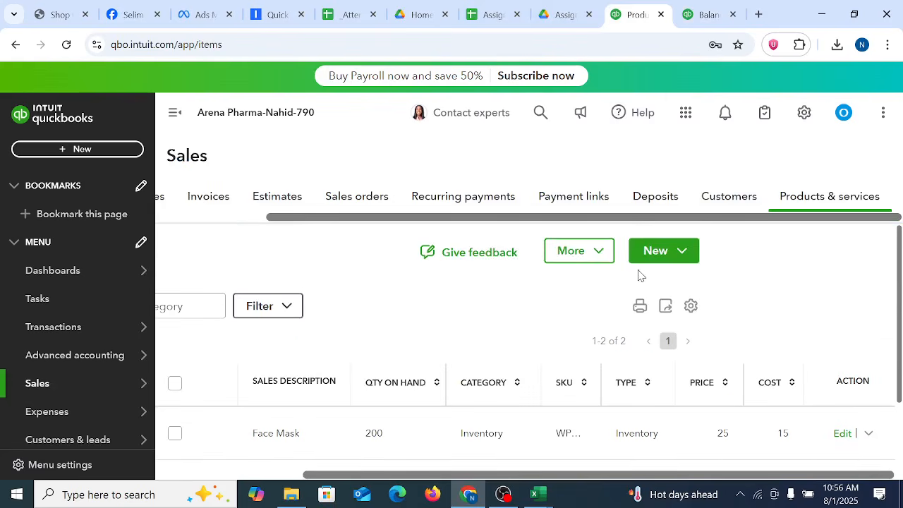
pyautogui.click(681, 253)
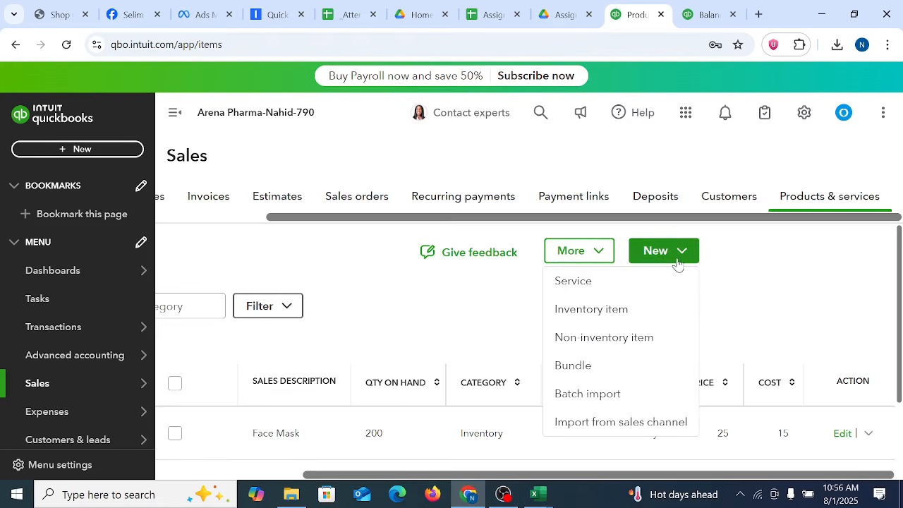
pyautogui.click(843, 268)
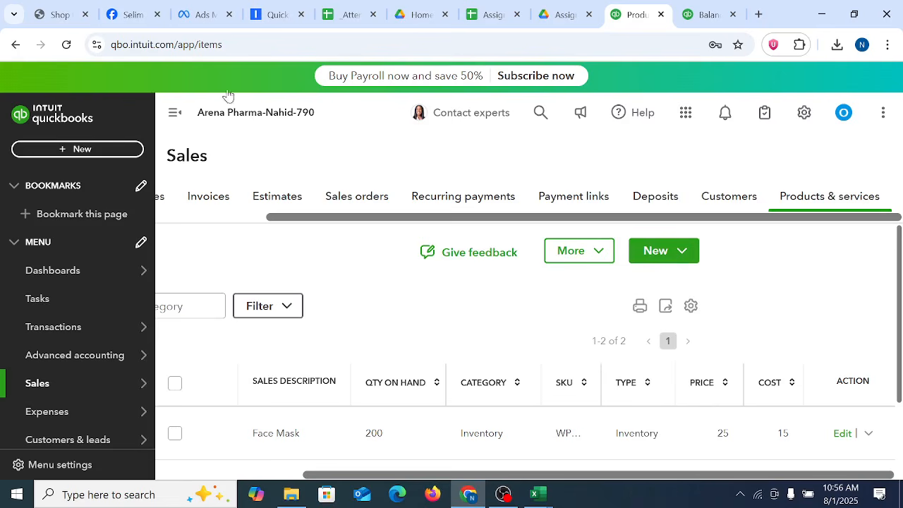
pyautogui.click(681, 252)
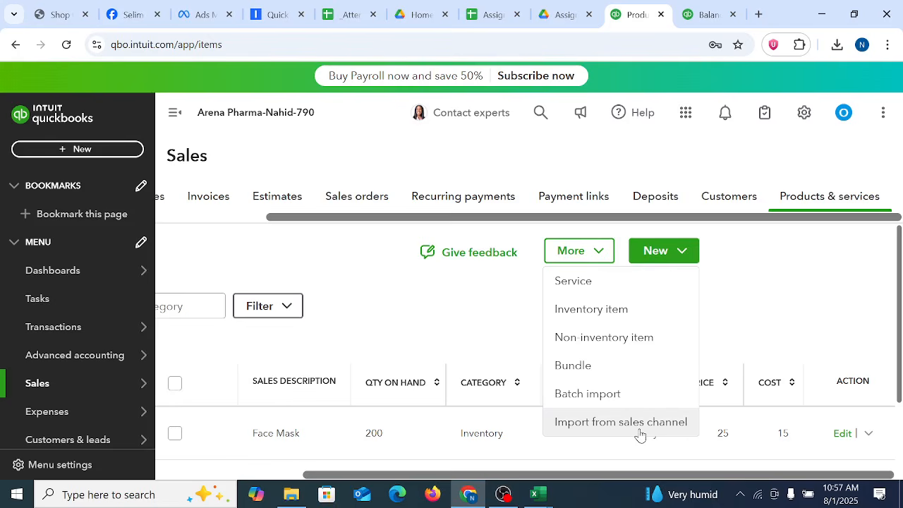
pyautogui.click(588, 393)
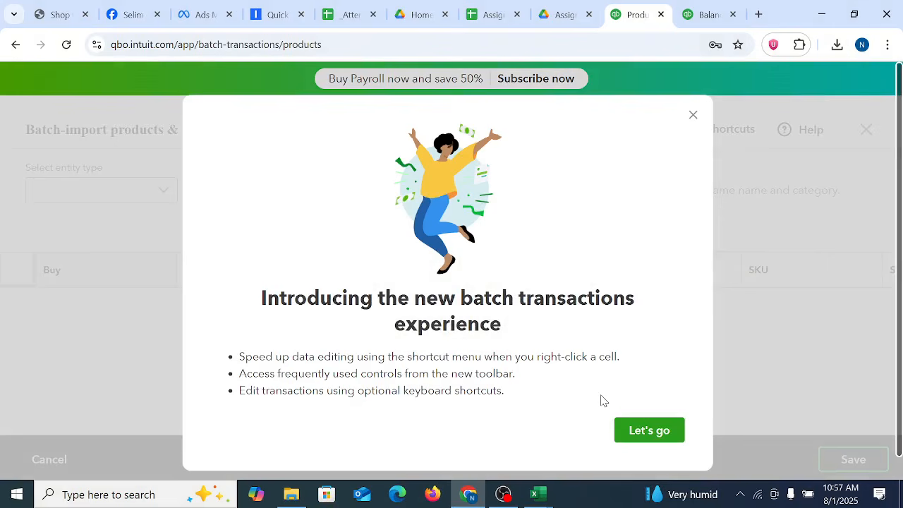
# Step: Switch to File Explorer and open the Product and Service list-Buyer workbook from the Arena Pharmaceticals folder
pyautogui.click(291, 494)
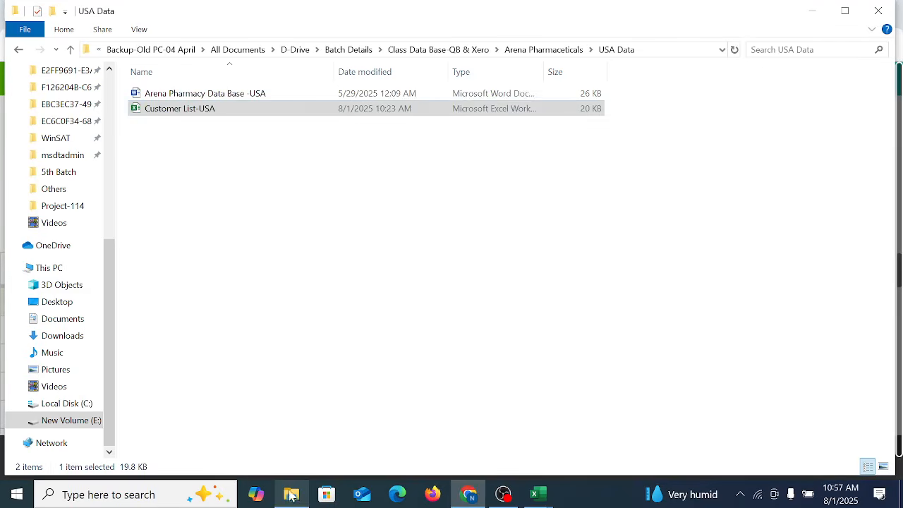
pyautogui.click(220, 250)
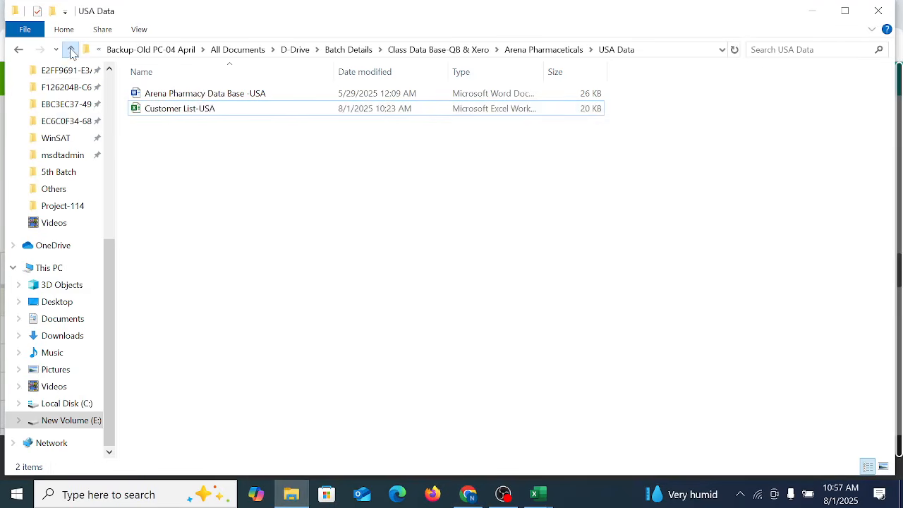
pyautogui.click(71, 51)
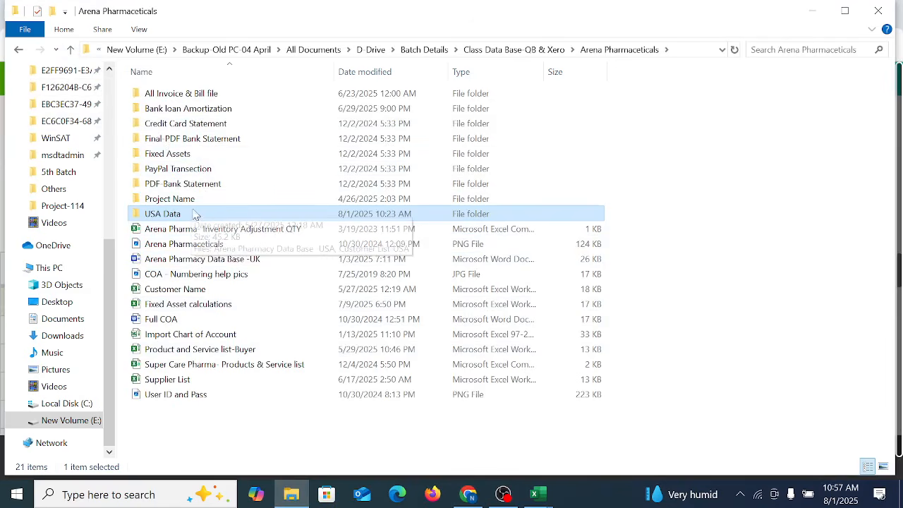
pyautogui.doubleClick(233, 357)
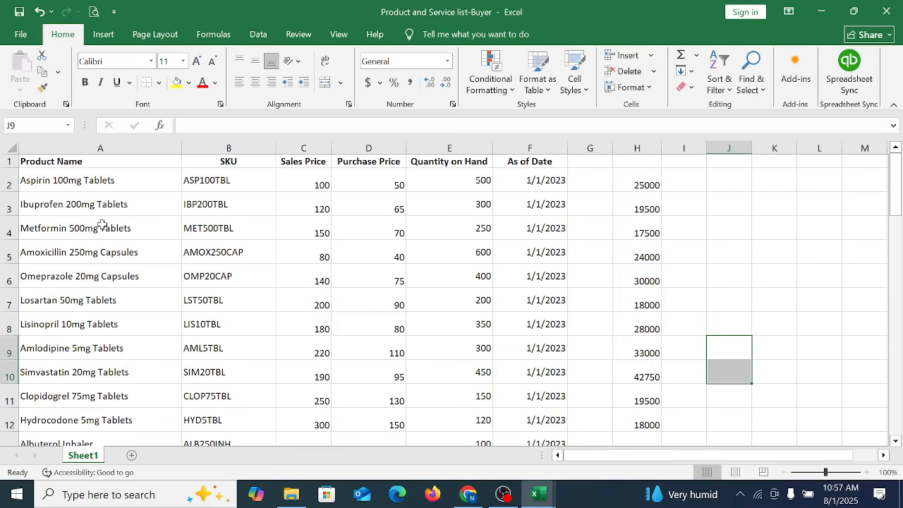
# Step: Look through the product names in column A and duplicate Sheet1 within the workbook
pyautogui.moveTo(98, 185)
pyautogui.mouseDown()
pyautogui.moveTo(128, 485)
pyautogui.moveTo(145, 423)
pyautogui.mouseUp()
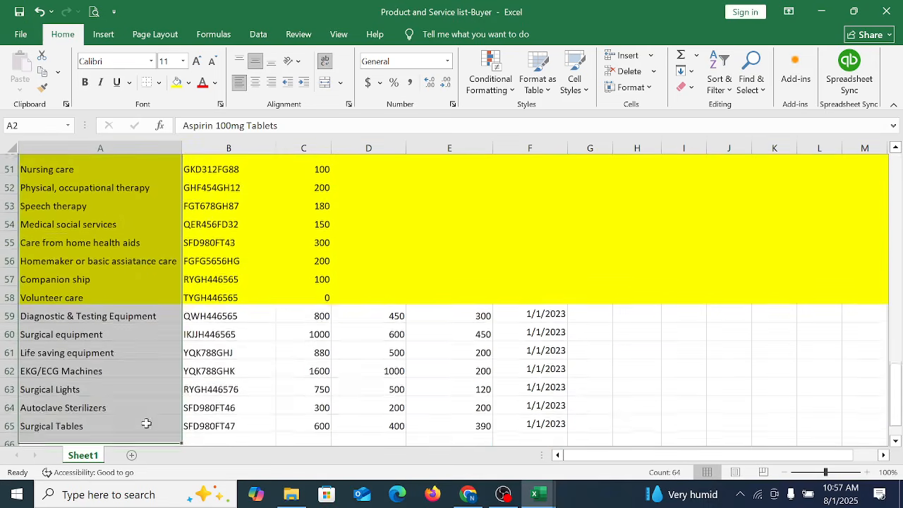
pyautogui.scroll(16, 131, 373)
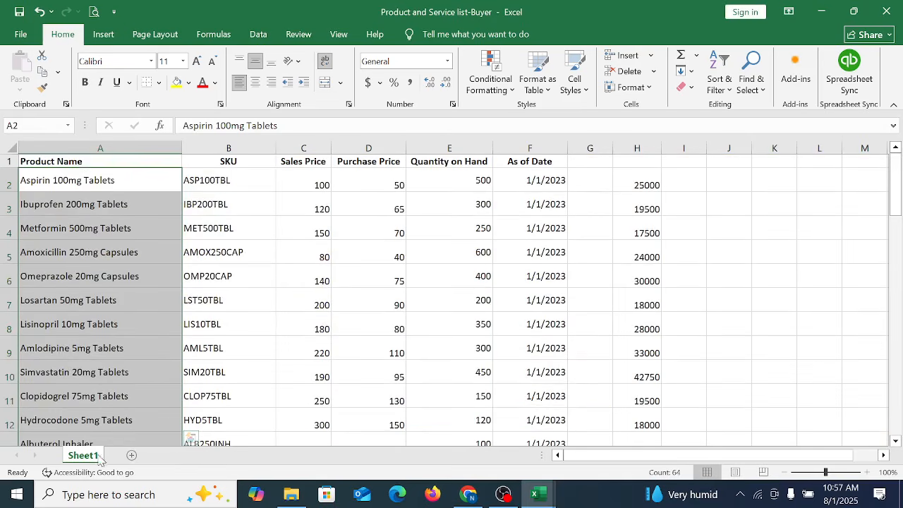
pyautogui.moveTo(130, 462); pyautogui.dragTo(131, 457)
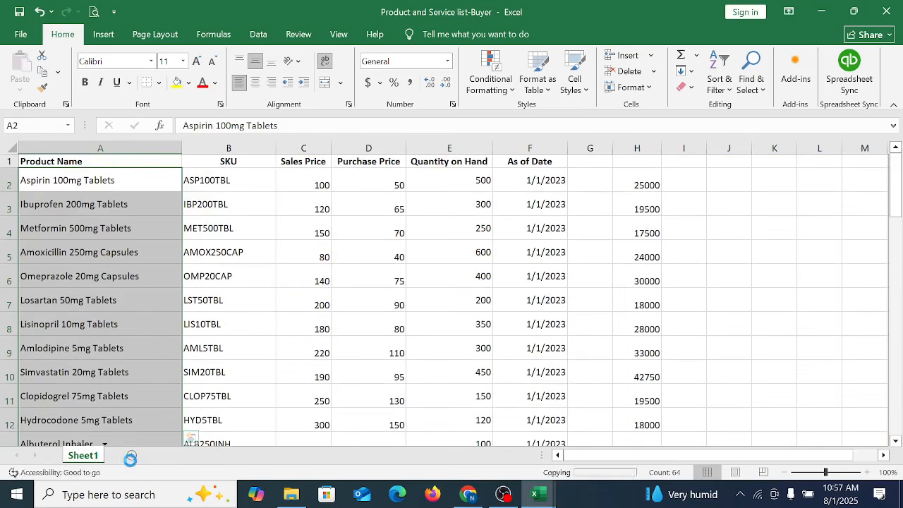
# Step: Examine the product name, SKU, sales price, purchase price, quantity on hand and as of date columns in the copied sheet
pyautogui.click(149, 375)
pyautogui.click(149, 233)
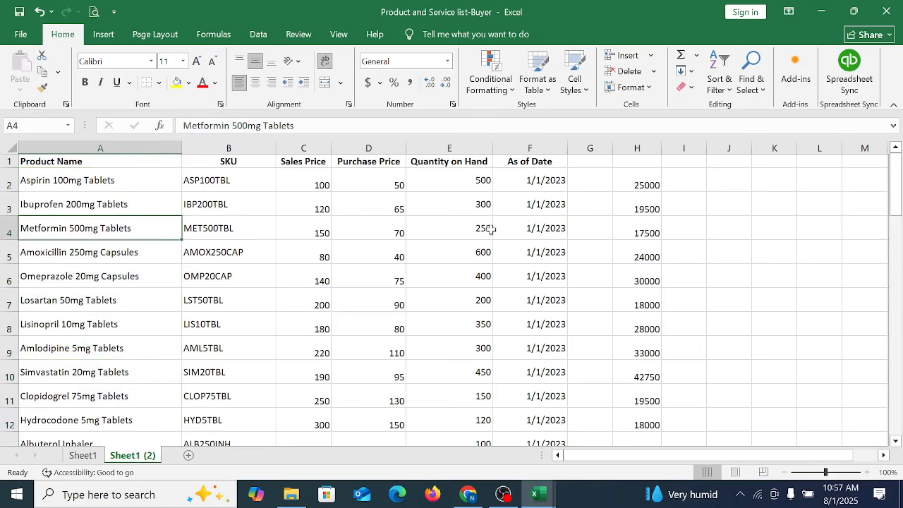
pyautogui.moveTo(113, 162); pyautogui.dragTo(93, 417)
pyautogui.moveTo(254, 185); pyautogui.dragTo(233, 421)
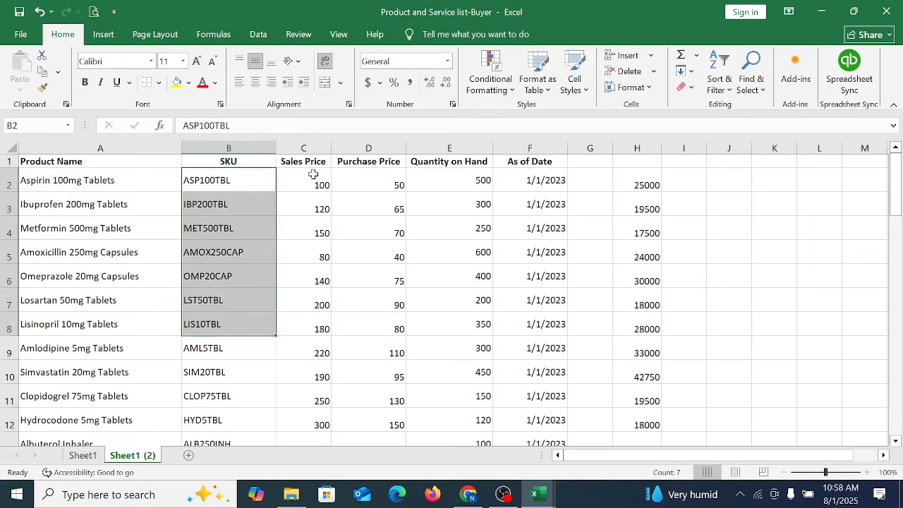
pyautogui.moveTo(305, 162); pyautogui.dragTo(303, 424)
pyautogui.moveTo(369, 162); pyautogui.dragTo(379, 413)
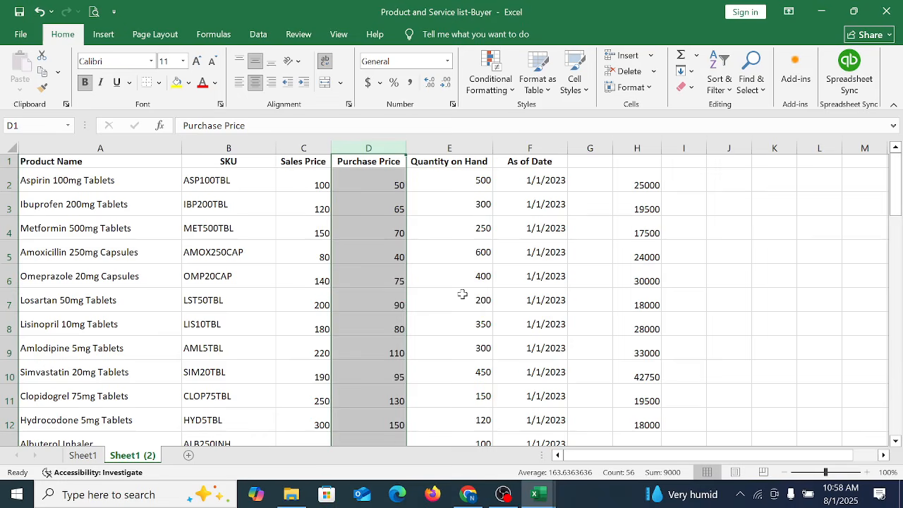
pyautogui.moveTo(449, 161); pyautogui.dragTo(452, 370)
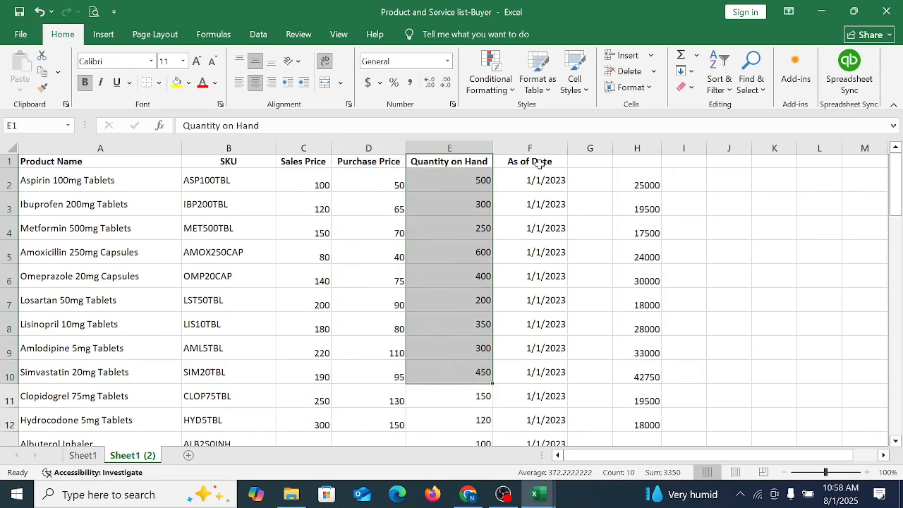
pyautogui.moveTo(540, 162); pyautogui.dragTo(586, 442)
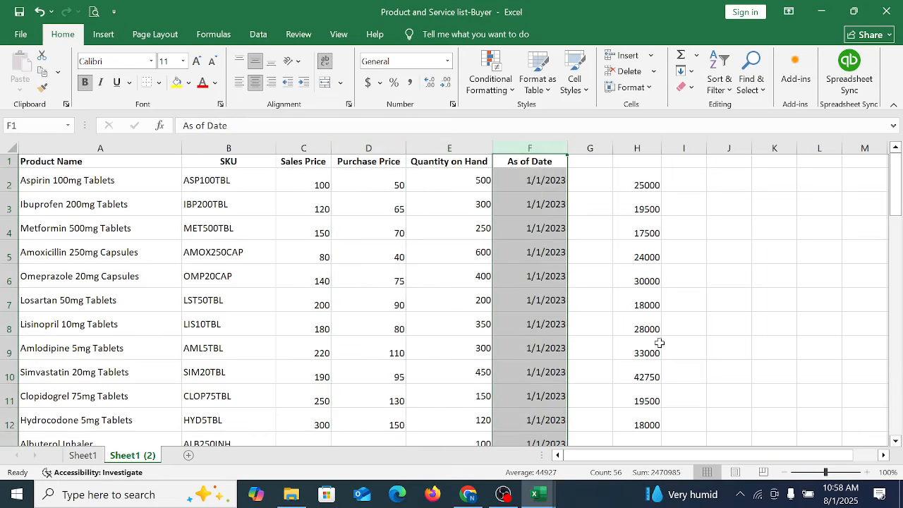
# Step: Change the year of the Aspirin 100mg Tablets as of date to 2024 in the copied sheet
pyautogui.click(570, 178)
pyautogui.click(554, 177)
pyautogui.doubleClick(555, 177)
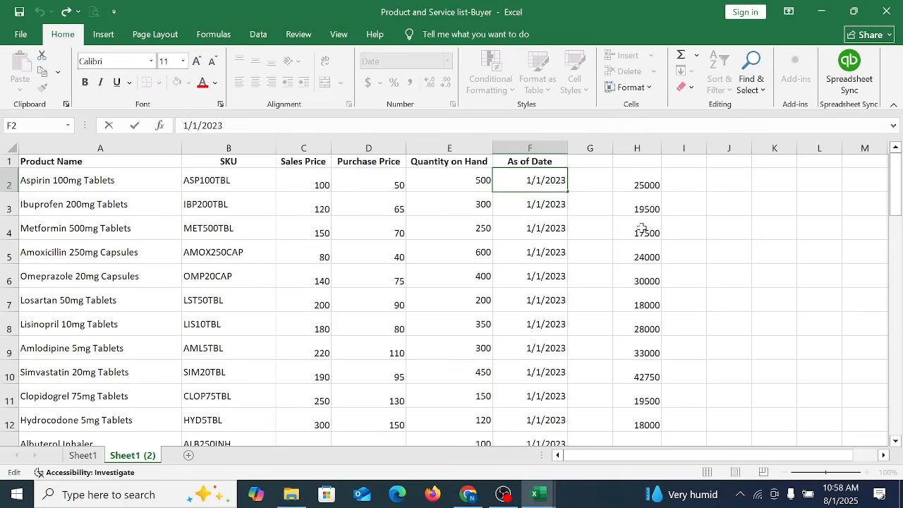
pyautogui.press('BackSpace')
pyautogui.write('4')
pyautogui.click(589, 251)
# Step: Change the month and day of the Aspirin 100mg Tablets as of date so it reads 12/31/2024
pyautogui.doubleClick(551, 180)
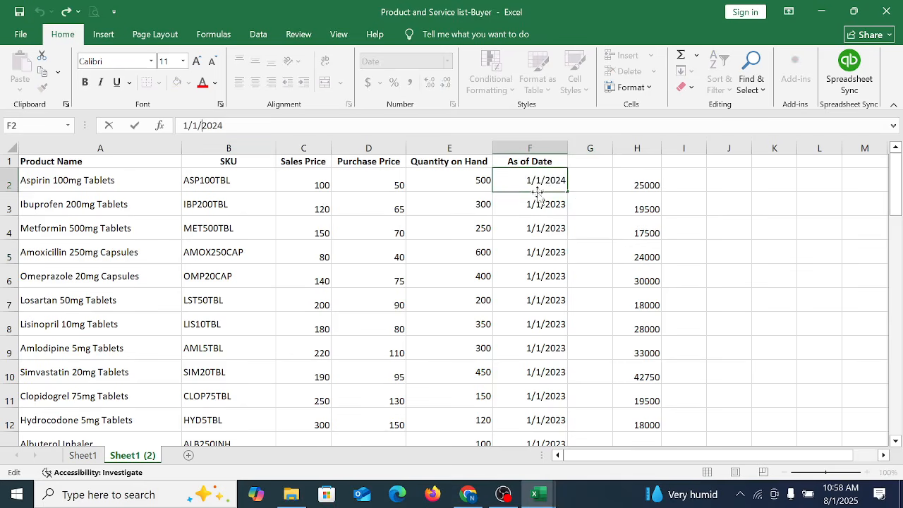
pyautogui.click(622, 281)
pyautogui.click(543, 185)
pyautogui.doubleClick(535, 180)
pyautogui.write('3')
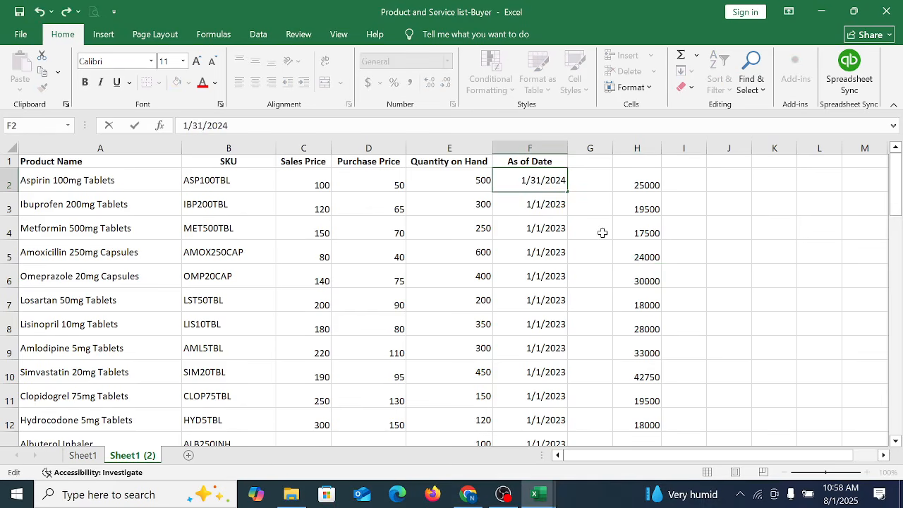
pyautogui.press('Left')
pyautogui.press('Left')
pyautogui.press('Left')
pyautogui.write('2')
pyautogui.click(602, 233)
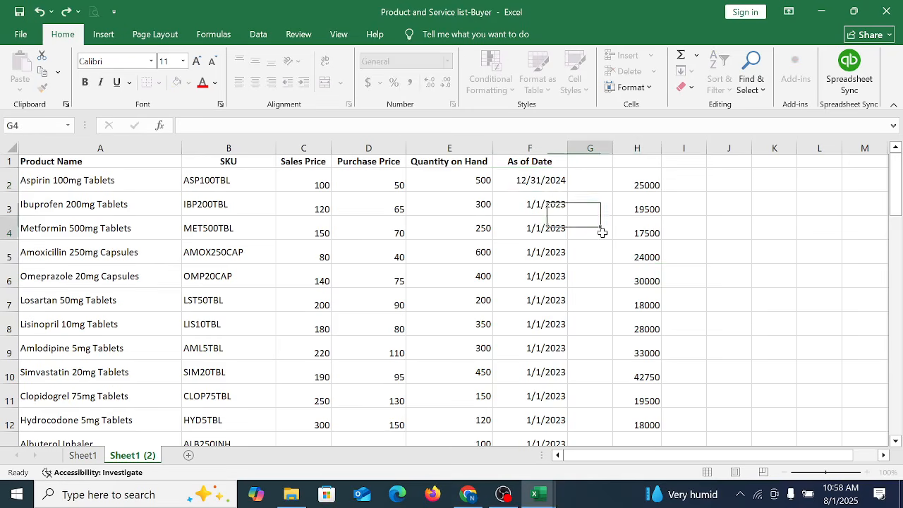
# Step: Fill the 12/31/2024 date down the As of Date column to Surgical Tables in row 65
pyautogui.moveTo(543, 181); pyautogui.dragTo(557, 388)
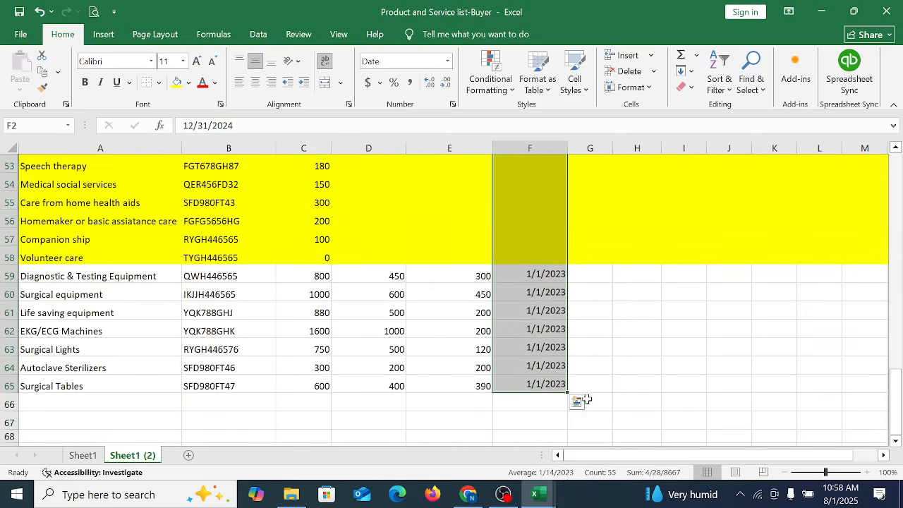
pyautogui.hotkey('ctrl', 'd')
pyautogui.scroll(15, 605, 370)
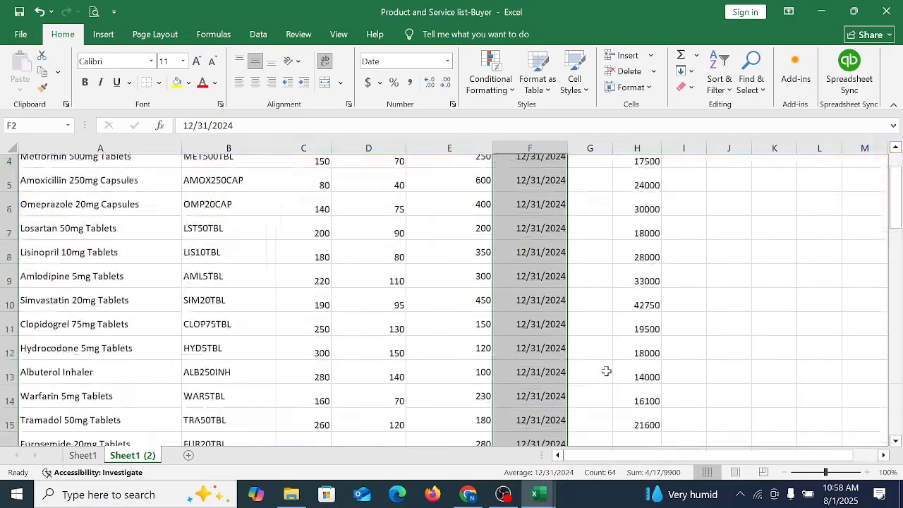
pyautogui.scroll(-17, 708, 350)
pyautogui.scroll(17, 736, 344)
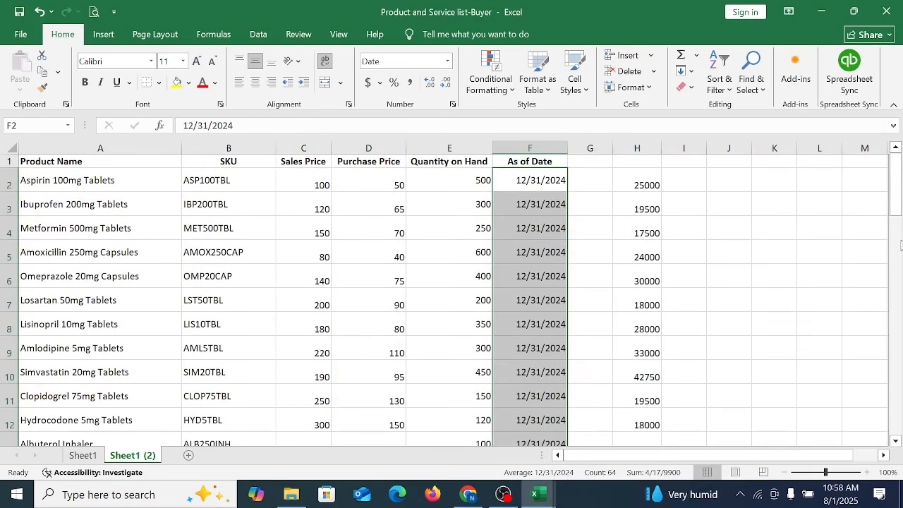
# Step: Clear the filled dates from the yellow service rows and delete rows 50 to 58, Doctor Care through Volunteer care
pyautogui.moveTo(900, 210); pyautogui.dragTo(893, 383)
pyautogui.moveTo(572, 323); pyautogui.dragTo(585, 360)
pyautogui.press('Delete')
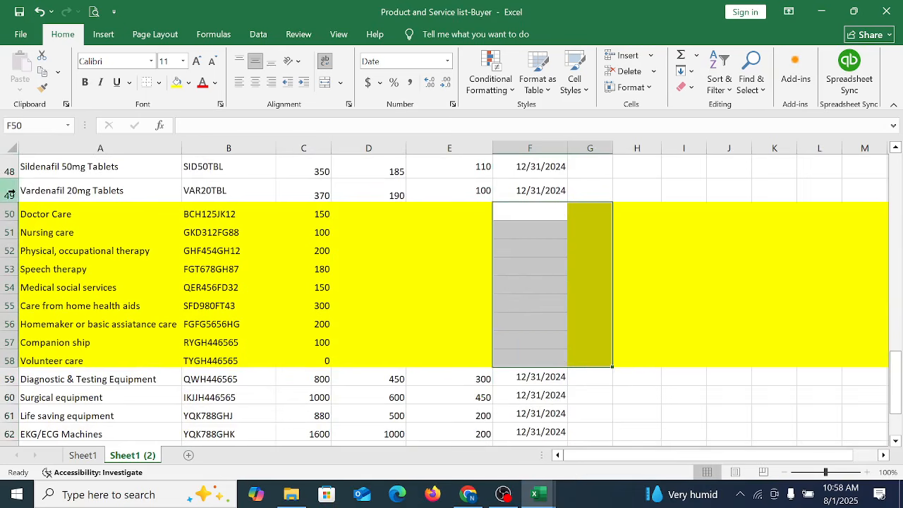
pyautogui.moveTo(10, 213); pyautogui.dragTo(34, 359)
pyautogui.rightClick(353, 332)
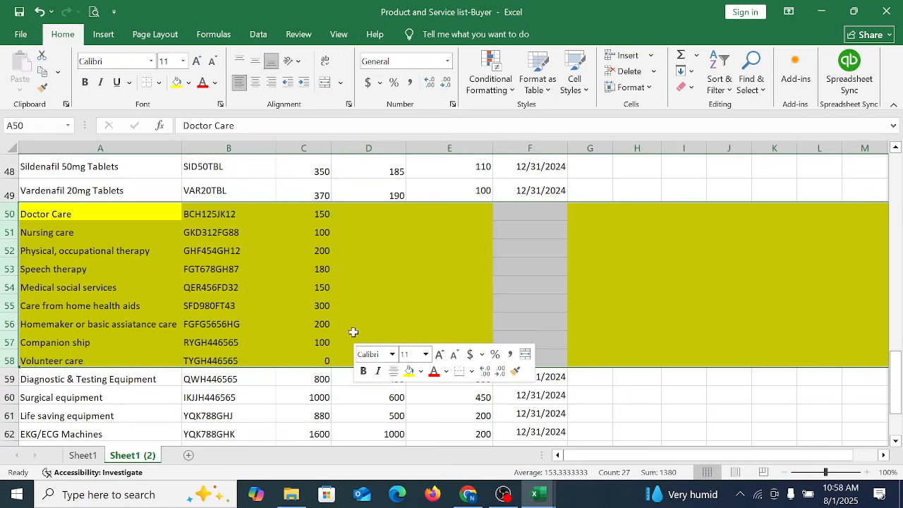
pyautogui.click(394, 234)
pyautogui.click(567, 250)
pyautogui.scroll(15, 631, 329)
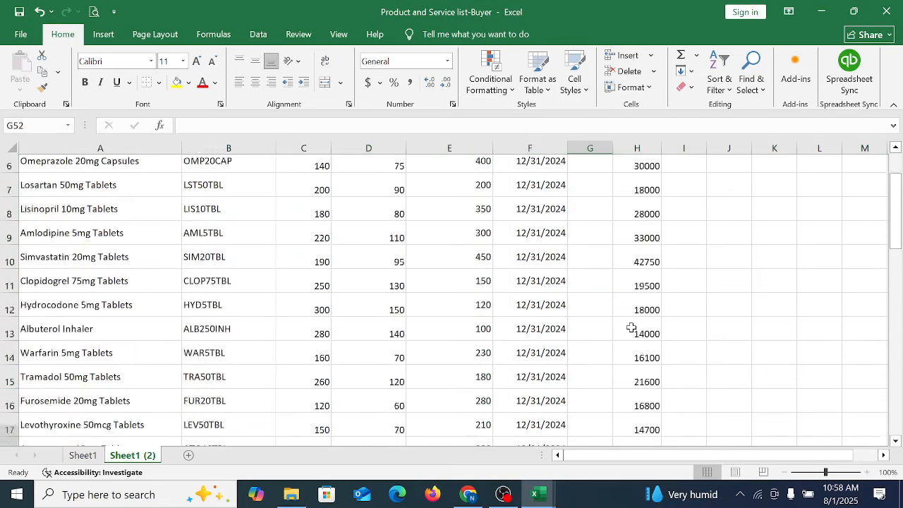
# Step: Review each column of the trimmed product list from Product Name to As of Date, plus the calculated amounts in column H
pyautogui.click(212, 206)
pyautogui.click(302, 233)
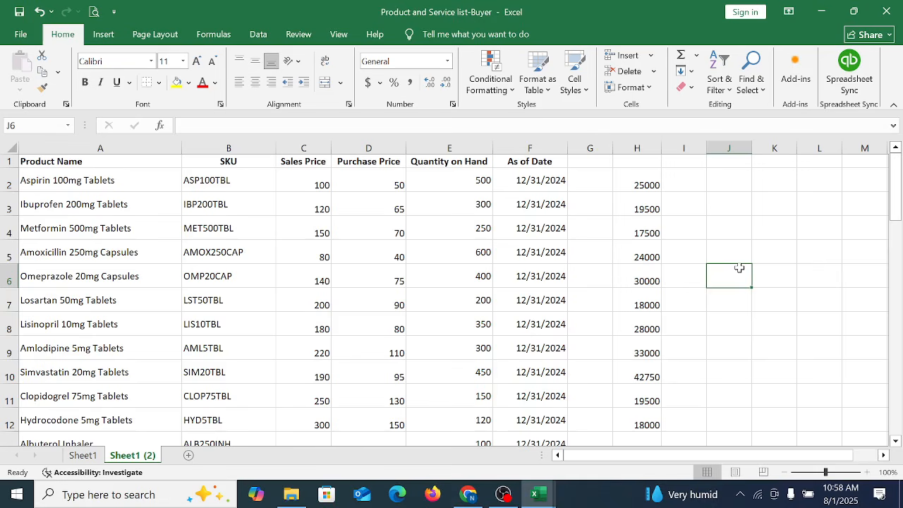
pyautogui.click(100, 248)
pyautogui.click(215, 250)
pyautogui.click(654, 234)
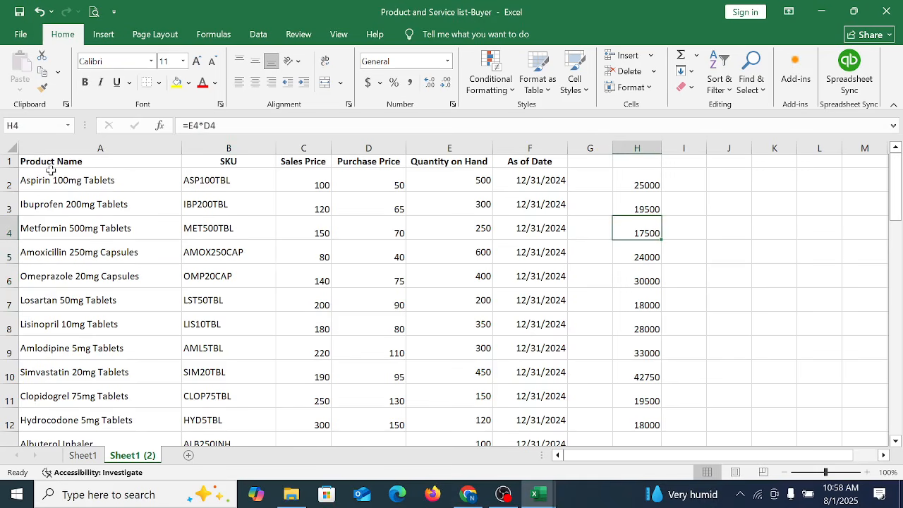
pyautogui.moveTo(61, 150); pyautogui.dragTo(542, 244)
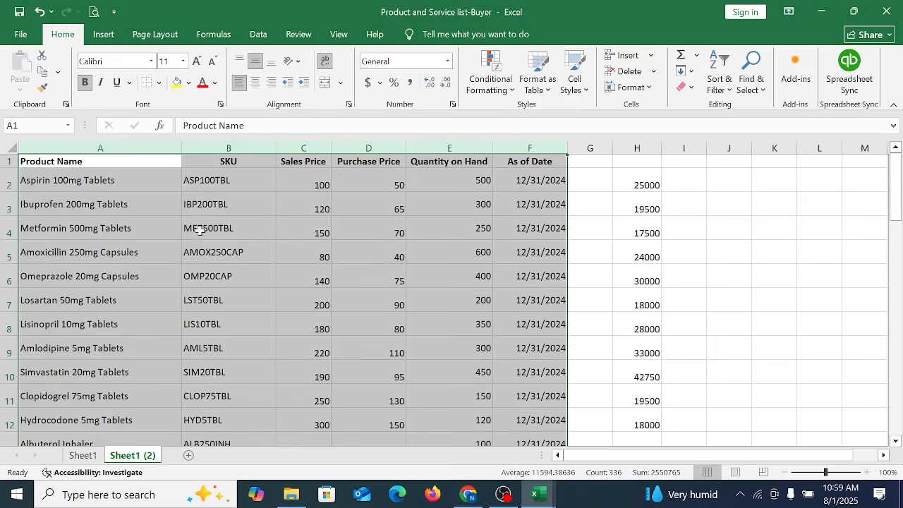
pyautogui.click(47, 210)
pyautogui.moveTo(225, 176); pyautogui.dragTo(211, 344)
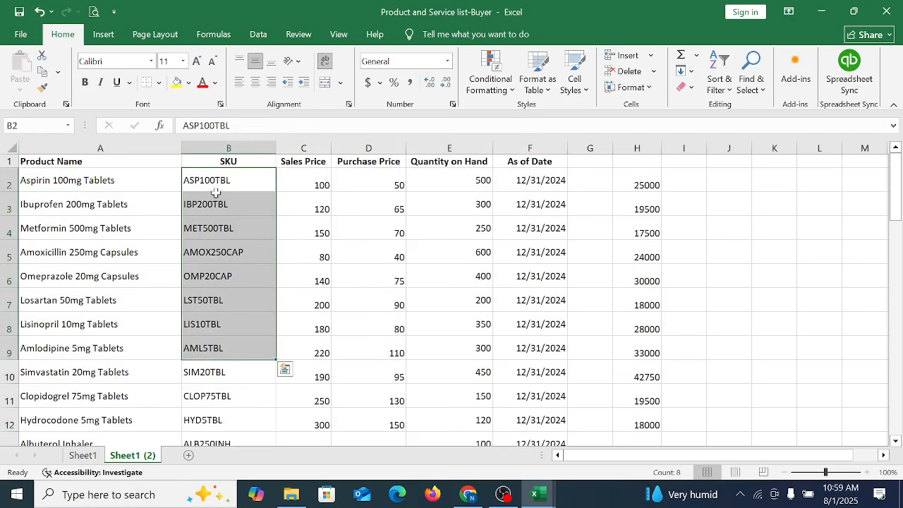
pyautogui.click(236, 145)
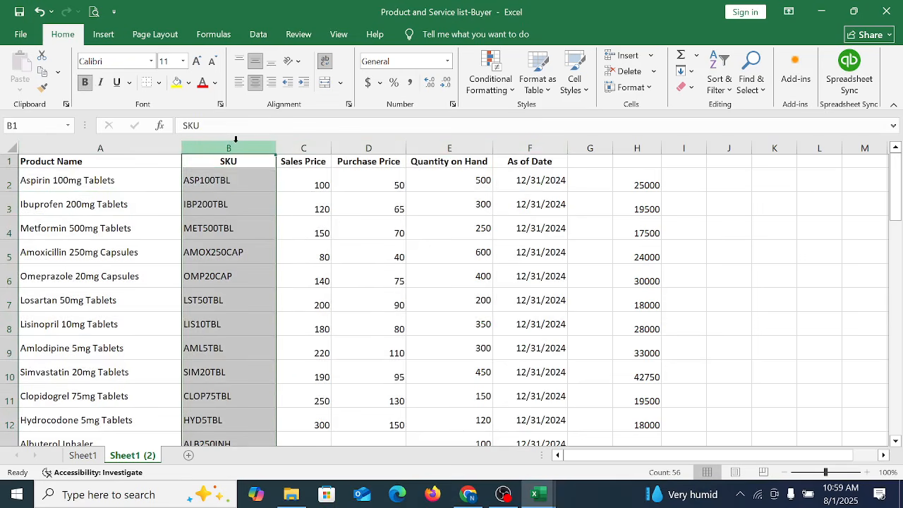
pyautogui.moveTo(305, 146)
pyautogui.mouseDown()
pyautogui.moveTo(356, 146)
pyautogui.moveTo(310, 144)
pyautogui.mouseUp()
pyautogui.click(364, 146)
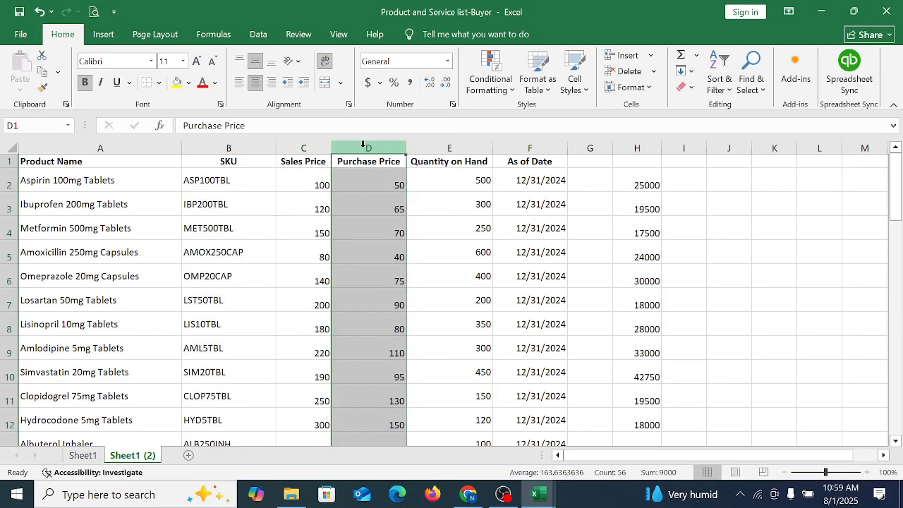
pyautogui.click(422, 147)
pyautogui.click(528, 147)
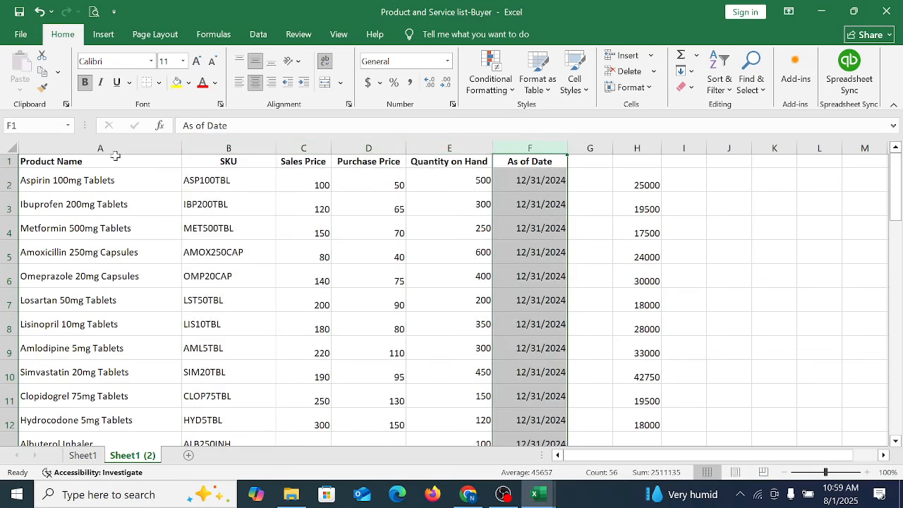
# Step: Highlight columns A to F in yellow, recolor the SKU column white, and check the fill down to the last product
pyautogui.moveTo(115, 150); pyautogui.dragTo(550, 147)
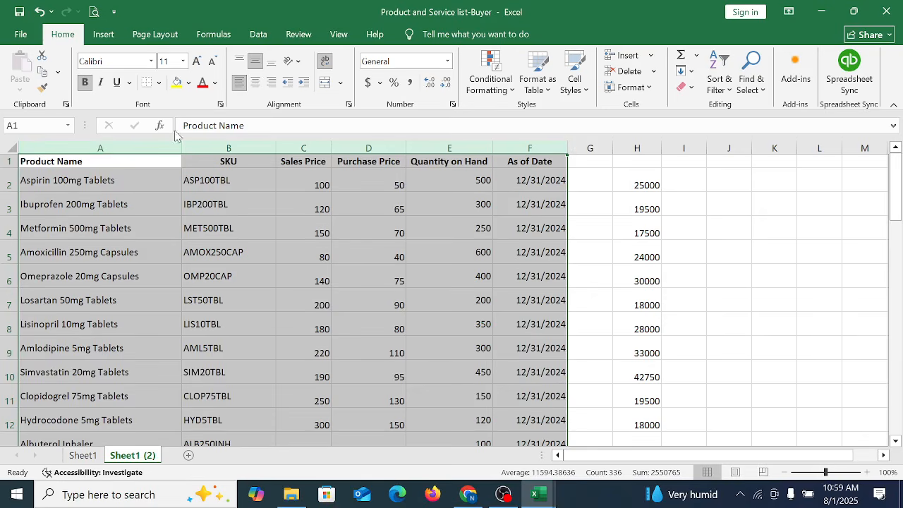
pyautogui.click(177, 82)
pyautogui.click(229, 147)
pyautogui.click(189, 83)
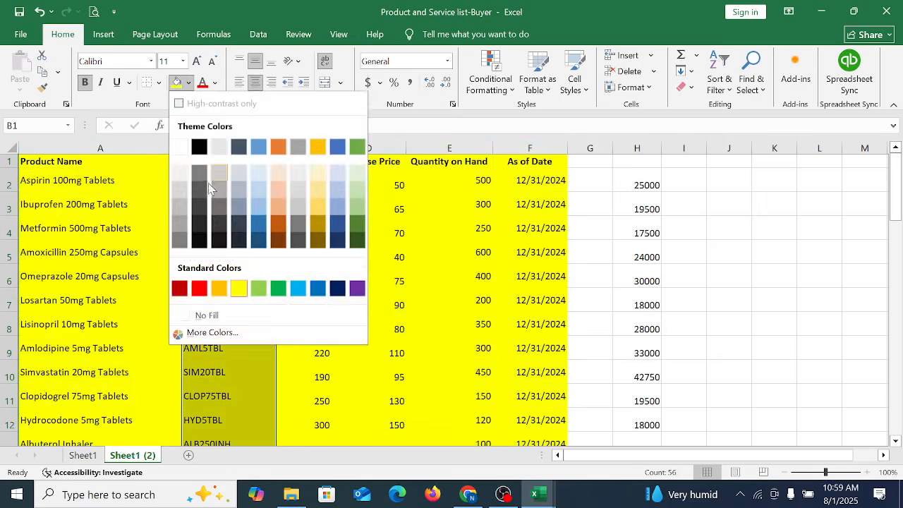
pyautogui.click(181, 146)
pyautogui.click(226, 204)
pyautogui.click(232, 230)
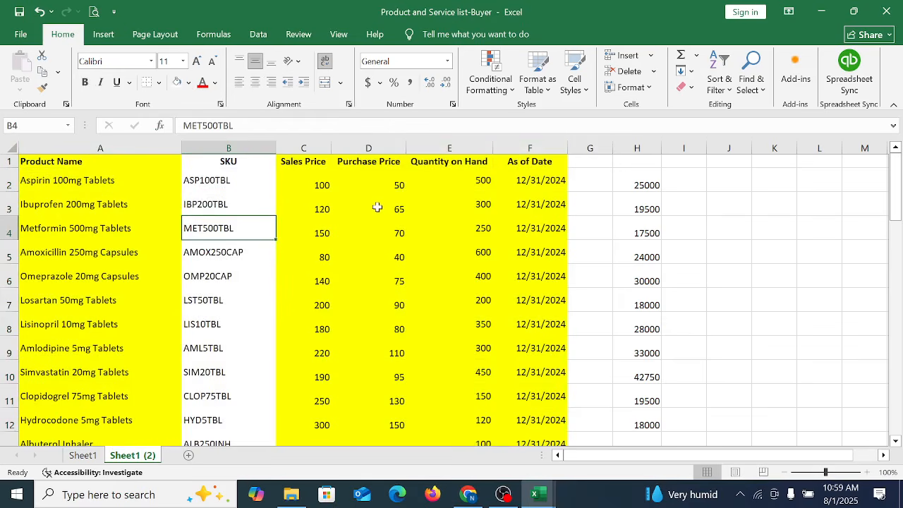
pyautogui.scroll(-20, 456, 296)
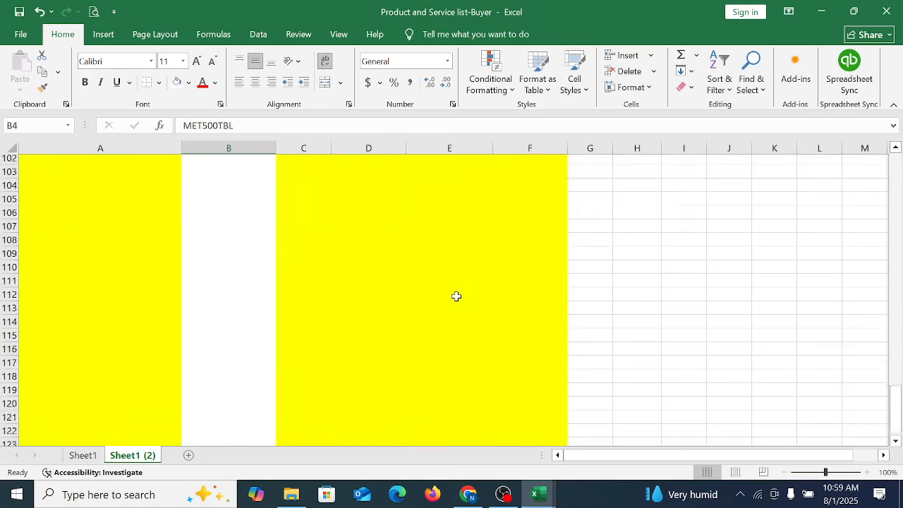
pyautogui.scroll(15, 456, 296)
pyautogui.scroll(17, 602, 292)
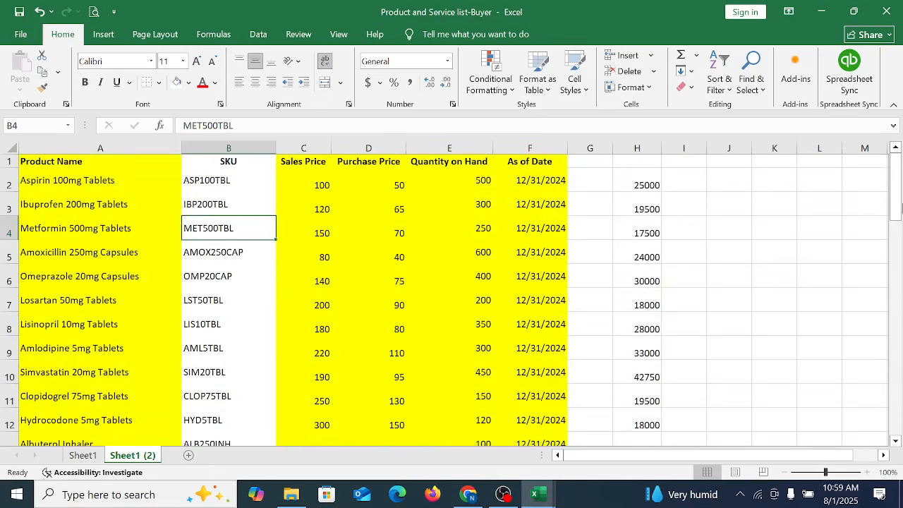
pyautogui.moveTo(896, 201); pyautogui.dragTo(899, 431)
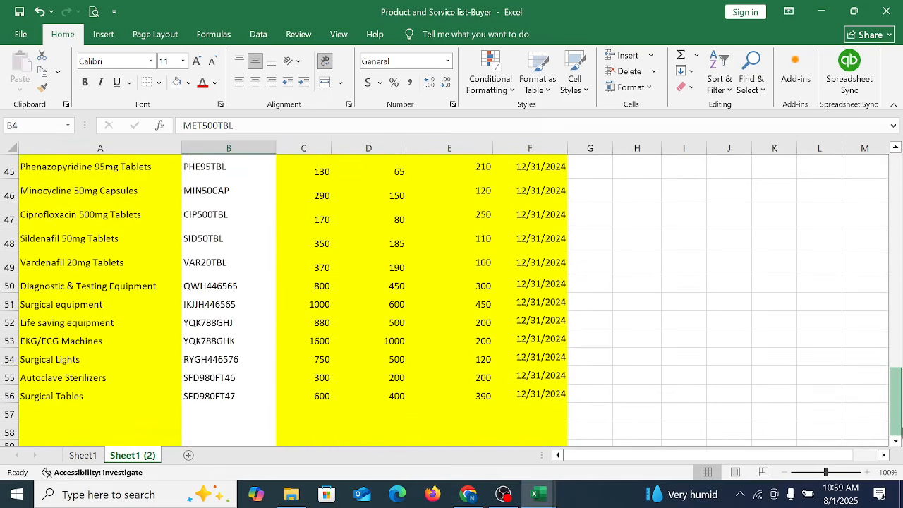
pyautogui.scroll(15, 806, 226)
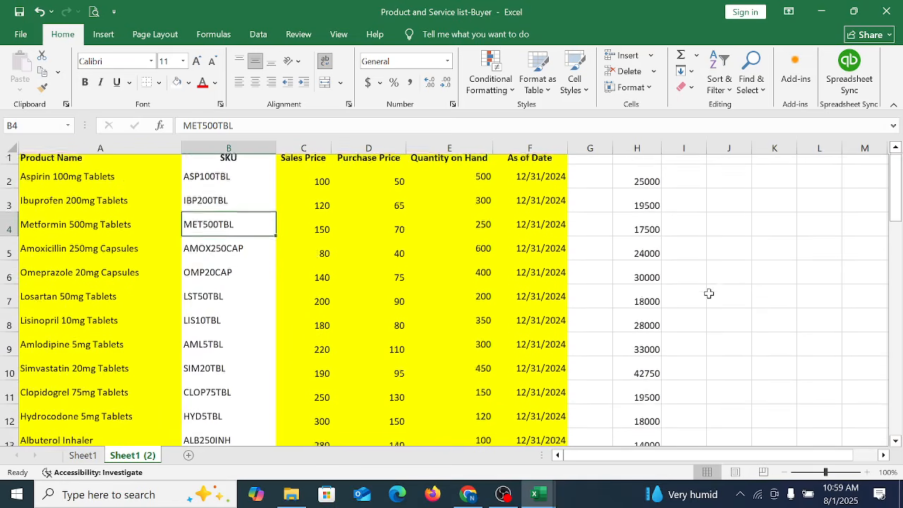
pyautogui.click(728, 252)
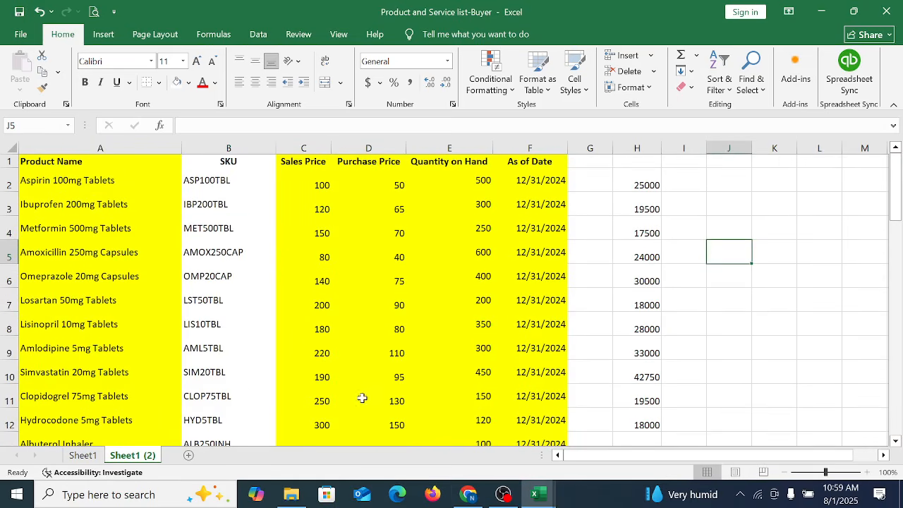
# Step: Switch to QuickBooks Online, dismiss the batch transactions introduction, and download and open the sample CSV for the CSV/Excel import
pyautogui.click(469, 496)
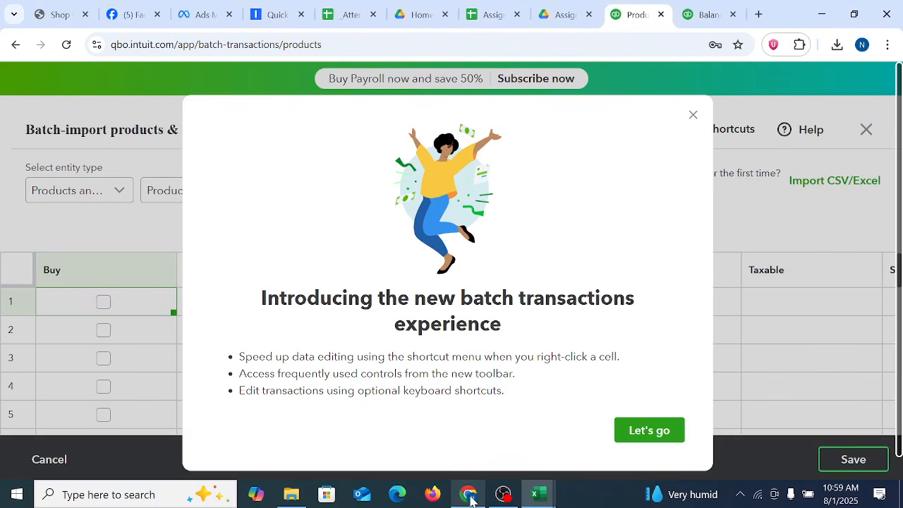
pyautogui.click(645, 437)
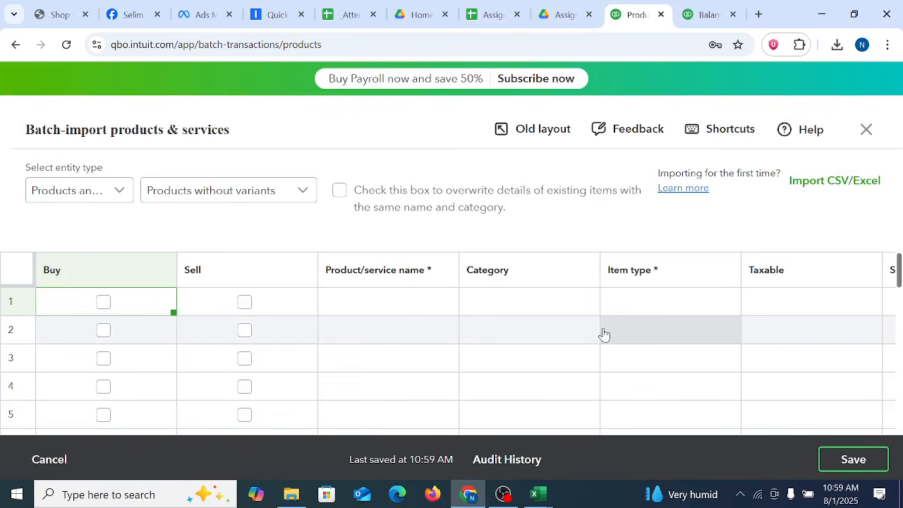
pyautogui.scroll(-10, 779, 305)
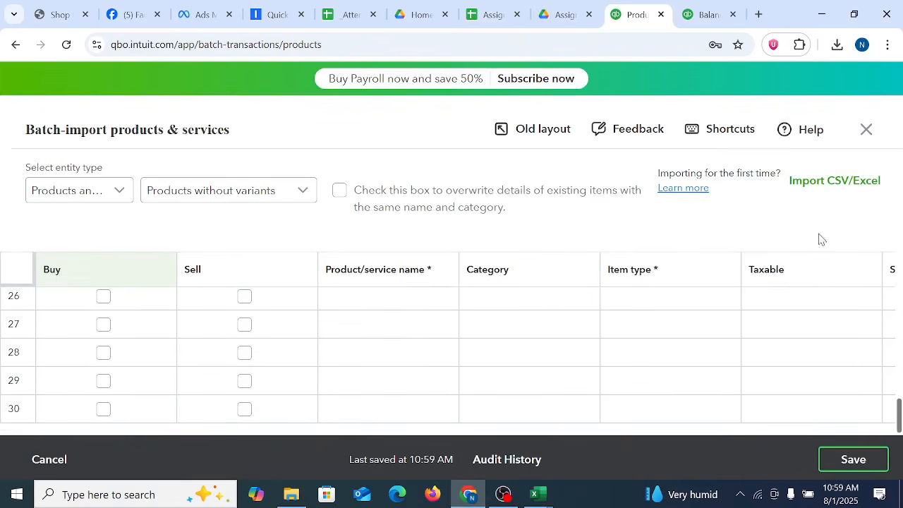
pyautogui.click(840, 186)
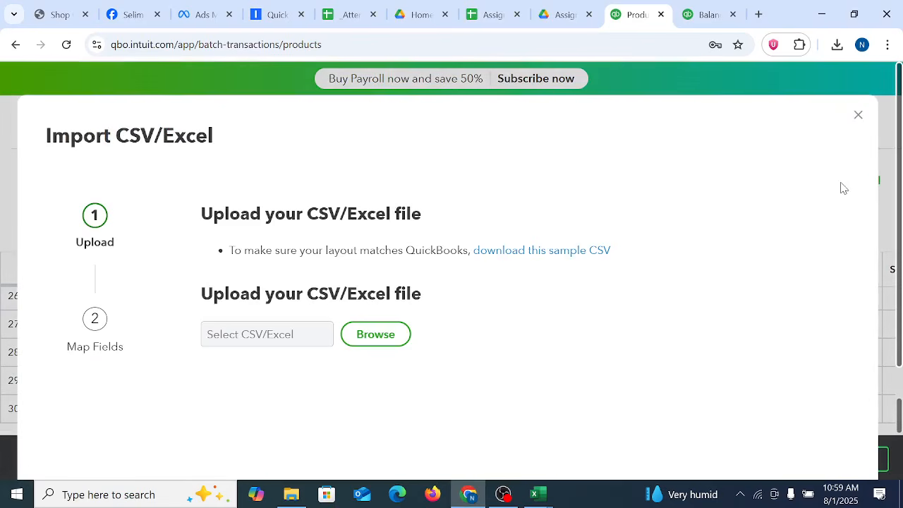
pyautogui.click(563, 258)
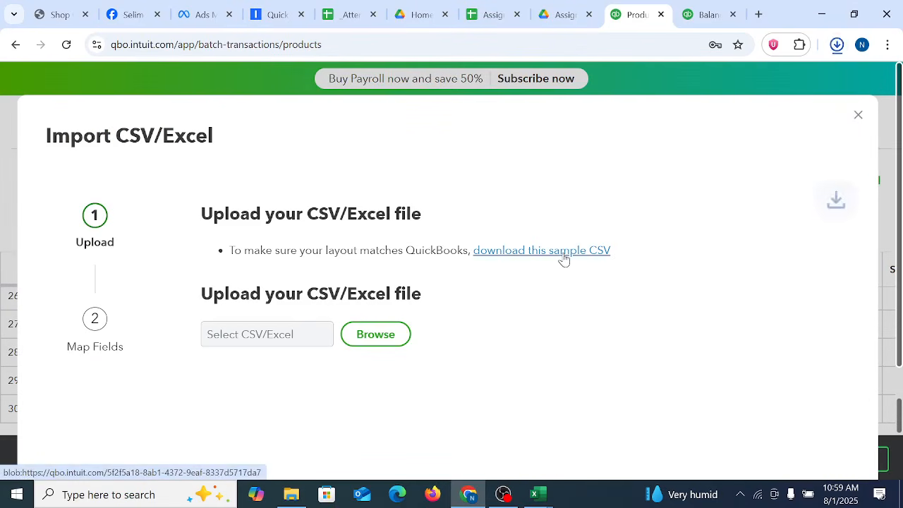
pyautogui.click(693, 85)
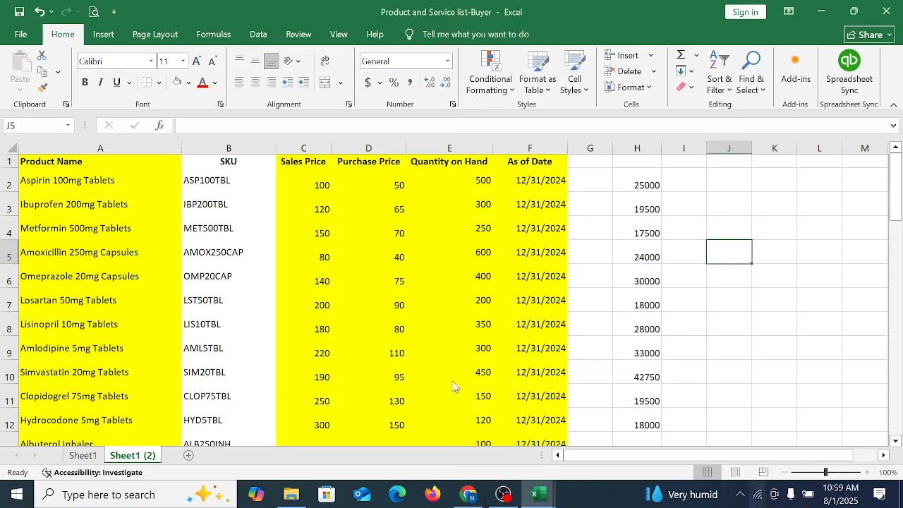
# Step: Widen columns A to P of the sample file to one equal width so their headings are readable
pyautogui.click(419, 329)
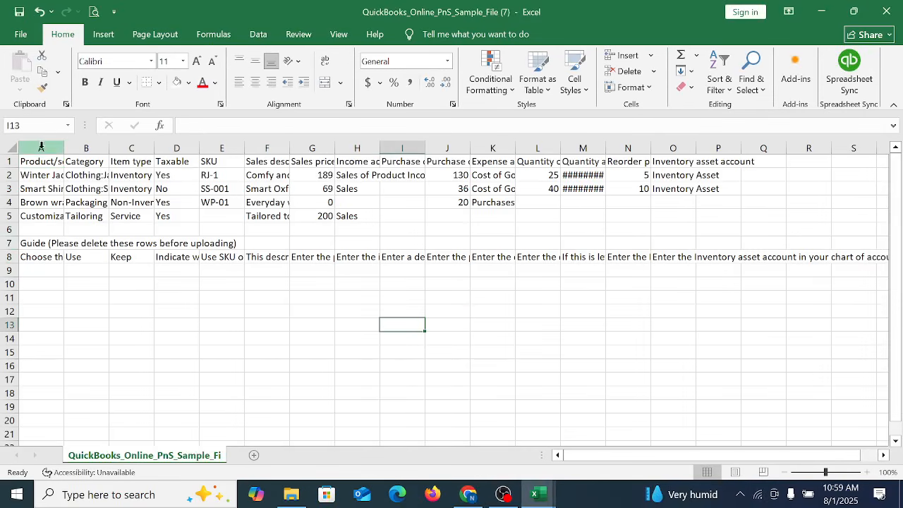
pyautogui.moveTo(40, 148); pyautogui.dragTo(732, 117)
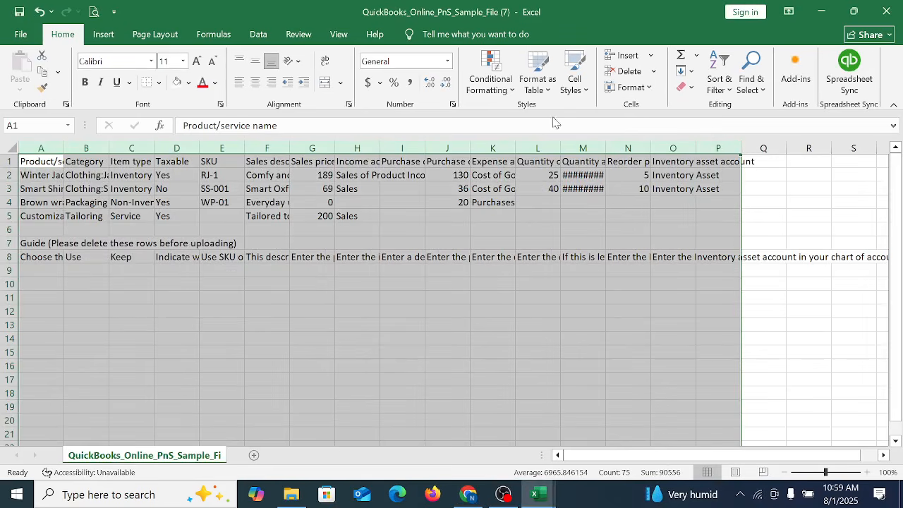
pyautogui.doubleClick(510, 145)
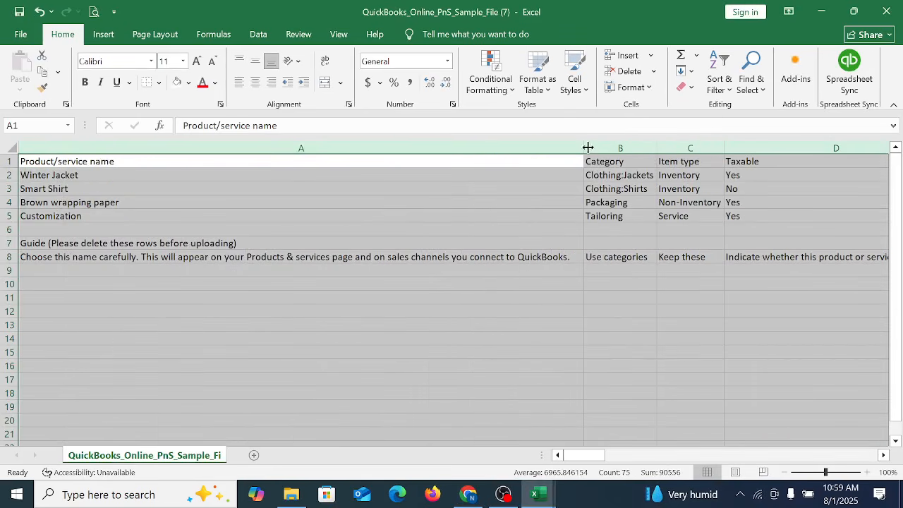
pyautogui.moveTo(588, 147); pyautogui.dragTo(150, 219)
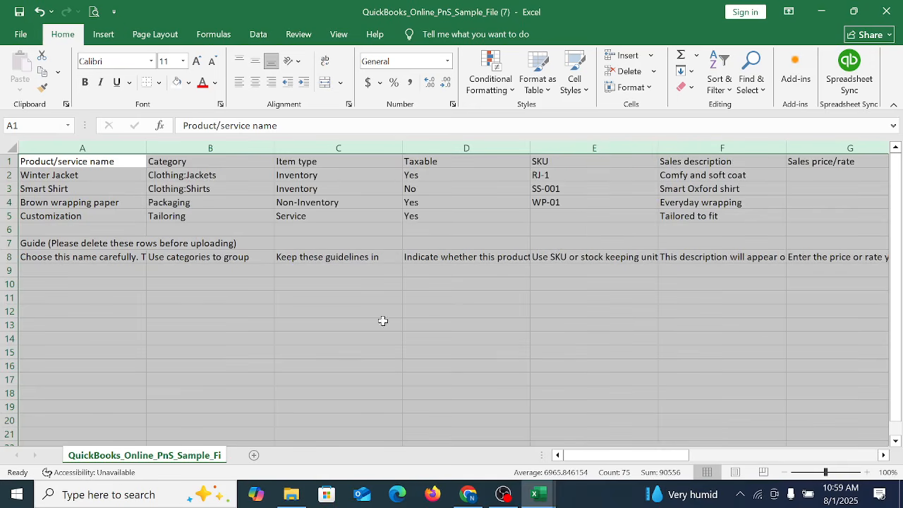
# Step: Narrow all columns of the sample file to one equal width and widen column A to fit the product names
pyautogui.moveTo(274, 156); pyautogui.dragTo(229, 168)
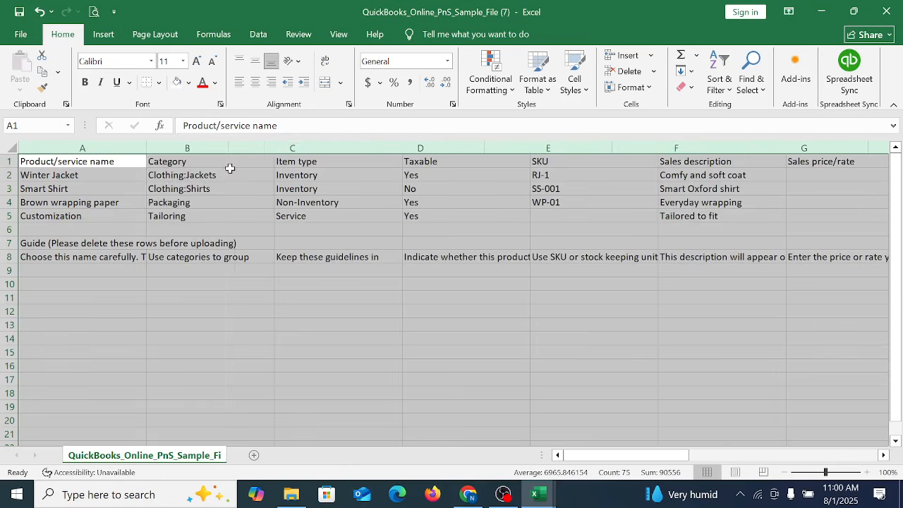
pyautogui.click(433, 311)
pyautogui.click(71, 173)
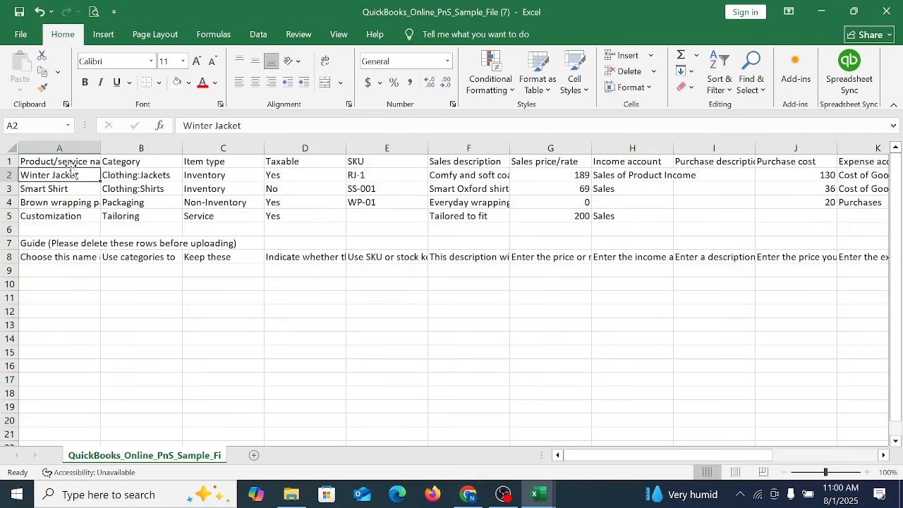
pyautogui.moveTo(100, 148); pyautogui.dragTo(124, 149)
pyautogui.moveTo(113, 216); pyautogui.dragTo(80, 201)
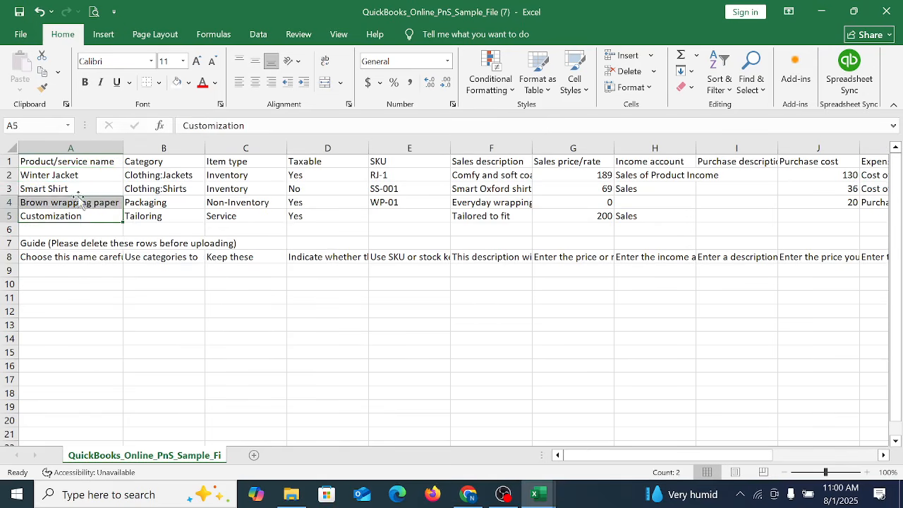
# Step: Delete rows 3 to 17 below the Winter Jacket example and widen the Sales description column to fit its text
pyautogui.click(66, 177)
pyautogui.click(5, 188)
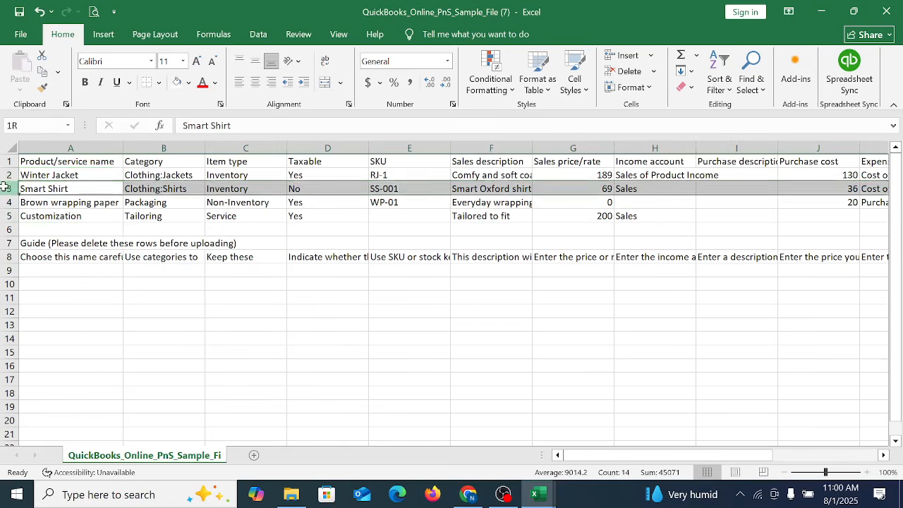
pyautogui.moveTo(5, 188); pyautogui.dragTo(6, 379)
pyautogui.rightClick(185, 309)
pyautogui.click(238, 207)
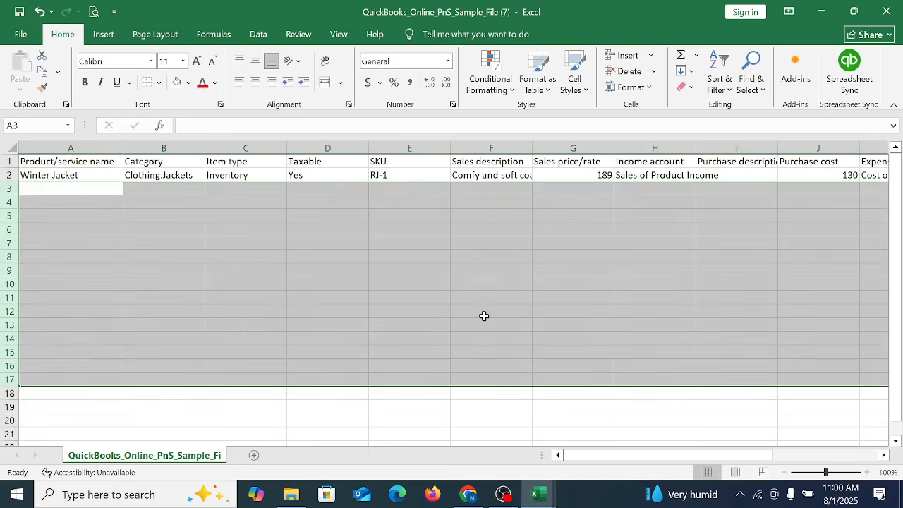
pyautogui.click(484, 316)
pyautogui.moveTo(532, 150); pyautogui.dragTo(557, 151)
pyautogui.click(509, 244)
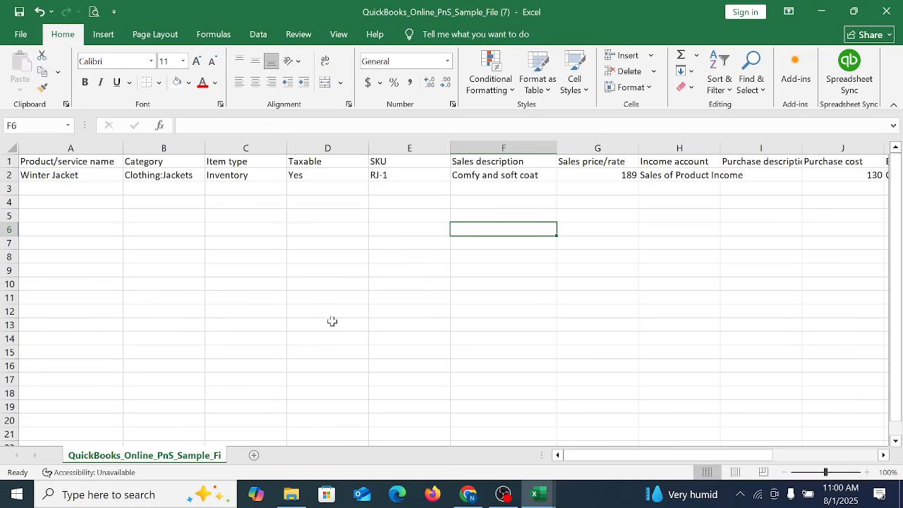
# Step: Review the sample headings and the Winter Jacket example row from Product/service name across to Quantity on hand
pyautogui.click(104, 201)
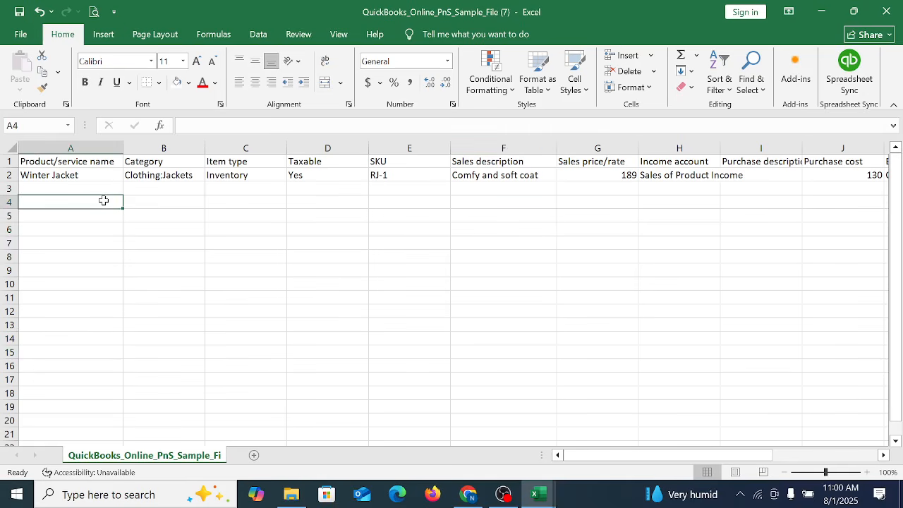
pyautogui.press('Up')
pyautogui.press('Up')
pyautogui.press('Up')
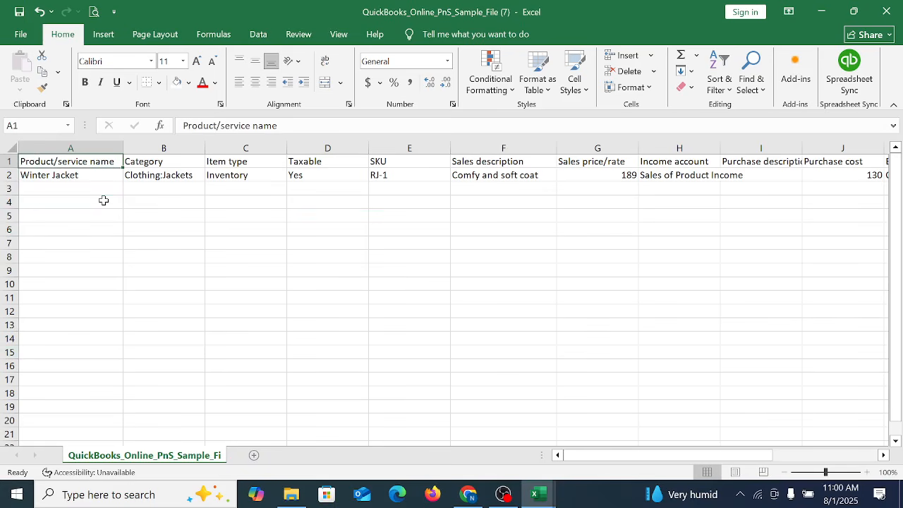
pyautogui.press('Down')
pyautogui.press('Right')
pyautogui.press('Right')
pyautogui.press('Right')
pyautogui.press('Right')
pyautogui.press('Right')
pyautogui.press('Right')
pyautogui.press('Right')
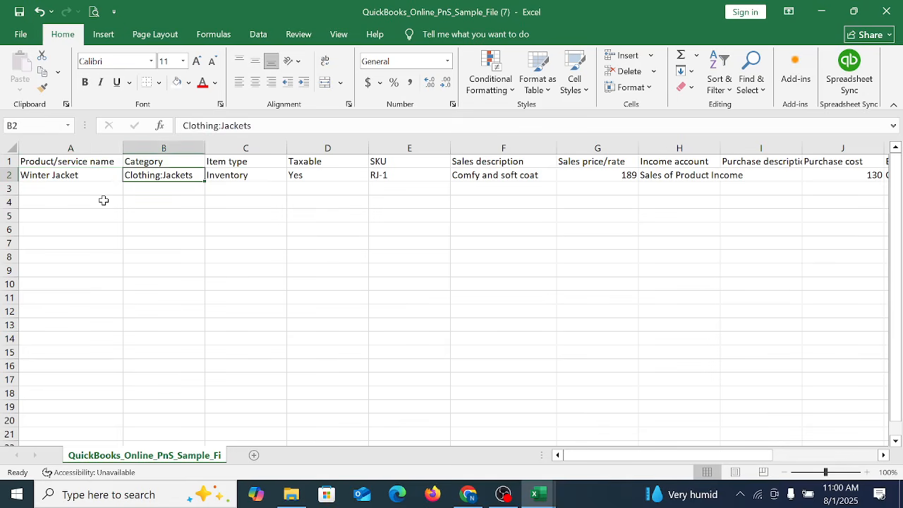
pyautogui.press('Right')
pyautogui.press('Right')
pyautogui.press('Right')
pyautogui.press('Right')
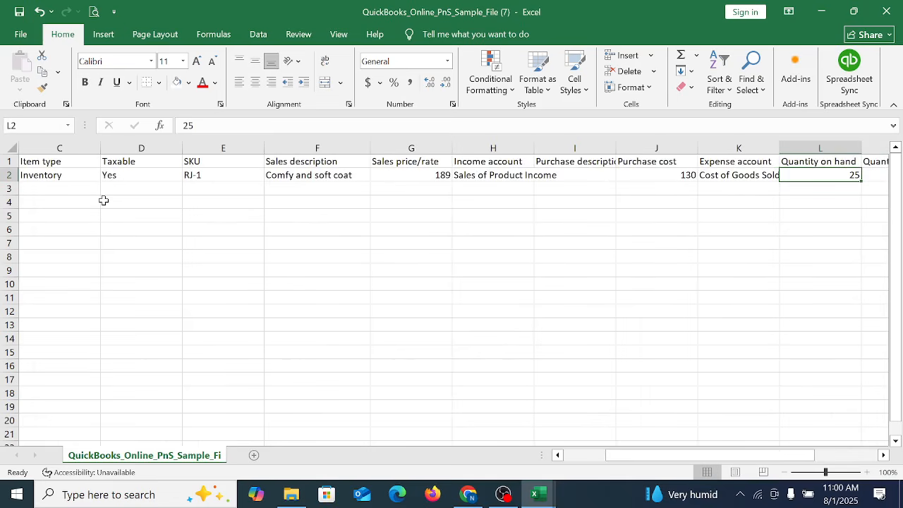
pyautogui.press('Left')
pyautogui.press('Left')
pyautogui.press('Left')
pyautogui.press('Left')
pyautogui.press('Left')
pyautogui.press('Left')
pyautogui.press('Left')
pyautogui.press('Left')
pyautogui.press('Left')
pyautogui.press('Left')
pyautogui.press('Left')
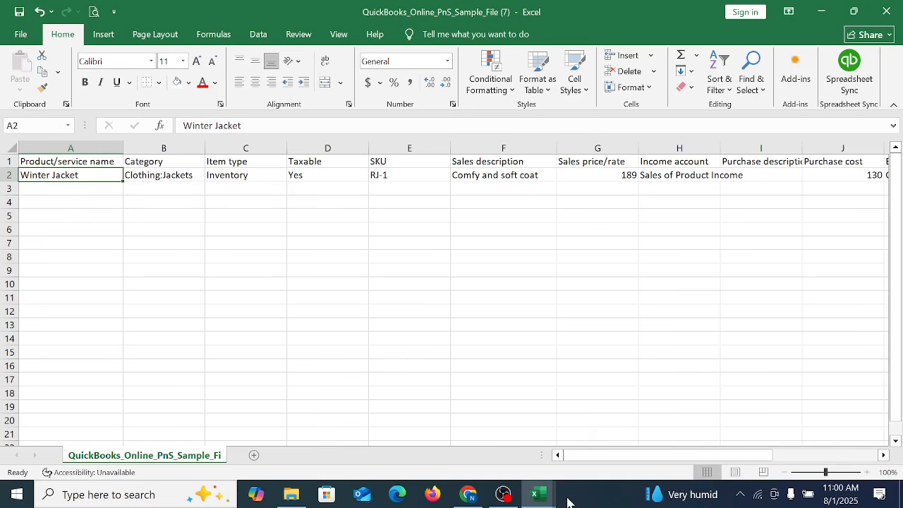
# Step: Copy the product names in A2:A56 of the Product and Service list-Buyer workbook into the sample file starting at cell A3
pyautogui.moveTo(544, 498)
pyautogui.click(611, 445)
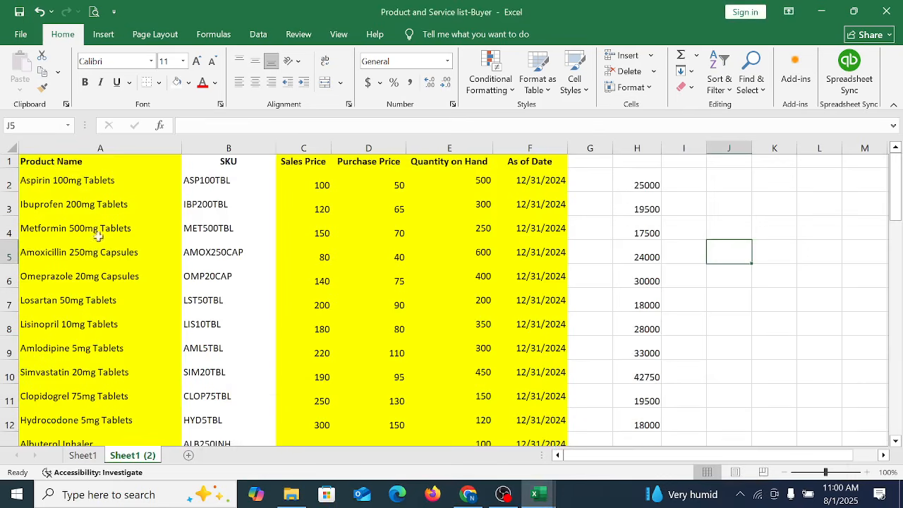
pyautogui.moveTo(86, 184); pyautogui.dragTo(132, 408)
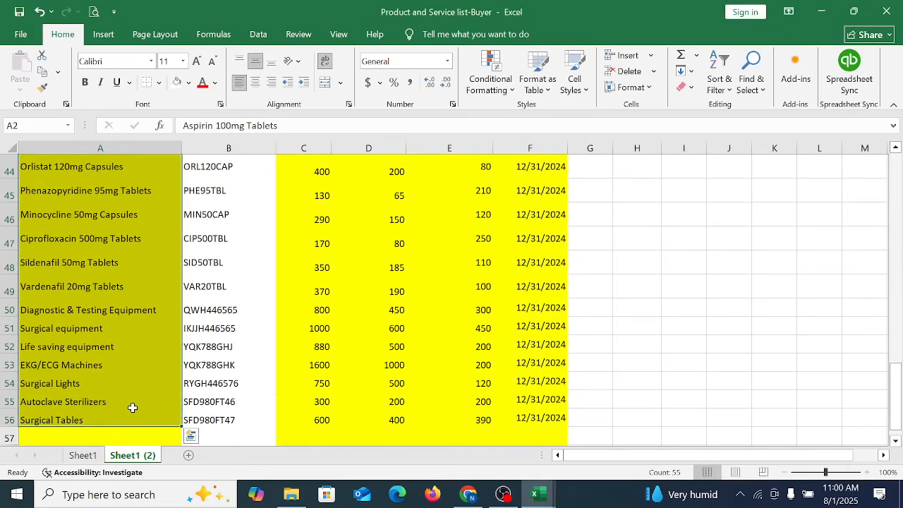
pyautogui.hotkey('ctrl', 'c')
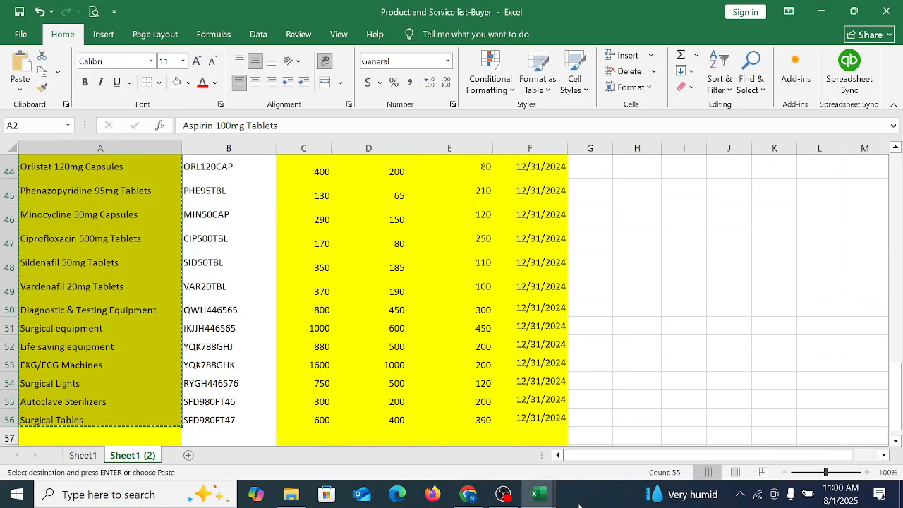
pyautogui.moveTo(545, 499)
pyautogui.click(766, 427)
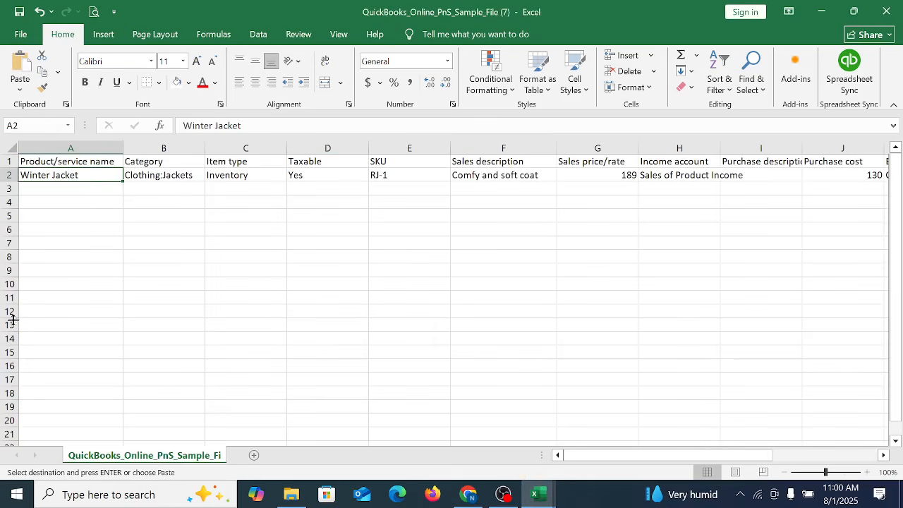
pyautogui.rightClick(80, 175)
pyautogui.click(68, 189)
pyautogui.click(69, 189)
pyautogui.rightClick(68, 189)
pyautogui.click(98, 215)
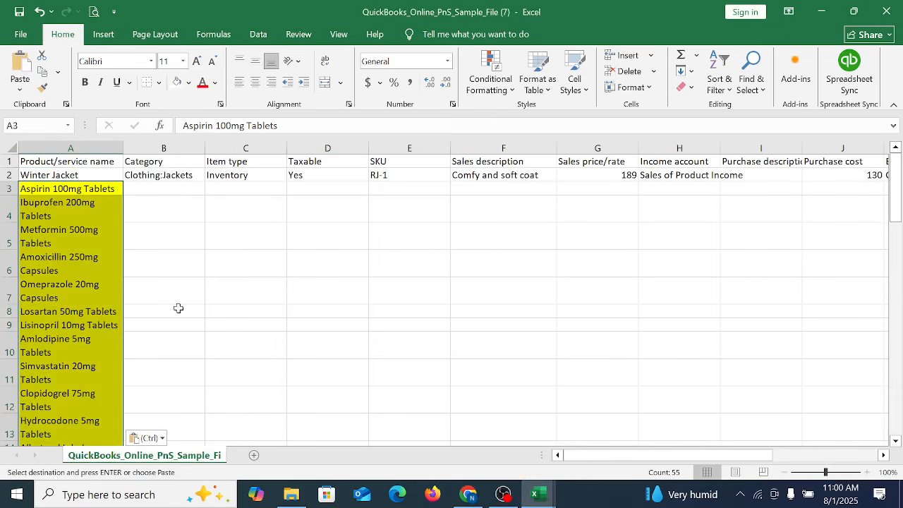
# Step: Enter Inventory in the Category cell for Aspirin 100mg Tablets and copy it into the Item type cell of that row
pyautogui.click(158, 196)
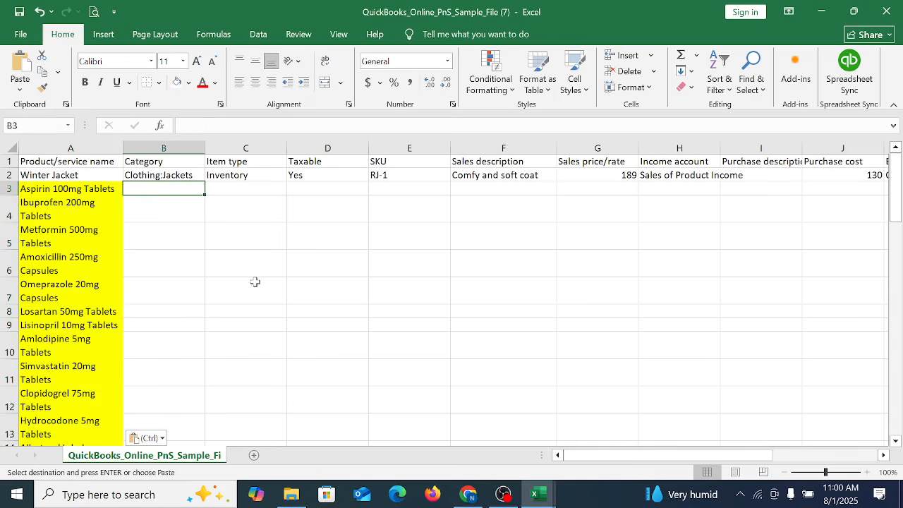
pyautogui.click(195, 175)
pyautogui.click(186, 189)
pyautogui.write('I')
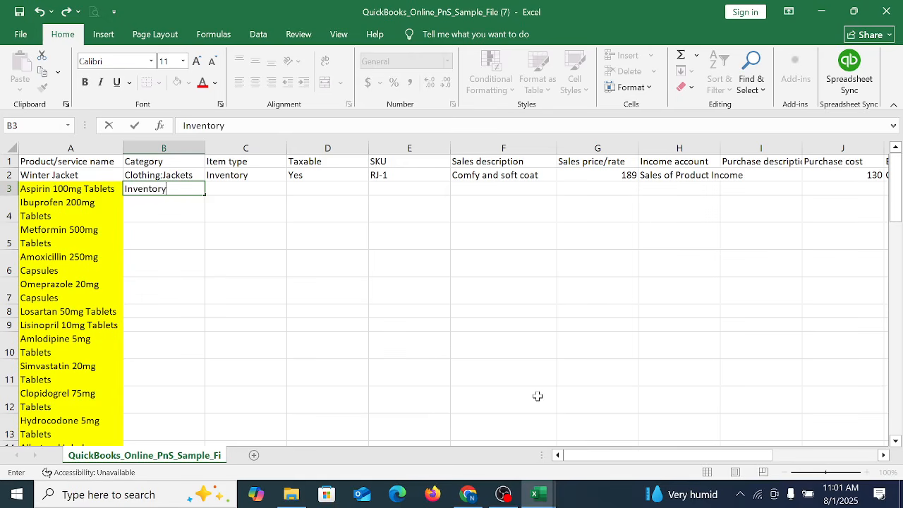
pyautogui.write('nventory')
pyautogui.click(252, 290)
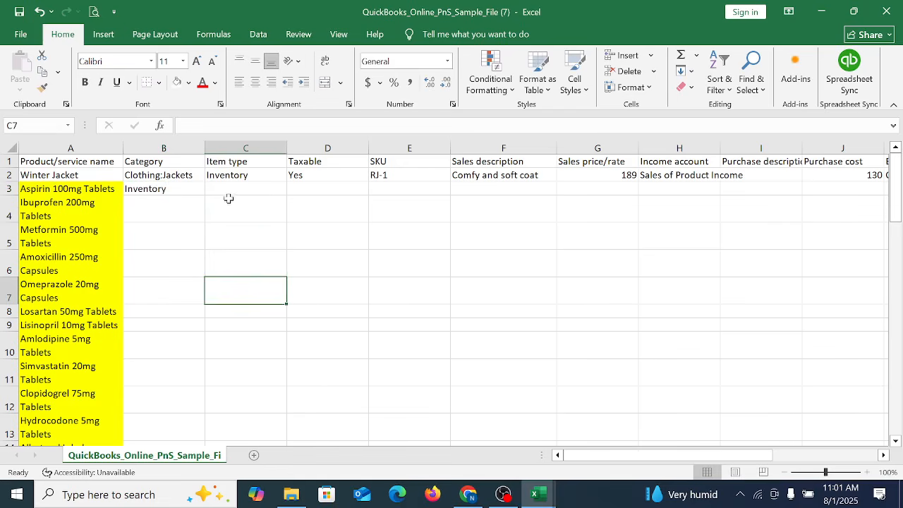
pyautogui.click(162, 188)
pyautogui.hotkey('ctrl', 'c')
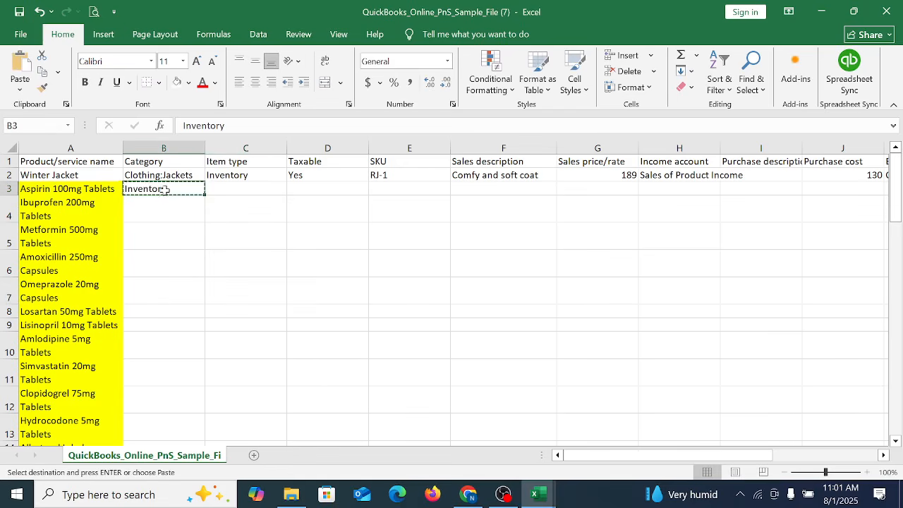
pyautogui.click(243, 188)
pyautogui.hotkey('ctrl', 'v')
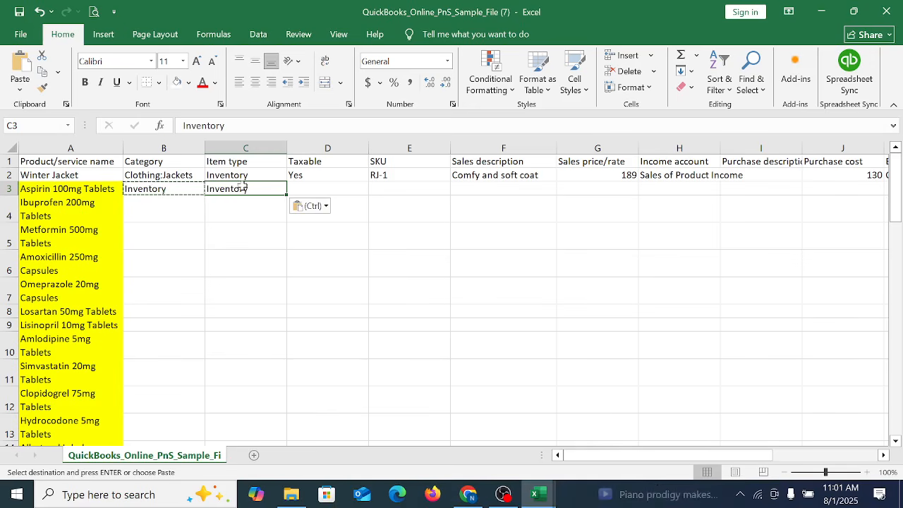
# Step: Replace the category of Aspirin 100mg Tablets with Medicine
pyautogui.click(183, 188)
pyautogui.write('N')
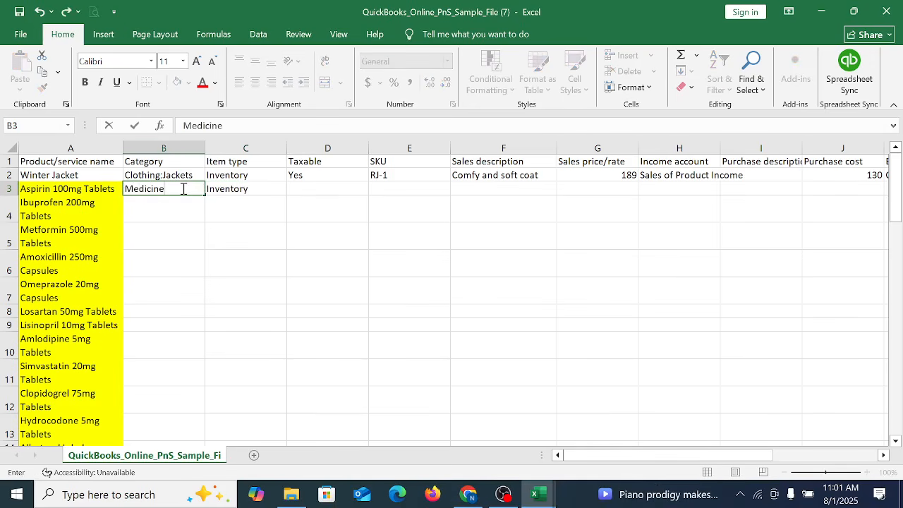
pyautogui.click(252, 210)
# Step: Set Taxable to Yes for Aspirin 100mg Tablets in row 3
pyautogui.click(321, 188)
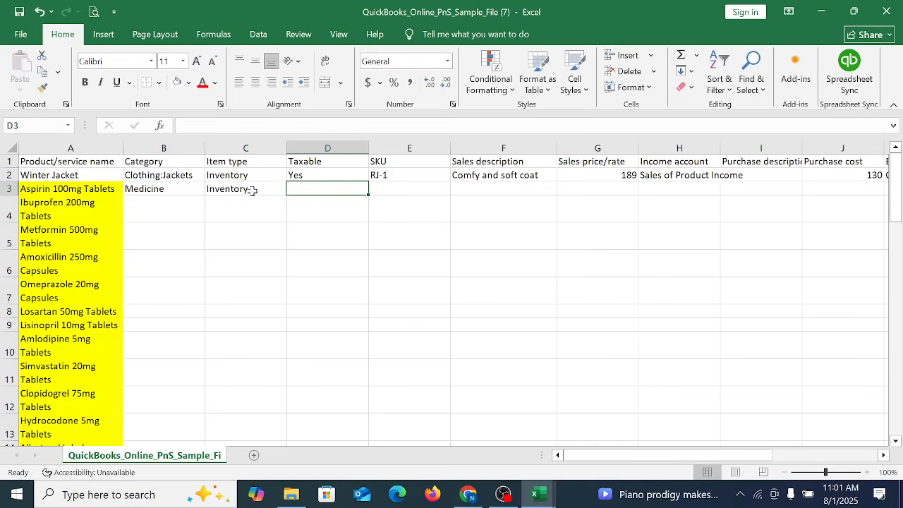
pyautogui.click(252, 191)
pyautogui.click(313, 194)
pyautogui.write('Y')
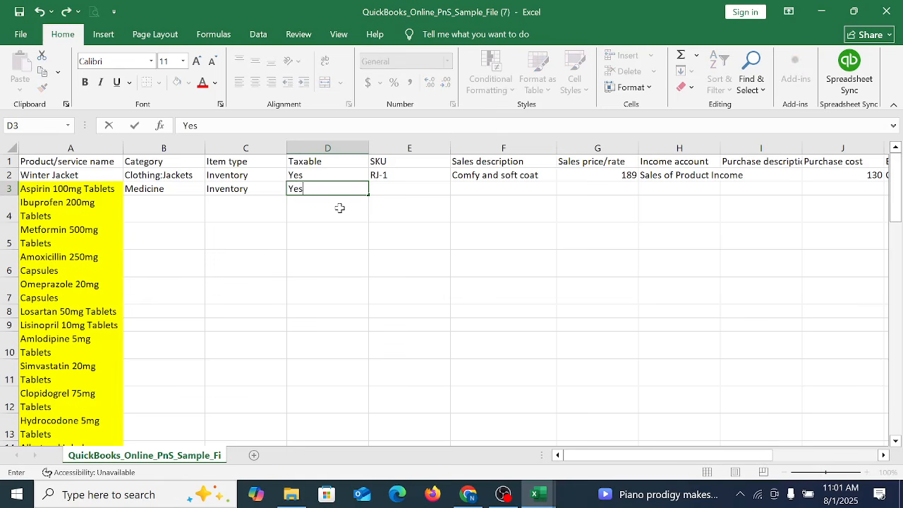
pyautogui.write('es')
pyautogui.press('Return')
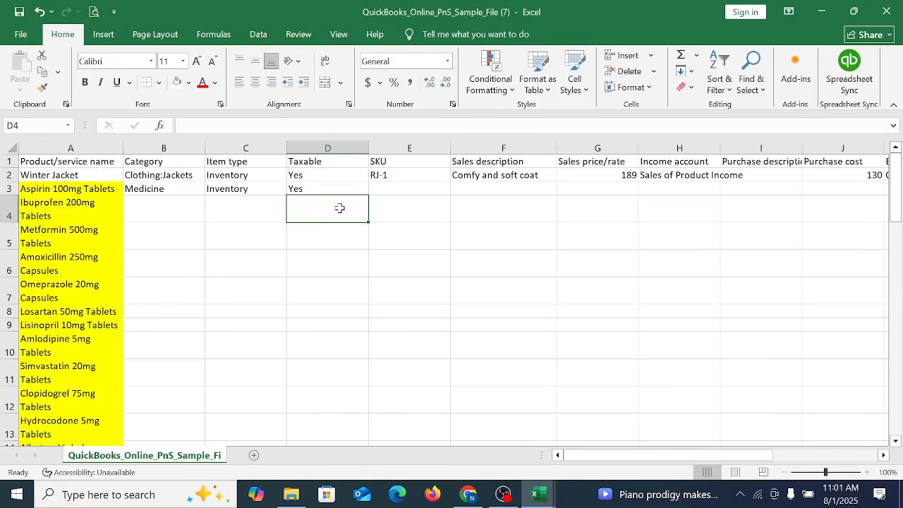
# Step: Copy the SKUs in B2:B56 of the Product and Service list-Buyer workbook into the sample file's SKU column starting at E3
pyautogui.click(325, 190)
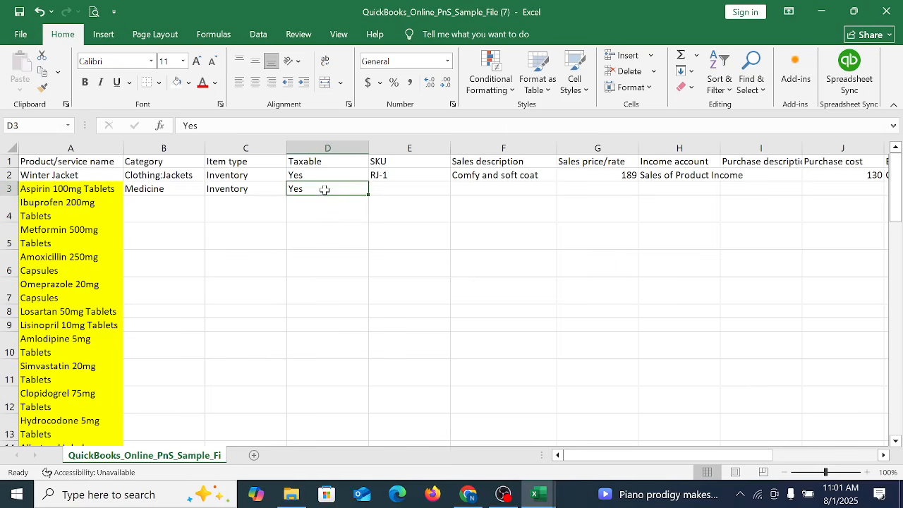
pyautogui.click(381, 192)
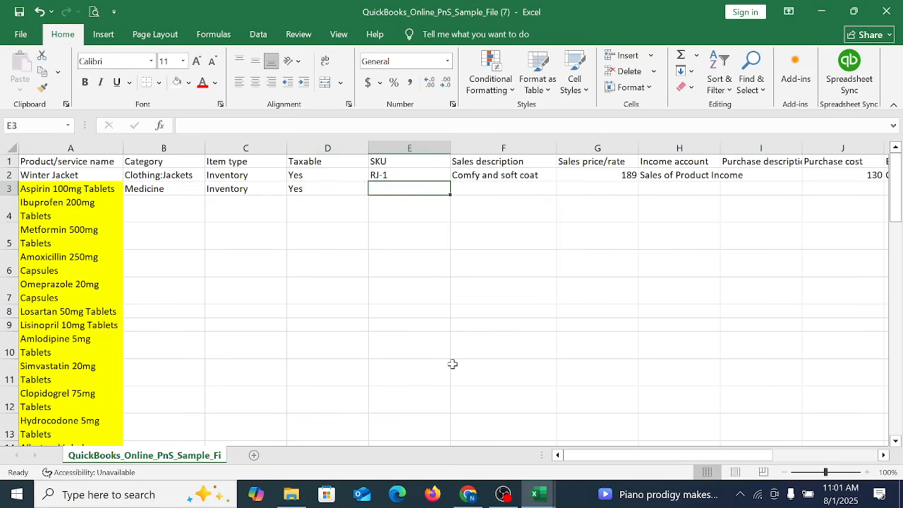
pyautogui.click(543, 495)
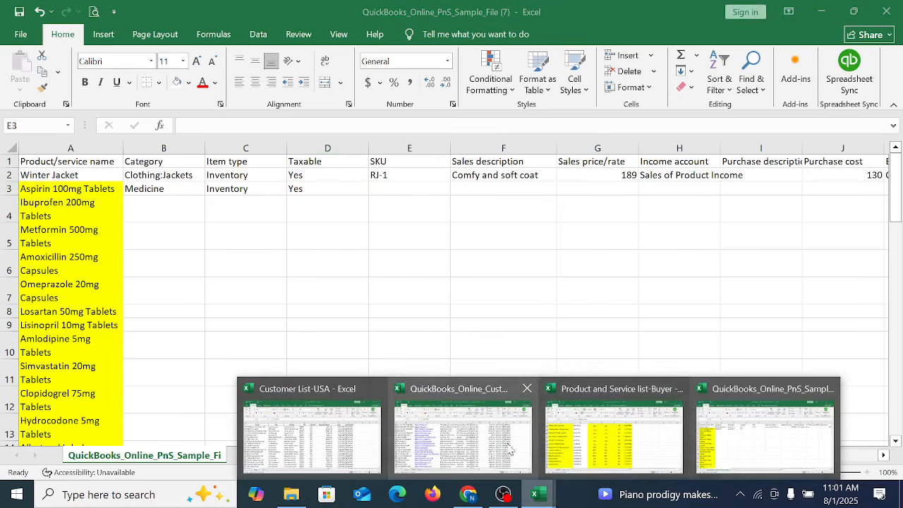
pyautogui.click(599, 444)
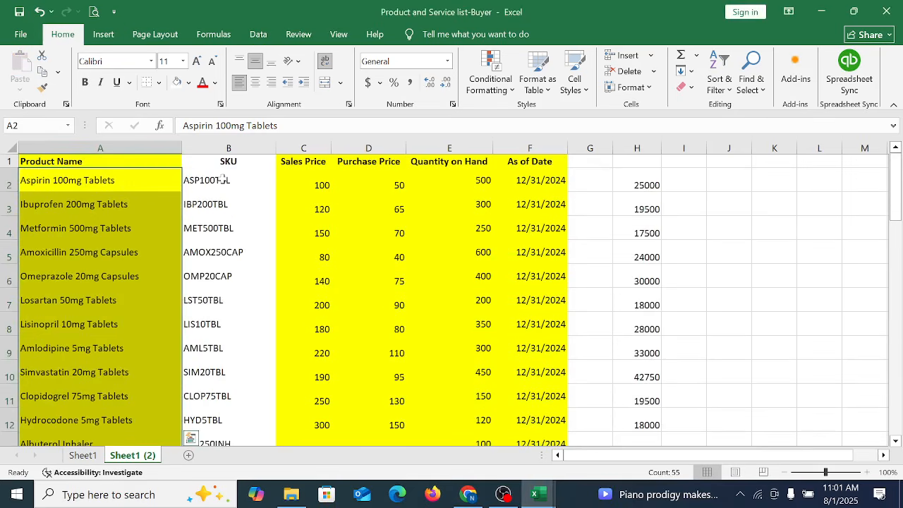
pyautogui.moveTo(222, 179); pyautogui.dragTo(276, 426)
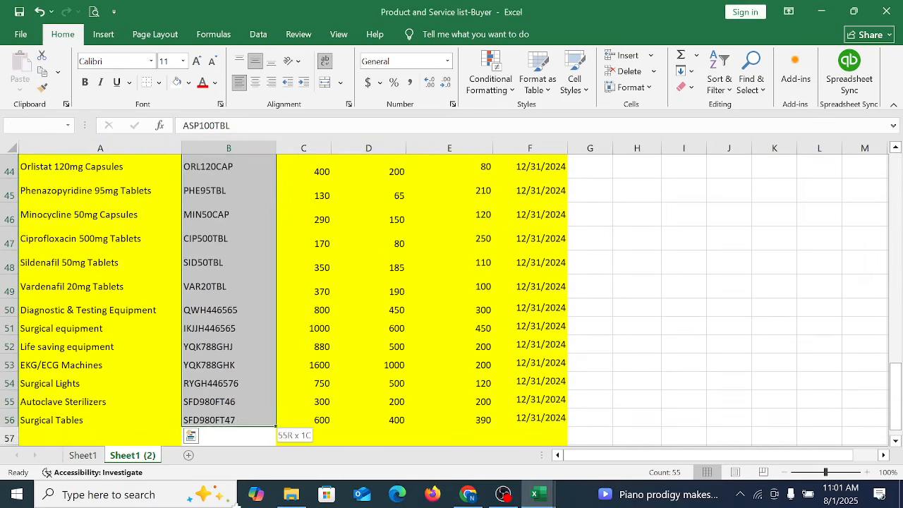
pyautogui.moveTo(238, 505); pyautogui.dragTo(229, 398)
pyautogui.hotkey('ctrl', 'c')
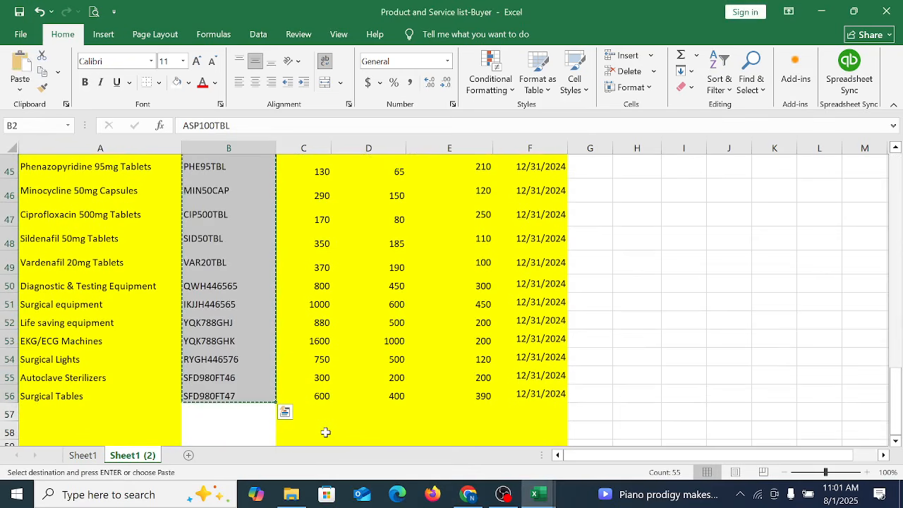
pyautogui.moveTo(536, 498)
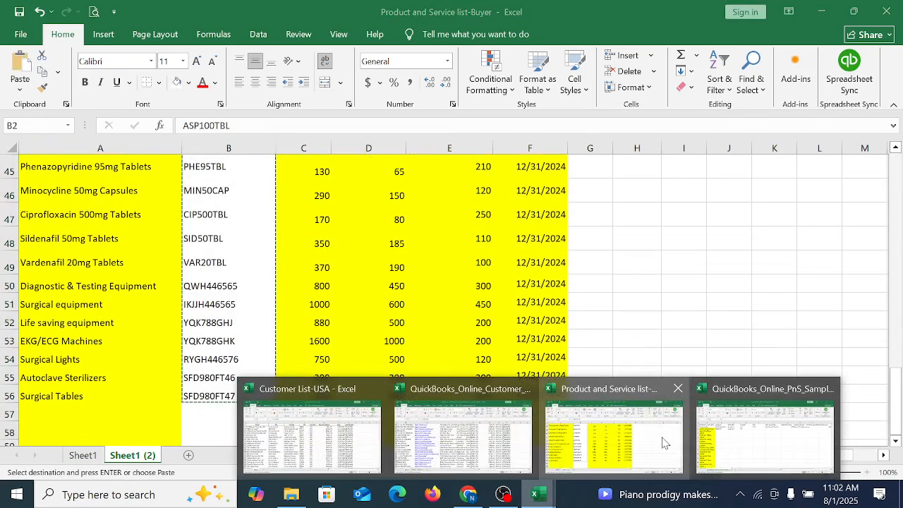
pyautogui.click(765, 434)
pyautogui.rightClick(398, 190)
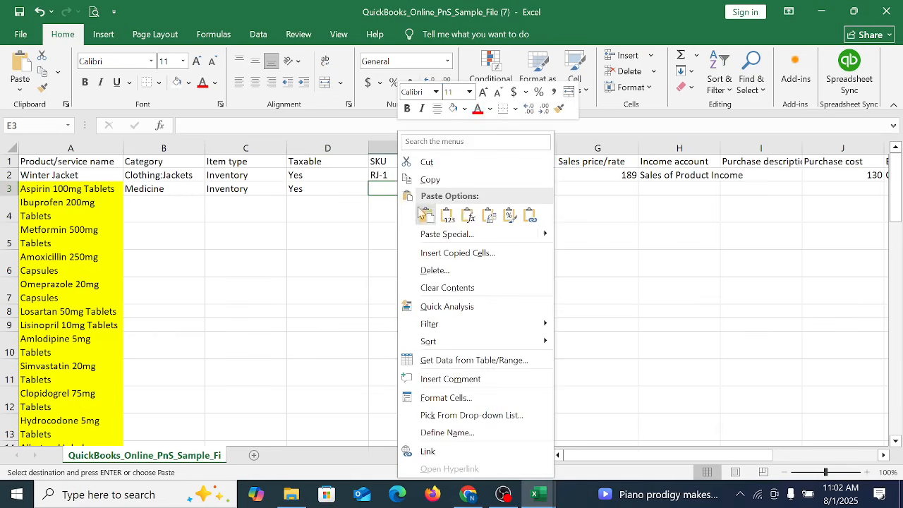
pyautogui.click(426, 211)
# Step: Copy the product names in A3:A57 into the Sales description column starting at F3
pyautogui.click(487, 190)
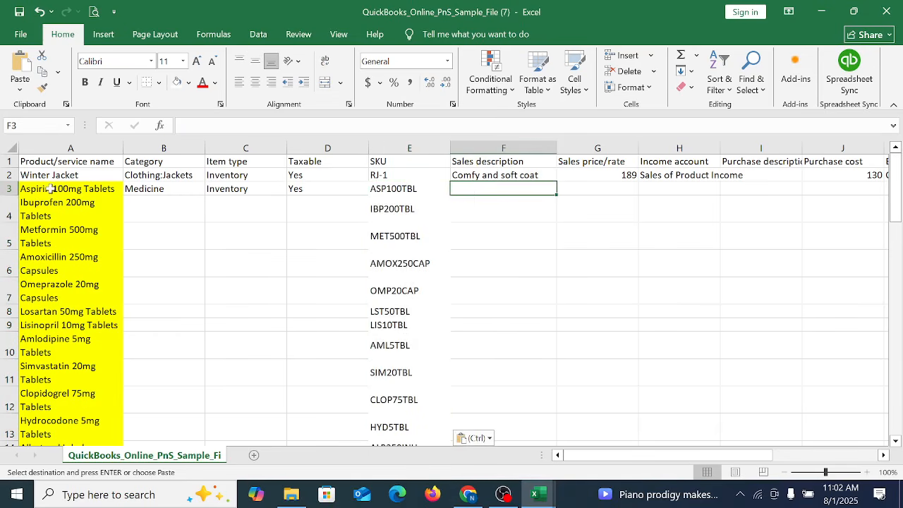
pyautogui.moveTo(49, 189); pyautogui.dragTo(104, 424)
pyautogui.hotkey('ctrl', 'c')
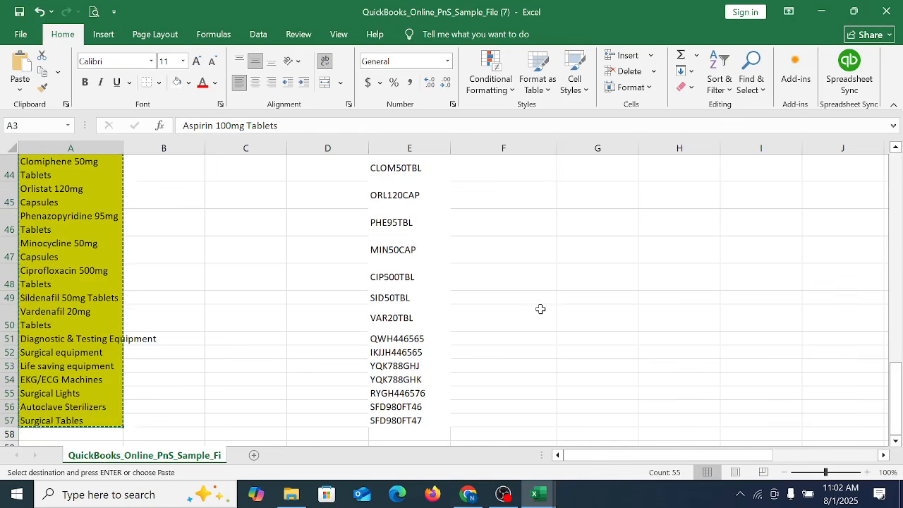
pyautogui.scroll(15, 540, 309)
pyautogui.click(507, 191)
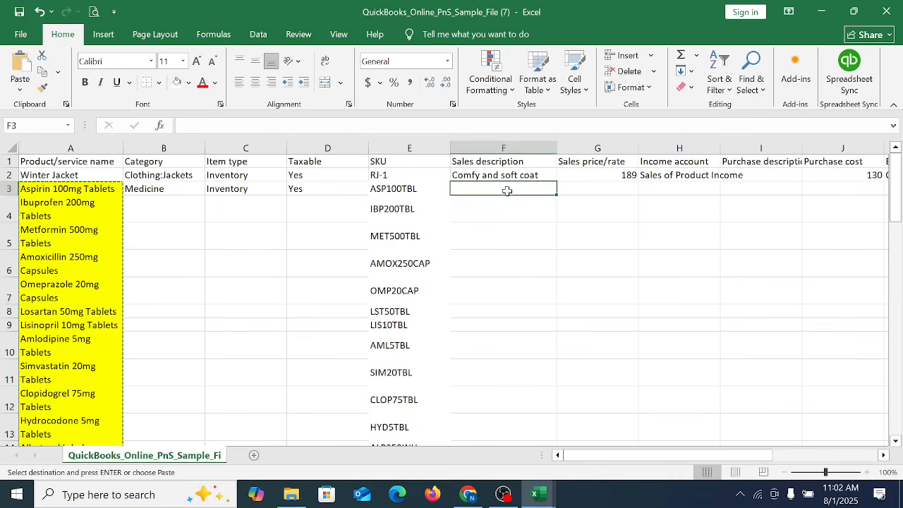
pyautogui.rightClick(505, 189)
pyautogui.click(538, 212)
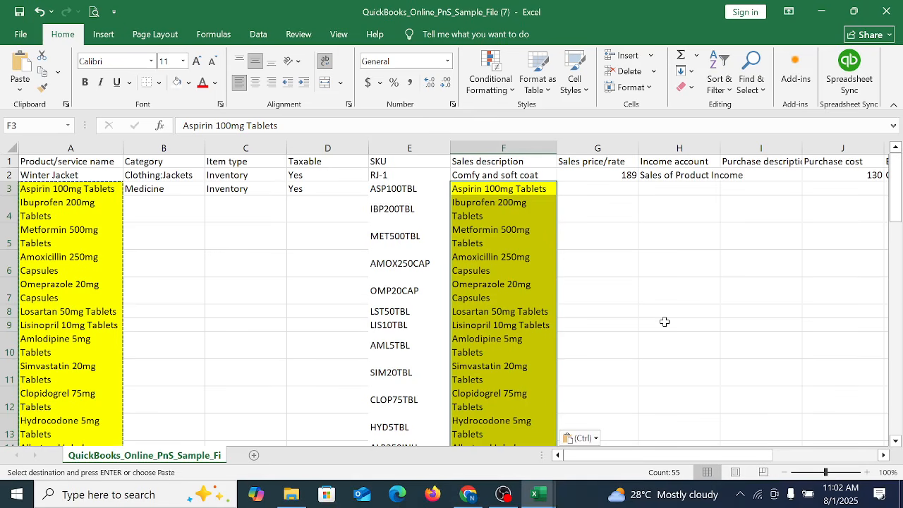
pyautogui.click(502, 226)
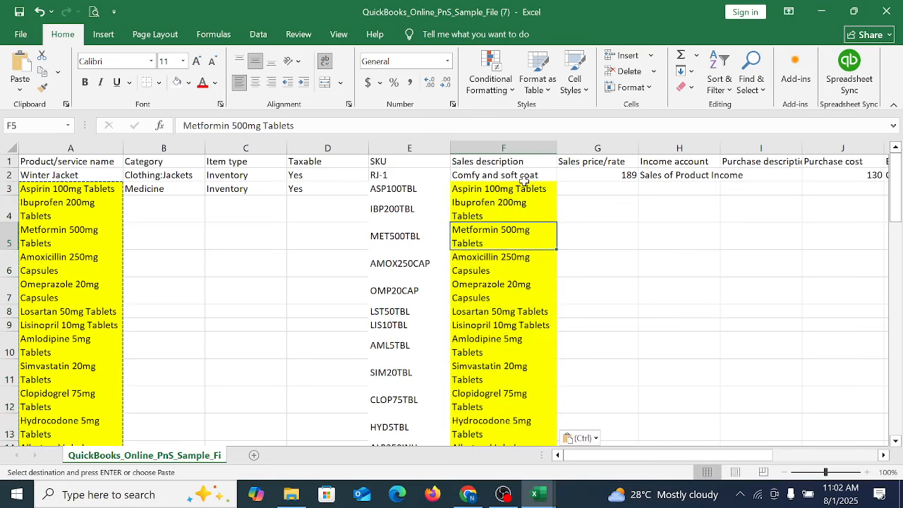
pyautogui.click(525, 178)
pyautogui.click(526, 189)
# Step: Copy the sales prices in C2:C56 of the Product and Service list-Buyer workbook into the sample file's Sales price/rate column starting at G3
pyautogui.click(598, 189)
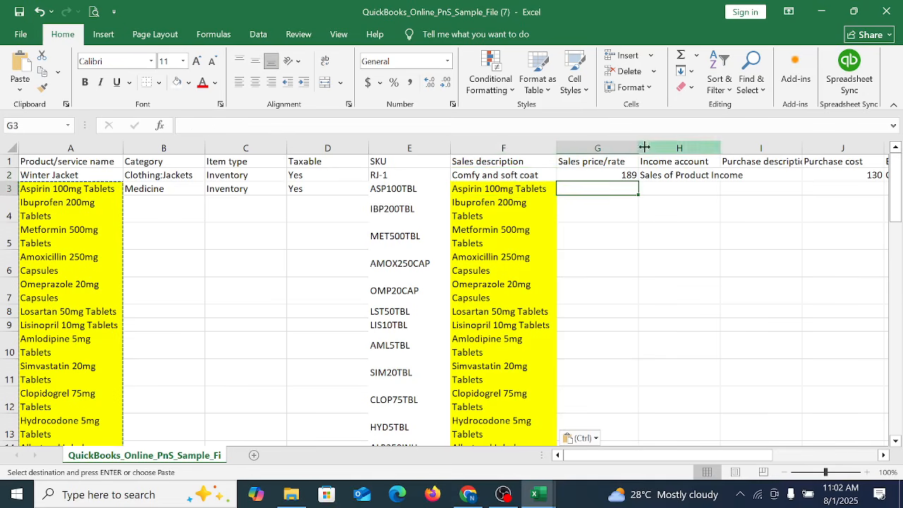
pyautogui.moveTo(544, 498)
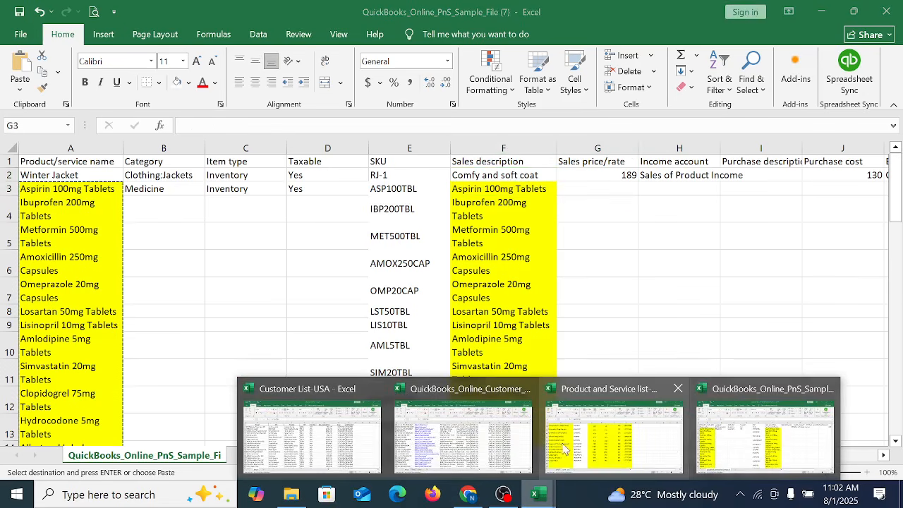
pyautogui.click(608, 443)
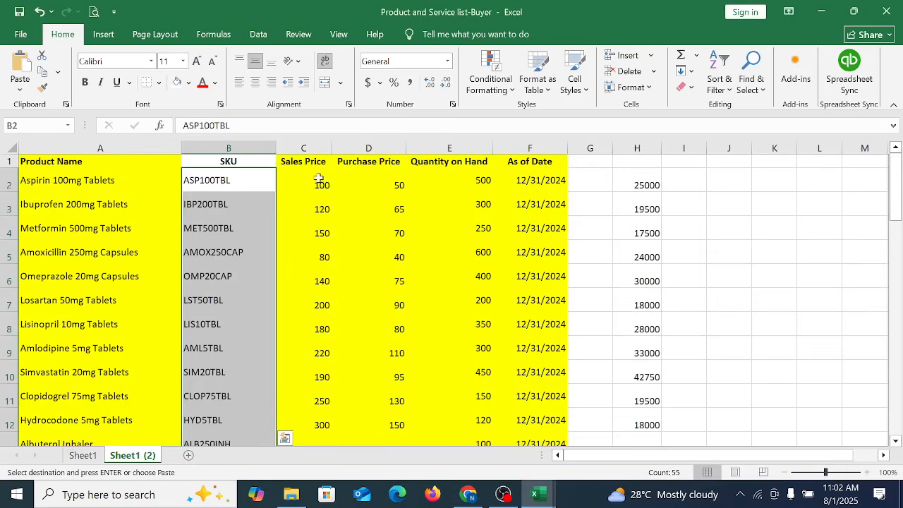
pyautogui.moveTo(318, 177); pyautogui.dragTo(318, 423)
pyautogui.hotkey('ctrl', 'c')
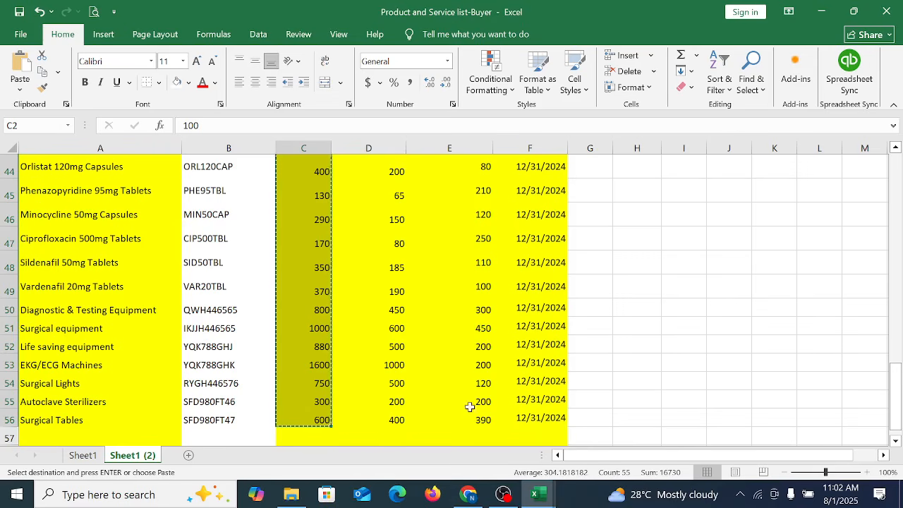
pyautogui.moveTo(540, 497)
pyautogui.click(613, 443)
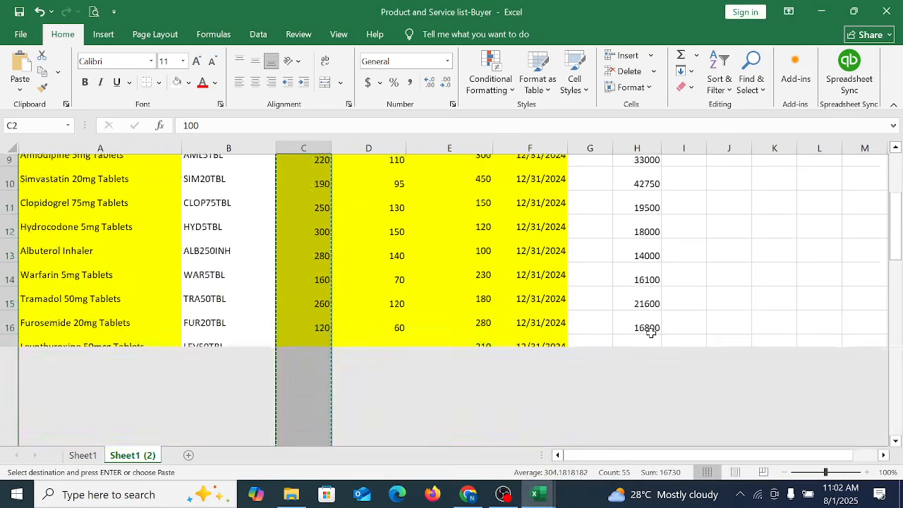
pyautogui.click(783, 438)
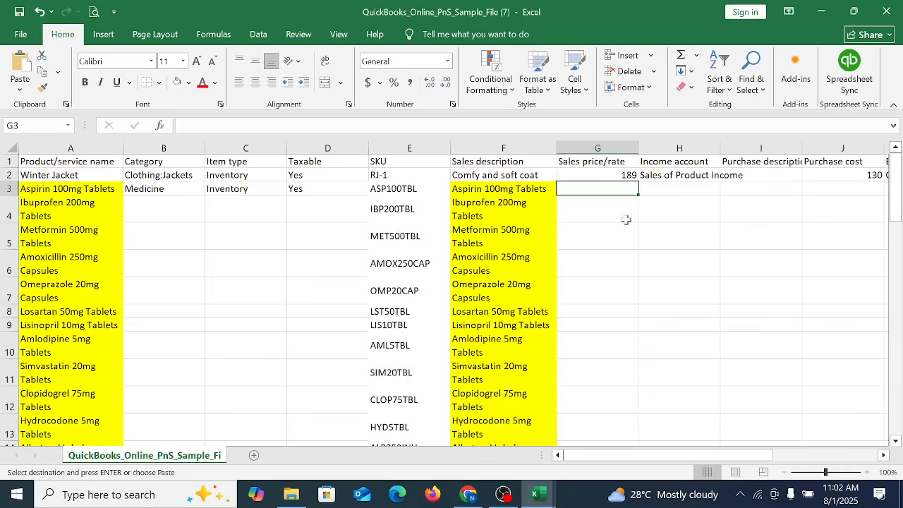
pyautogui.rightClick(607, 185)
pyautogui.click(631, 211)
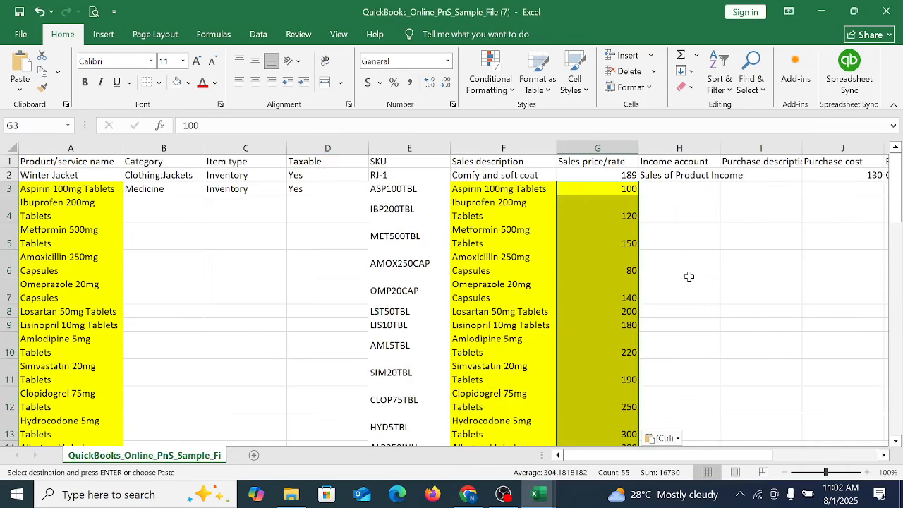
# Step: Widen the Income account column H enough to show its full account name
pyautogui.click(714, 299)
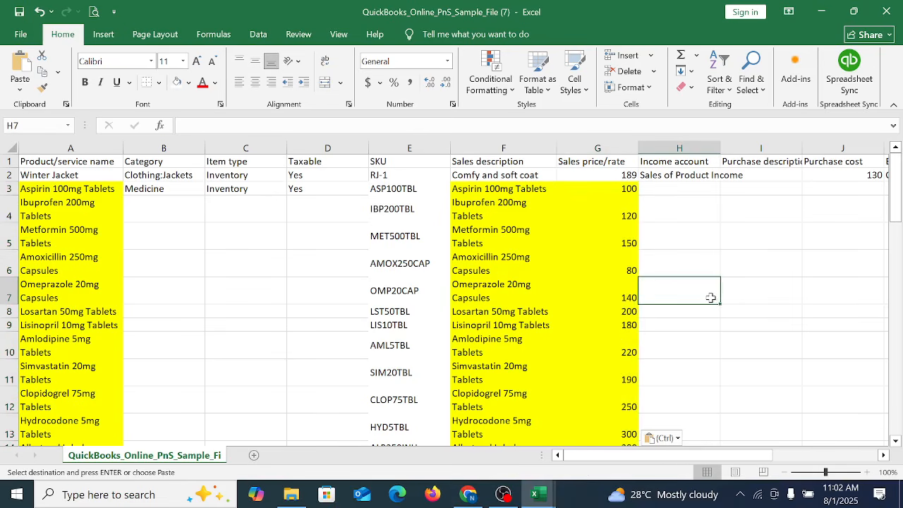
pyautogui.click(669, 185)
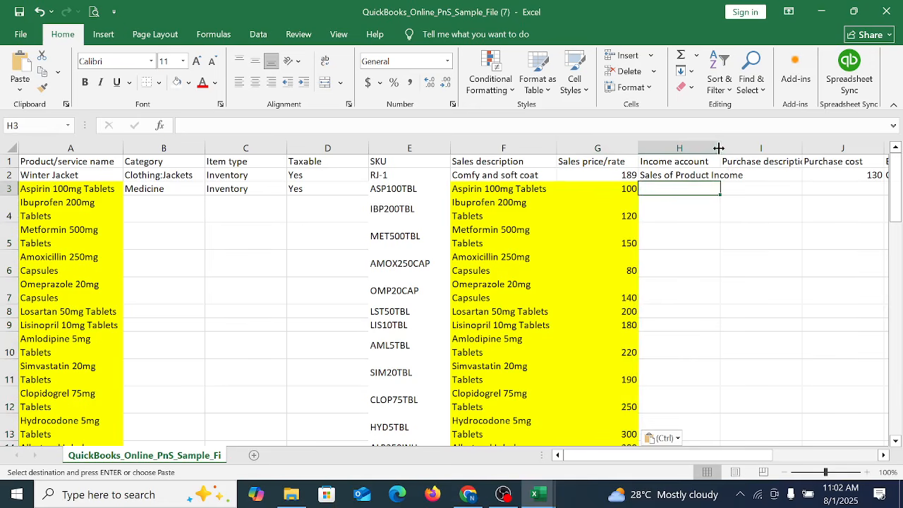
pyautogui.moveTo(721, 148); pyautogui.dragTo(761, 149)
pyautogui.press('Down')
pyautogui.press('Down')
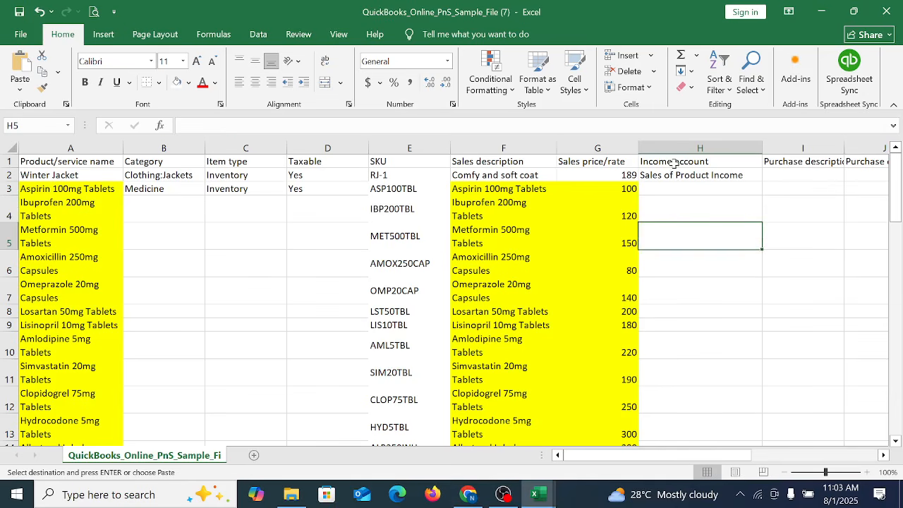
# Step: Copy the income account Sales of Product Income from H2 to every product row in H3:H57
pyautogui.click(673, 164)
pyautogui.click(686, 178)
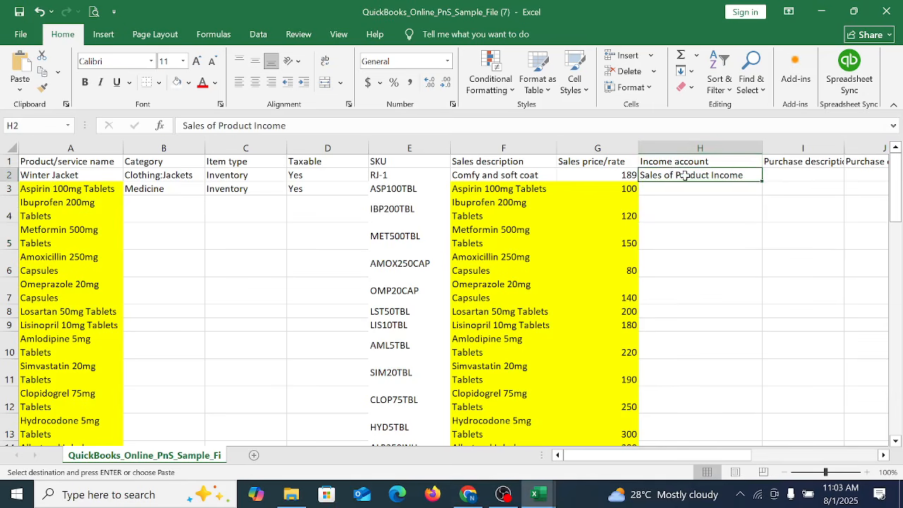
pyautogui.click(655, 191)
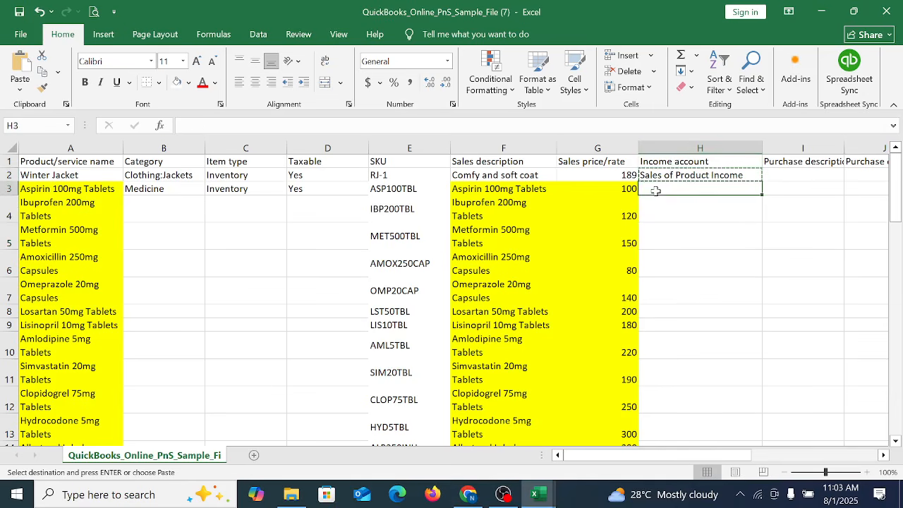
pyautogui.hotkey('ctrl', 'v')
pyautogui.hotkey('shift', 'Down')
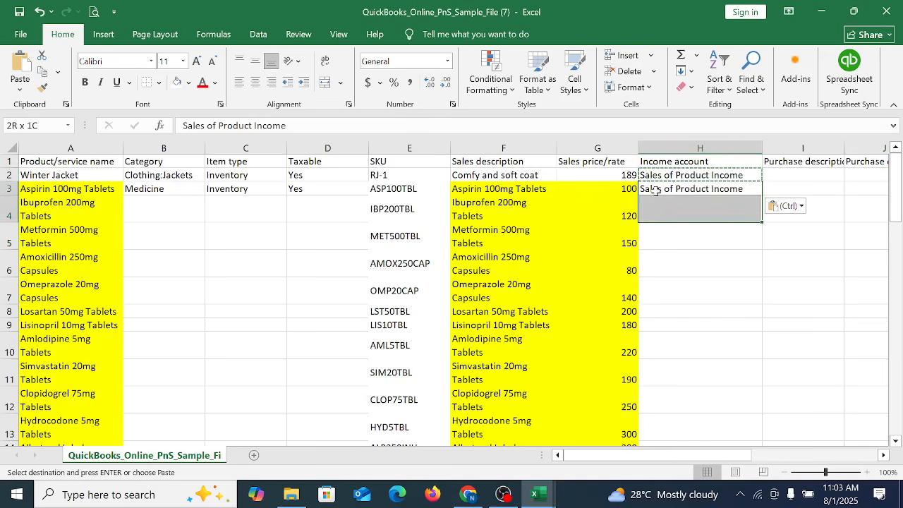
pyautogui.hotkey('shift', 'Down')
pyautogui.hotkey('shift', 'Down')
pyautogui.hotkey('shift', 'Down')
pyautogui.hotkey('shift', 'Down')
pyautogui.hotkey('shift', 'Down')
pyautogui.hotkey('shift', 'Down')
pyautogui.hotkey('shift', 'Down')
pyautogui.hotkey('shift', 'Down')
pyautogui.hotkey('shift', 'Down')
pyautogui.hotkey('shift', 'Down')
pyautogui.hotkey('shift', 'Down')
pyautogui.hotkey('shift', 'Down')
pyautogui.hotkey('shift', 'Down')
pyautogui.hotkey('shift', 'Down')
pyautogui.hotkey('shift', 'Down')
pyautogui.hotkey('shift', 'Down')
pyautogui.hotkey('shift', 'Down')
pyautogui.hotkey('shift', 'Down')
pyautogui.hotkey('shift', 'Down')
pyautogui.hotkey('shift', 'Down')
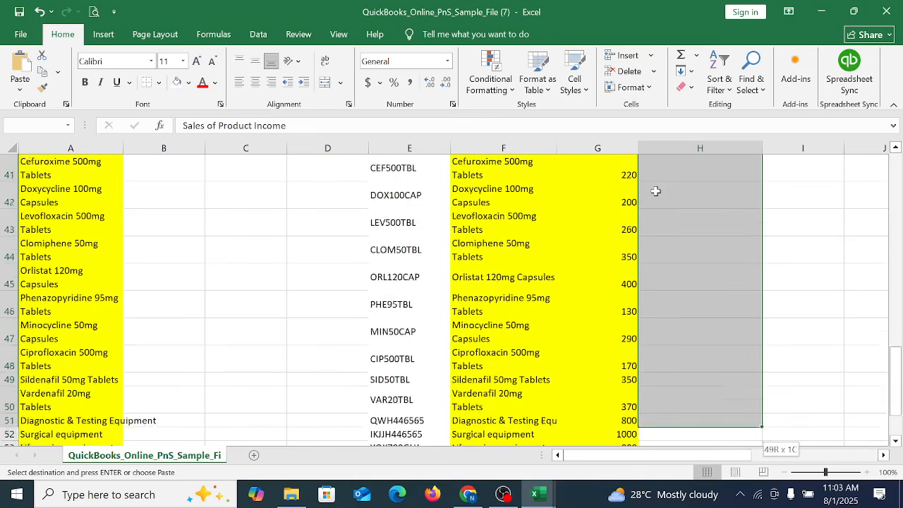
pyautogui.hotkey('shift', 'Down')
pyautogui.hotkey('shift', 'Down')
pyautogui.hotkey('shift', 'Down')
pyautogui.hotkey('shift', 'Down')
pyautogui.hotkey('shift', 'Down')
pyautogui.hotkey('shift', 'Down')
pyautogui.hotkey('shift', 'Down')
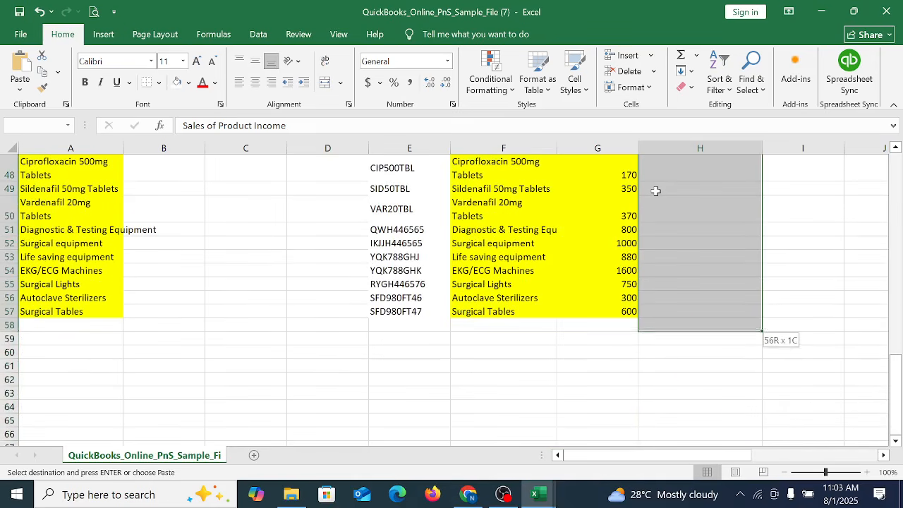
pyautogui.hotkey('shift', 'Up')
pyautogui.press('Return')
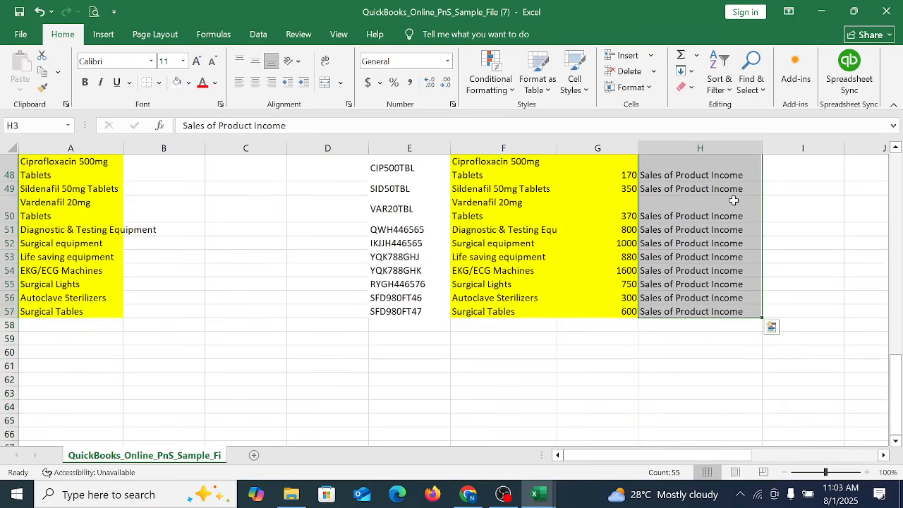
# Step: Auto-fit the Purchase description column I to its header text and select cell I3
pyautogui.scroll(15, 734, 200)
pyautogui.click(780, 188)
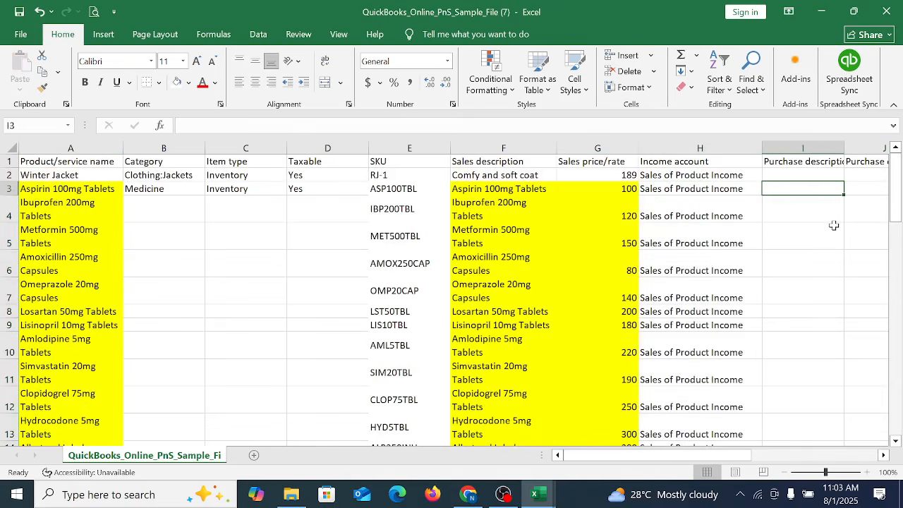
pyautogui.press('Right')
pyautogui.press('Right')
pyautogui.click(341, 187)
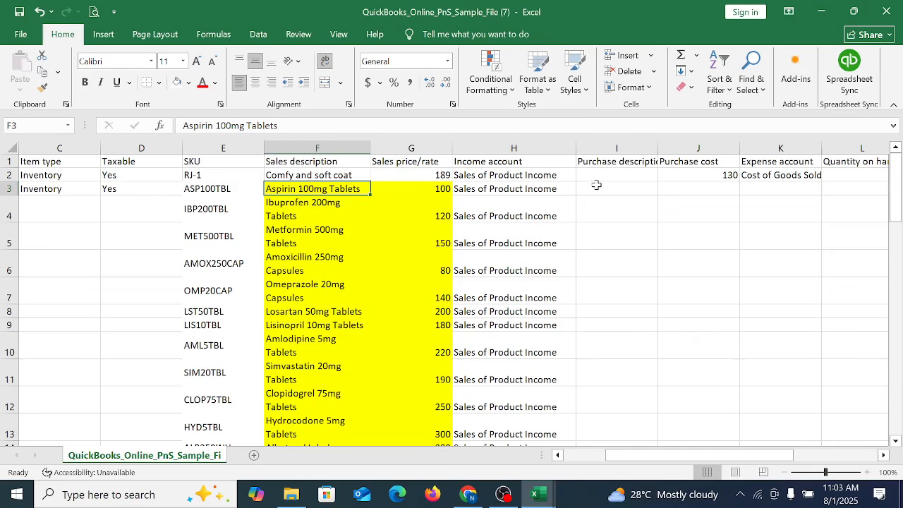
pyautogui.doubleClick(658, 145)
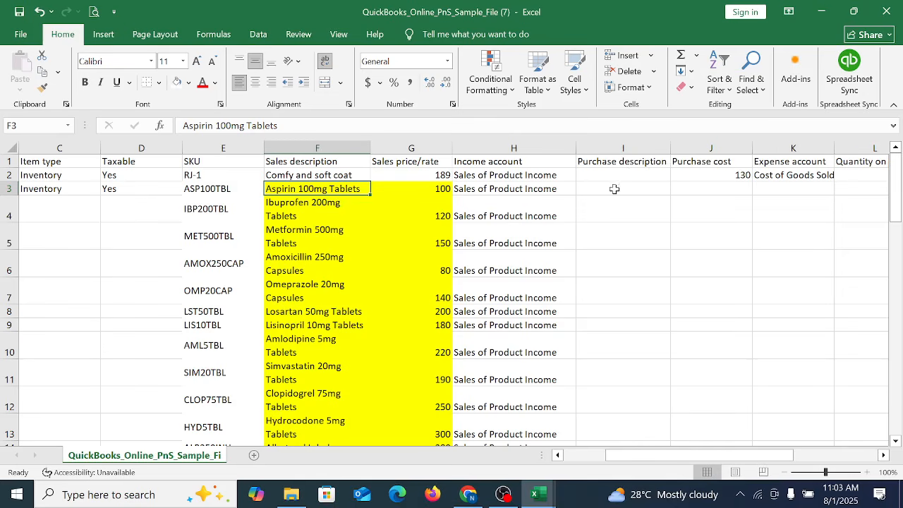
pyautogui.press('Right')
pyautogui.press('Right')
pyautogui.press('Right')
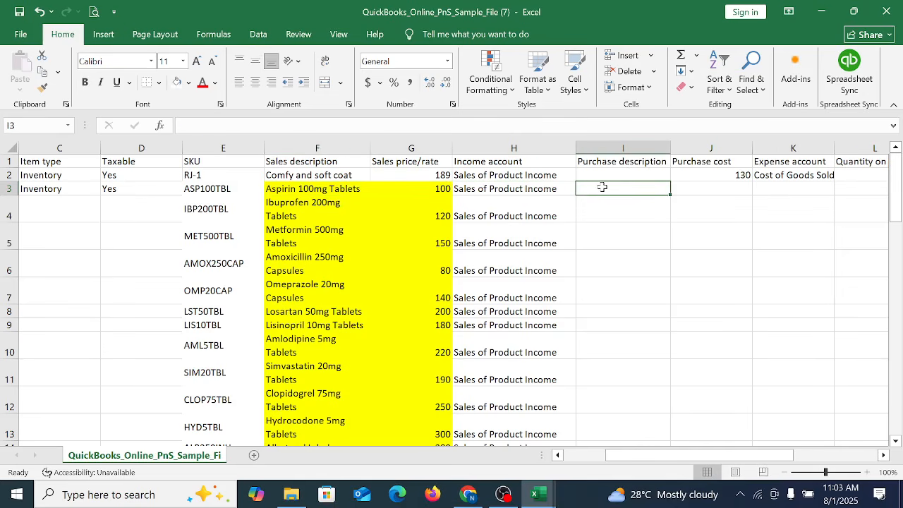
# Step: Copy the sales descriptions in F3:F57 to the Purchase description column from I3 without text wrapping, and widen column I to fit them
pyautogui.click(293, 205)
pyautogui.moveTo(303, 189); pyautogui.dragTo(302, 431)
pyautogui.hotkey('ctrl', 'c')
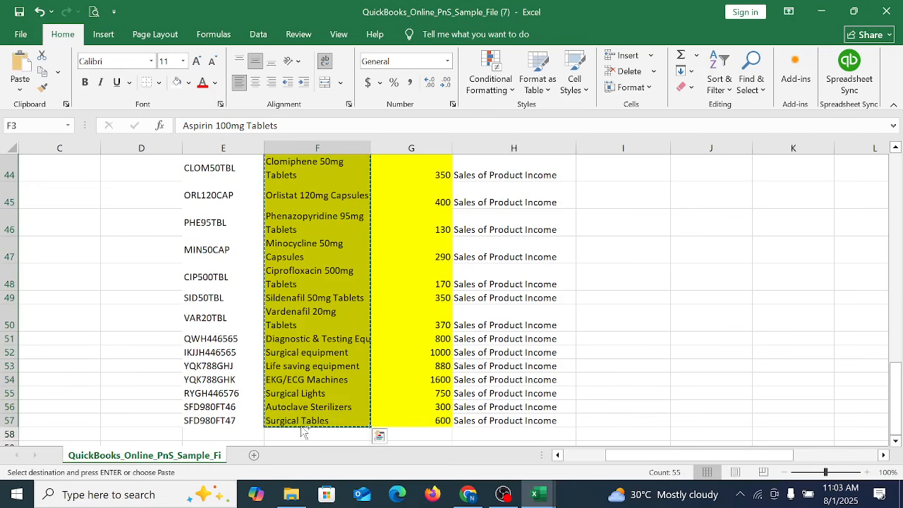
pyautogui.scroll(15, 645, 268)
pyautogui.click(593, 192)
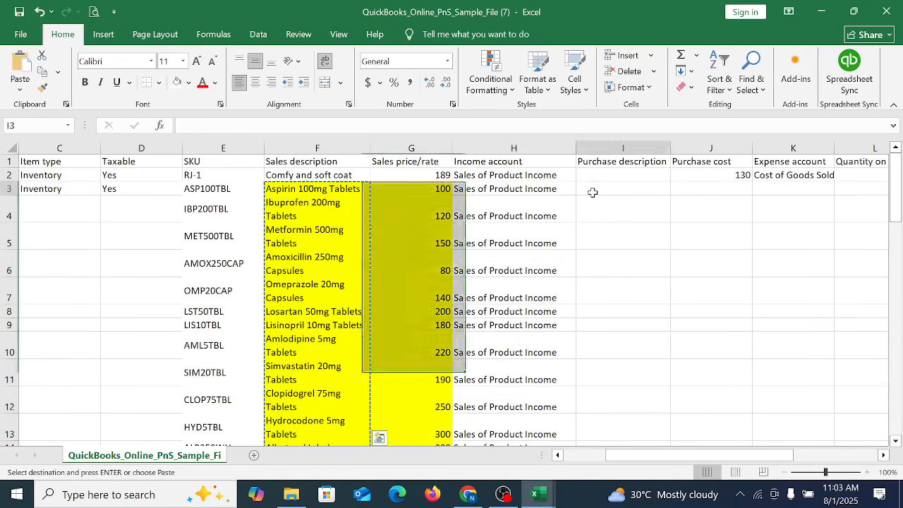
pyautogui.rightClick(600, 188)
pyautogui.click(631, 216)
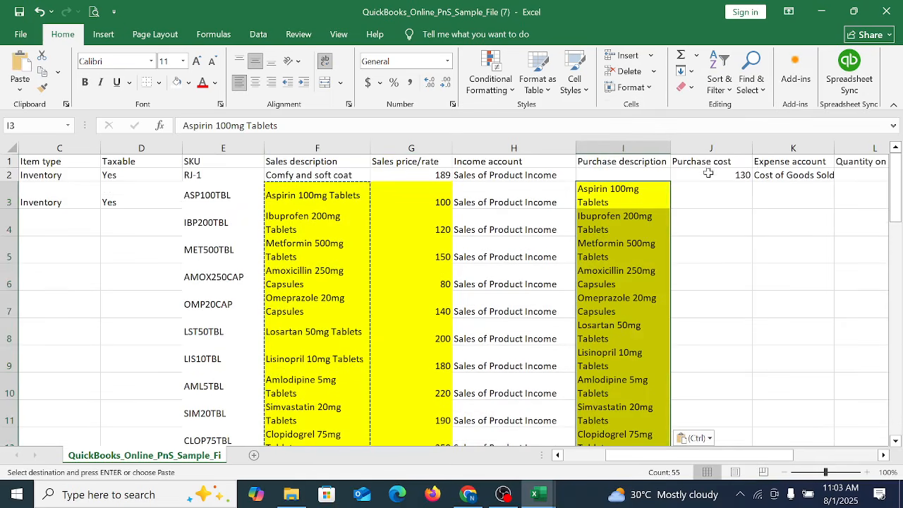
pyautogui.click(326, 63)
pyautogui.moveTo(670, 143); pyautogui.dragTo(714, 144)
# Step: Copy the purchase prices in D2:D56 of the Product and Service list-Buyer workbook into the sample file's Purchase cost column starting at J3
pyautogui.click(751, 193)
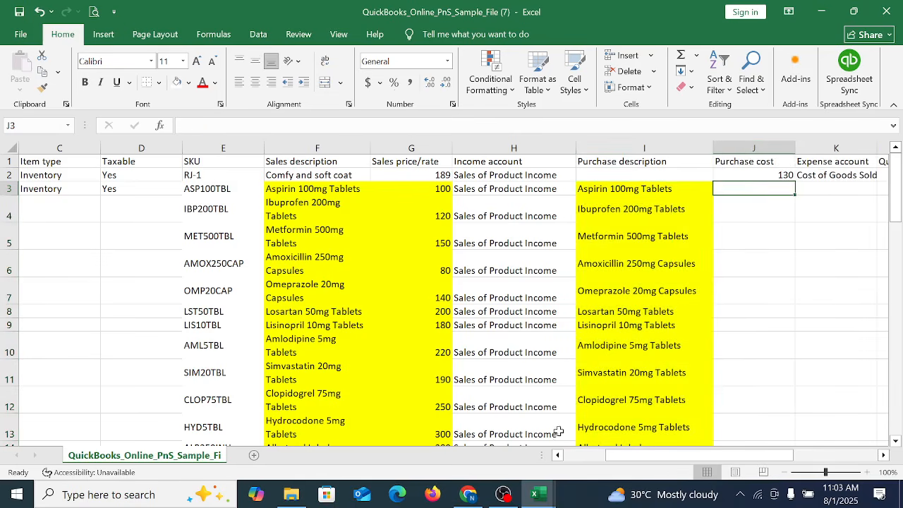
pyautogui.click(540, 494)
pyautogui.click(608, 451)
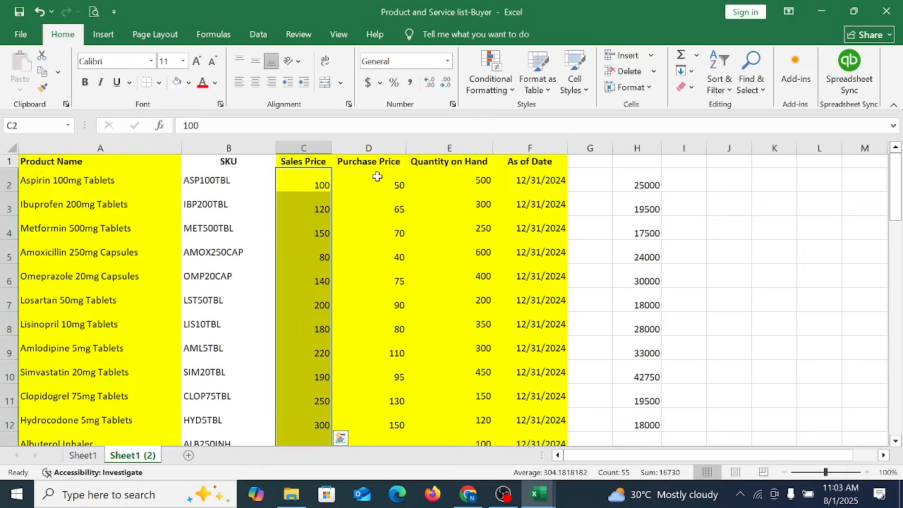
pyautogui.moveTo(378, 176); pyautogui.dragTo(390, 423)
pyautogui.hotkey('ctrl', 'c')
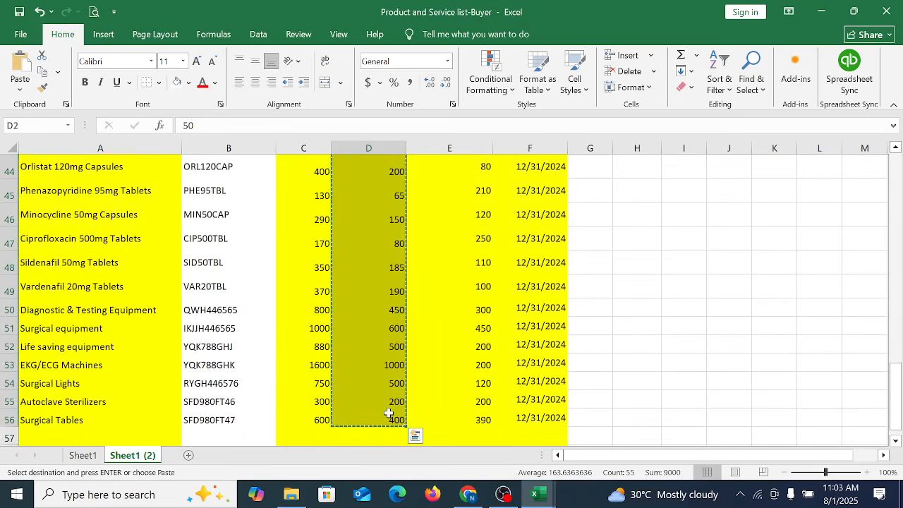
pyautogui.click(536, 493)
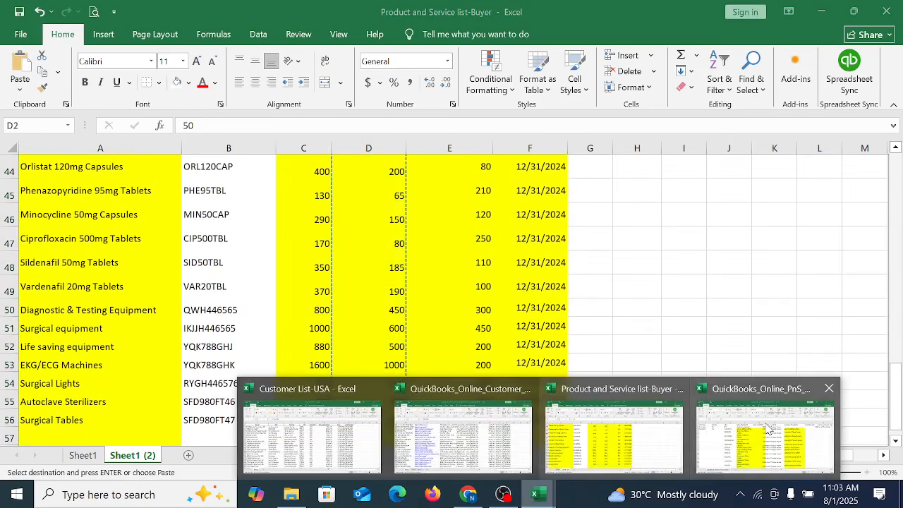
pyautogui.click(768, 426)
pyautogui.rightClick(754, 189)
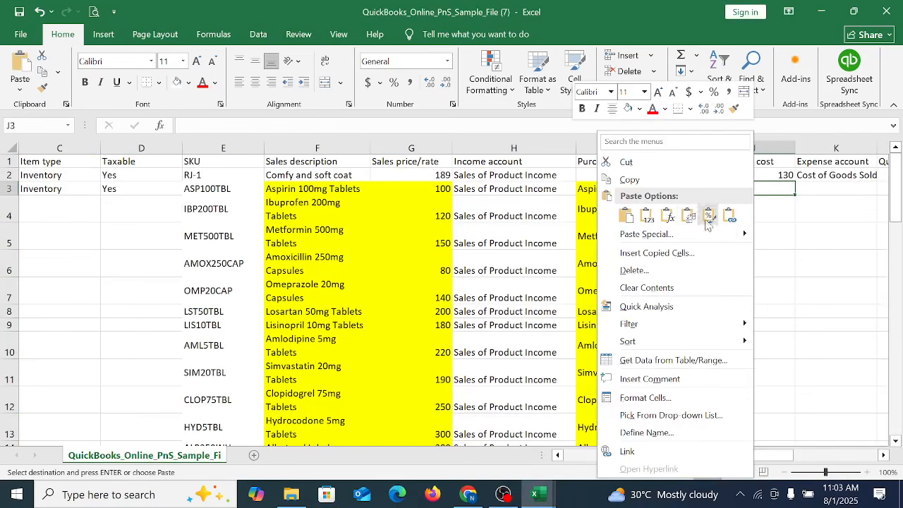
pyautogui.click(625, 214)
# Step: Copy the expense account Cost of Goods Sold from K2 to every product row in K3:K57
pyautogui.click(836, 323)
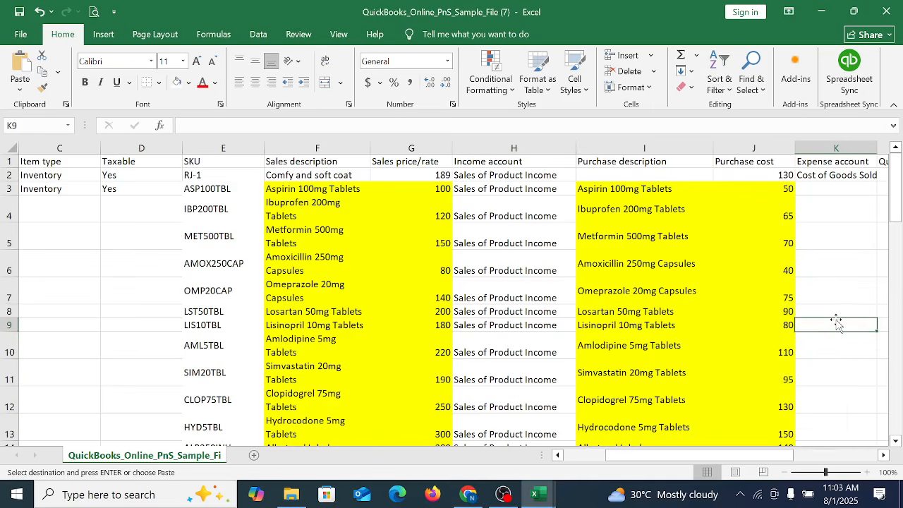
pyautogui.press('Right')
pyautogui.press('Right')
pyautogui.press('Right')
pyautogui.press('Right')
pyautogui.click(487, 174)
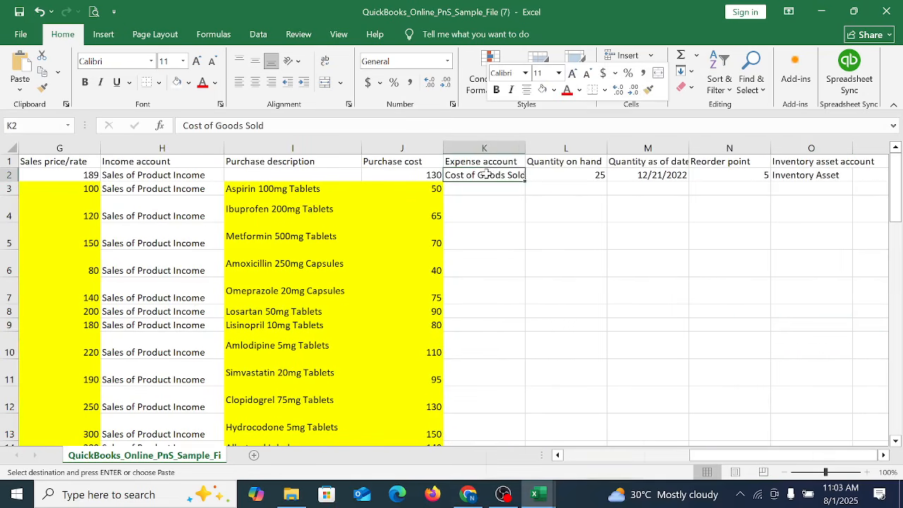
pyautogui.rightClick(487, 174)
pyautogui.click(518, 159)
pyautogui.click(490, 191)
pyautogui.rightClick(490, 191)
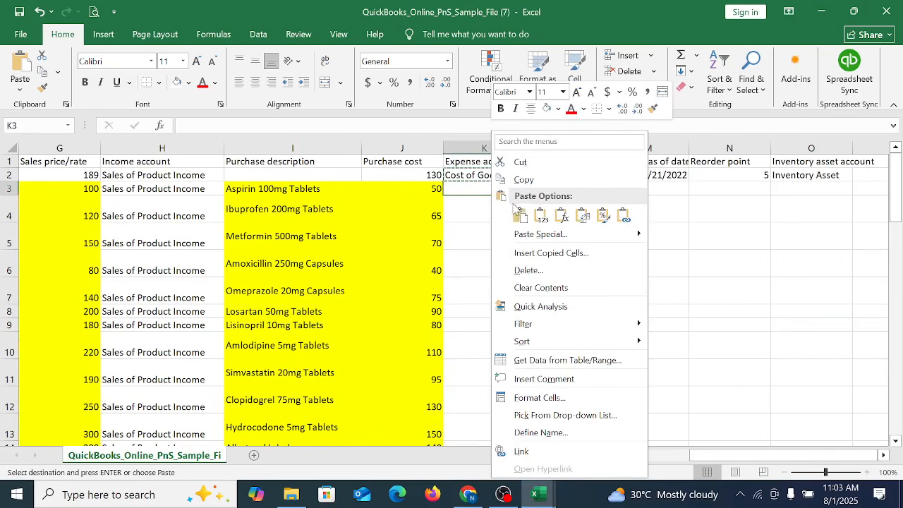
pyautogui.click(534, 211)
pyautogui.moveTo(499, 187); pyautogui.dragTo(503, 424)
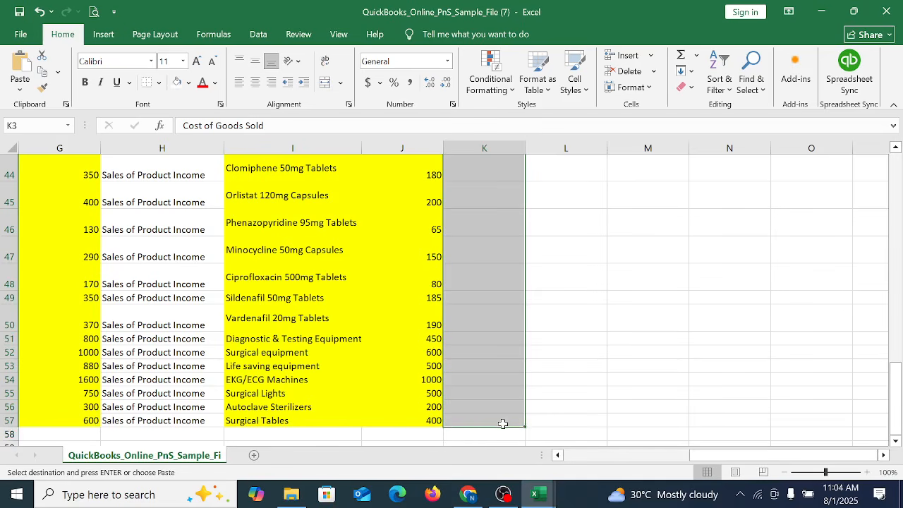
pyautogui.press('Return')
# Step: Widen the Expense account column K enough to show its full account name
pyautogui.scroll(15, 502, 424)
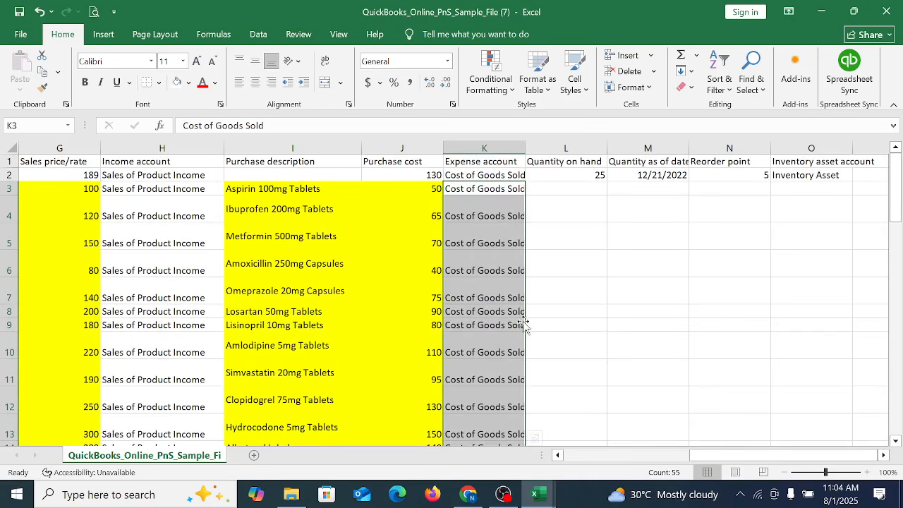
pyautogui.click(486, 201)
pyautogui.click(484, 188)
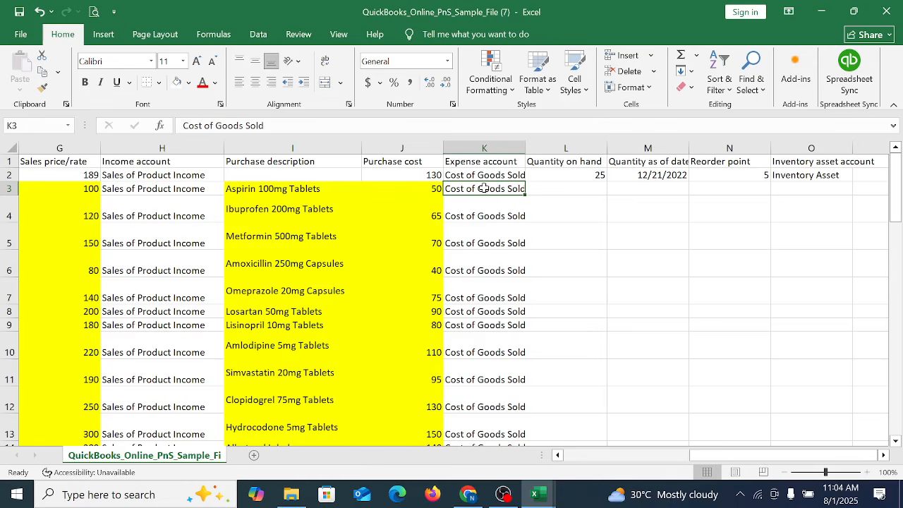
pyautogui.moveTo(526, 148); pyautogui.dragTo(544, 148)
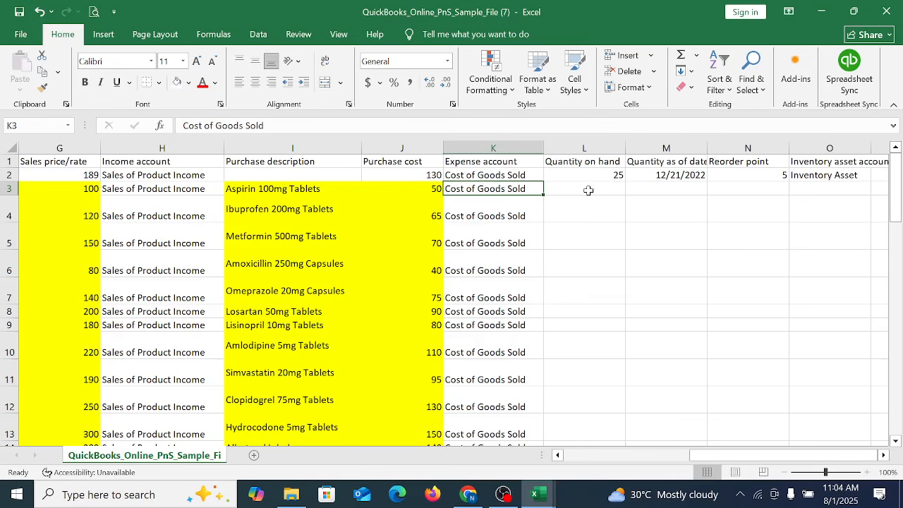
# Step: Copy the quantities on hand in E2:E56 of the Product and Service list-Buyer workbook into the sample file's Quantity on hand column from L3
pyautogui.moveTo(538, 494)
pyautogui.click(647, 438)
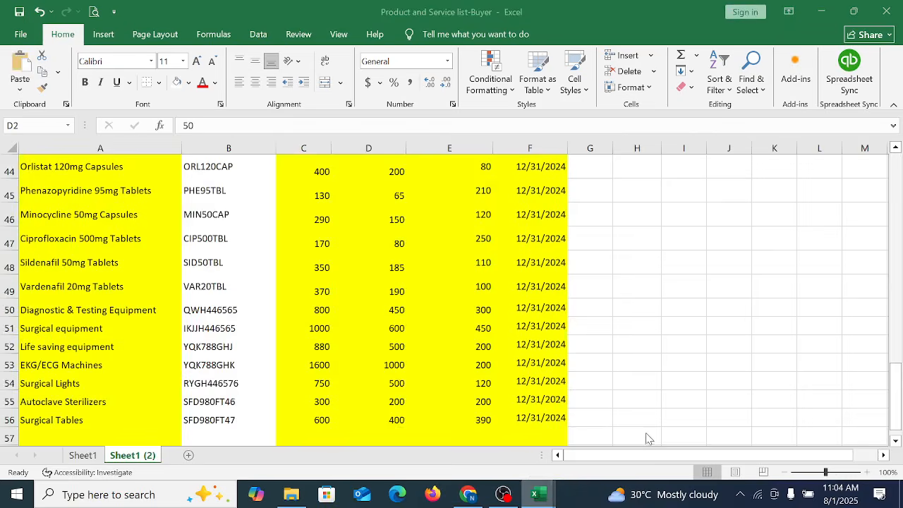
pyautogui.moveTo(463, 176); pyautogui.dragTo(472, 391)
pyautogui.hotkey('ctrl', 'c')
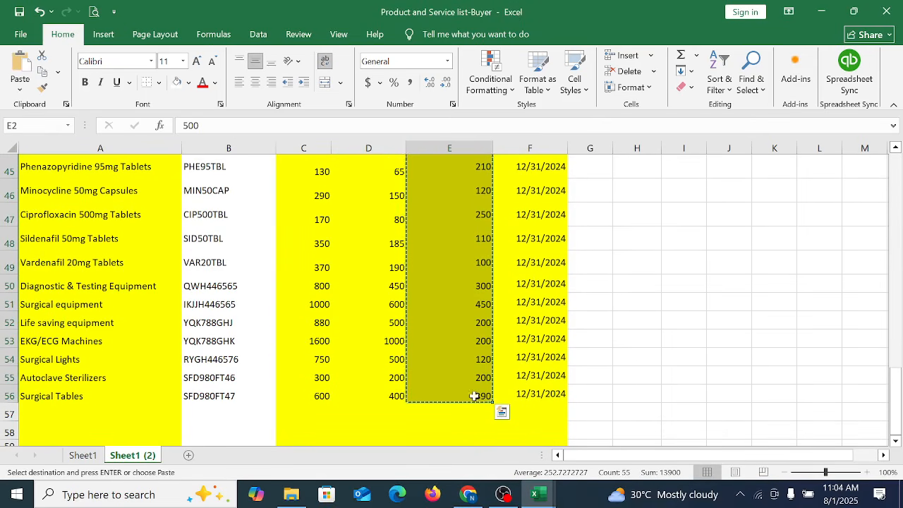
pyautogui.click(453, 492)
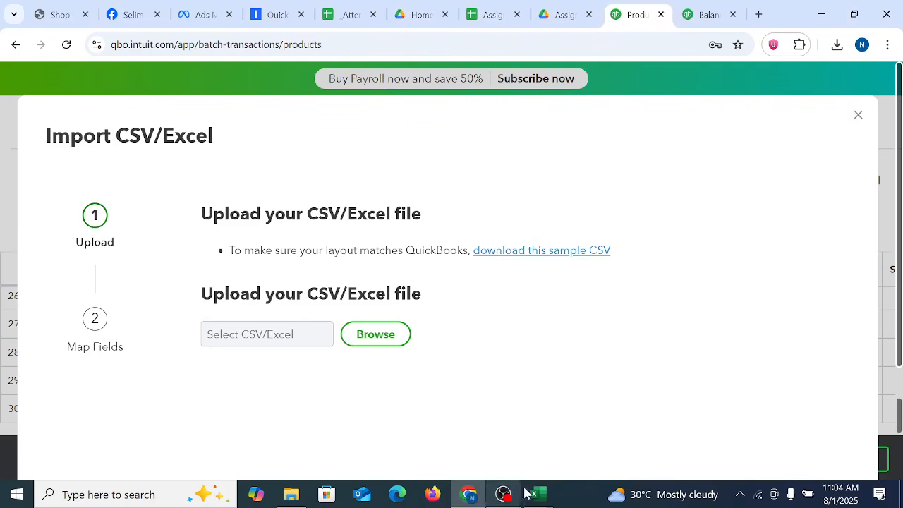
pyautogui.moveTo(538, 494)
pyautogui.click(746, 448)
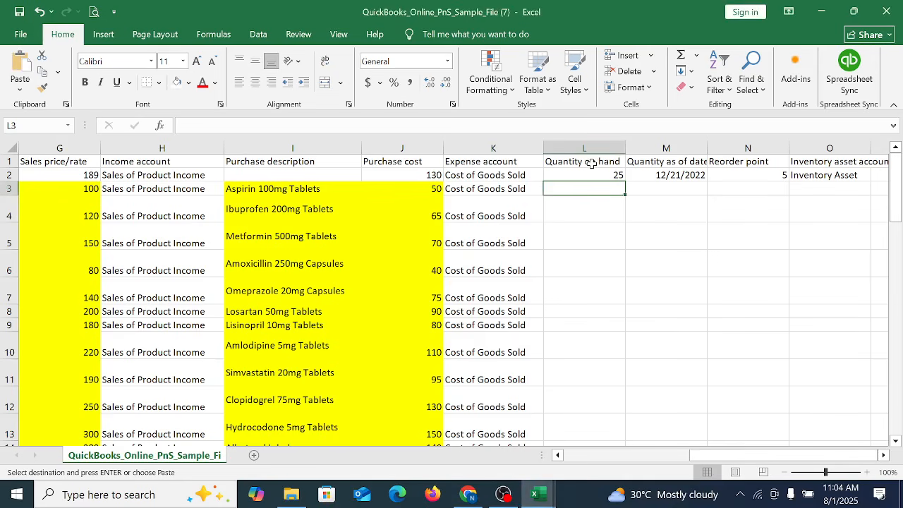
pyautogui.rightClick(602, 191)
pyautogui.click(614, 203)
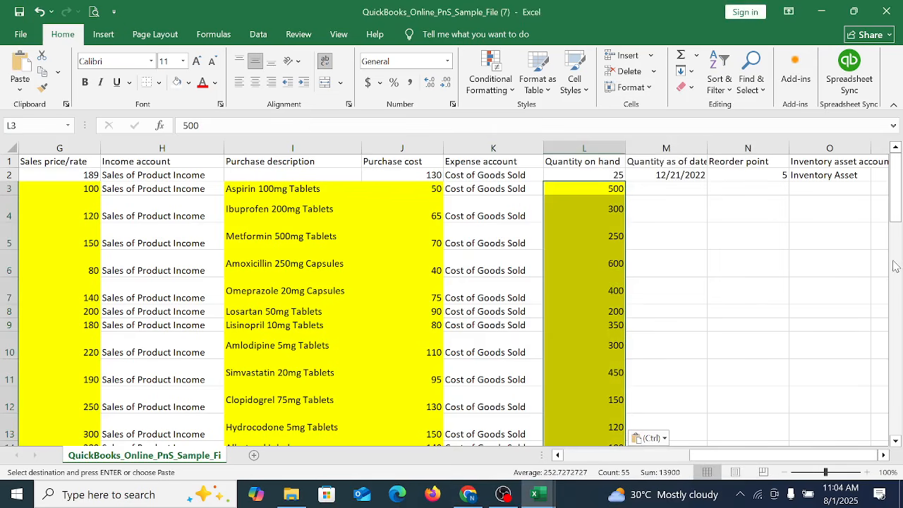
pyautogui.moveTo(896, 203); pyautogui.dragTo(885, 185)
# Step: Copy the As of Date values in F2:F56 of the Product and Service list-Buyer workbook into the sample file's Quantity as of date column from M3
pyautogui.click(539, 495)
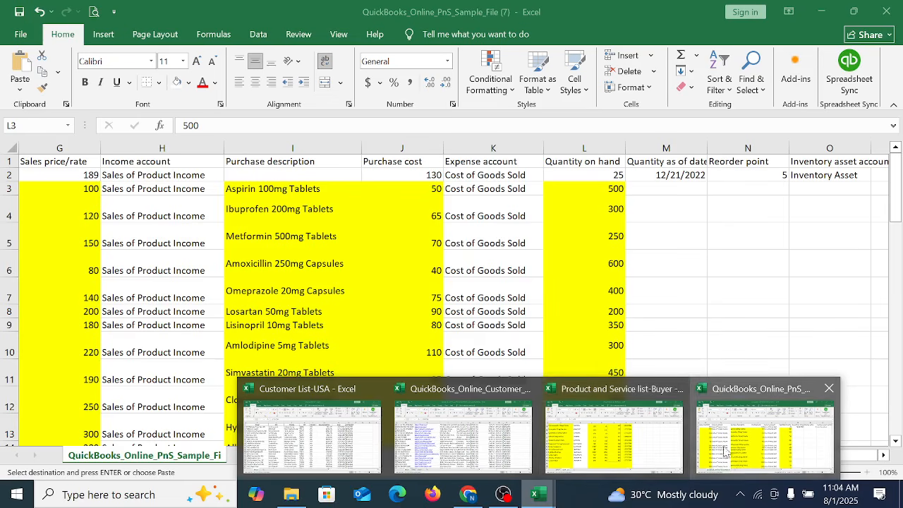
pyautogui.click(655, 450)
pyautogui.scroll(7, 641, 349)
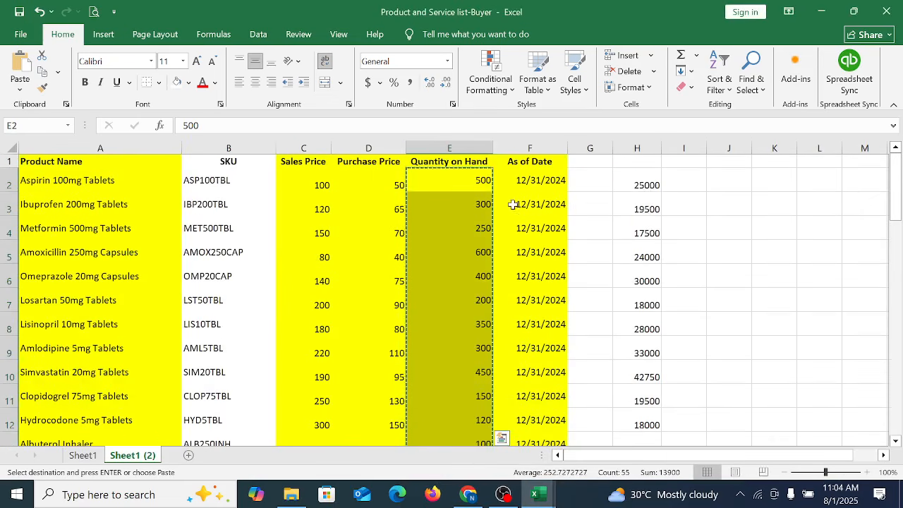
pyautogui.moveTo(531, 186); pyautogui.dragTo(536, 420)
pyautogui.press('Return')
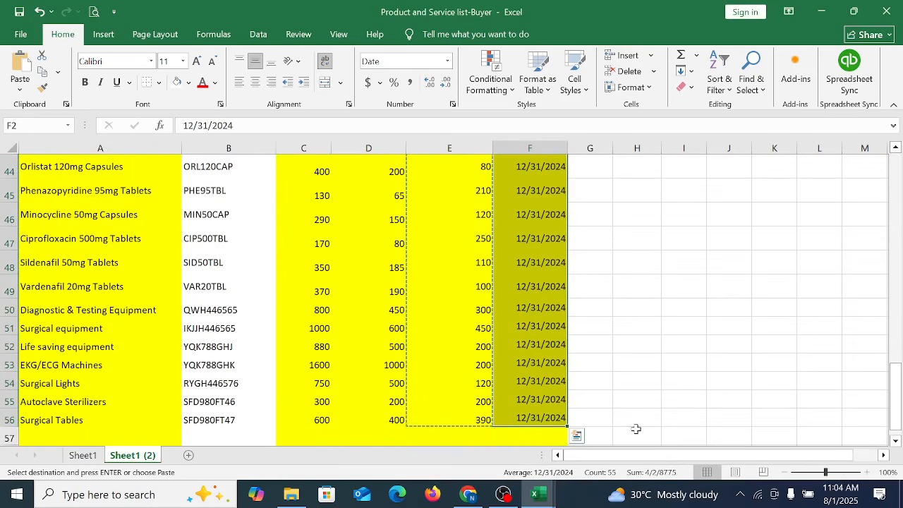
pyautogui.hotkey('ctrl', 'c')
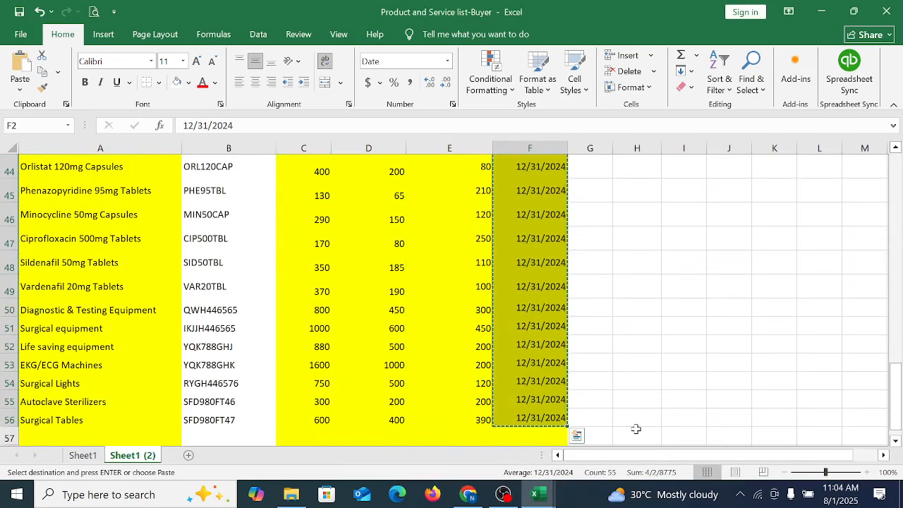
pyautogui.click(536, 494)
pyautogui.click(534, 496)
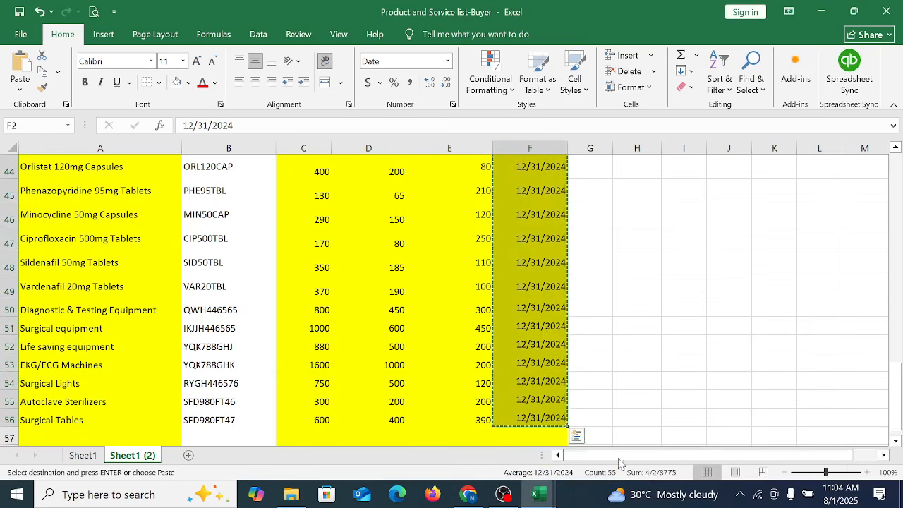
pyautogui.click(703, 471)
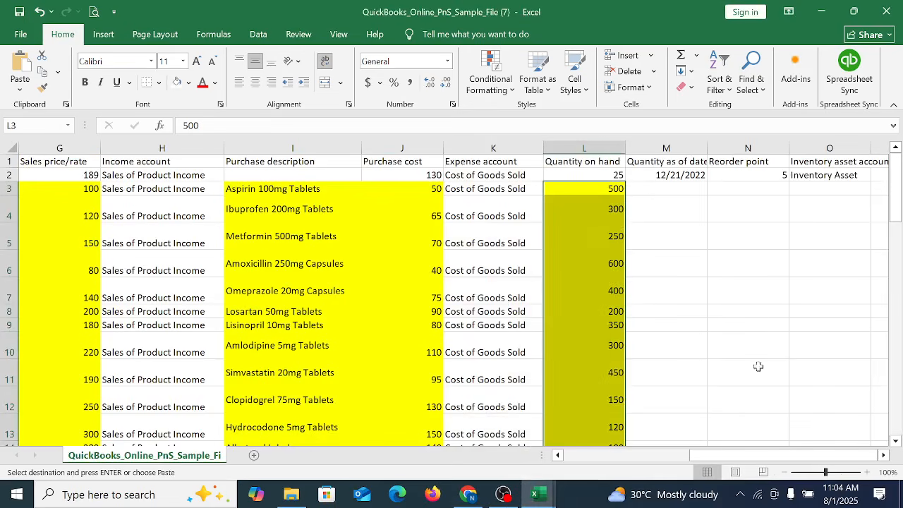
pyautogui.click(653, 188)
pyautogui.rightClick(652, 188)
pyautogui.click(680, 233)
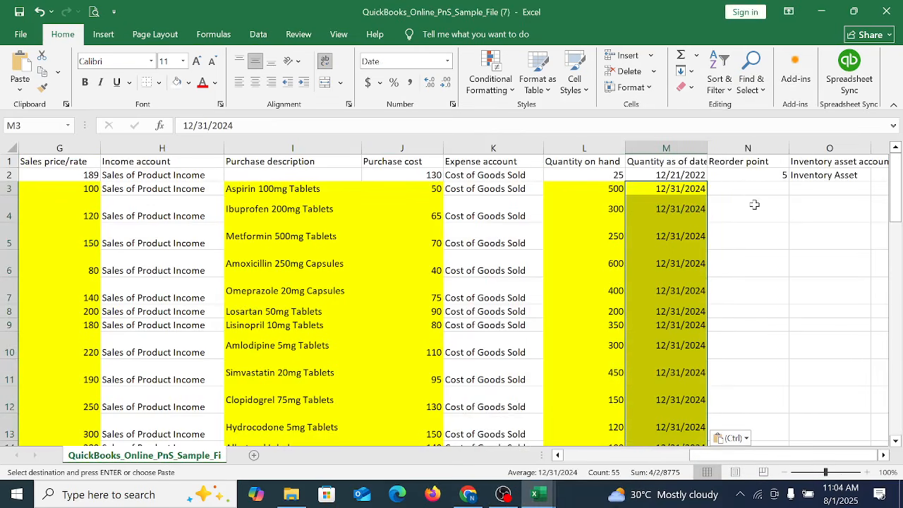
# Step: Enter a reorder point of 20 in N3 and fill it down to every product row through N57
pyautogui.click(738, 188)
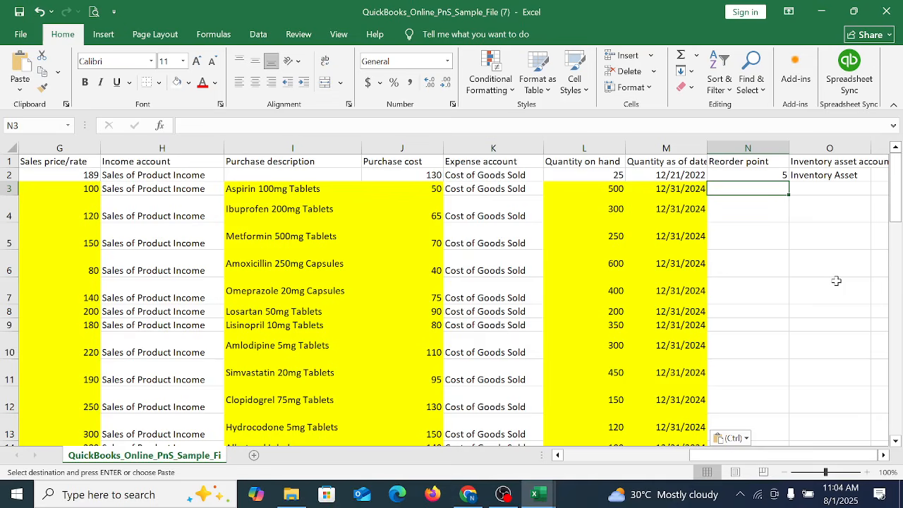
pyautogui.write('1')
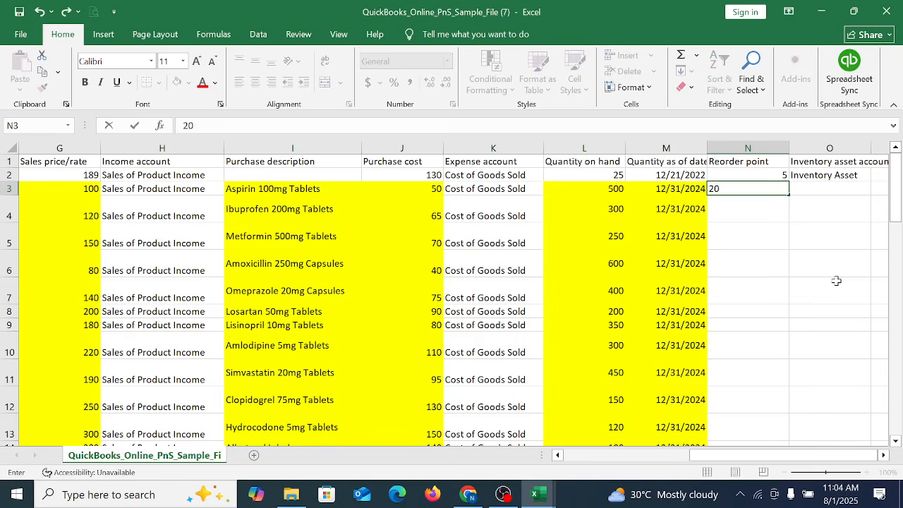
pyautogui.press('Return')
pyautogui.press('Up')
pyautogui.hotkey('shift', 'Down')
pyautogui.hotkey('shift', 'Down')
pyautogui.hotkey('shift', 'Down')
pyautogui.hotkey('shift', 'Down')
pyautogui.hotkey('shift', 'Down')
pyautogui.hotkey('shift', 'Down')
pyautogui.hotkey('shift', 'Down')
pyautogui.hotkey('shift', 'Down')
pyautogui.hotkey('shift', 'Down')
pyautogui.hotkey('shift', 'Down')
pyautogui.hotkey('shift', 'Down')
pyautogui.hotkey('shift', 'Down')
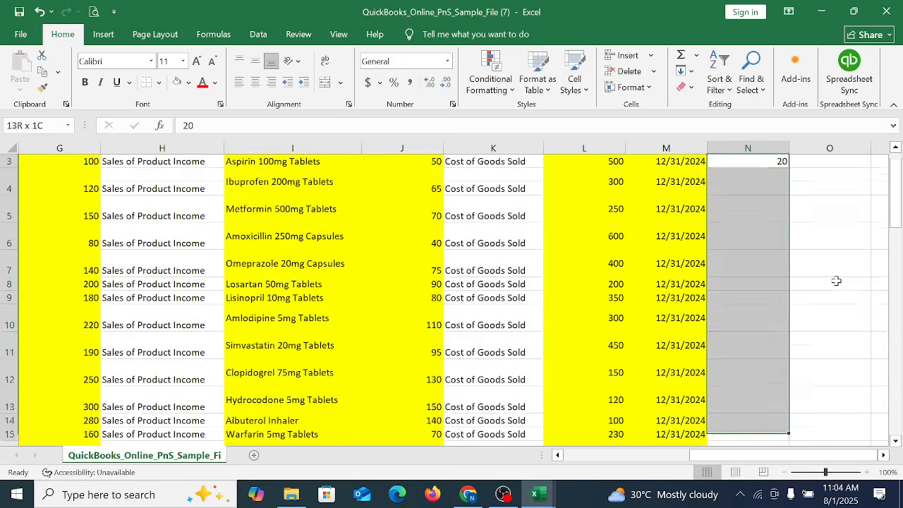
pyautogui.hotkey('shift', 'Down')
pyautogui.hotkey('shift', 'Down')
pyautogui.hotkey('shift', 'Down')
pyautogui.hotkey('shift', 'Down')
pyautogui.hotkey('shift', 'Down')
pyautogui.hotkey('shift', 'Down')
pyautogui.hotkey('shift', 'Down')
pyautogui.hotkey('shift', 'Down')
pyautogui.hotkey('shift', 'Down')
pyautogui.hotkey('shift', 'Down')
pyautogui.hotkey('shift', 'Down')
pyautogui.hotkey('shift', 'Down')
pyautogui.hotkey('shift', 'Down')
pyautogui.hotkey('shift', 'Down')
pyautogui.hotkey('shift', 'Down')
pyautogui.hotkey('shift', 'Down')
pyautogui.hotkey('shift', 'Down')
pyautogui.hotkey('shift', 'Down')
pyautogui.hotkey('shift', 'Down')
pyautogui.hotkey('shift', 'Down')
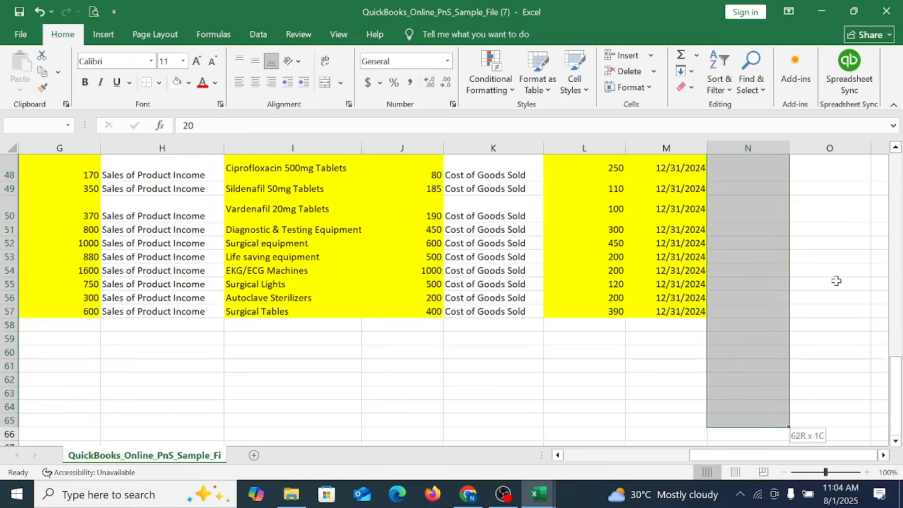
pyautogui.hotkey('shift', 'Up')
pyautogui.hotkey('shift', 'Up')
pyautogui.hotkey('shift', 'Up')
pyautogui.hotkey('shift', 'Up')
pyautogui.hotkey('shift', 'Up')
pyautogui.hotkey('shift', 'Up')
pyautogui.hotkey('shift', 'Up')
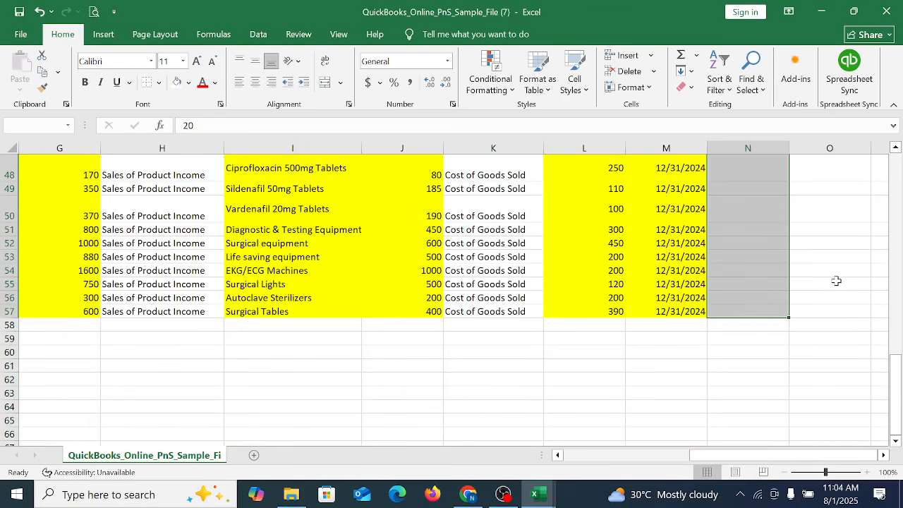
pyautogui.hotkey('ctrl', 'd')
pyautogui.click(635, 230)
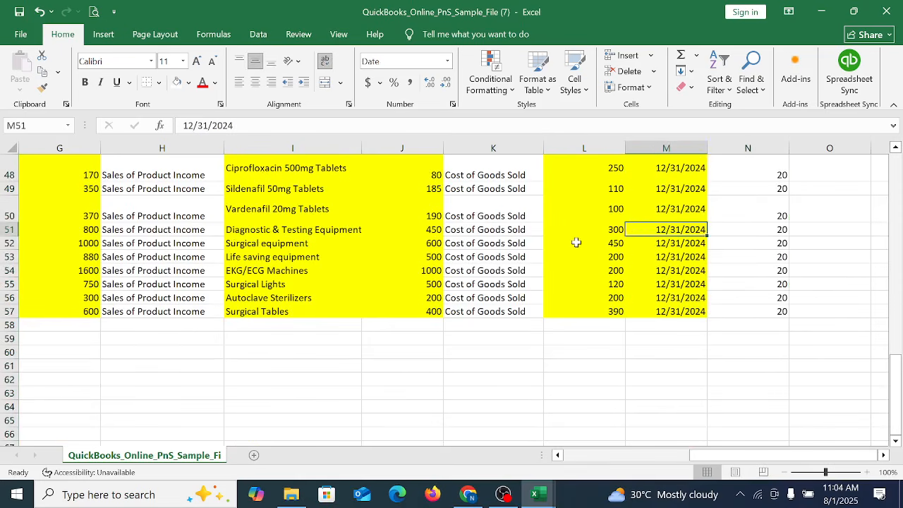
pyautogui.click(611, 244)
pyautogui.scroll(15, 721, 268)
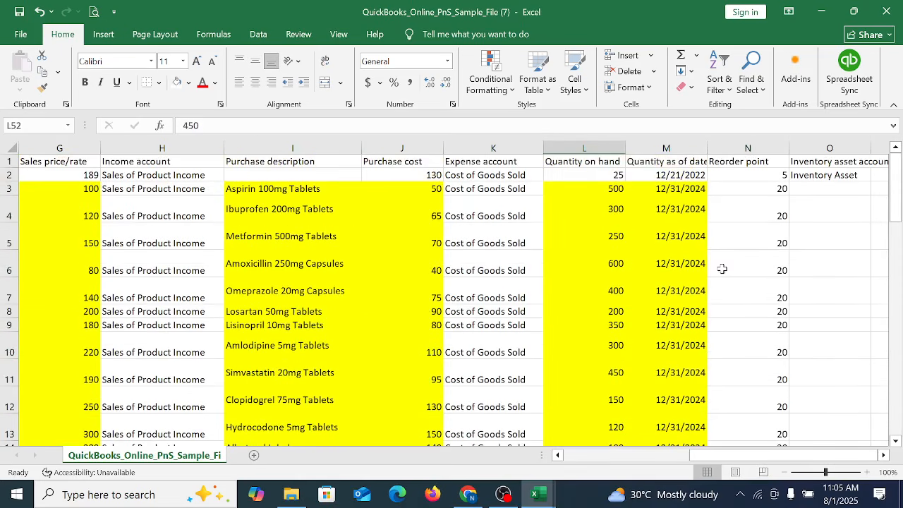
pyautogui.click(678, 218)
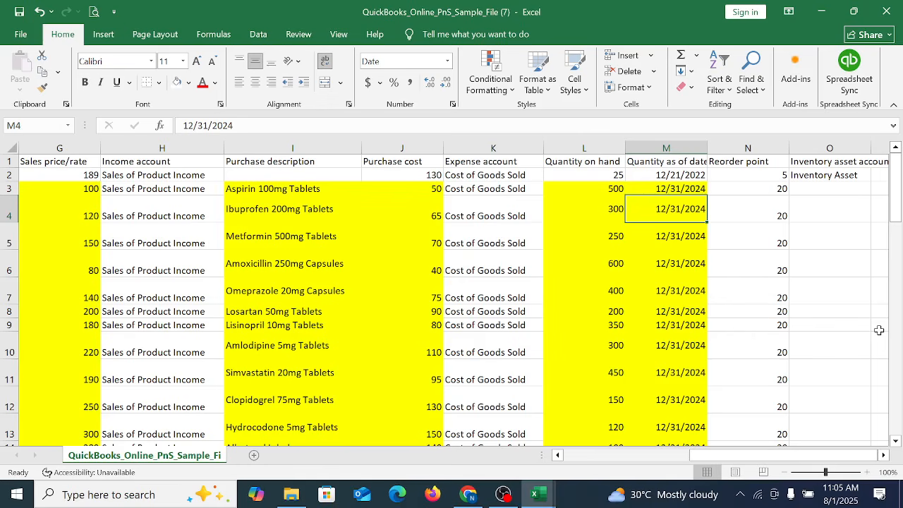
# Step: Fill the Inventory asset account column with Inventory Asset for every product row, O3 through O57
pyautogui.press('Right')
pyautogui.press('Right')
pyautogui.press('Right')
pyautogui.press('Right')
pyautogui.press('Right')
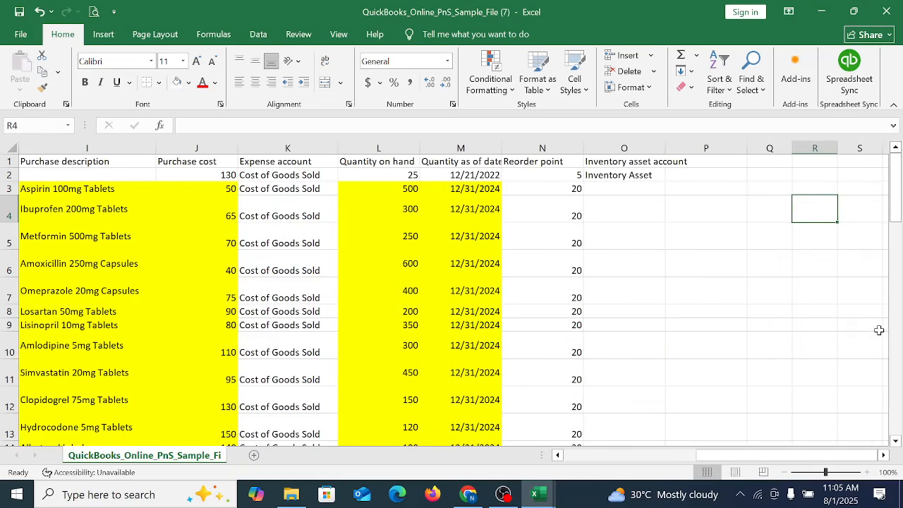
pyautogui.click(594, 175)
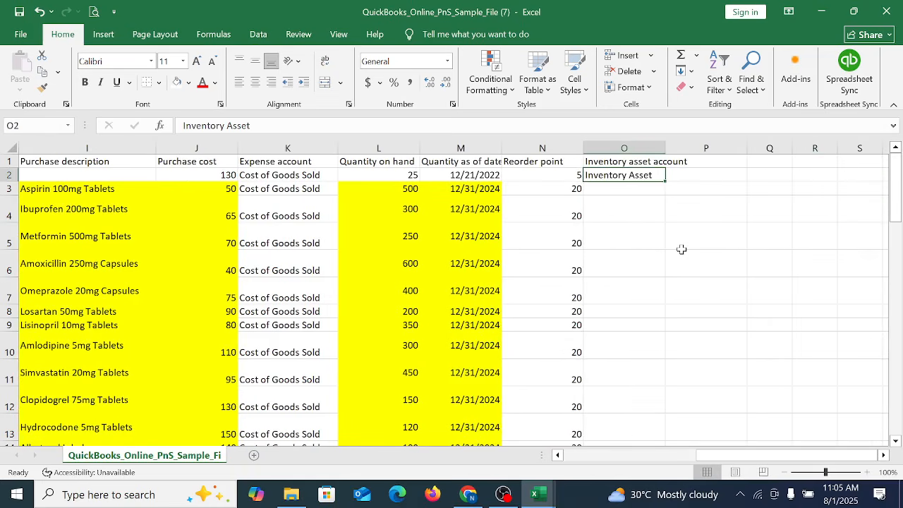
pyautogui.hotkey('ctrl', 'c')
pyautogui.click(607, 192)
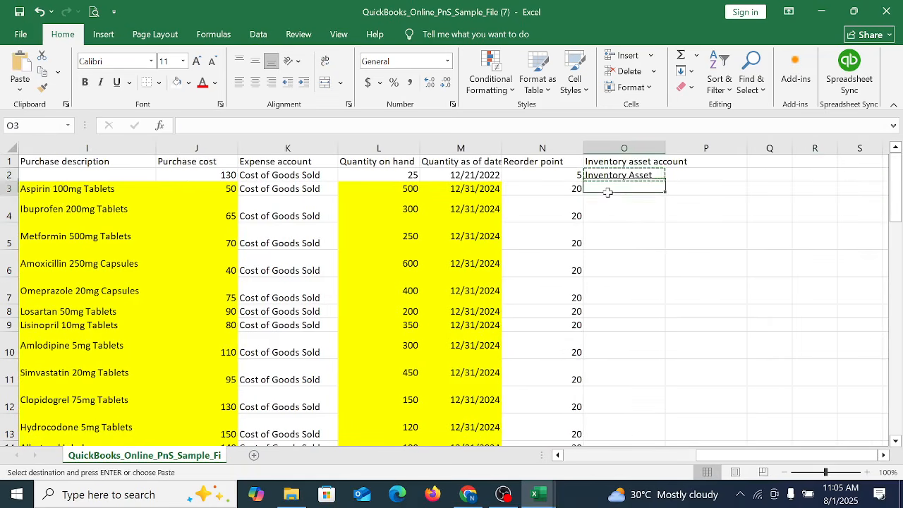
pyautogui.hotkey('ctrl', 'c')
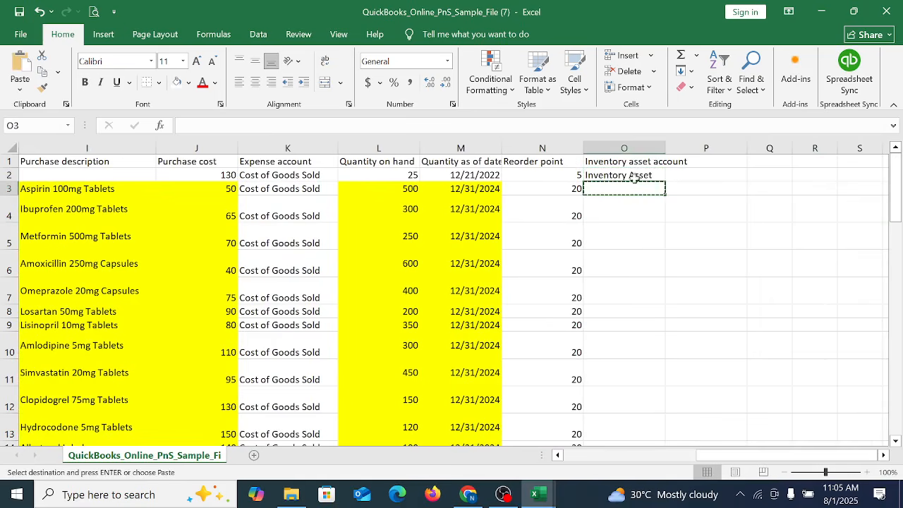
pyautogui.moveTo(635, 179); pyautogui.dragTo(625, 269)
pyautogui.hotkey('ctrl', 'd')
pyautogui.moveTo(624, 184); pyautogui.dragTo(624, 187)
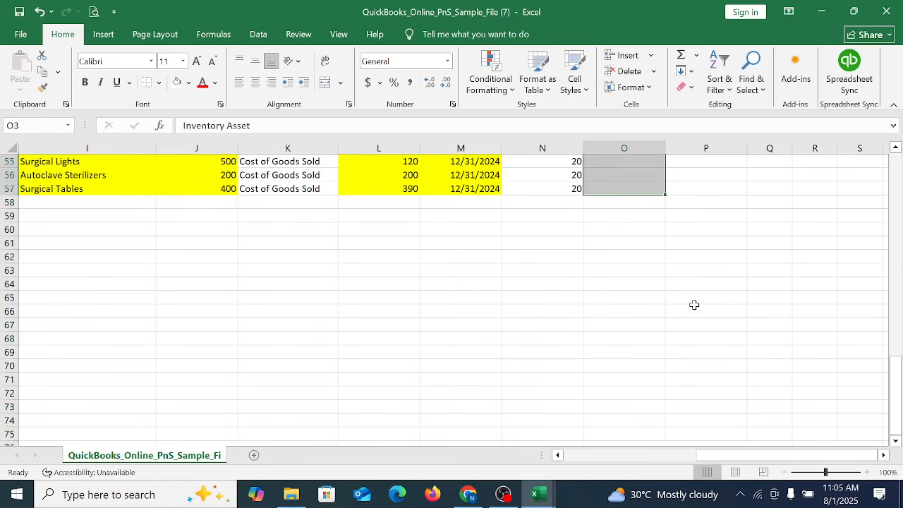
pyautogui.hotkey('ctrl', 'v')
pyautogui.scroll(18, 698, 311)
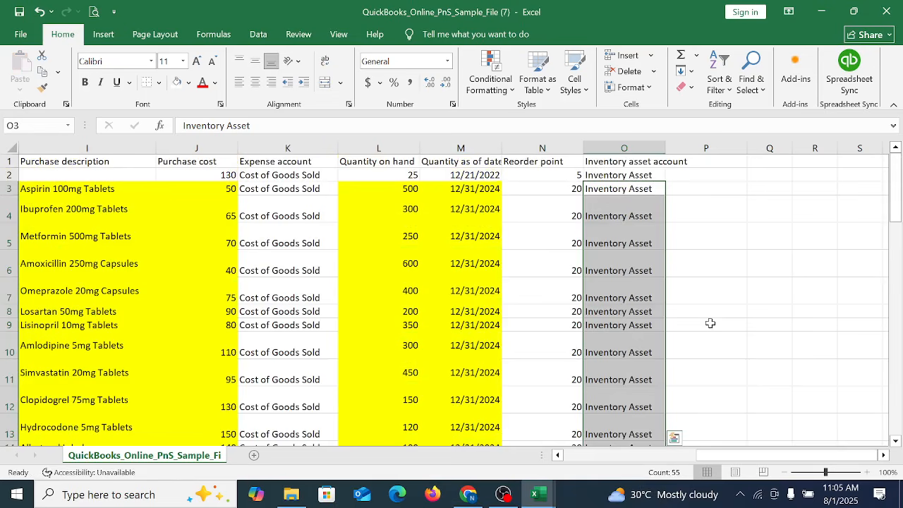
# Step: Delete the original sample product in row 2 of the import file
pyautogui.rightClick(10, 175)
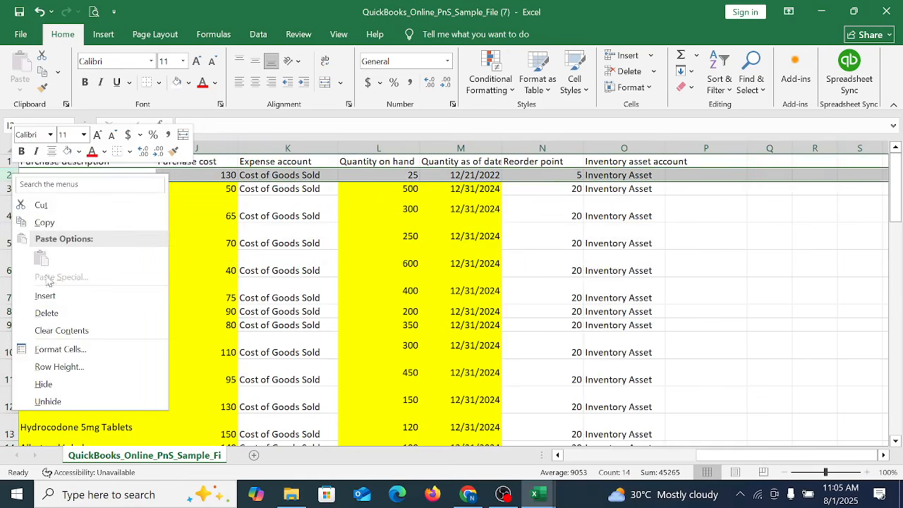
pyautogui.click(47, 313)
pyautogui.click(687, 286)
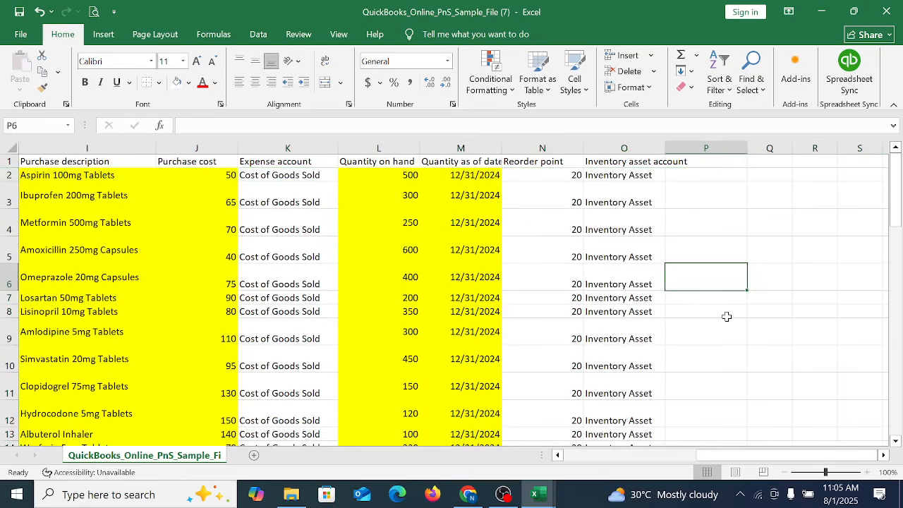
# Step: Fill the Category Medicine, Item type Inventory and Taxable Yes values from B2:D2 down through row 56
pyautogui.hotkey('ctrl', 'Left')
pyautogui.hotkey('ctrl', 'Left')
pyautogui.hotkey('ctrl', 'Left')
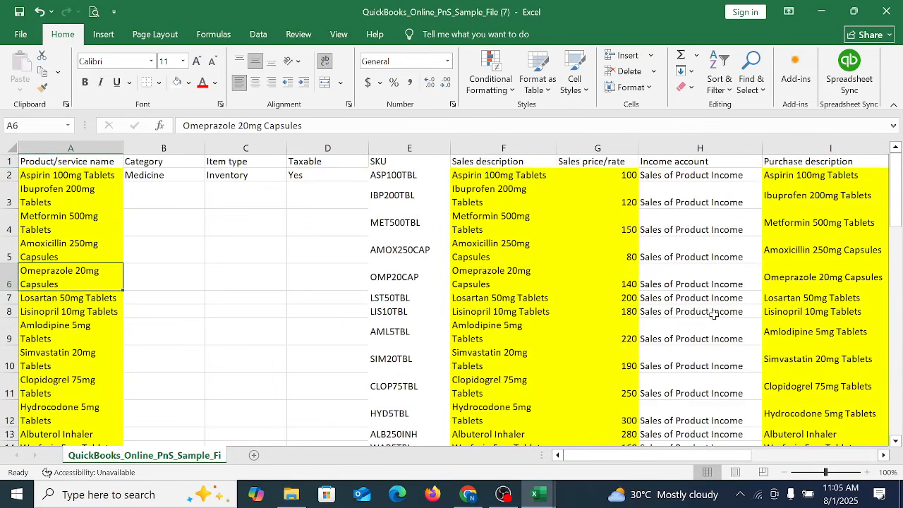
pyautogui.moveTo(153, 176); pyautogui.dragTo(297, 394)
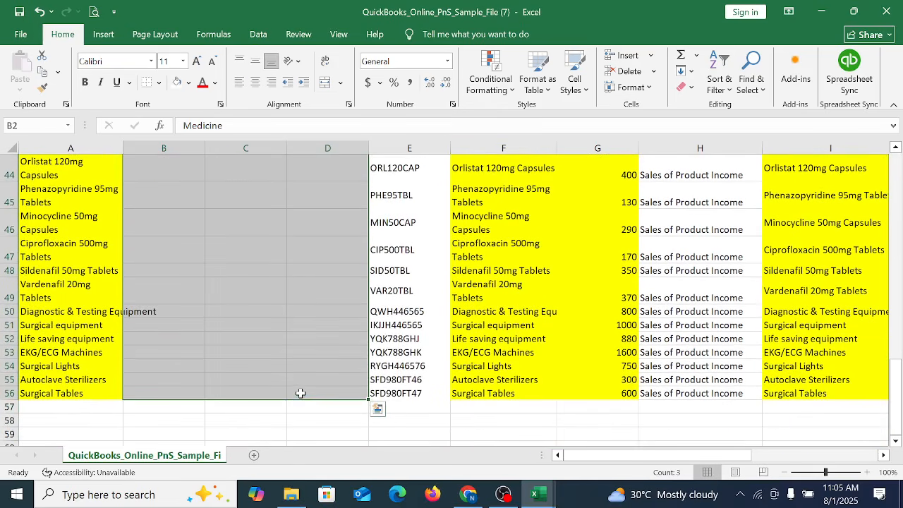
pyautogui.scroll(15, 300, 392)
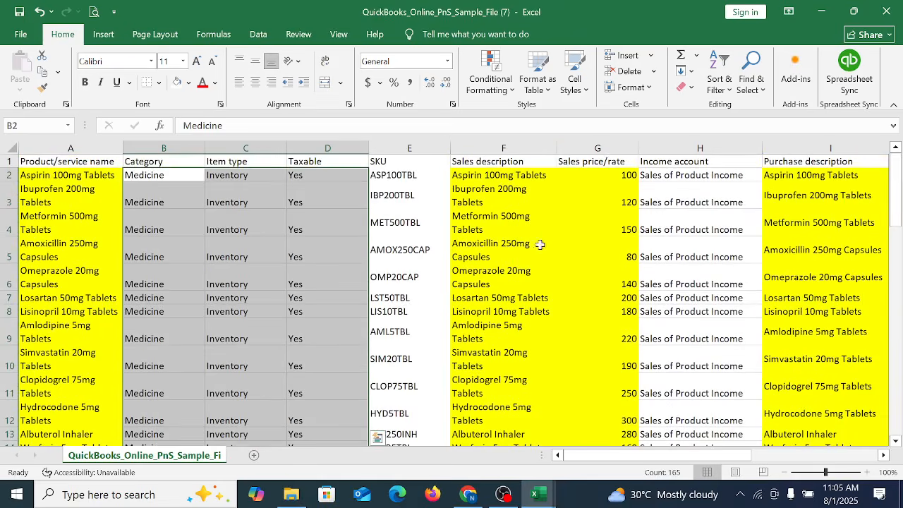
pyautogui.click(540, 231)
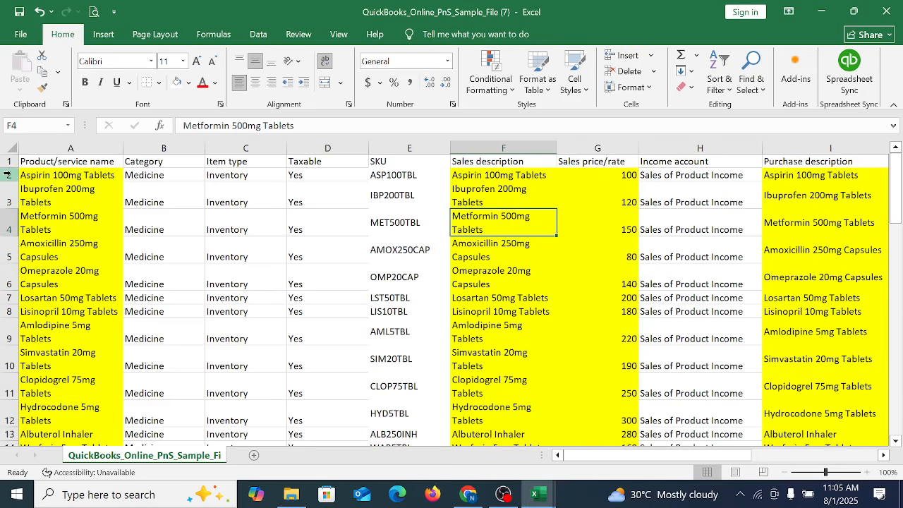
# Step: Remove the yellow cell shading from all product rows below the header, starting at row 2
pyautogui.moveTo(10, 175); pyautogui.dragTo(116, 494)
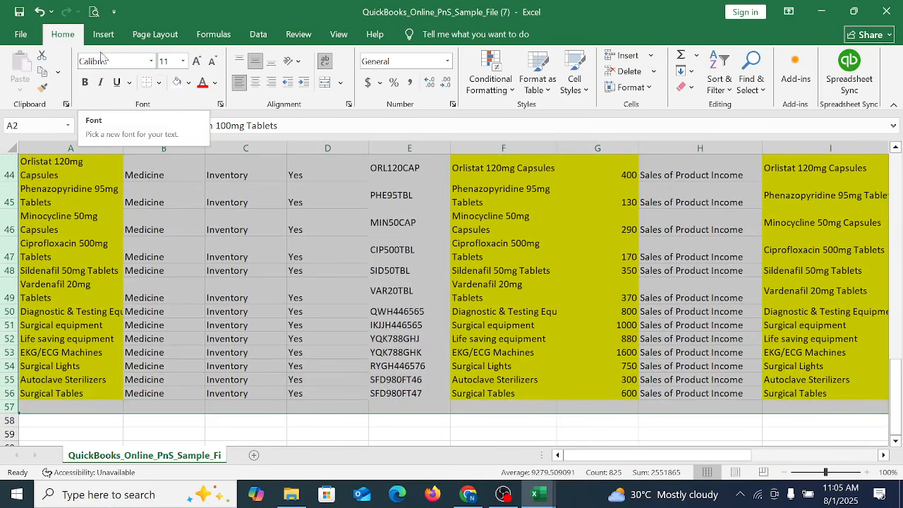
pyautogui.scroll(15, 489, 250)
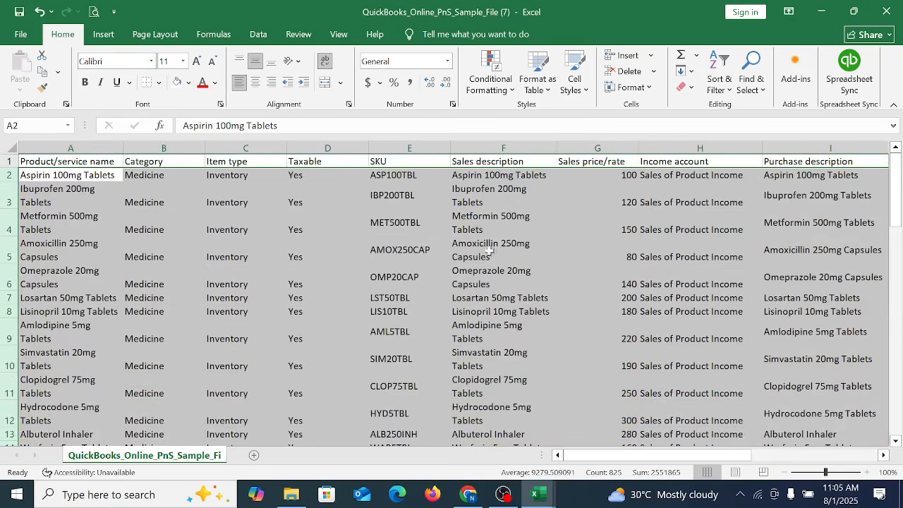
pyautogui.click(672, 293)
# Step: Enter the formula =L2*J2 in P2 to multiply the first product's quantity on hand by its purchase cost
pyautogui.press('Right')
pyautogui.press('Right')
pyautogui.press('Right')
pyautogui.press('Right')
pyautogui.press('Right')
pyautogui.press('Right')
pyautogui.press('Right')
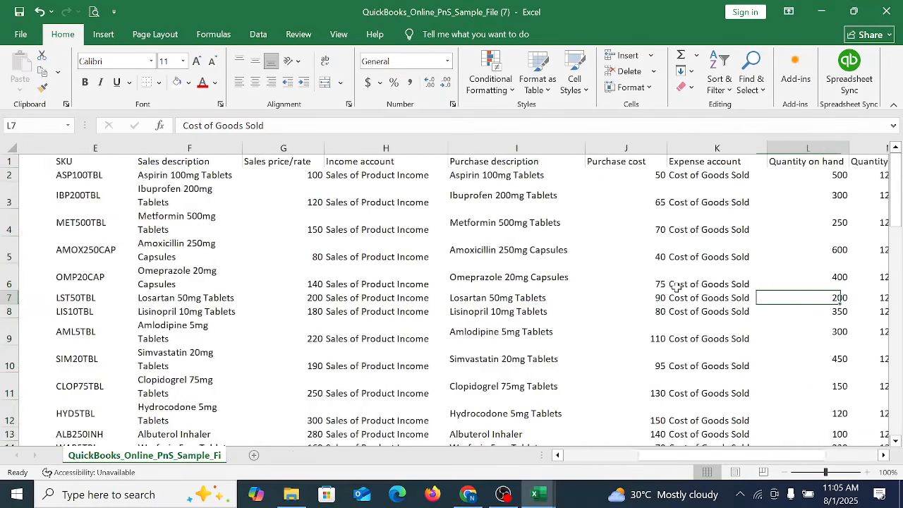
pyautogui.press('Right')
pyautogui.press('Right')
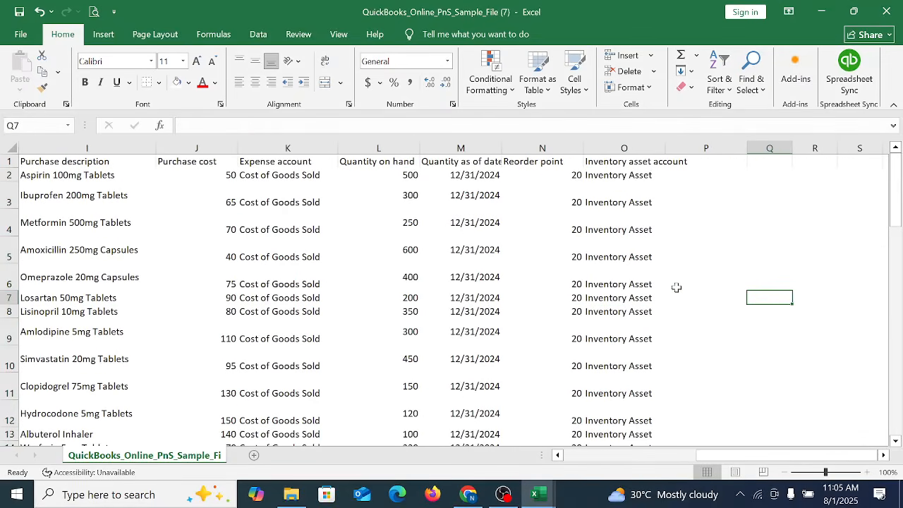
pyautogui.click(562, 175)
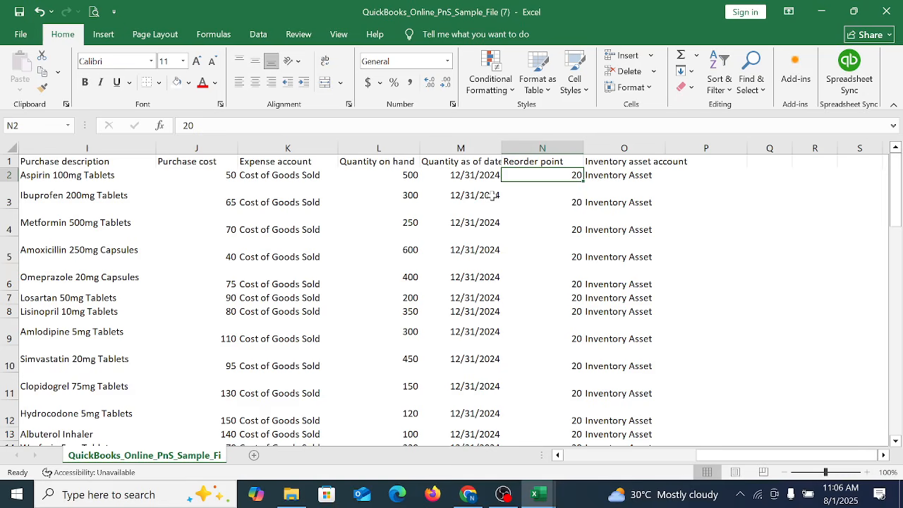
pyautogui.click(744, 177)
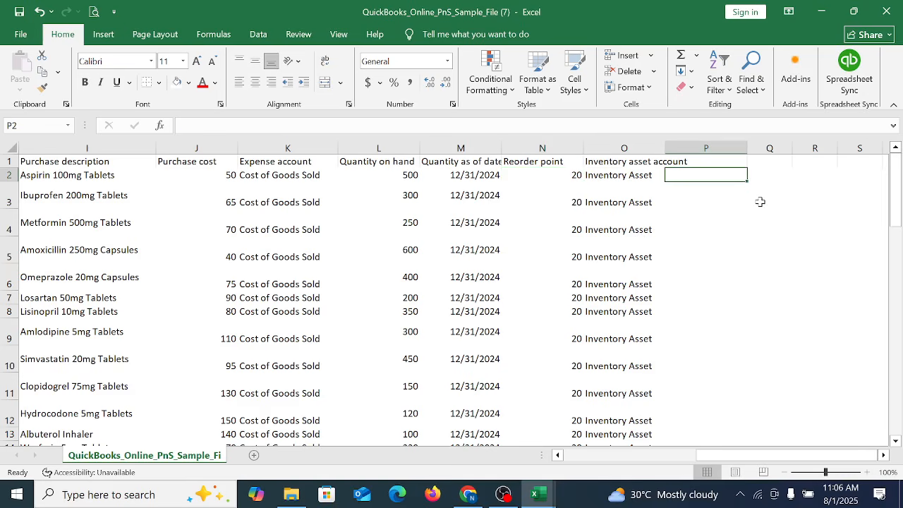
pyautogui.write('=')
pyautogui.click(401, 176)
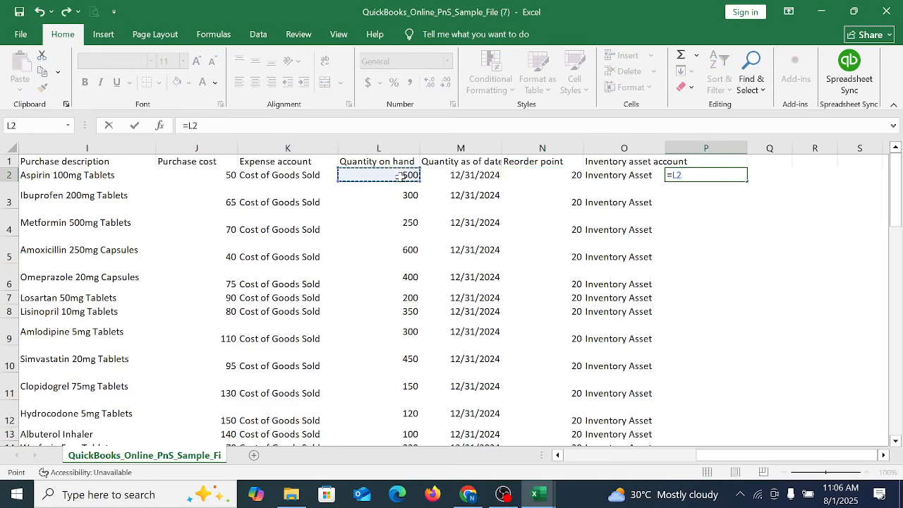
pyautogui.write('*')
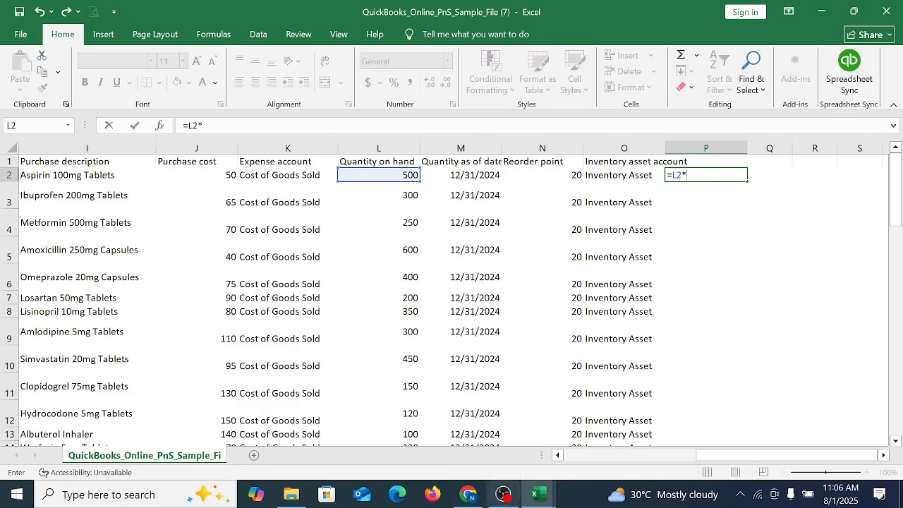
pyautogui.click(212, 175)
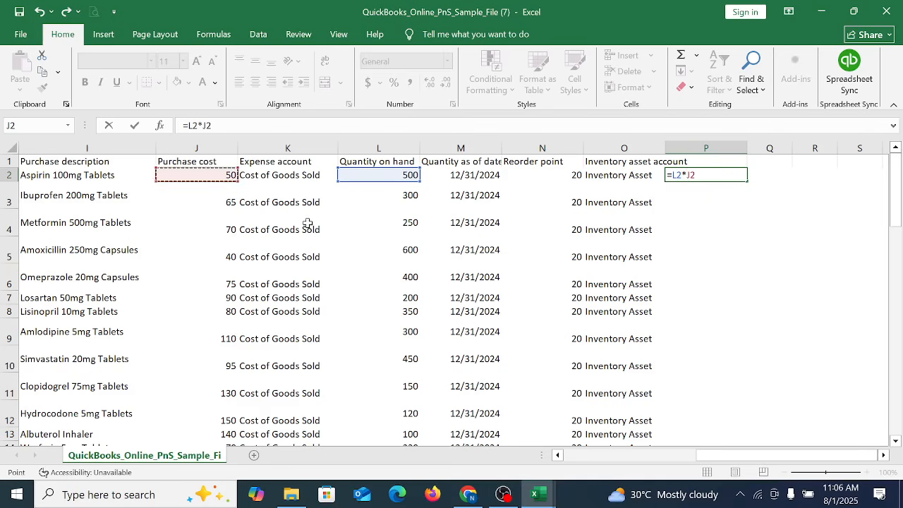
pyautogui.press('Return')
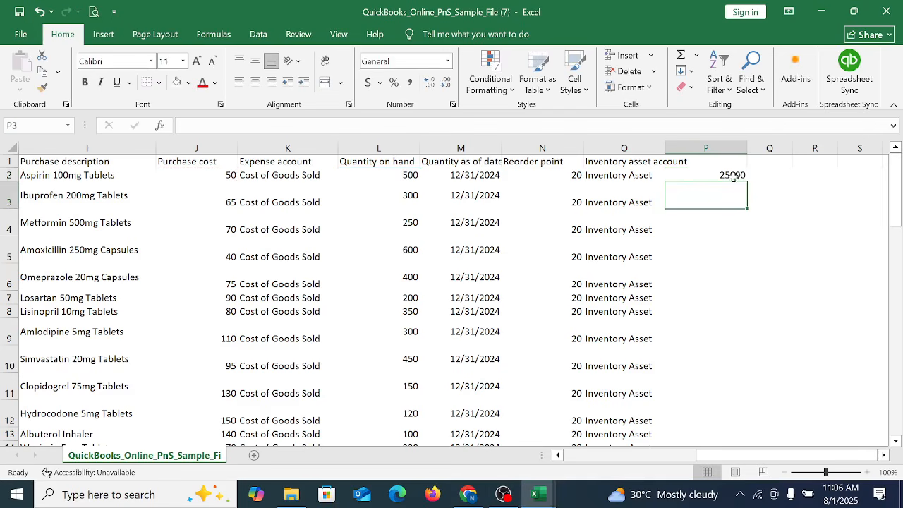
# Step: Fill the inventory value formula in P2 down to the last product in P56
pyautogui.moveTo(734, 176); pyautogui.dragTo(686, 397)
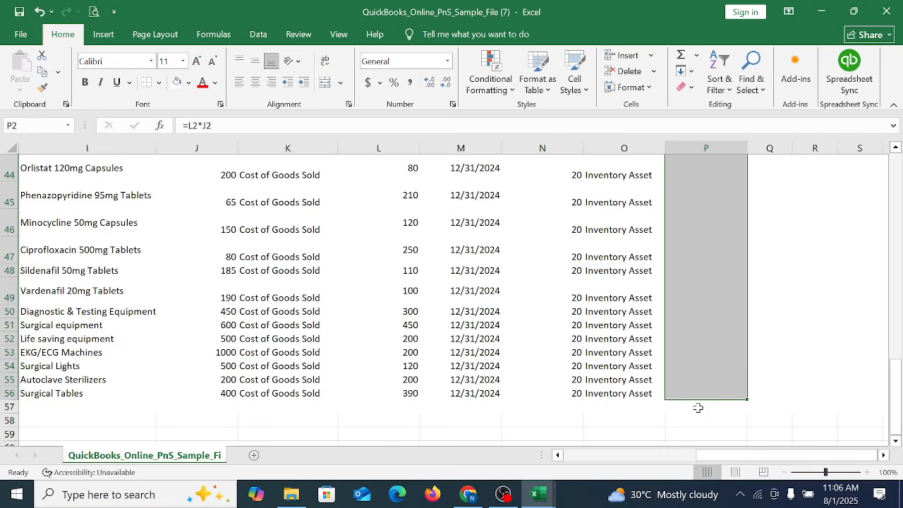
pyautogui.hotkey('ctrl', 'd')
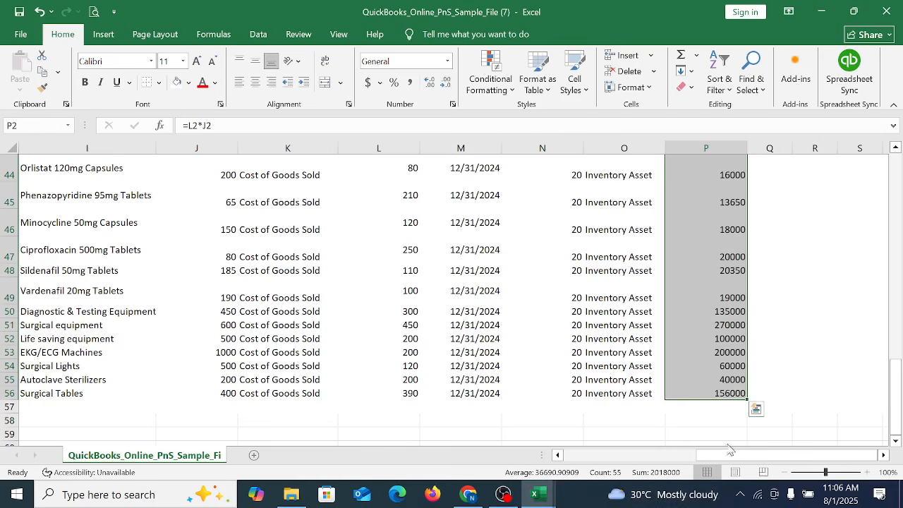
pyautogui.scroll(15, 766, 323)
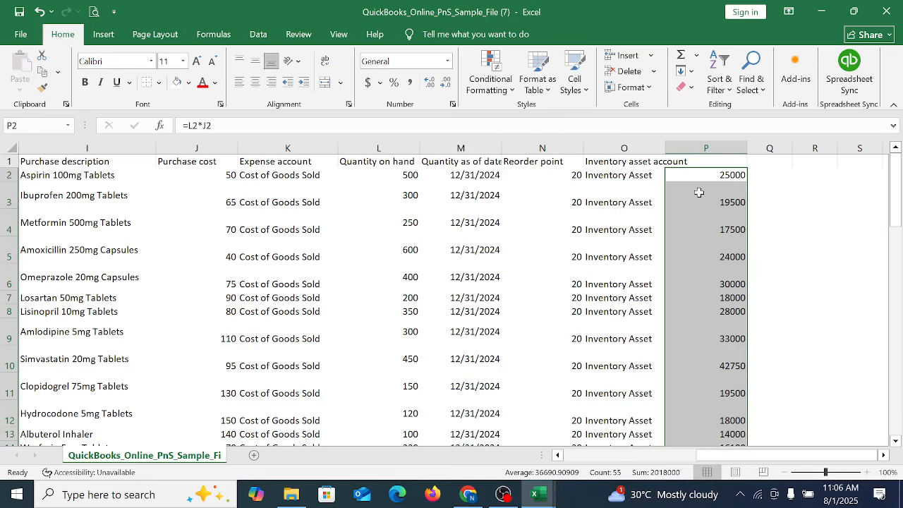
# Step: Copy the calculated inventory values in P2:P56 and switch to the Product and Service list-Buyer workbook
pyautogui.rightClick(705, 229)
pyautogui.click(751, 179)
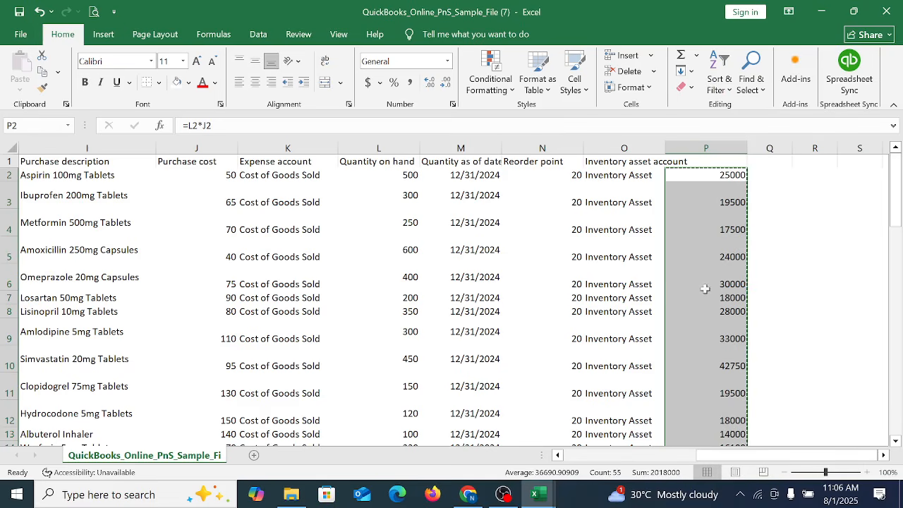
pyautogui.moveTo(534, 498)
pyautogui.click(529, 432)
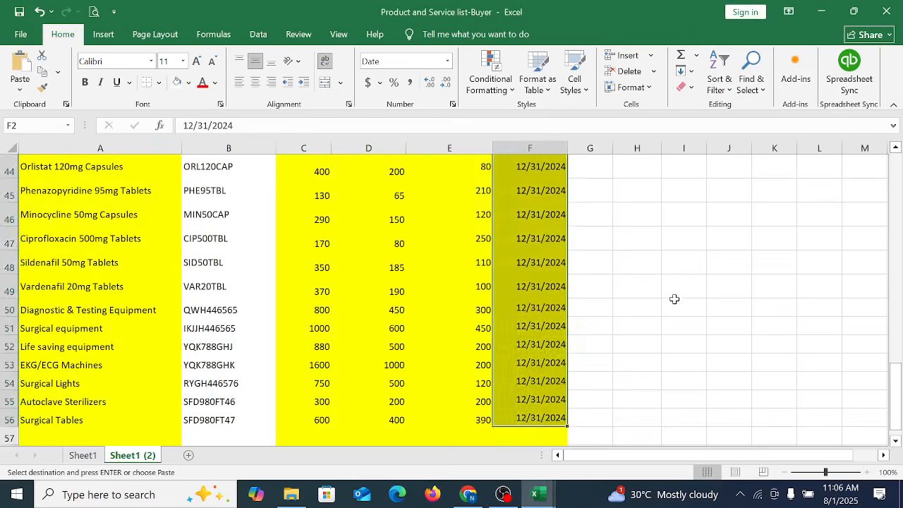
pyautogui.click(648, 186)
pyautogui.rightClick(648, 186)
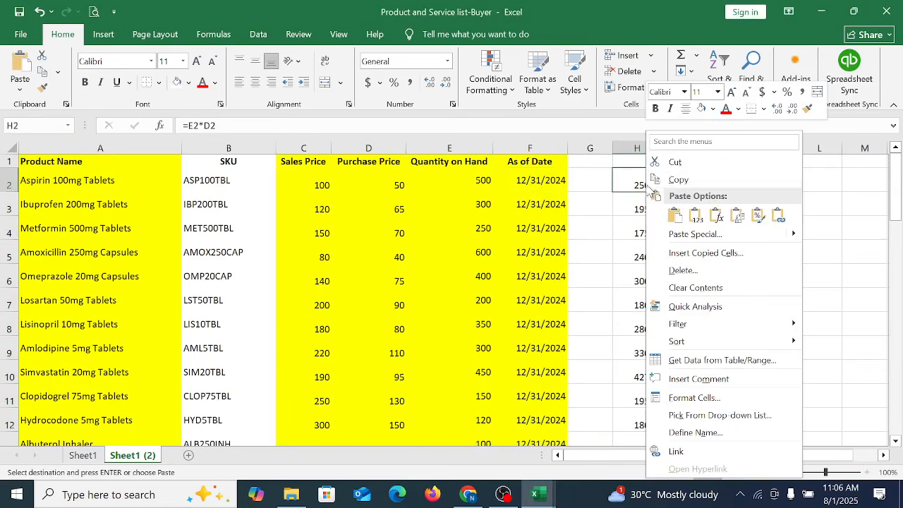
pyautogui.click(670, 211)
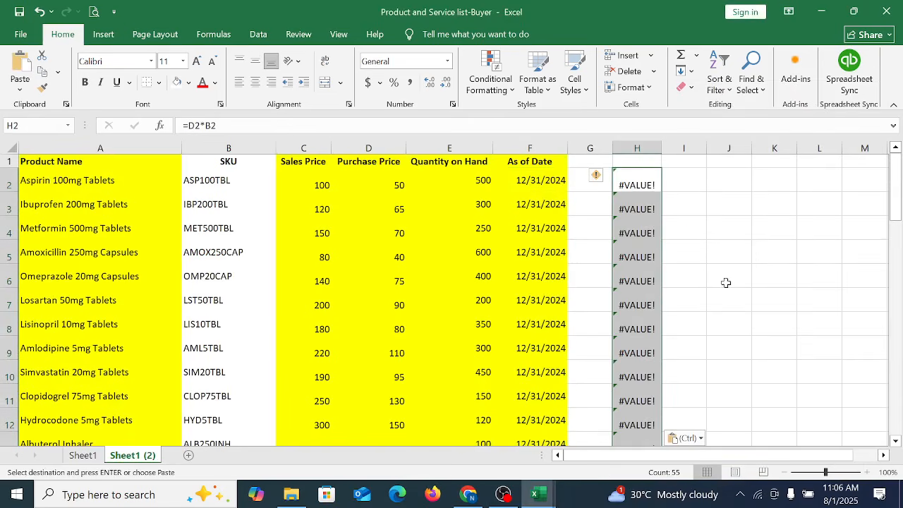
pyautogui.hotkey('ctrl', 'z')
# Step: Paste the copied inventory values as values only from H2 of Sheet1 (2) and save the workbook
pyautogui.rightClick(642, 184)
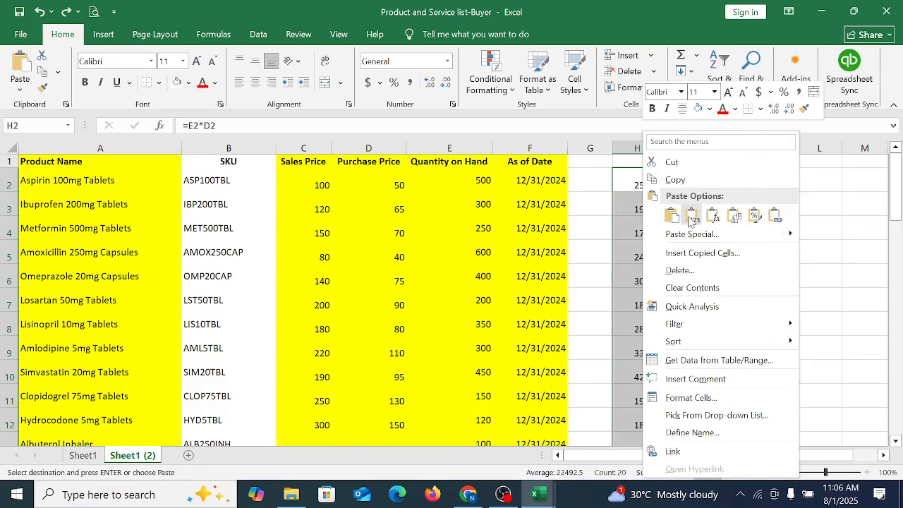
pyautogui.click(690, 218)
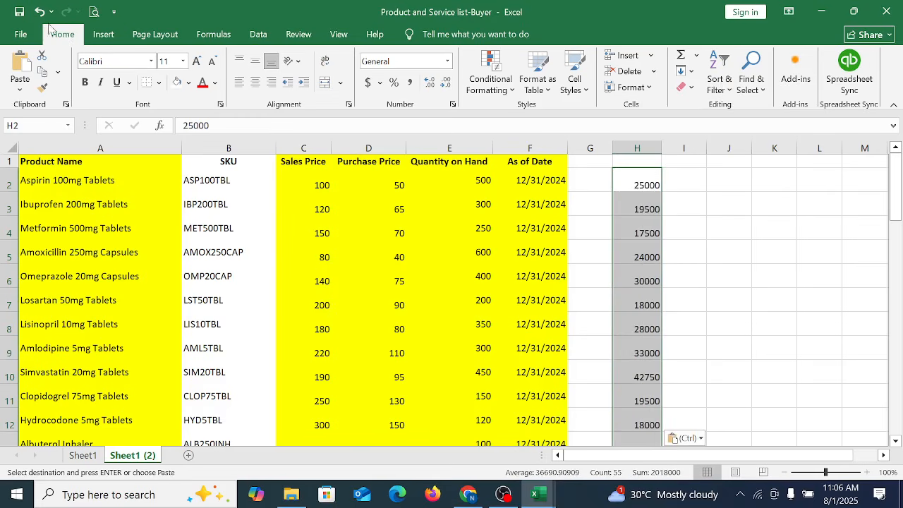
pyautogui.click(18, 12)
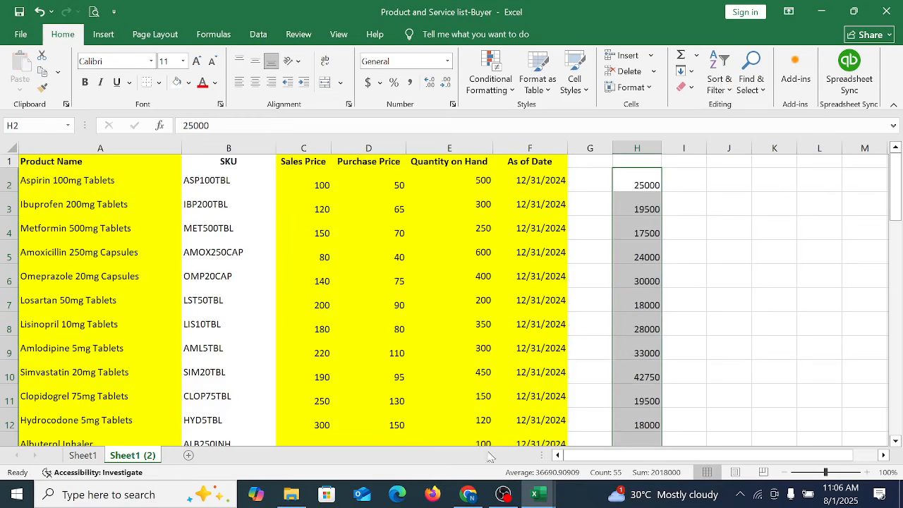
# Step: Return to the QuickBooks_Online_PnS_Sample_File workbook and clear the helper formulas in P2:P56
pyautogui.click(535, 494)
pyautogui.click(711, 457)
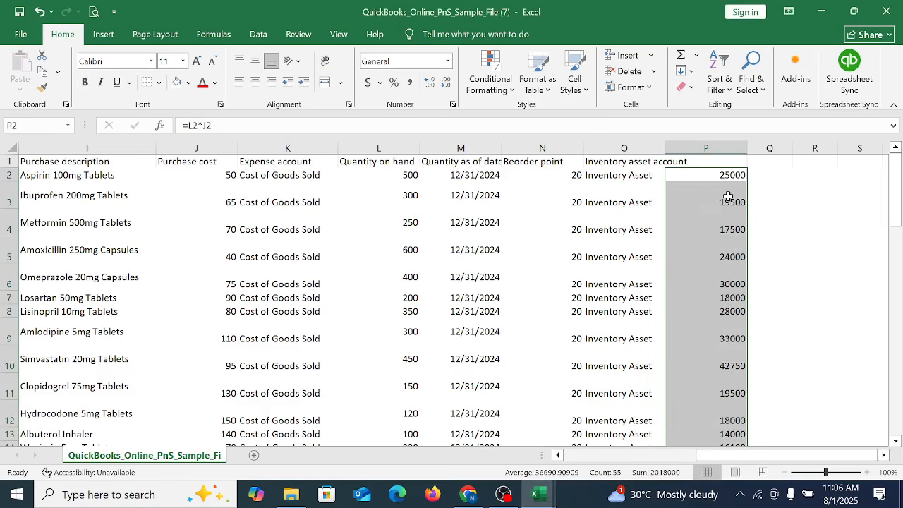
pyautogui.press('Delete')
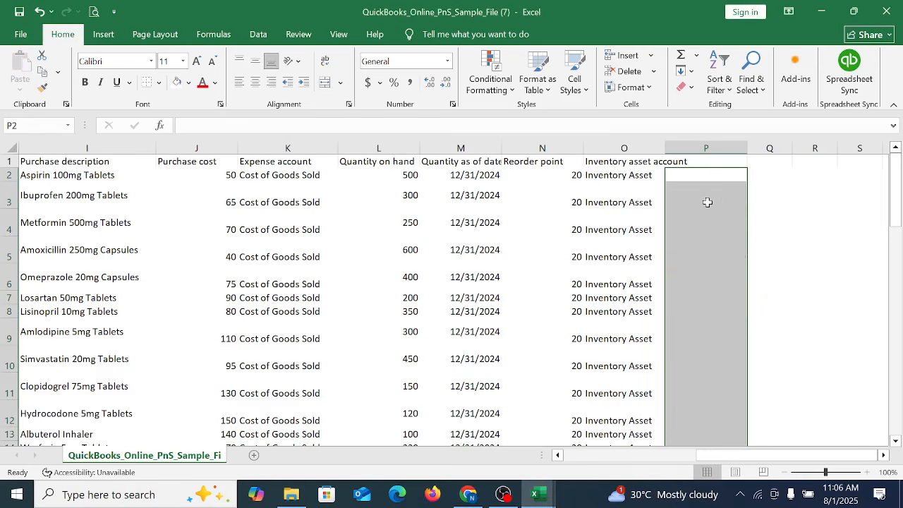
pyautogui.click(702, 299)
pyautogui.press('Left')
pyautogui.press('Left')
pyautogui.press('Left')
pyautogui.press('Left')
pyautogui.press('Left')
pyautogui.press('Left')
pyautogui.press('Left')
pyautogui.press('Left')
pyautogui.press('Left')
pyautogui.press('Left')
pyautogui.press('Left')
pyautogui.press('Left')
pyautogui.press('Left')
pyautogui.press('Left')
pyautogui.press('Left')
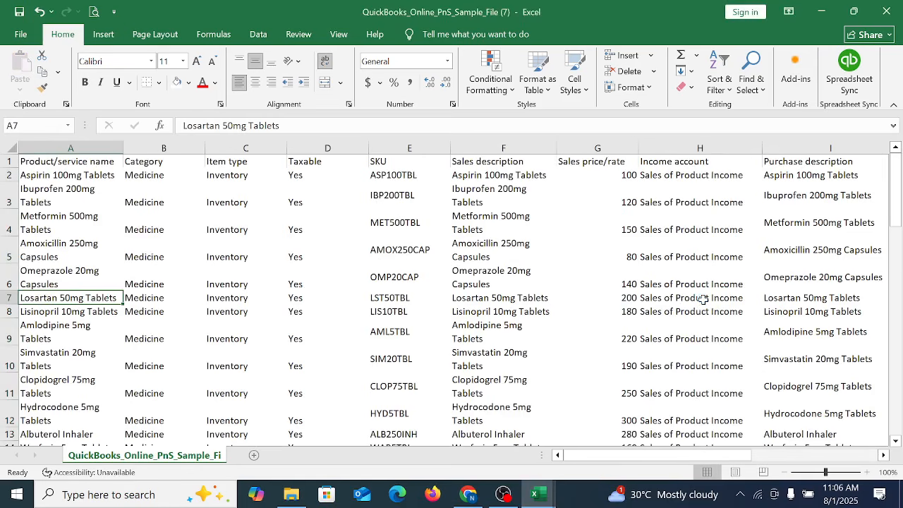
# Step: Switch to QuickBooks Online in Chrome and upload QuickBooks_Online_PnS_Sample_File (7) from the Downloads folder for the product import
pyautogui.click(451, 500)
pyautogui.click(375, 340)
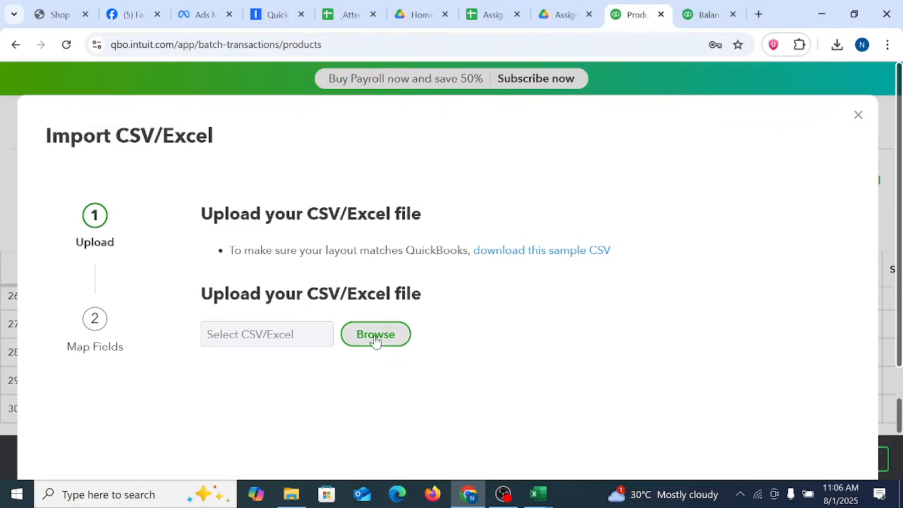
pyautogui.scroll(5, 74, 170)
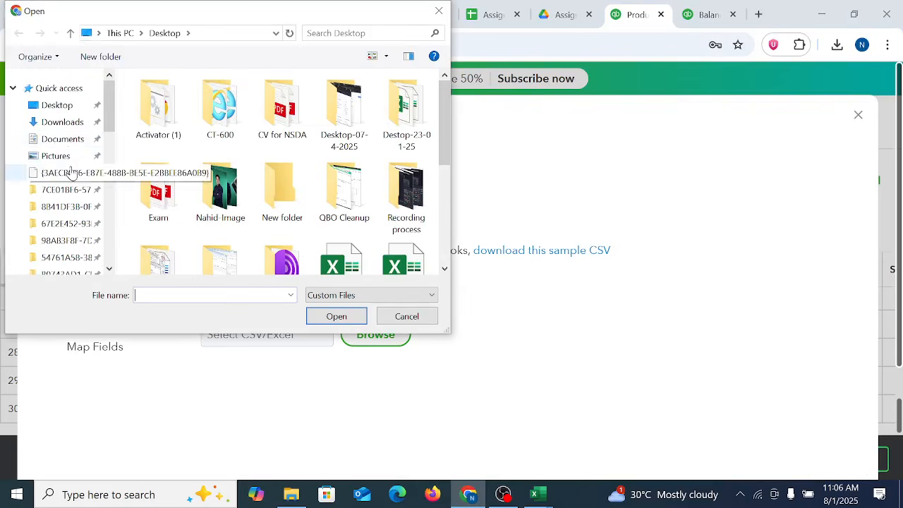
pyautogui.click(61, 125)
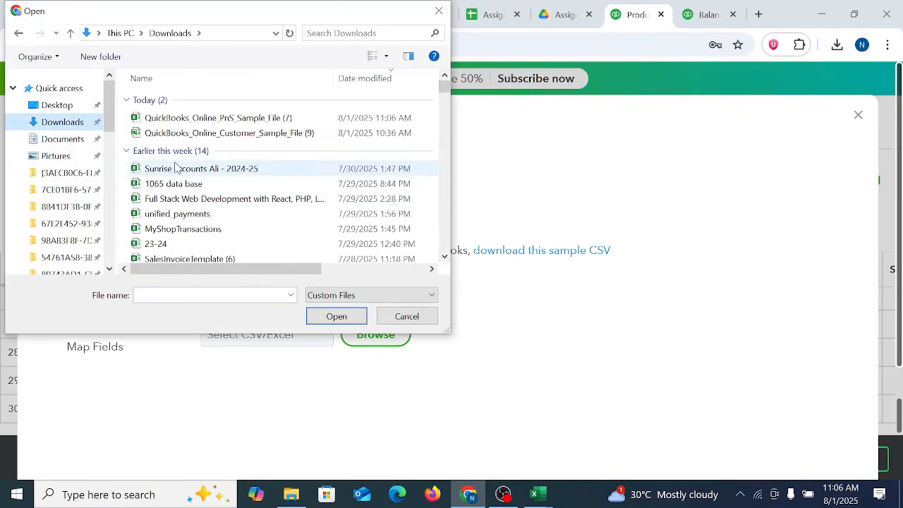
pyautogui.click(236, 119)
pyautogui.click(336, 316)
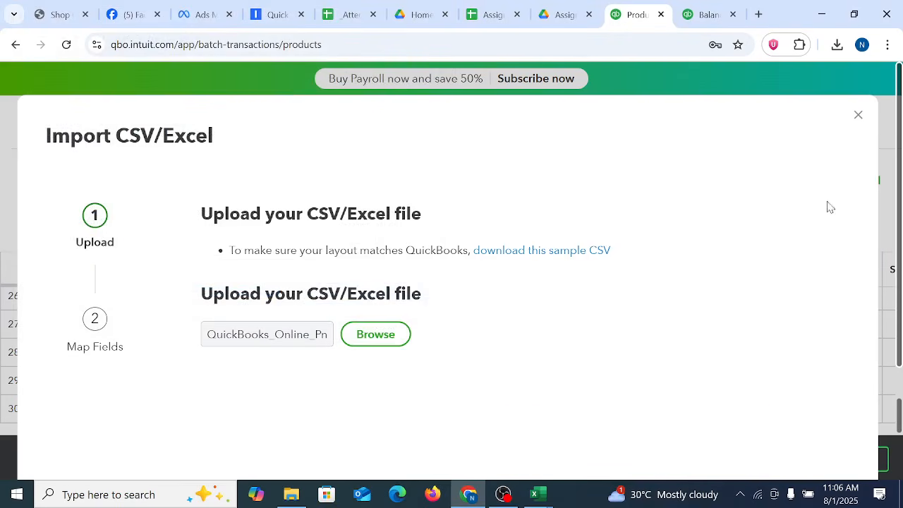
pyautogui.scroll(-2, 550, 312)
pyautogui.click(697, 391)
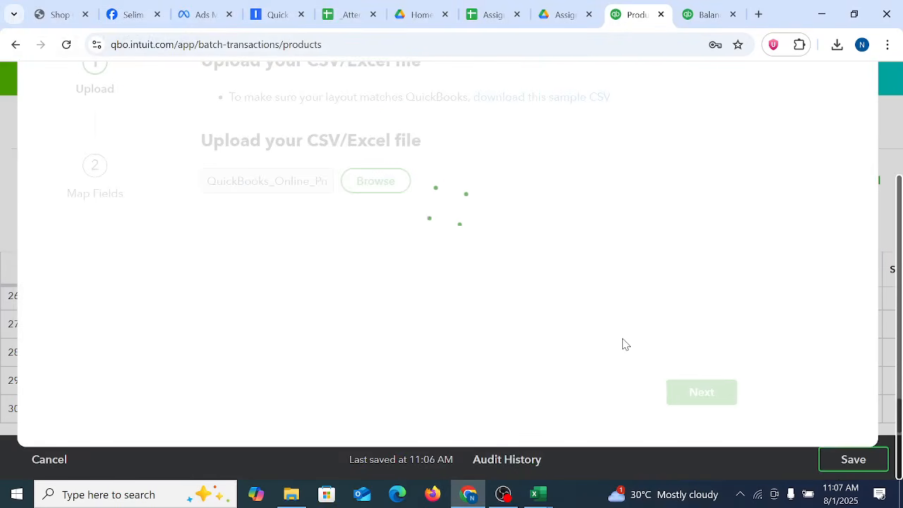
# Step: Review the column heading mapping and accept it with the MM/DD/YYYY format for the quantity as of date
pyautogui.scroll(-5, 522, 286)
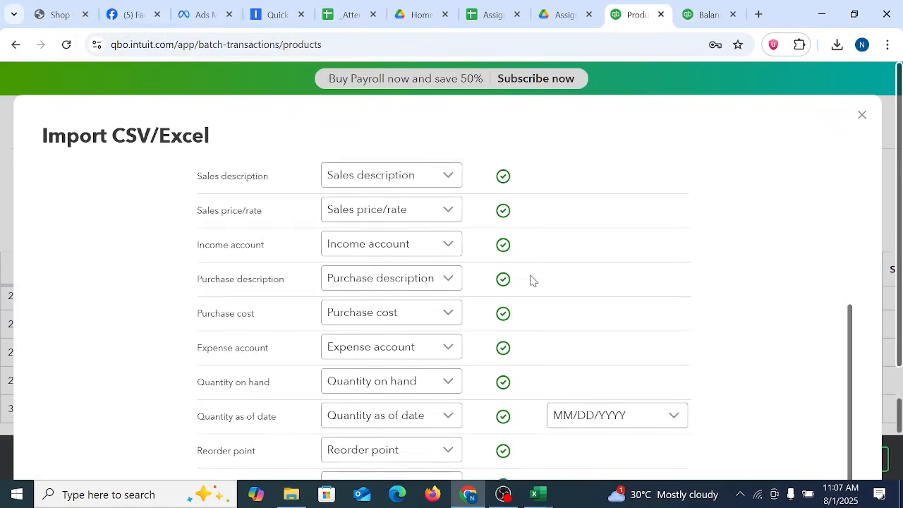
pyautogui.scroll(5, 529, 280)
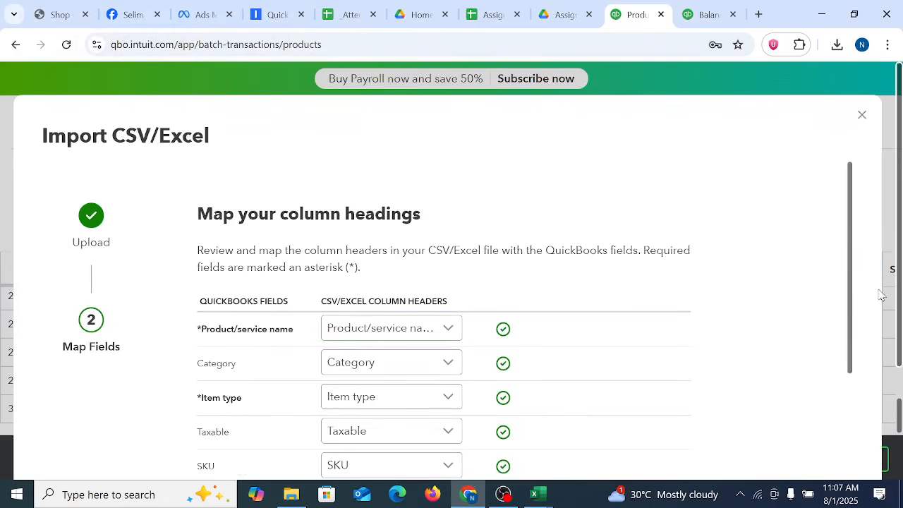
pyautogui.moveTo(847, 279); pyautogui.dragTo(890, 471)
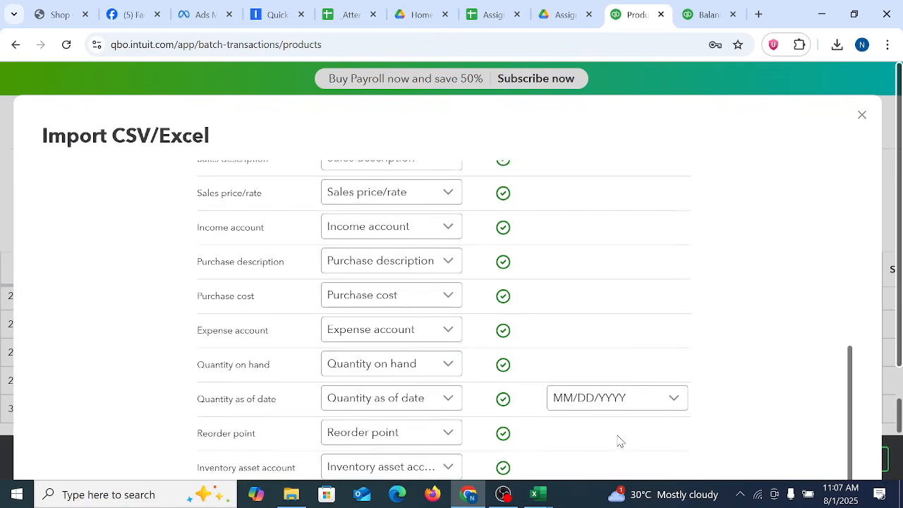
pyautogui.scroll(5, 673, 364)
pyautogui.scroll(-5, 637, 399)
pyautogui.scroll(-3, 711, 304)
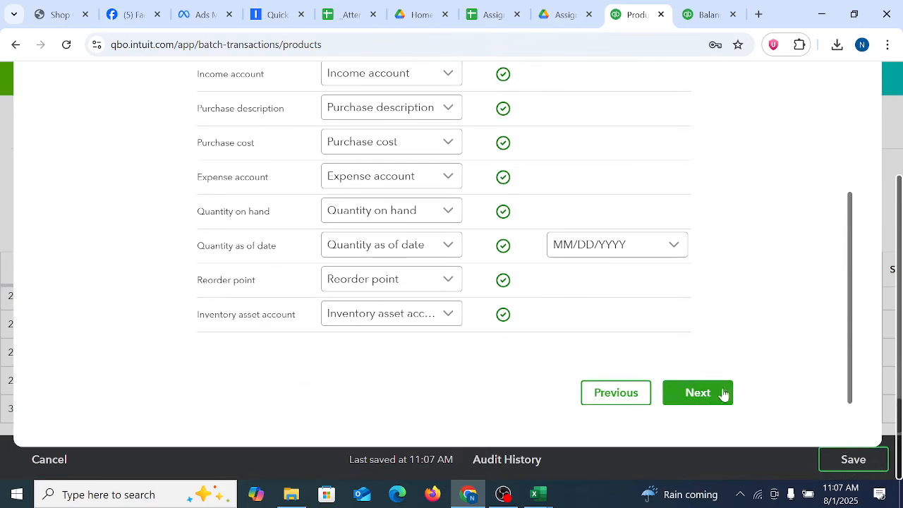
pyautogui.click(704, 400)
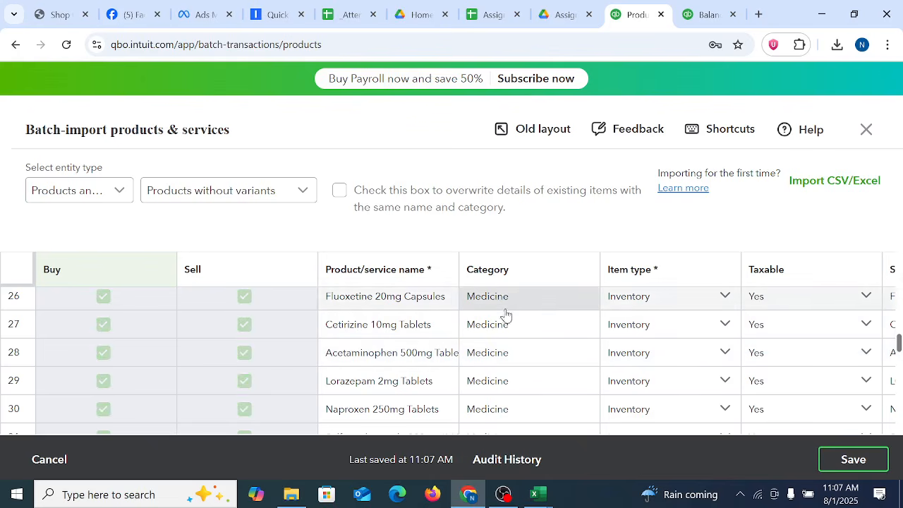
# Step: Check the imported product rows from first to last and reduce the browser page zoom to 75%
pyautogui.scroll(-10, 505, 315)
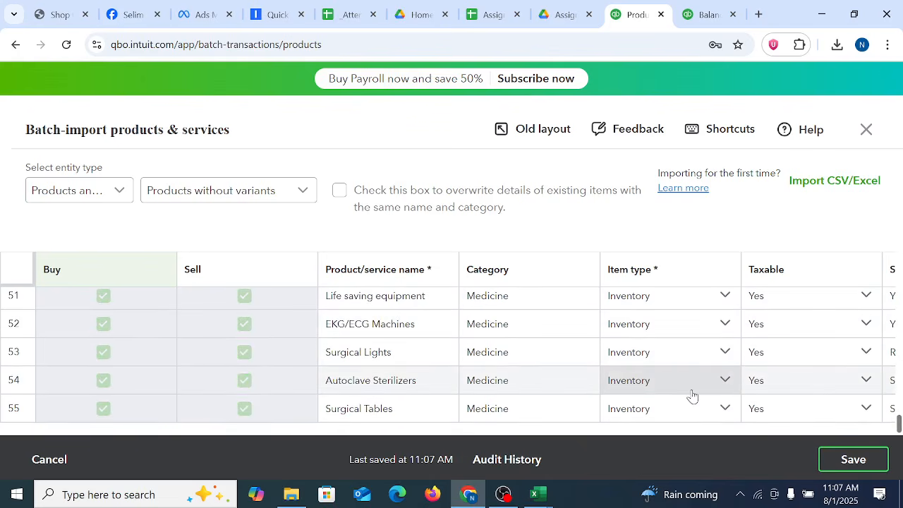
pyautogui.scroll(20, 576, 339)
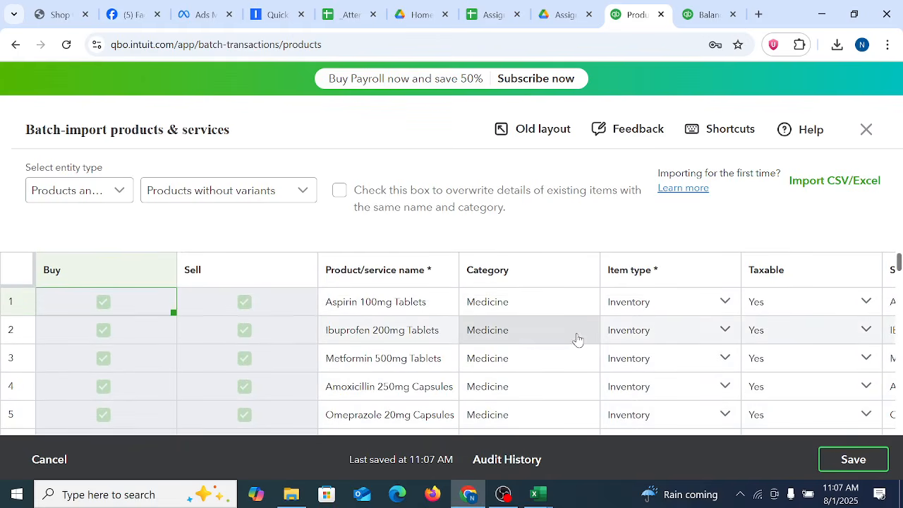
pyautogui.scroll(-20, 576, 338)
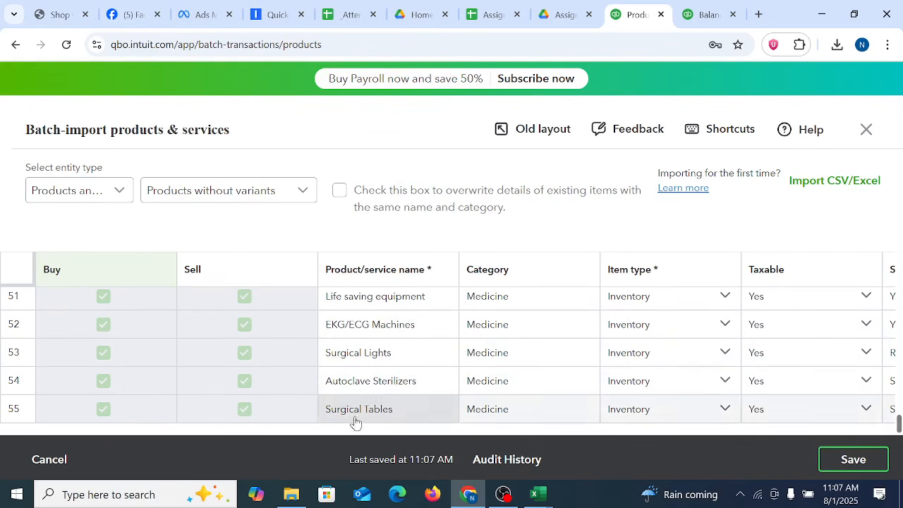
pyautogui.click(887, 45)
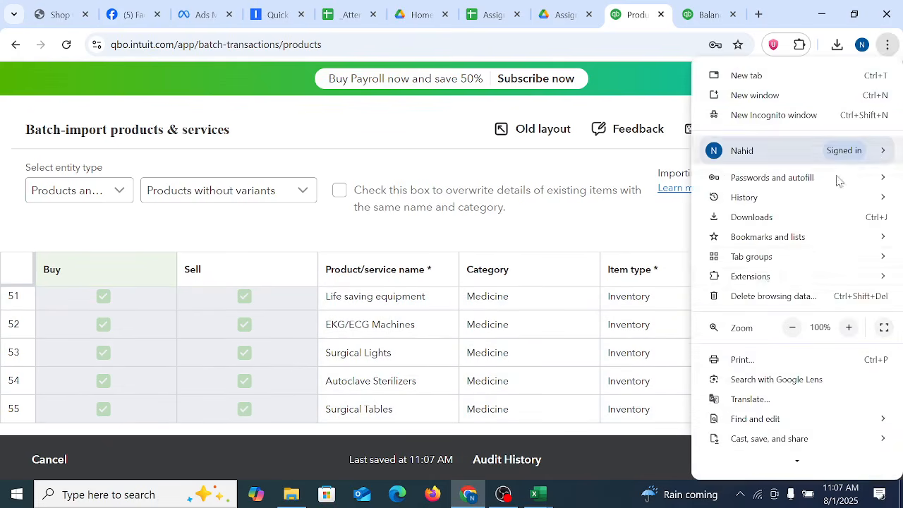
pyautogui.click(792, 328)
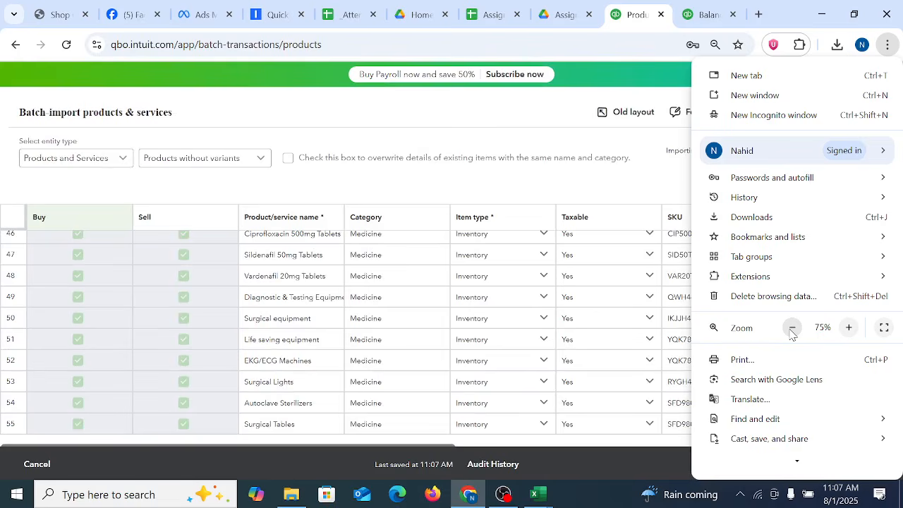
pyautogui.click(548, 238)
# Step: Review the purchase, quantity, date and account columns of the imported products, and save the batch to QuickBooks
pyautogui.moveTo(455, 446); pyautogui.dragTo(897, 447)
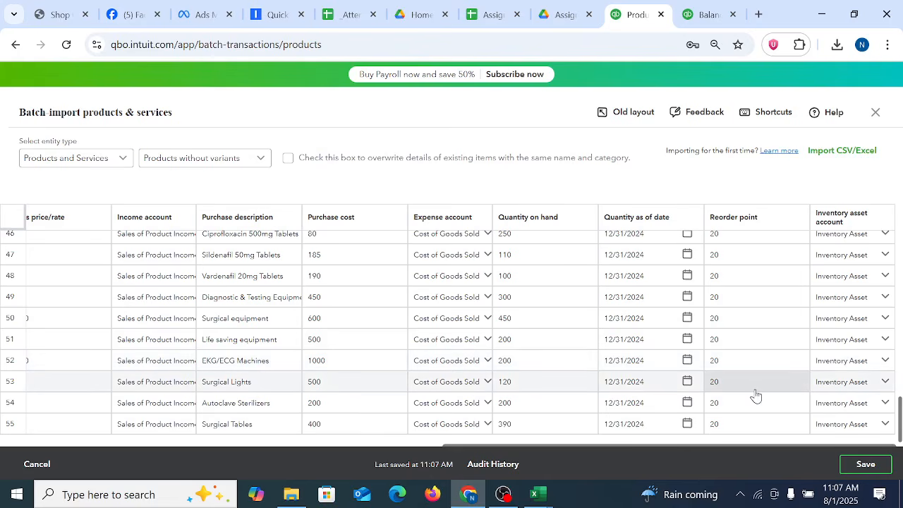
pyautogui.scroll(14, 770, 397)
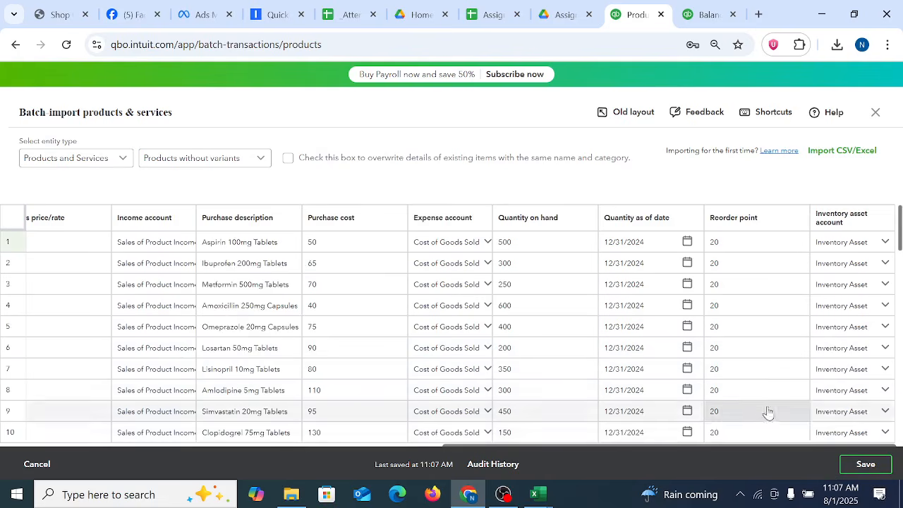
pyautogui.scroll(-14, 768, 412)
pyautogui.moveTo(484, 450); pyautogui.dragTo(32, 445)
pyautogui.scroll(14, 101, 223)
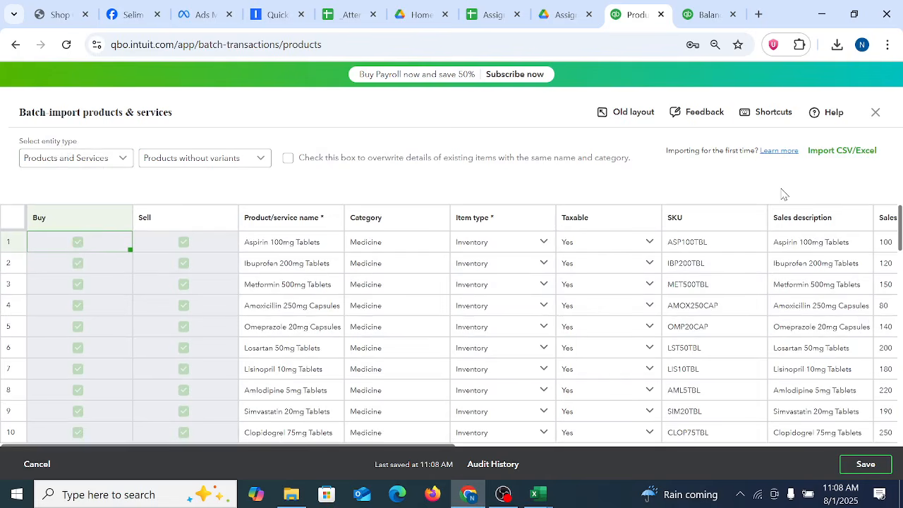
pyautogui.scroll(-14, 861, 415)
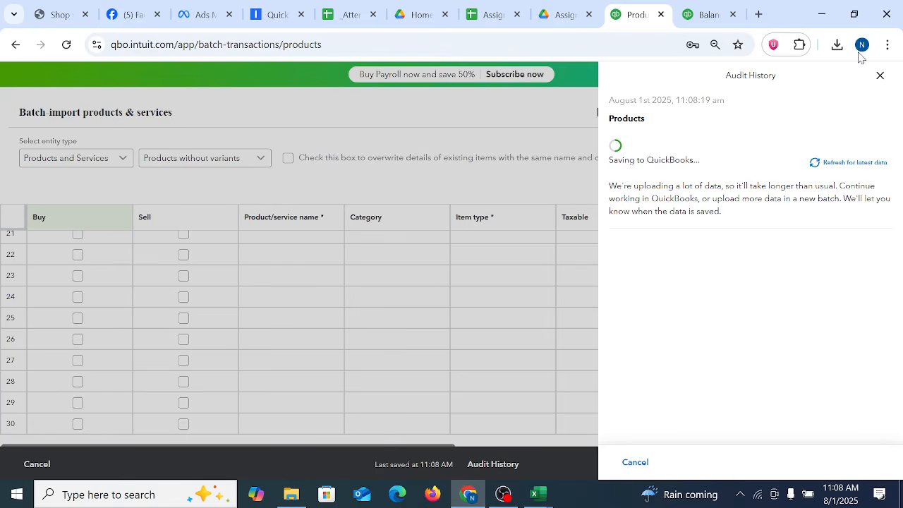
# Step: Increase the browser page zoom to 90%
pyautogui.click(888, 44)
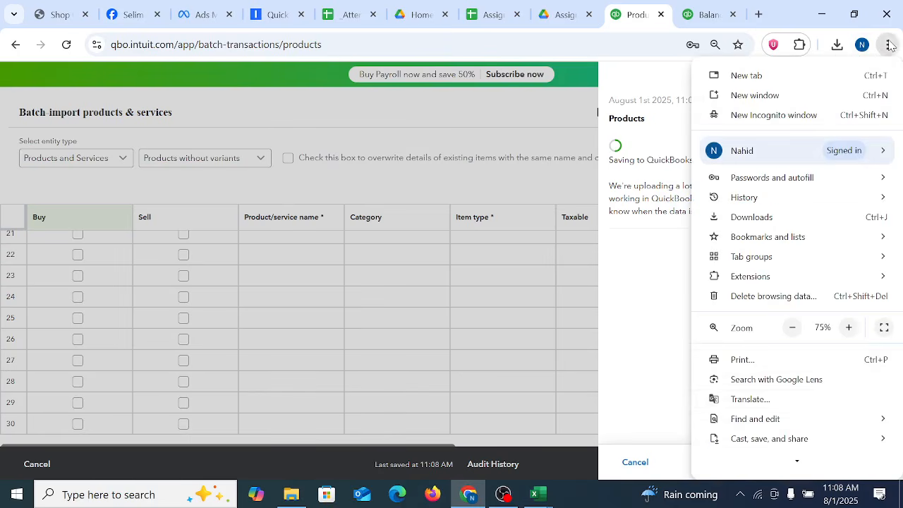
pyautogui.click(849, 328)
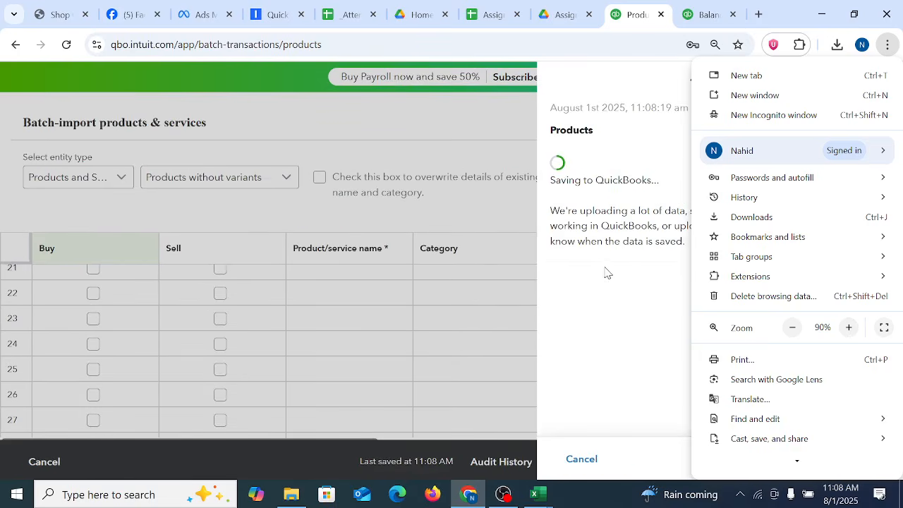
pyautogui.click(628, 304)
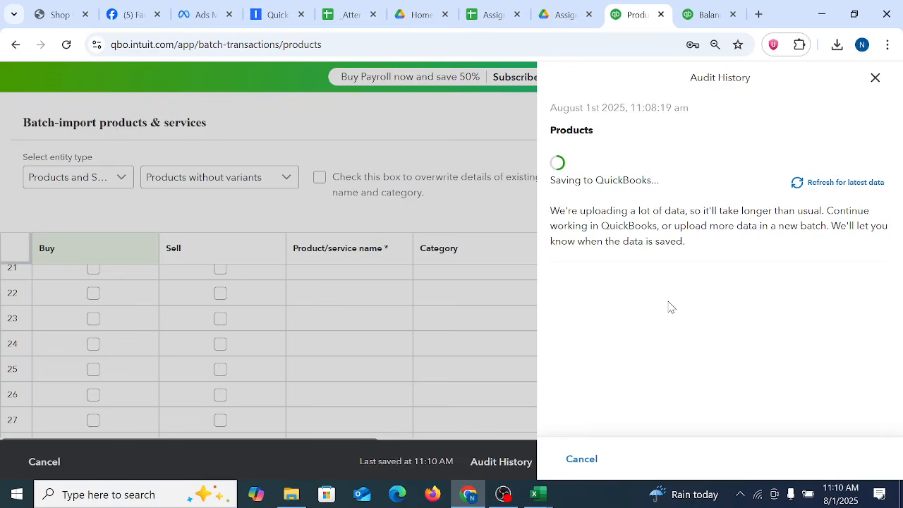
# Step: Switch to the open Balance Sheet report and reload it to check the inventory asset balance
pyautogui.click(701, 13)
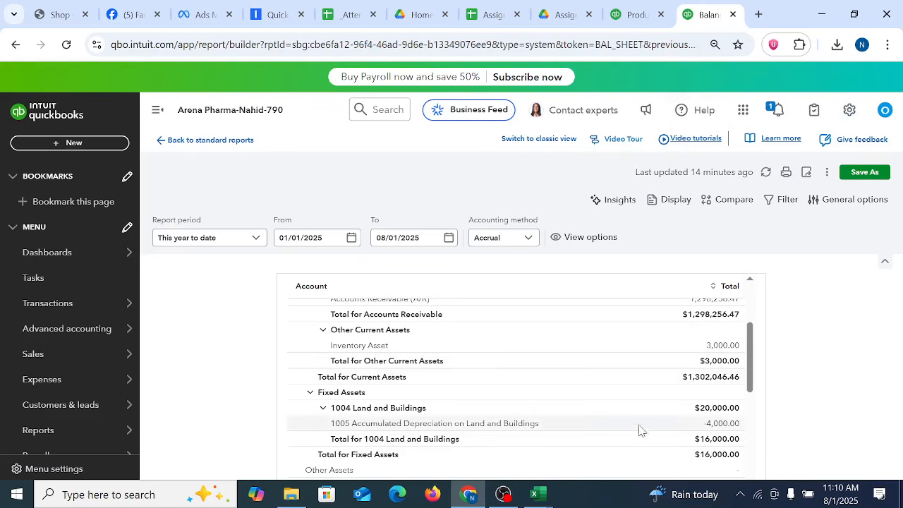
pyautogui.click(67, 45)
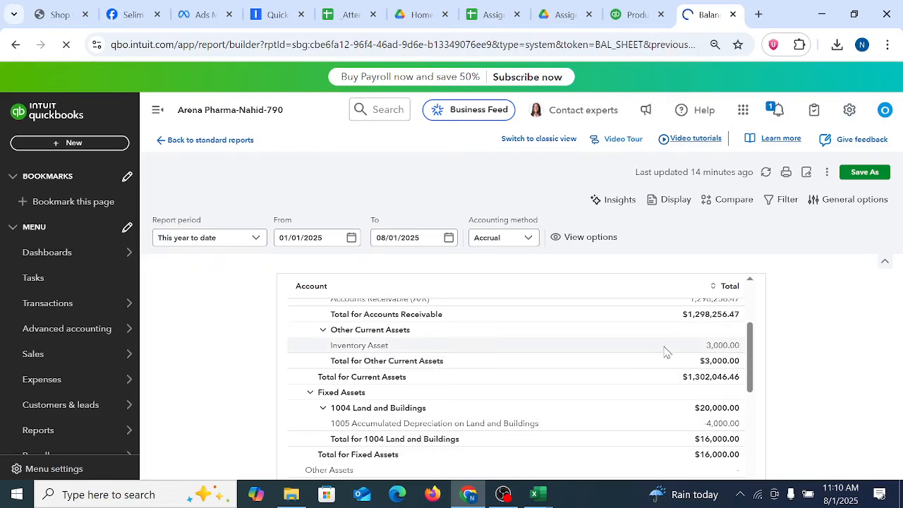
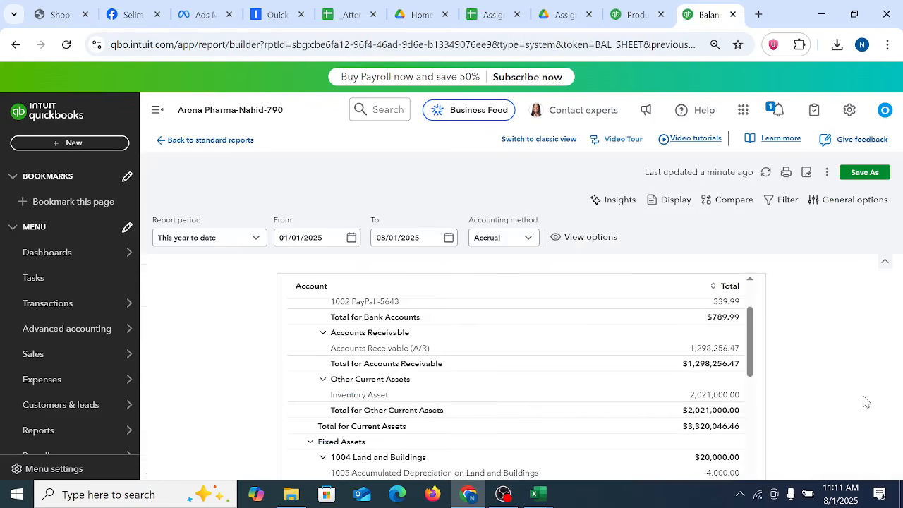
# Step: Switch to Excel and look through the open workbooks, ending on Product and Service list-Buyer
pyautogui.click(539, 495)
pyautogui.click(781, 446)
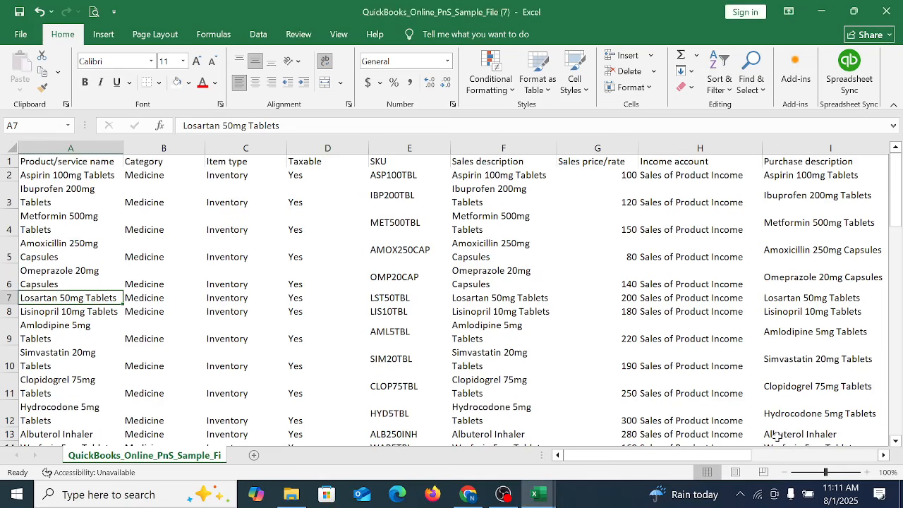
pyautogui.moveTo(541, 475)
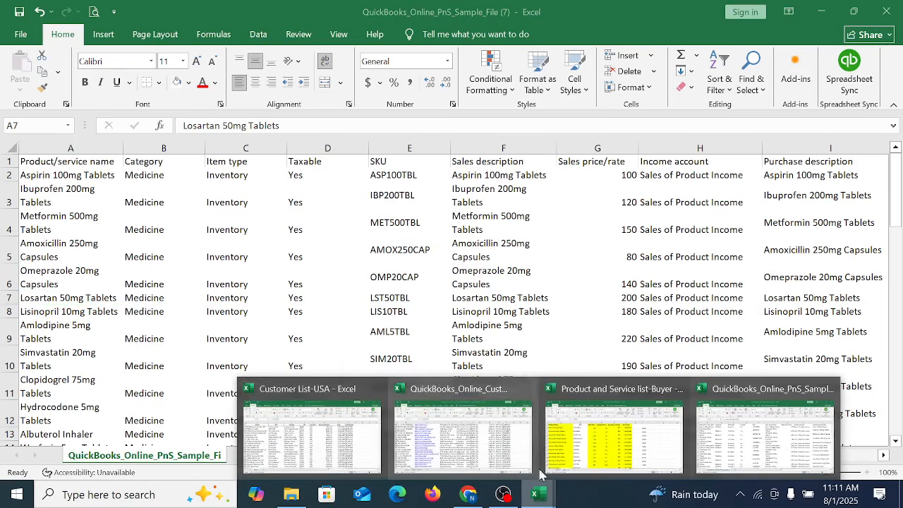
pyautogui.click(315, 451)
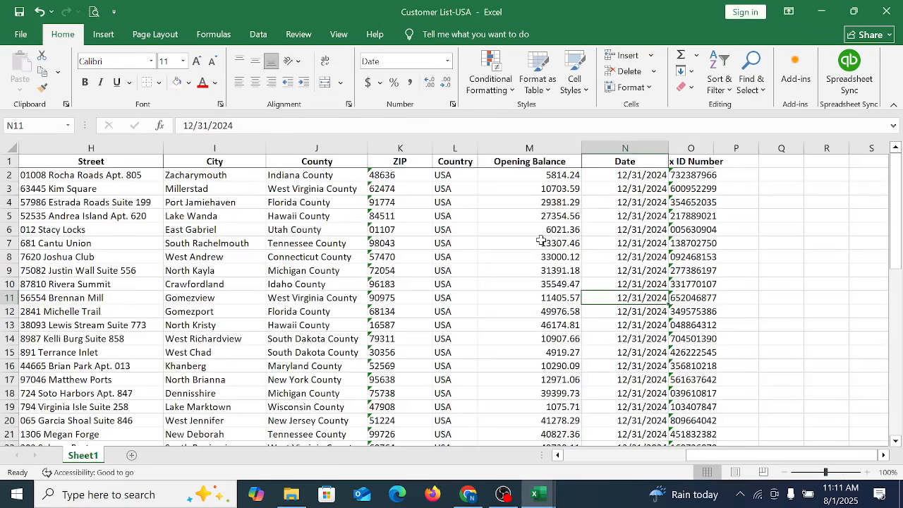
pyautogui.moveTo(541, 497)
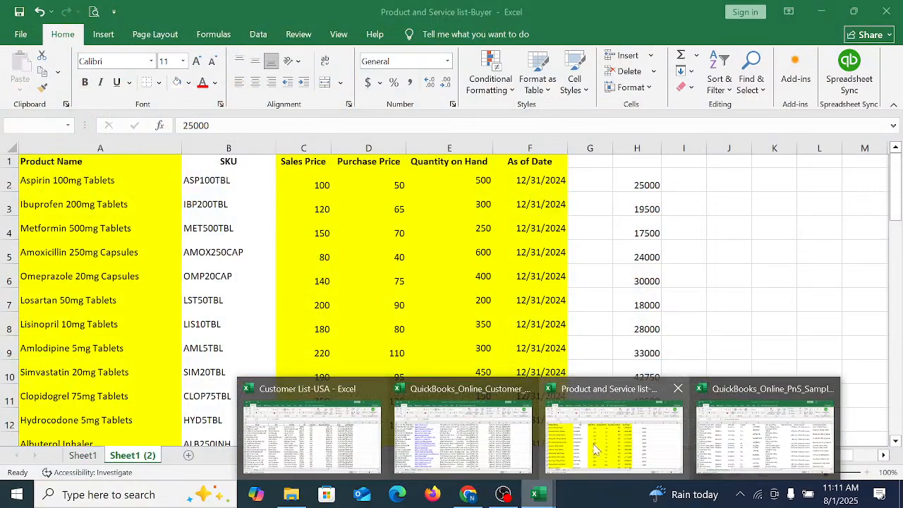
pyautogui.click(615, 444)
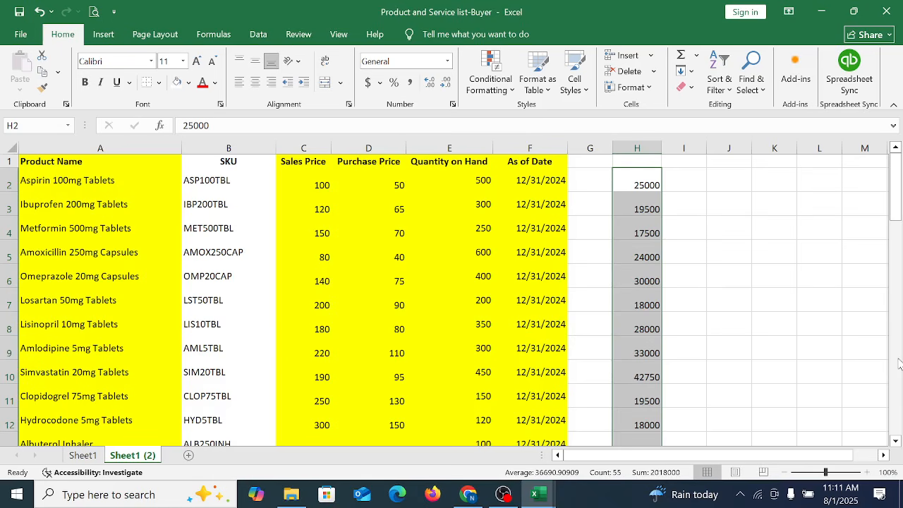
# Step: Return to QuickBooks in the browser and open the Sulfamethoxazole 800mg/160mg item from the products and services list
pyautogui.click(464, 497)
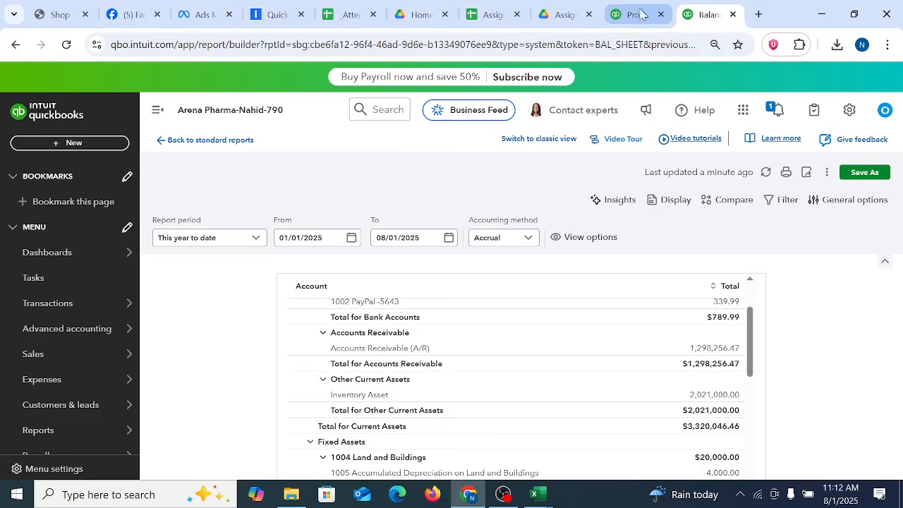
pyautogui.click(636, 14)
pyautogui.scroll(-20, 697, 351)
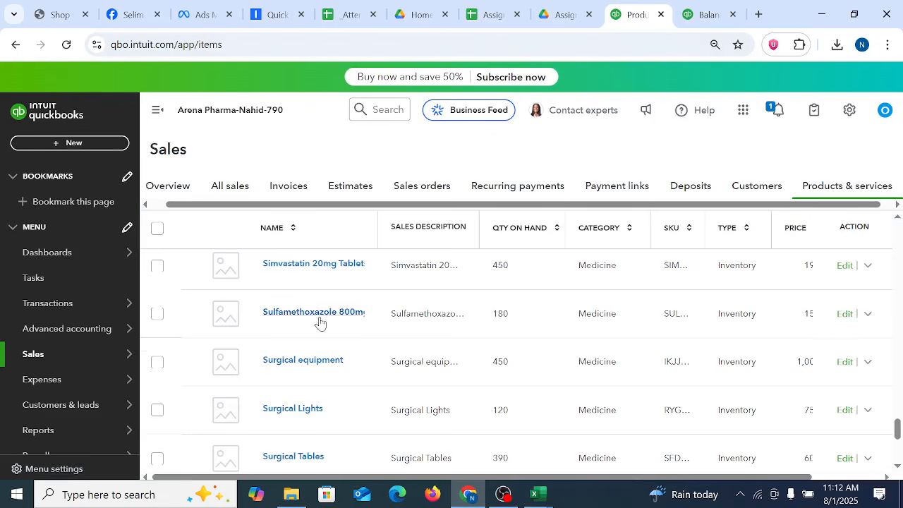
pyautogui.click(348, 318)
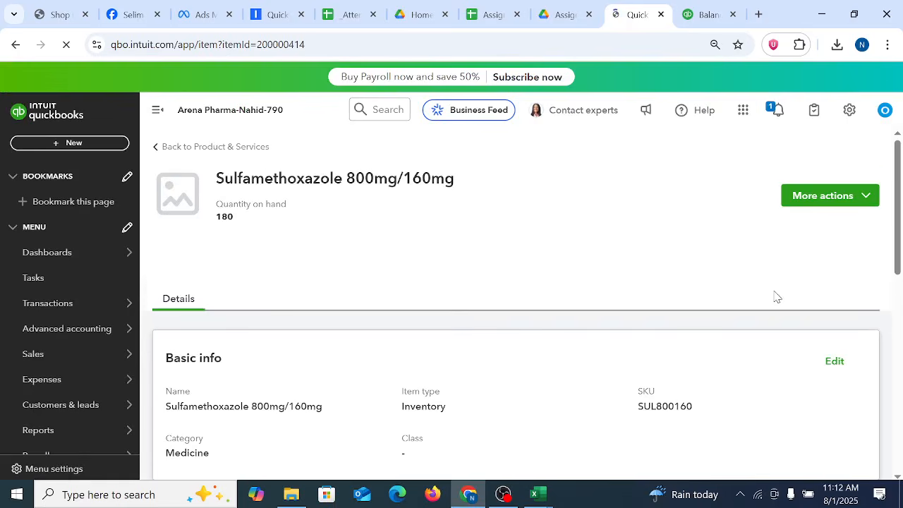
# Step: Open the item's inventory details for editing and bring its Inventory info section into view
pyautogui.scroll(-5, 776, 297)
pyautogui.scroll(5, 786, 339)
pyautogui.scroll(-2, 892, 193)
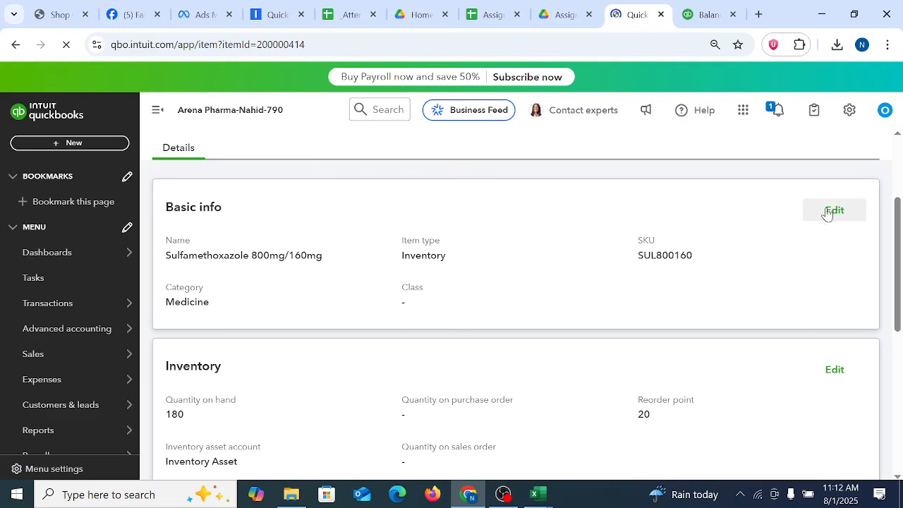
pyautogui.scroll(-2, 485, 263)
pyautogui.scroll(5, 485, 262)
pyautogui.moveTo(897, 258); pyautogui.dragTo(845, 324)
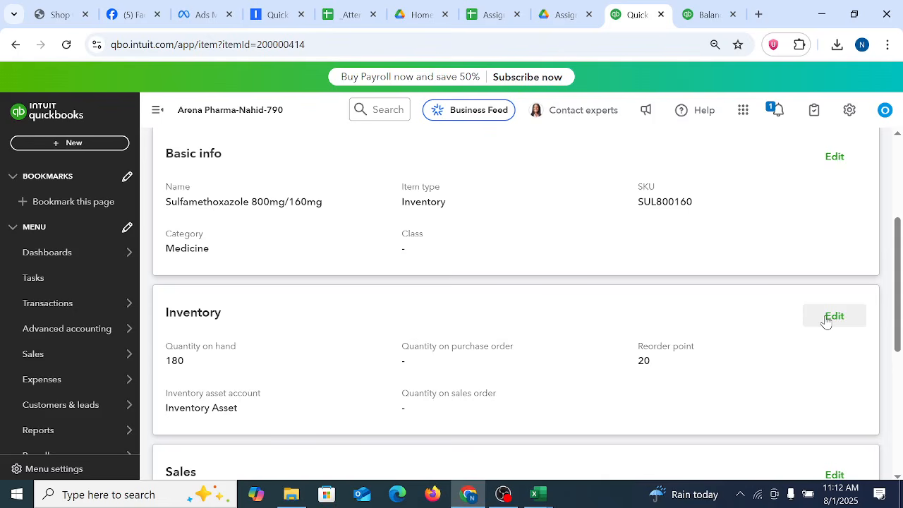
pyautogui.click(827, 320)
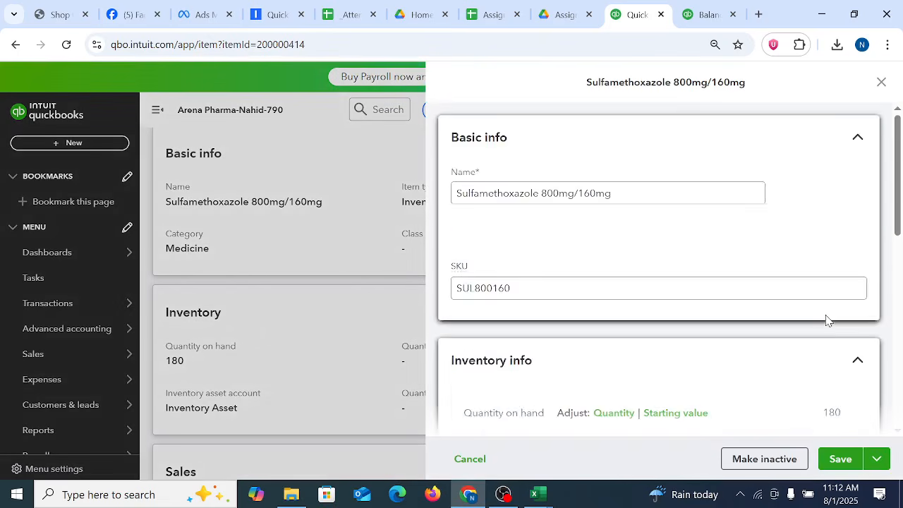
pyautogui.scroll(-7, 806, 311)
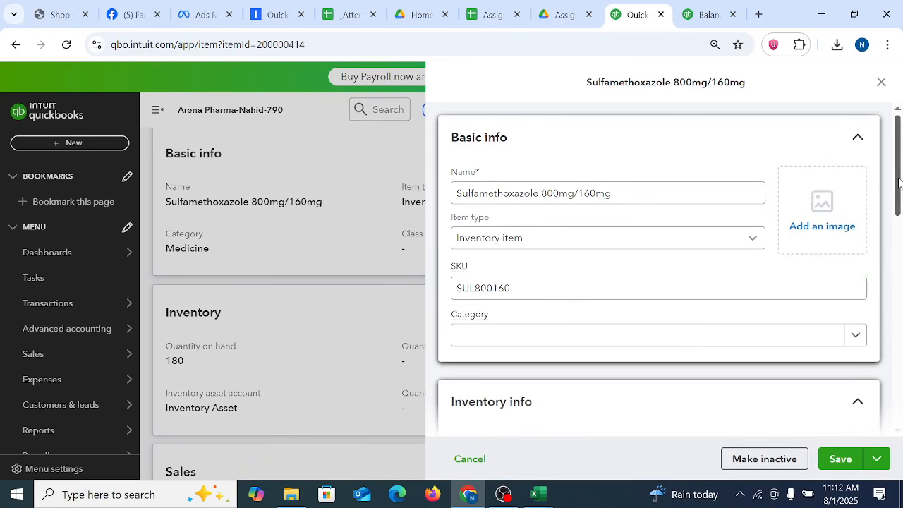
pyautogui.scroll(-4, 776, 318)
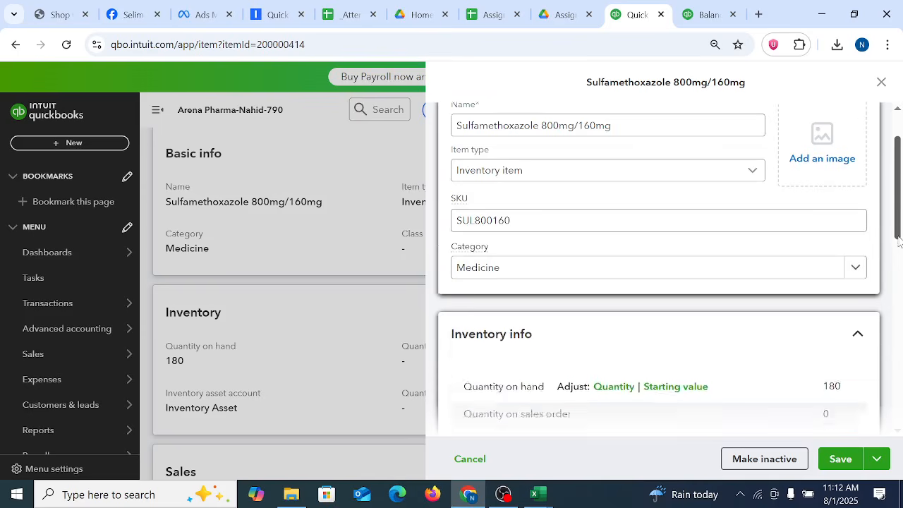
# Step: Examine the quantity on hand, quantity on sales order and quantity available in the item's Inventory info
pyautogui.moveTo(821, 215); pyautogui.dragTo(865, 220)
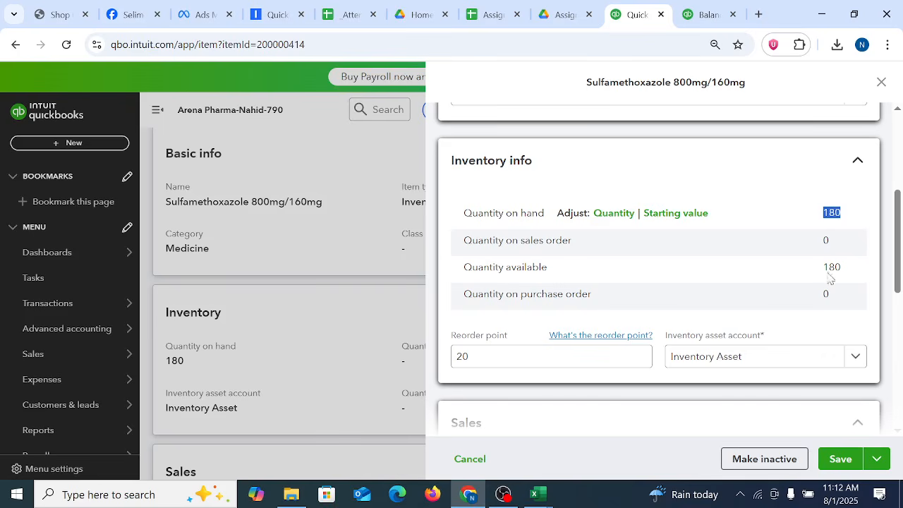
pyautogui.moveTo(790, 244); pyautogui.dragTo(861, 246)
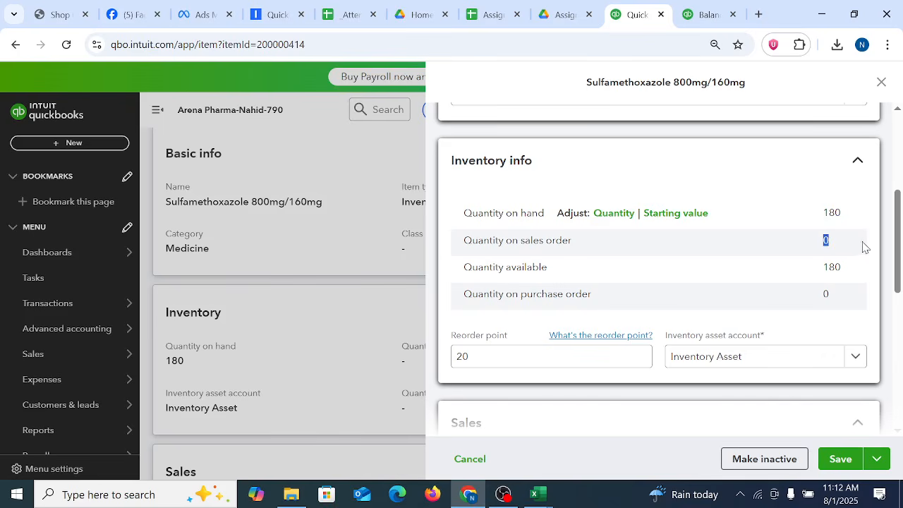
pyautogui.click(810, 273)
pyautogui.moveTo(835, 266)
pyautogui.mouseDown()
pyautogui.moveTo(857, 268)
pyautogui.moveTo(846, 273)
pyautogui.mouseUp()
pyautogui.moveTo(812, 216); pyautogui.dragTo(855, 217)
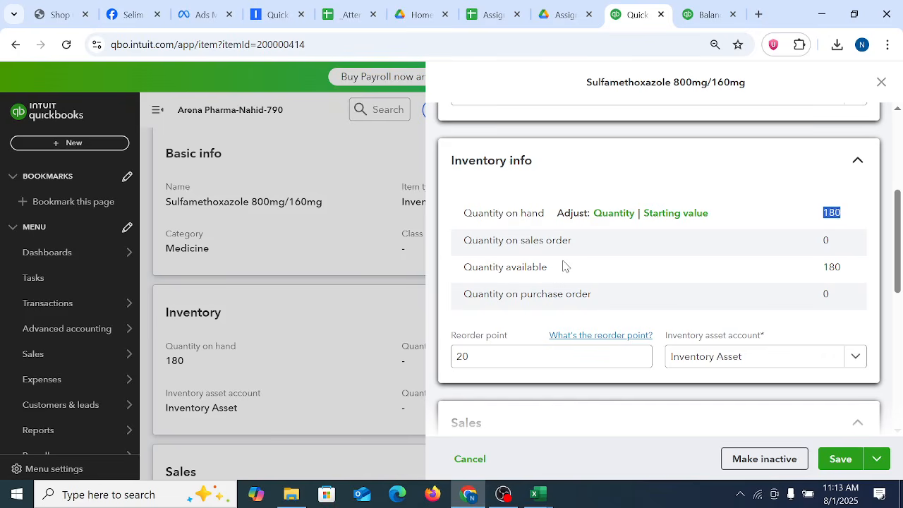
pyautogui.click(722, 233)
pyautogui.moveTo(816, 212); pyautogui.dragTo(858, 217)
pyautogui.click(759, 191)
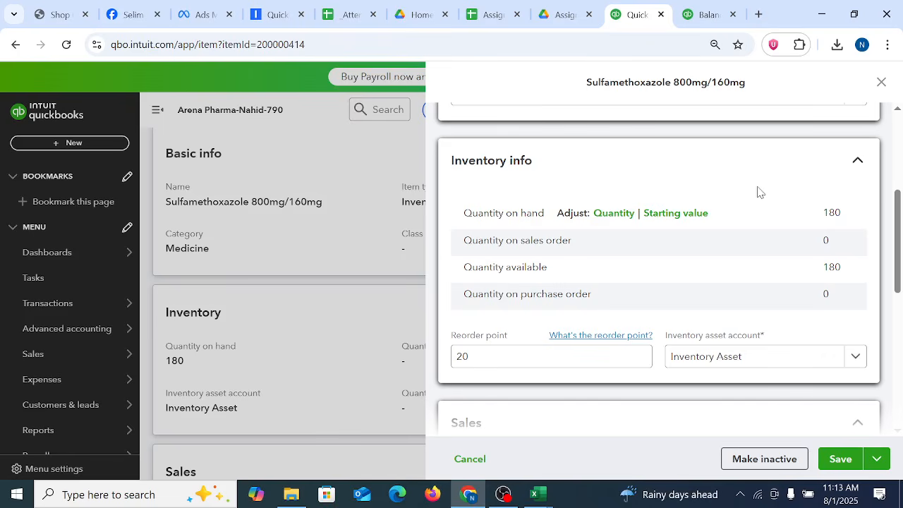
# Step: Capture the screen, mark the Adjust label and its Quantity and Starting value options in red, and discard the capture
pyautogui.press('super+shift+s')
pyautogui.moveTo(1, 0)
pyautogui.mouseDown()
pyautogui.moveTo(901, 421)
pyautogui.moveTo(898, 431)
pyautogui.mouseUp()
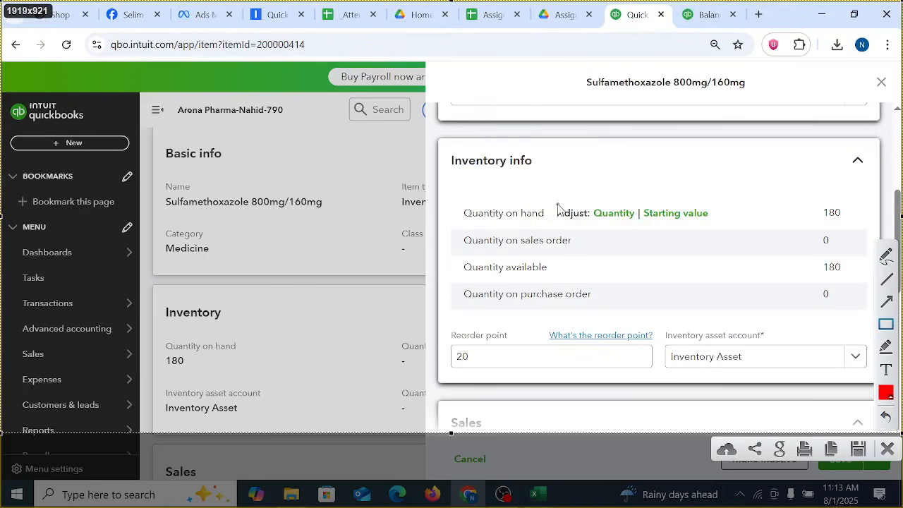
pyautogui.moveTo(553, 198); pyautogui.dragTo(590, 226)
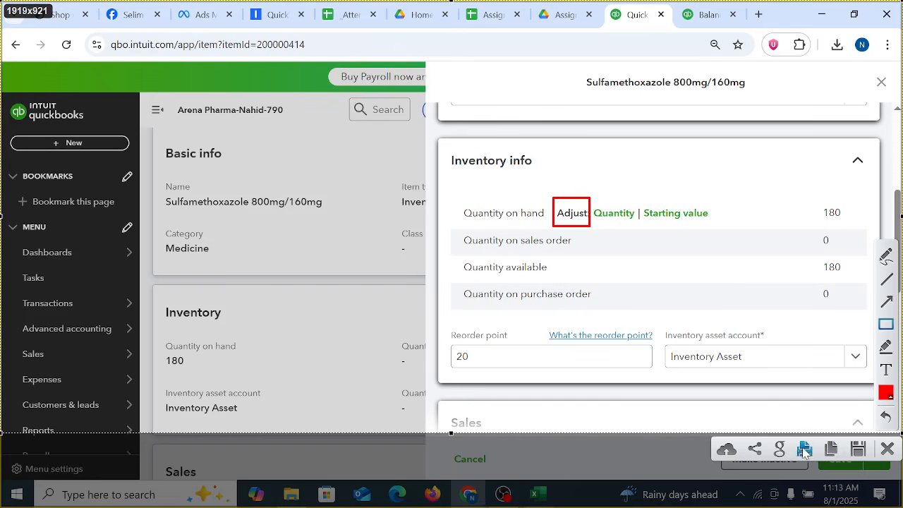
pyautogui.click(886, 256)
pyautogui.moveTo(609, 191); pyautogui.dragTo(656, 160)
pyautogui.moveTo(671, 200); pyautogui.dragTo(723, 162)
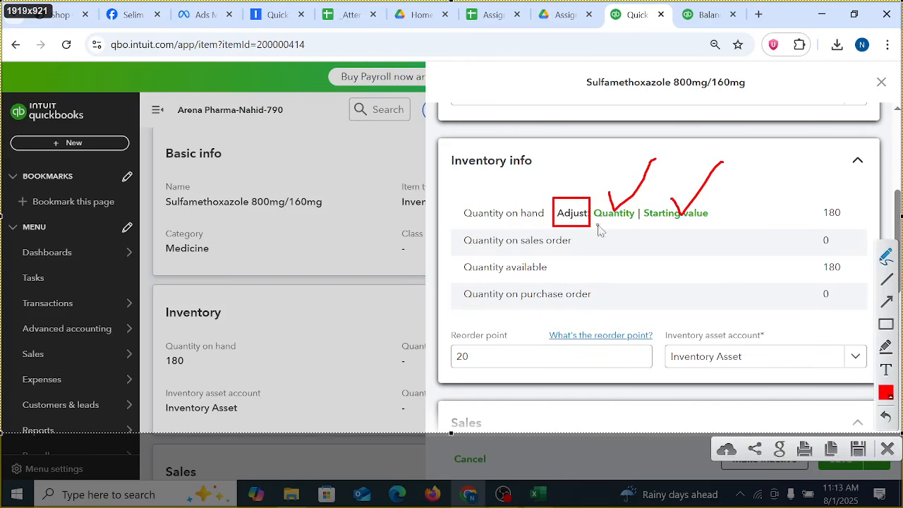
pyautogui.moveTo(652, 215)
pyautogui.mouseDown()
pyautogui.moveTo(644, 224)
pyautogui.moveTo(702, 203)
pyautogui.moveTo(725, 222)
pyautogui.moveTo(661, 237)
pyautogui.moveTo(643, 226)
pyautogui.mouseUp()
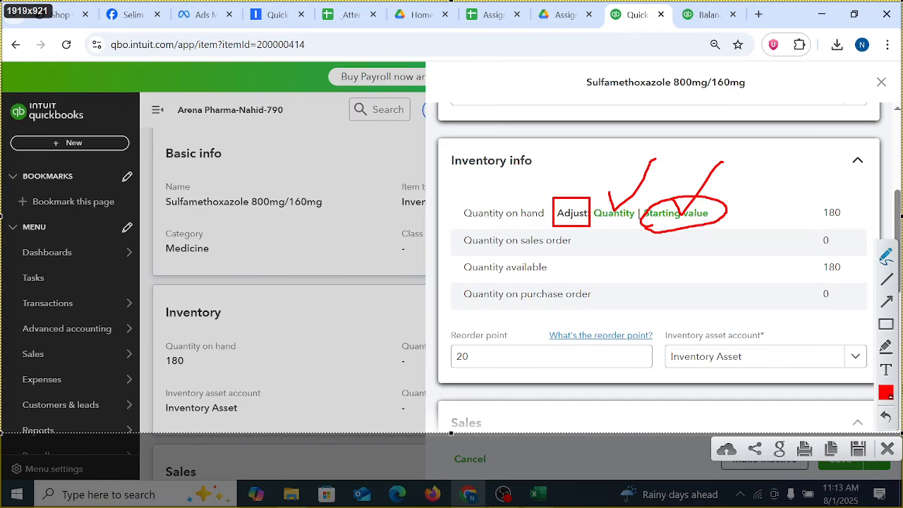
pyautogui.click(888, 448)
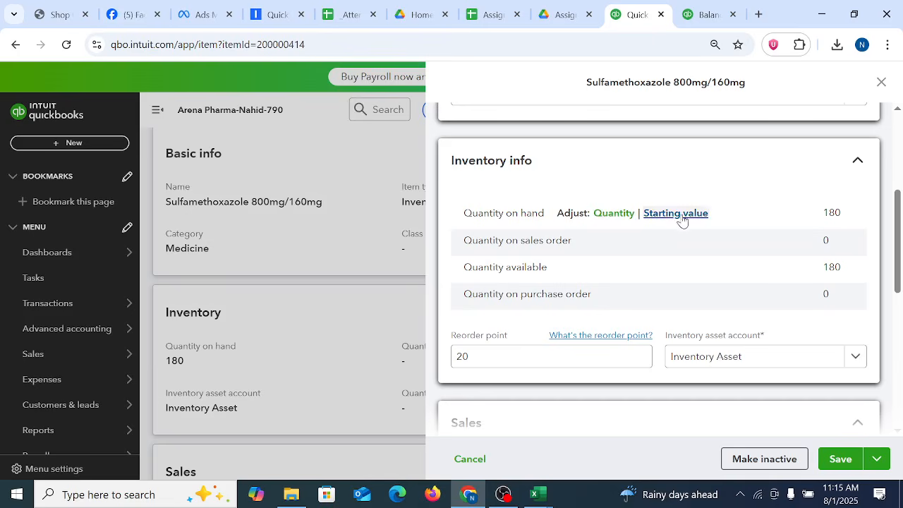
# Step: Set the item's initial quantity to 280 in its inventory starting value and save the adjustment
pyautogui.click(680, 216)
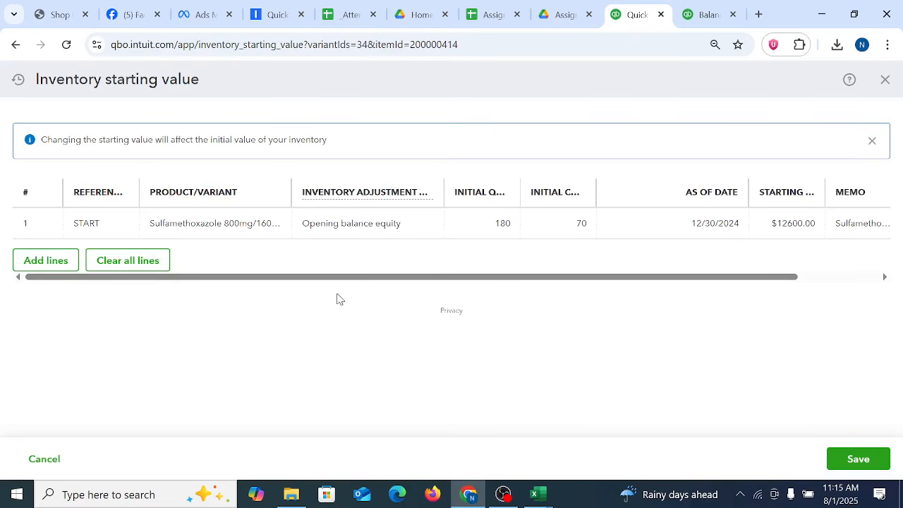
pyautogui.click(498, 224)
pyautogui.click(484, 226)
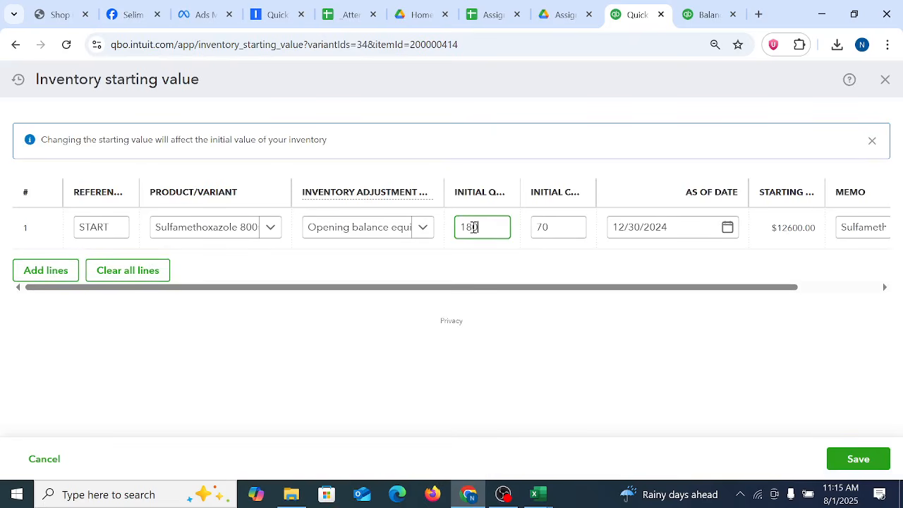
pyautogui.click(463, 224)
pyautogui.press('BackSpace')
pyautogui.write('2')
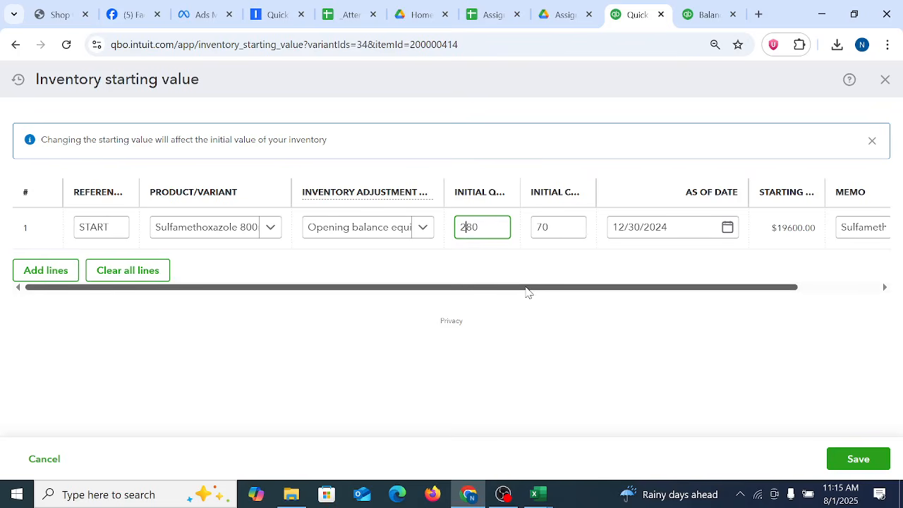
pyautogui.click(595, 387)
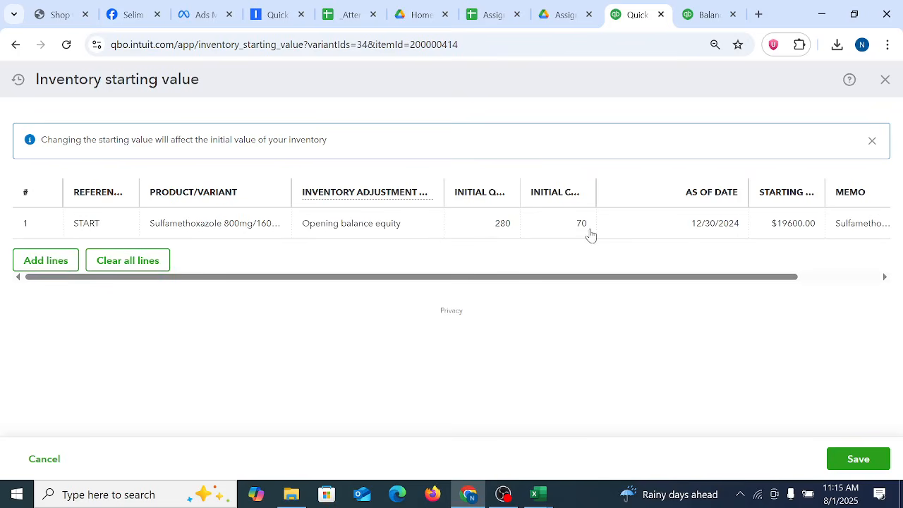
pyautogui.click(721, 223)
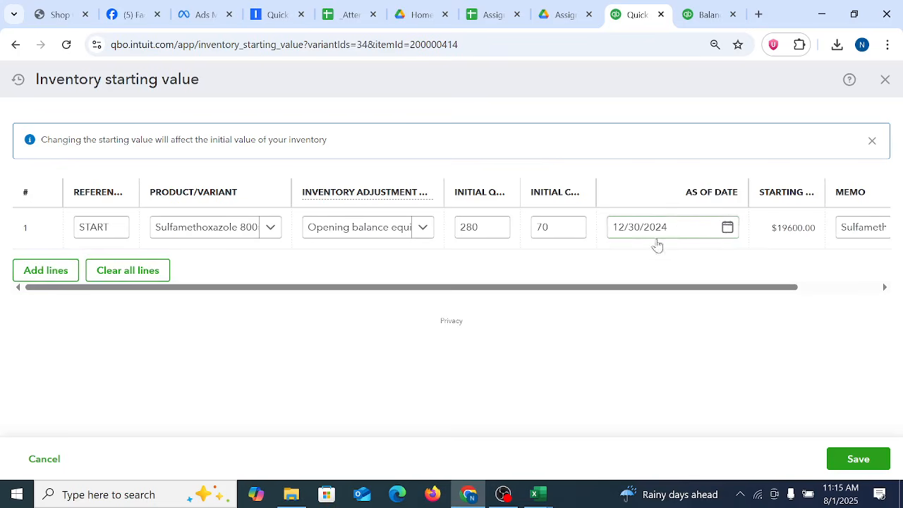
pyautogui.moveTo(760, 290); pyautogui.dragTo(867, 296)
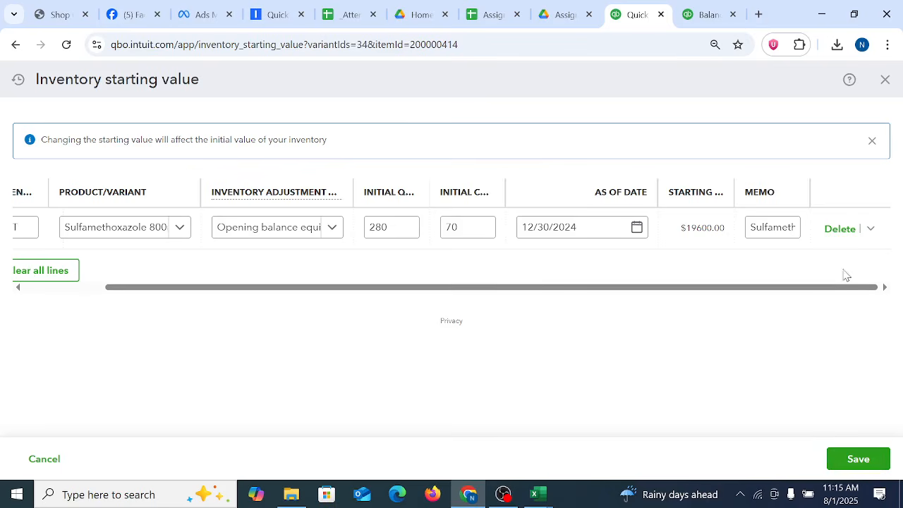
pyautogui.click(856, 459)
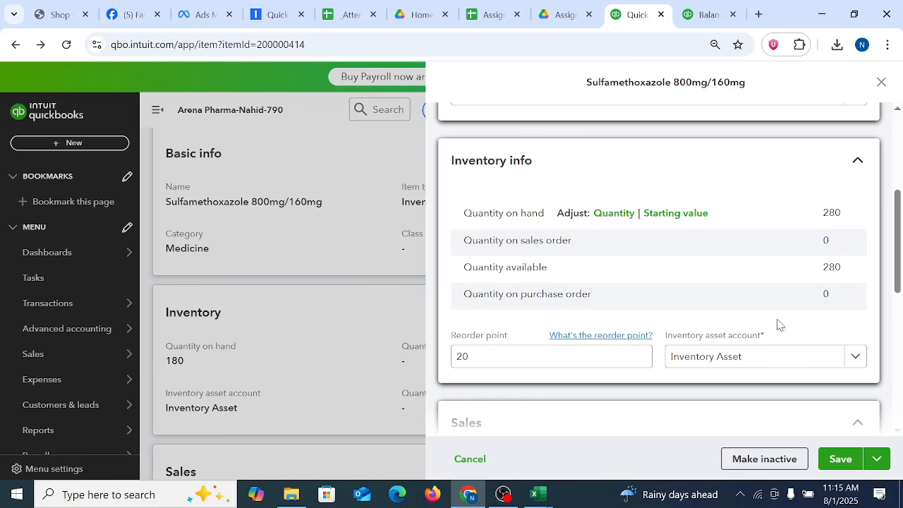
# Step: Review the item's edit form through to the Purchasing section and leave it without saving
pyautogui.scroll(-6, 809, 287)
pyautogui.scroll(10, 809, 288)
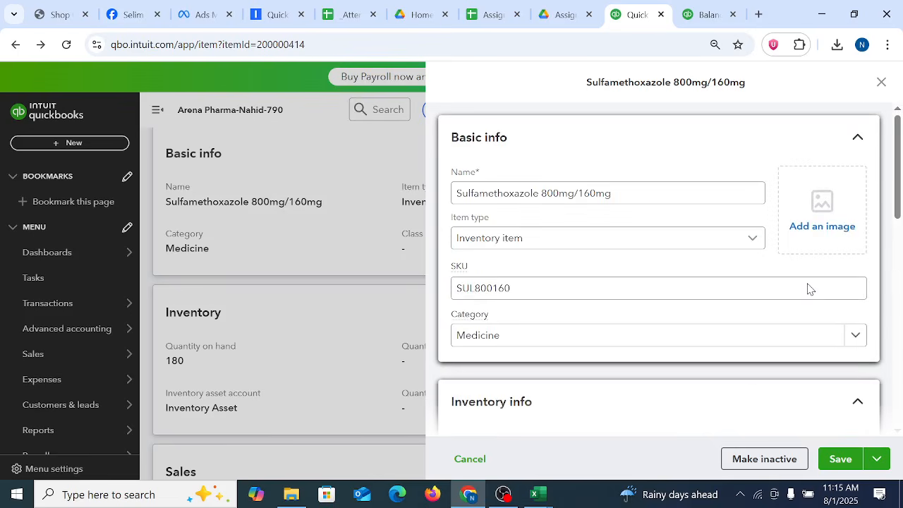
pyautogui.click(689, 282)
pyautogui.scroll(-10, 797, 274)
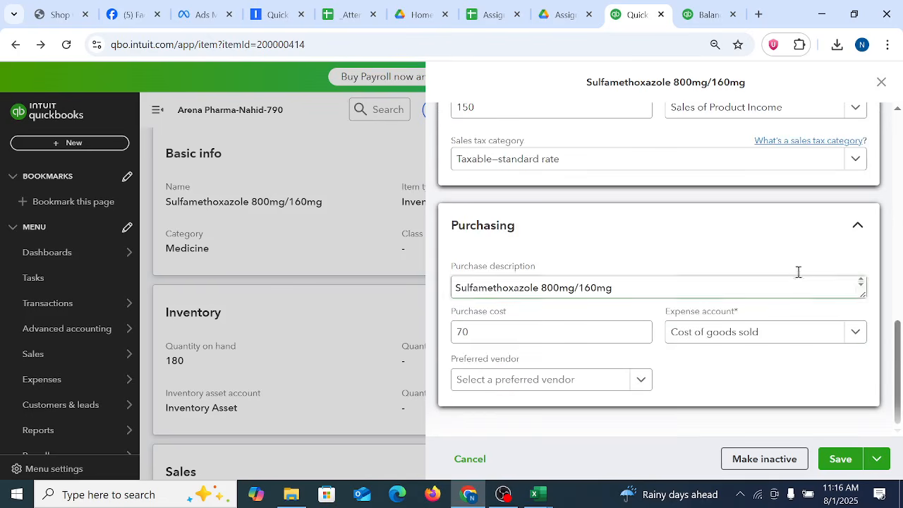
pyautogui.click(881, 82)
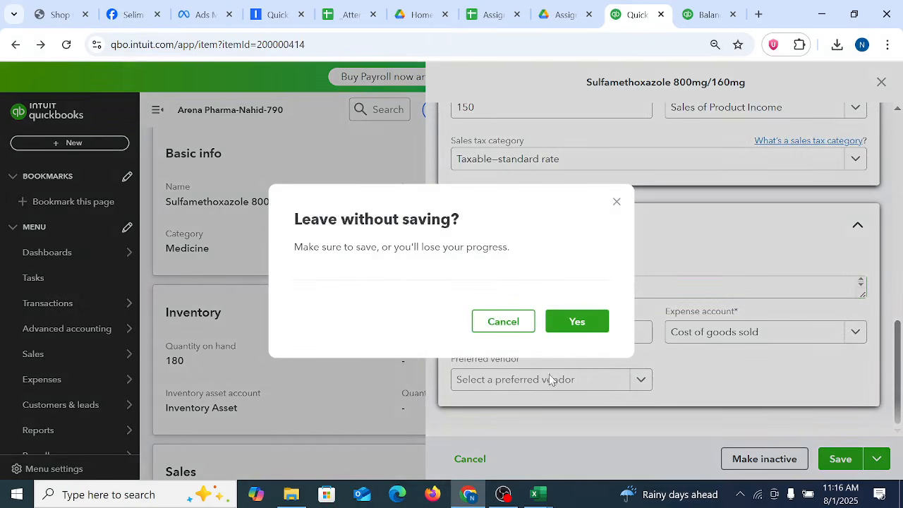
pyautogui.click(578, 322)
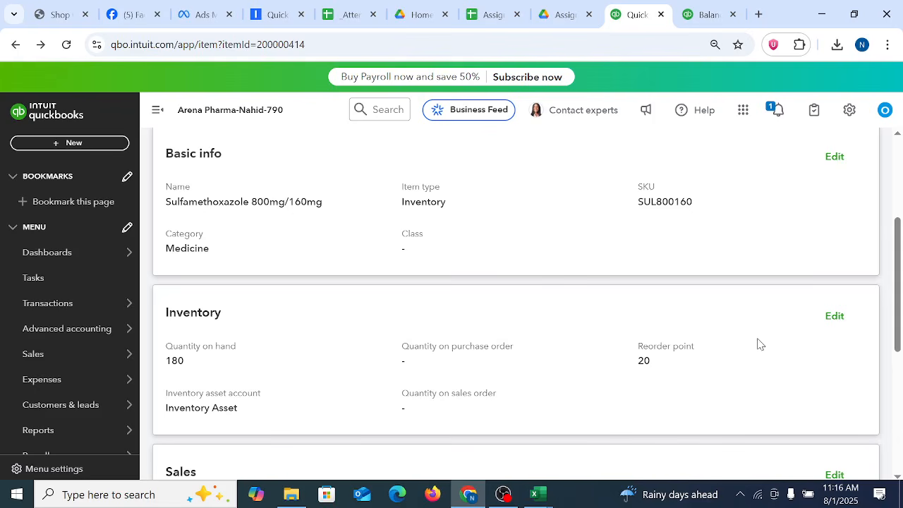
# Step: Check the quantity on hand and the sales and purchasing details on the item's page
pyautogui.scroll(-5, 834, 334)
pyautogui.scroll(8, 829, 340)
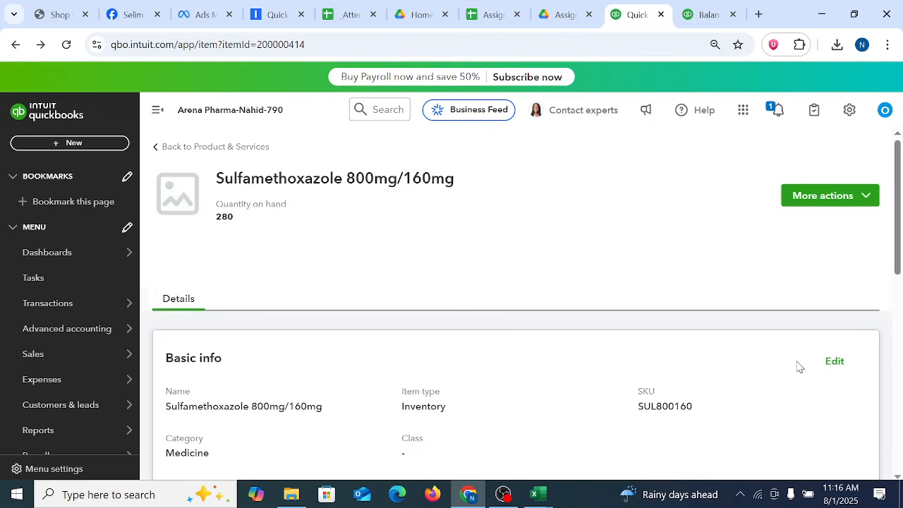
pyautogui.scroll(-5, 737, 346)
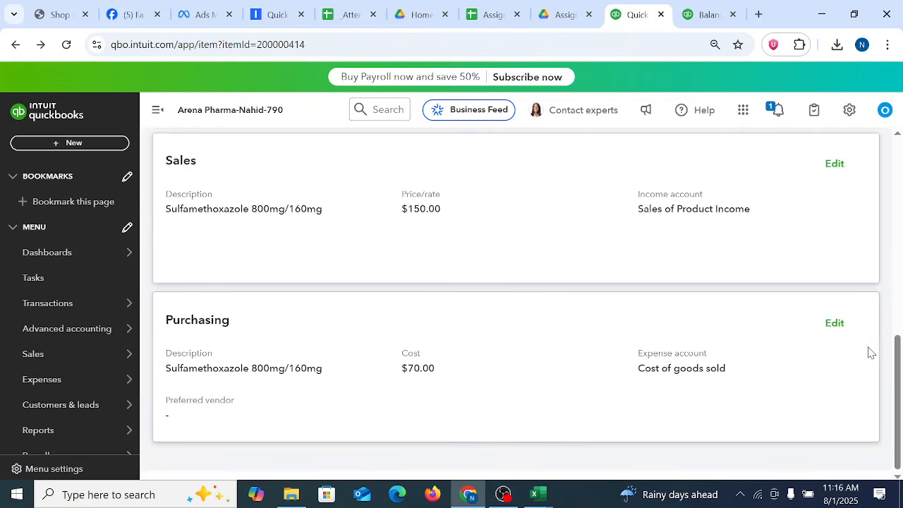
# Step: Return to the Products & services list and open the make-inactive confirmation for Warfarin 5mg Tablets
pyautogui.moveTo(897, 396); pyautogui.dragTo(901, 200)
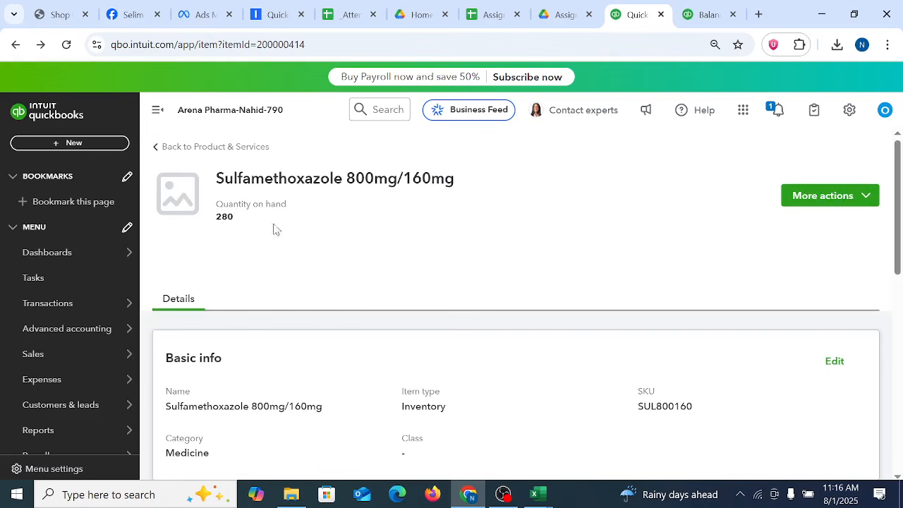
pyautogui.click(226, 149)
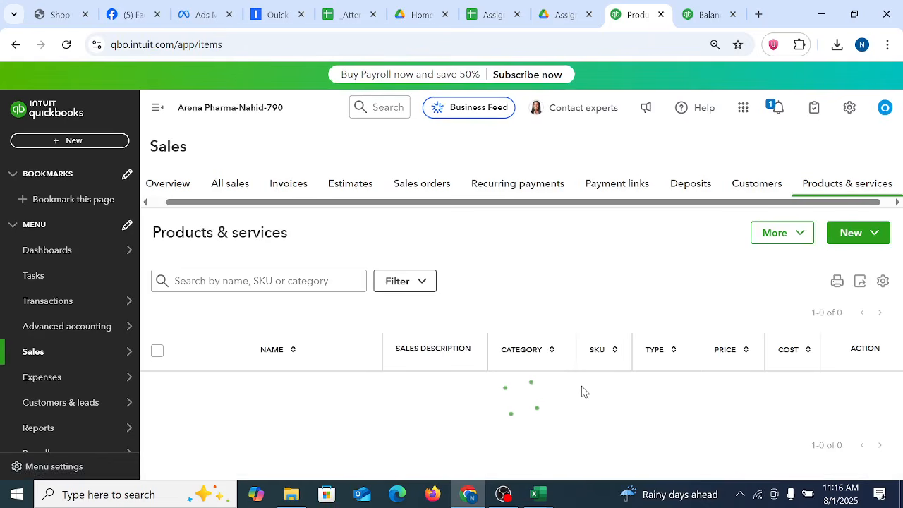
pyautogui.scroll(-10, 644, 394)
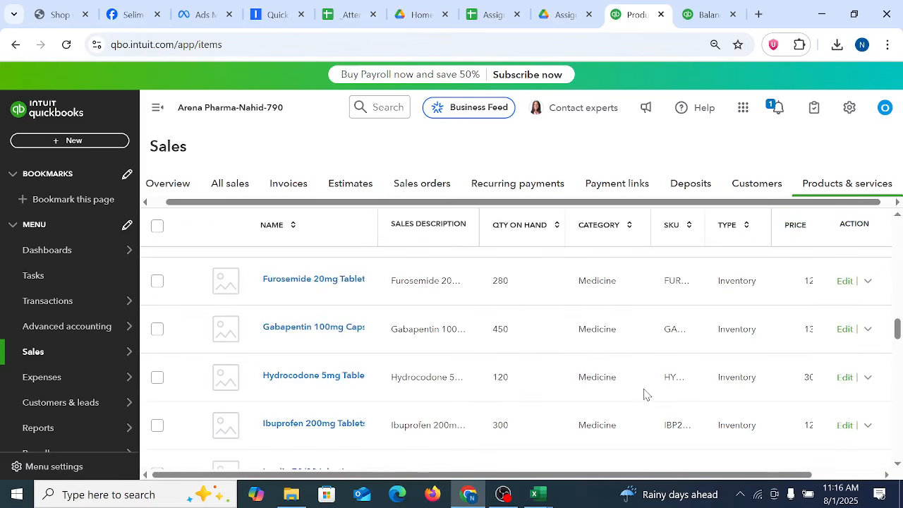
pyautogui.scroll(-15, 644, 394)
pyautogui.scroll(12, 644, 395)
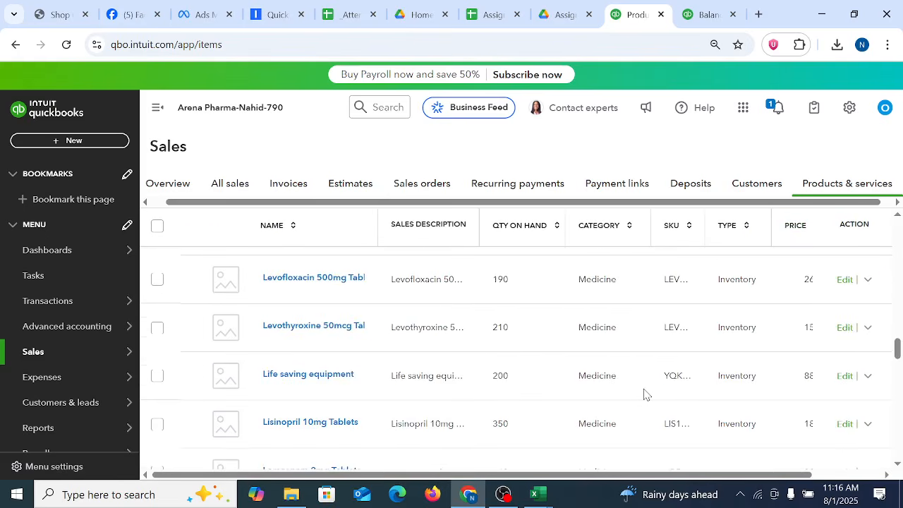
pyautogui.scroll(-10, 644, 395)
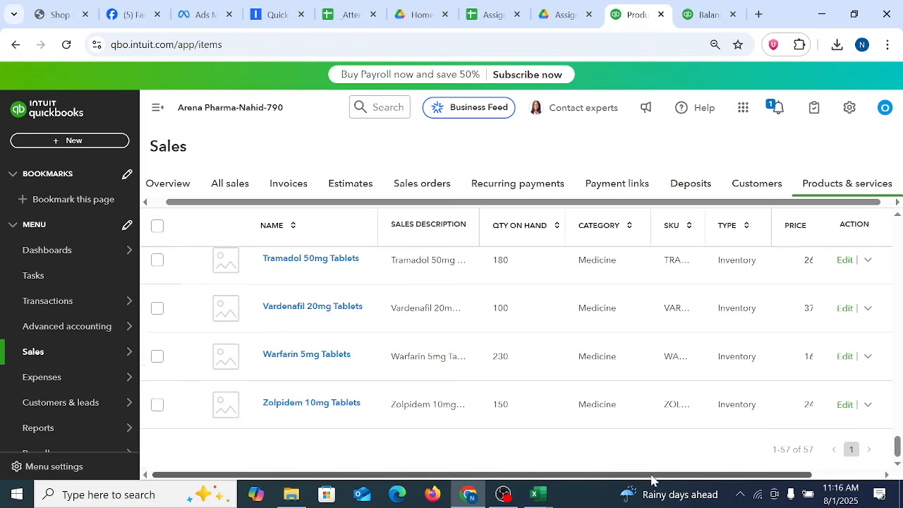
pyautogui.hscroll(2, 651, 486)
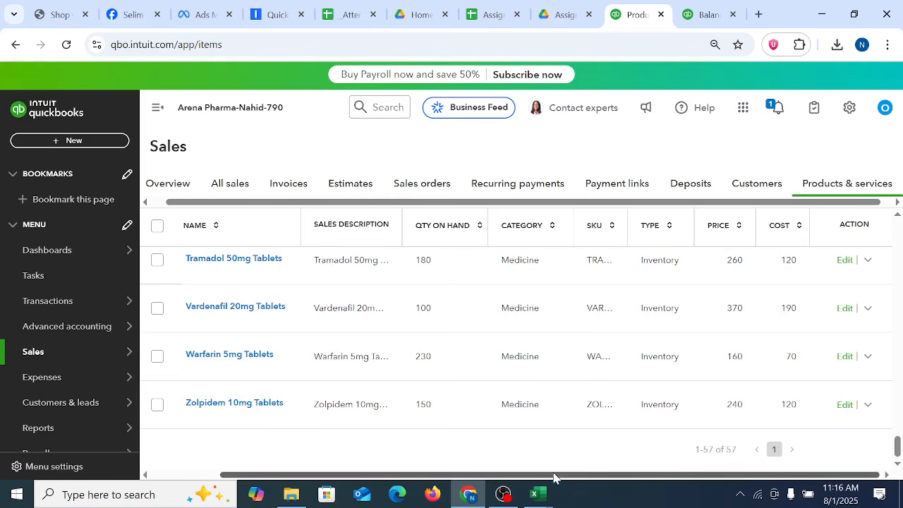
pyautogui.click(868, 357)
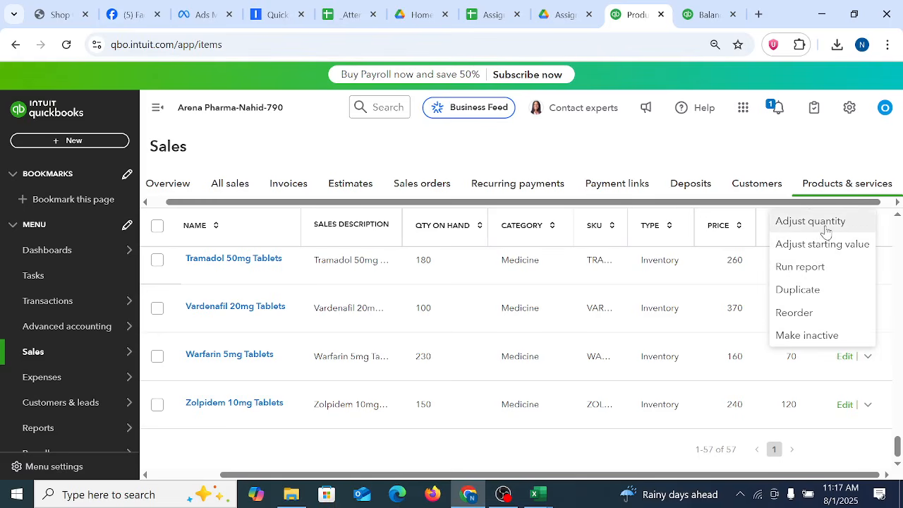
pyautogui.click(811, 338)
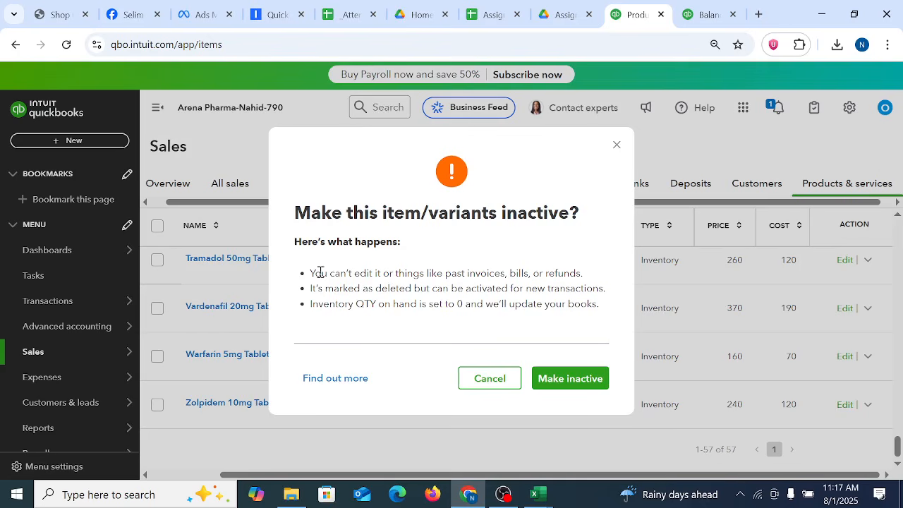
# Step: Read the listed consequences of making the item inactive, covering past transactions, reactivation and the quantity on hand
pyautogui.moveTo(312, 272); pyautogui.dragTo(599, 306)
pyautogui.click(458, 289)
pyautogui.moveTo(495, 273); pyautogui.dragTo(596, 282)
pyautogui.click(570, 273)
pyautogui.moveTo(355, 273); pyautogui.dragTo(505, 273)
pyautogui.click(394, 289)
pyautogui.moveTo(466, 289); pyautogui.dragTo(605, 290)
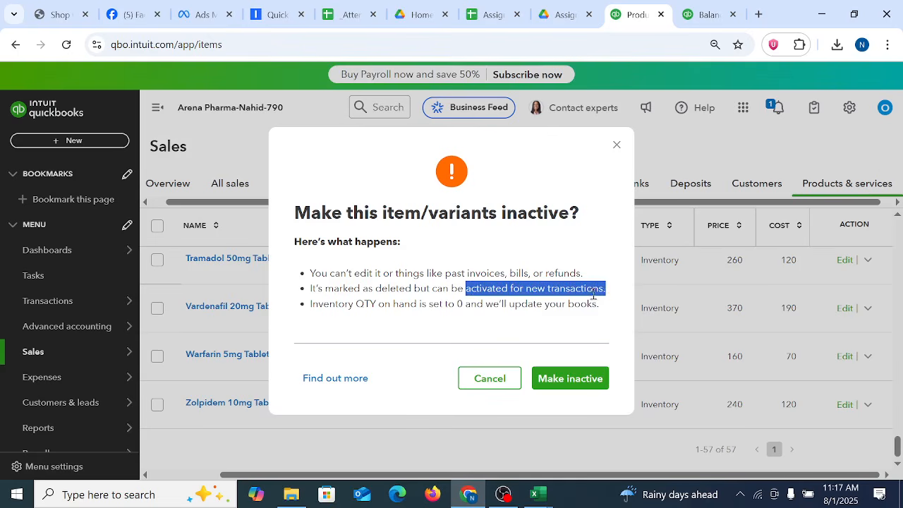
pyautogui.click(587, 294)
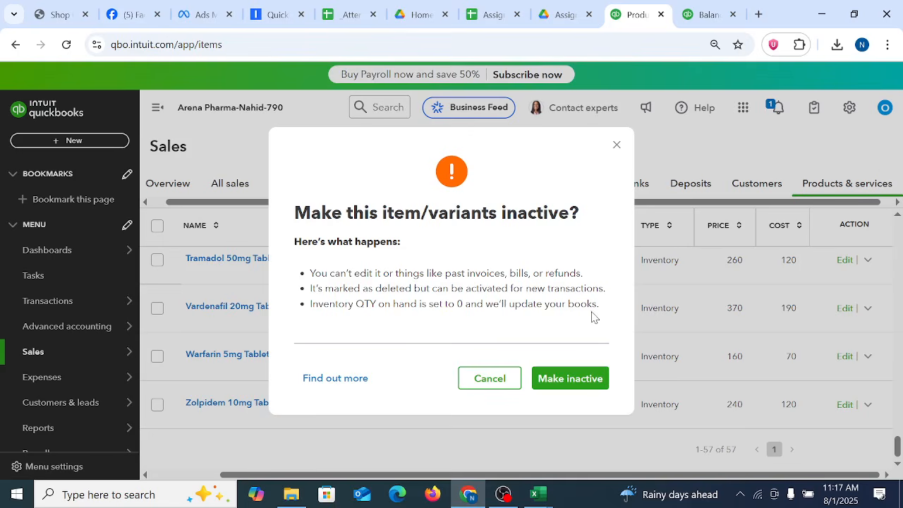
pyautogui.moveTo(379, 303); pyautogui.dragTo(543, 303)
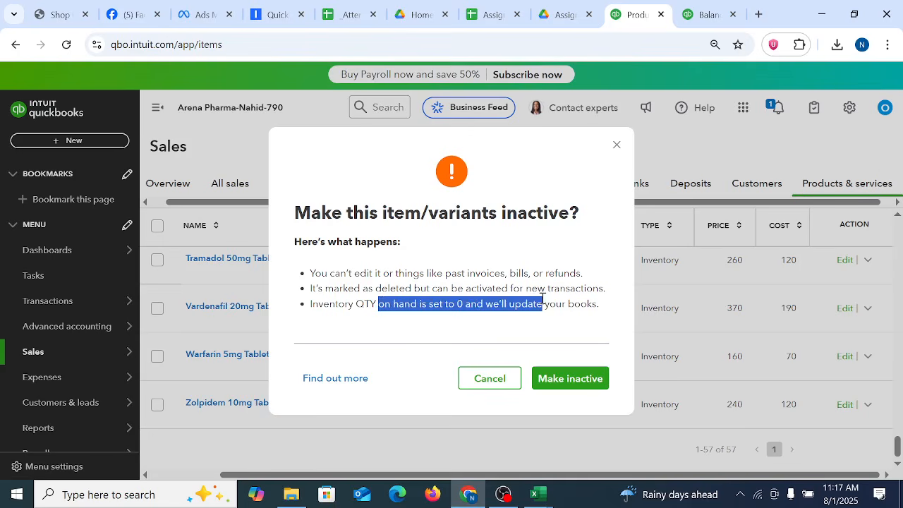
pyautogui.click(463, 303)
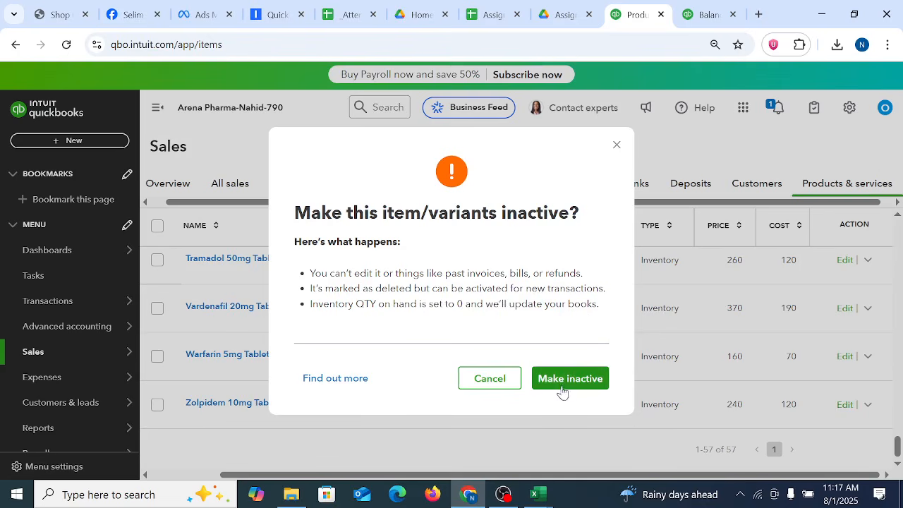
pyautogui.moveTo(525, 307); pyautogui.dragTo(591, 307)
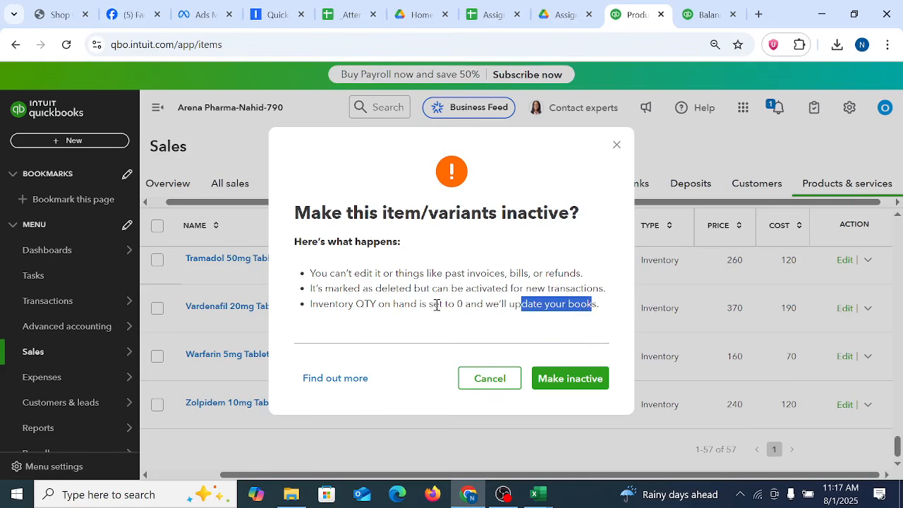
pyautogui.moveTo(433, 305); pyautogui.dragTo(571, 307)
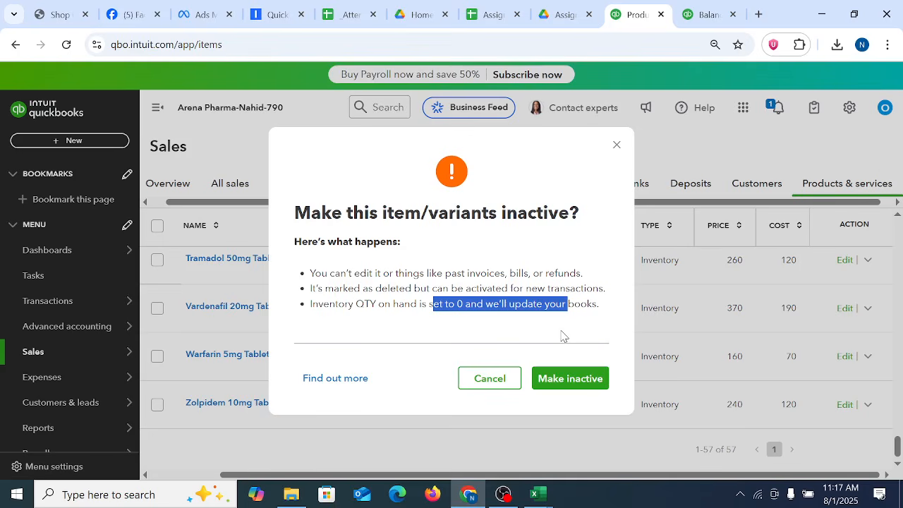
pyautogui.click(498, 308)
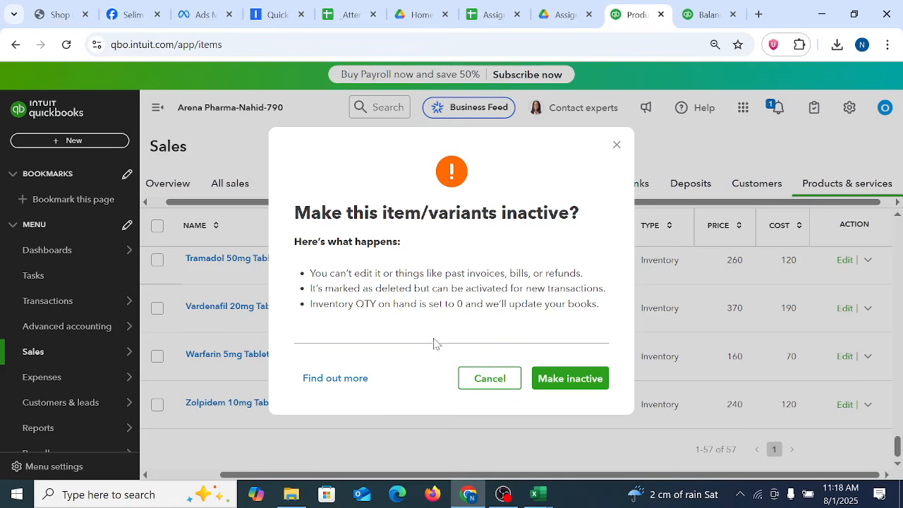
pyautogui.moveTo(420, 304); pyautogui.dragTo(637, 325)
pyautogui.click(568, 311)
pyautogui.moveTo(345, 308); pyautogui.dragTo(574, 305)
pyautogui.click(717, 308)
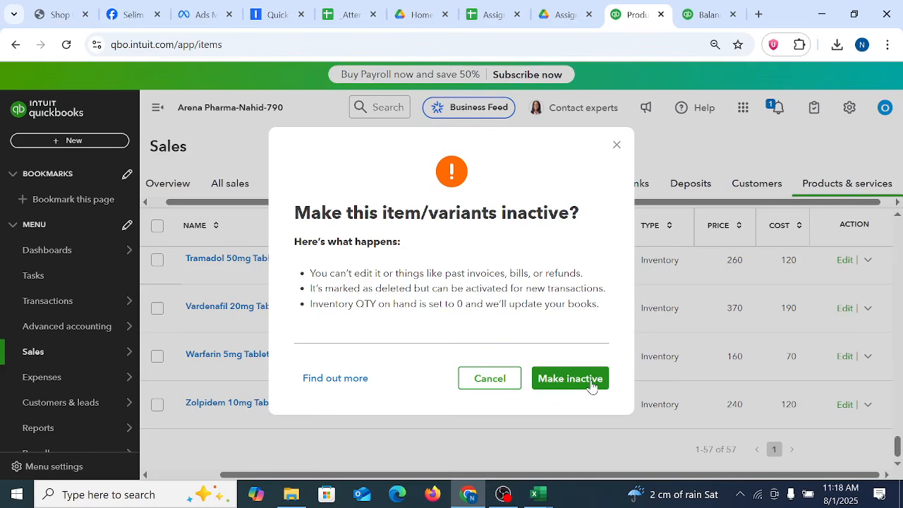
# Step: Confirm making Warfarin 5mg Tablets inactive and check the product list for its removal
pyautogui.click(568, 382)
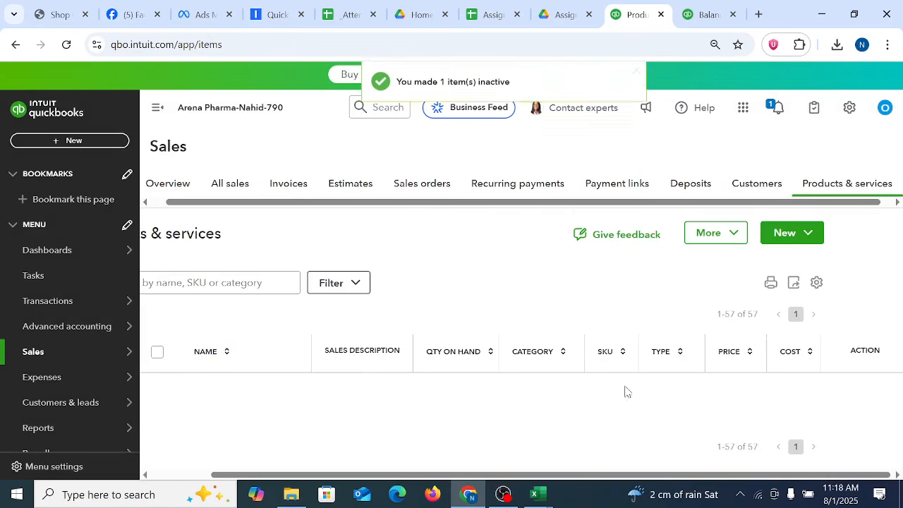
pyautogui.scroll(-20, 741, 407)
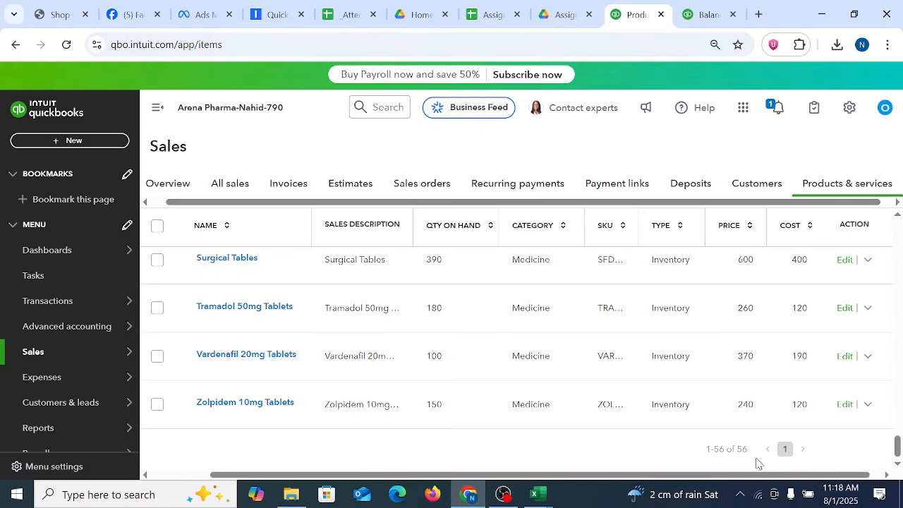
pyautogui.scroll(20, 734, 382)
pyautogui.scroll(-20, 734, 379)
pyautogui.scroll(20, 731, 378)
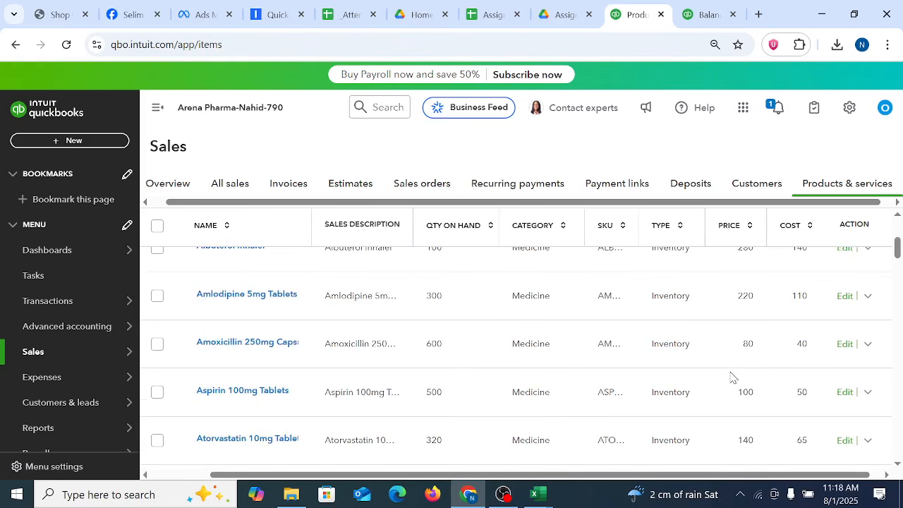
pyautogui.scroll(3, 738, 363)
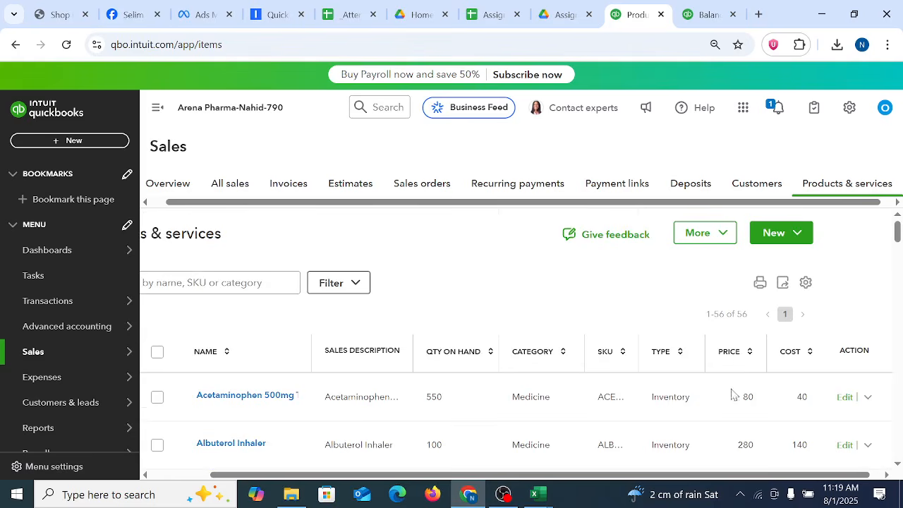
# Step: Leave the Balance Sheet for the standard reports, dismiss the payments recommendation and open the Profit and Loss report
pyautogui.click(707, 14)
pyautogui.scroll(5, 421, 294)
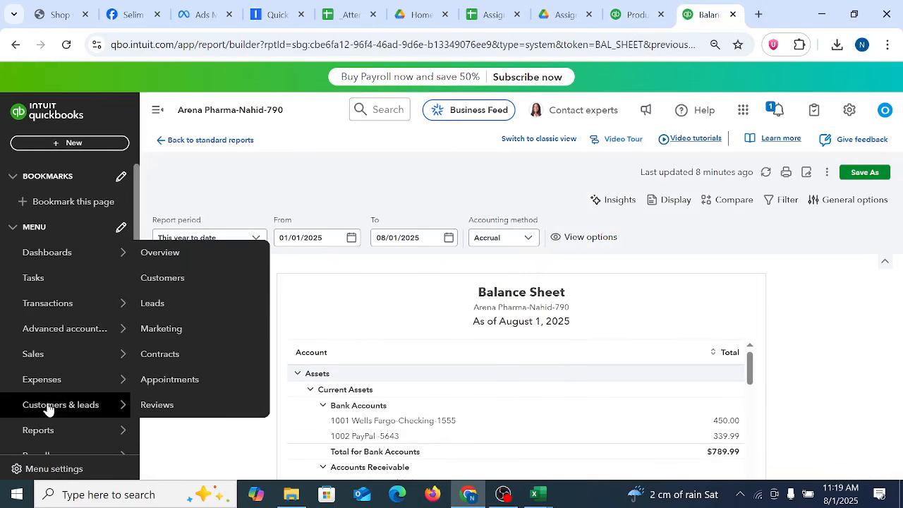
pyautogui.moveTo(45, 390)
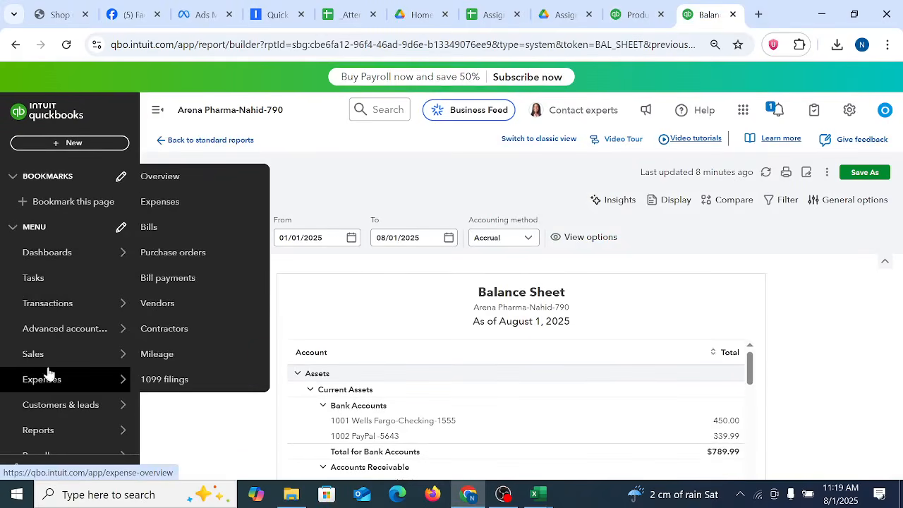
pyautogui.moveTo(55, 431)
pyautogui.scroll(-1, 55, 436)
pyautogui.scroll(-3, 53, 395)
pyautogui.scroll(5, 56, 261)
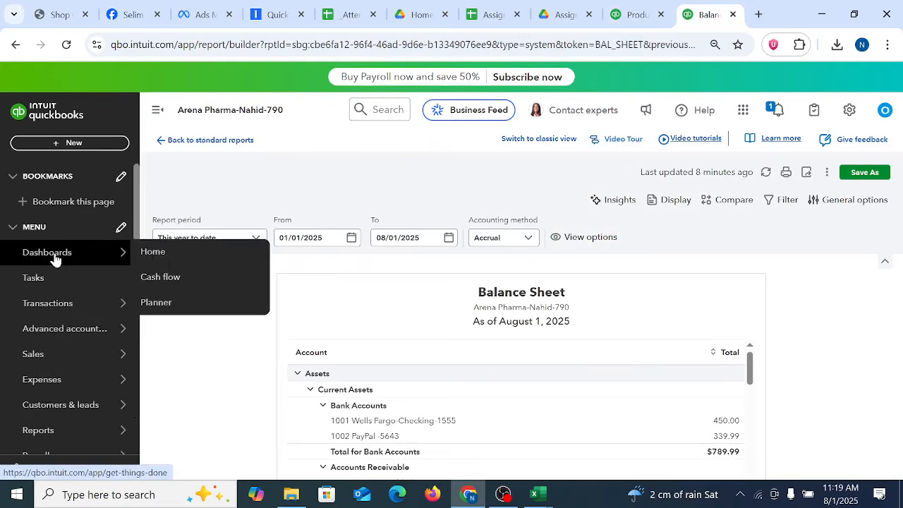
pyautogui.click(198, 141)
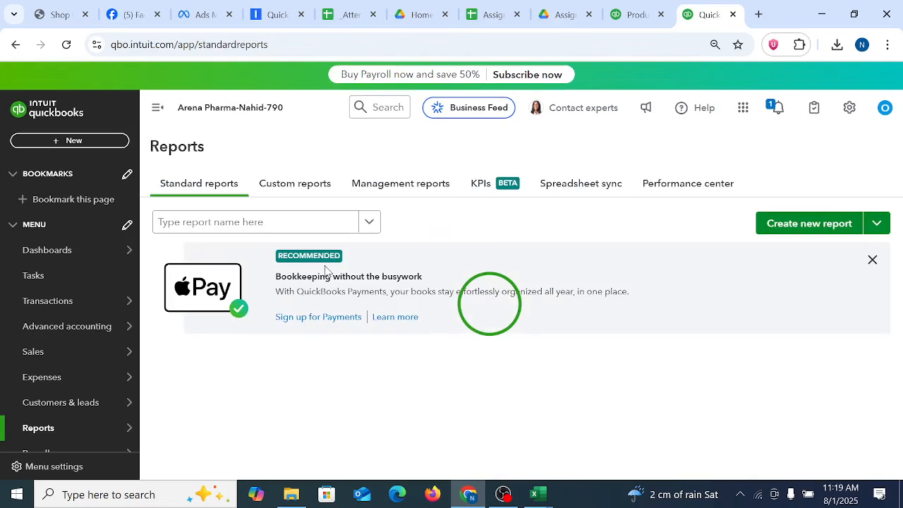
pyautogui.click(868, 265)
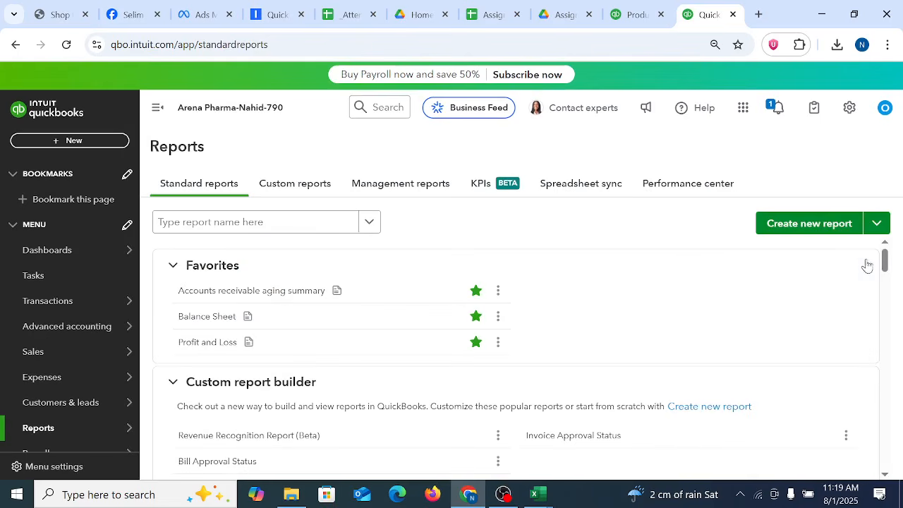
pyautogui.click(204, 375)
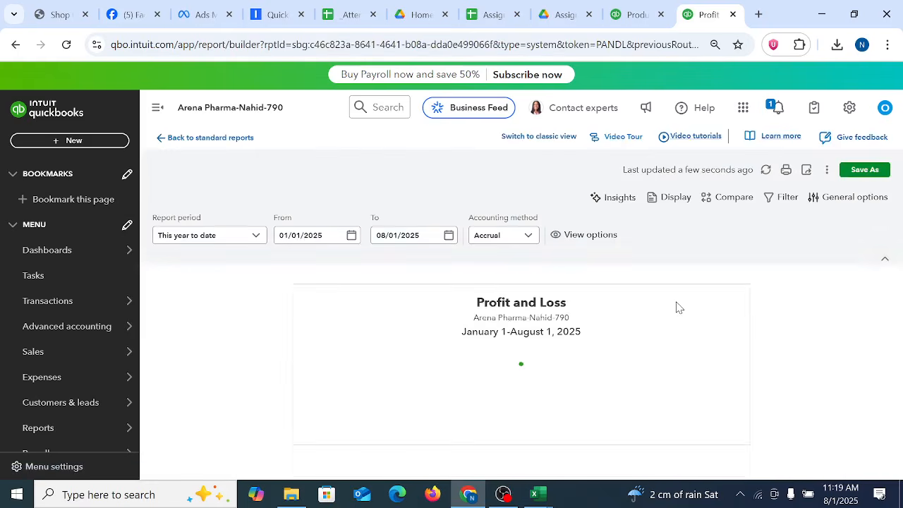
# Step: Examine the cost of goods sold, gross profit and net income in the Profit and Loss report
pyautogui.scroll(-4, 677, 405)
pyautogui.moveTo(750, 418); pyautogui.dragTo(743, 355)
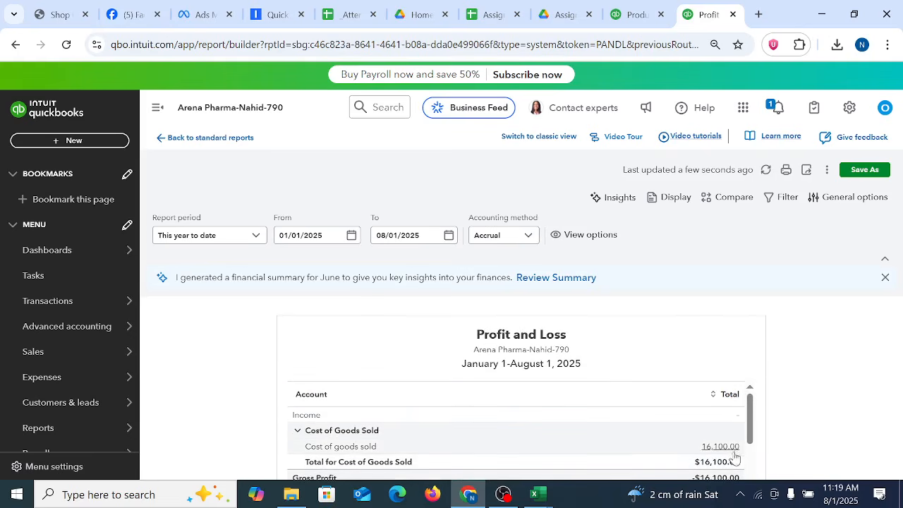
pyautogui.scroll(-3, 727, 444)
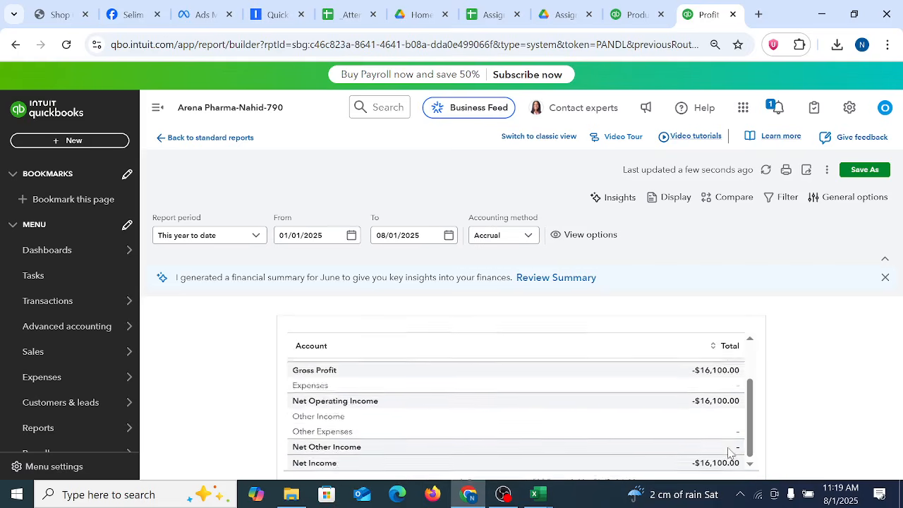
pyautogui.scroll(4, 716, 421)
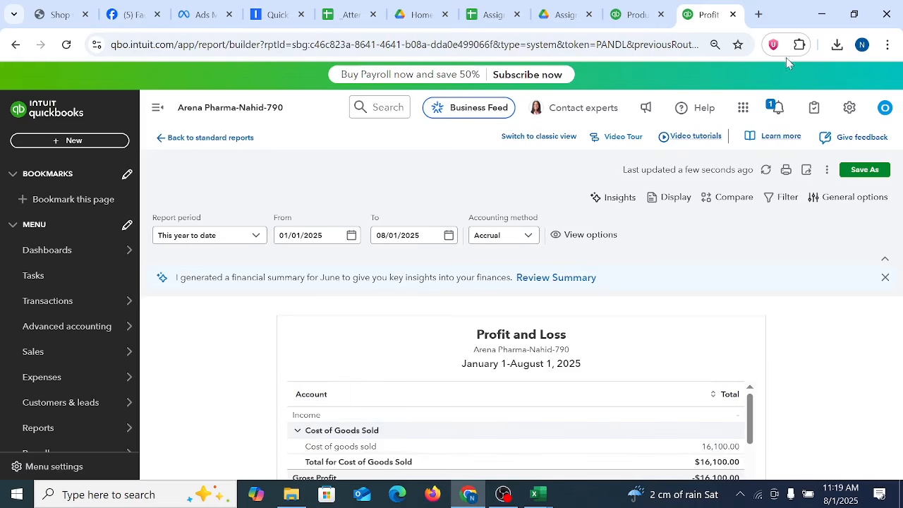
# Step: Return to the products and services list and check its last items for Warfarin 5mg Tablets
pyautogui.click(635, 14)
pyautogui.scroll(-5, 875, 410)
pyautogui.scroll(-15, 875, 409)
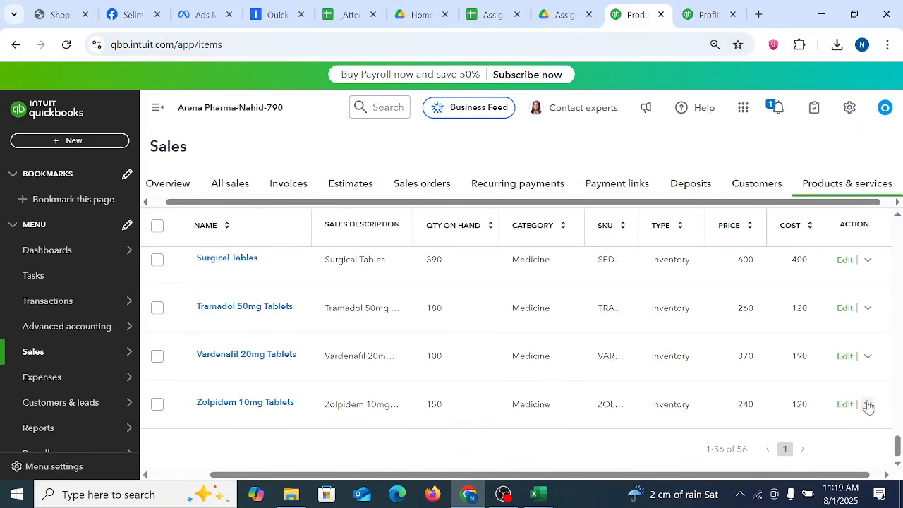
pyautogui.moveTo(819, 476); pyautogui.dragTo(899, 473)
pyautogui.scroll(20, 838, 384)
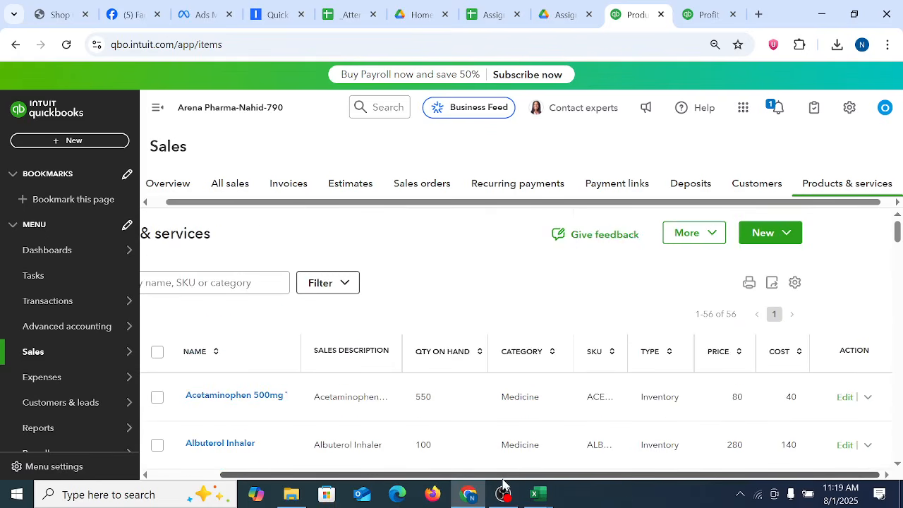
pyautogui.moveTo(501, 476); pyautogui.dragTo(389, 484)
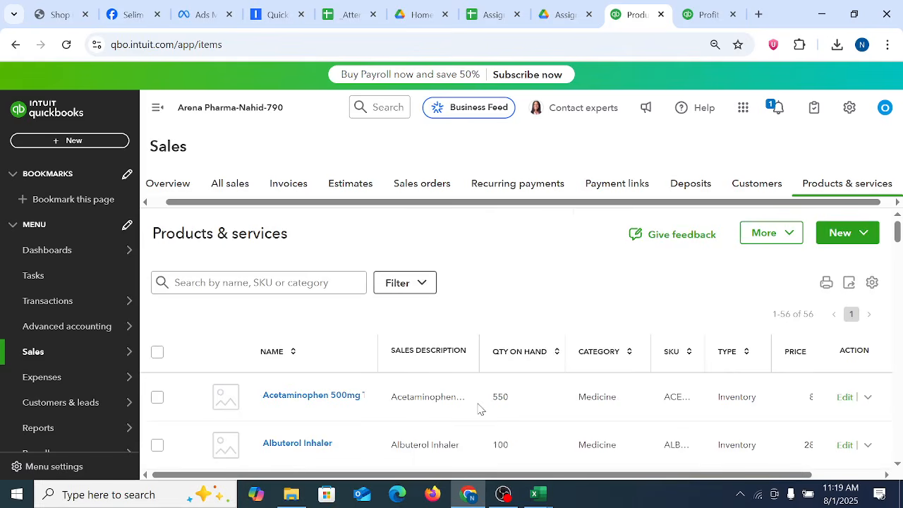
# Step: Try to filter the product list by Inactive status
pyautogui.click(427, 286)
pyautogui.moveTo(898, 235); pyautogui.dragTo(898, 244)
pyautogui.click(462, 293)
pyautogui.click(428, 284)
pyautogui.click(522, 358)
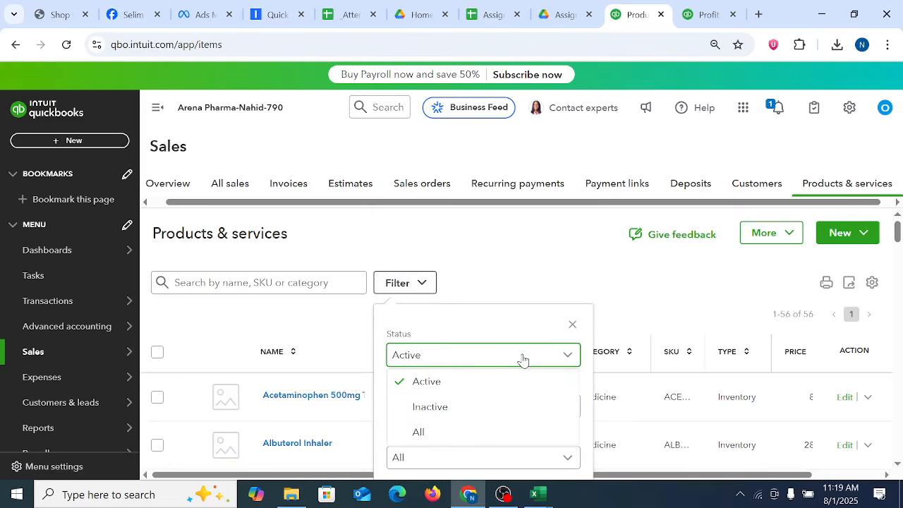
pyautogui.click(436, 409)
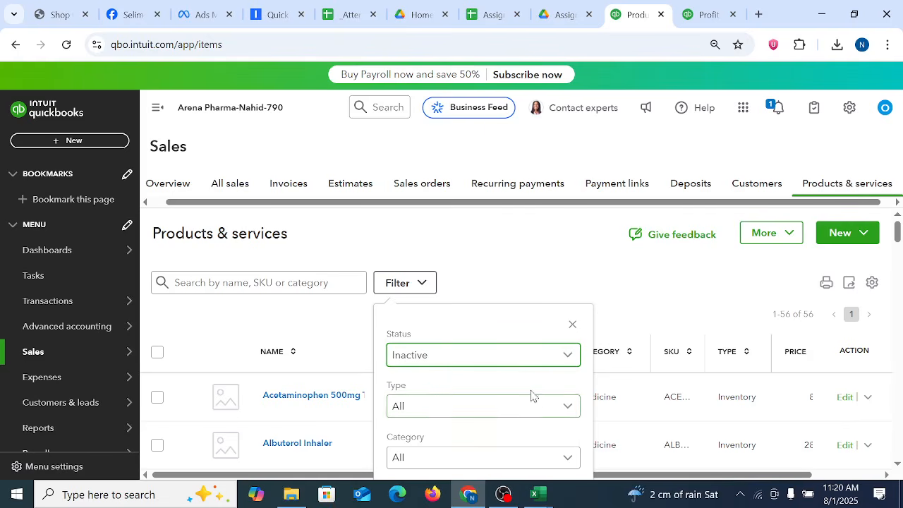
pyautogui.scroll(-10, 541, 407)
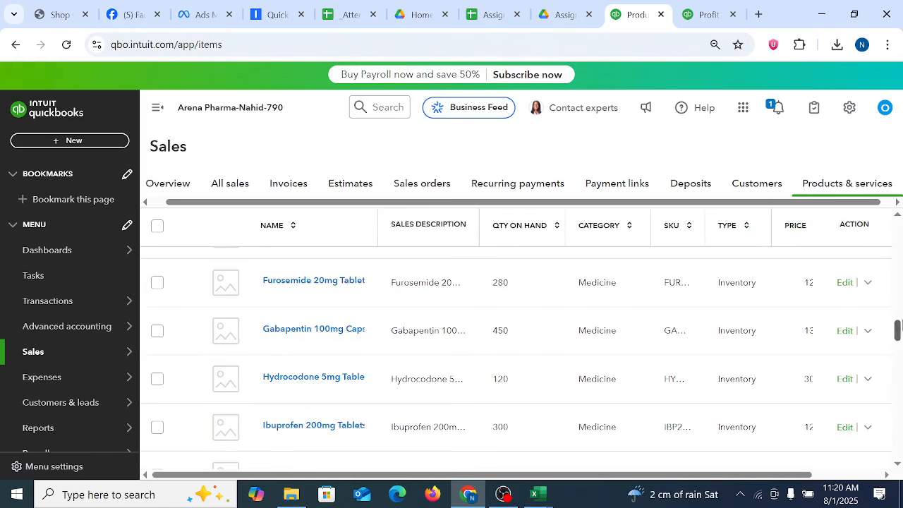
pyautogui.moveTo(898, 331); pyautogui.dragTo(898, 234)
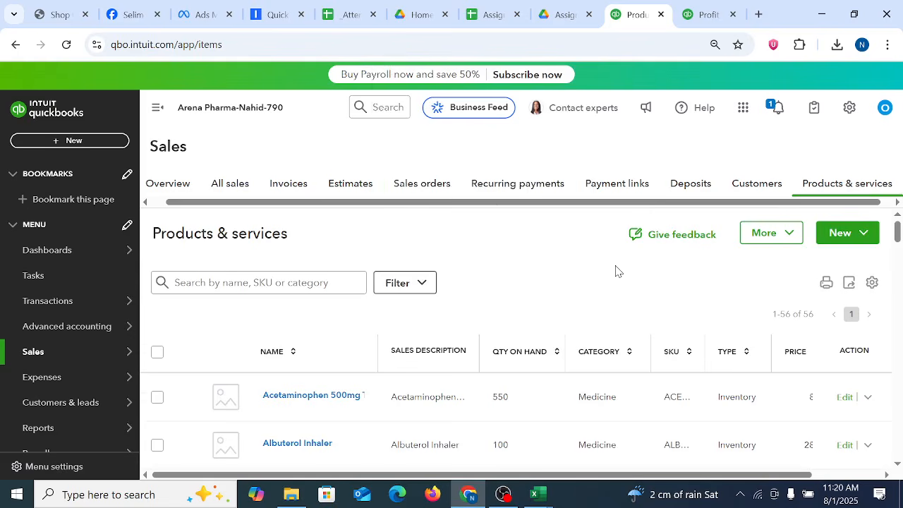
# Step: Reduce the browser zoom to 75% to fit the whole product filter form on the page
pyautogui.click(428, 282)
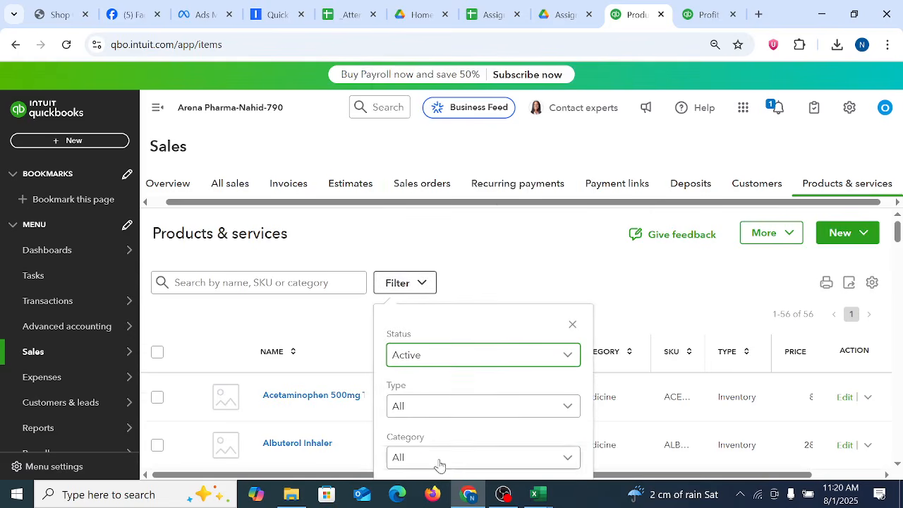
pyautogui.click(887, 44)
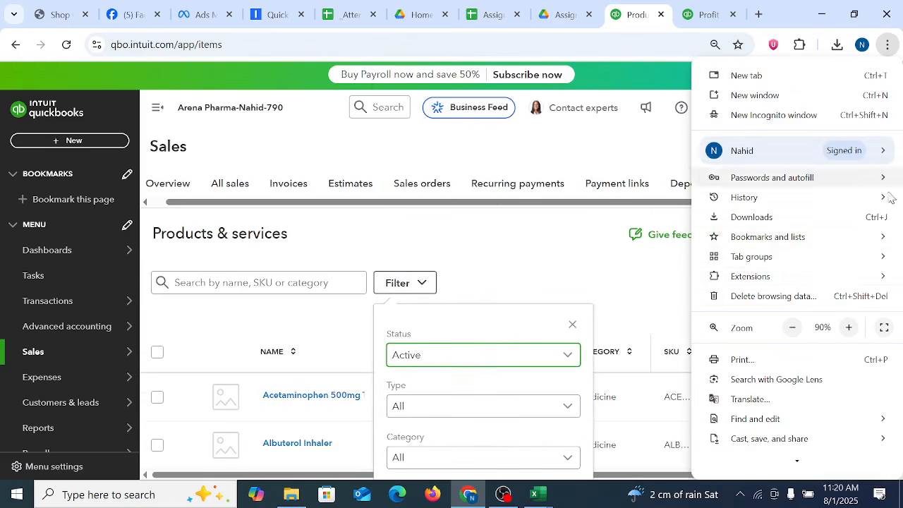
pyautogui.click(793, 328)
pyautogui.click(792, 330)
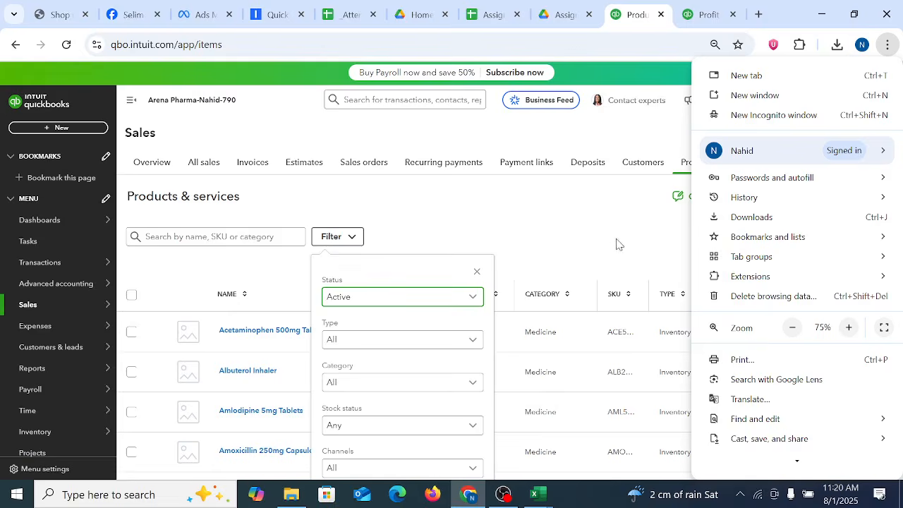
pyautogui.click(619, 244)
pyautogui.scroll(-1, 898, 201)
pyautogui.scroll(-1, 898, 201)
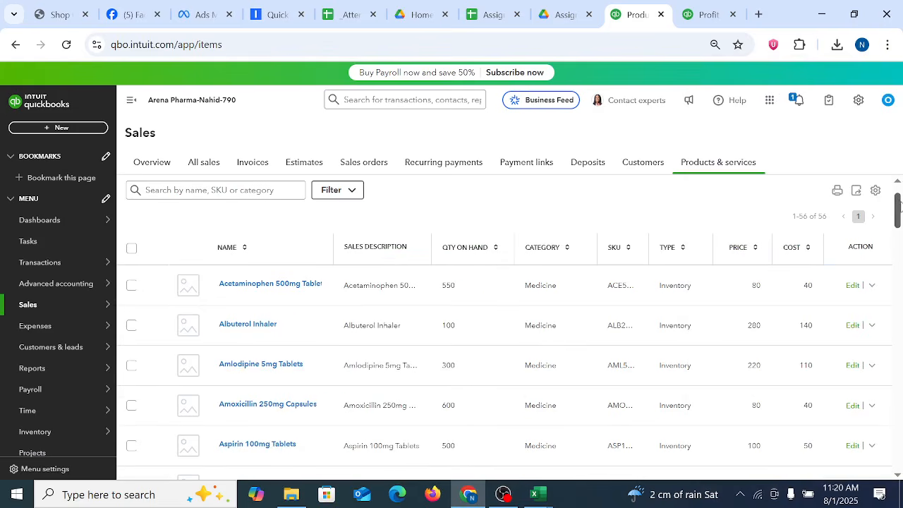
# Step: Filter the product list to show only items with Inactive status
pyautogui.click(351, 189)
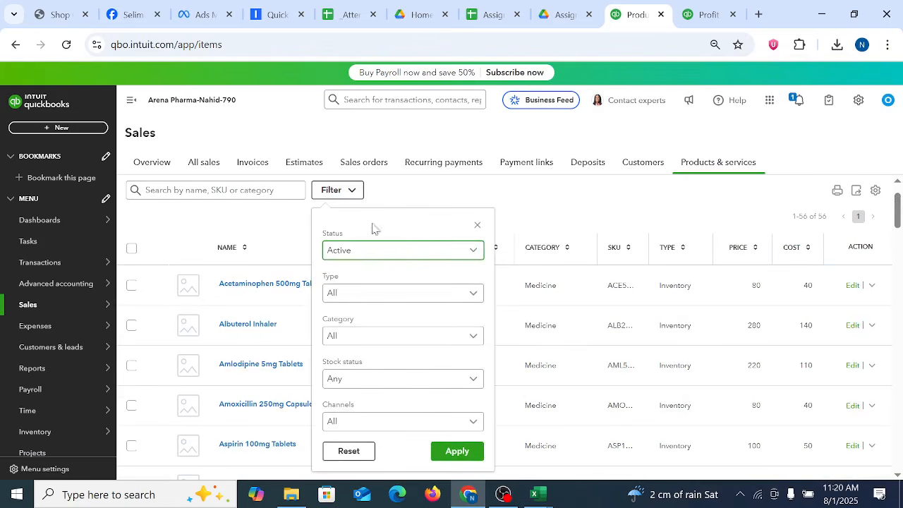
pyautogui.click(402, 256)
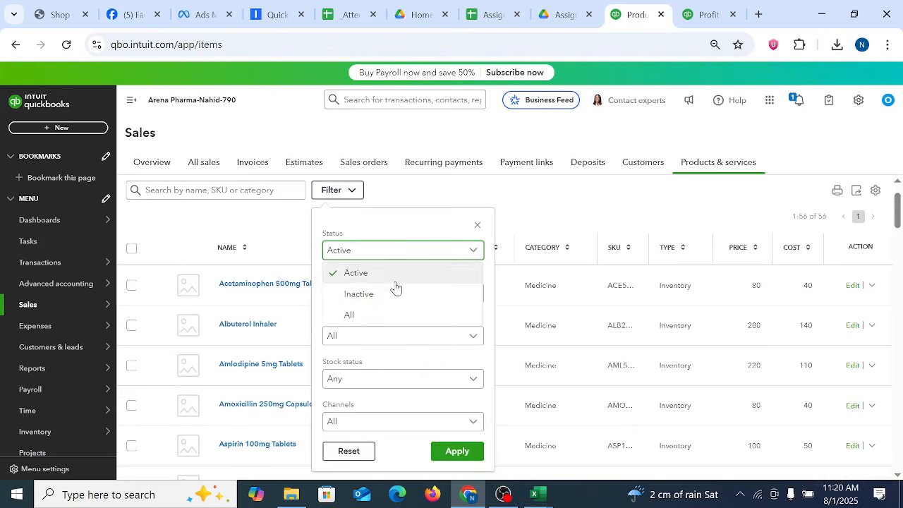
pyautogui.click(390, 295)
pyautogui.click(457, 452)
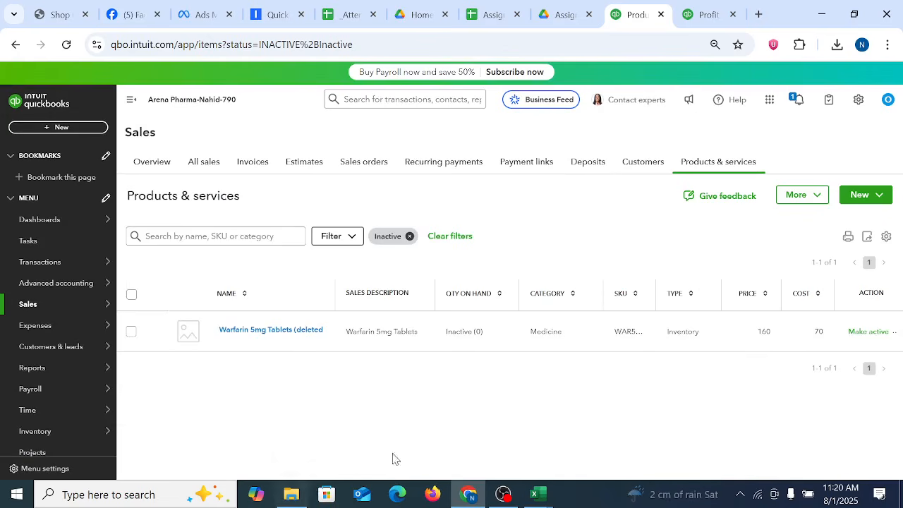
# Step: Make Warfarin 5mg Tablets active again and dismiss the low stock alert
pyautogui.click(859, 333)
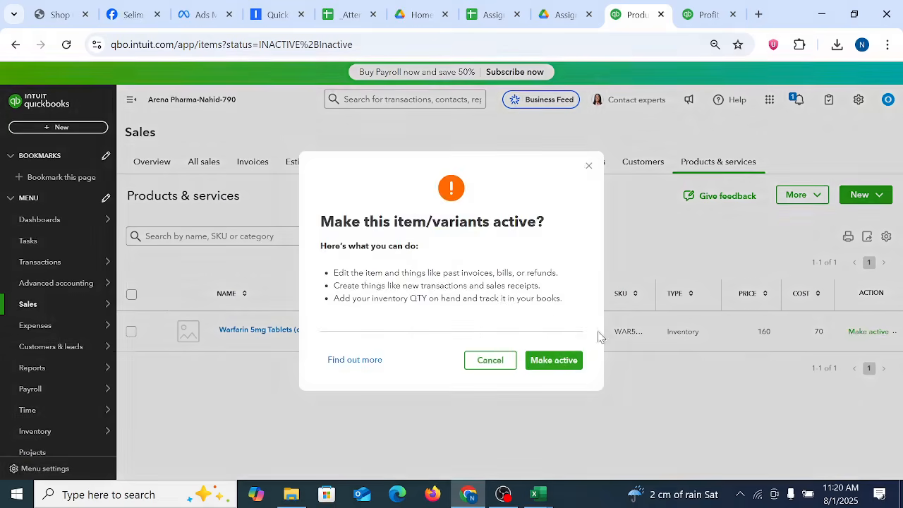
pyautogui.click(554, 361)
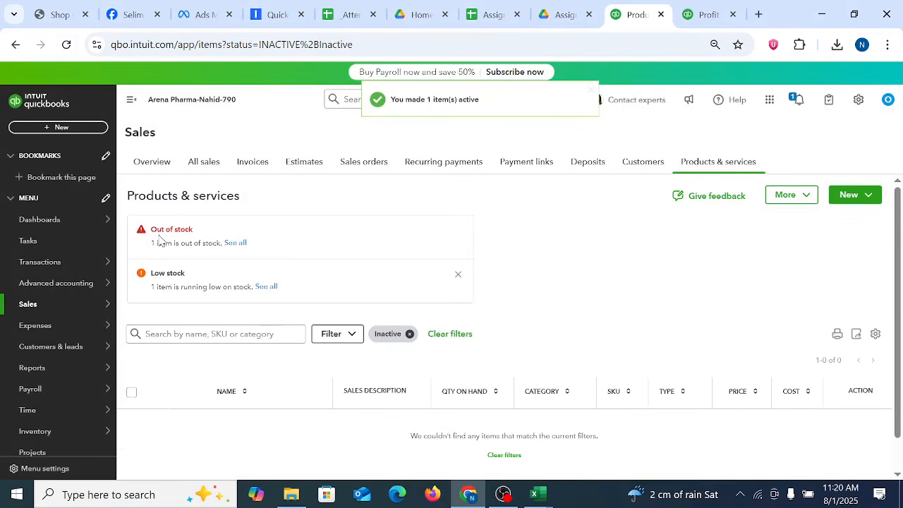
pyautogui.moveTo(156, 243); pyautogui.dragTo(254, 250)
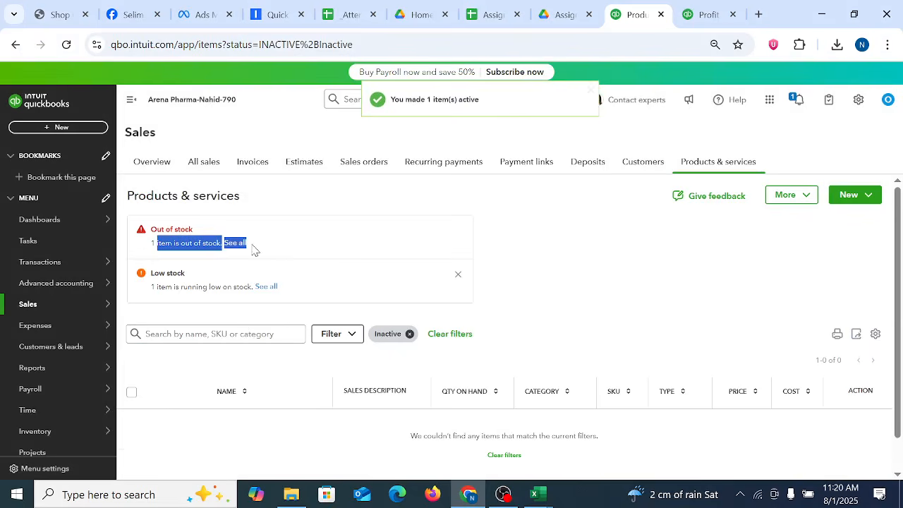
pyautogui.click(676, 227)
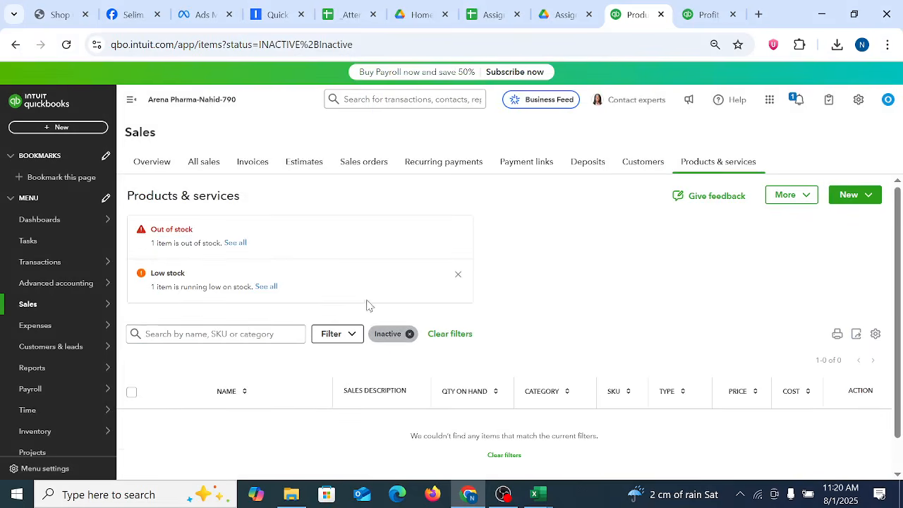
pyautogui.click(458, 276)
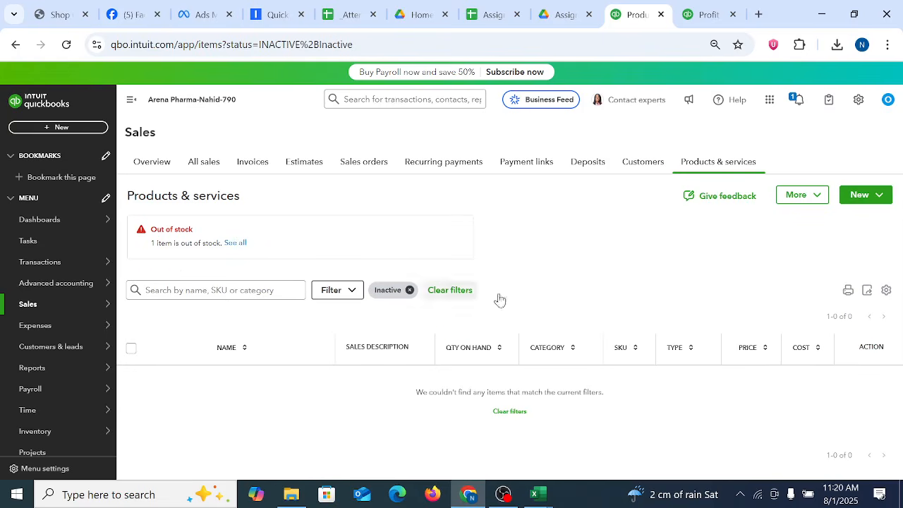
# Step: Remove the Inactive filter to restore the full product list
pyautogui.click(349, 292)
pyautogui.click(357, 354)
pyautogui.click(362, 417)
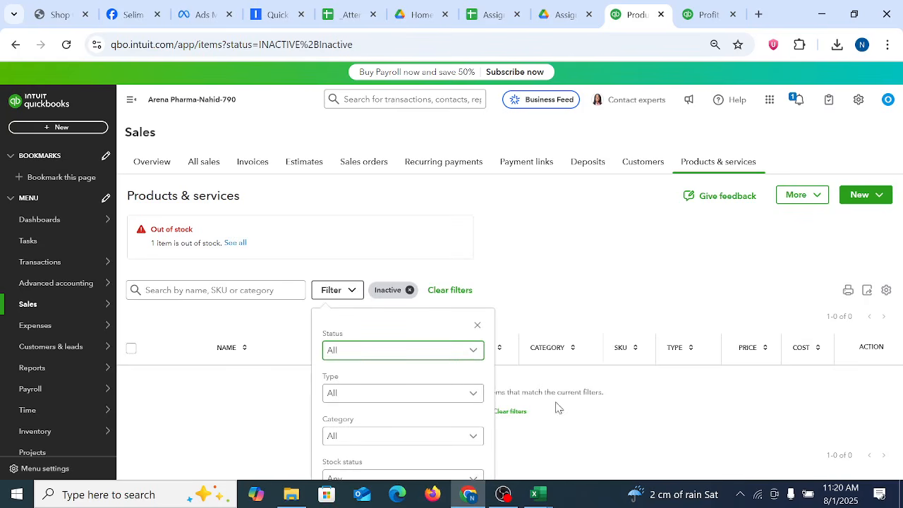
pyautogui.click(410, 291)
pyautogui.click(410, 290)
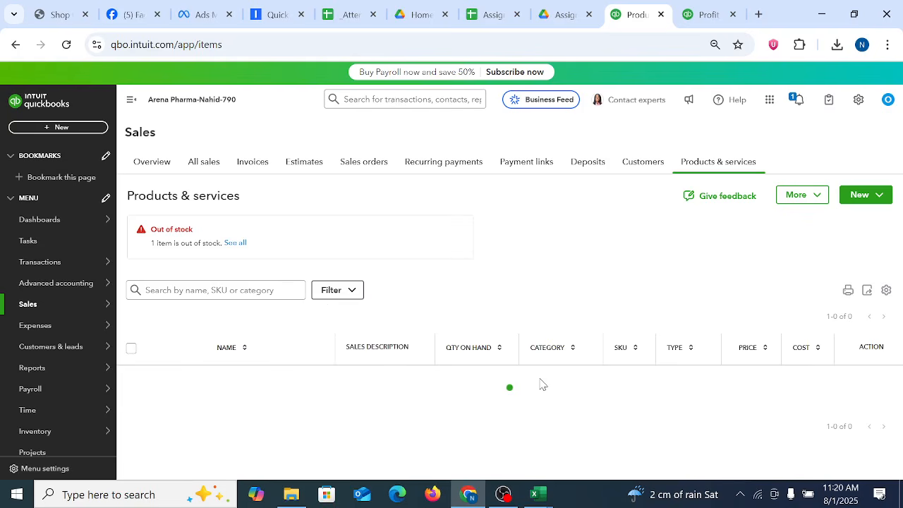
# Step: Raise the browser zoom back to 90%
pyautogui.click(887, 44)
pyautogui.click(849, 327)
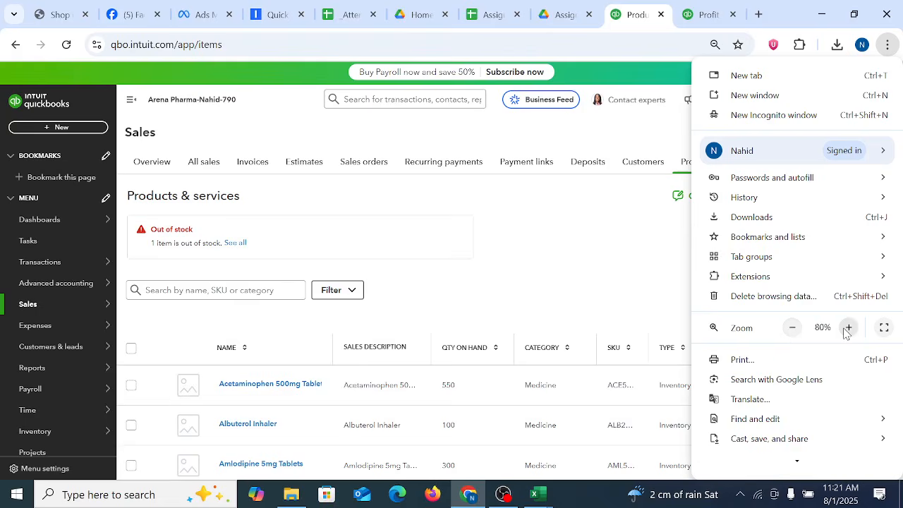
pyautogui.click(848, 328)
pyautogui.click(592, 285)
# Step: Check the quantity on hand of the reactivated Warfarin 5mg Tablets near the end of the product list
pyautogui.scroll(-20, 766, 319)
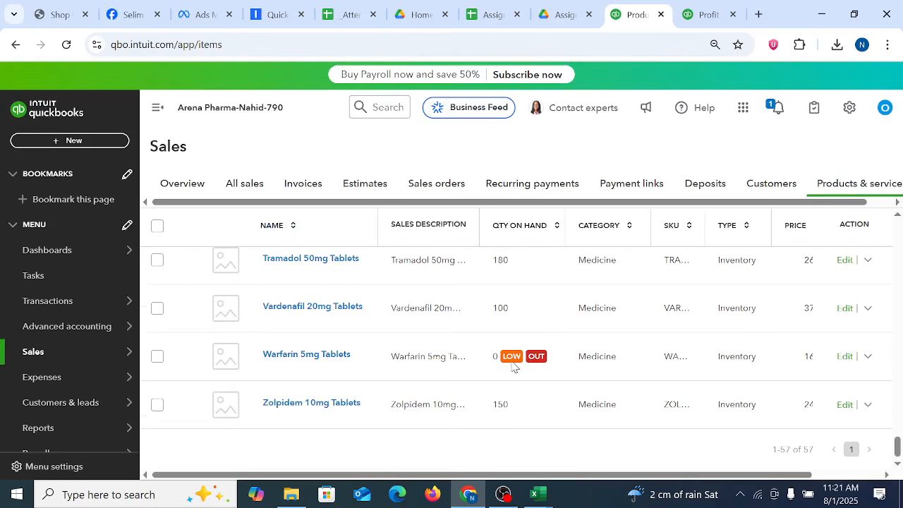
pyautogui.moveTo(494, 357); pyautogui.dragTo(503, 358)
pyautogui.press('Home')
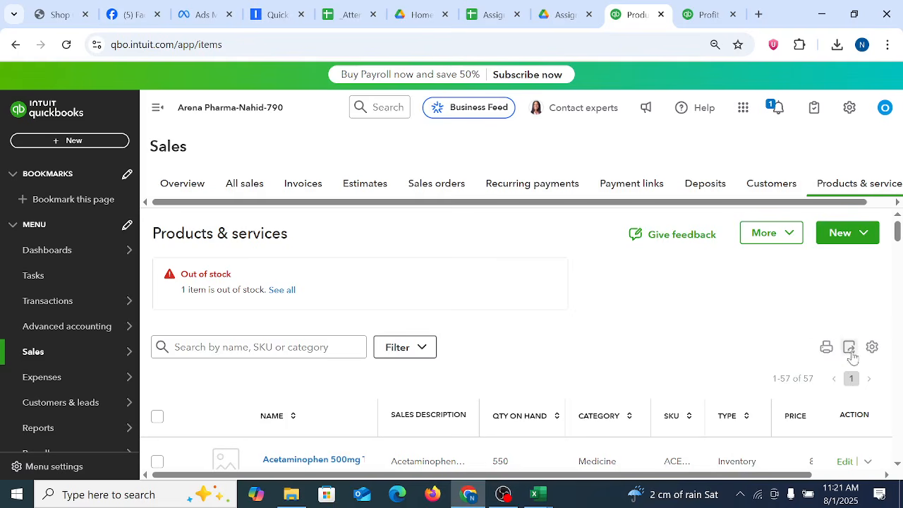
# Step: Preview the printout of the products and services list, then close it without saving
pyautogui.click(826, 348)
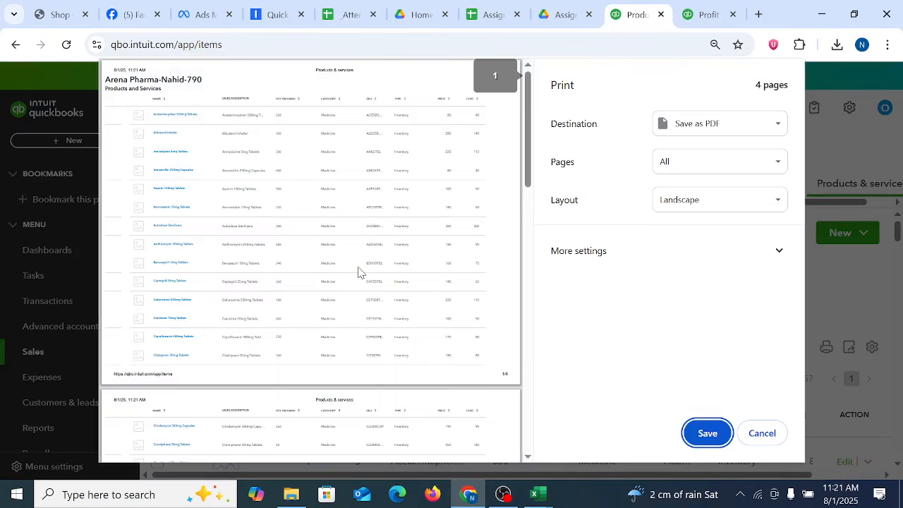
pyautogui.scroll(-4, 362, 258)
pyautogui.scroll(4, 363, 259)
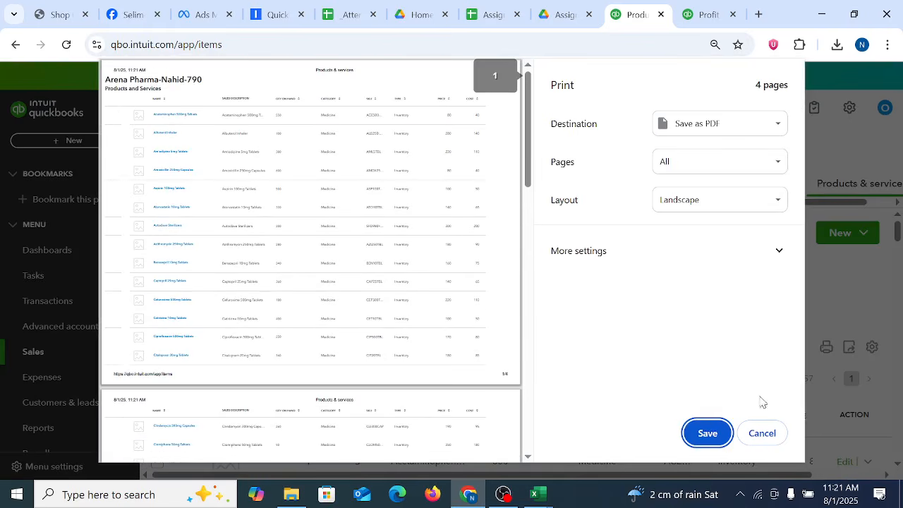
pyautogui.click(755, 432)
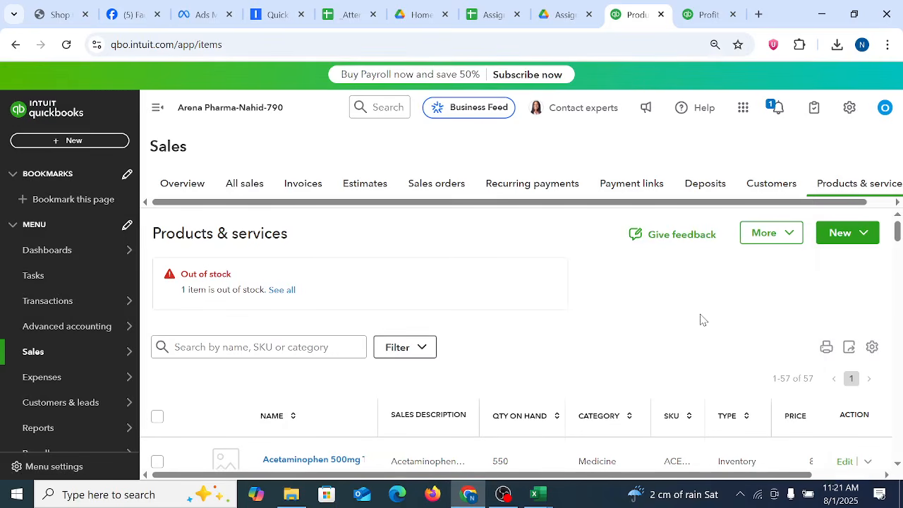
pyautogui.click(503, 494)
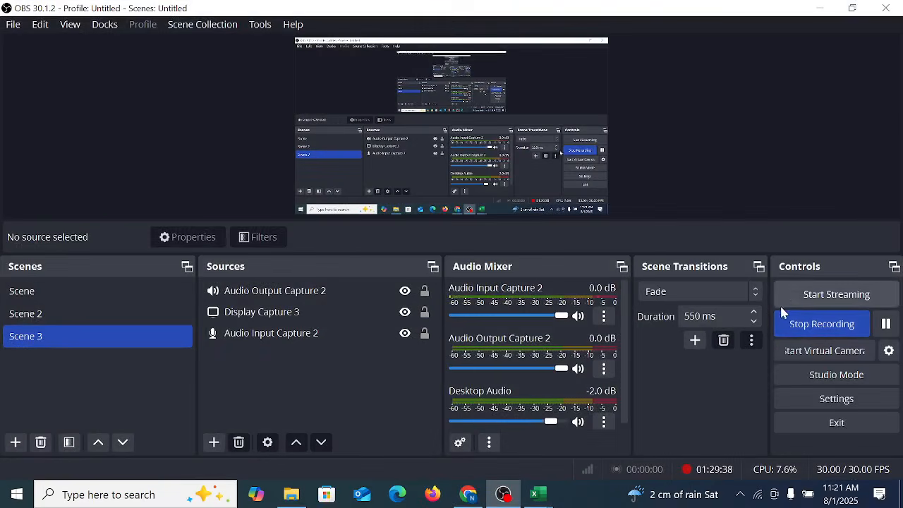